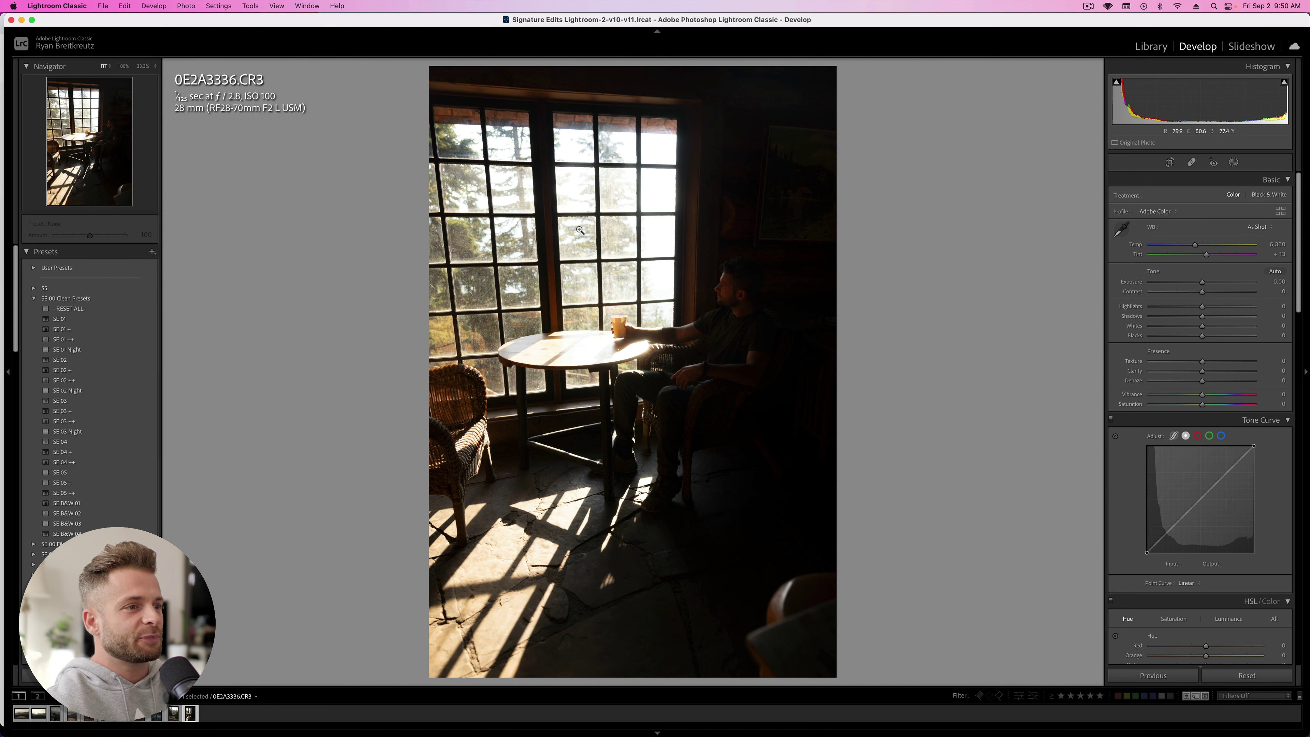
Step: Examine the unedited photo up close, checking the bright window panes and the dark interior around the seated man
left_click(672, 283)
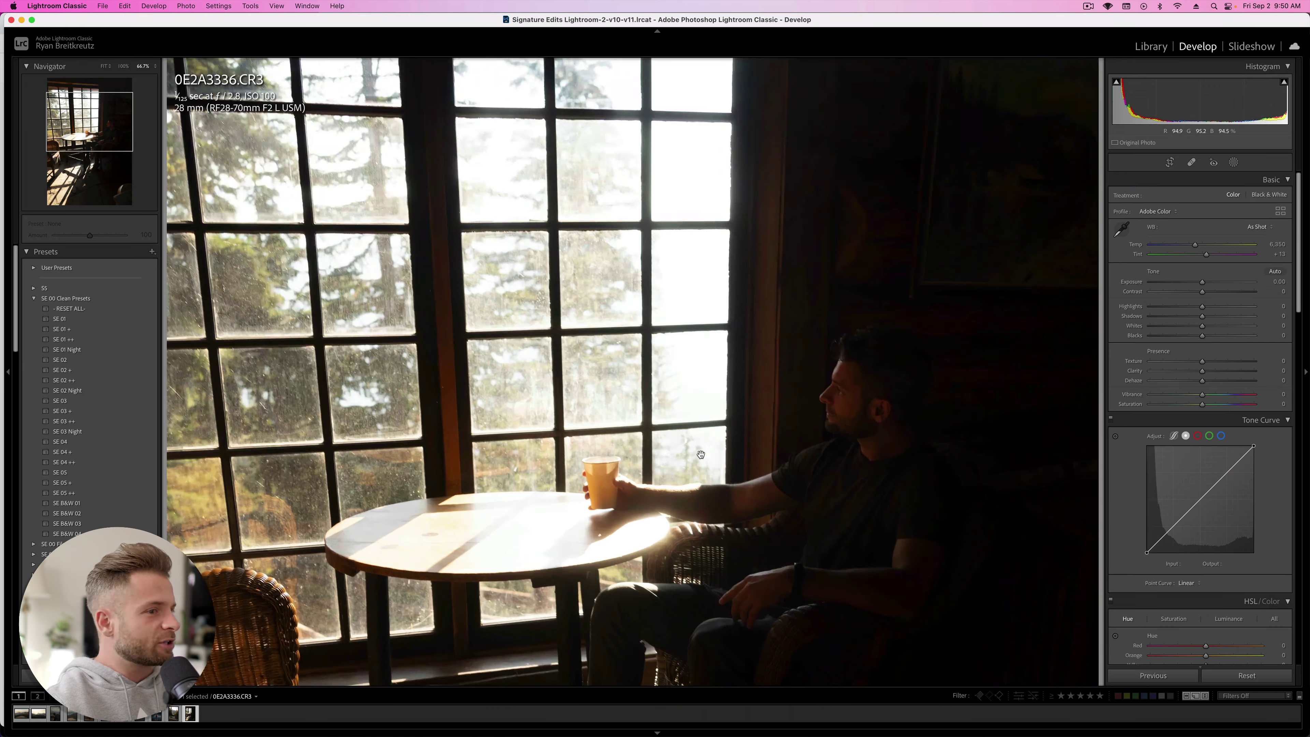
left_click_drag(797, 251, 801, 153)
scroll(835, 386, "up", 5)
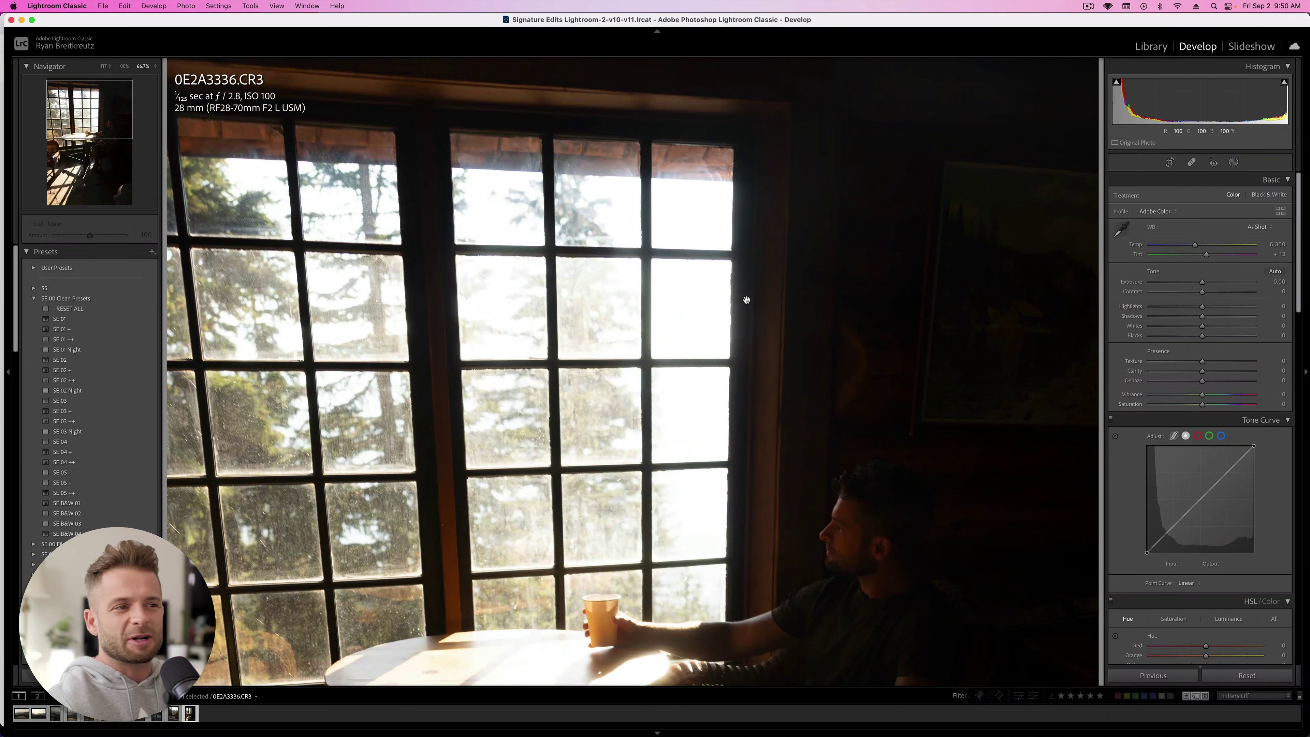
key("super+minus")
key("super+minus")
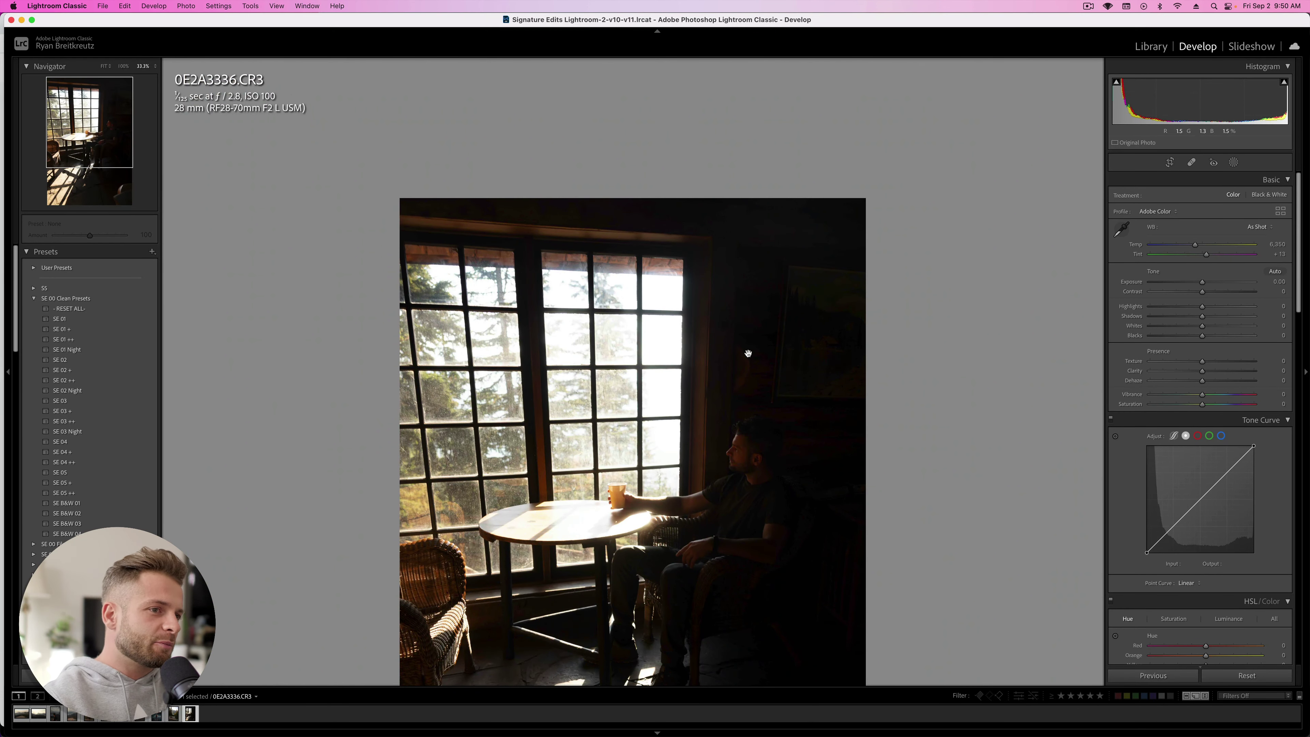
left_click_drag(833, 491, 838, 399)
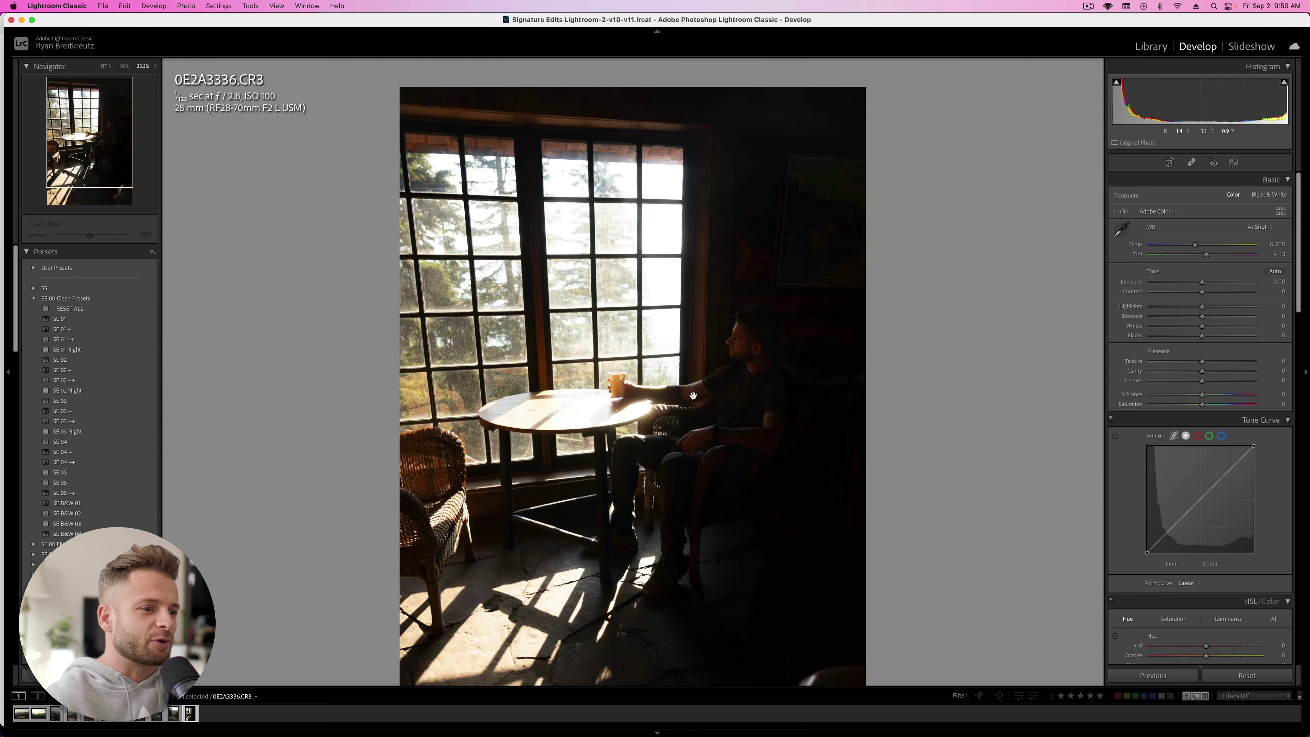
key("super+minus")
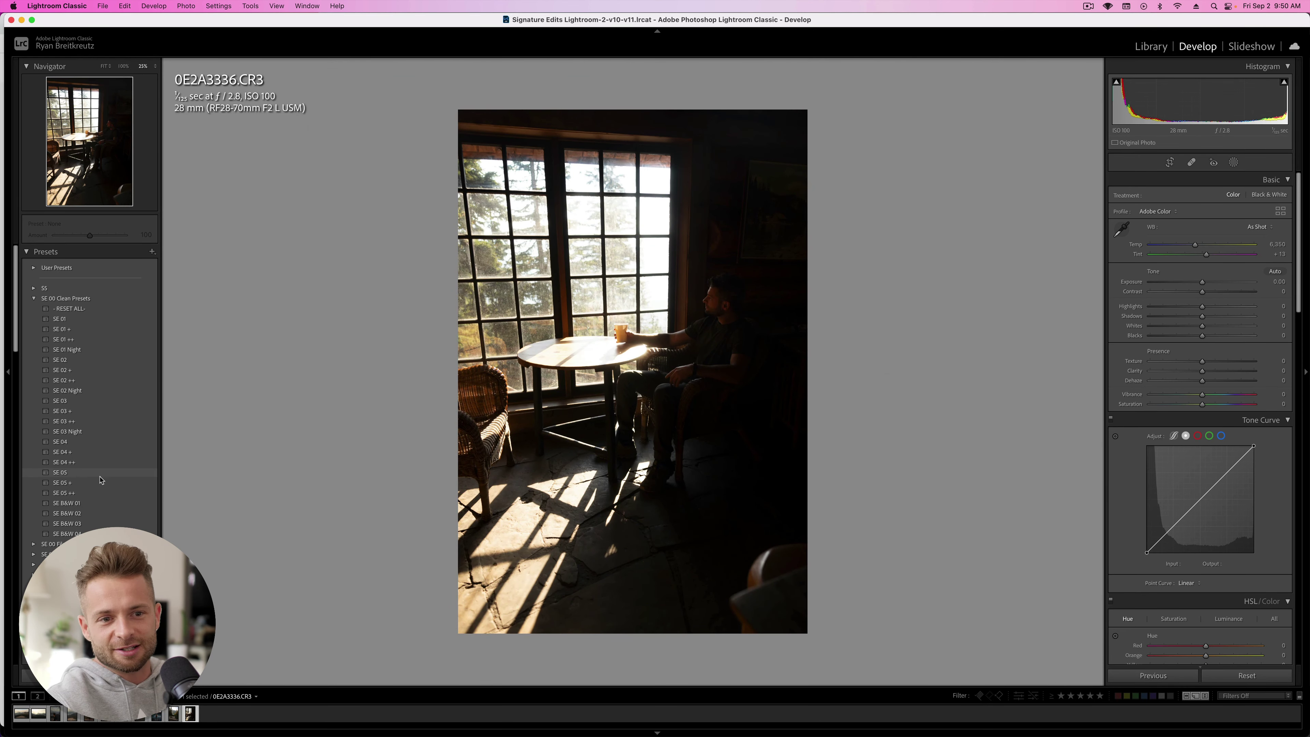
Step: Apply the SE 05 preset to the photo and review its HSL luminance, saturation and hue adjustments
left_click(78, 475)
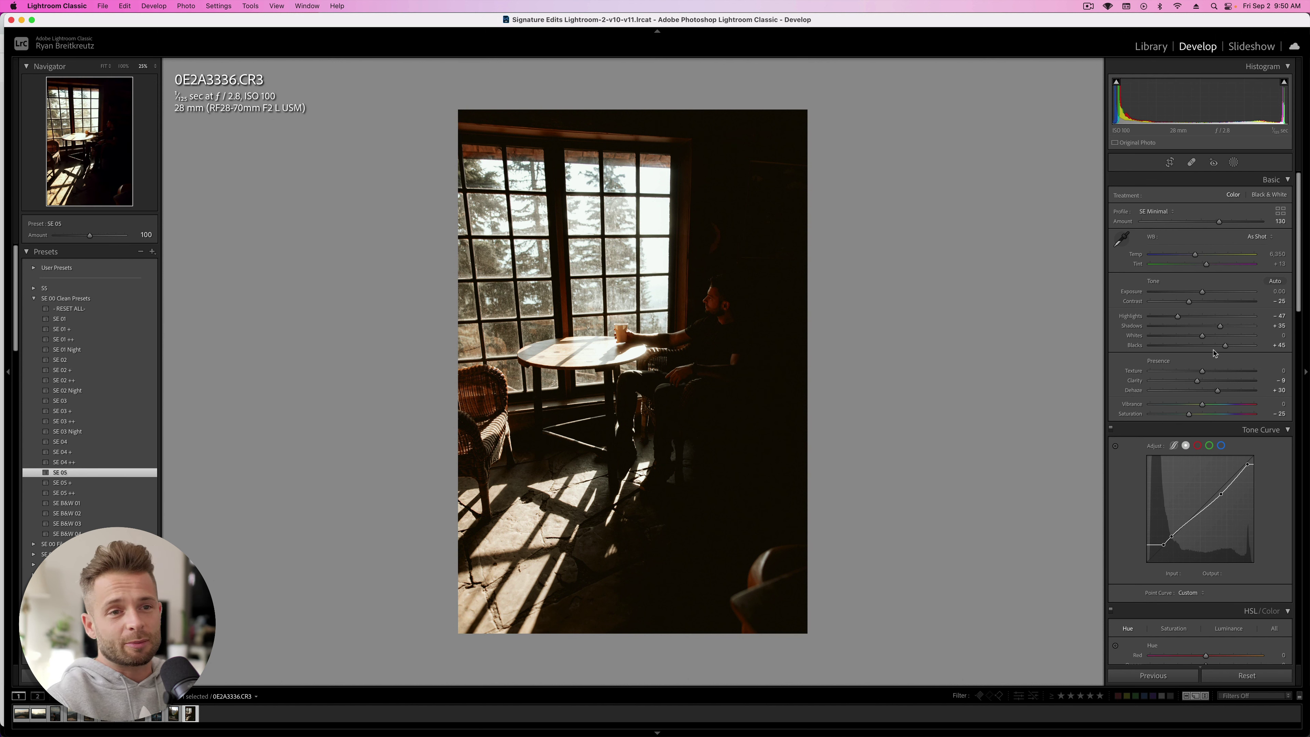
scroll(1213, 356, "down", 5)
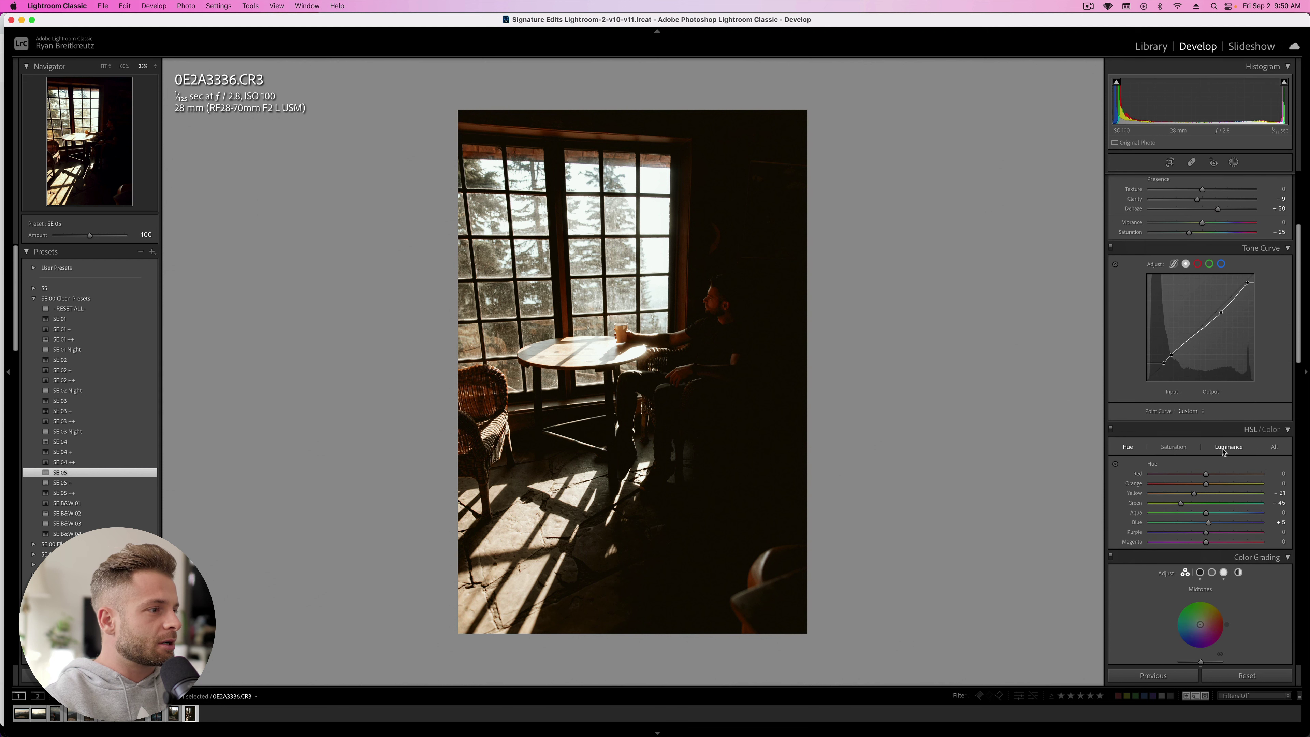
left_click(1209, 450)
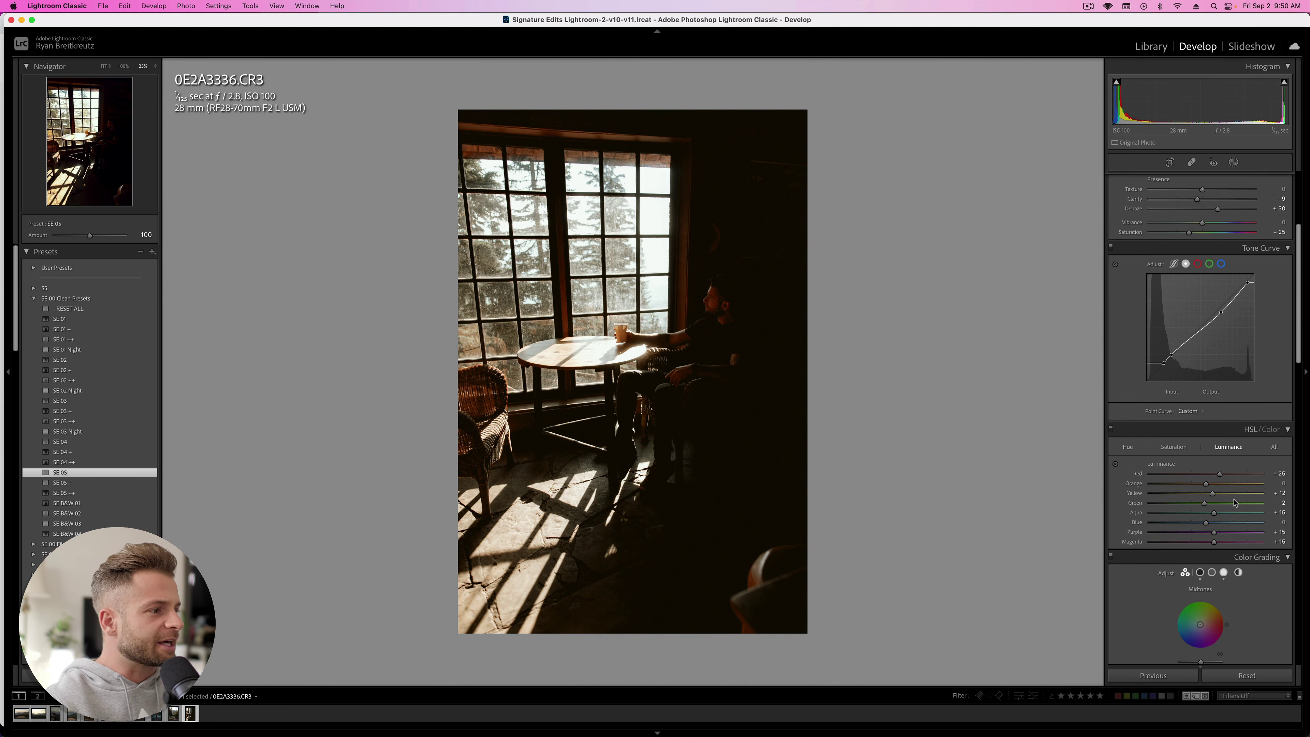
left_click(1173, 447)
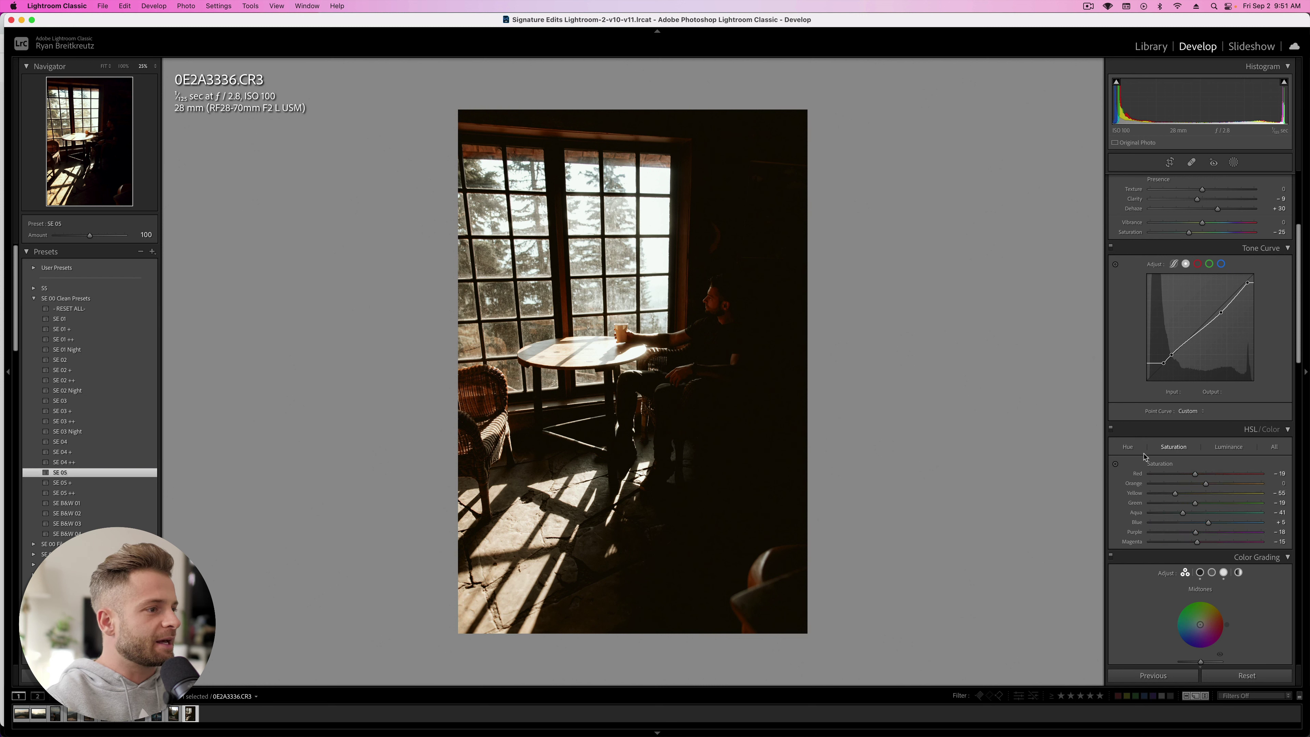
left_click(1129, 449)
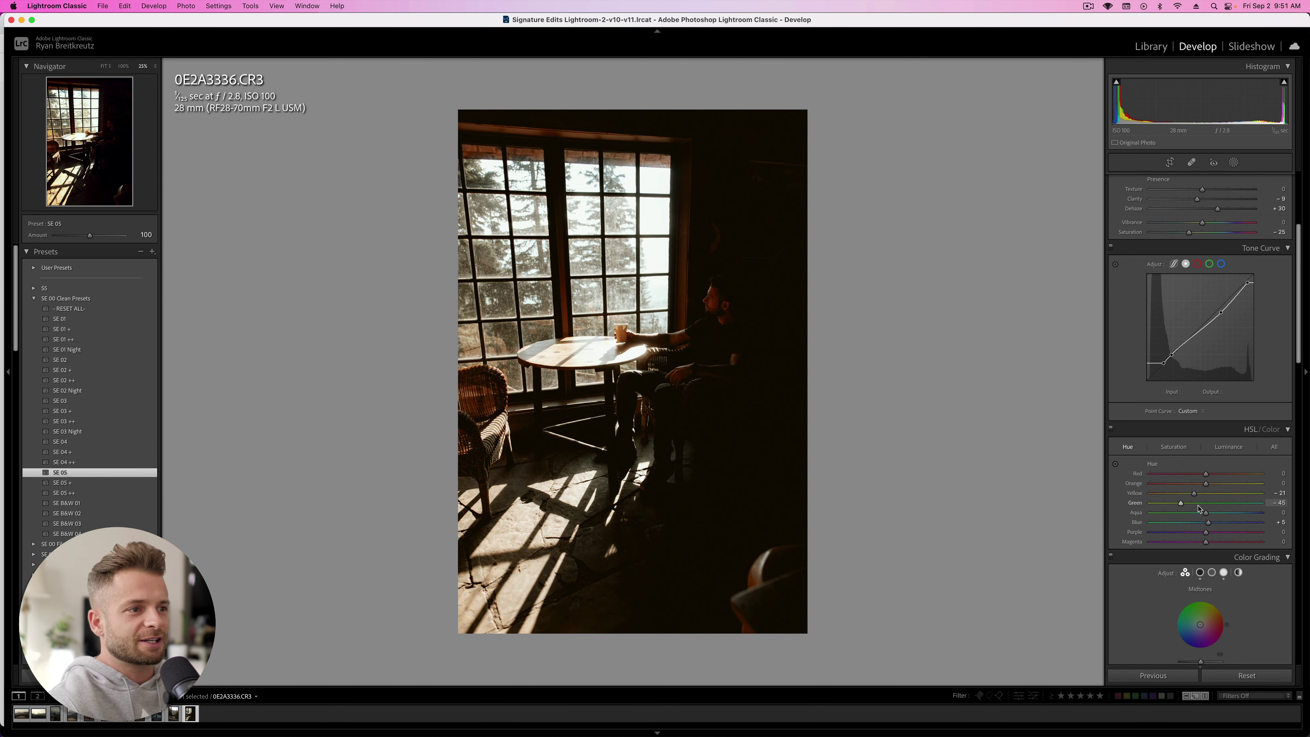
Step: Compare the preset version of the photo with the unedited original
key("backslash")
key("backslash")
key("backslash")
key("backslash")
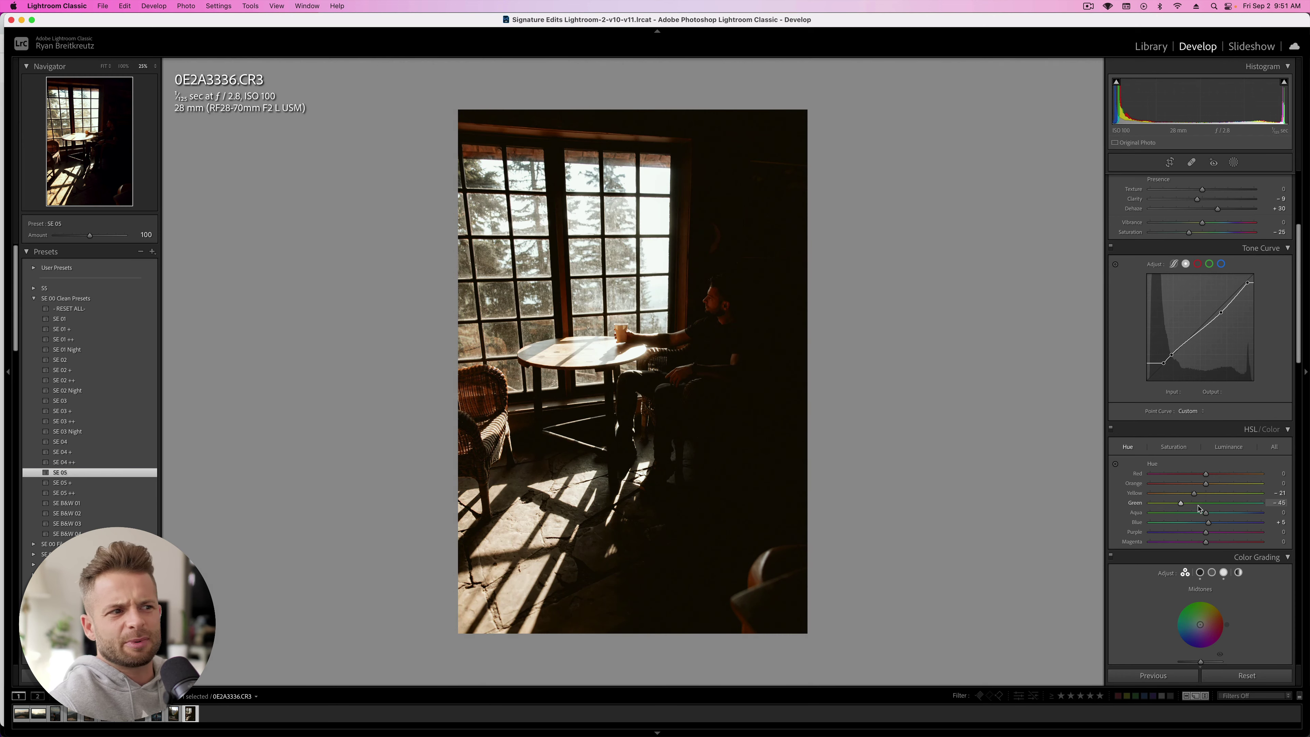
key("backslash")
key("backslash")
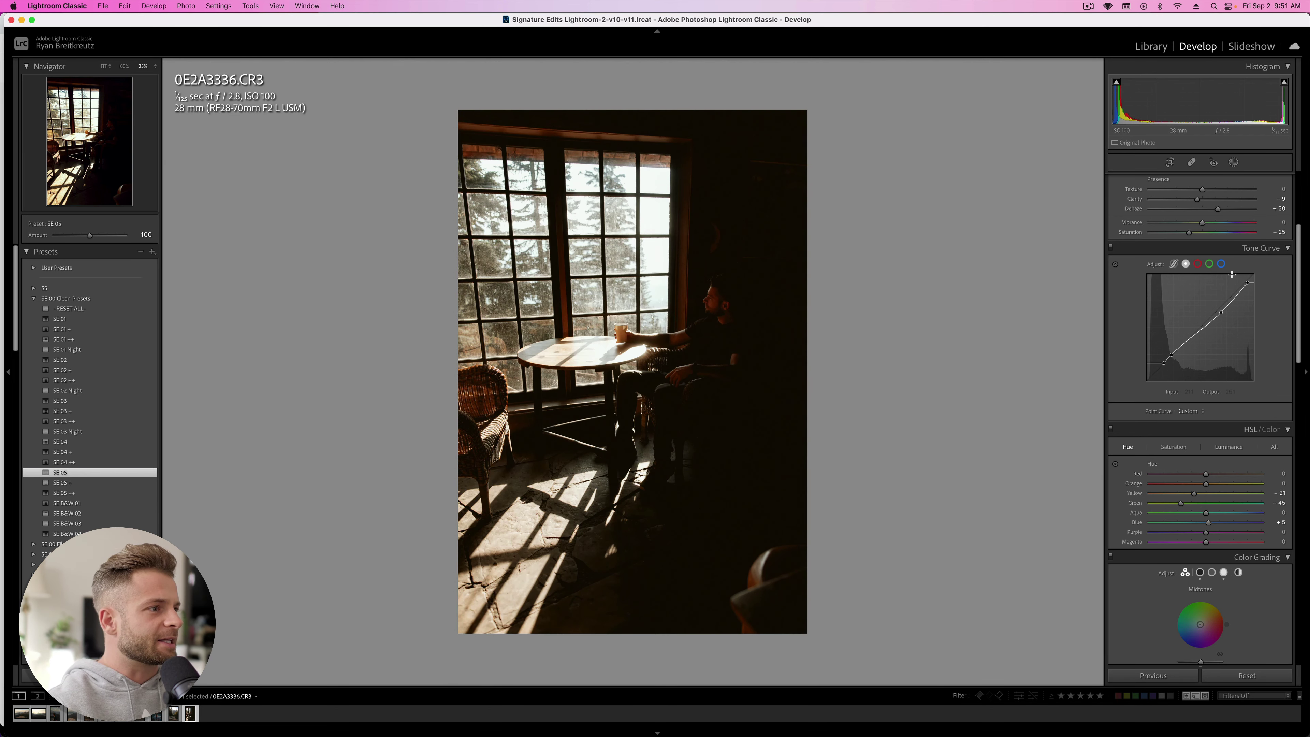
Step: Try moving the lowest tone curve point, undo that change, and reset all edits on the photo
mouse_move(1164, 362)
left_mouse_down()
mouse_move(1145, 391)
mouse_move(1165, 362)
left_mouse_up()
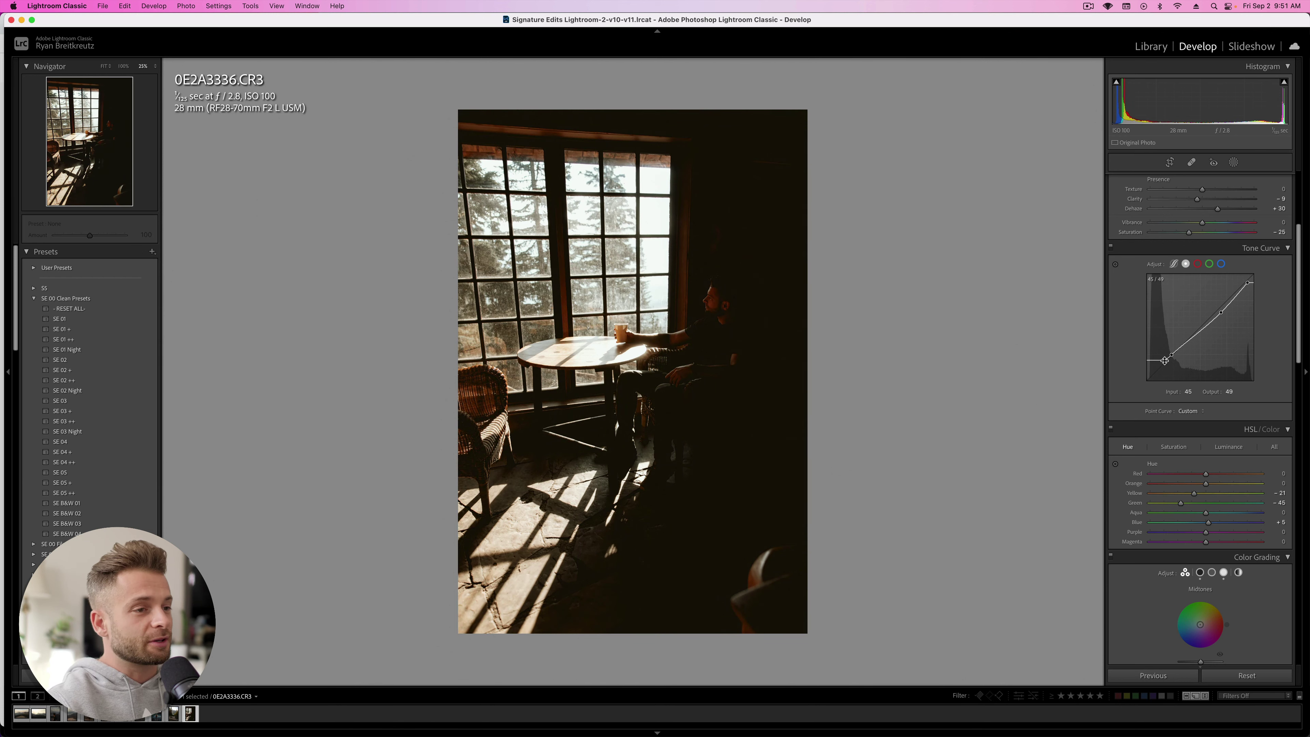
key("super+z")
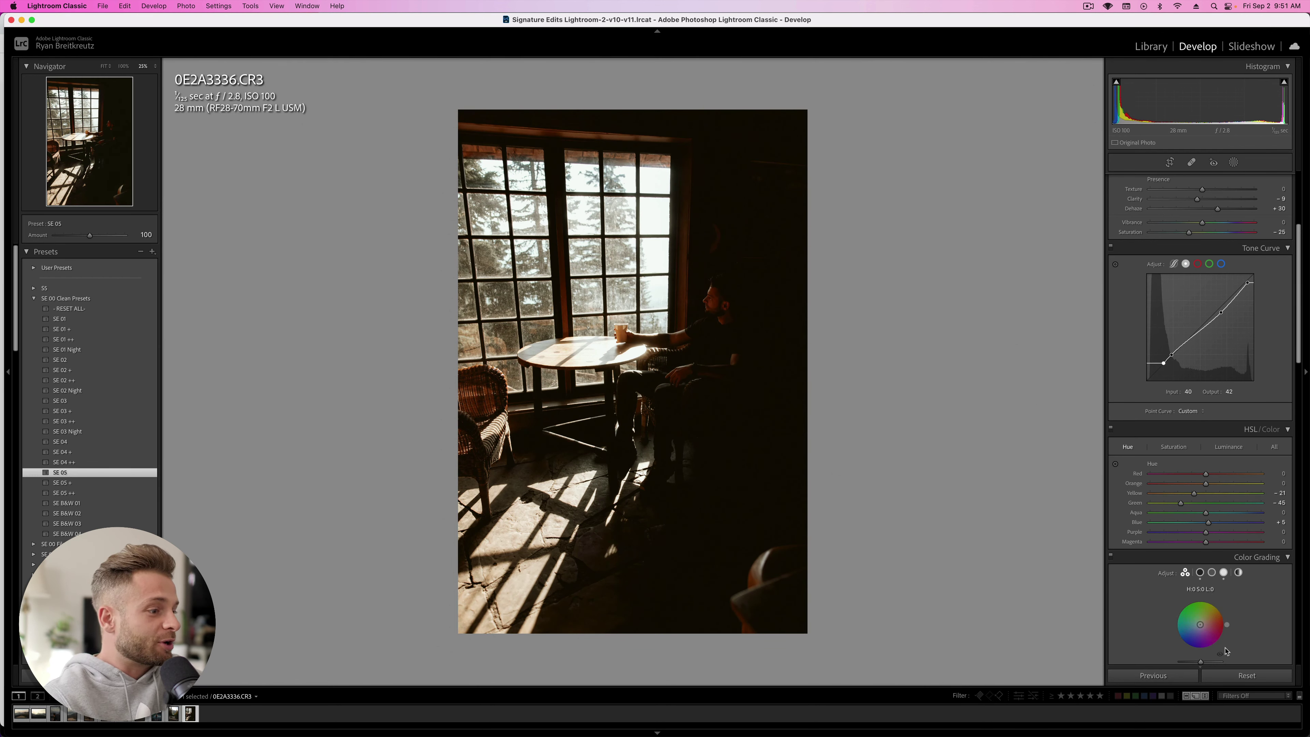
left_click(1246, 675)
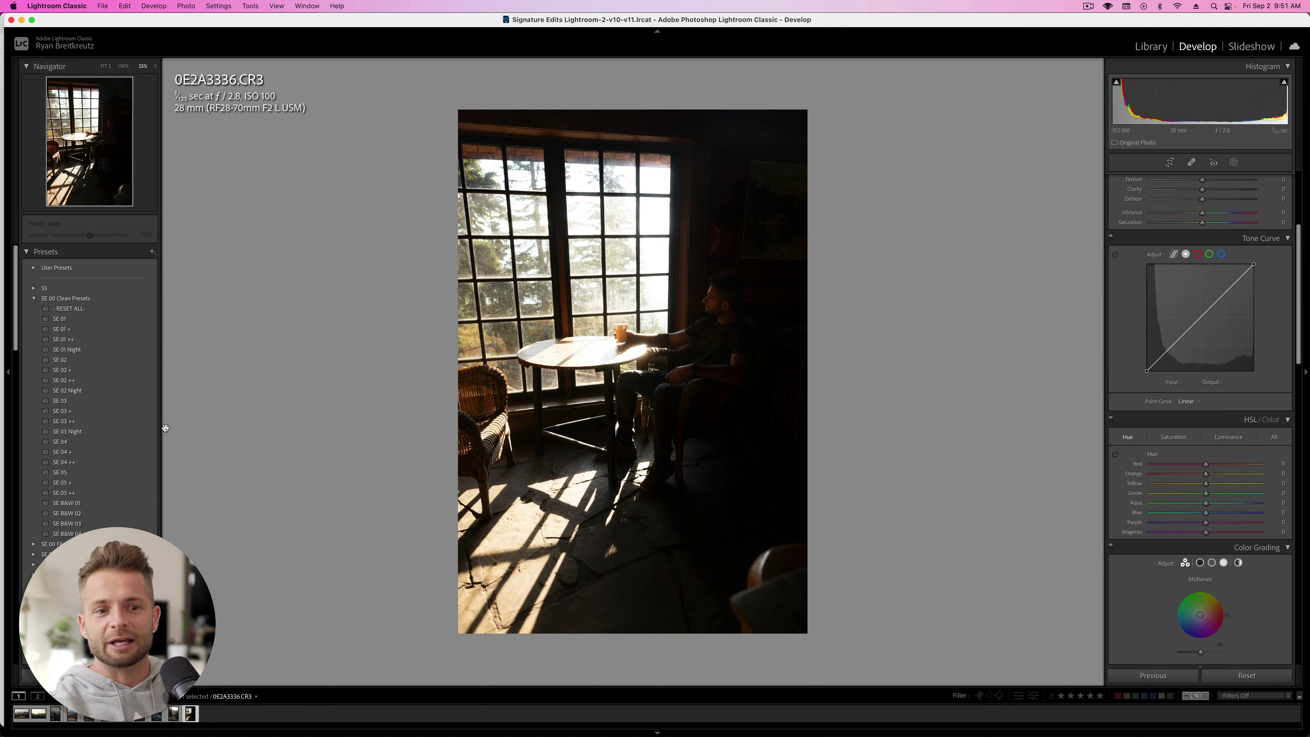
Step: Apply the SE 05 preset and set Exposure to +1.60, Highlights to −100 and Shadows to +12
left_click(74, 473)
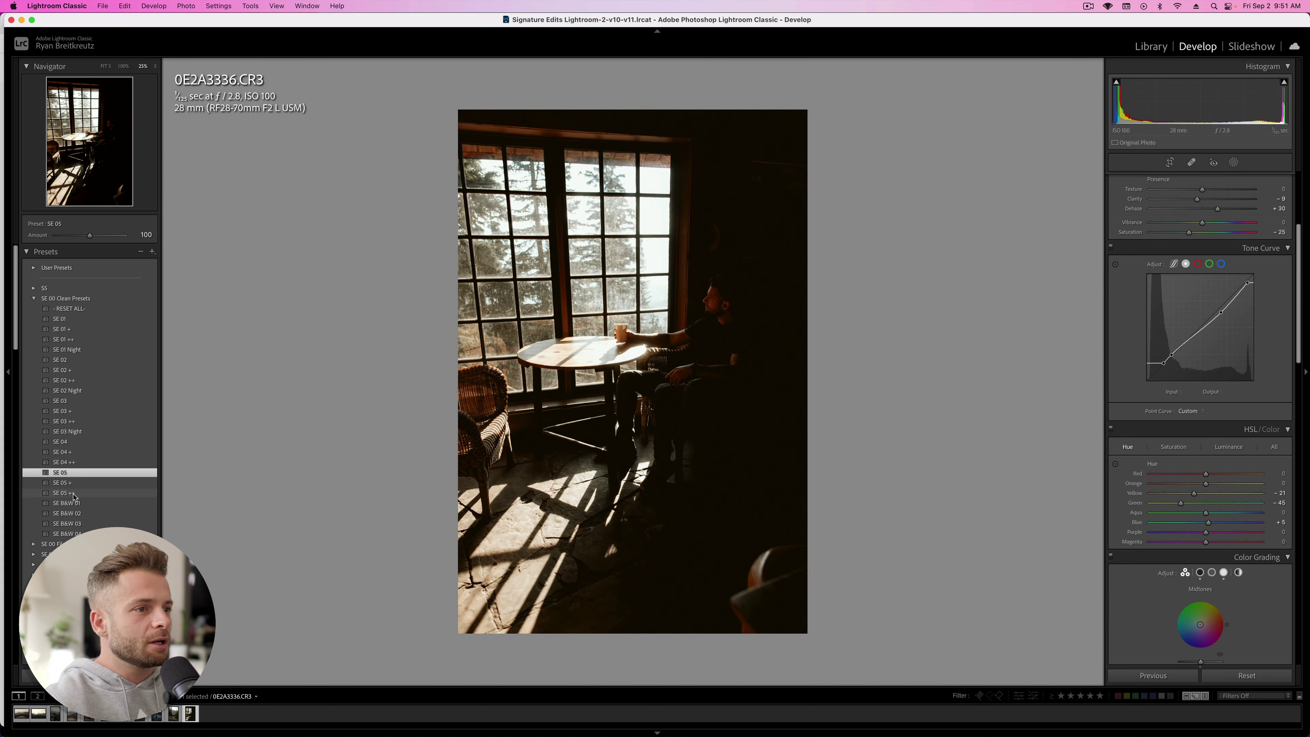
scroll(1217, 297, "up", 5)
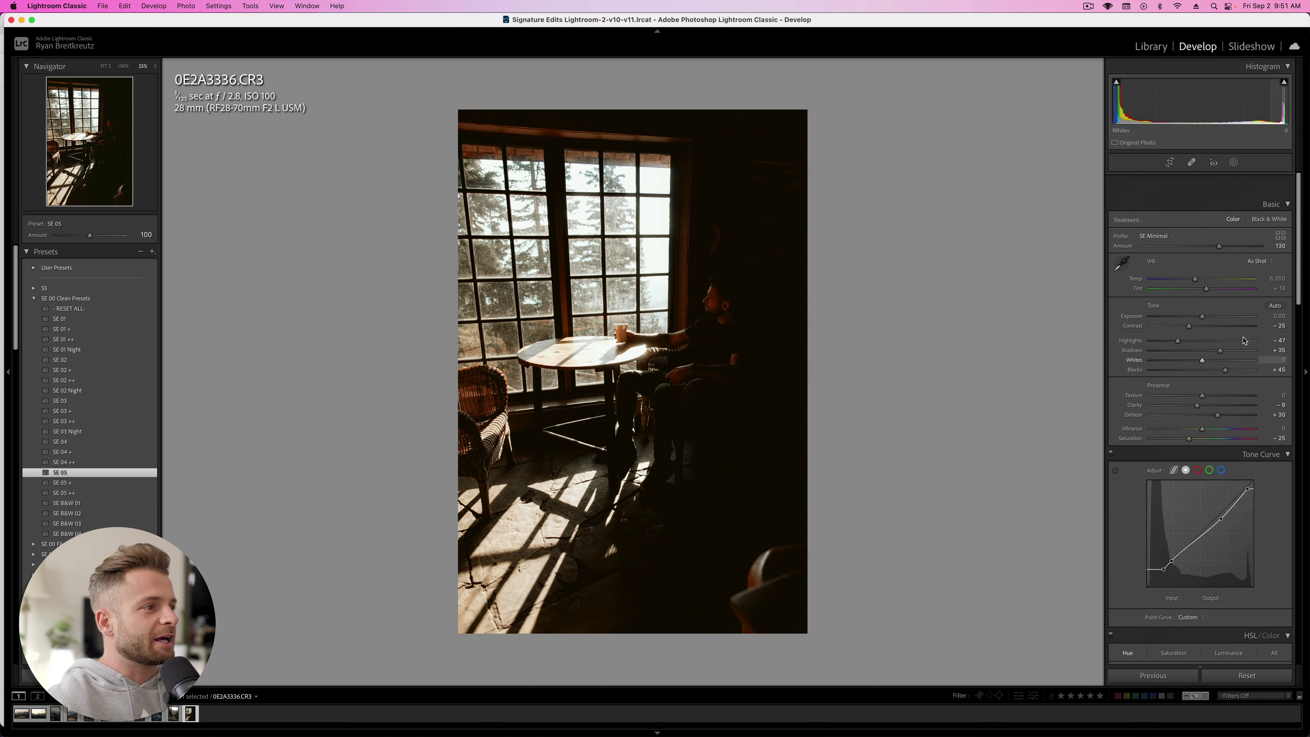
left_click(1217, 292)
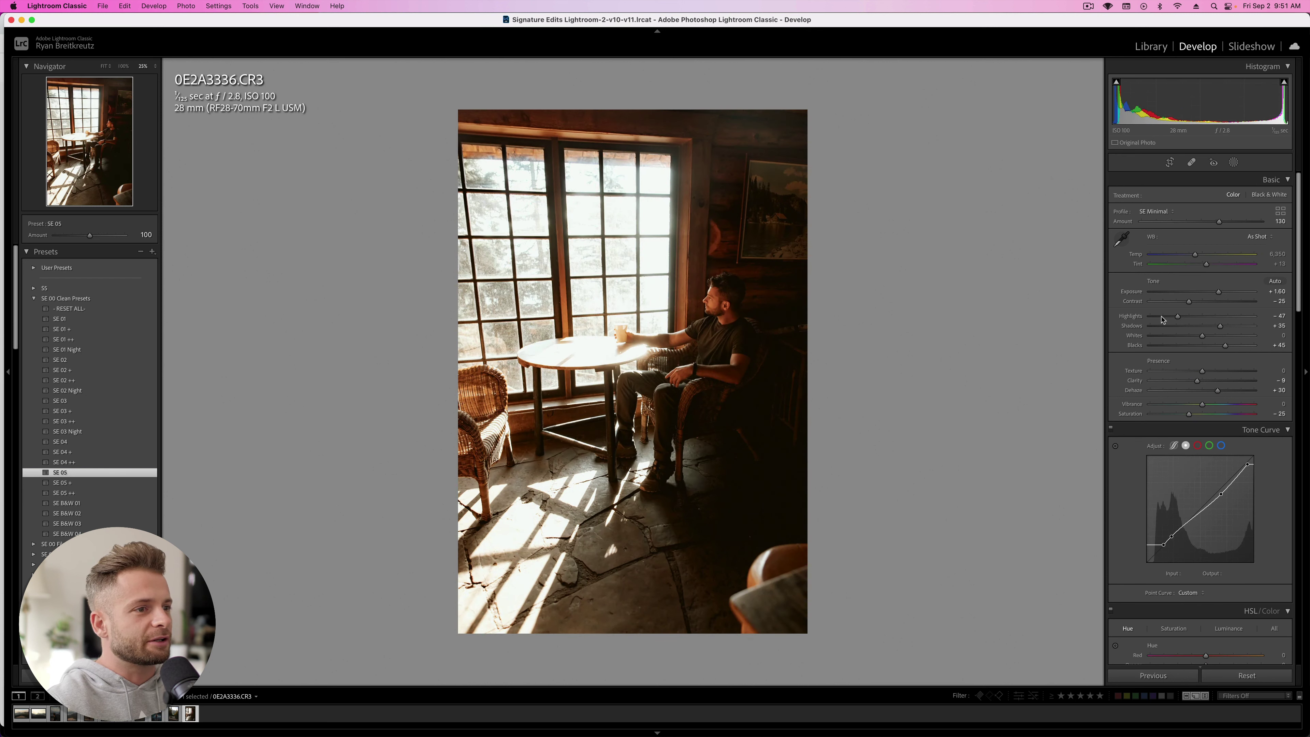
left_click_drag(1177, 316, 1208, 330)
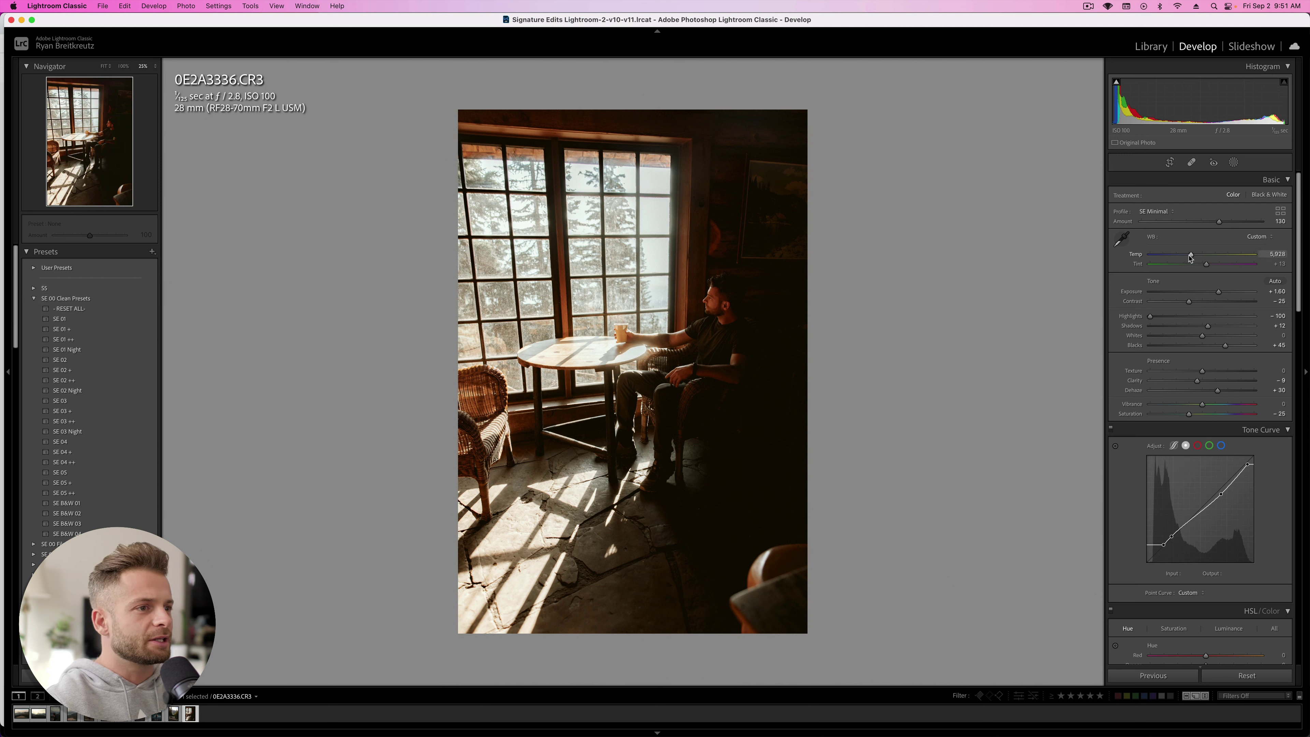
Step: Cool the photo's white balance to a temperature of 4,403, checking the man's skin tones up close
left_click_drag(1190, 258, 1180, 258)
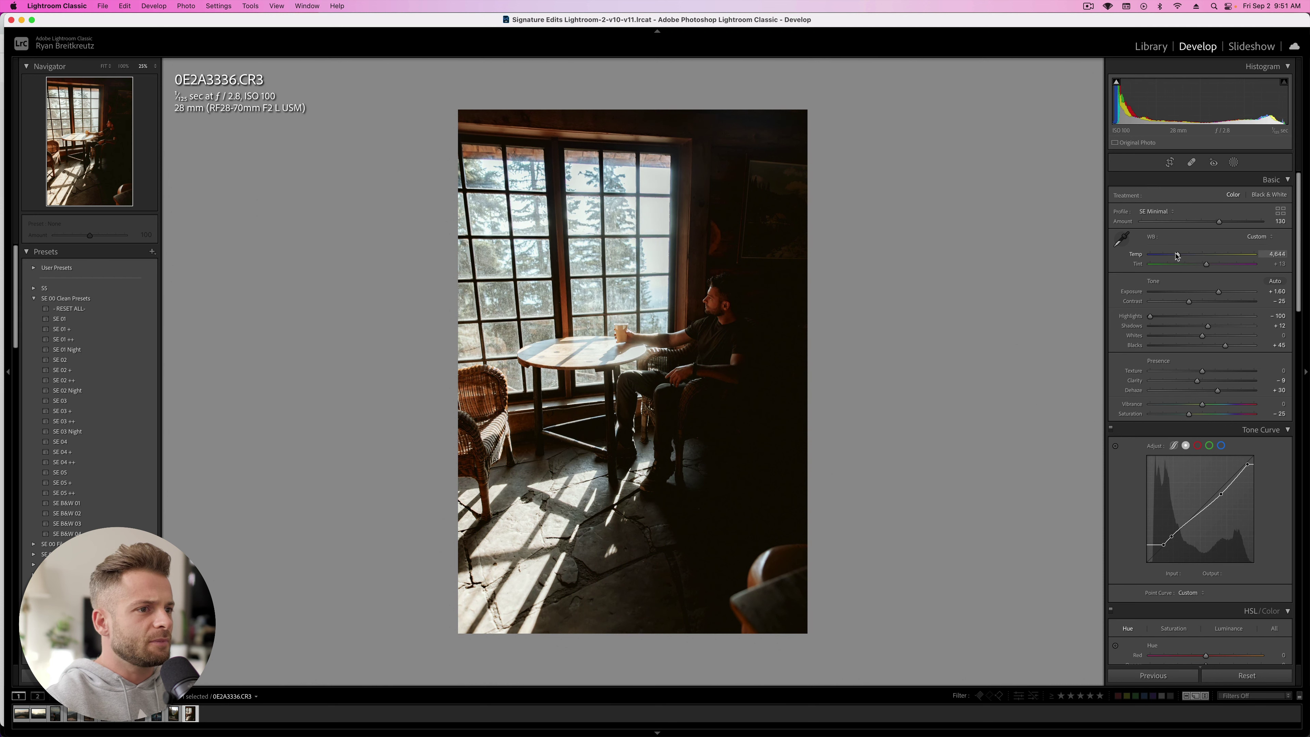
left_click(712, 306)
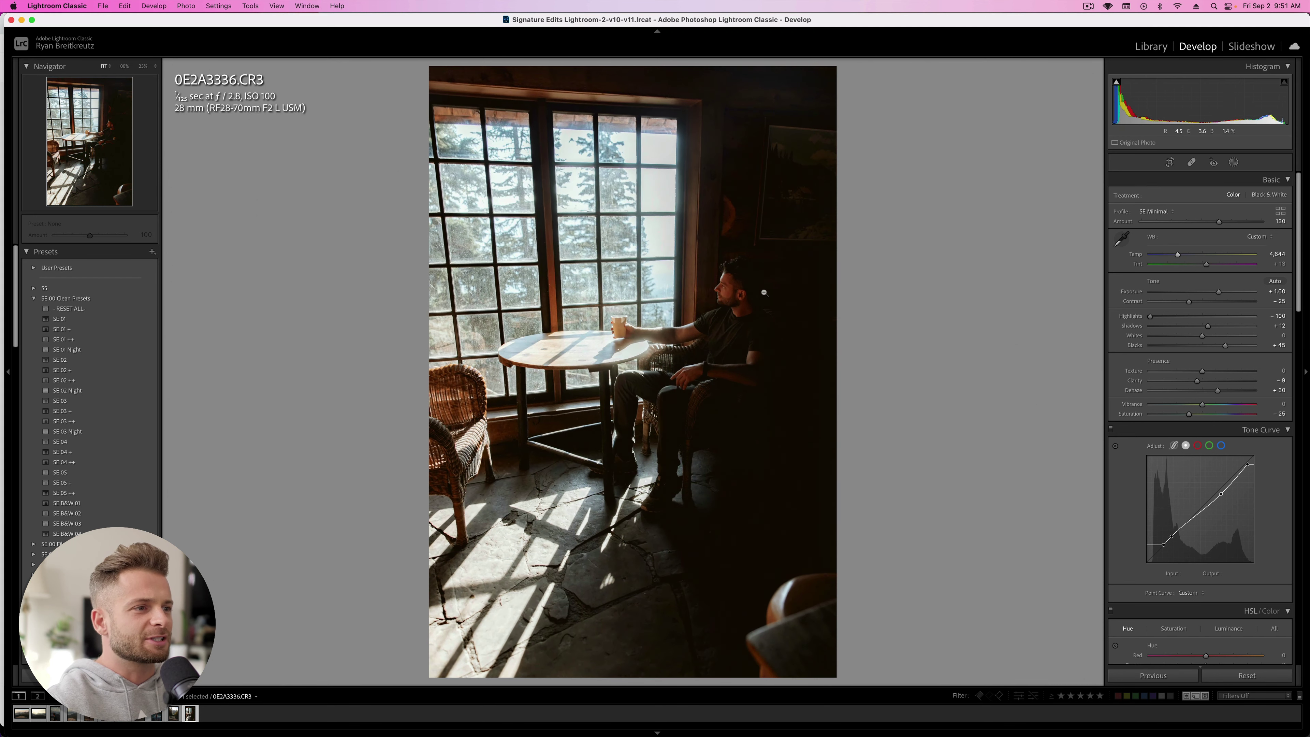
left_click(764, 292)
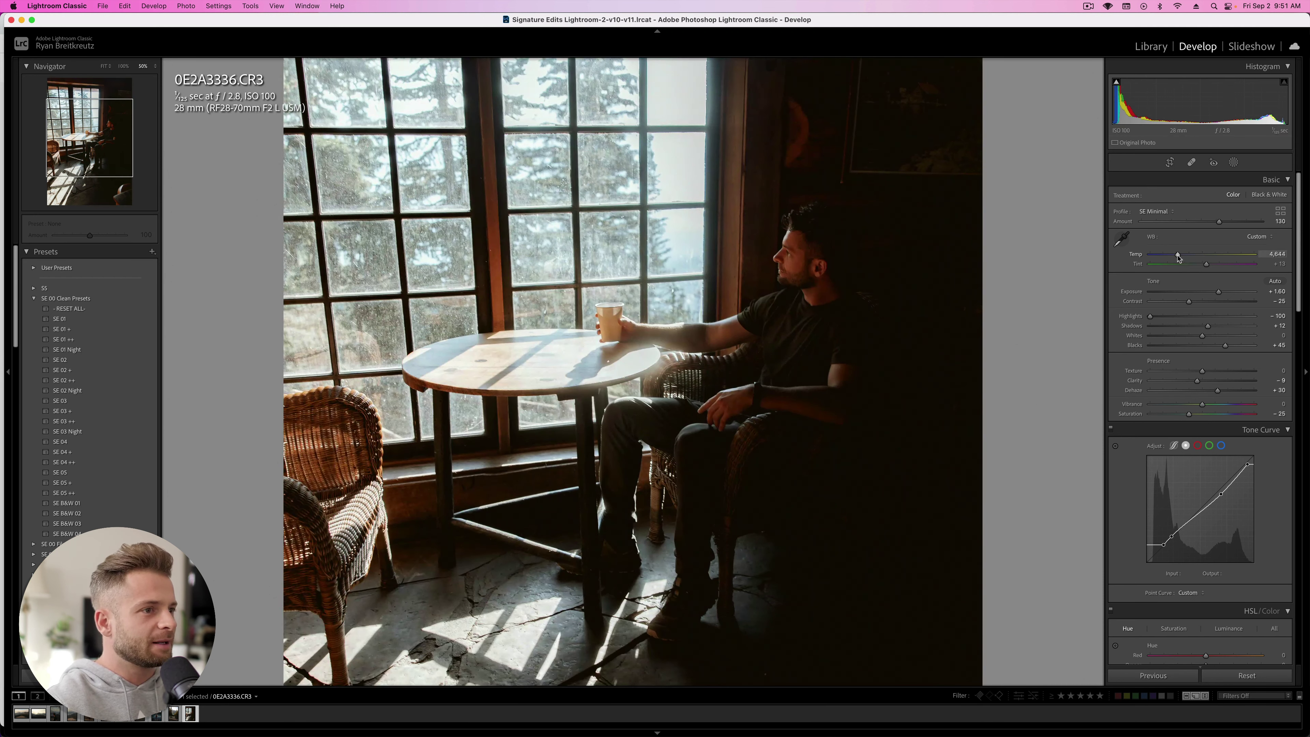
left_click_drag(1178, 258, 1173, 258)
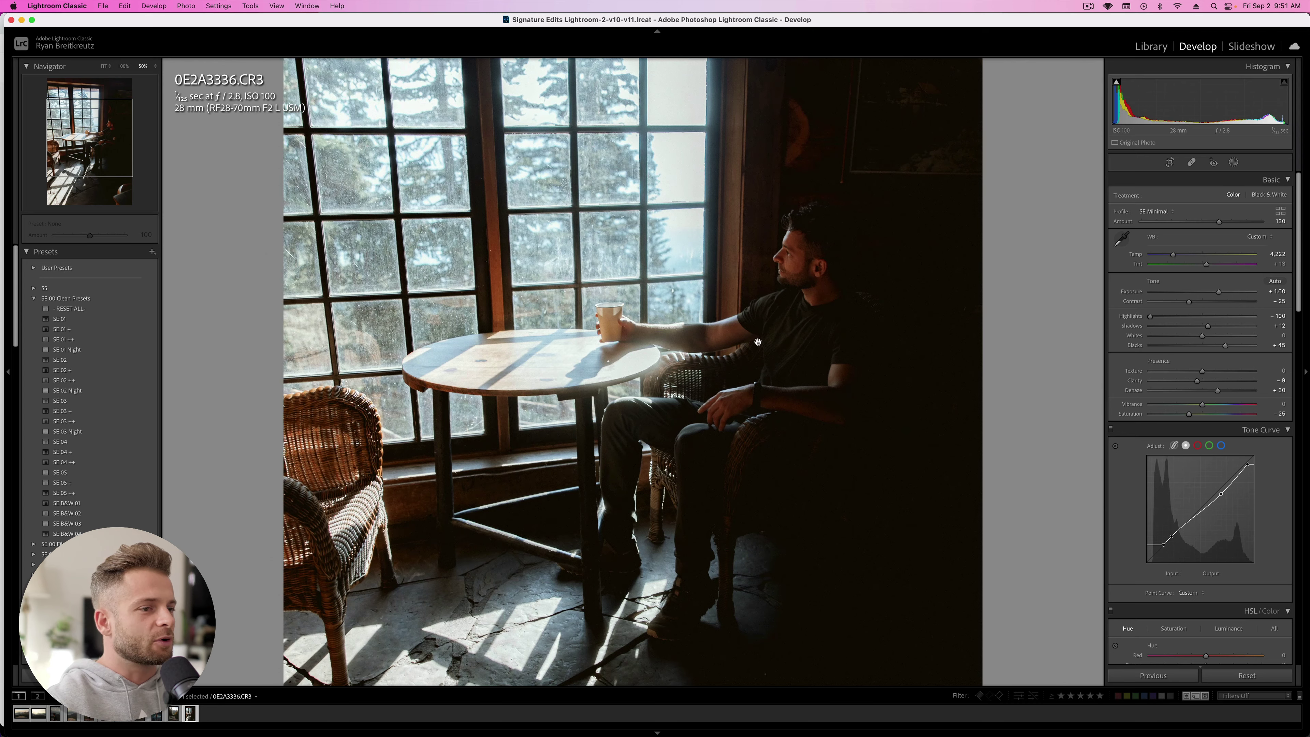
key("super+minus")
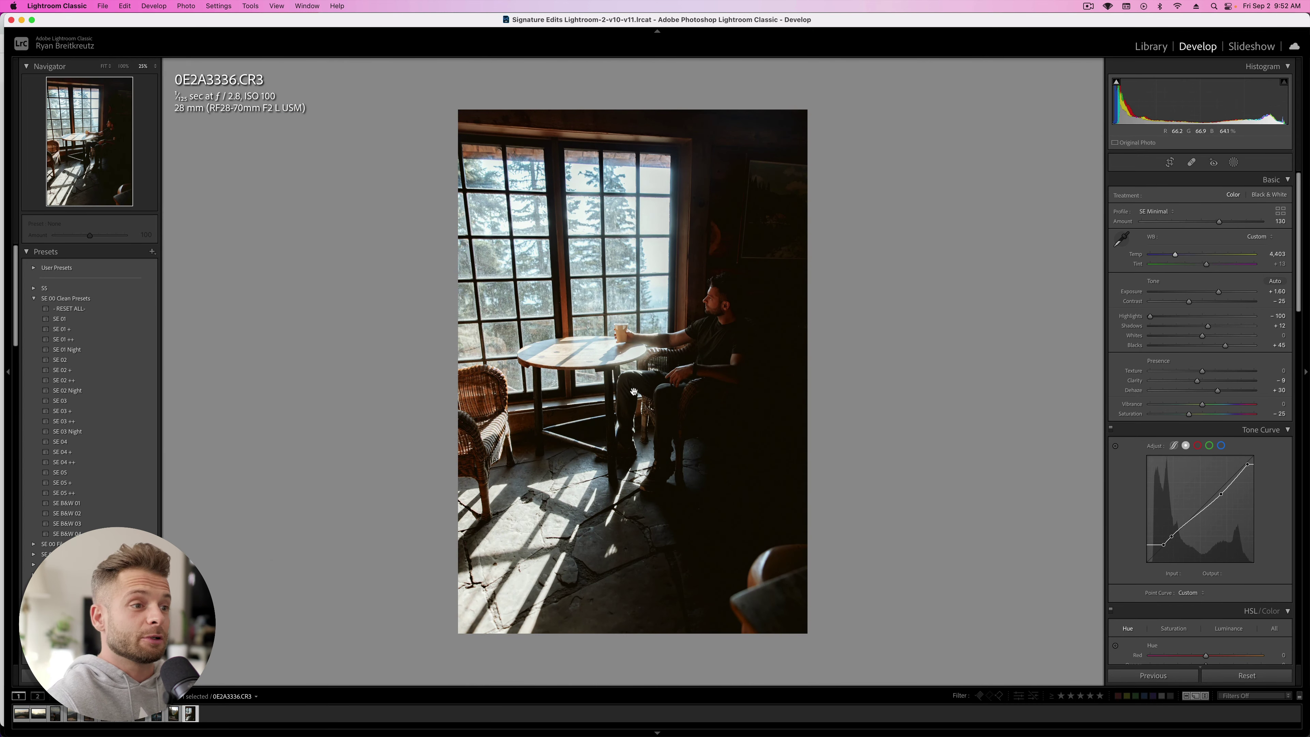
Step: Shift the HSL hue of the aquas and set the Blue hue to −22
scroll(1173, 511, "down", 10)
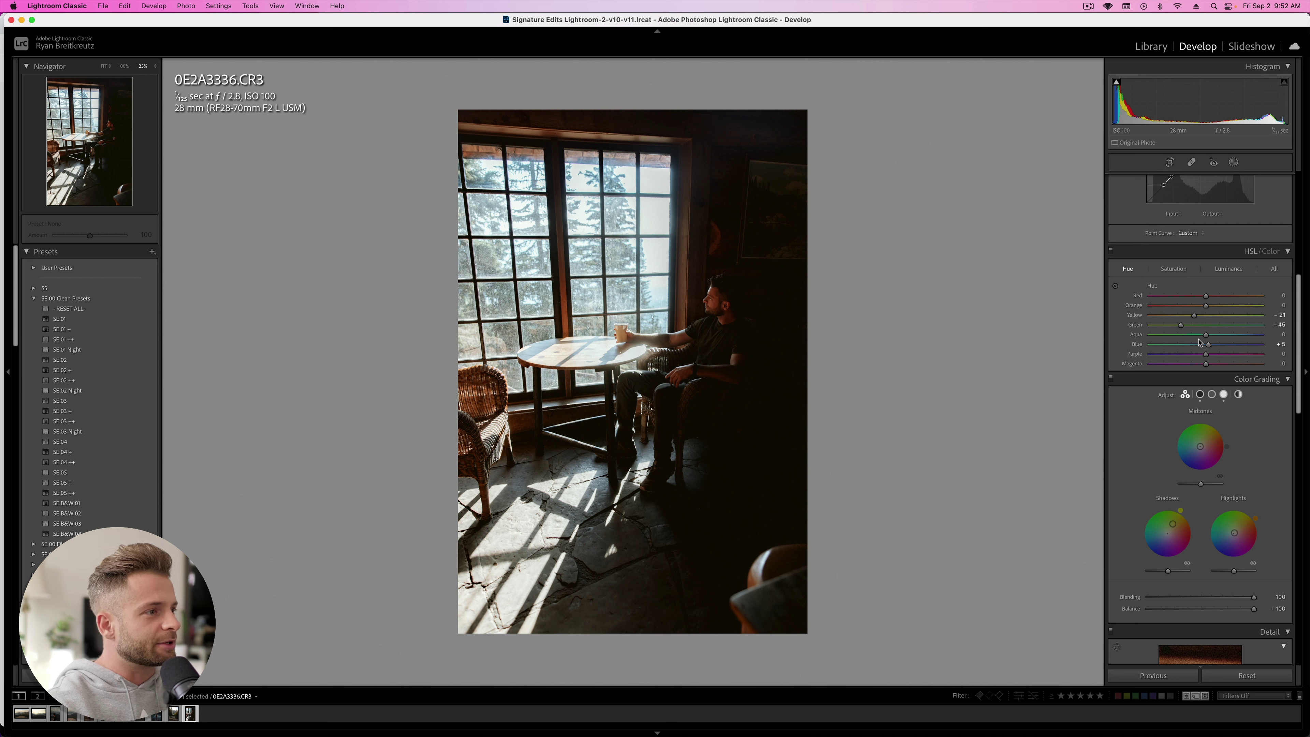
left_click_drag(1170, 348, 1252, 337)
left_click_drag(1150, 338, 1242, 342)
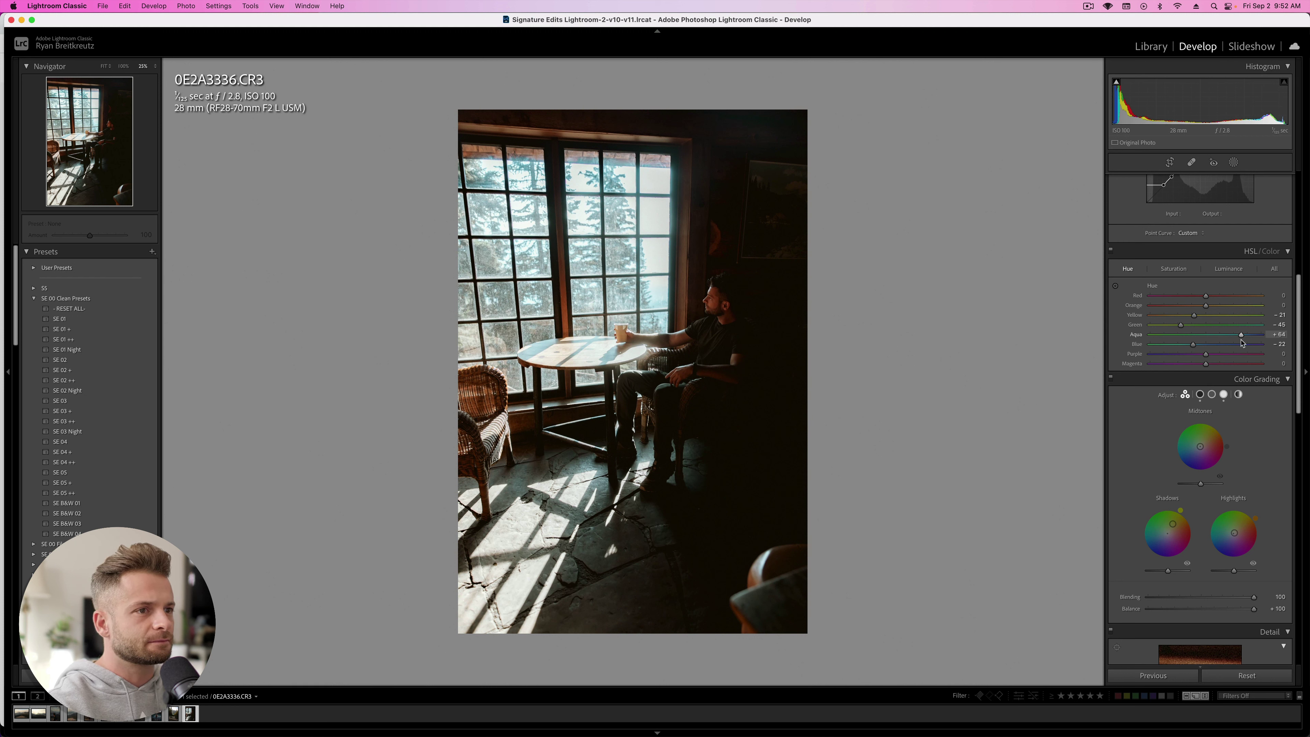
left_click_drag(1146, 340, 1224, 340)
Step: Desaturate the blue cast in the window light by lowering the HSL Blue saturation to about −75
left_click(1174, 269)
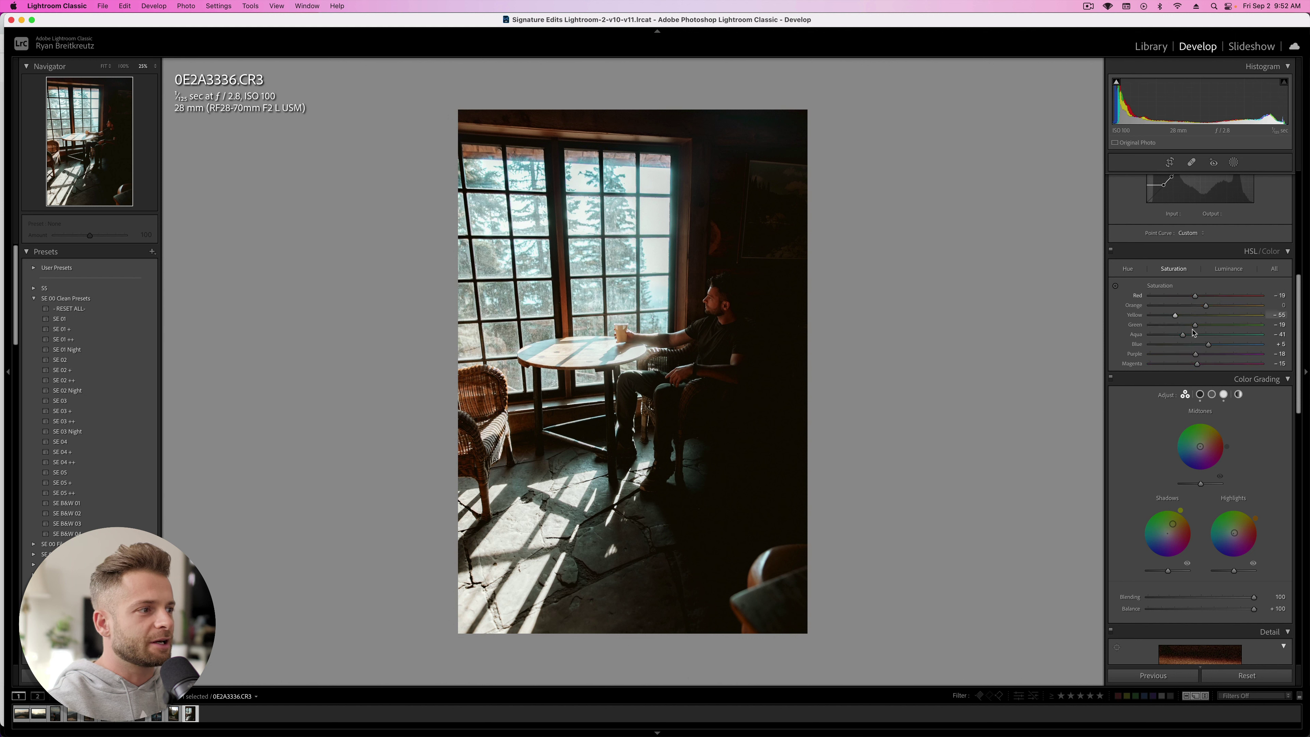
mouse_move(1182, 345)
left_mouse_down()
mouse_move(1132, 353)
mouse_move(1158, 352)
left_mouse_up()
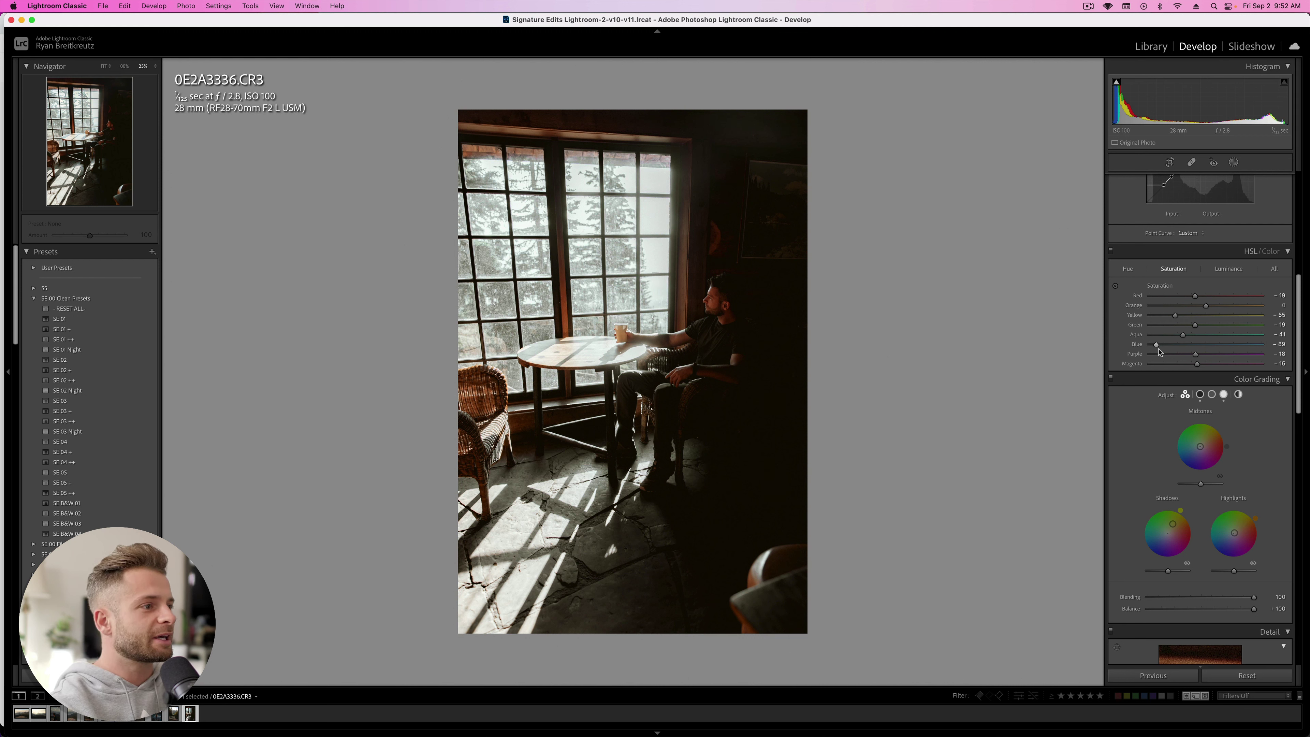
left_click_drag(1159, 352, 1166, 353)
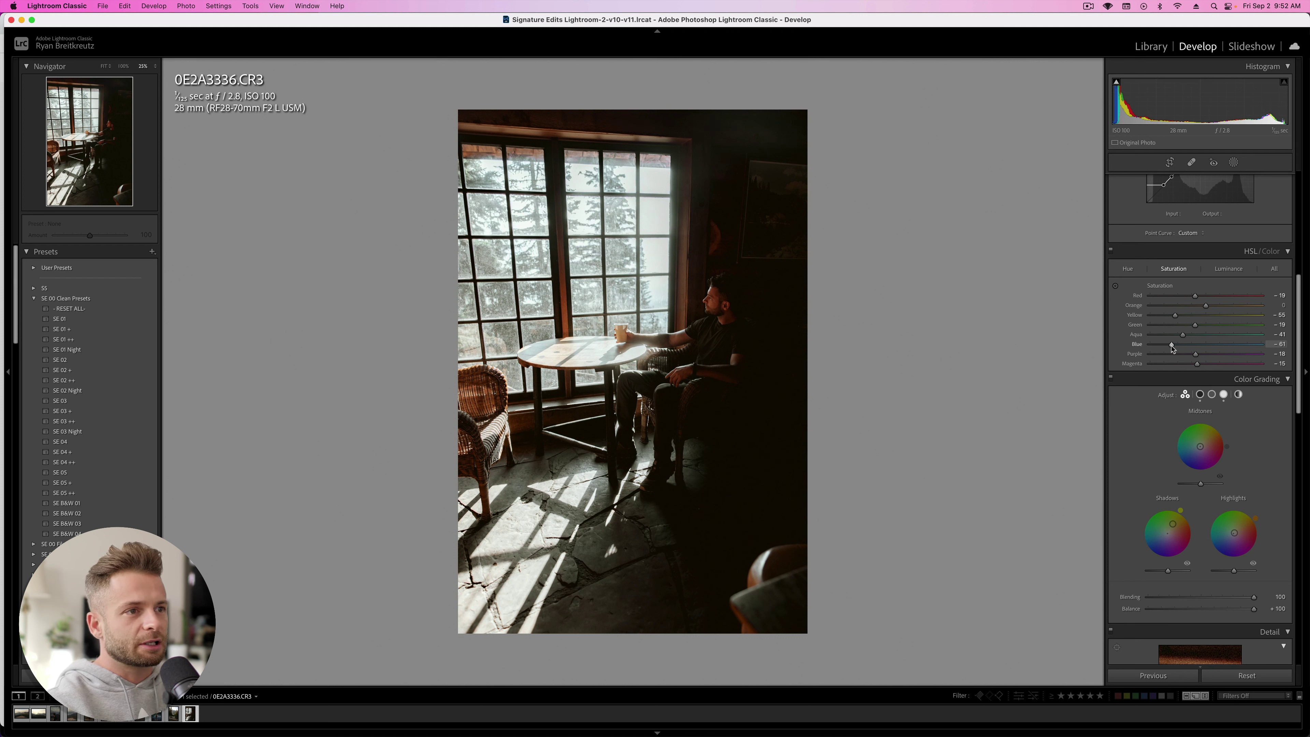
left_click_drag(1173, 349, 1165, 349)
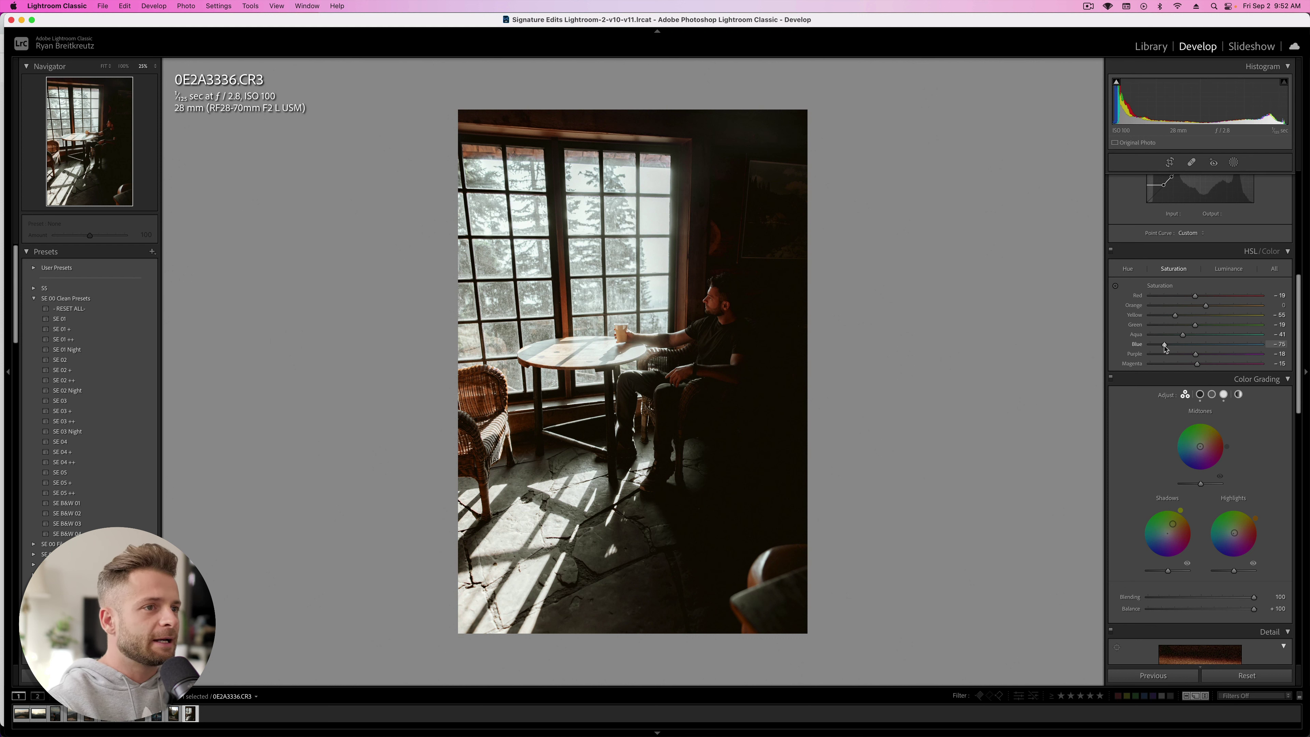
Step: Paint a brush mask over the window panes with Contrast −49 and Highlights −100, using smaller brush sizes near the table
key("k")
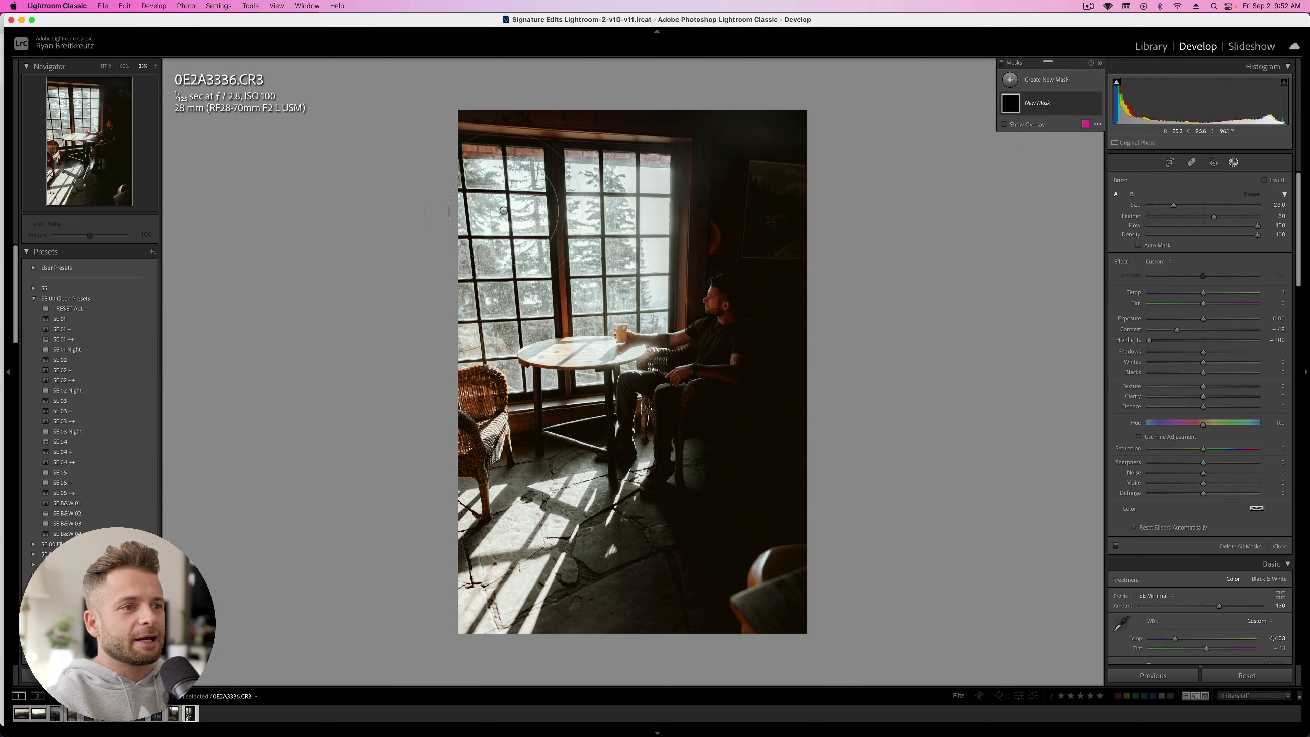
mouse_move(473, 194)
left_mouse_down()
mouse_move(536, 351)
mouse_move(583, 294)
left_mouse_up()
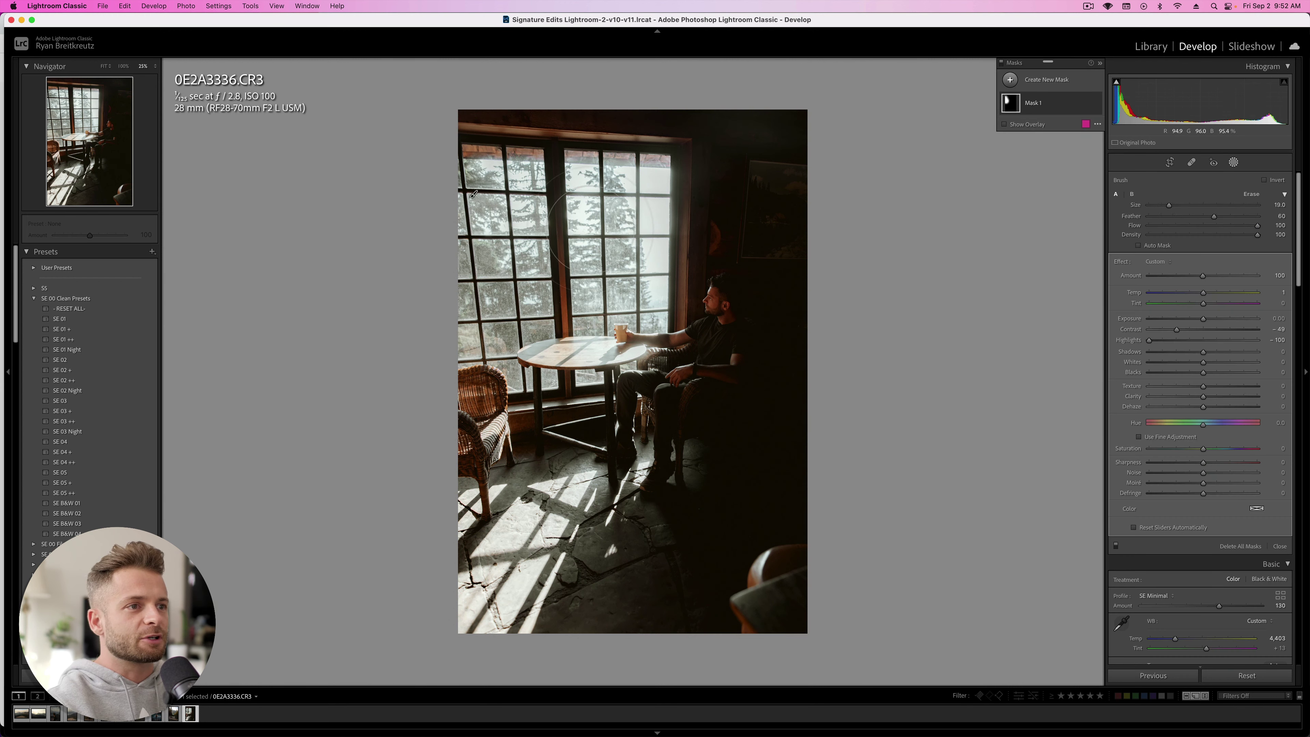
mouse_move(591, 202)
left_mouse_down()
mouse_move(604, 243)
mouse_move(655, 206)
mouse_move(635, 239)
left_mouse_up()
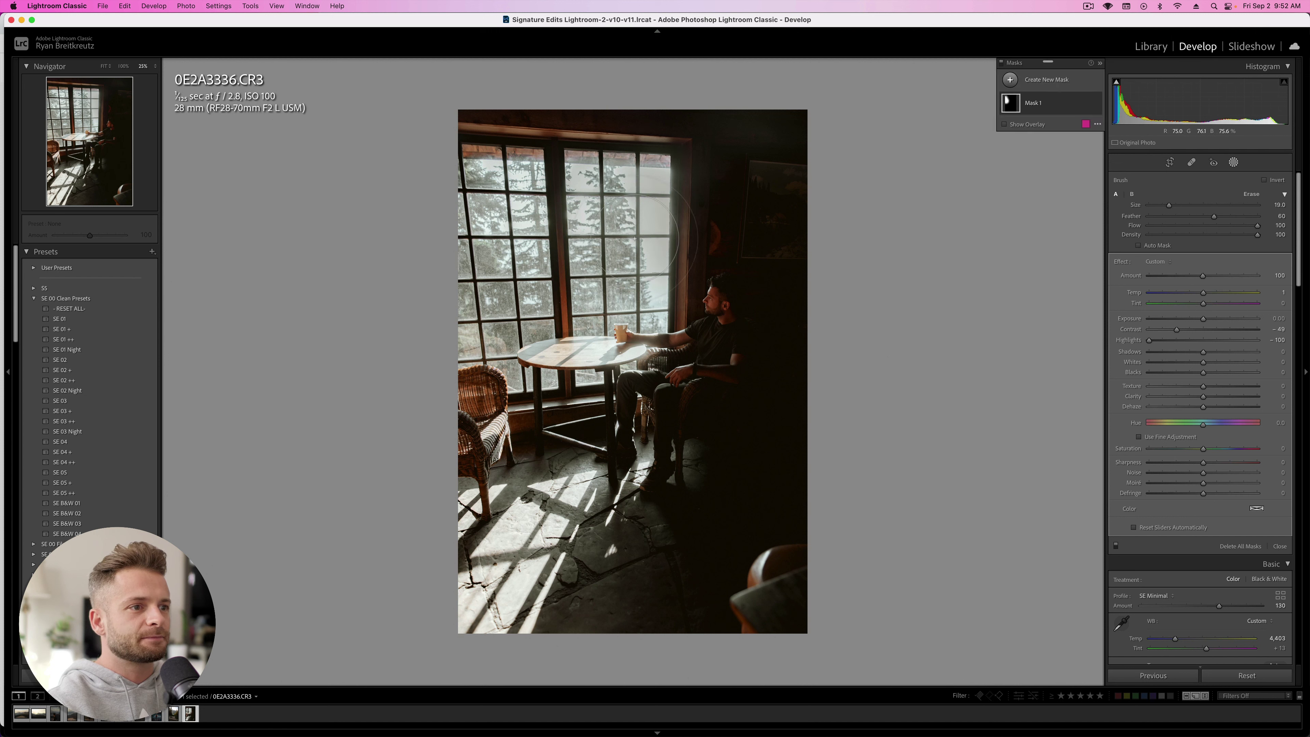
scroll(635, 238, "down", 6)
mouse_move(584, 309)
left_mouse_down()
mouse_move(569, 323)
mouse_move(604, 328)
mouse_move(660, 297)
left_mouse_up()
scroll(639, 384, "down", 1)
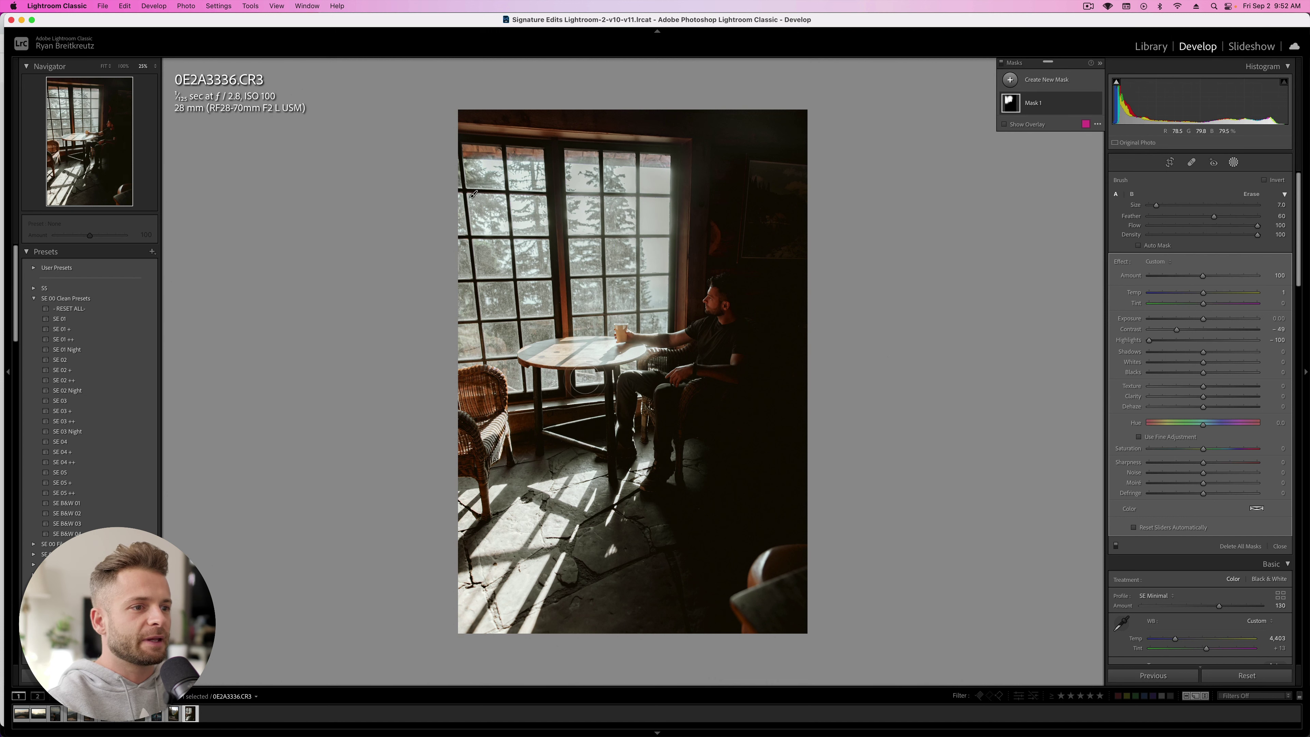
left_click_drag(614, 375, 636, 370)
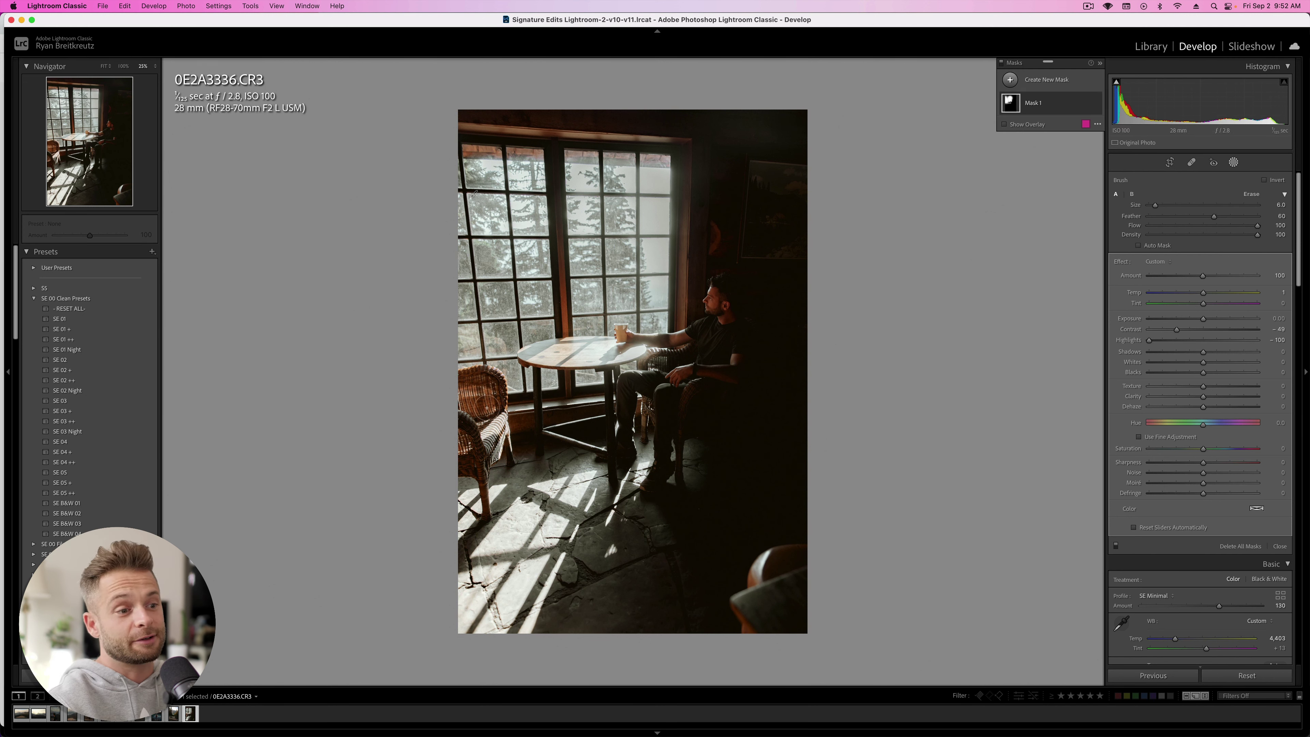
Step: Extend the window brush mask over the sunlit stone floor using a larger brush
scroll(487, 409, "up", 7)
mouse_move(554, 486)
left_mouse_down()
mouse_move(527, 563)
mouse_move(476, 576)
left_mouse_up()
scroll(495, 567, "down", 3)
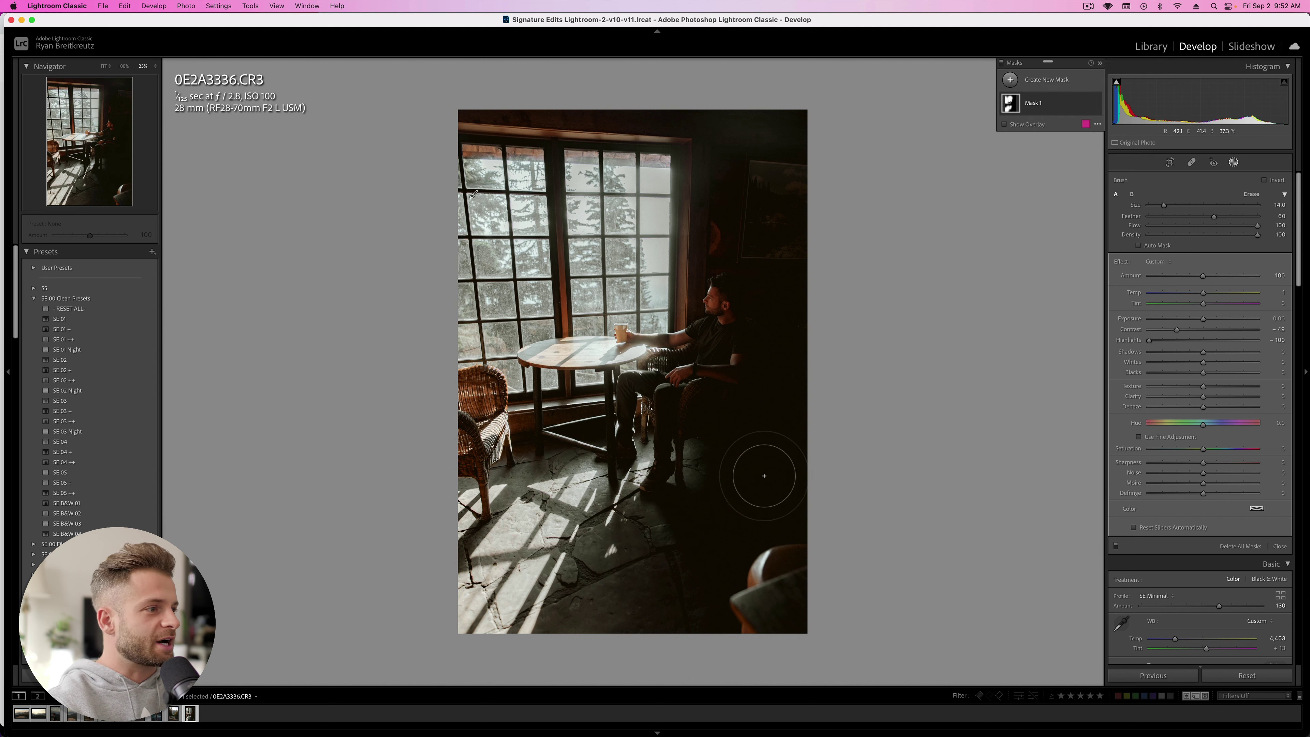
Step: Warm the mask with Temp 99 and Tint −57, and reset its Contrast and Highlights to 0
left_click_drag(1224, 293, 1261, 293)
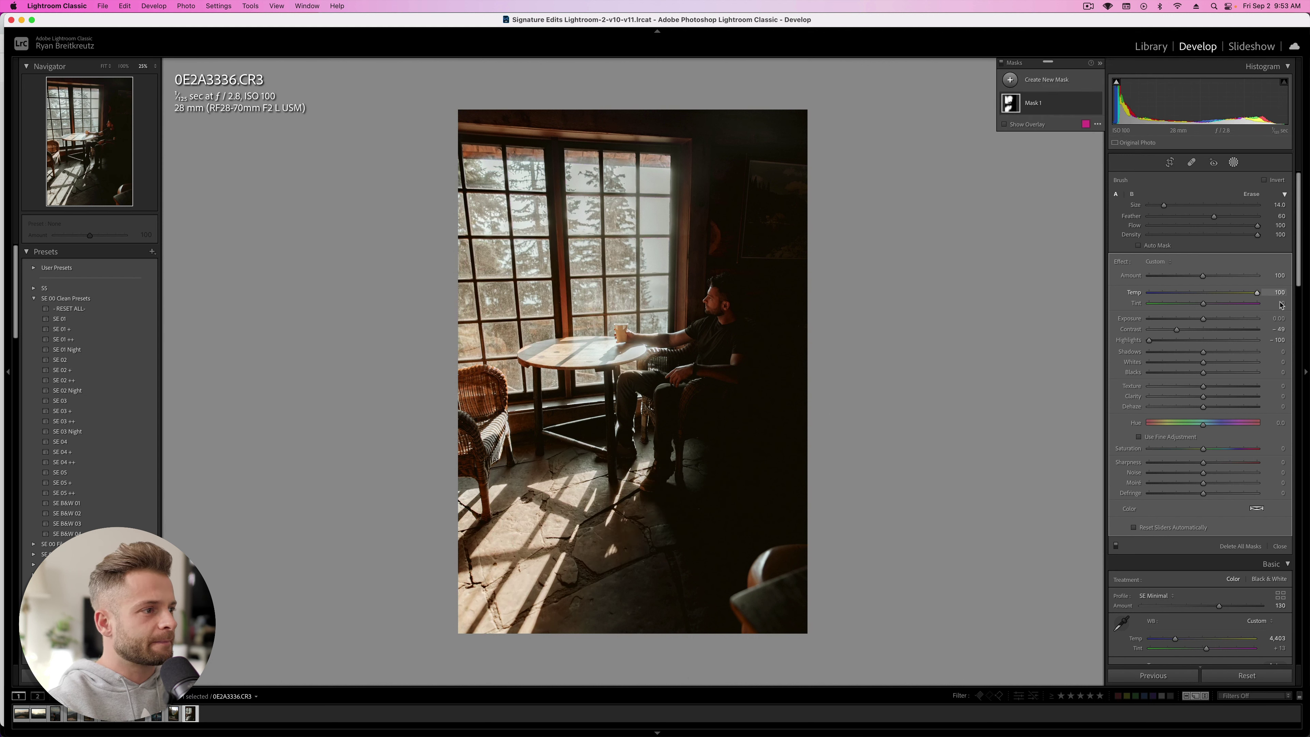
double_click(1149, 341)
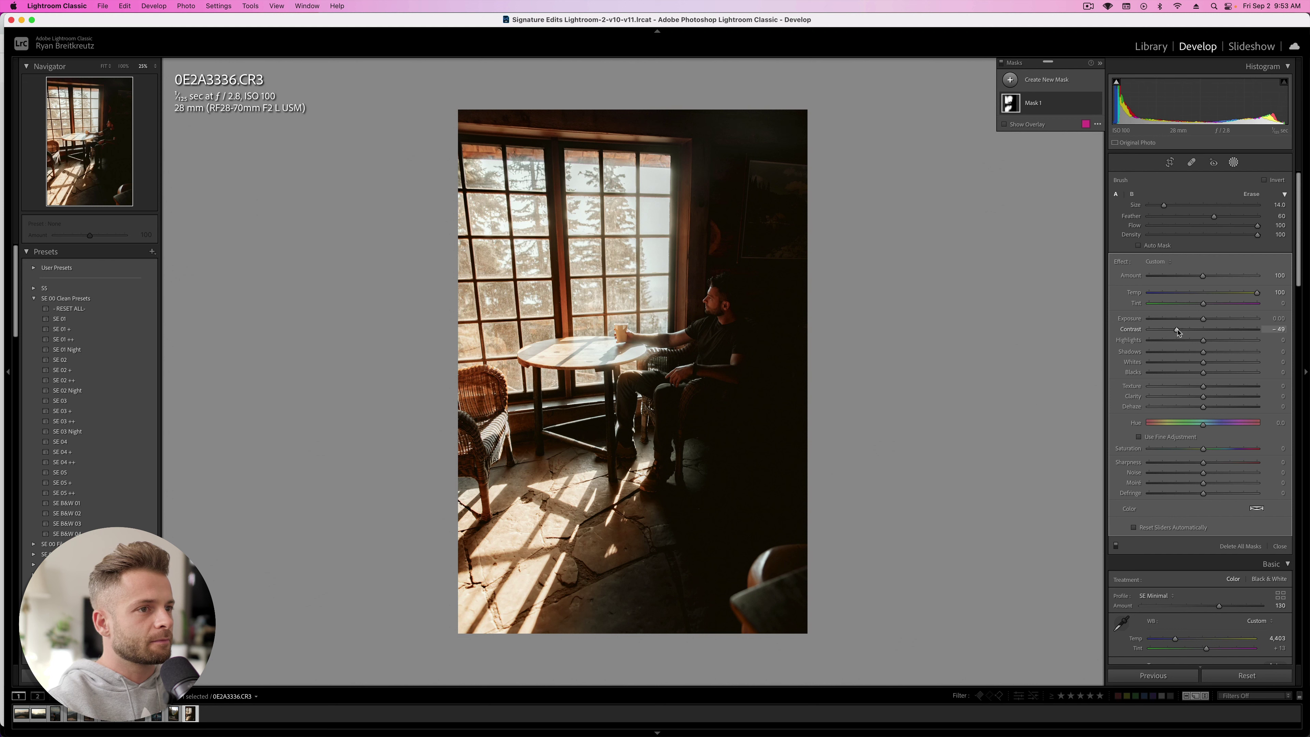
double_click(1177, 330)
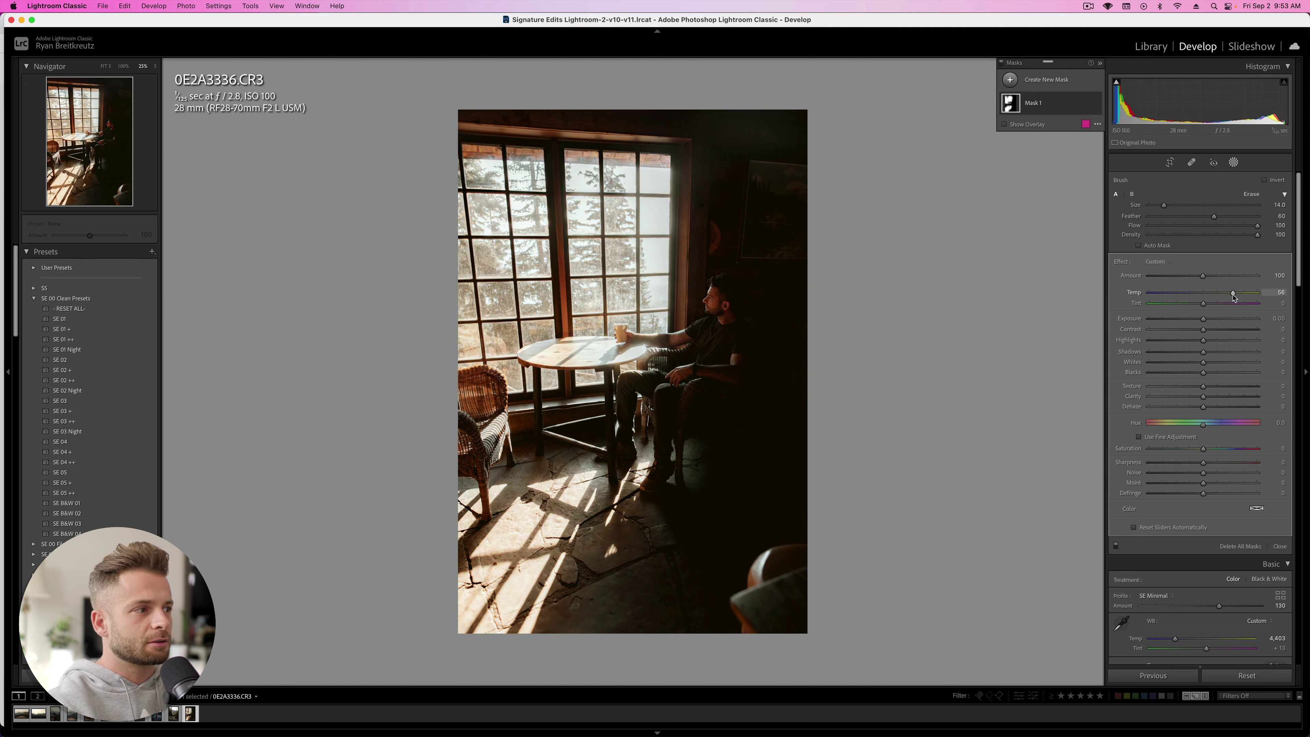
left_click_drag(1236, 295, 1258, 293)
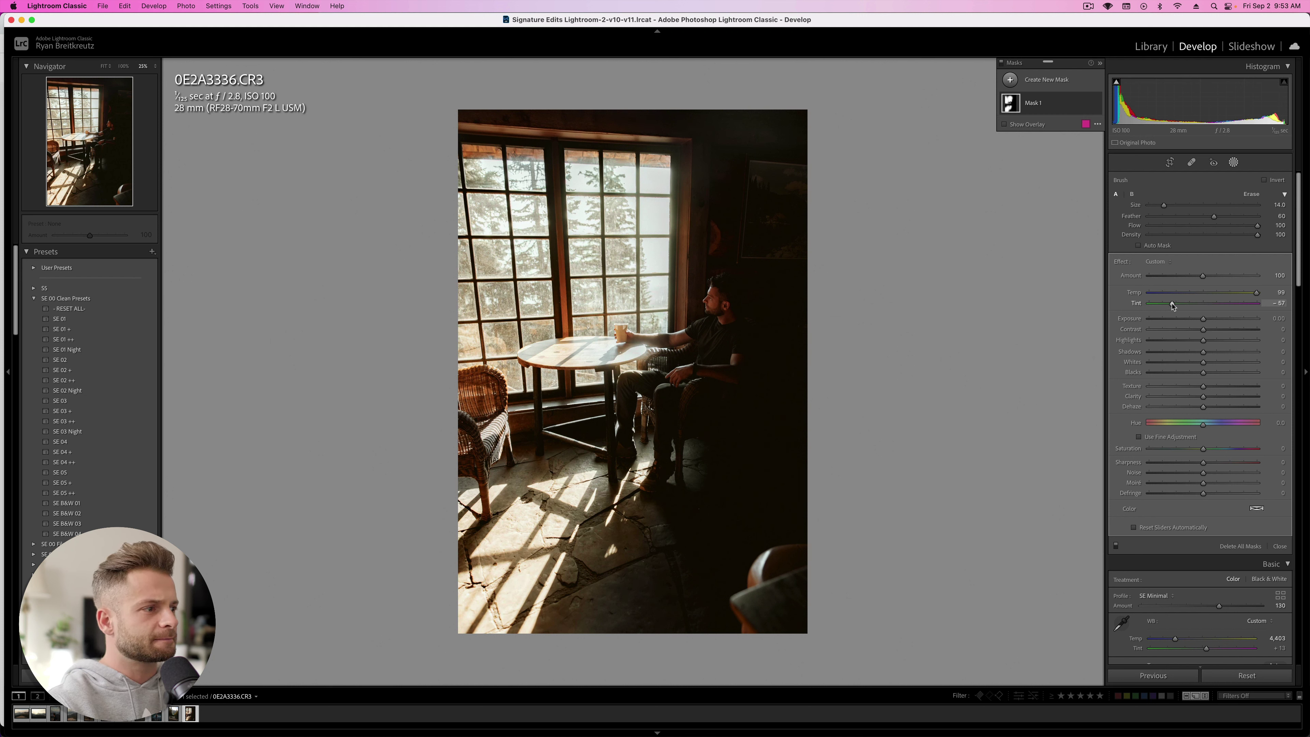
Step: Delete the brush mask to compare the photo without it, and undo the deletion
key("Delete")
key("x")
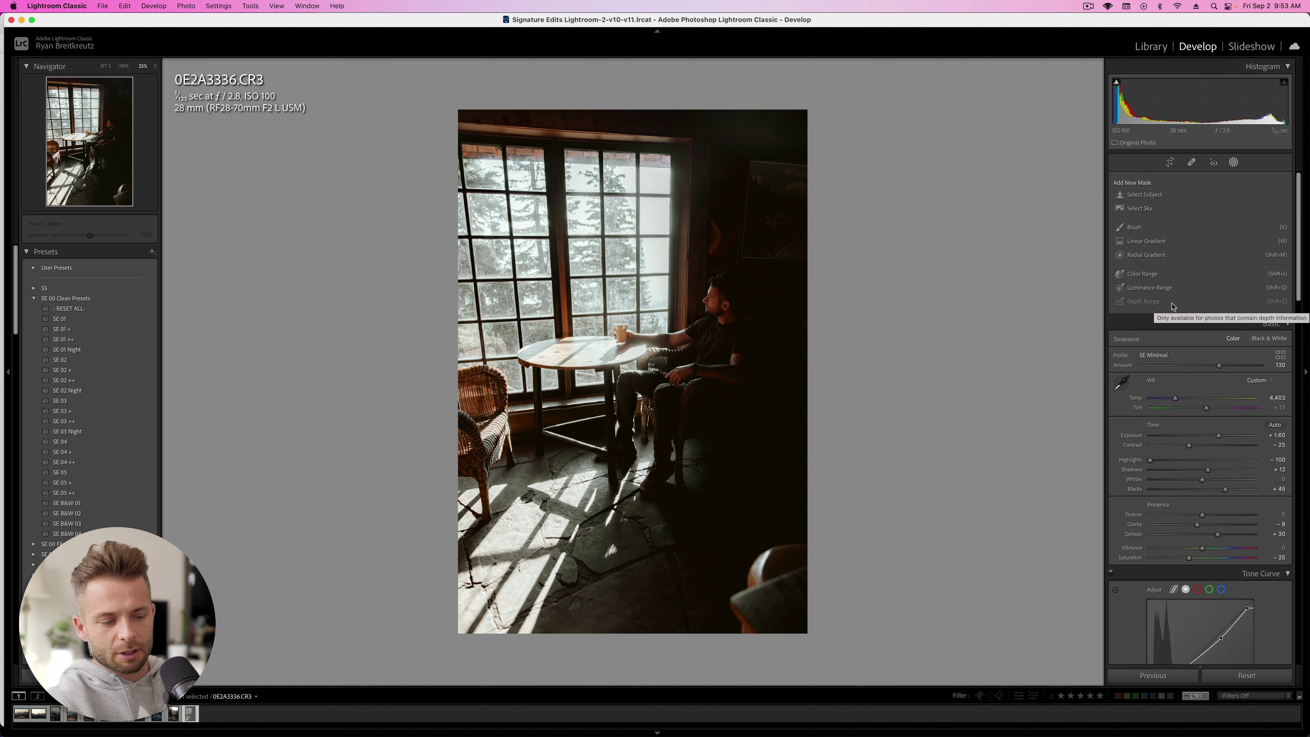
key("super+z")
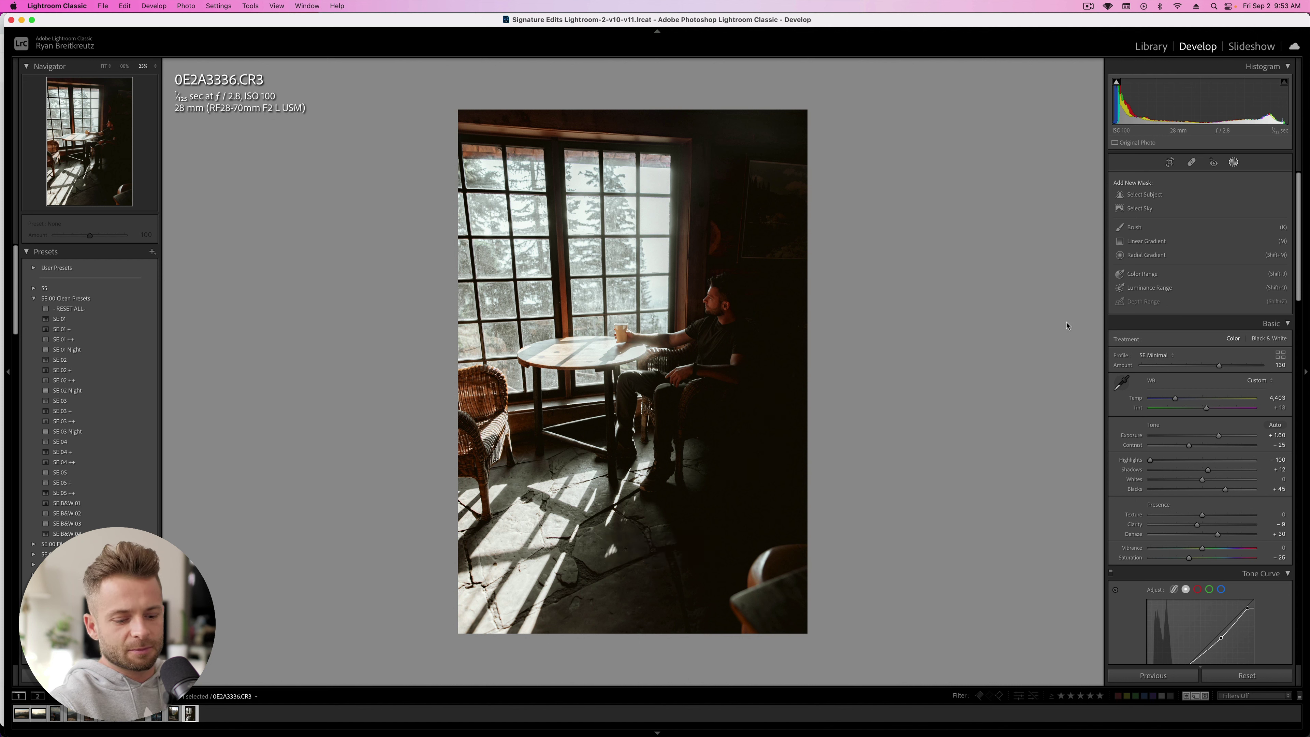
key("super+z")
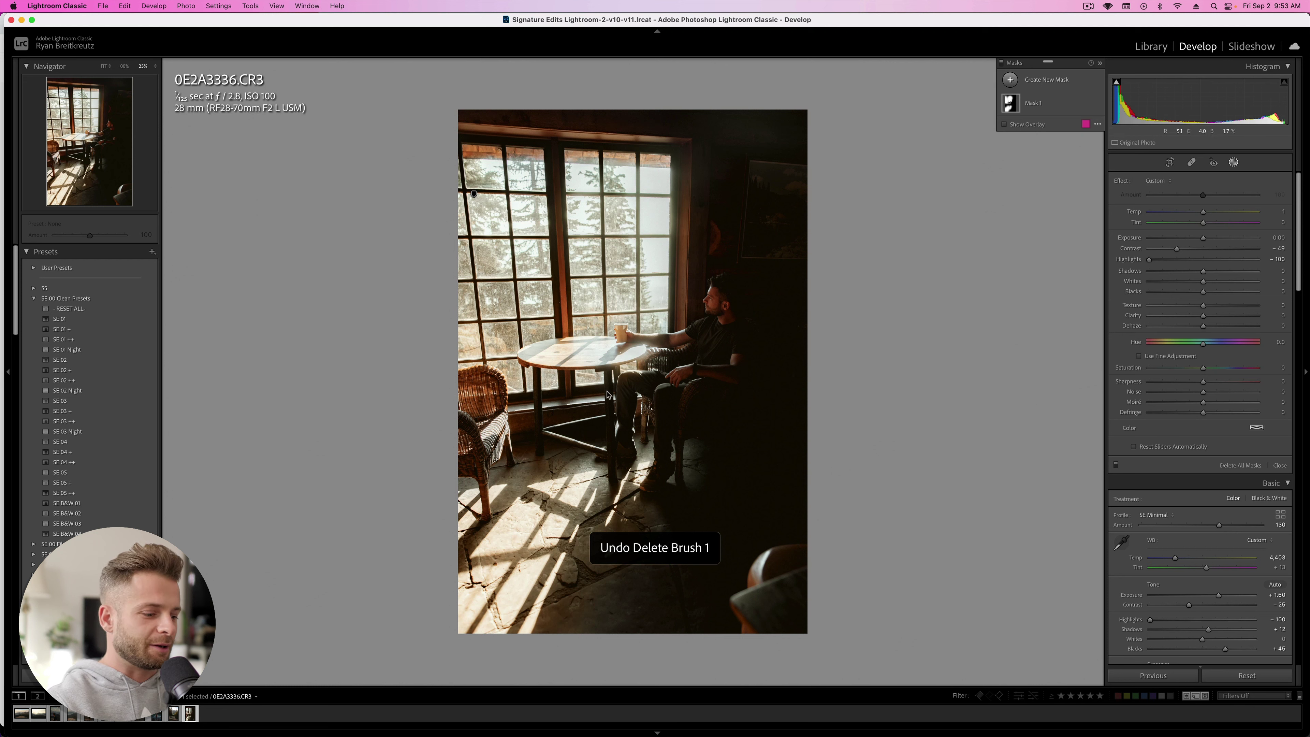
key("Delete")
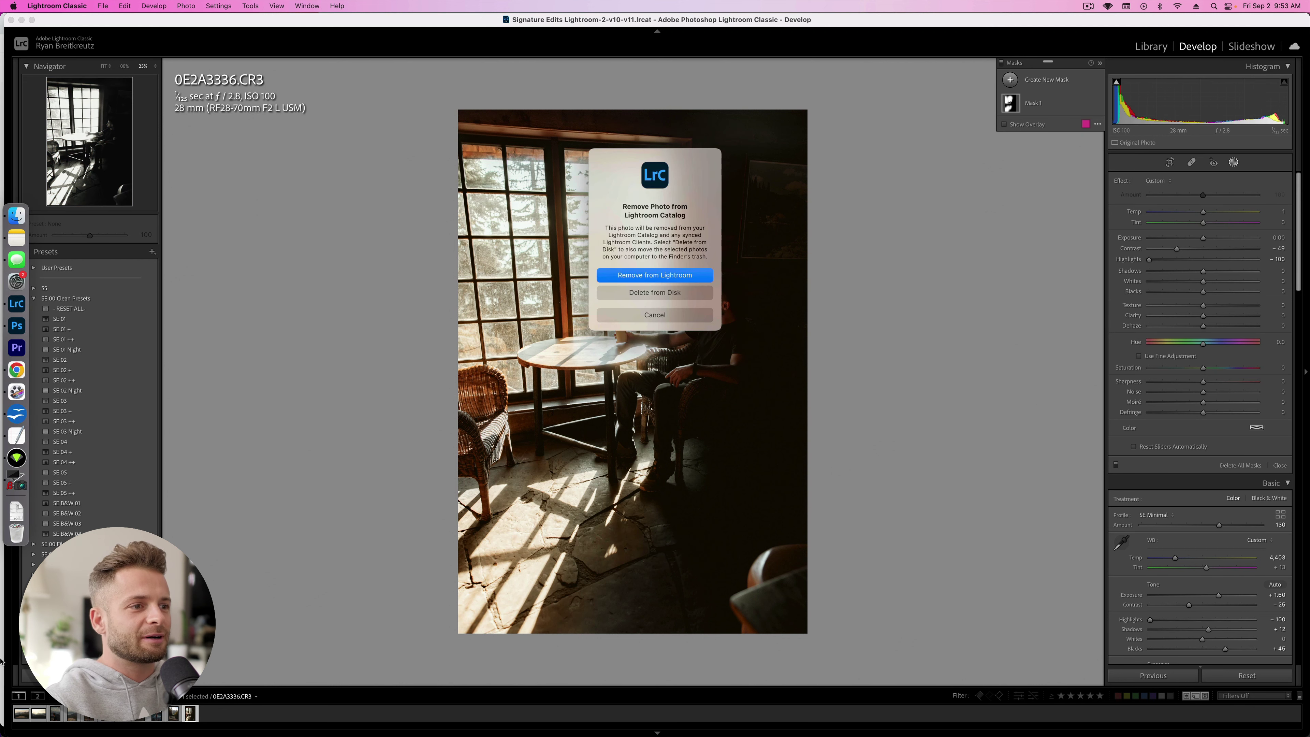
left_click(651, 319)
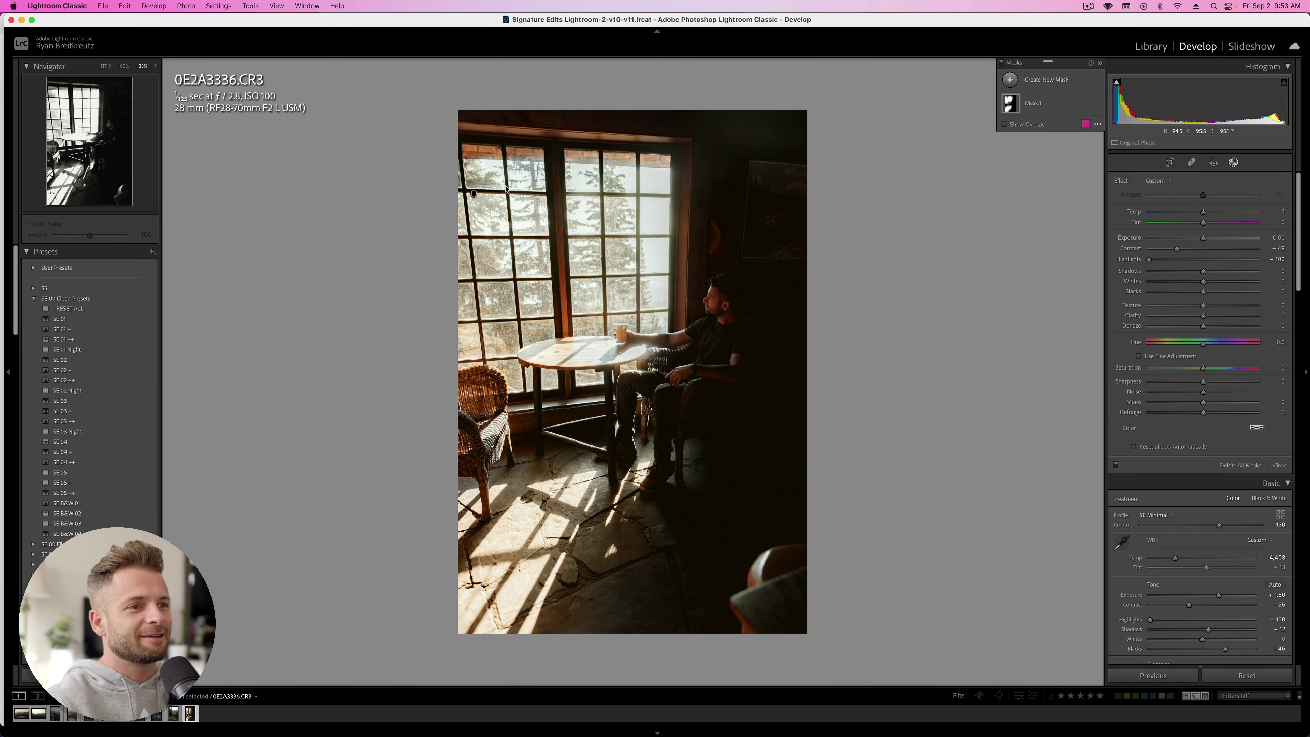
left_click(474, 194)
key("Delete")
key("super+z")
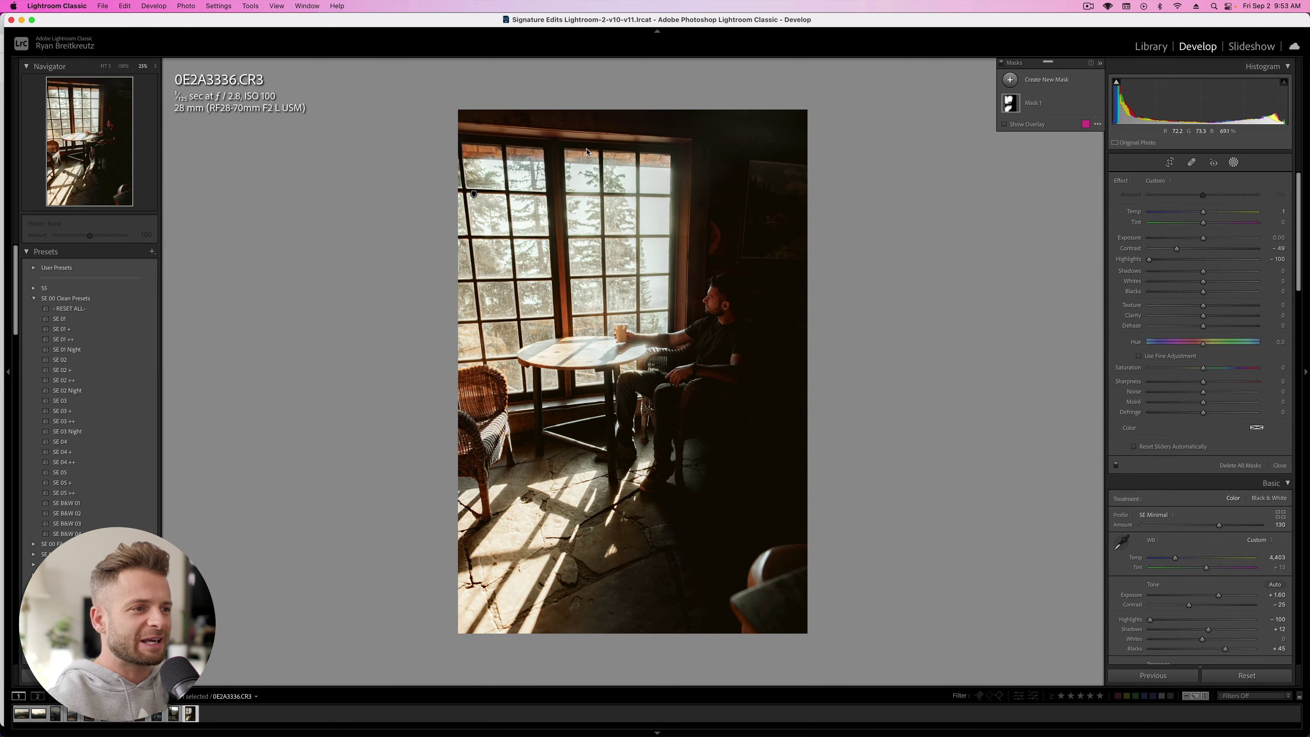
Step: Show the mask overlay and erase the spill from the wall and frame around the window with the eraser's Flow at 100
key("super+equal")
key("o")
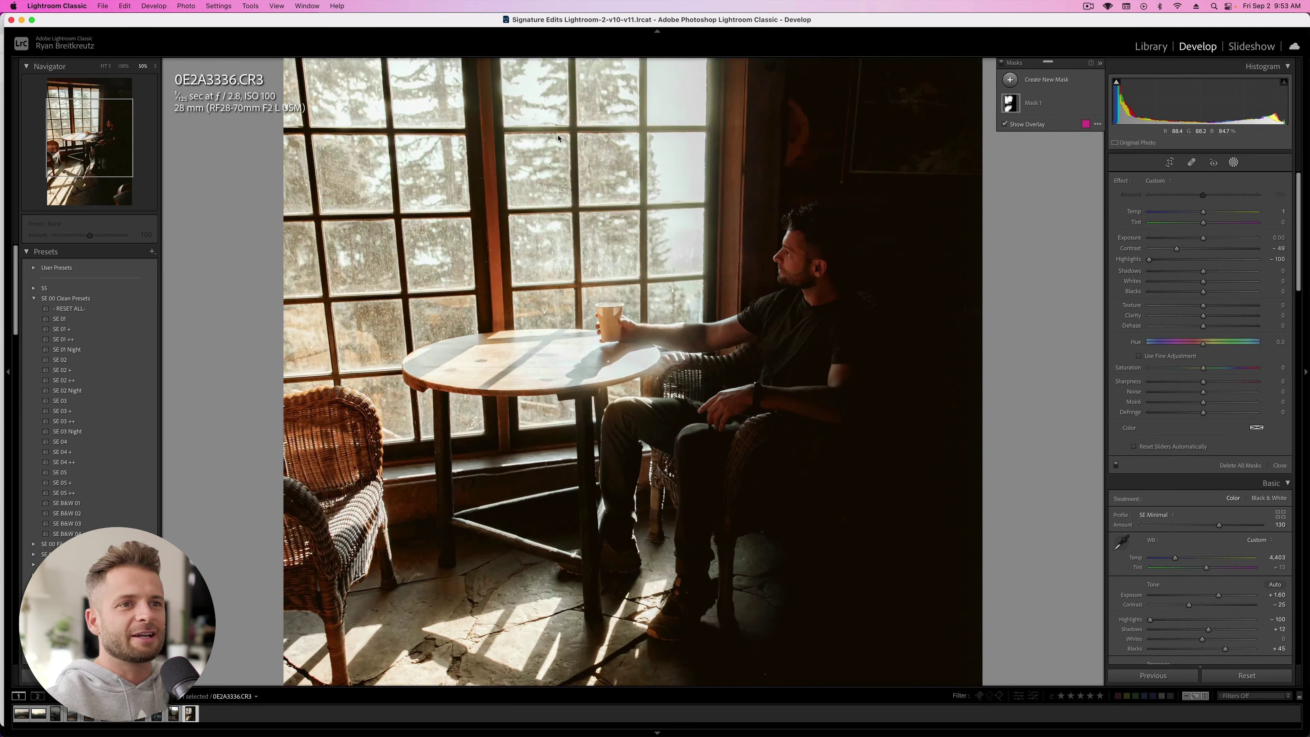
left_click_drag(394, 118, 348, 439)
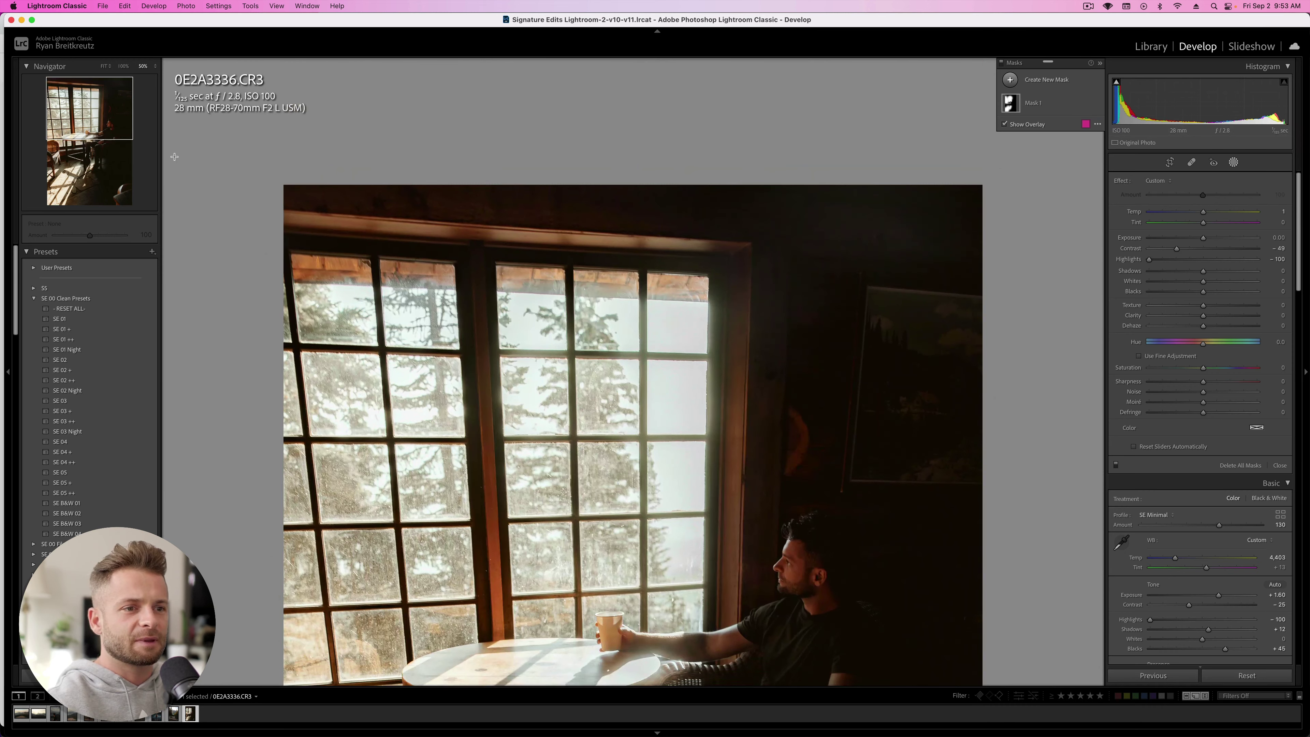
left_click(315, 354)
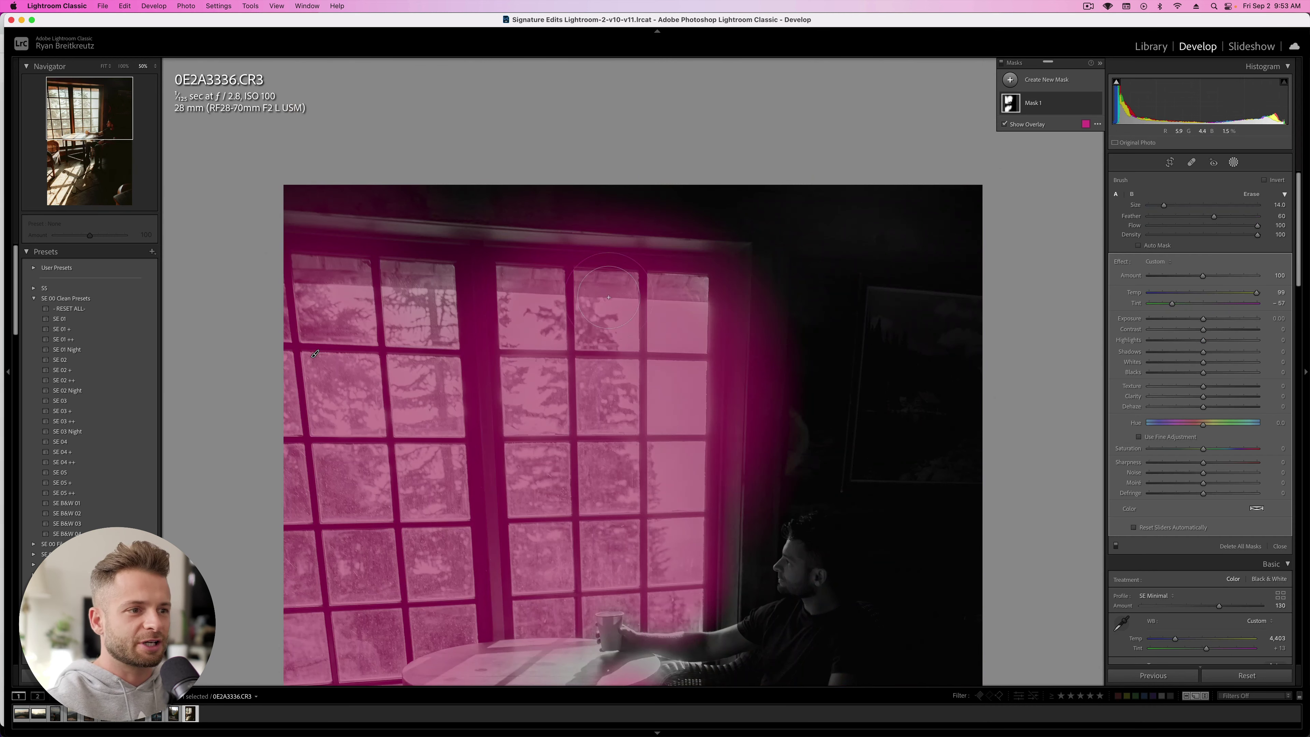
key("alt")
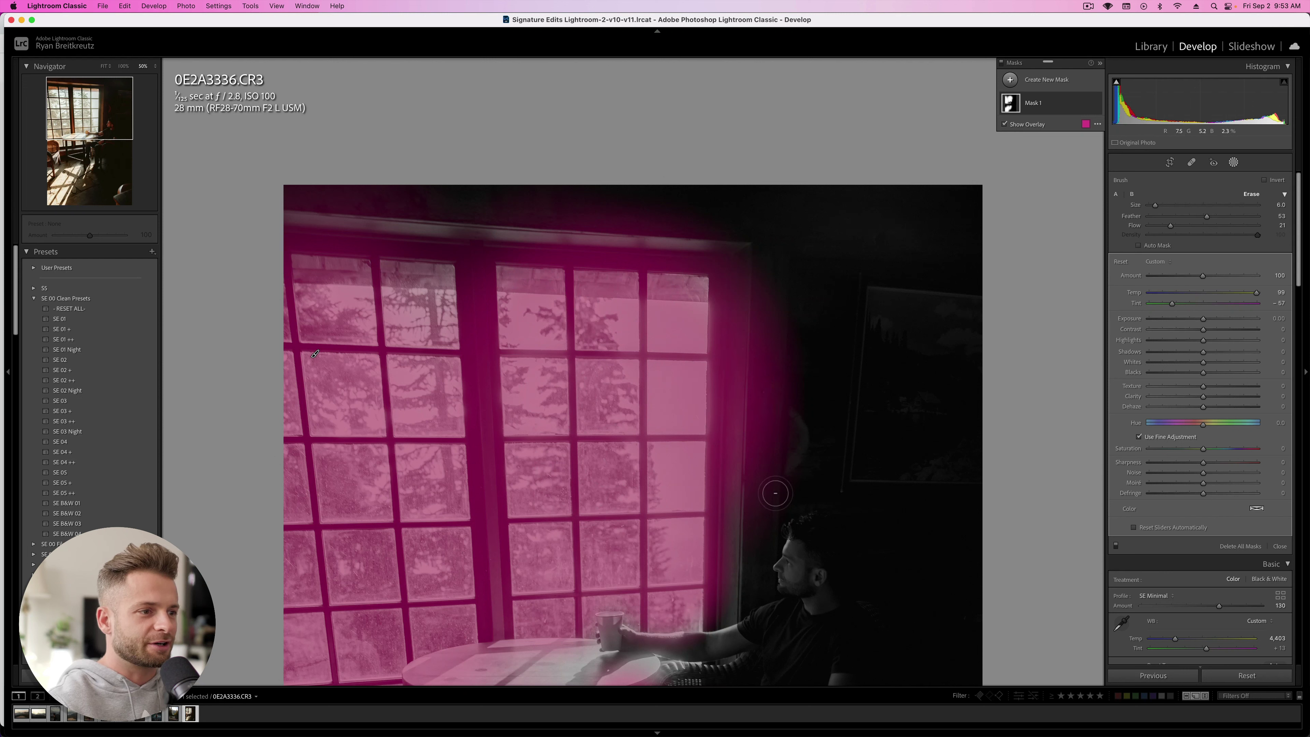
scroll(775, 493, "up", 5)
mouse_move(774, 415)
left_mouse_down()
mouse_move(779, 266)
mouse_move(796, 393)
left_mouse_up()
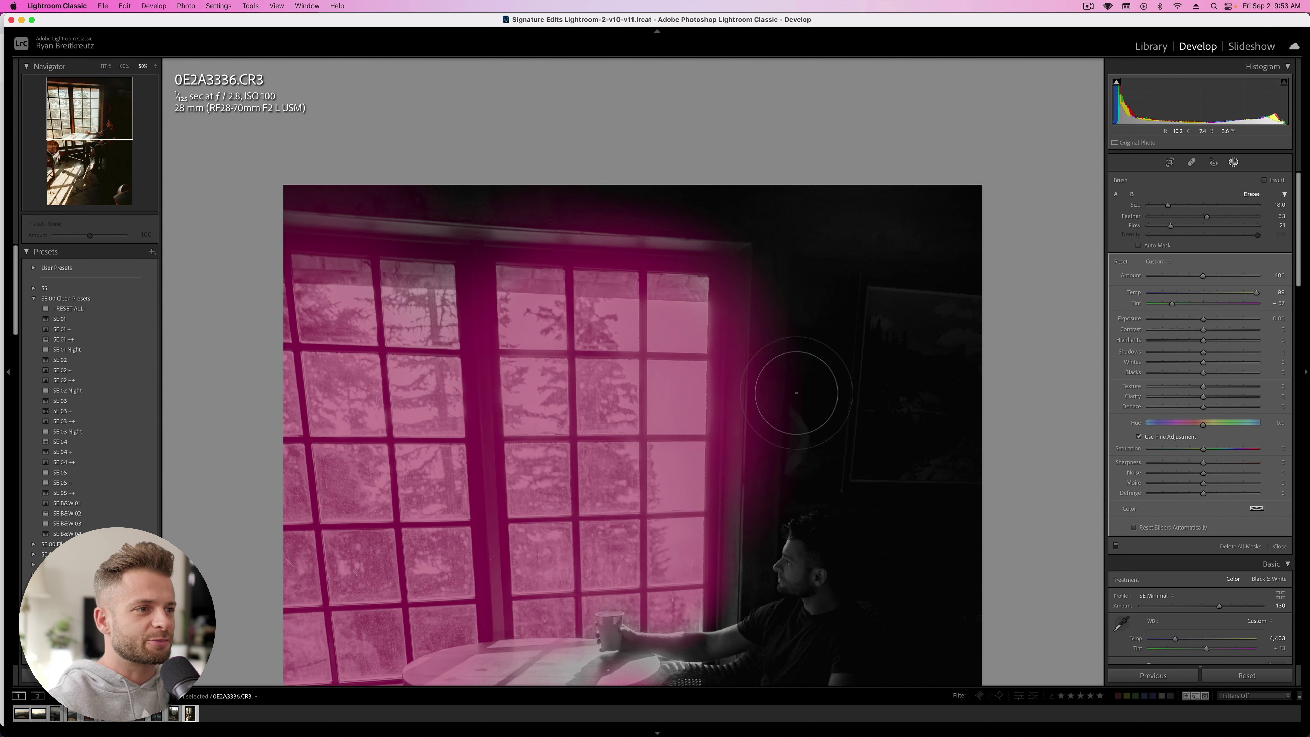
left_click_drag(1171, 226, 1293, 230)
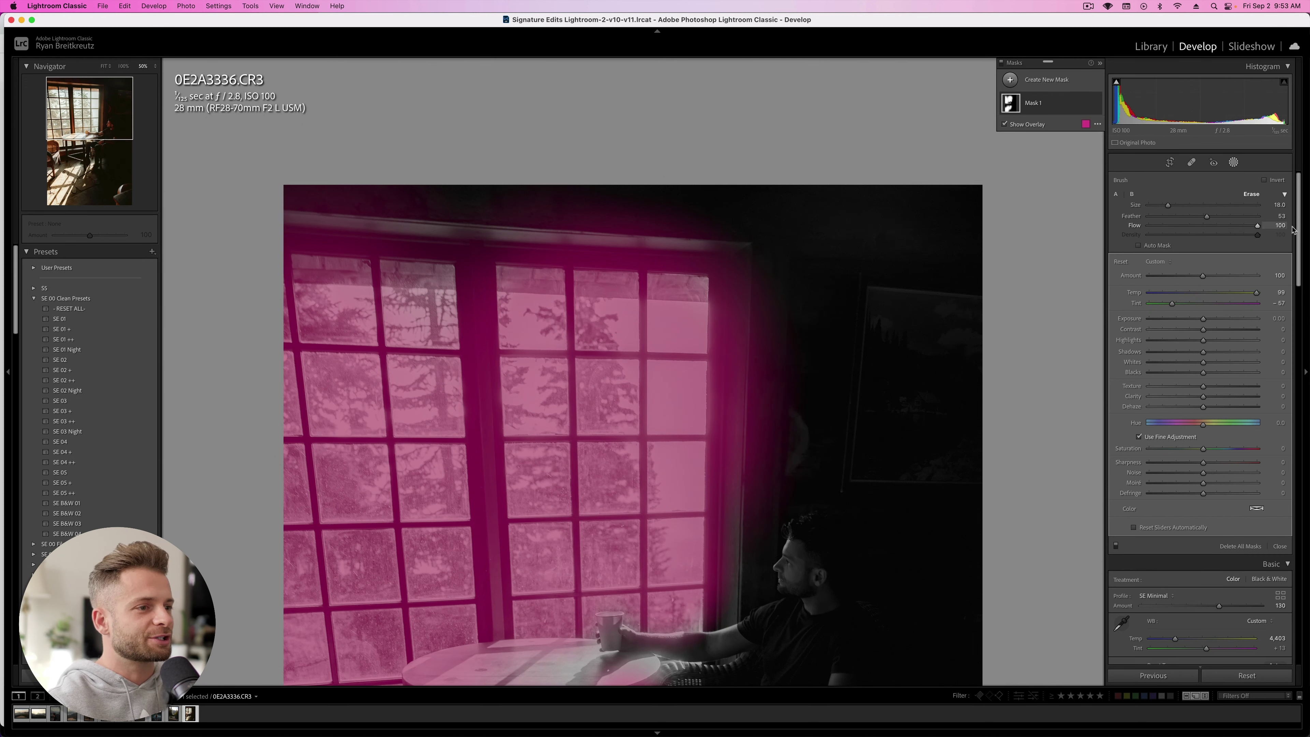
mouse_move(748, 448)
left_mouse_down()
mouse_move(756, 347)
mouse_move(768, 397)
mouse_move(771, 317)
mouse_move(779, 653)
mouse_move(773, 186)
mouse_move(222, 226)
left_mouse_up()
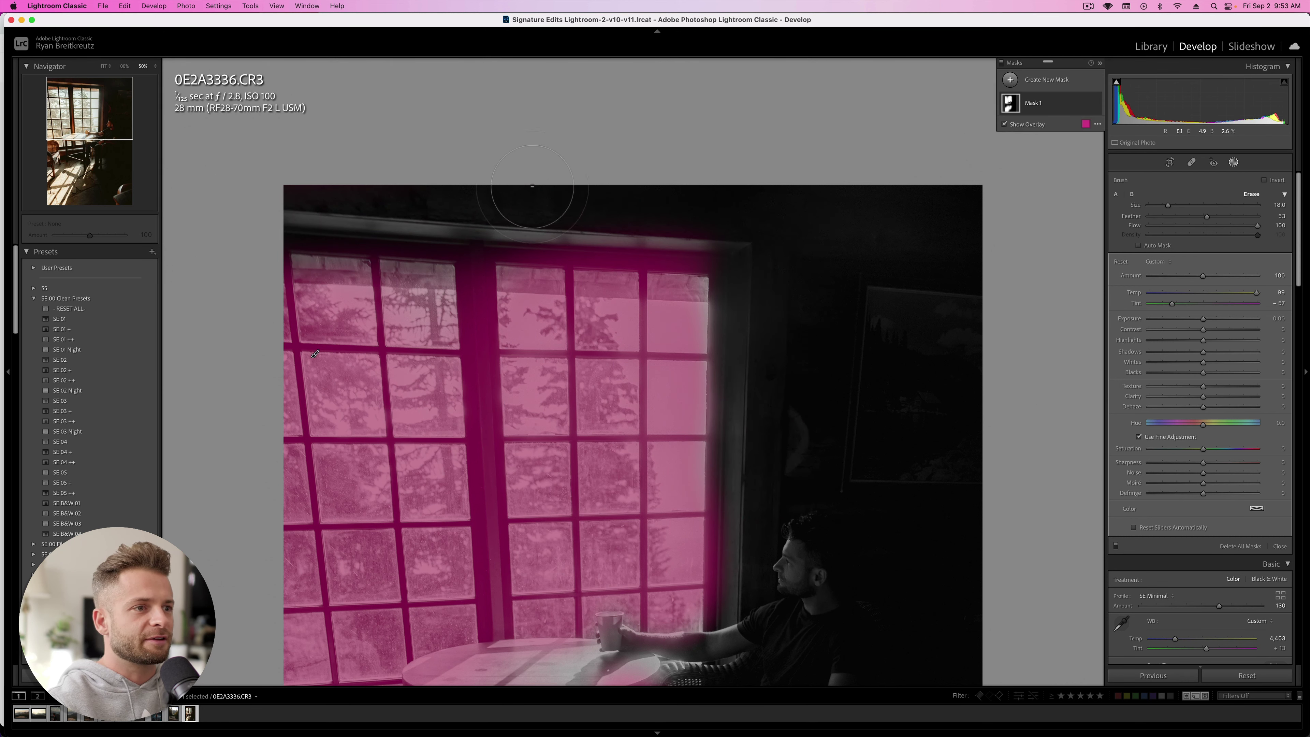
mouse_move(304, 284)
left_mouse_down()
mouse_move(444, 289)
mouse_move(270, 286)
left_mouse_up()
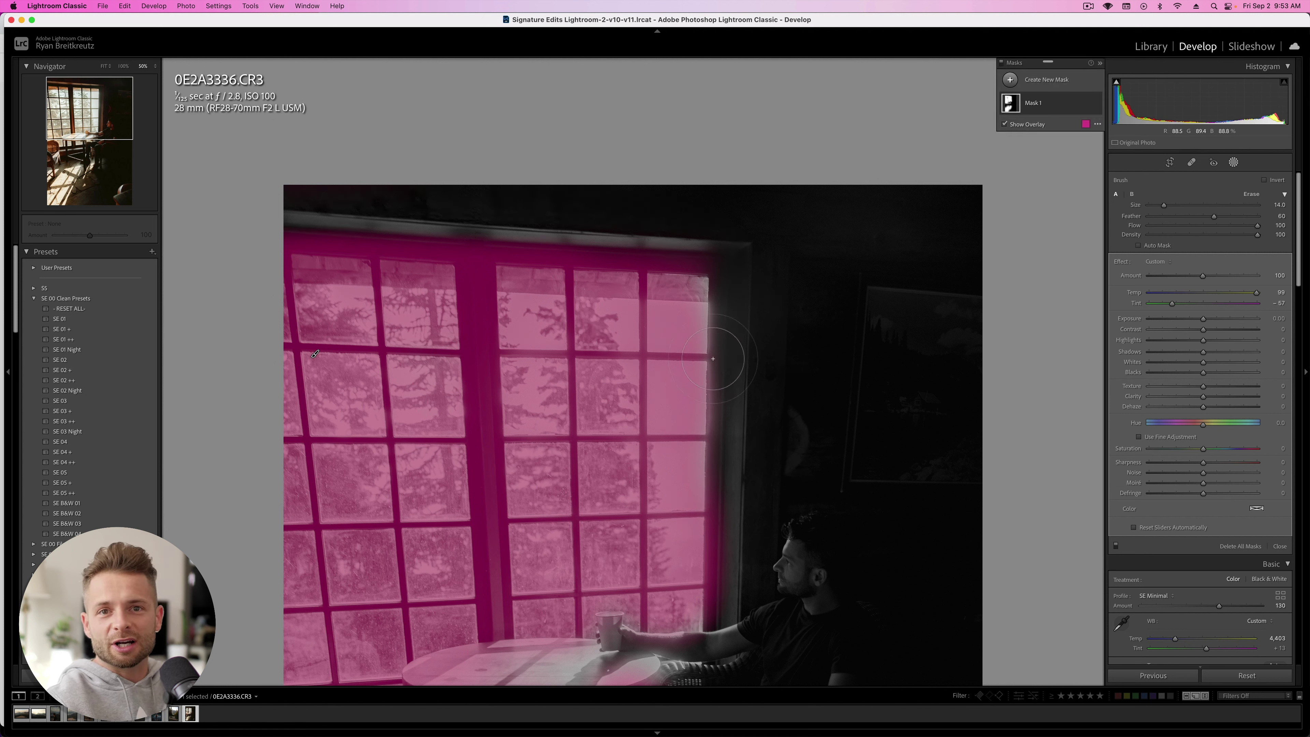
Step: Repaint the mask at the window's upper corner nearest the wall, undoing the stray stroke across the wall
left_click(690, 286)
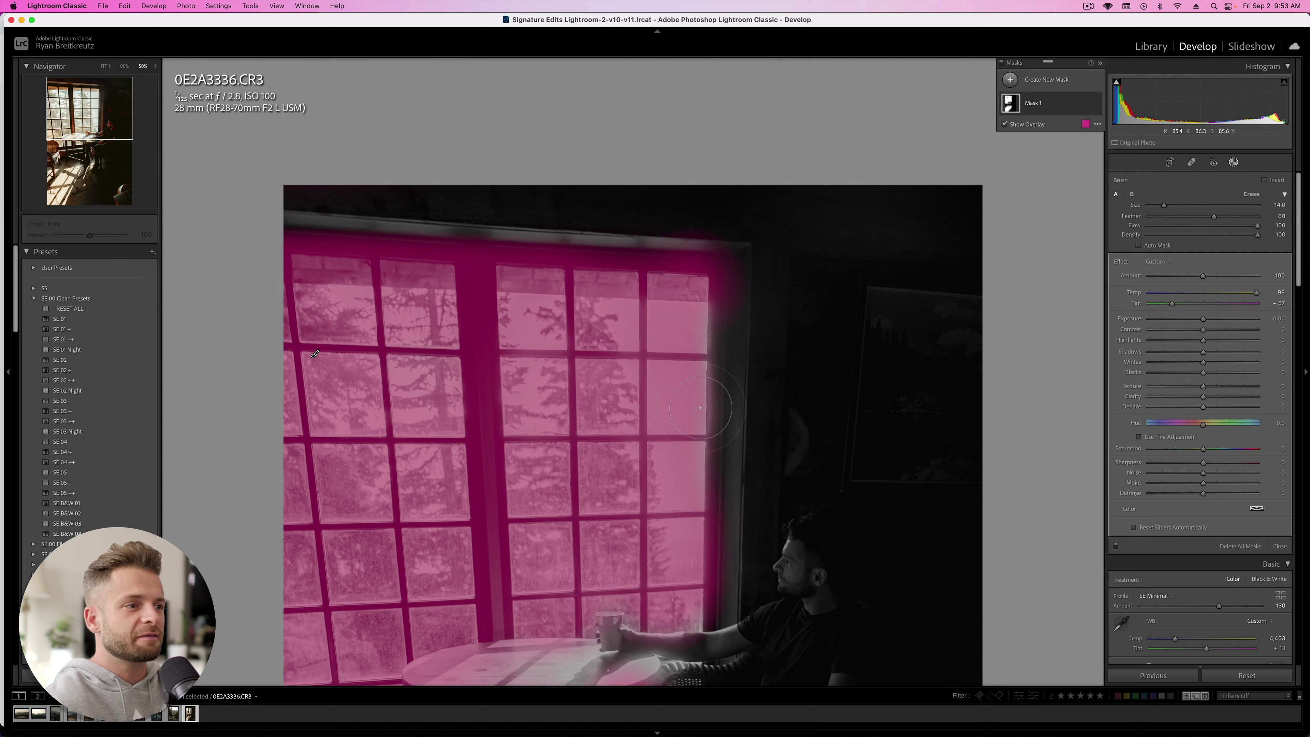
left_click(930, 398, "shift")
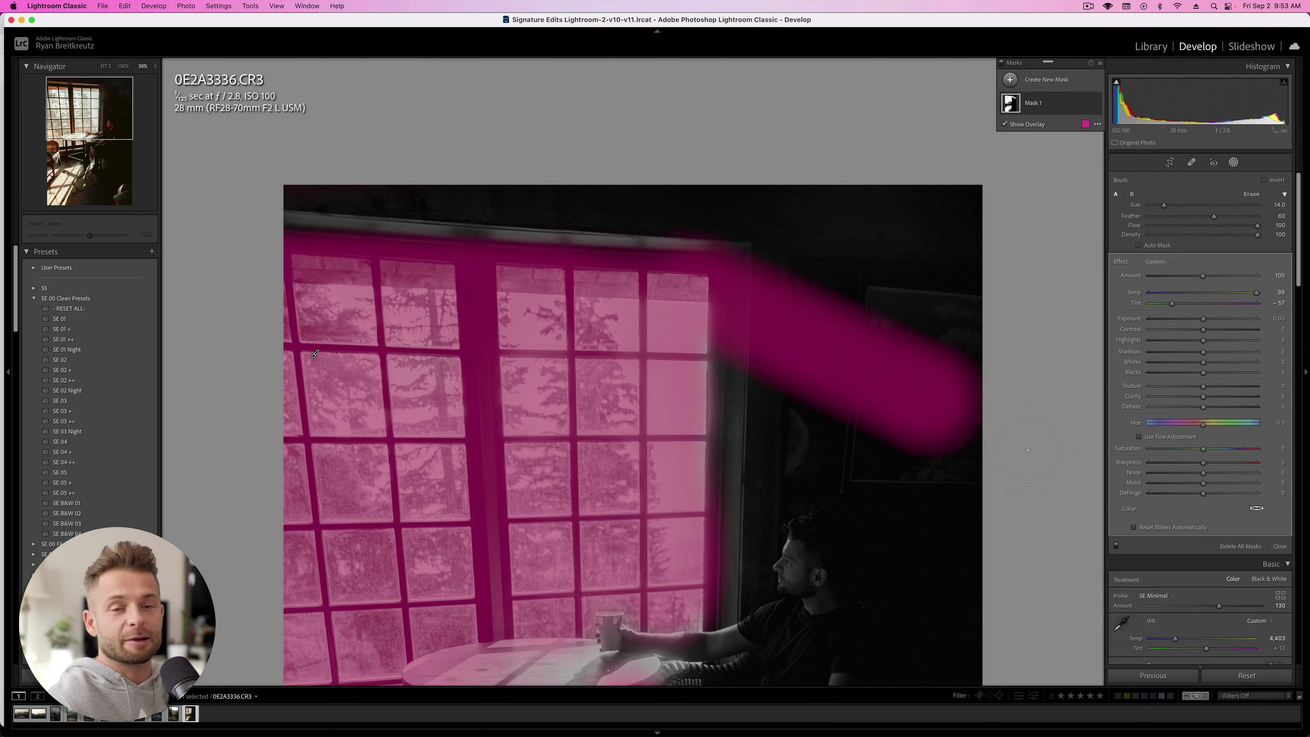
key("super+z")
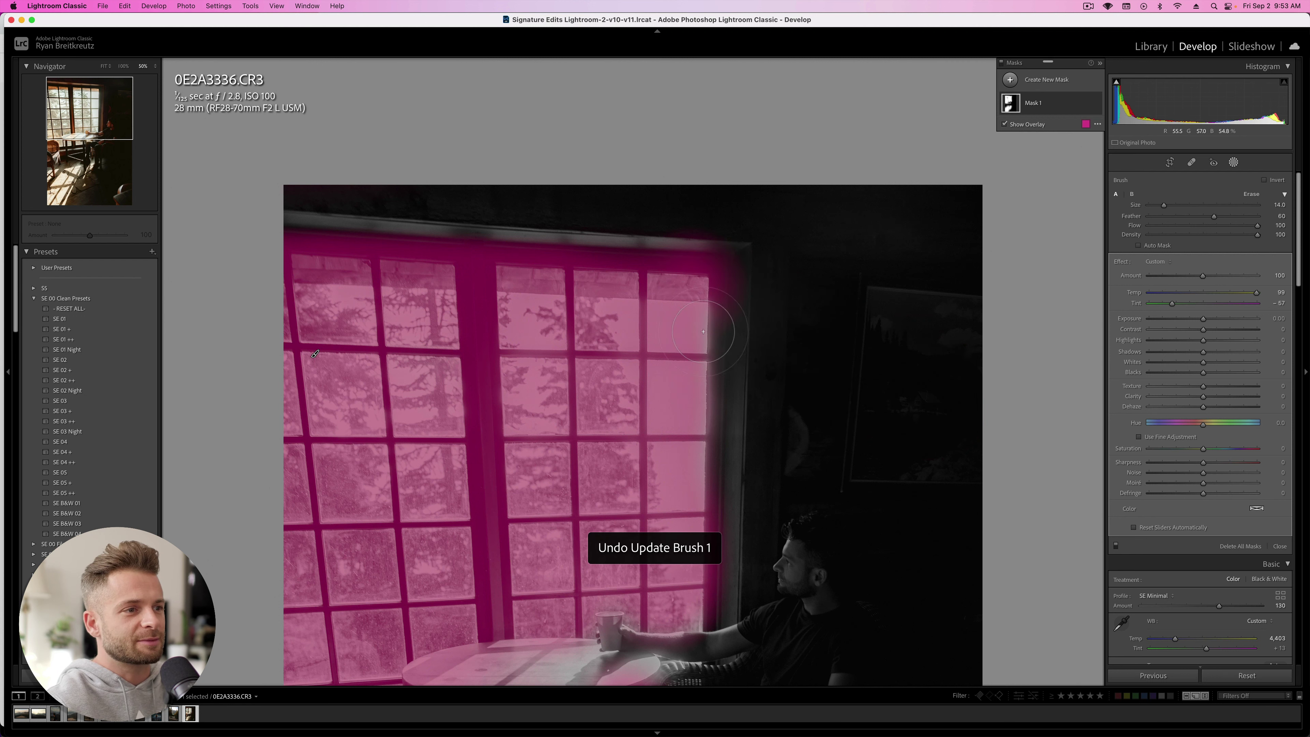
scroll(715, 328, "down", 3)
left_click(697, 300)
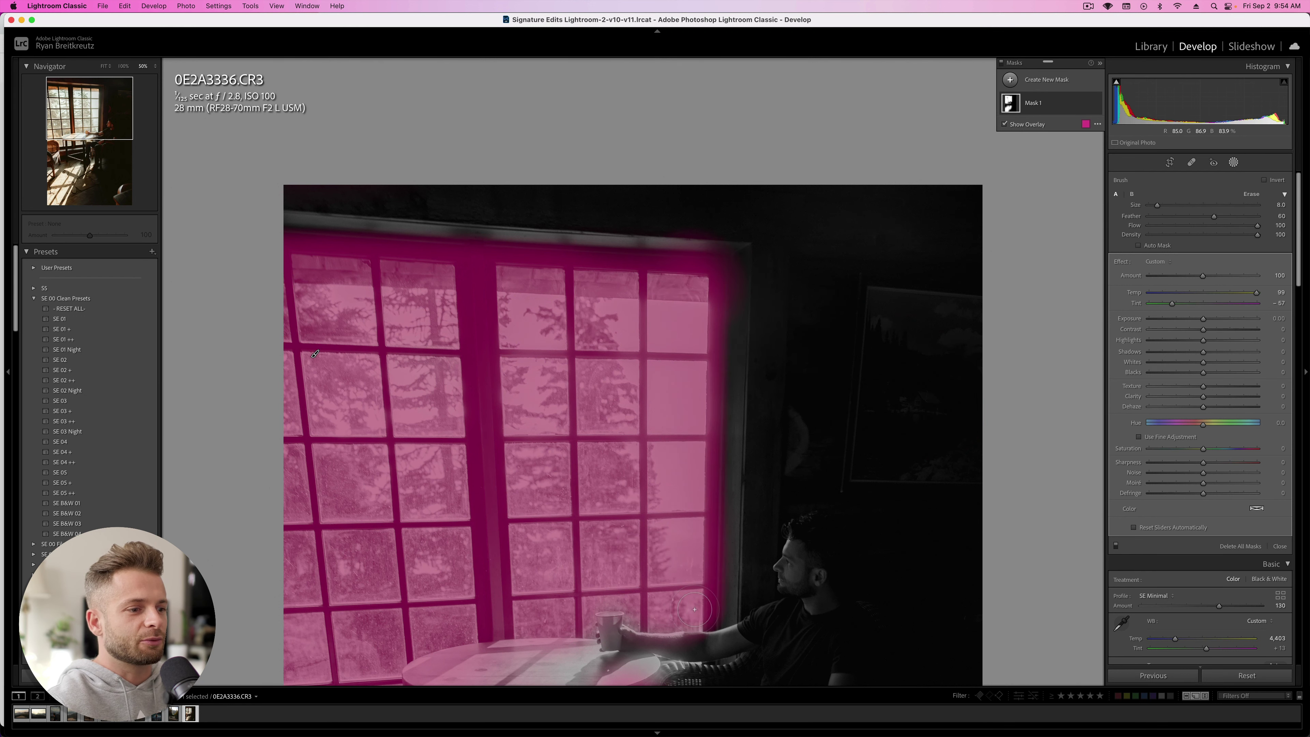
Step: Fill the mask gaps along the window sill below the table and beside the man's legs, and finish editing the mask
left_click_drag(80, 136, 80, 191)
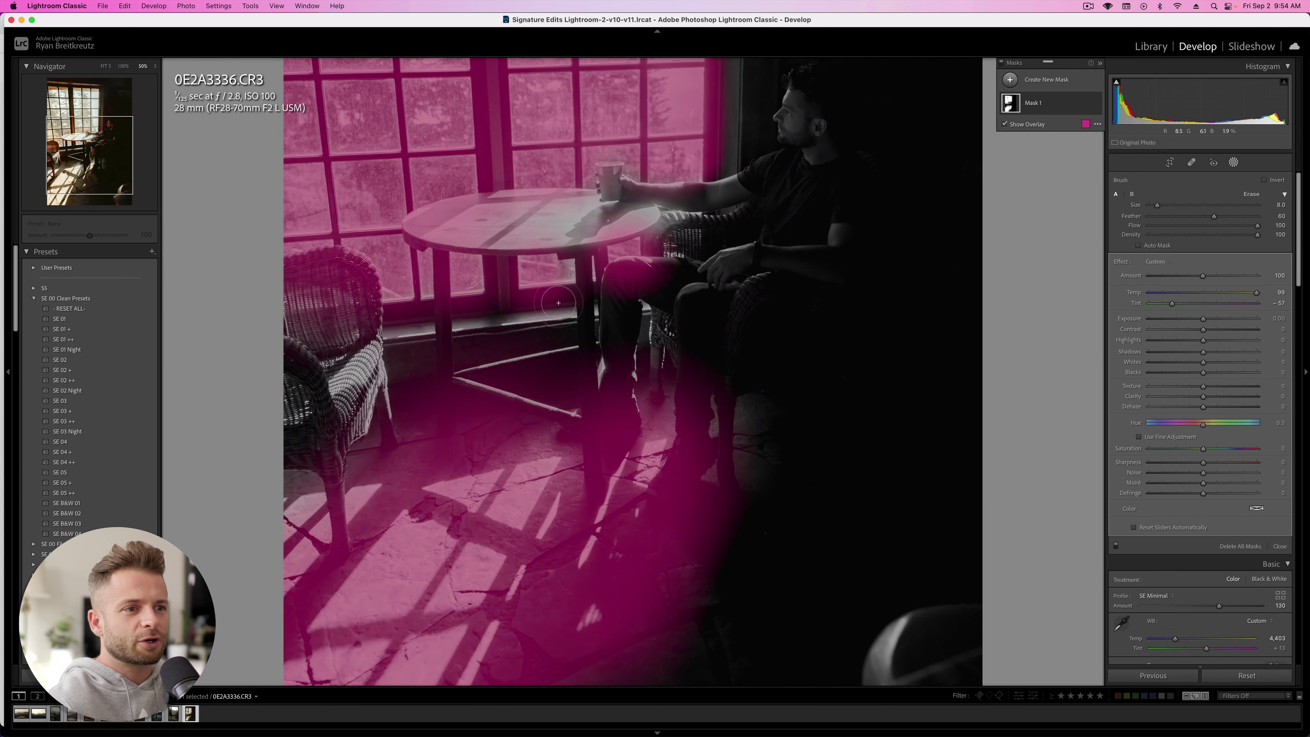
left_click_drag(567, 304, 443, 309)
left_click(415, 320)
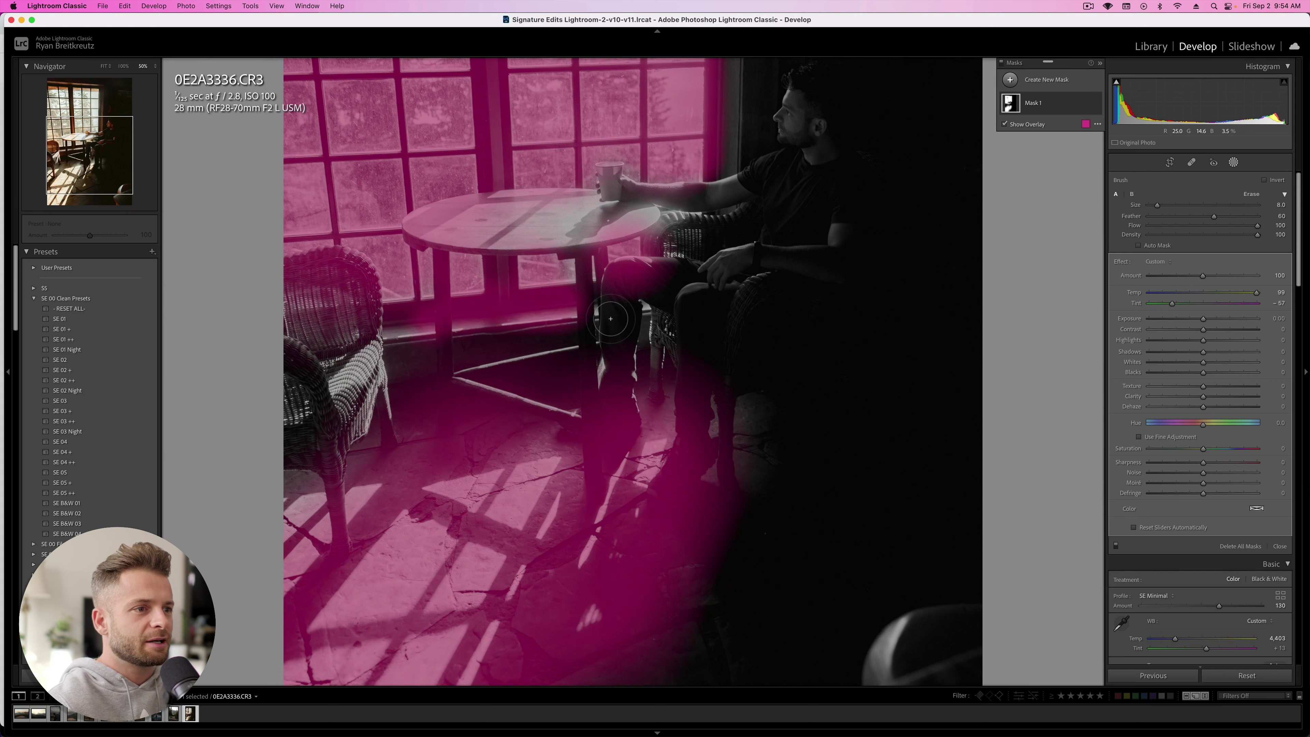
left_click(651, 309)
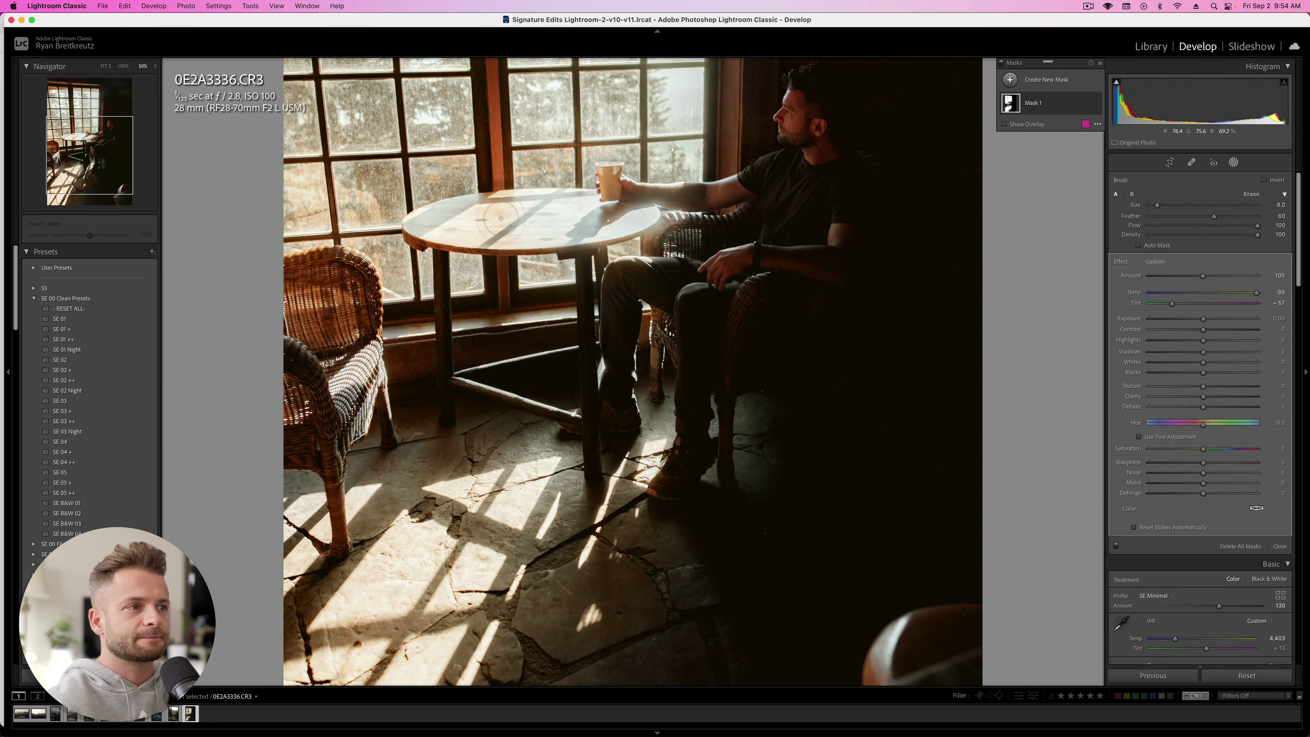
key("super+minus")
key("Escape")
key("shift+w")
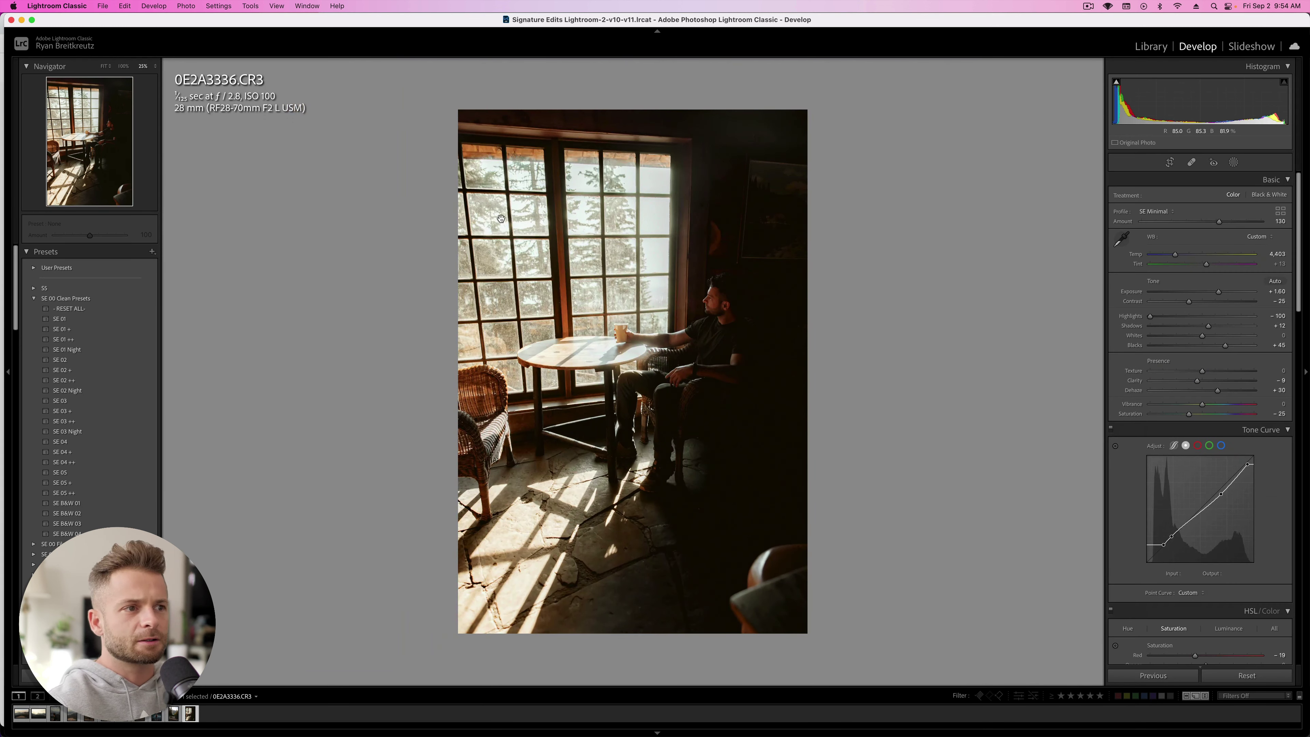
Step: Brush a second mask over the upper window panes with Temp 100, Contrast −76 and Highlights 0
key("k")
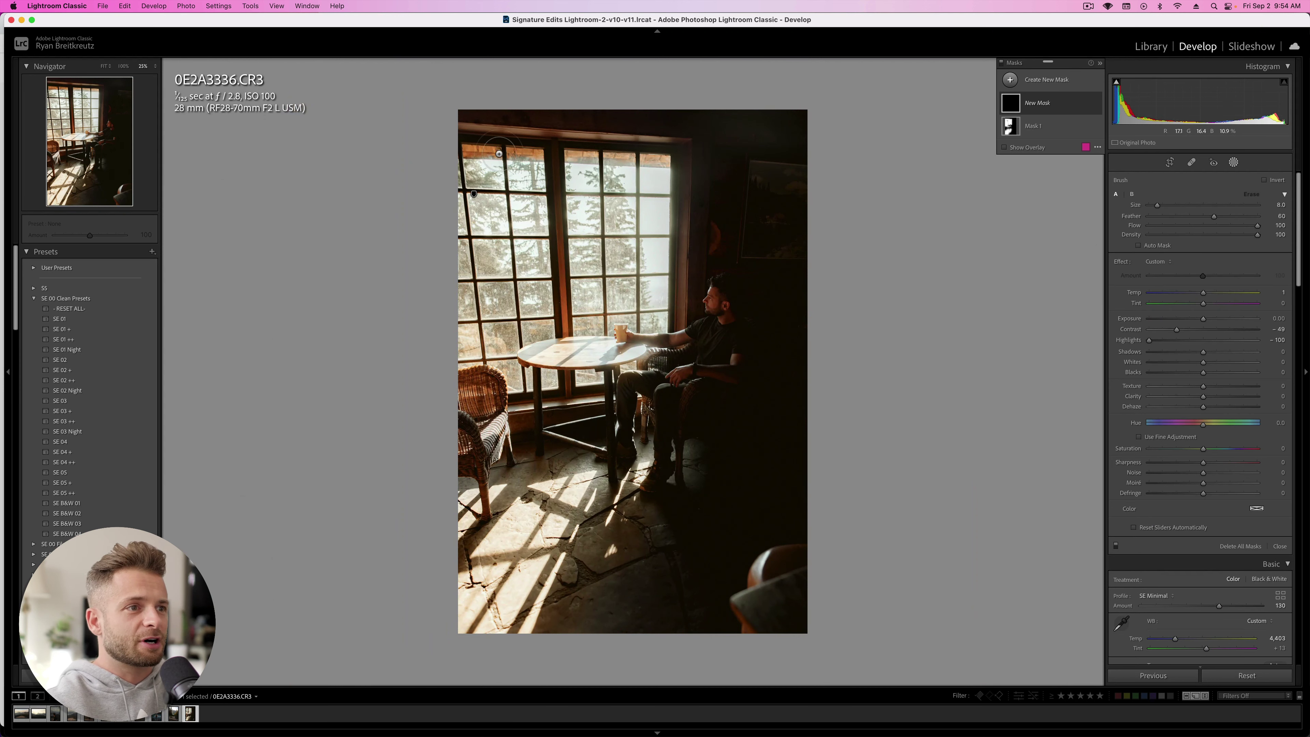
mouse_move(581, 163)
left_mouse_down()
mouse_move(593, 179)
mouse_move(617, 161)
mouse_move(632, 186)
mouse_move(658, 162)
mouse_move(488, 163)
mouse_move(543, 164)
mouse_move(545, 184)
left_mouse_up()
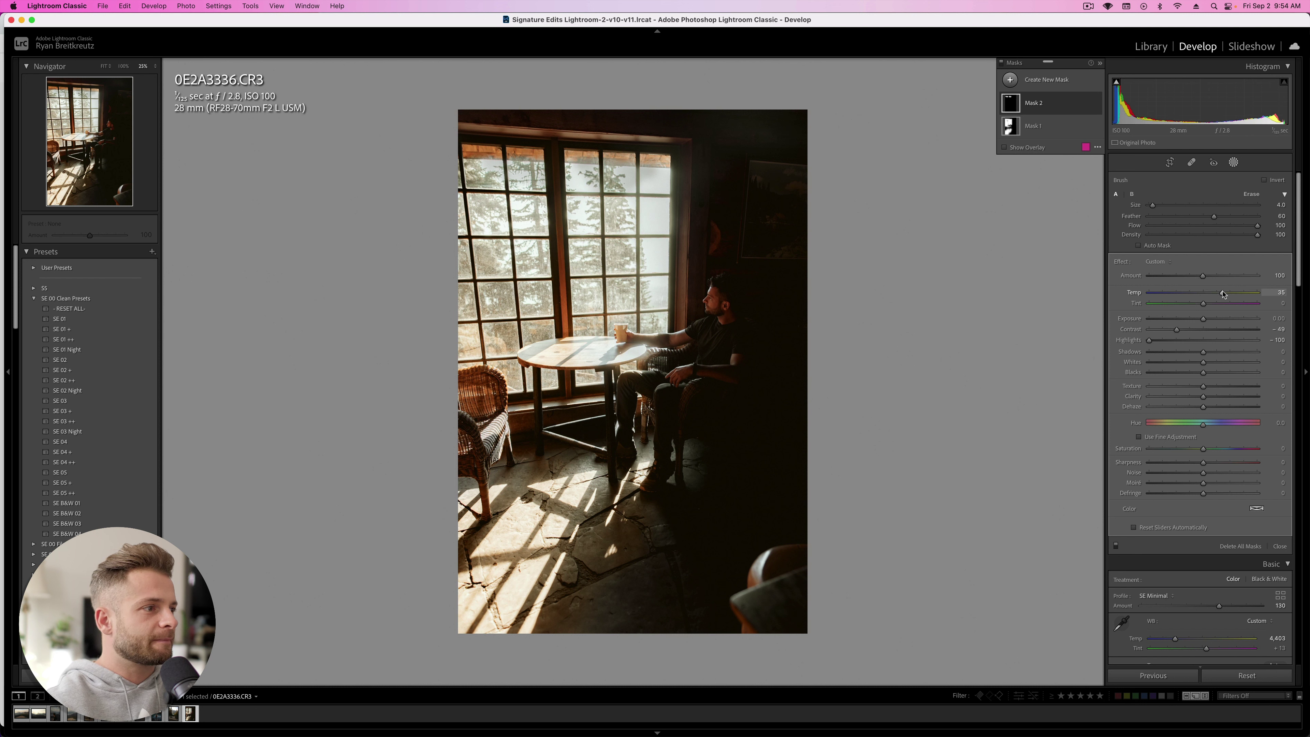
double_click(1131, 328)
left_click_drag(1149, 340, 1154, 342)
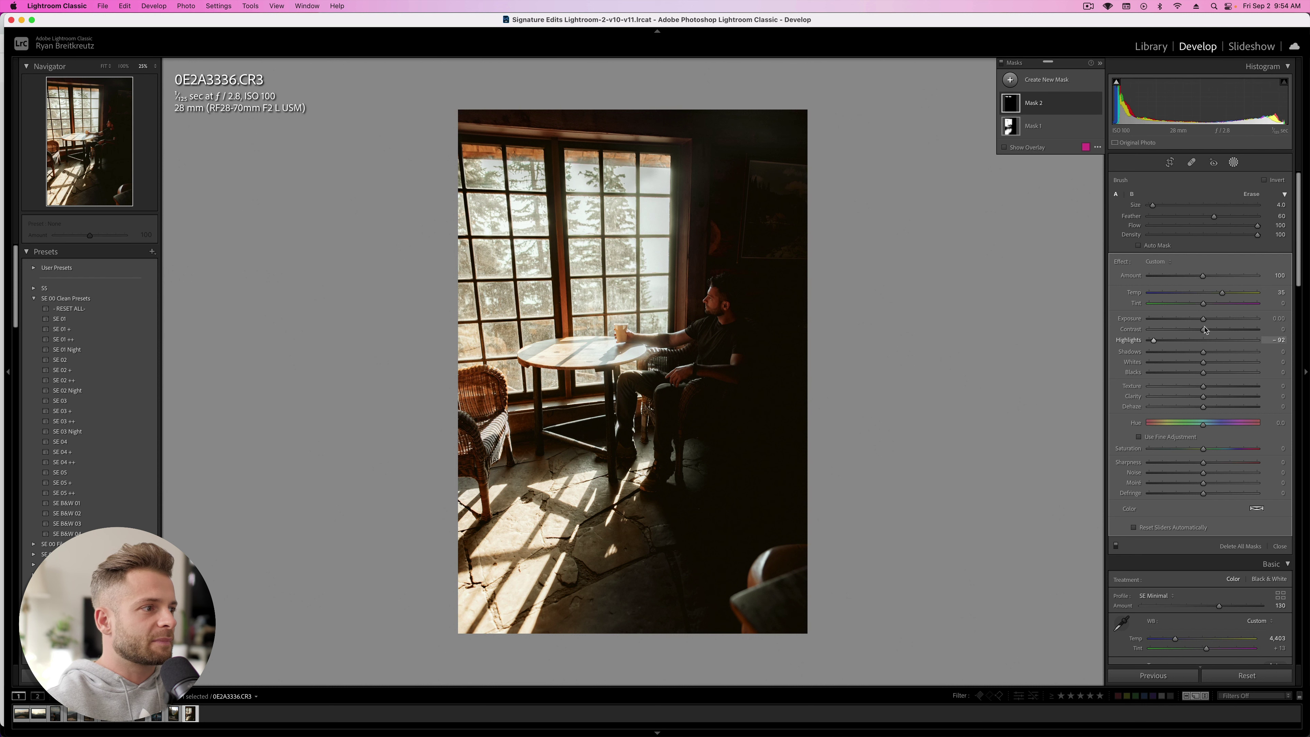
double_click(1154, 340)
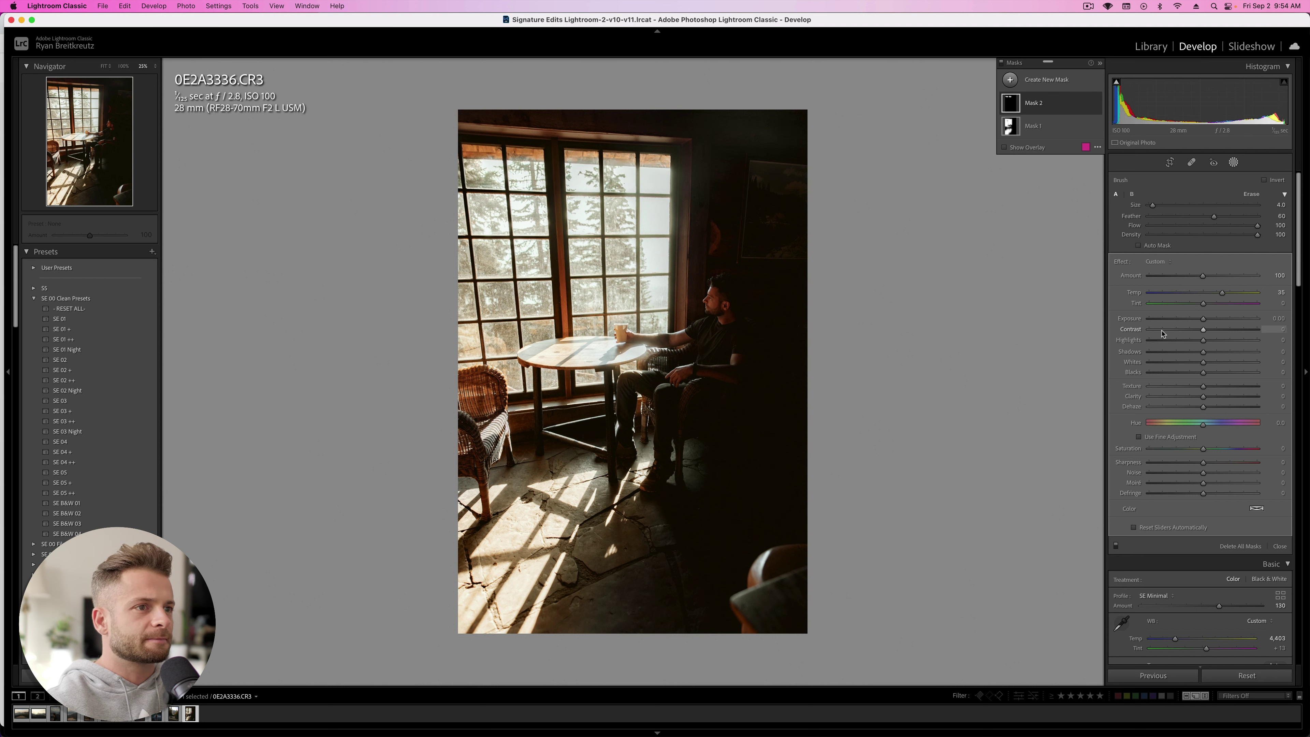
left_click(1162, 330)
left_click(1248, 293)
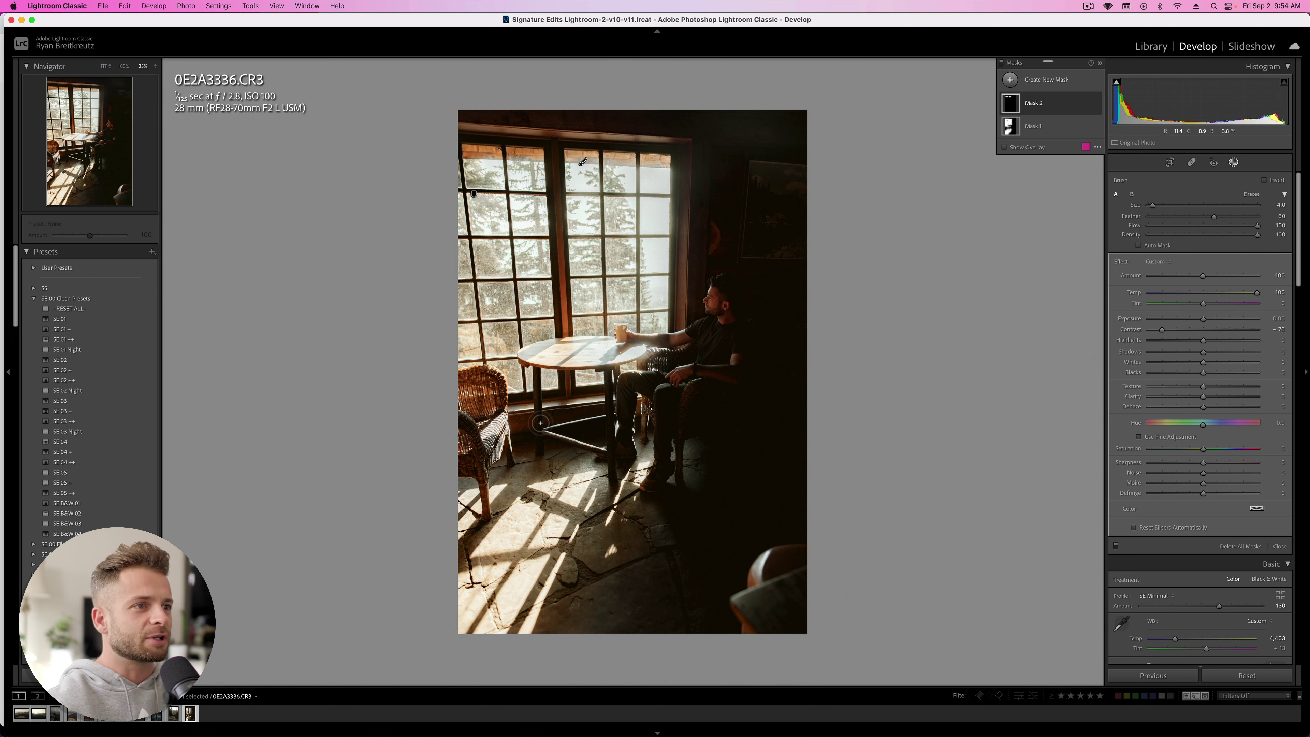
left_click_drag(670, 169, 668, 225)
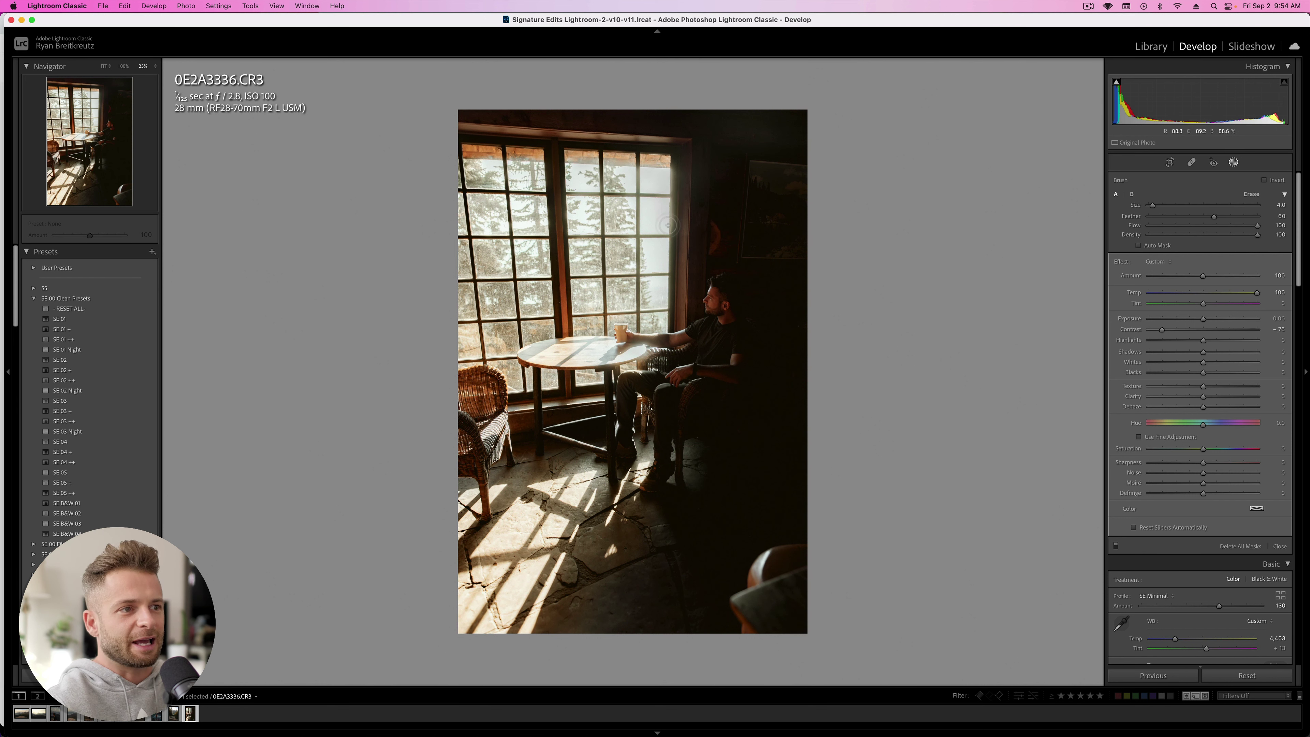
key("super+z")
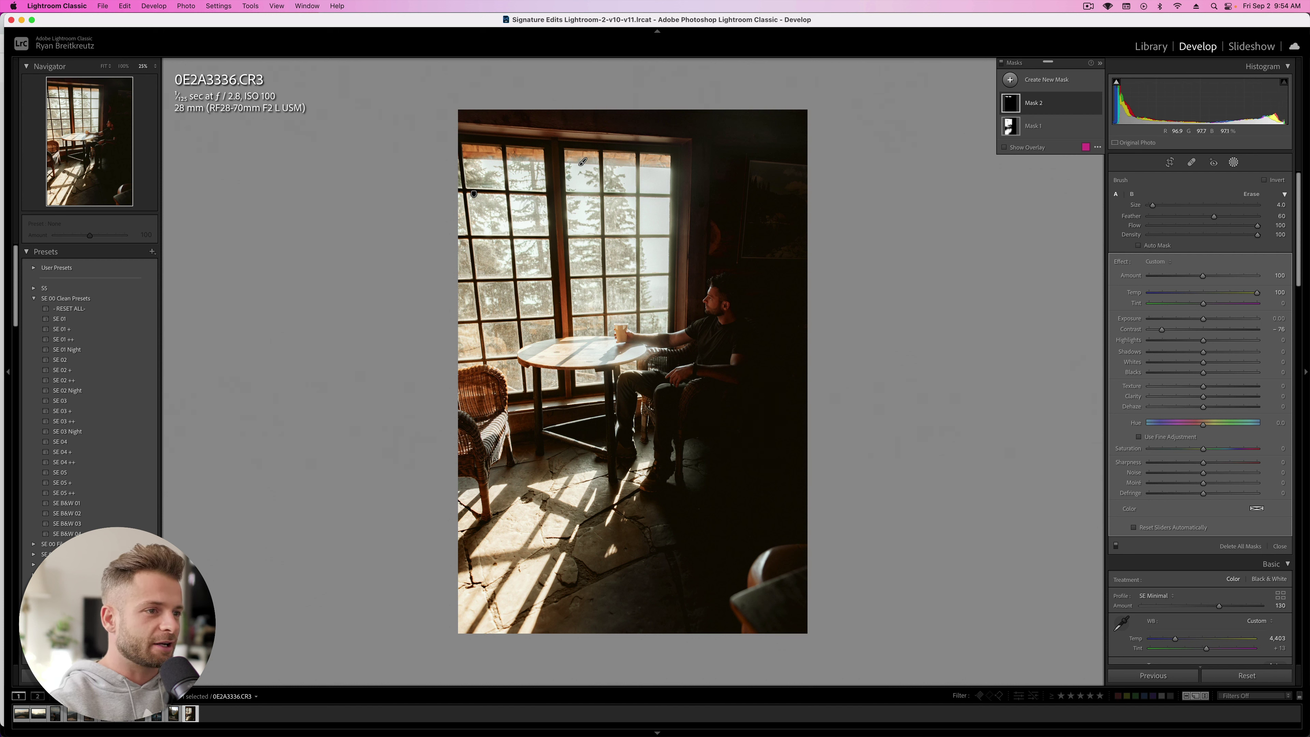
key("k")
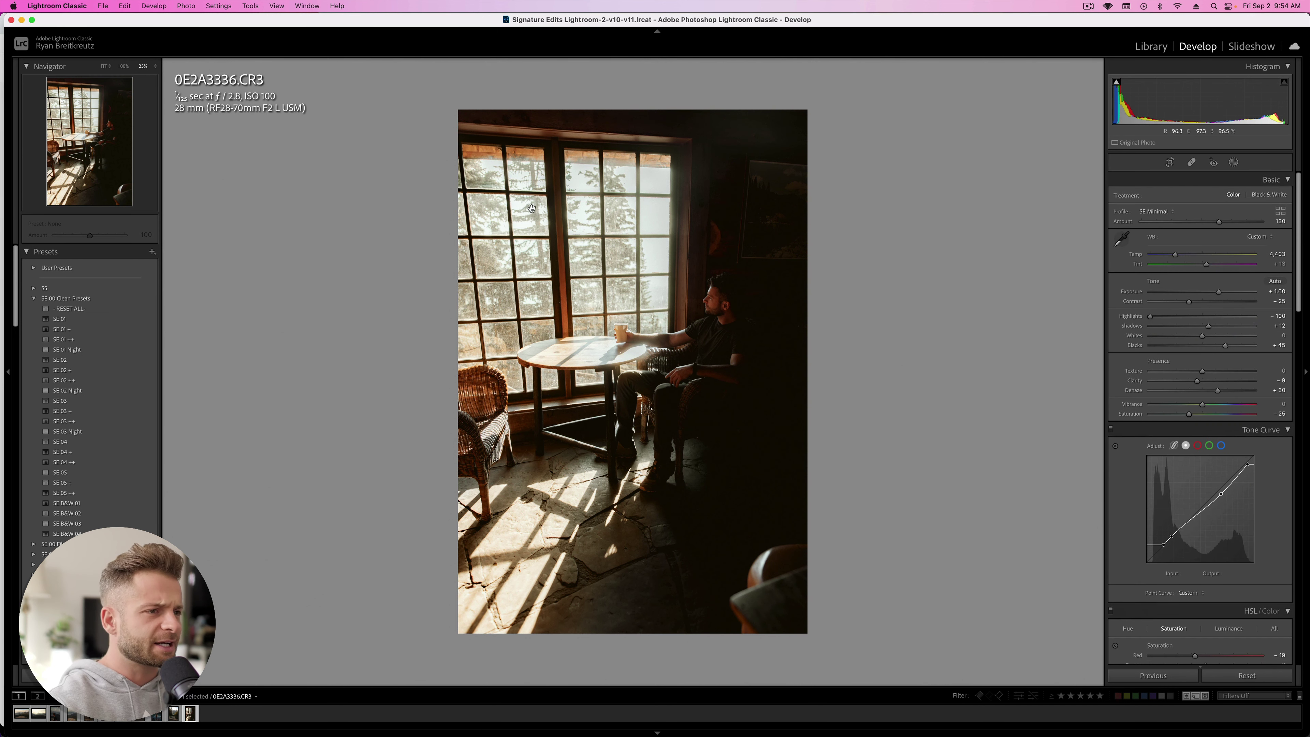
Step: Try a linear gradient across the dark wall side with Exposure 0.21, Highlights 66 and Whites 63, and delete that mask
key("m")
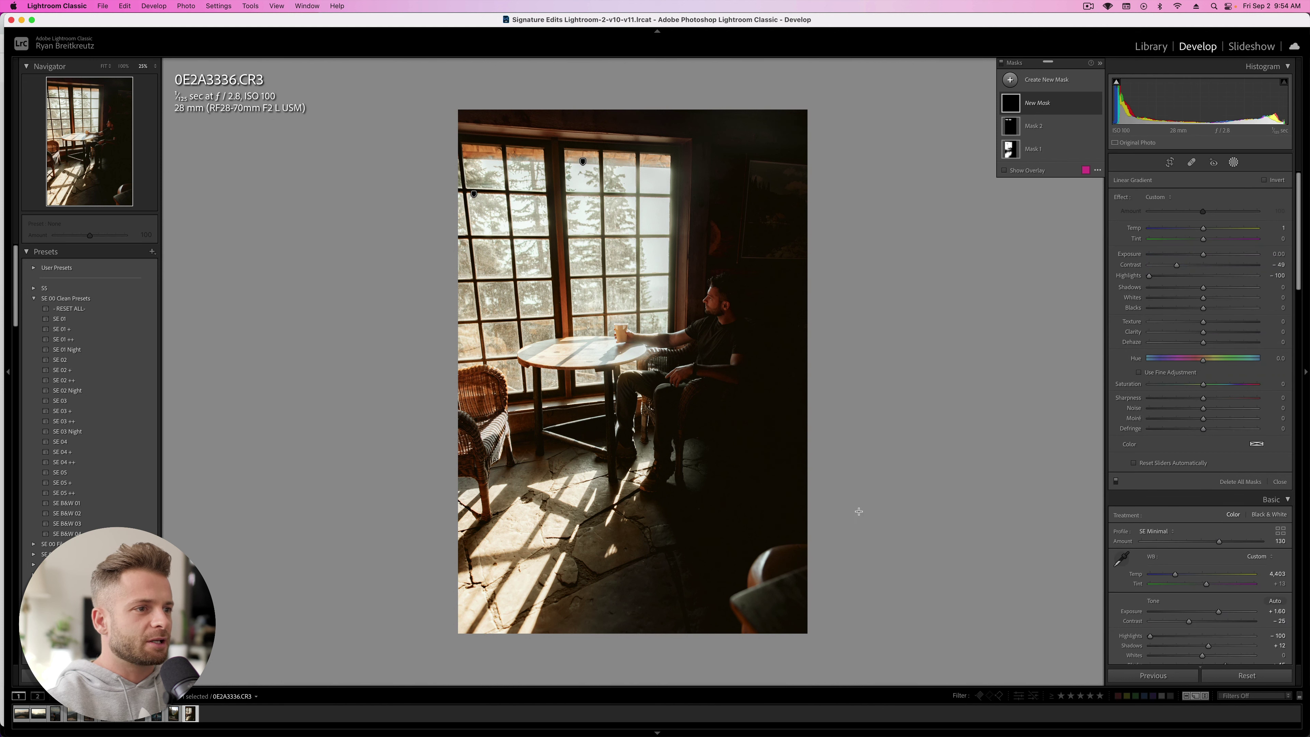
left_click_drag(859, 510, 515, 409)
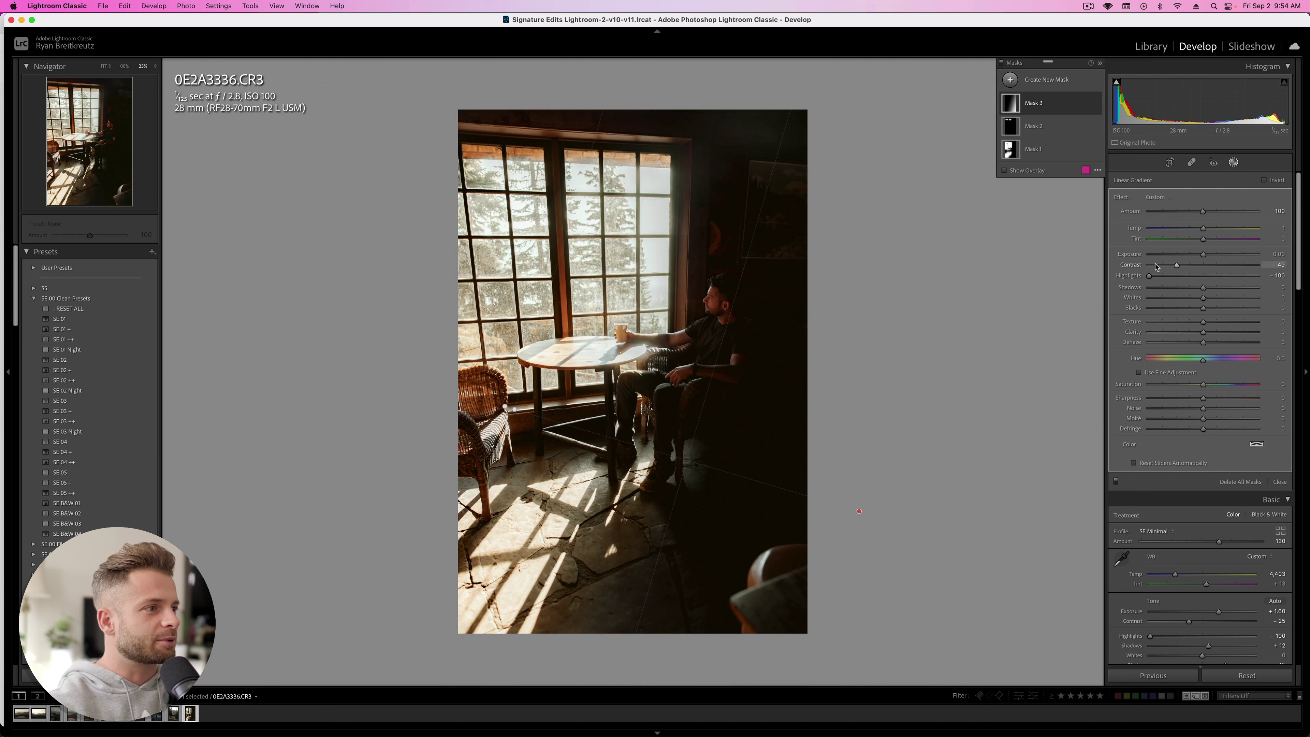
left_click_drag(1151, 277, 1307, 284)
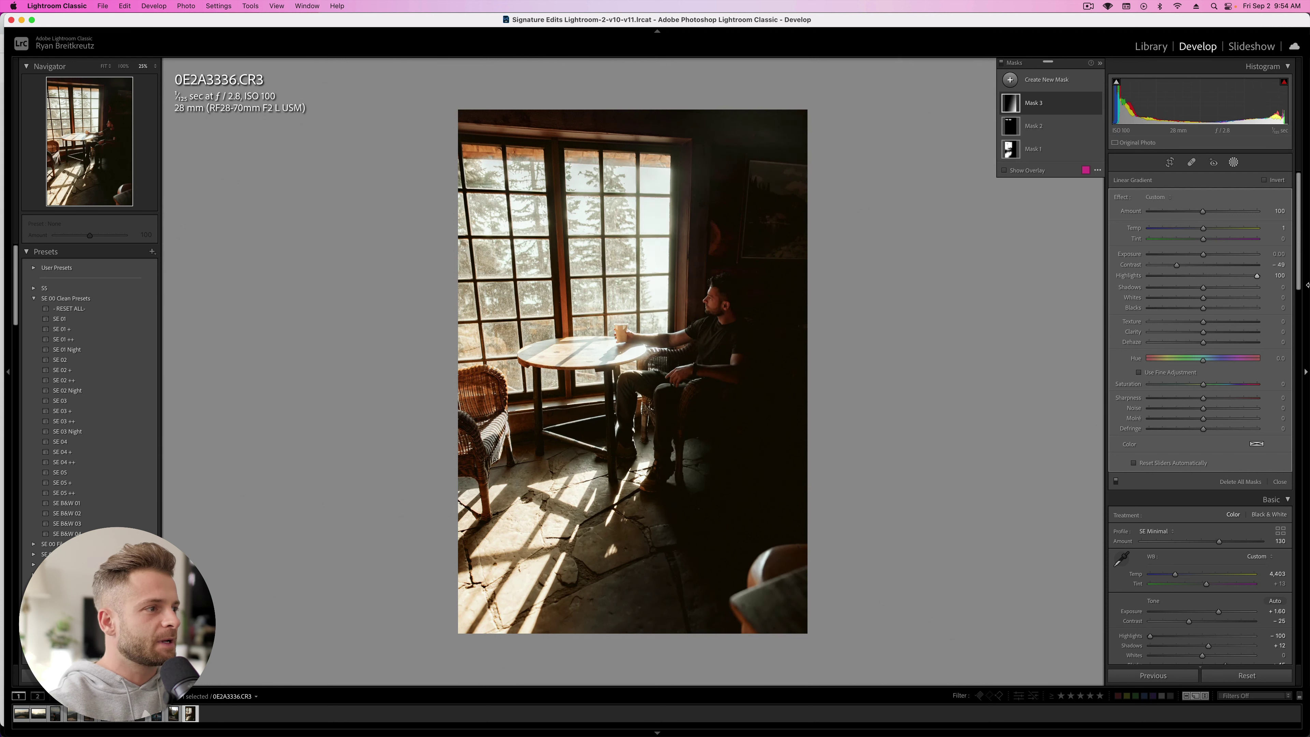
mouse_move(1227, 299)
left_mouse_down()
mouse_move(1273, 307)
mouse_move(1233, 299)
mouse_move(1233, 279)
left_mouse_up()
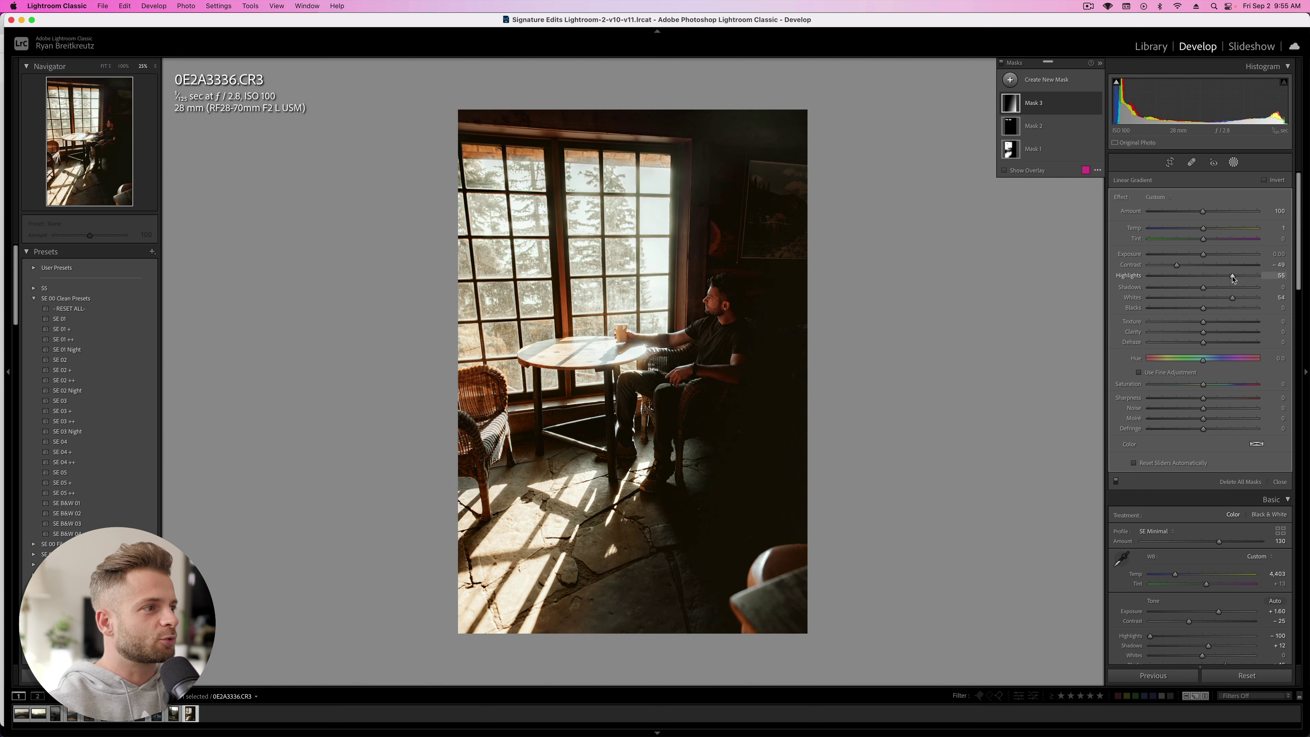
double_click(1178, 265)
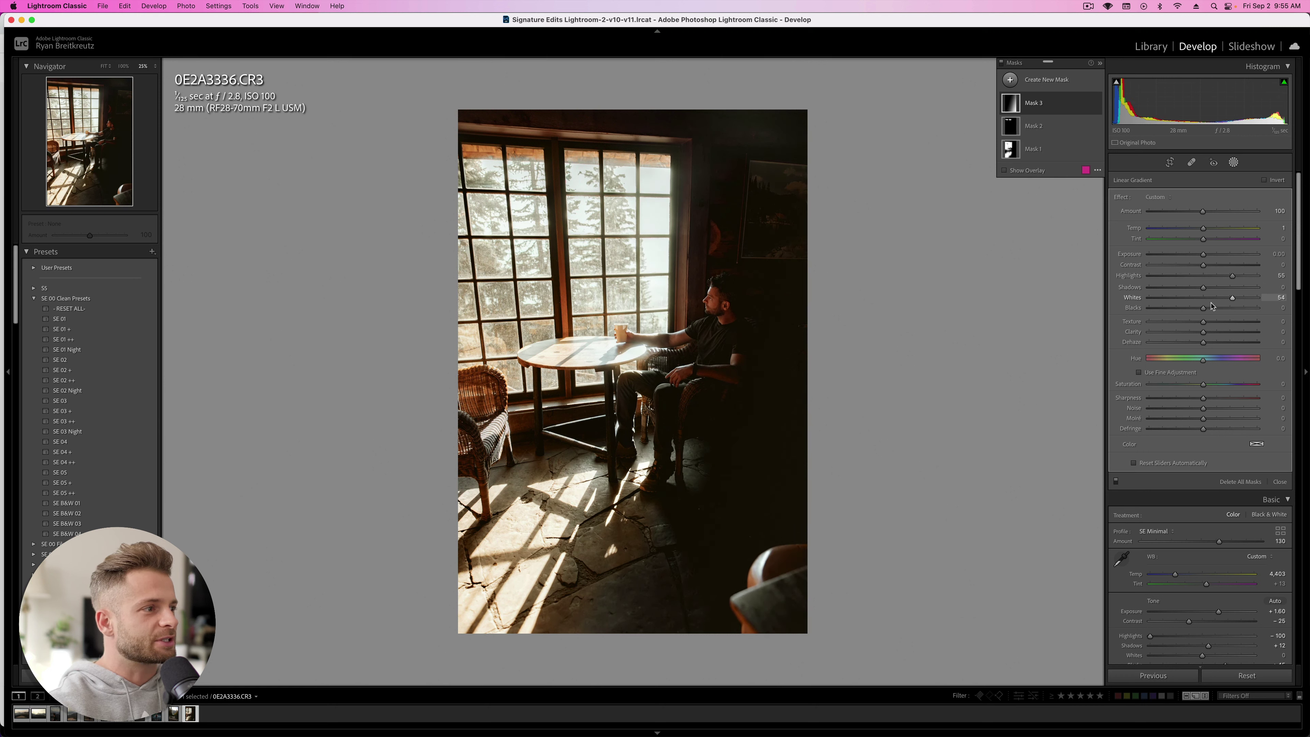
left_click_drag(1229, 288, 1233, 289)
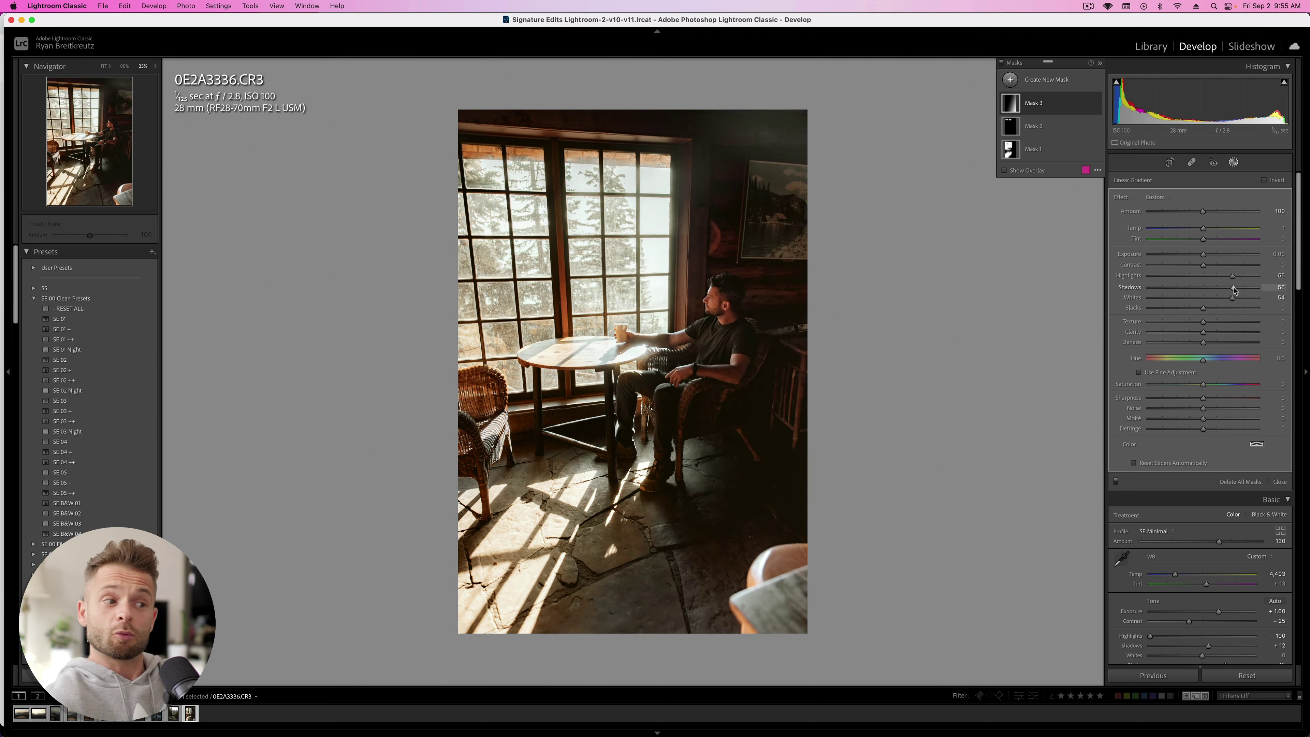
double_click(1235, 289)
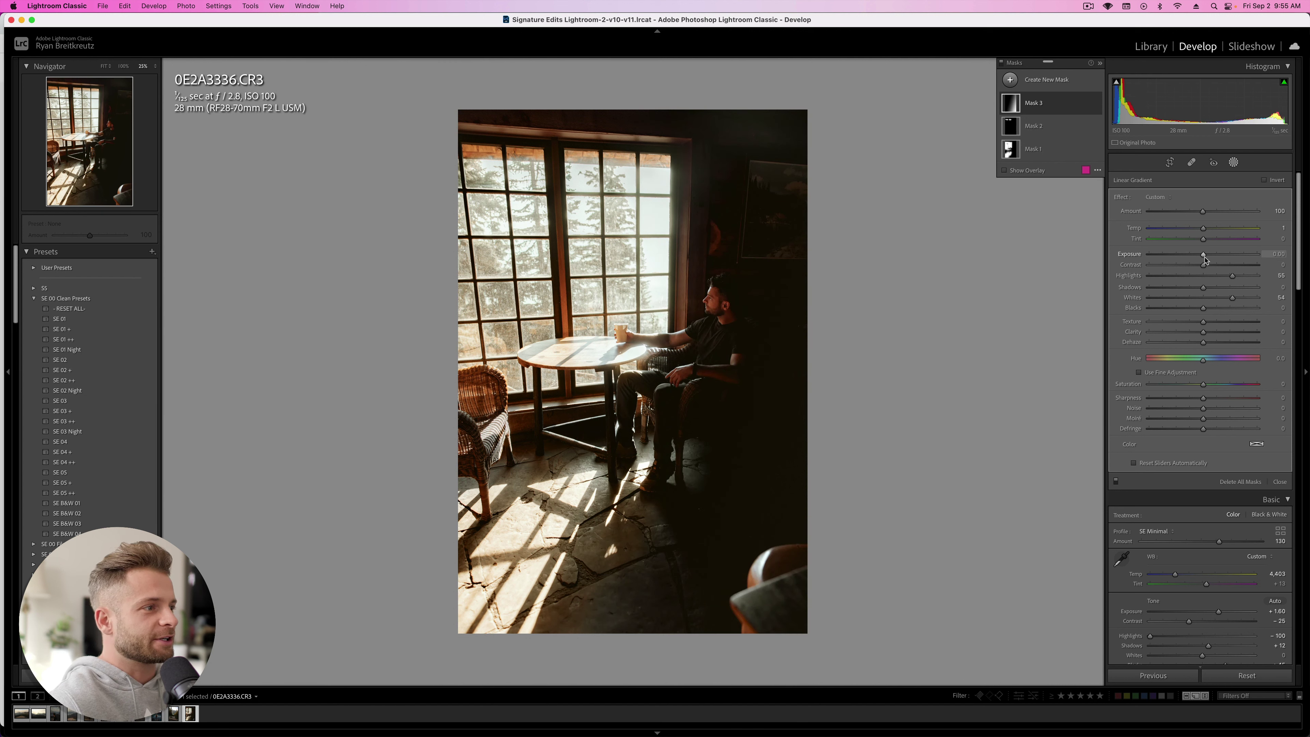
mouse_move(1233, 277)
left_mouse_down()
mouse_move(1246, 300)
mouse_move(1233, 302)
left_mouse_up()
mouse_move(1205, 260)
left_mouse_down()
mouse_move(1220, 256)
mouse_move(1209, 256)
left_mouse_up()
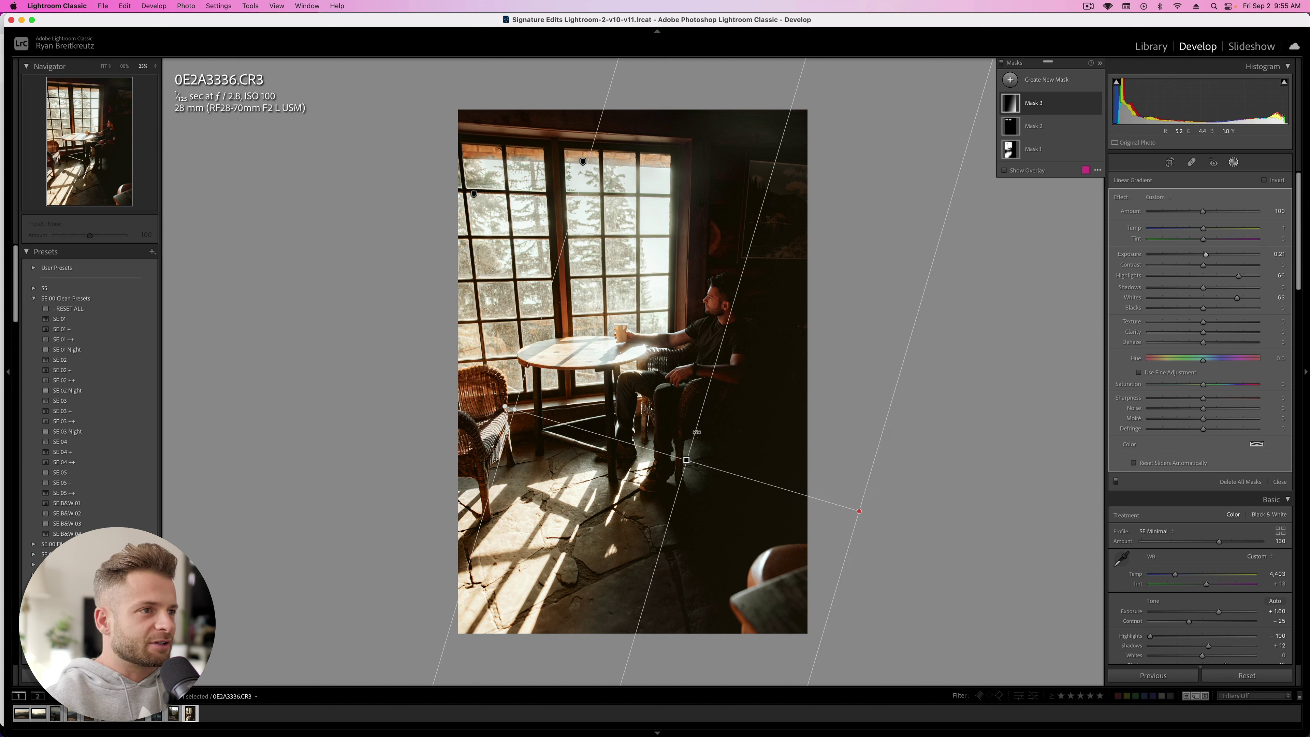
left_click_drag(696, 432, 686, 457)
key("Delete")
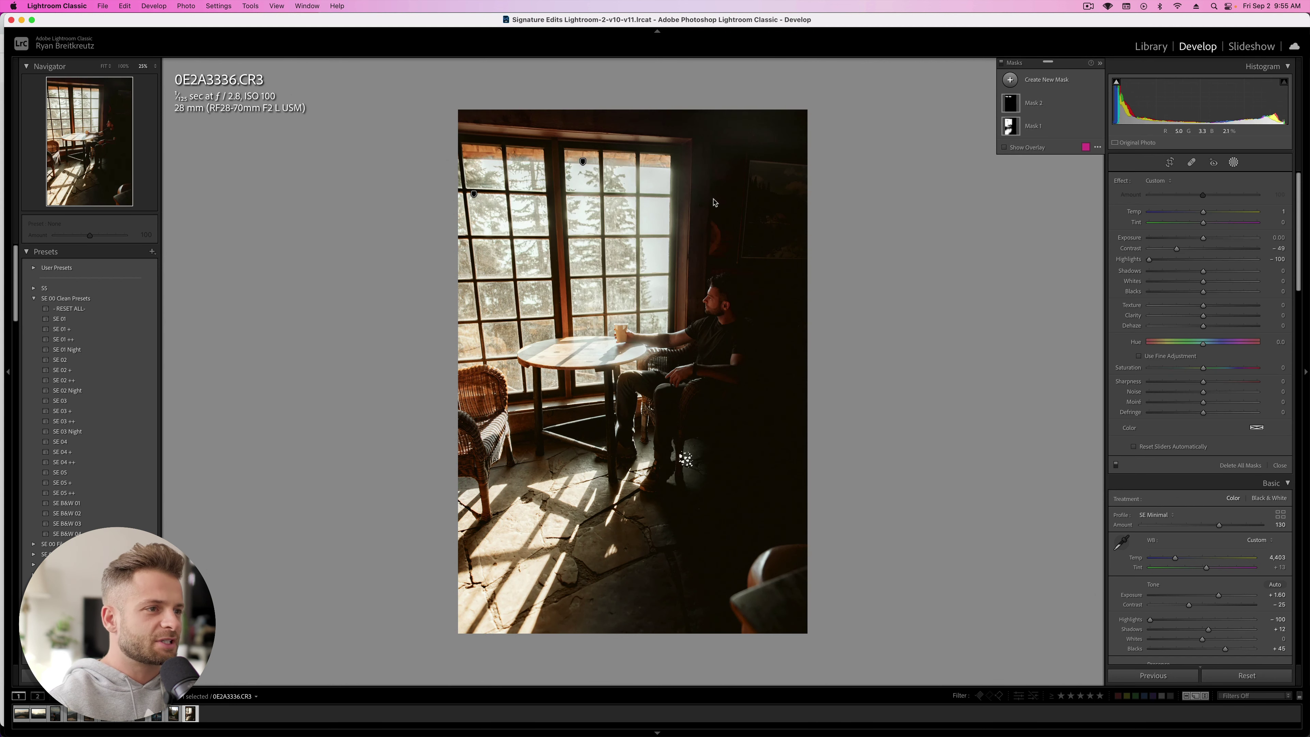
Step: Brush a third mask over the dark wall and seated man with Highlights 100, Whites 34, Texture 12 and Dehaze 7
key("k")
scroll(762, 249, "up", 5)
mouse_move(768, 227)
left_mouse_down()
mouse_move(761, 211)
mouse_move(754, 447)
mouse_move(737, 465)
mouse_move(790, 282)
mouse_move(781, 349)
left_mouse_up()
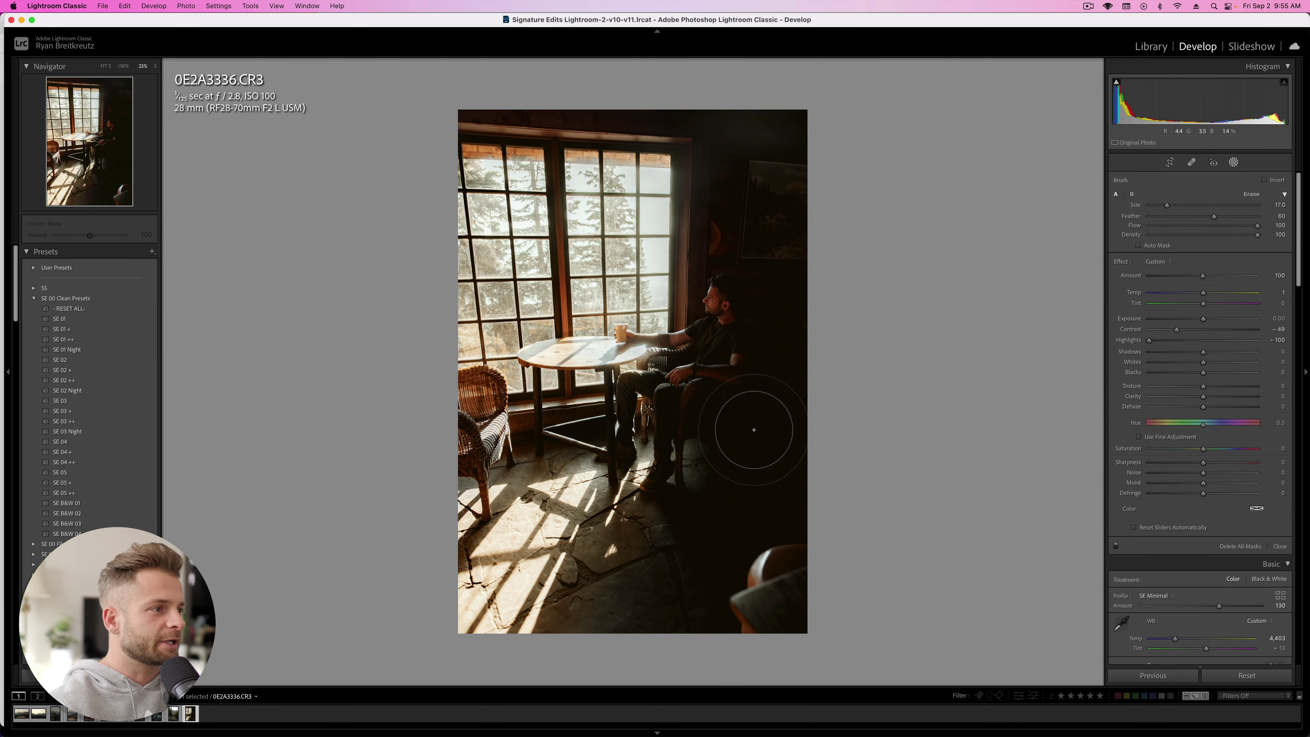
left_click_drag(1150, 341, 1214, 407)
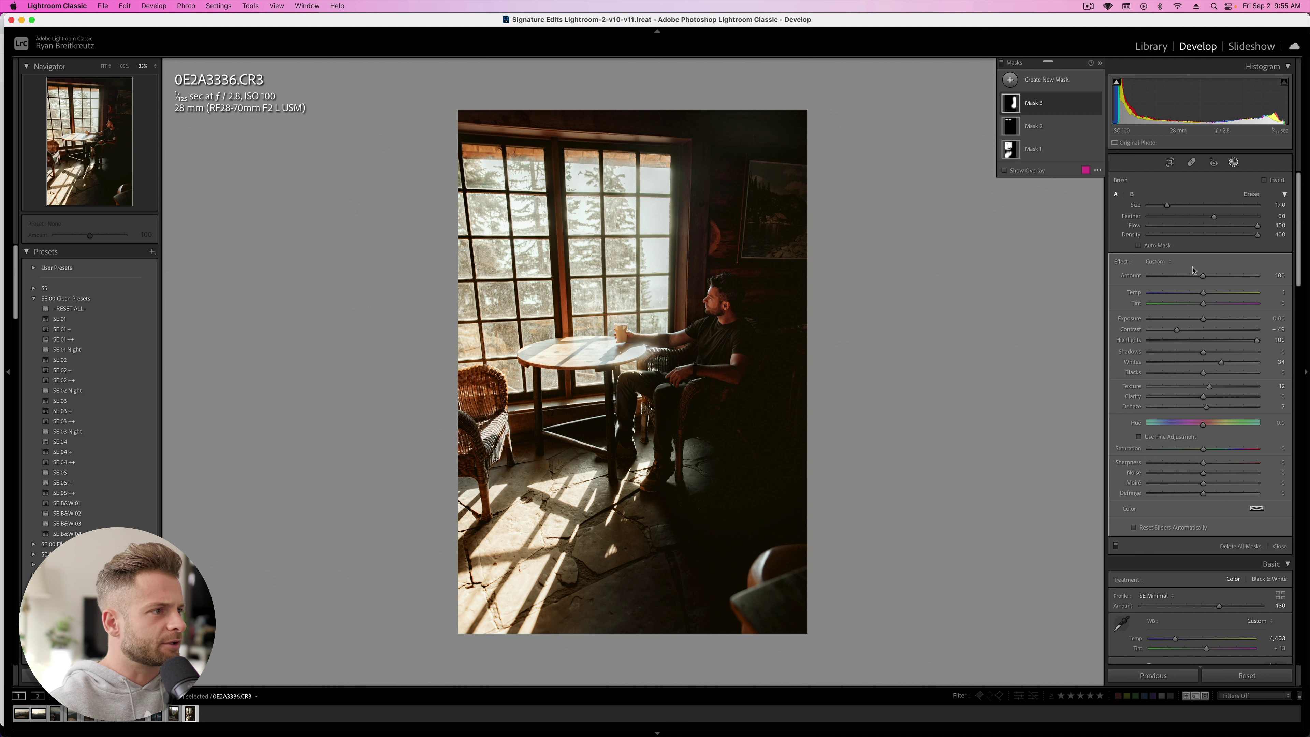
Step: Try a lower Amount for the dark wall mask and undo the last changes
left_click_drag(1202, 279, 1173, 279)
key("super+z")
key("super+z")
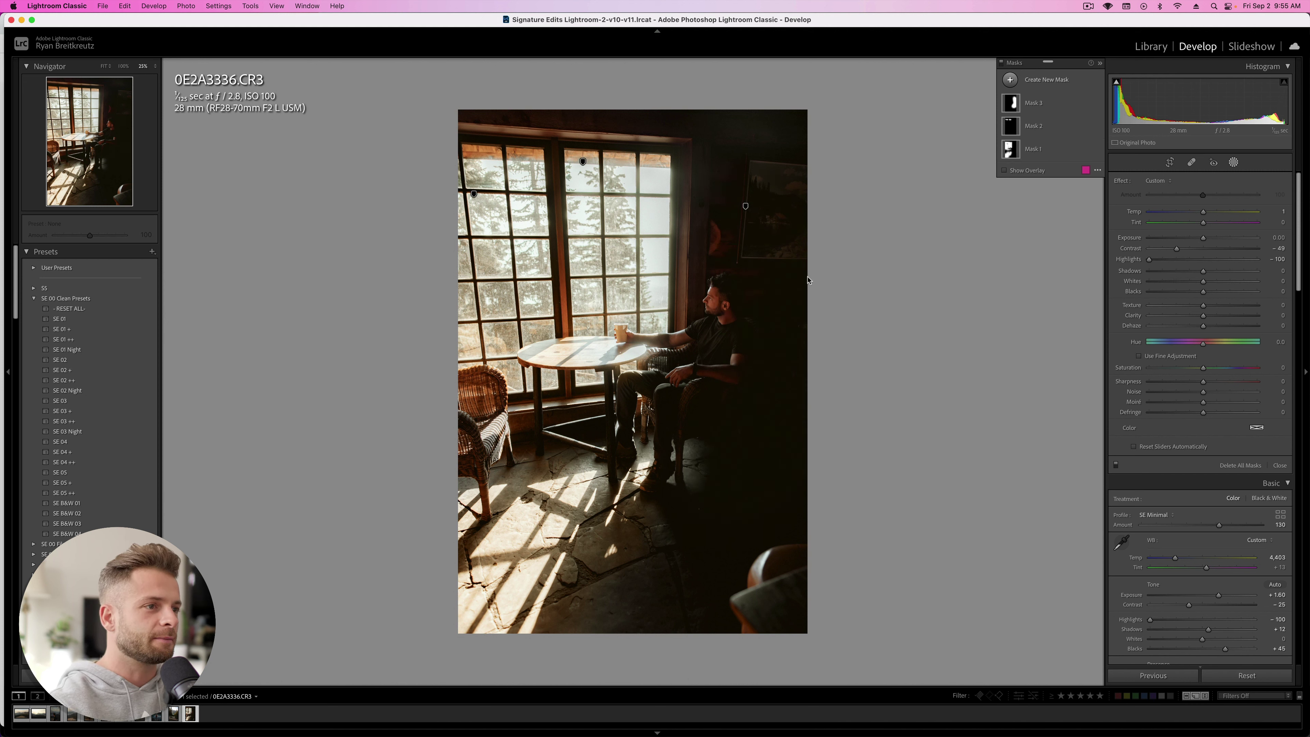
Step: Brush a new mask over the framed picture on the wall, reset its Highlights and Contrast, and raise Exposure to 1.15
key("k")
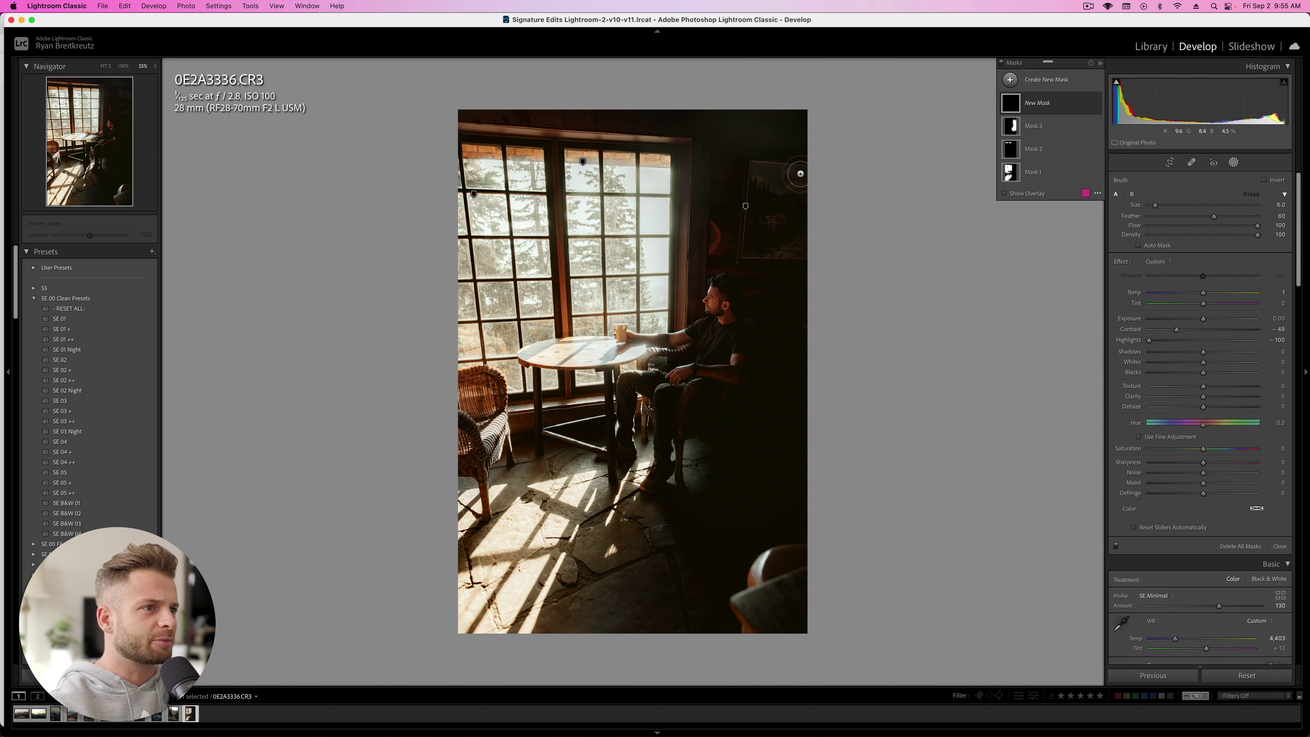
mouse_move(797, 174)
left_mouse_down()
mouse_move(753, 167)
mouse_move(752, 247)
mouse_move(821, 245)
mouse_move(772, 225)
mouse_move(768, 180)
mouse_move(790, 208)
mouse_move(820, 214)
mouse_move(789, 190)
mouse_move(773, 206)
mouse_move(797, 228)
left_mouse_up()
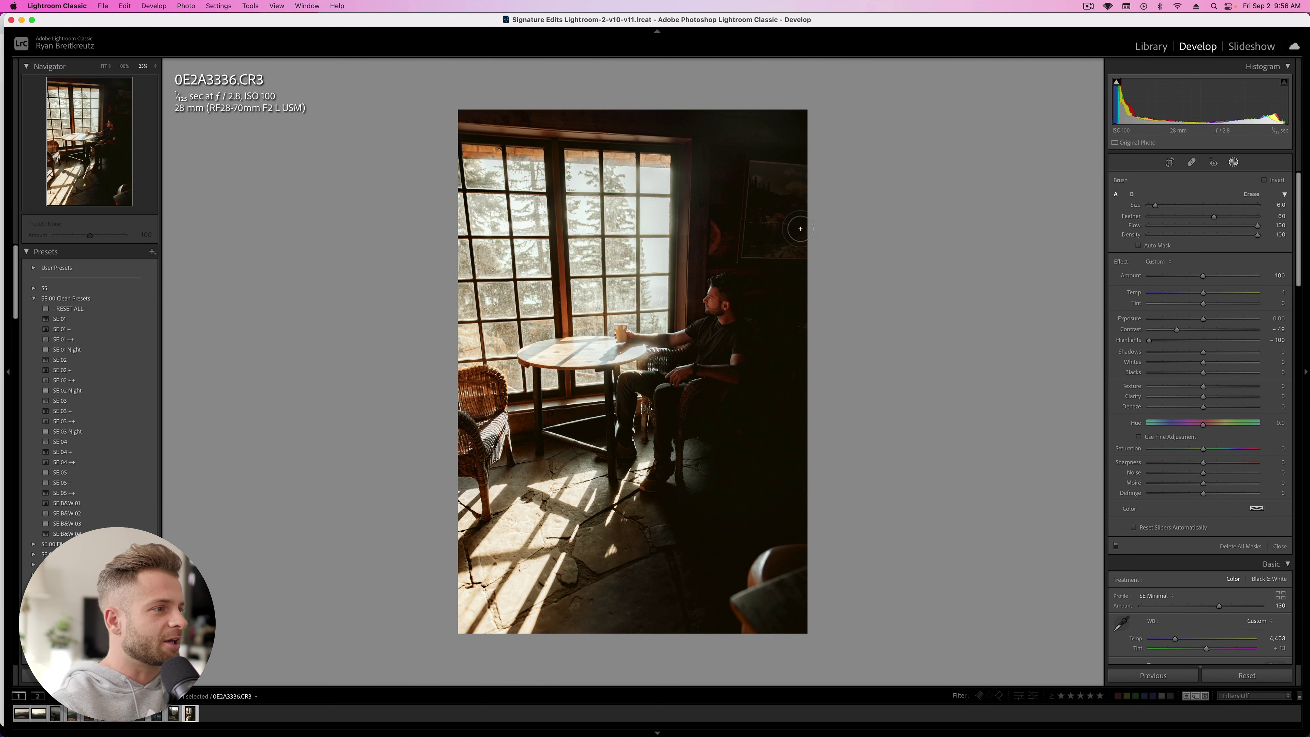
double_click(1149, 342)
double_click(1177, 331)
left_click_drag(1203, 318, 1219, 320)
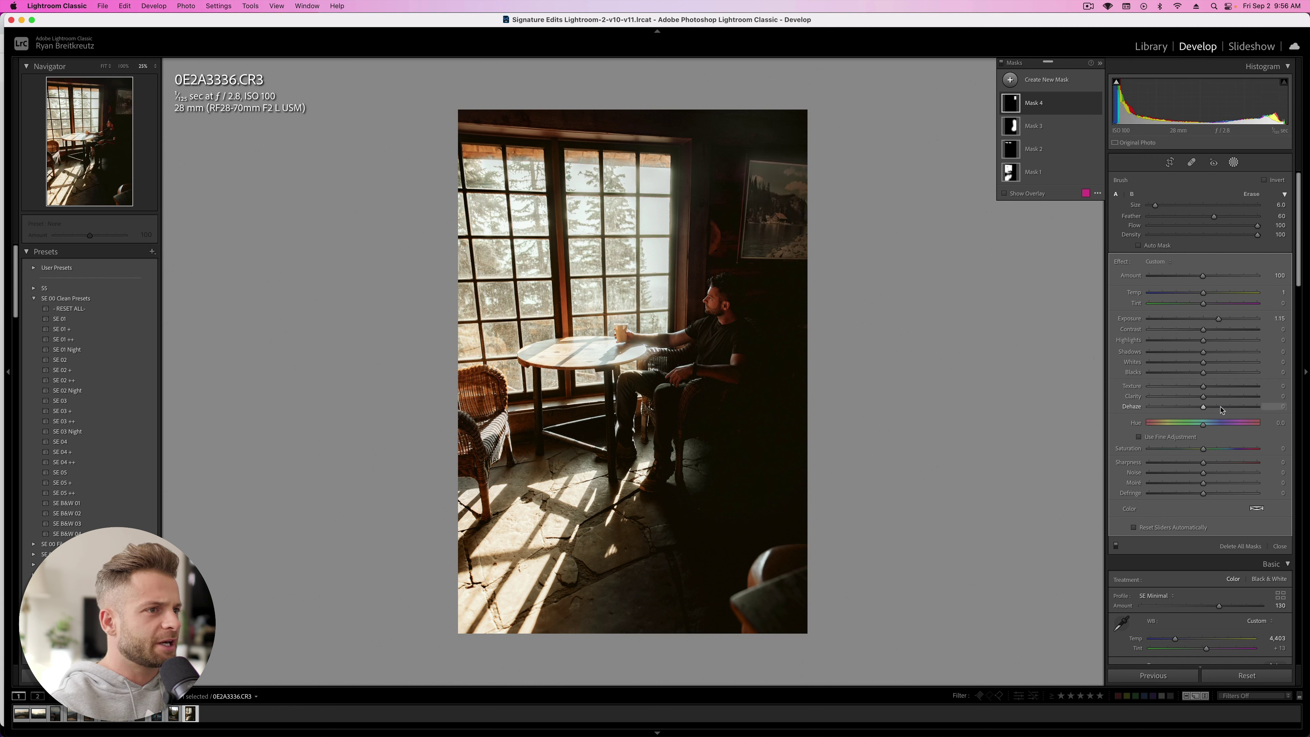
Step: Set the picture mask to Temp 11, Exposure 0.44, Contrast −16, Highlights 39, Whites 34, Texture −27, Clarity −23, Dehaze 2 and Saturation 12
left_click_drag(1203, 406, 1216, 407)
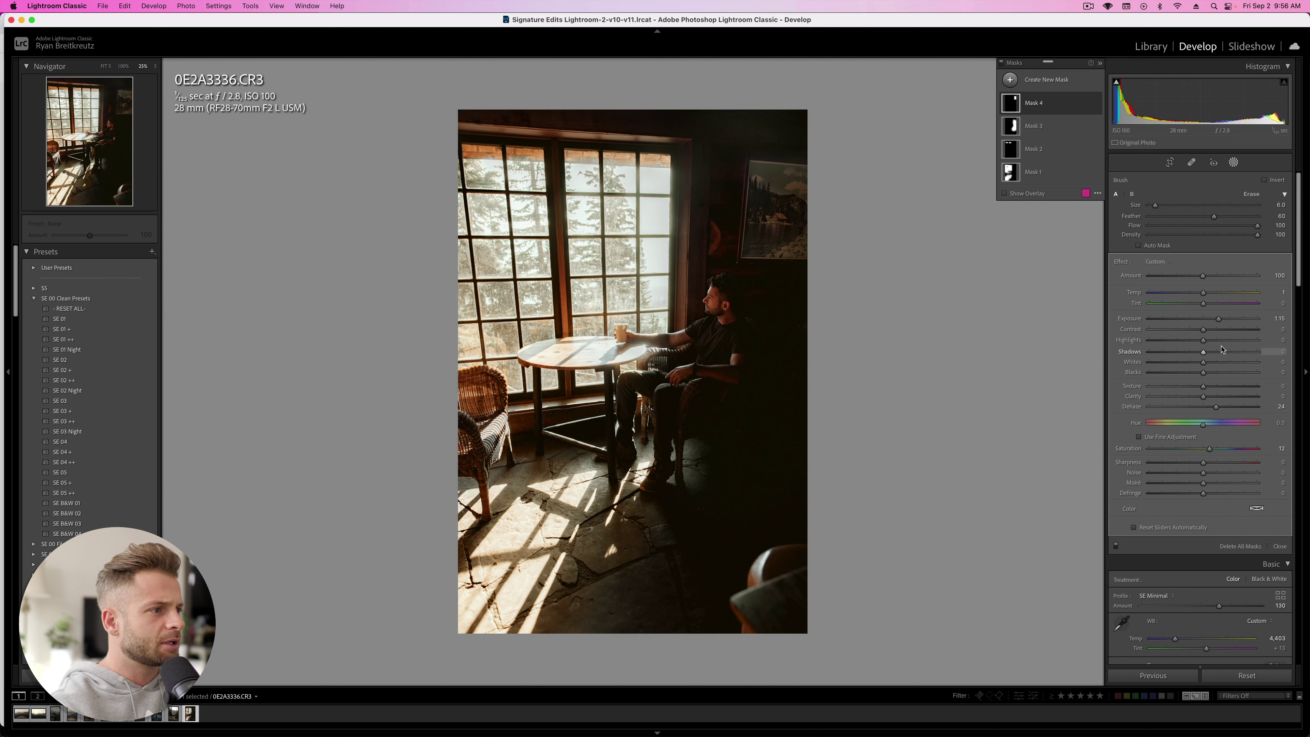
left_click_drag(1203, 340, 1223, 340)
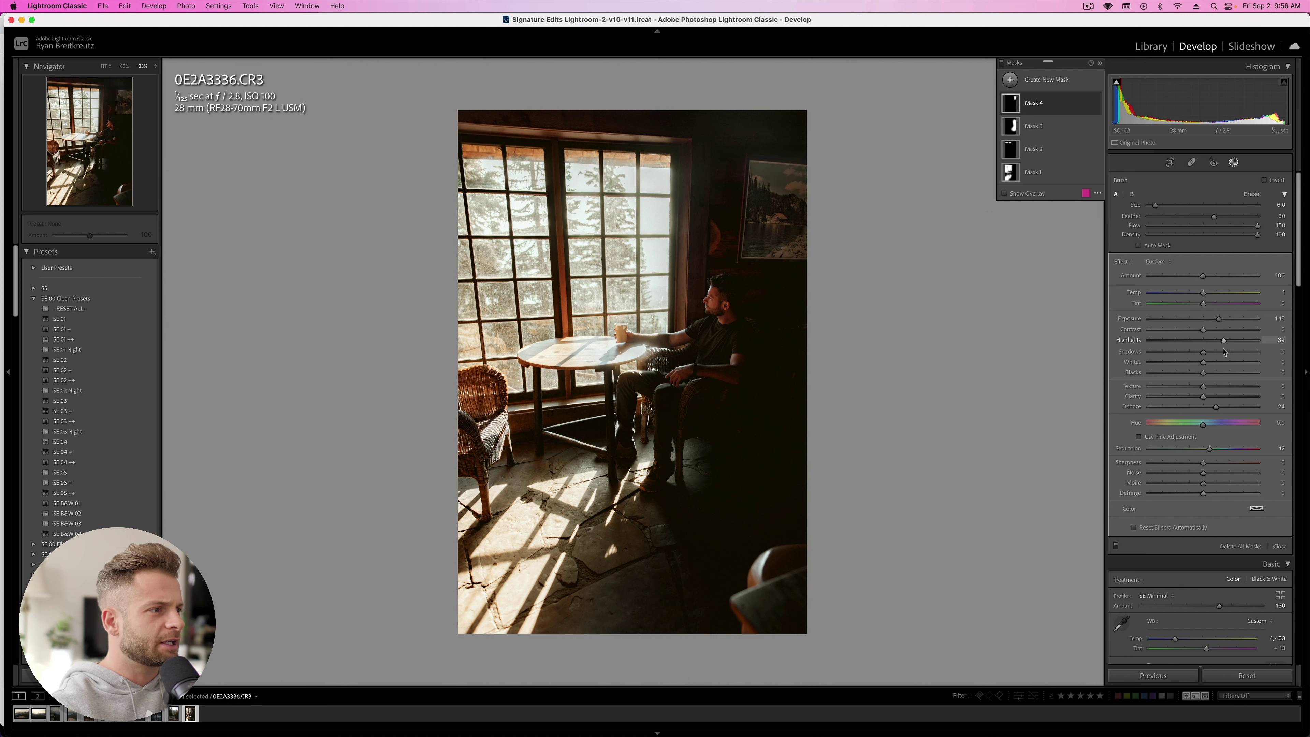
left_click(1209, 319)
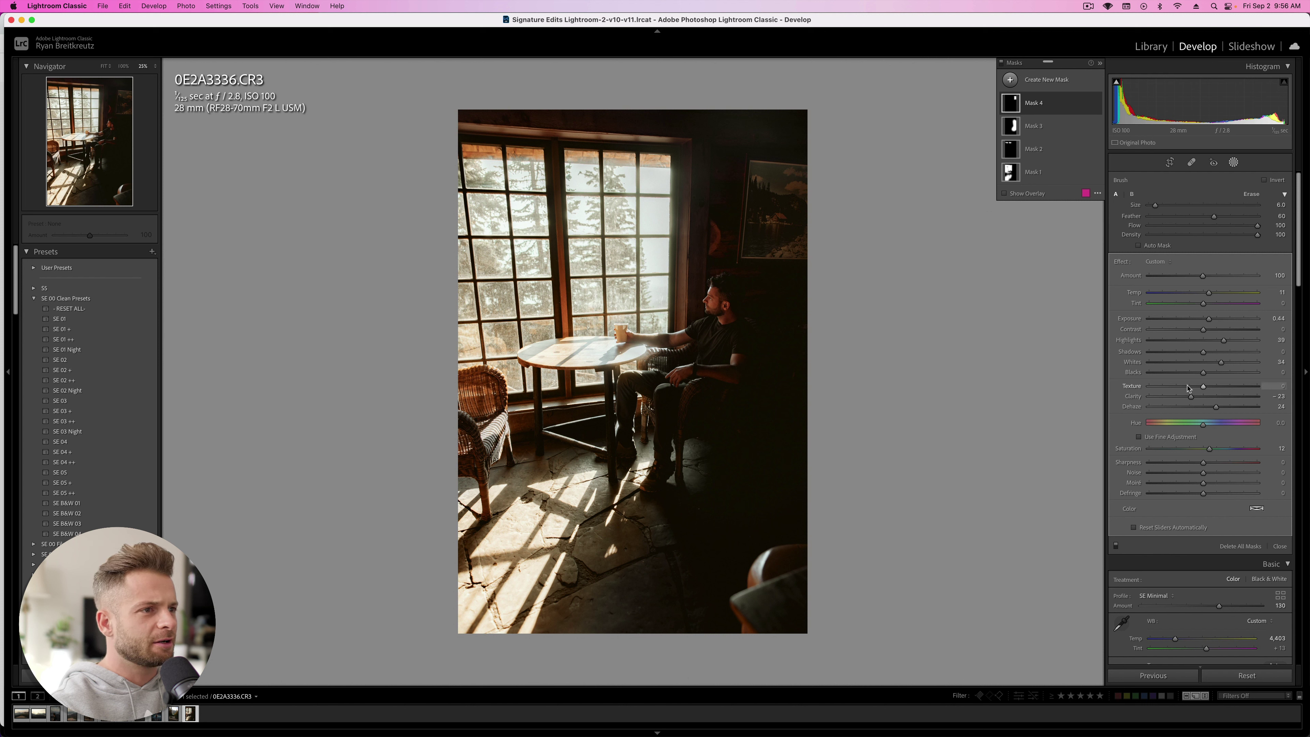
mouse_move(1171, 391)
left_mouse_down()
mouse_move(1251, 408)
mouse_move(1192, 408)
left_mouse_up()
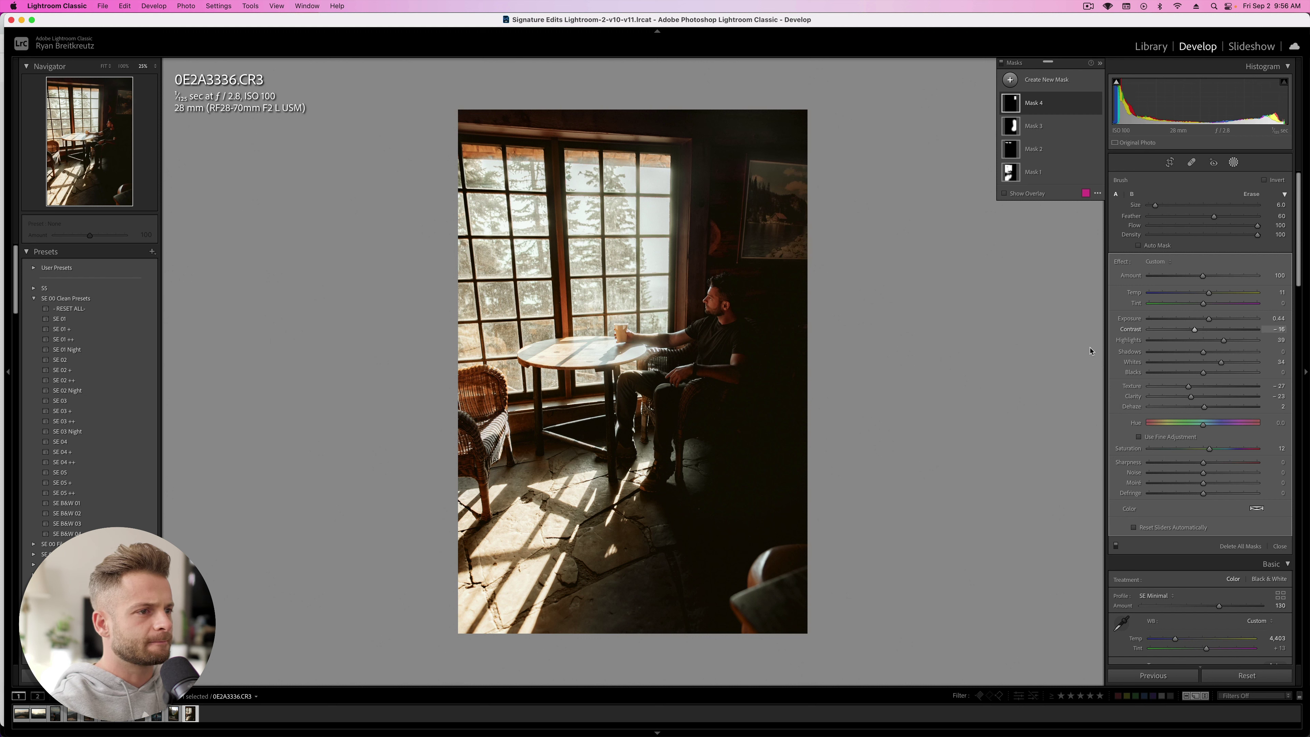
Step: Try extending the picture mask over the seated man and the wall behind him, and undo the stroke
scroll(770, 387, "up", 5)
mouse_move(736, 315)
left_mouse_down()
mouse_move(760, 390)
mouse_move(706, 432)
mouse_move(705, 458)
mouse_move(800, 340)
left_mouse_up()
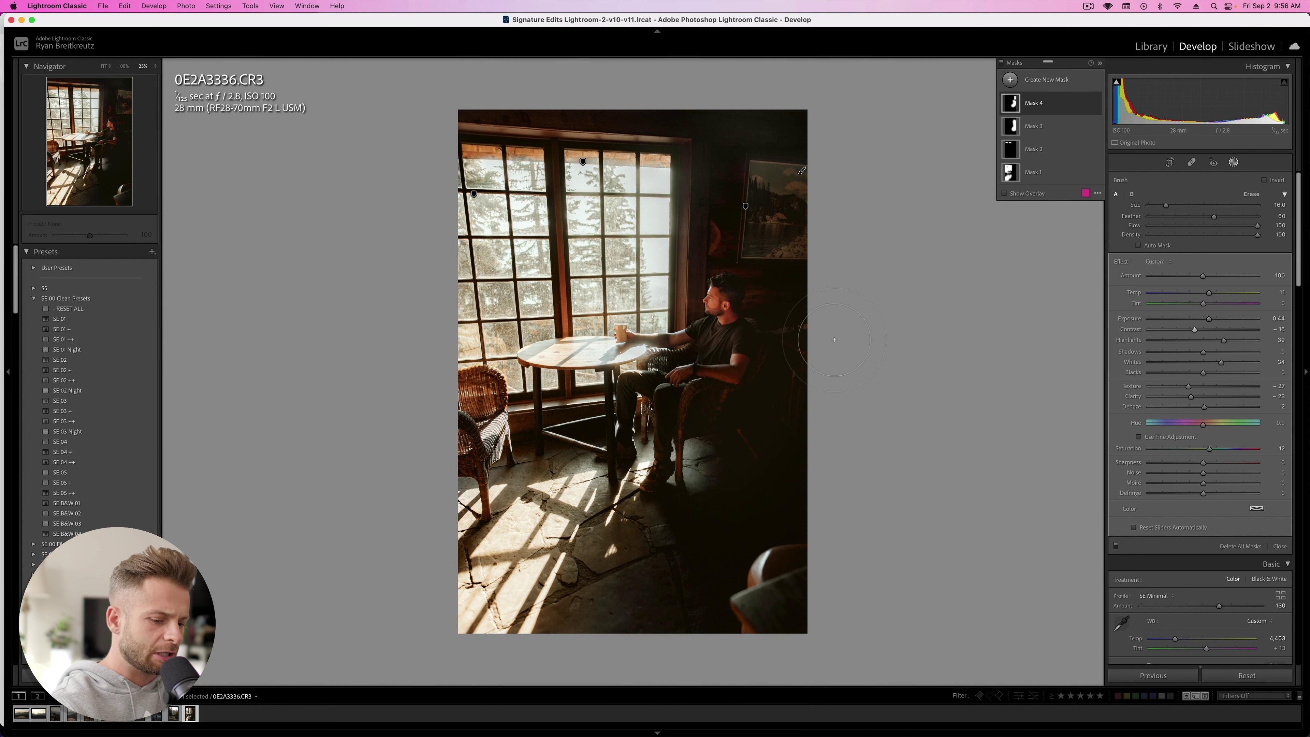
key("super+z")
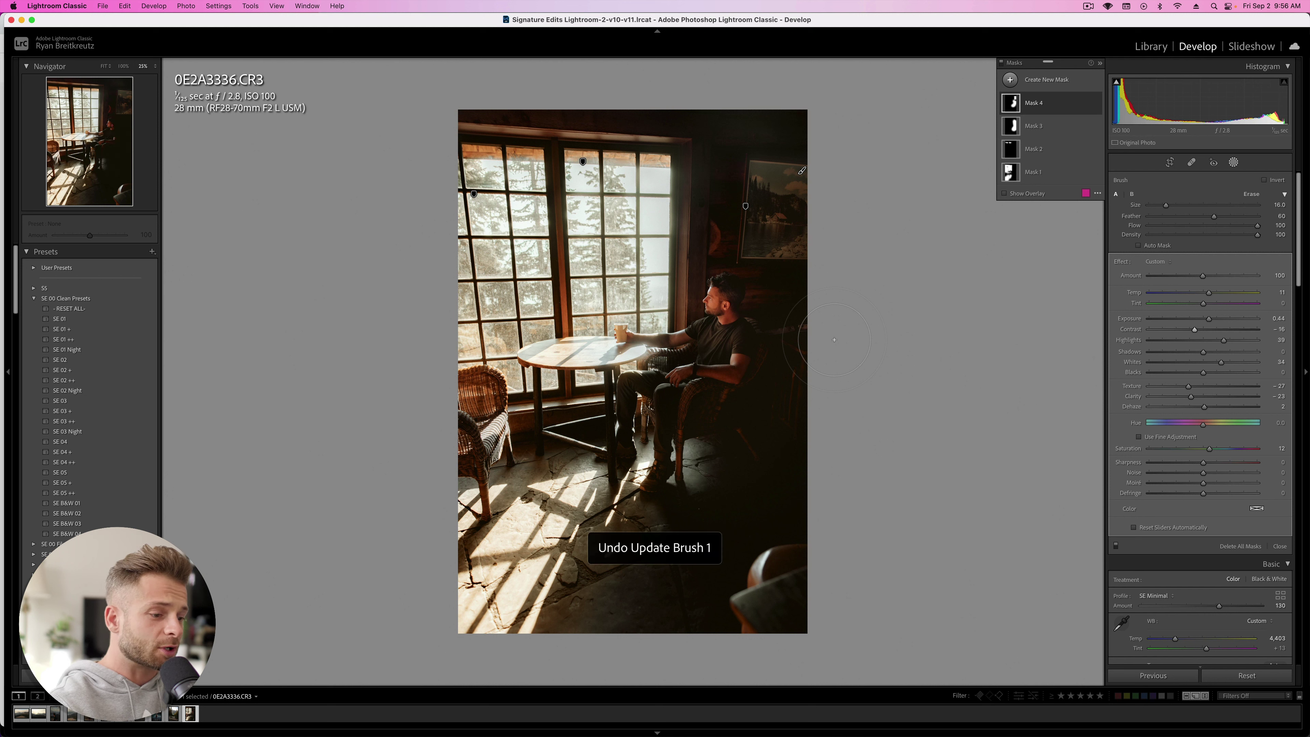
Step: Brush a fifth mask over the seated man and his chair with Contrast −100, Highlights 84 and Whites 0
scroll(769, 347, "down", 6)
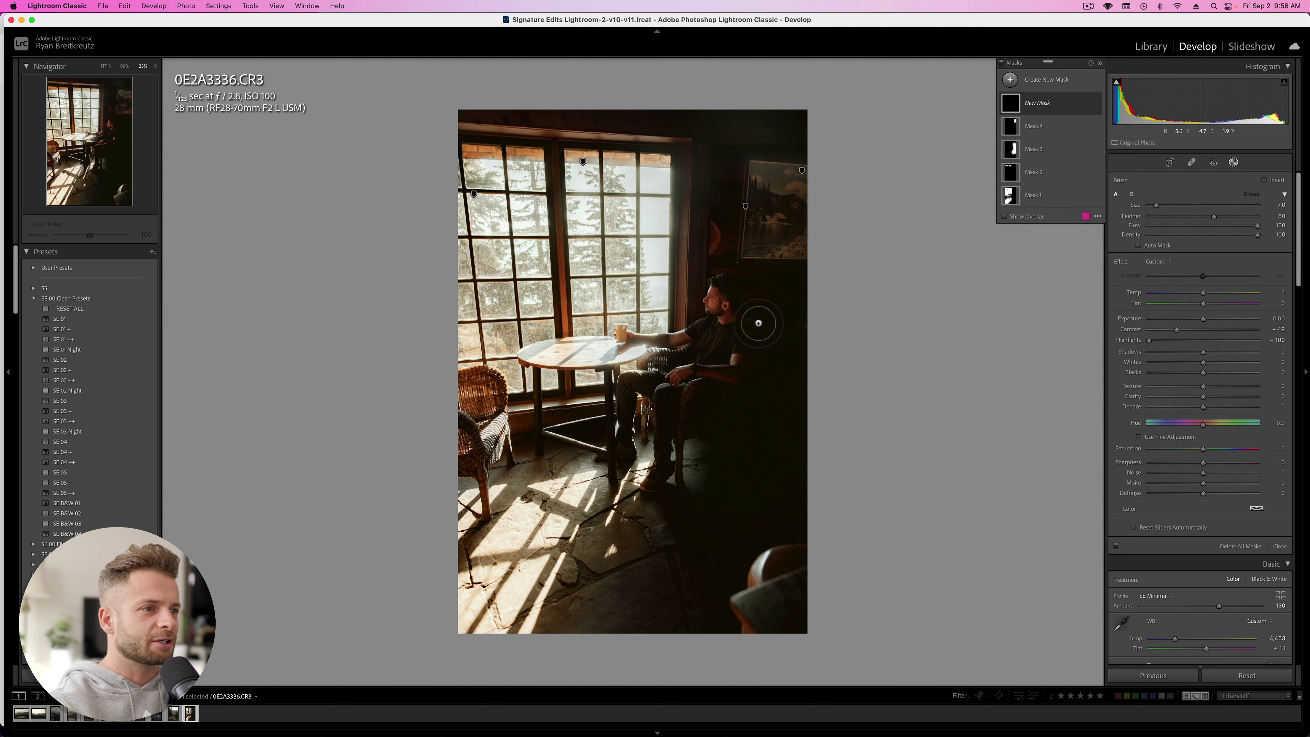
mouse_move(729, 277)
left_mouse_down()
mouse_move(753, 324)
mouse_move(748, 388)
mouse_move(719, 397)
mouse_move(747, 459)
mouse_move(740, 373)
mouse_move(686, 437)
mouse_move(681, 484)
left_mouse_up()
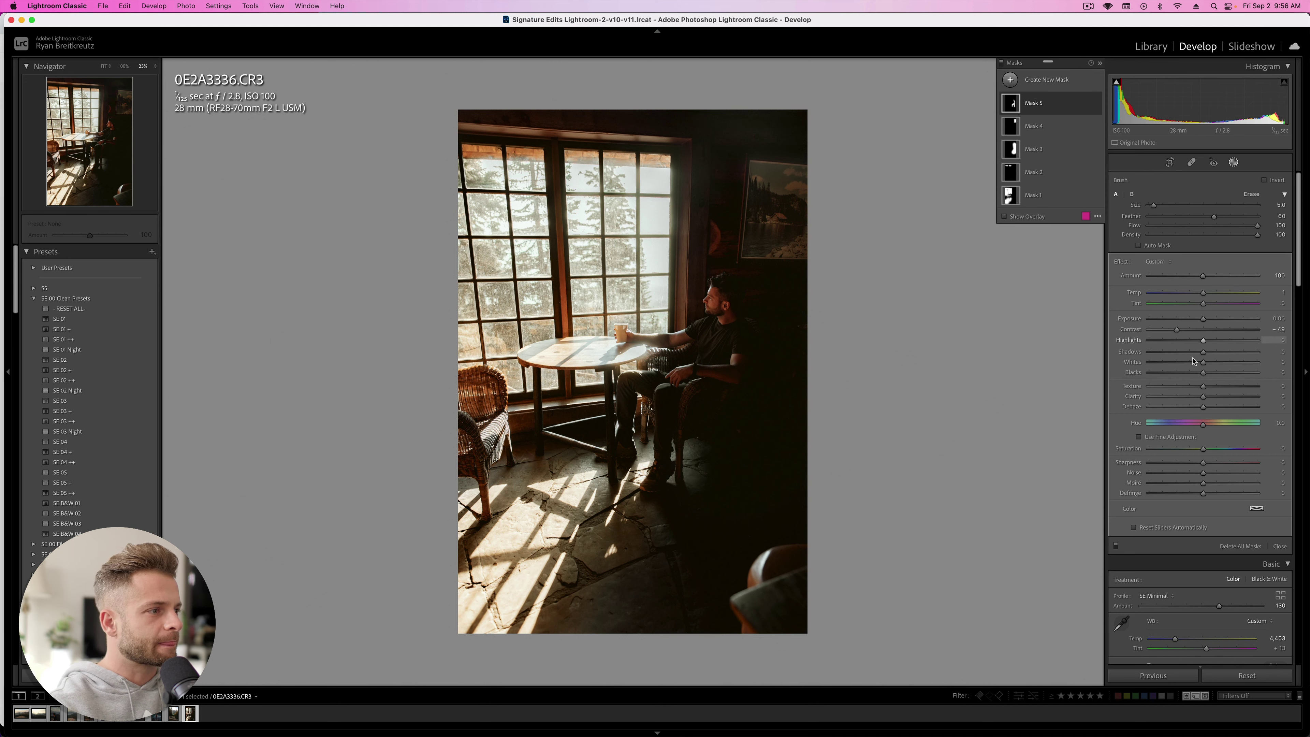
left_click_drag(1202, 362, 1230, 363)
left_click_drag(1176, 329, 1121, 336)
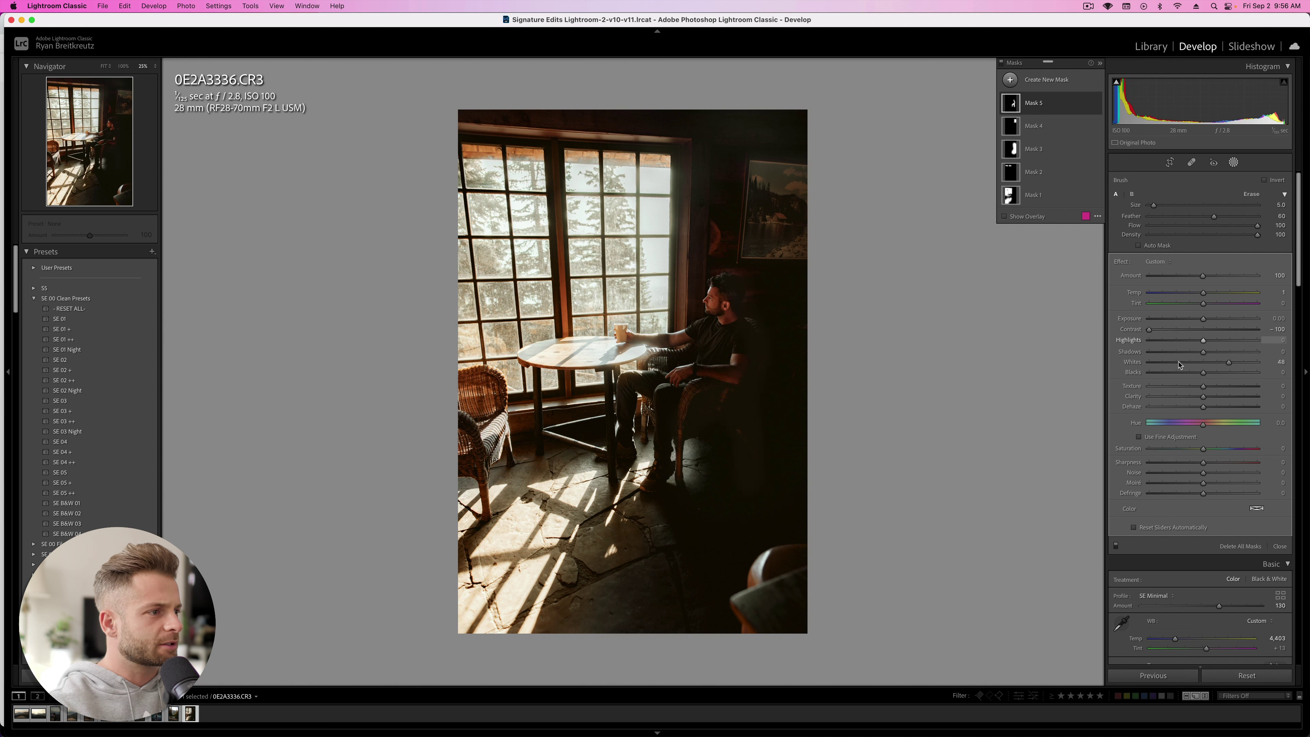
mouse_move(1226, 365)
left_mouse_down()
mouse_move(1254, 369)
mouse_move(1234, 364)
left_mouse_up()
double_click(1234, 364)
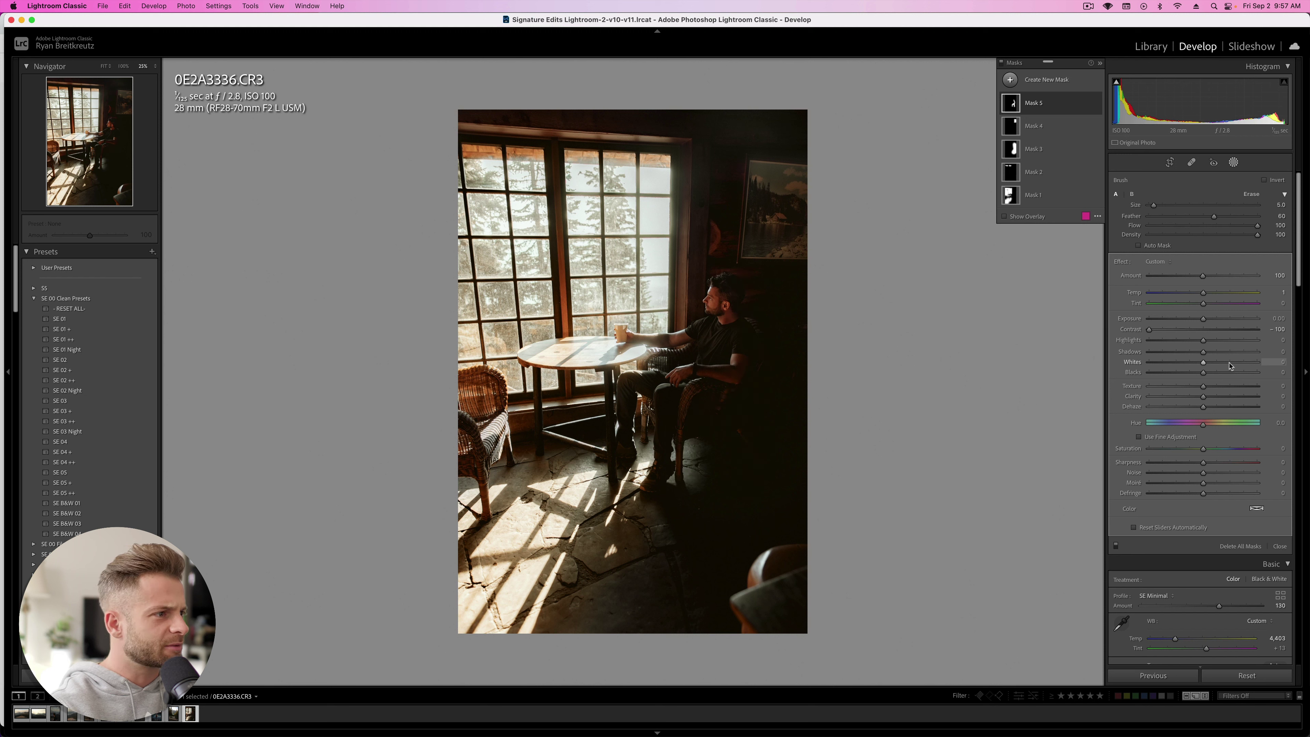
left_click_drag(1205, 341, 1248, 345)
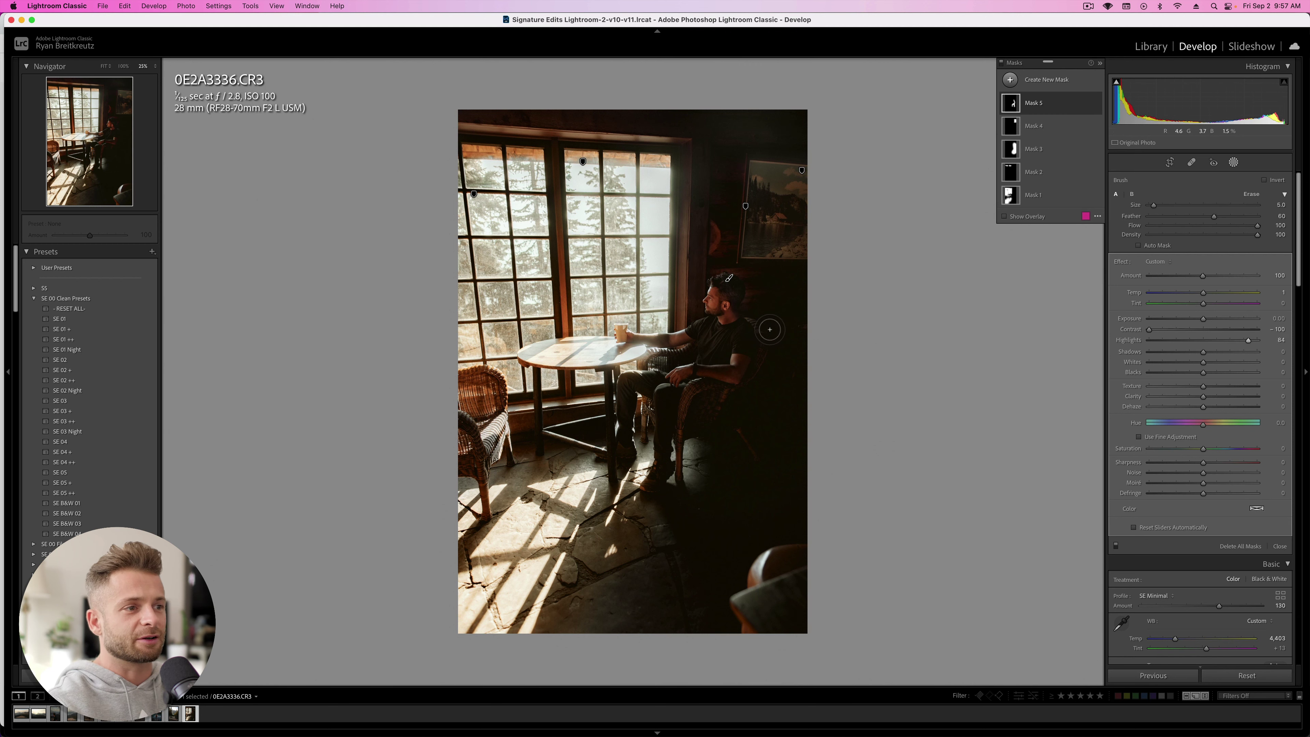
Step: Erase the man mask's spill from the wall behind his head and above his hair with a size 4 eraser
key("super+equal")
left_click_drag(124, 143, 126, 133)
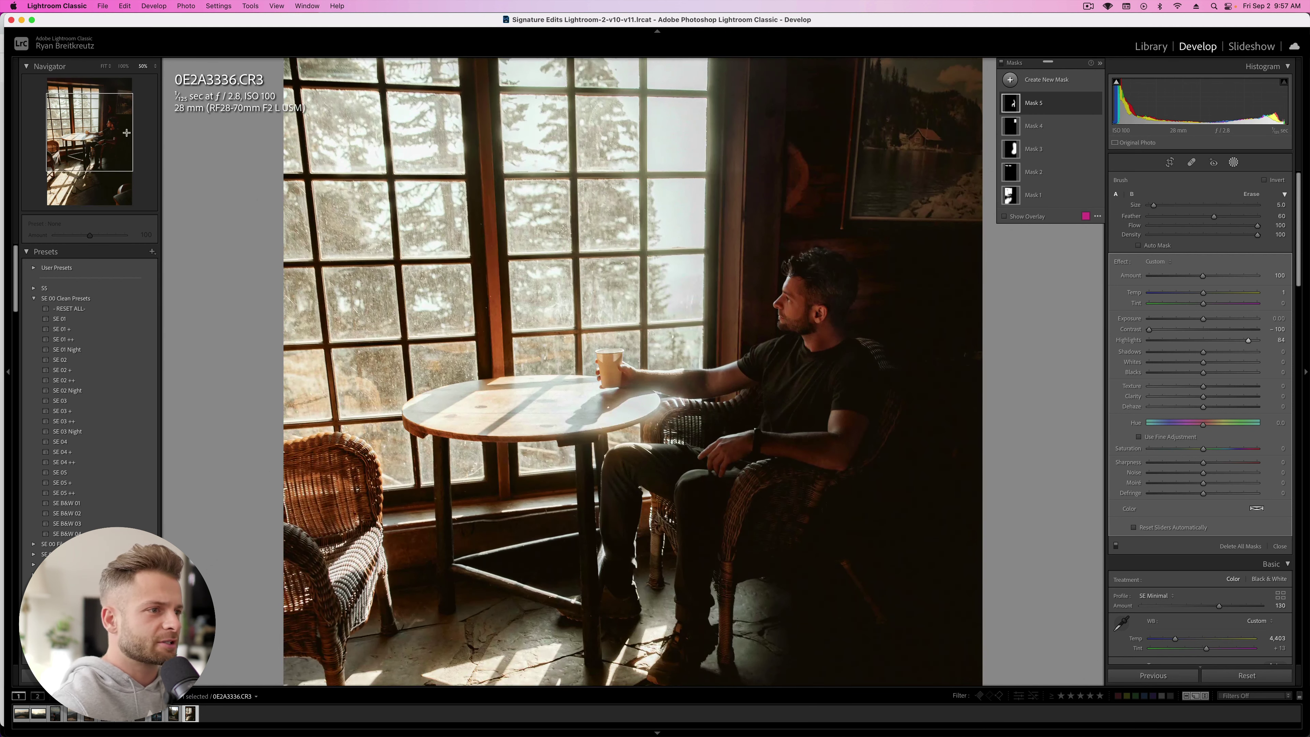
key("alt")
scroll(883, 288, "down", 3)
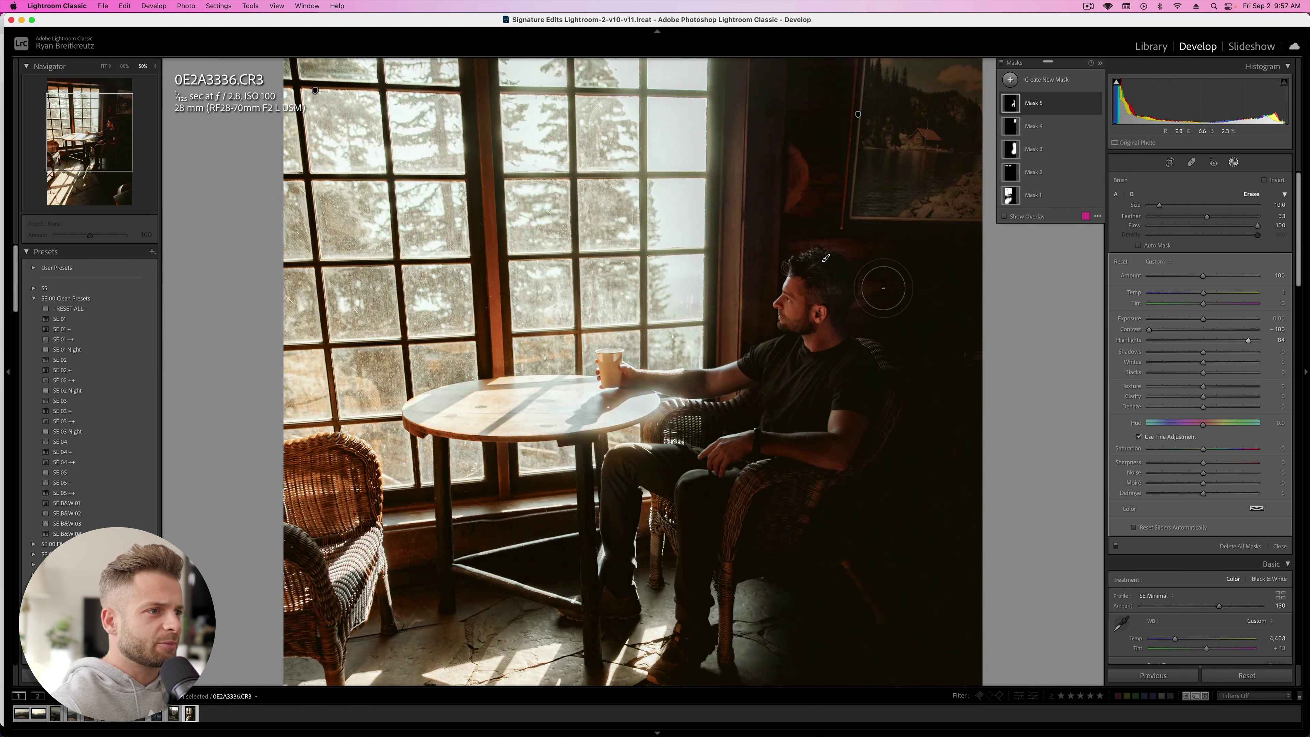
scroll(883, 288, "down", 3)
left_click_drag(863, 283, 851, 314)
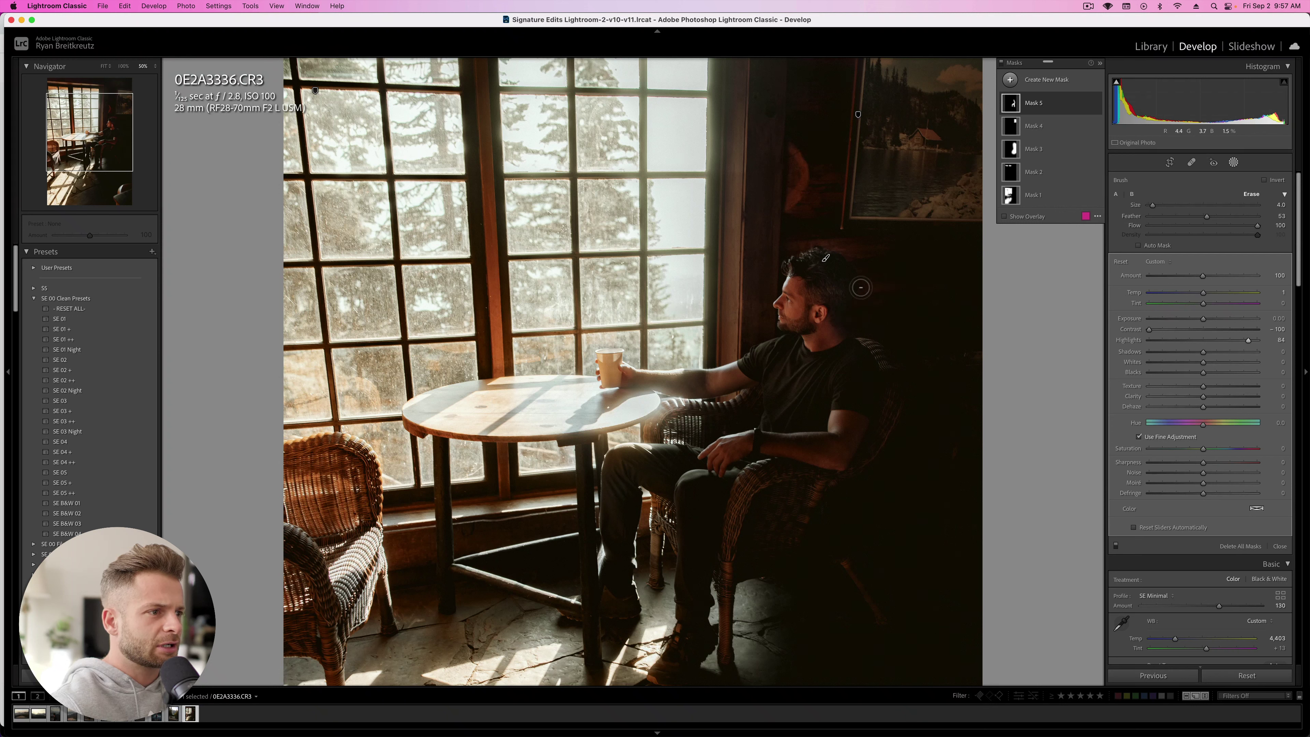
left_click_drag(802, 245, 833, 256)
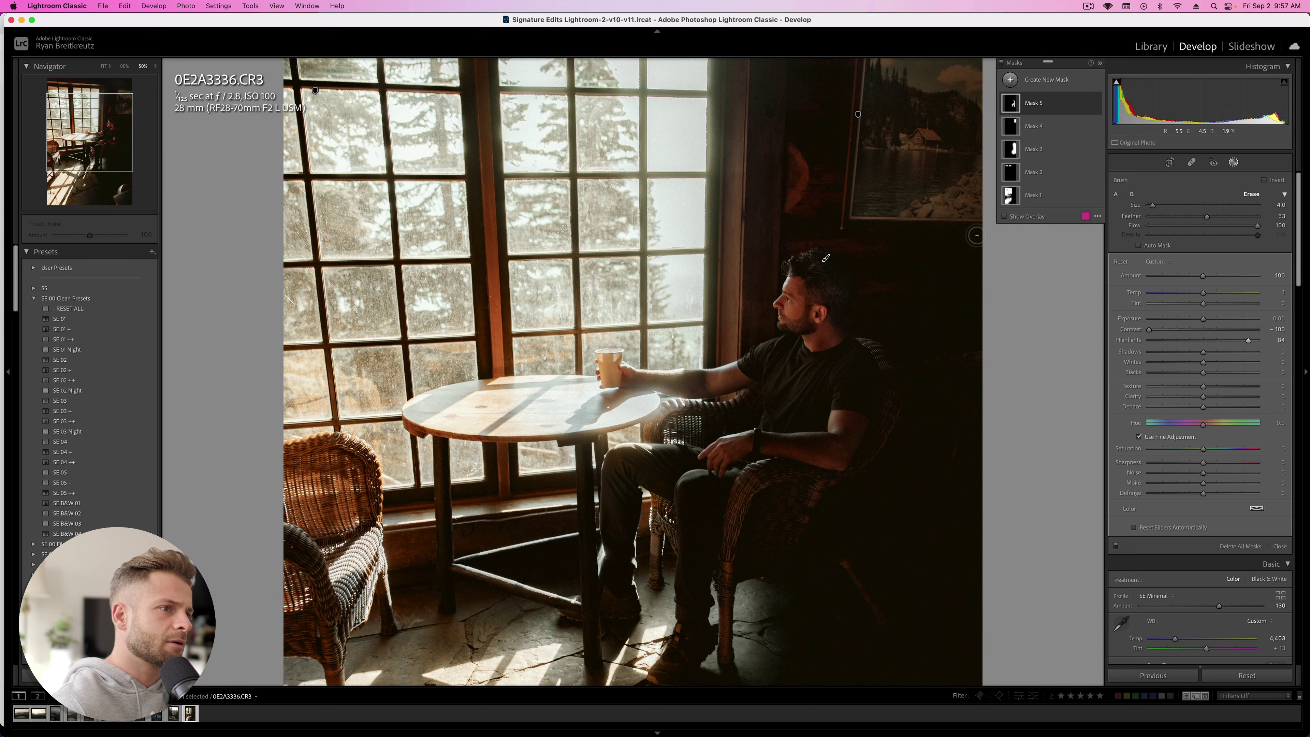
Step: Set the eraser's Flow to 20 and soften the man mask's edge on the wall just above his hair
key("z")
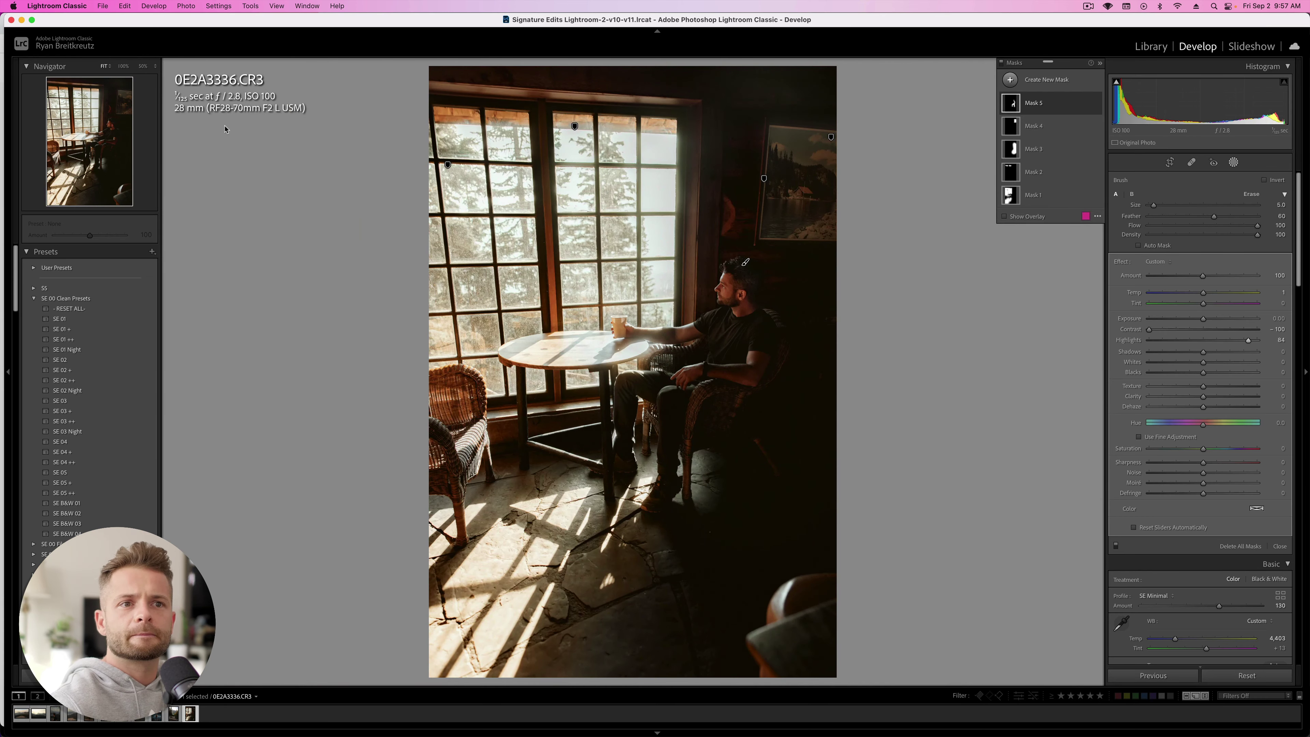
key("z")
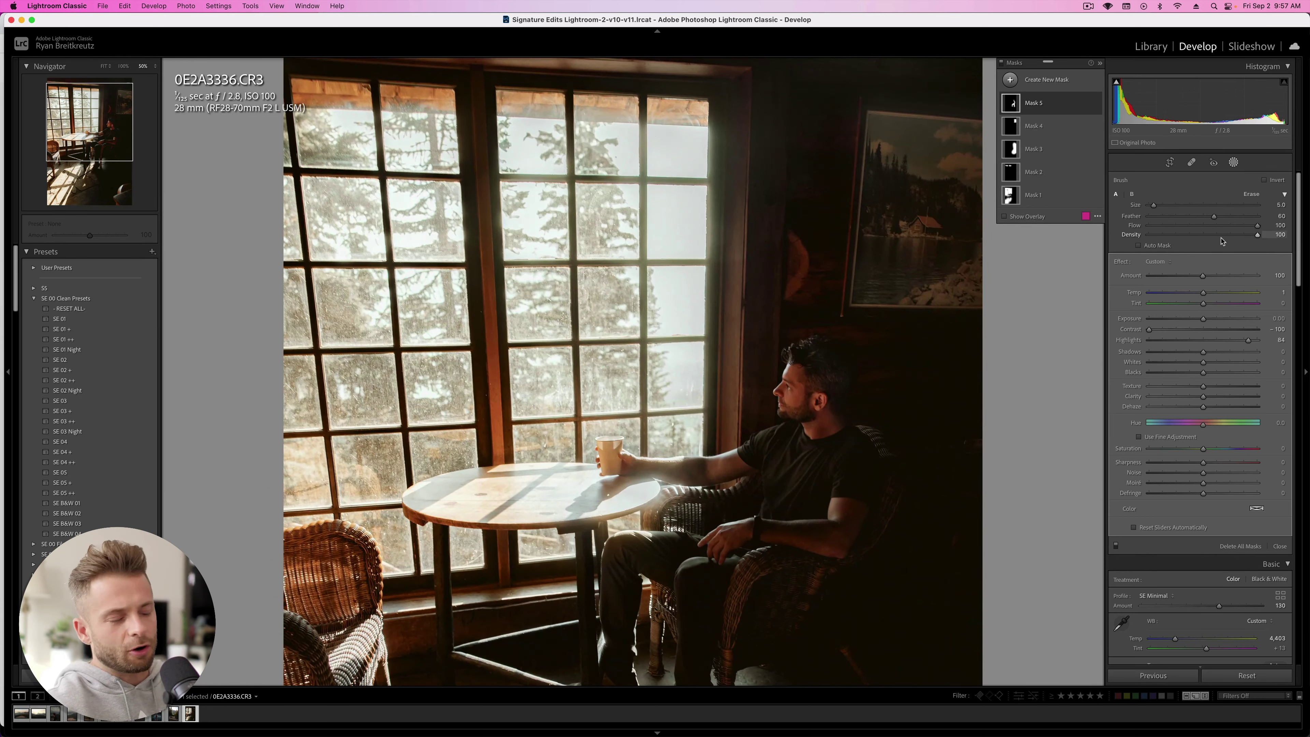
key("alt")
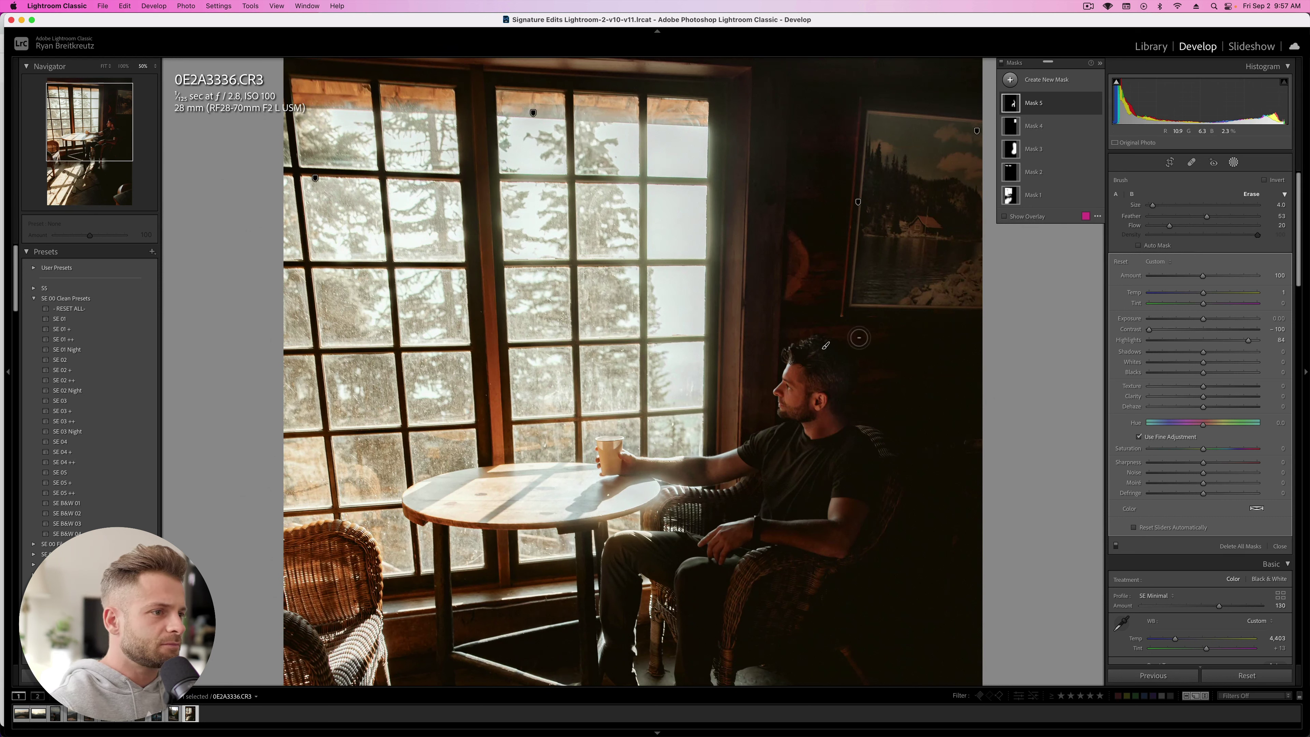
mouse_move(795, 330)
left_mouse_down()
mouse_move(879, 361)
mouse_move(833, 334)
mouse_move(866, 326)
mouse_move(883, 347)
mouse_move(869, 401)
mouse_move(876, 389)
mouse_move(835, 336)
mouse_move(794, 330)
left_mouse_up()
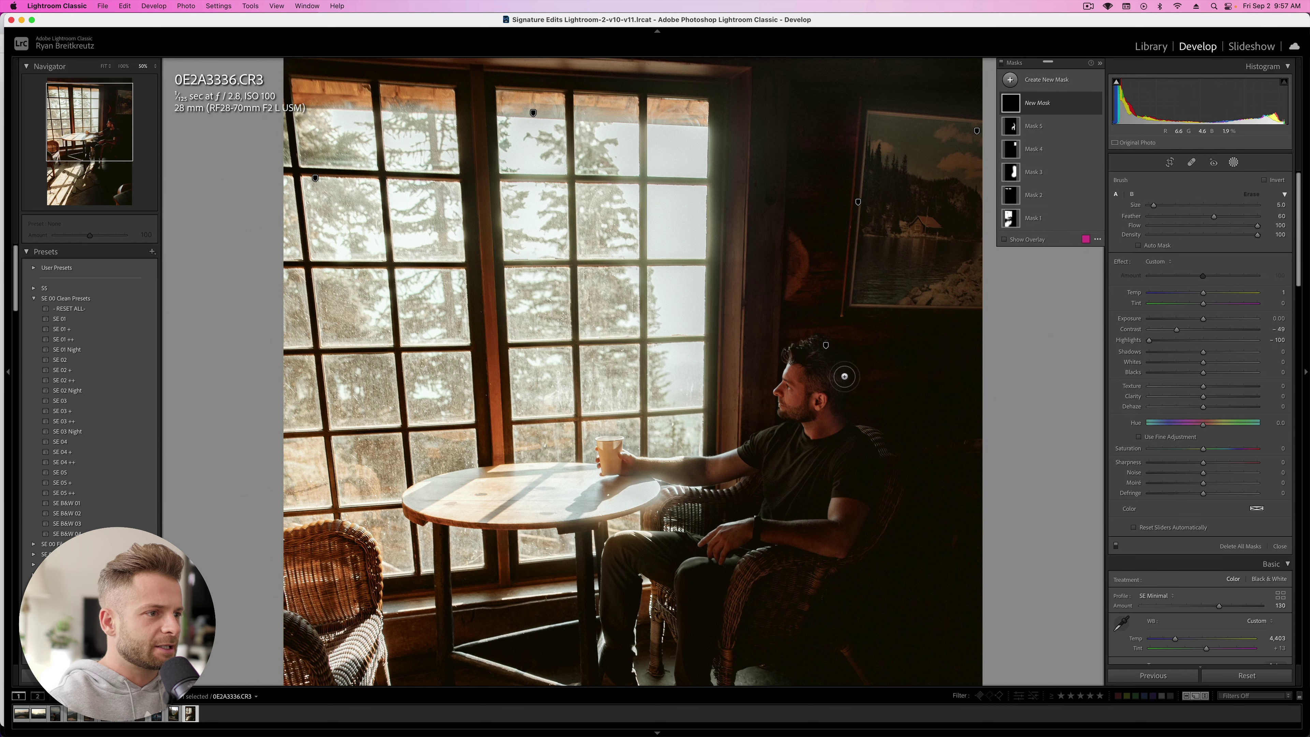
Step: Brush a sixth mask over the side of the seated man's hair with a size 2 brush and set its Contrast to 100
scroll(818, 378, "down", 3)
mouse_move(812, 368)
left_mouse_down()
mouse_move(838, 384)
mouse_move(839, 413)
mouse_move(813, 380)
left_mouse_up()
key("alt")
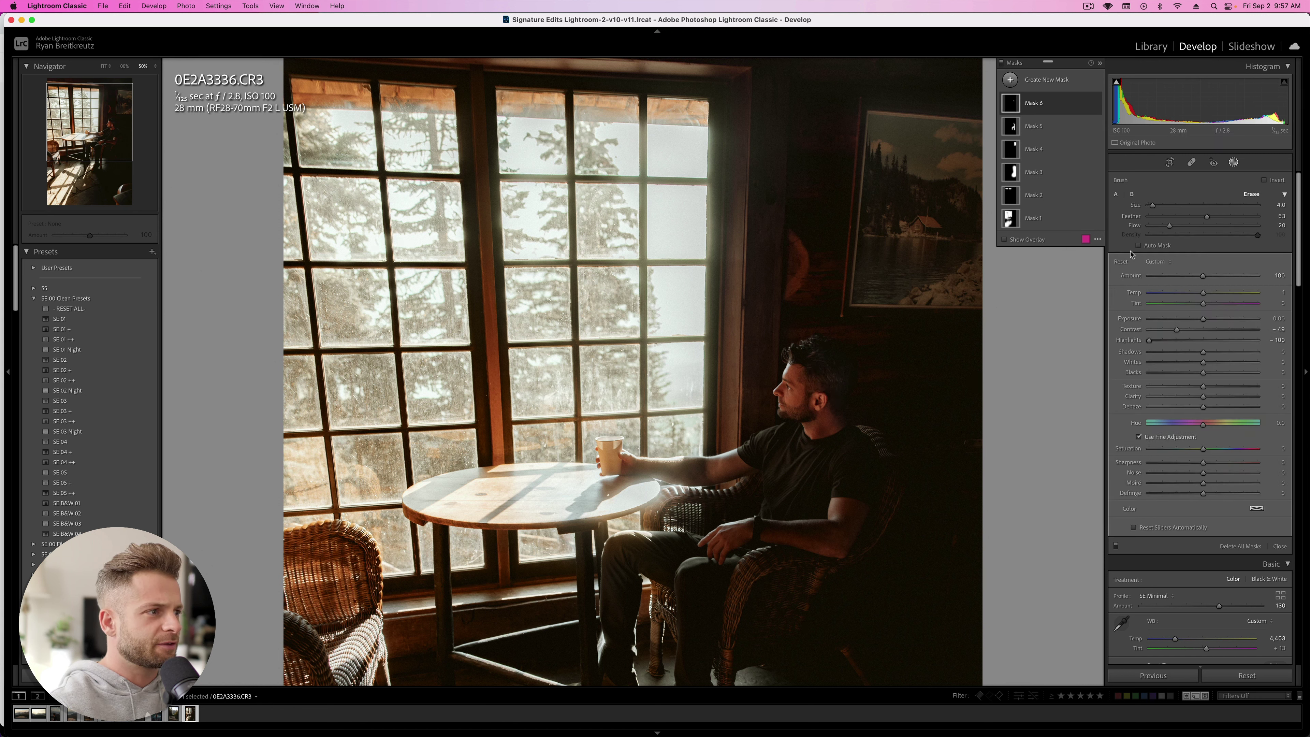
key("o")
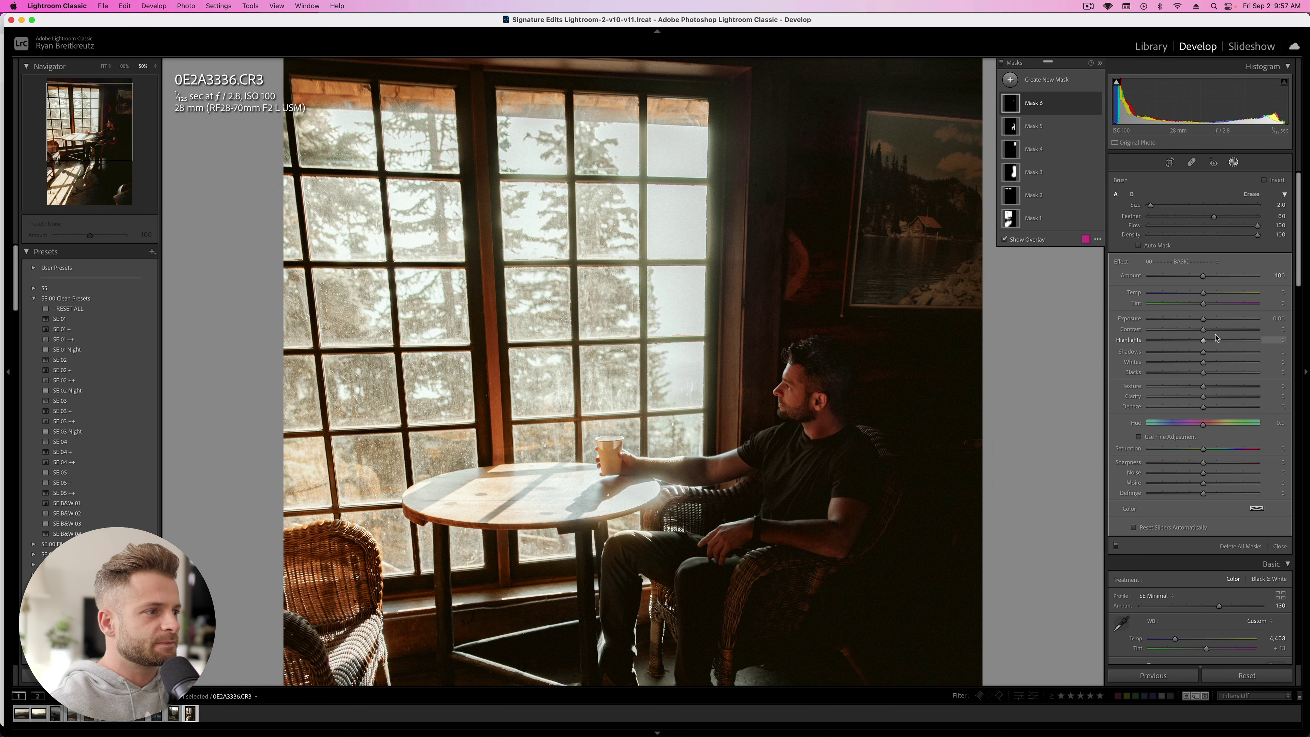
left_click_drag(1203, 332, 1235, 334)
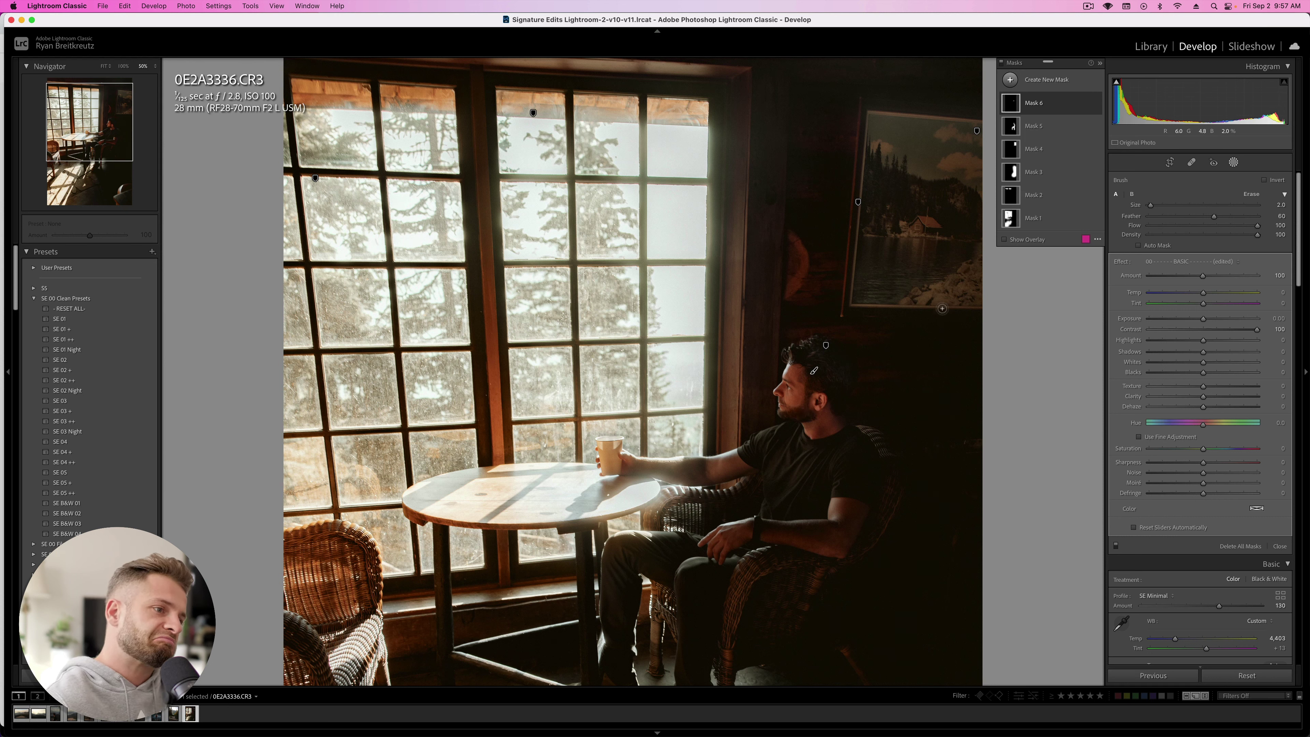
Step: Compare the hair mask's last change by undoing and redoing it, and erase the mask's spill around his jaw
key("super+z")
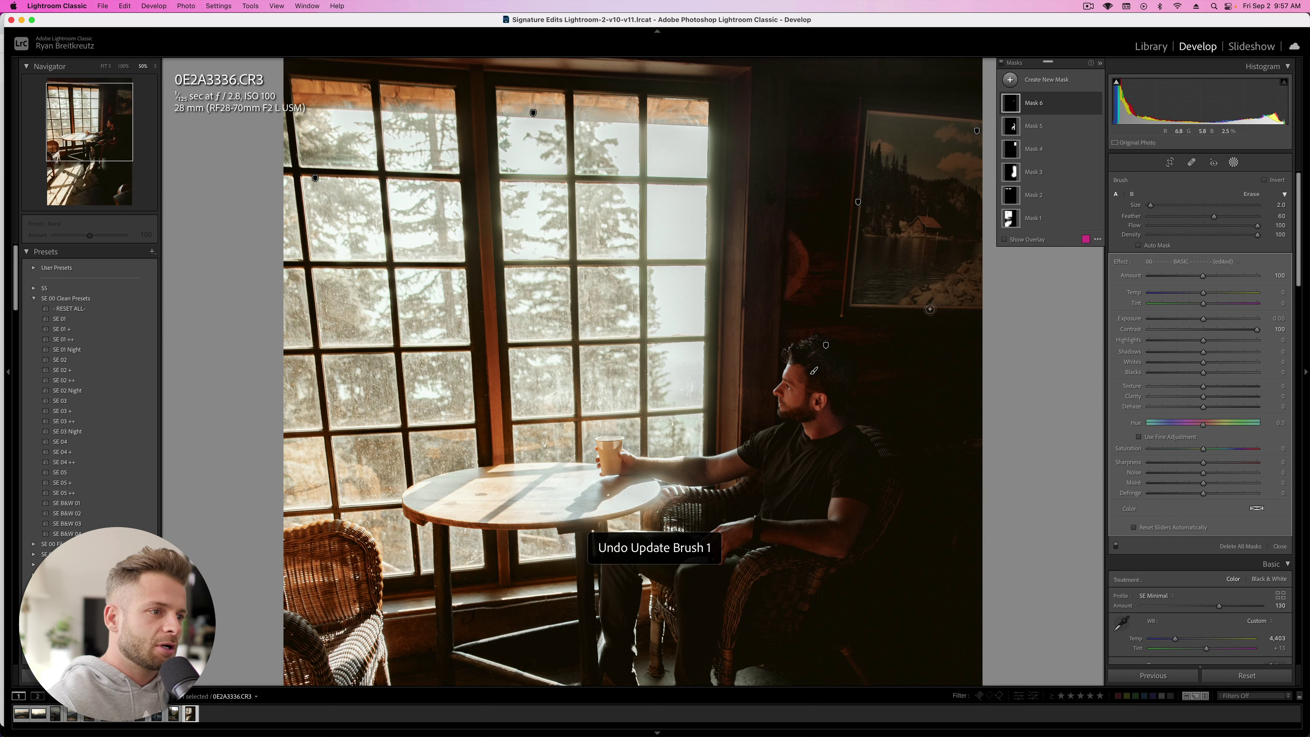
key("super+shift+z")
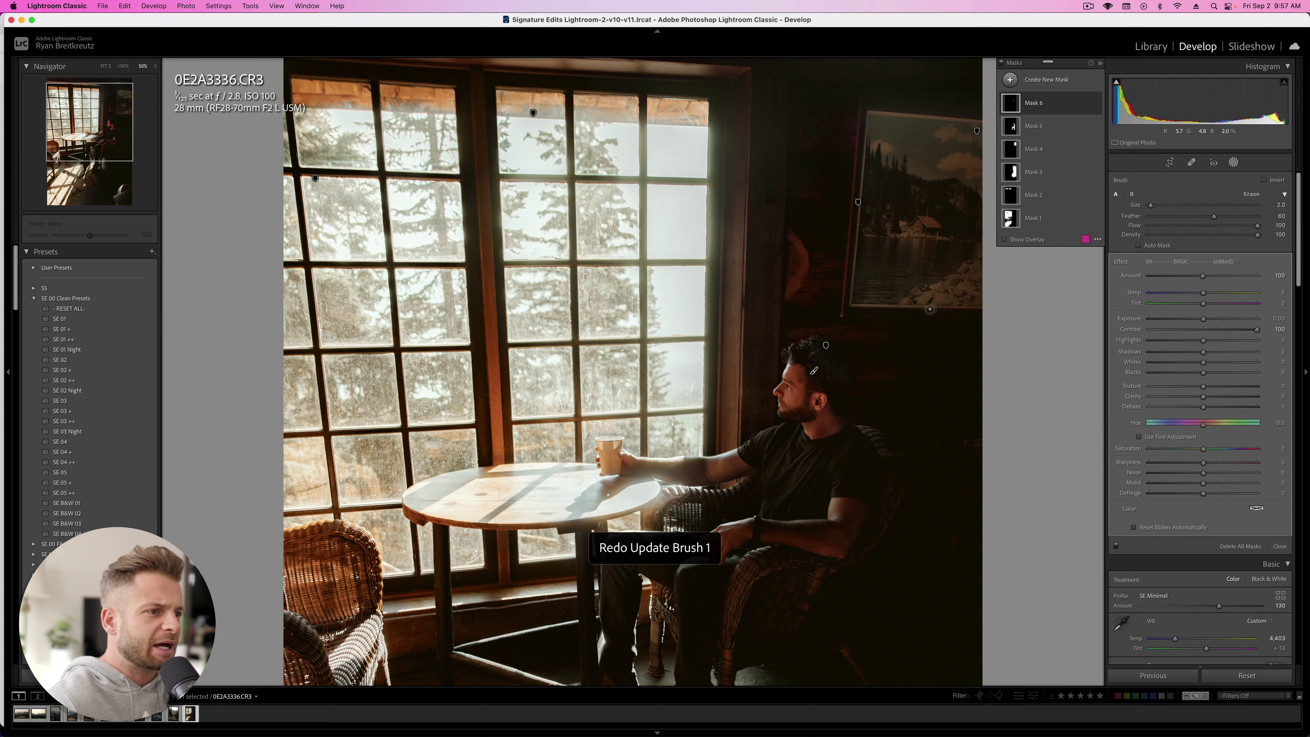
key("alt")
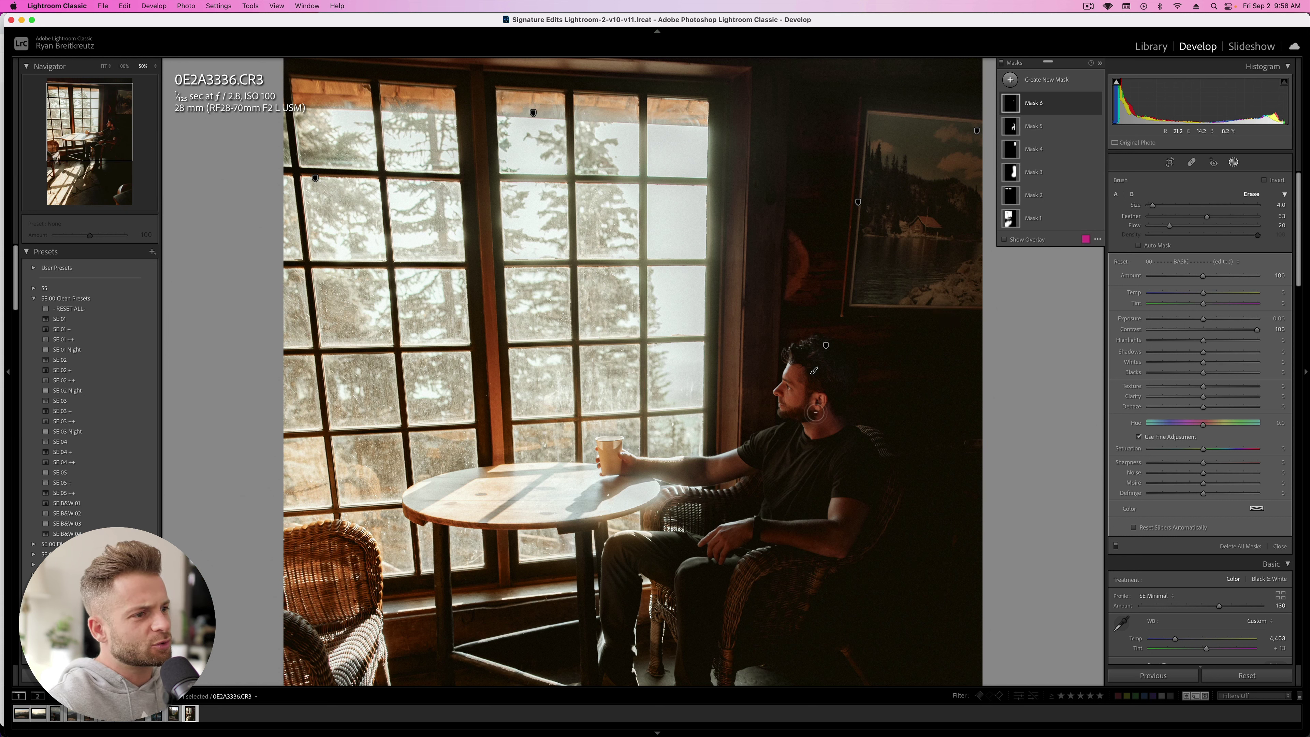
left_click_drag(811, 411, 772, 415)
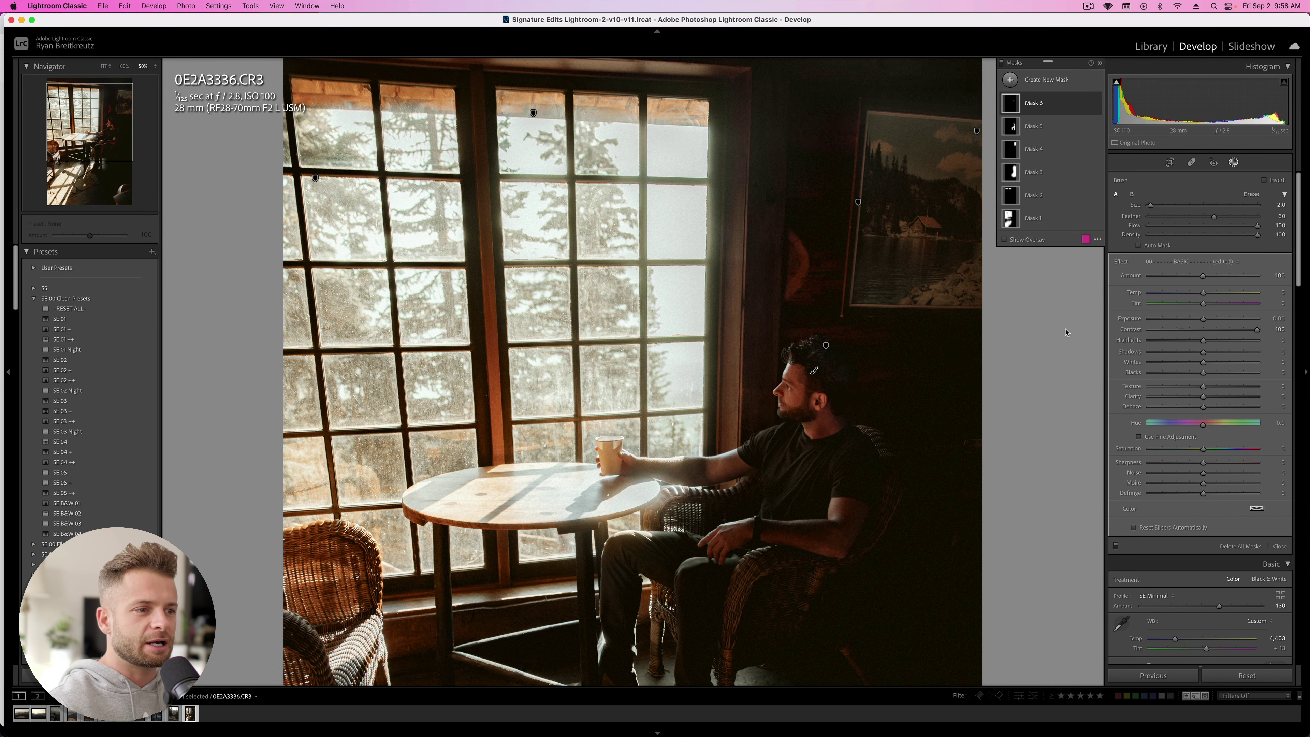
Step: Leave masking and compare the whole edited photo with its original version
key("shift+w")
left_click(829, 436)
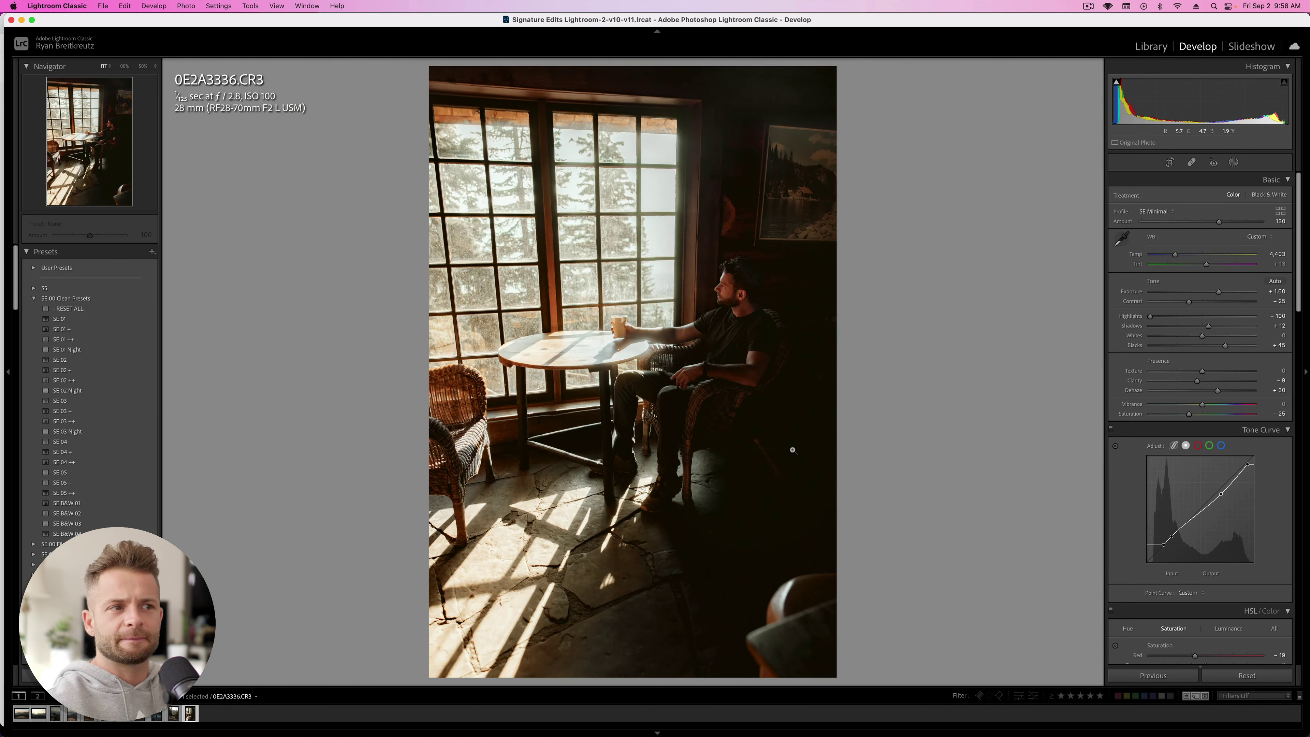
key("backslash")
key("backslash")
key("backslash")
key("backslash")
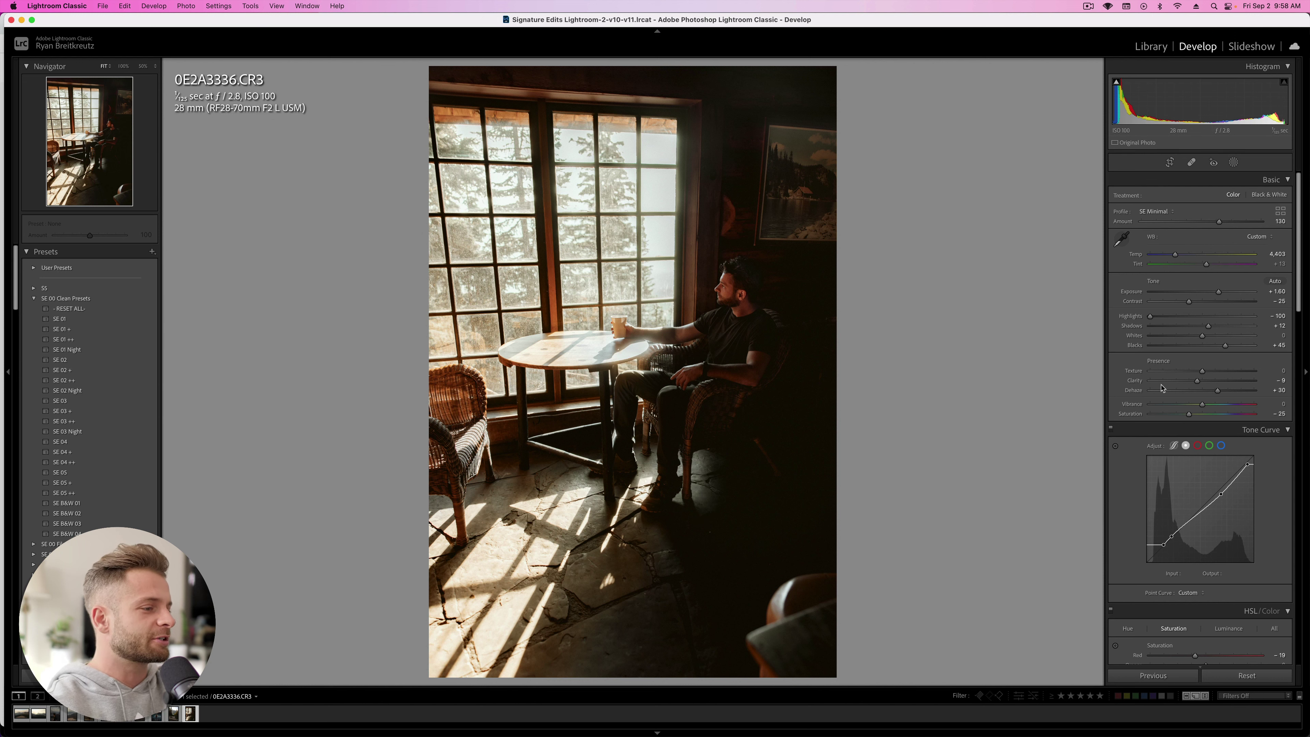
Step: Straighten the perspective with Guided Upright, placing vertical guides along the window's centre post and the outer frame nearest the man
scroll(1163, 438, "down", 15)
scroll(1163, 438, "down", 17)
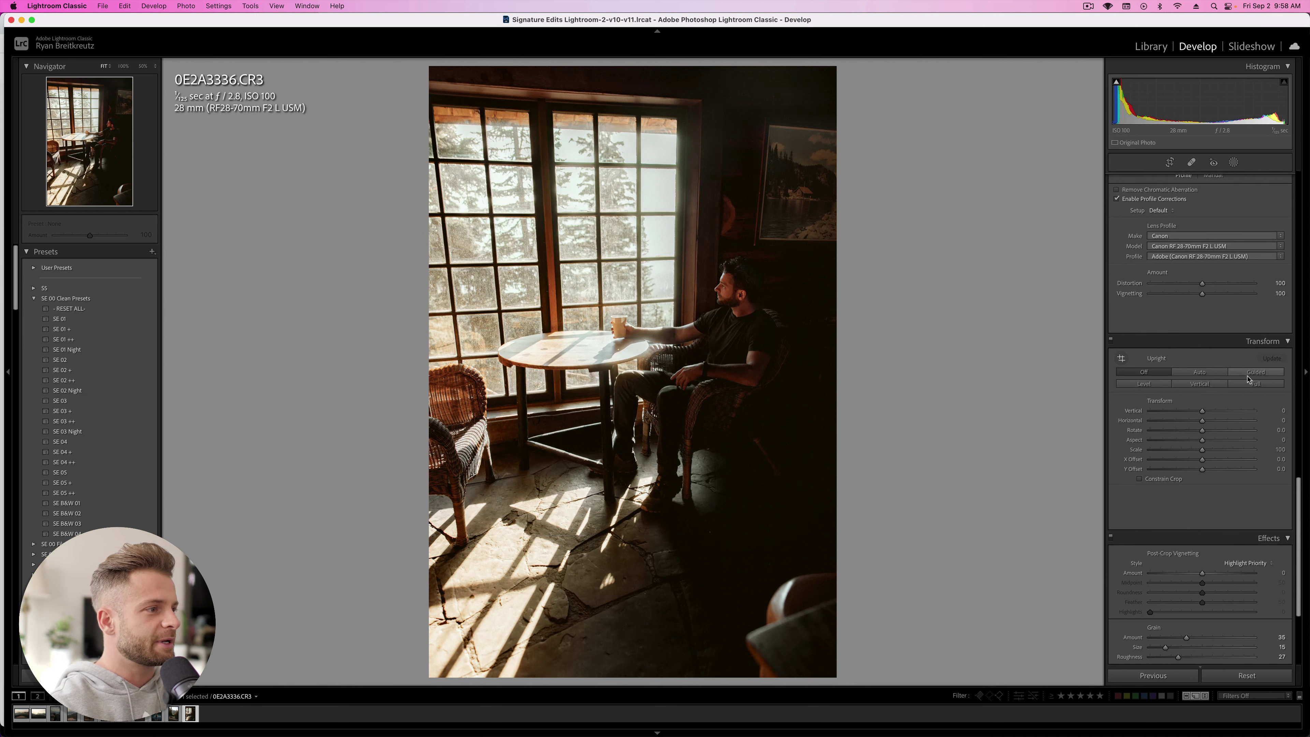
left_click(1259, 372)
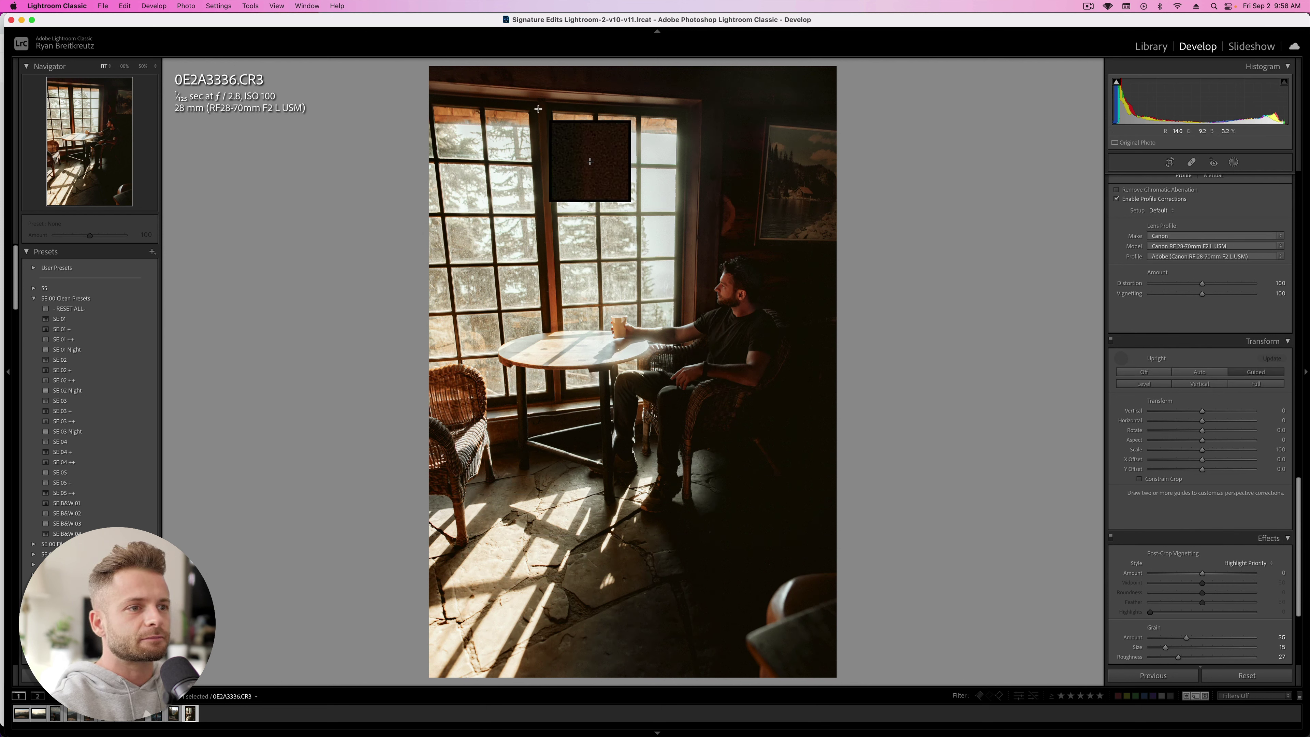
left_click_drag(538, 109, 556, 448)
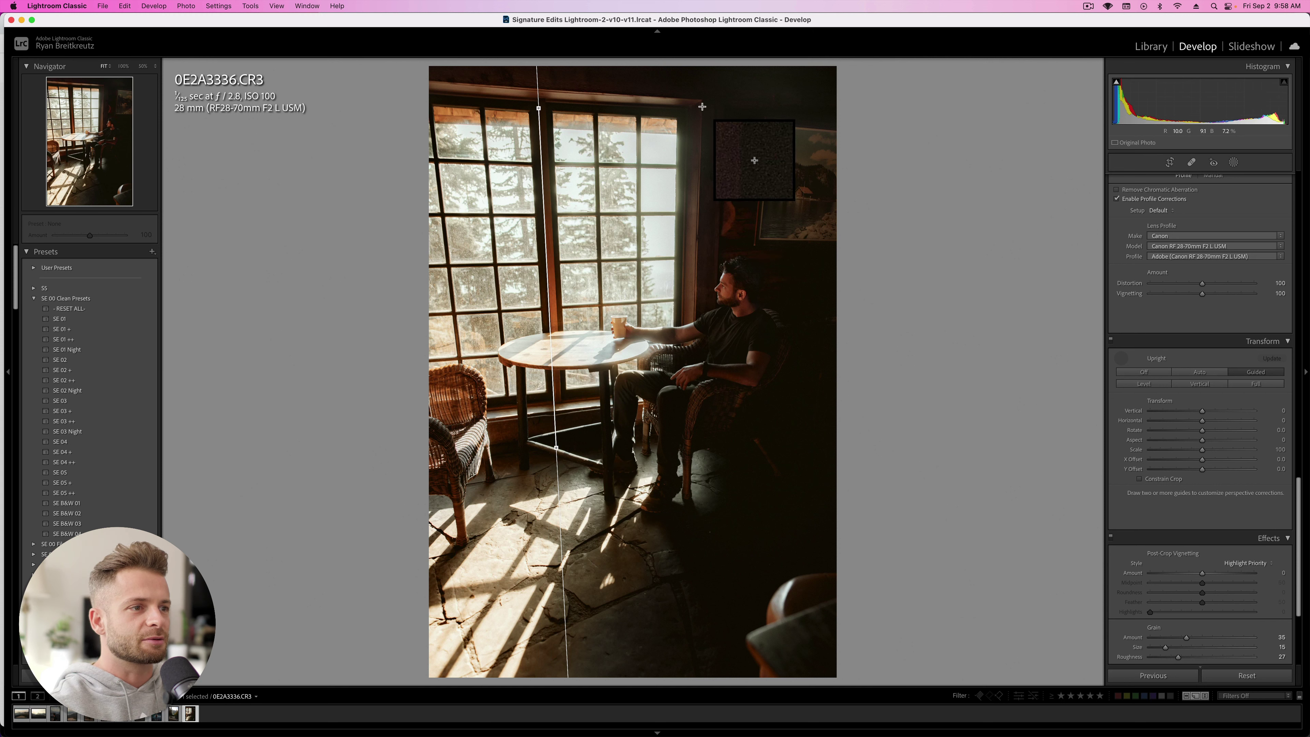
left_click_drag(703, 102, 693, 402)
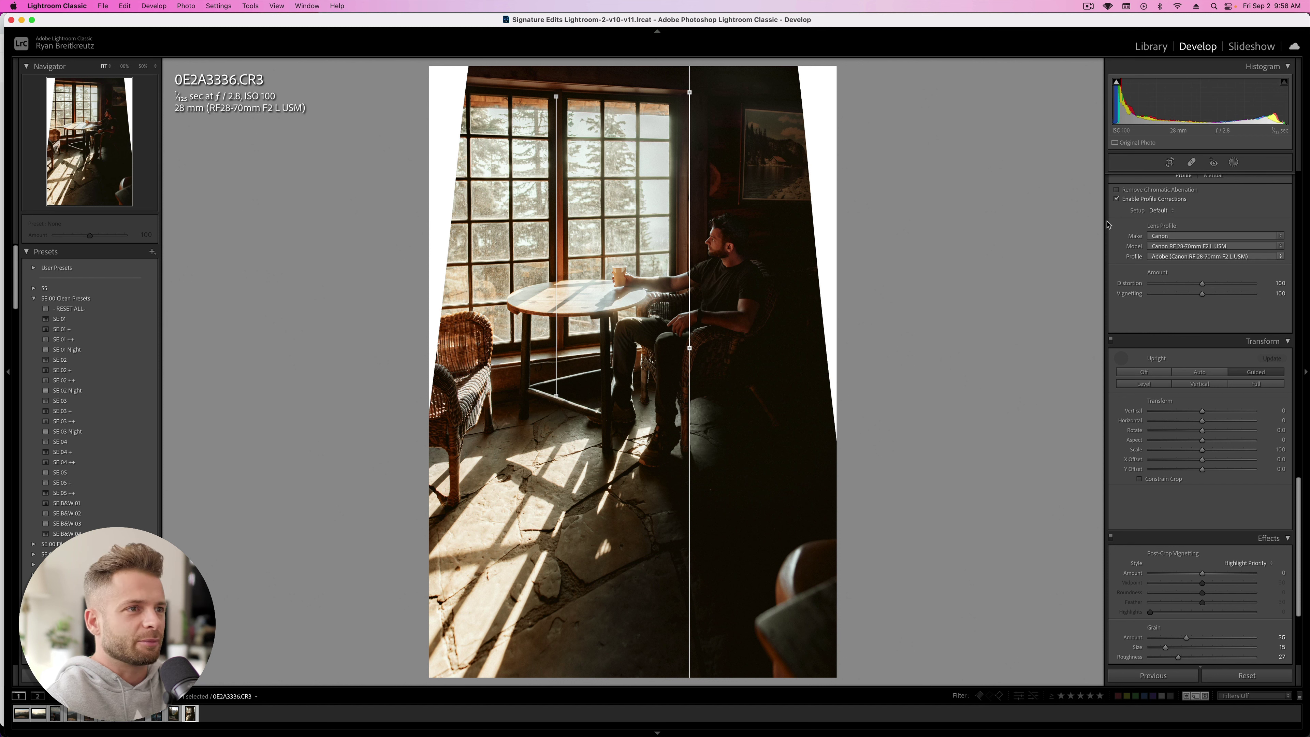
left_click_drag(690, 92, 693, 90)
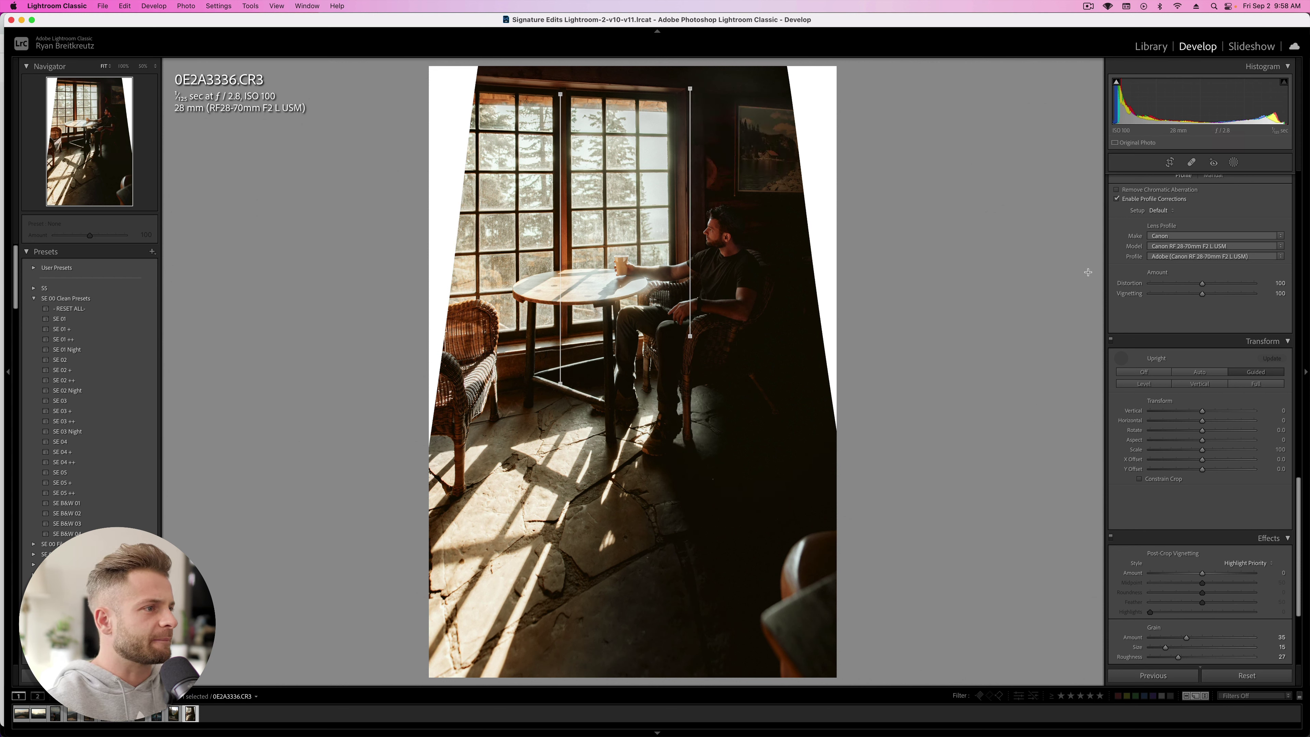
Step: Turn on Constrain Crop and reframe the crop tighter to include the window's top edge, the table and the seated man
left_click(1141, 479)
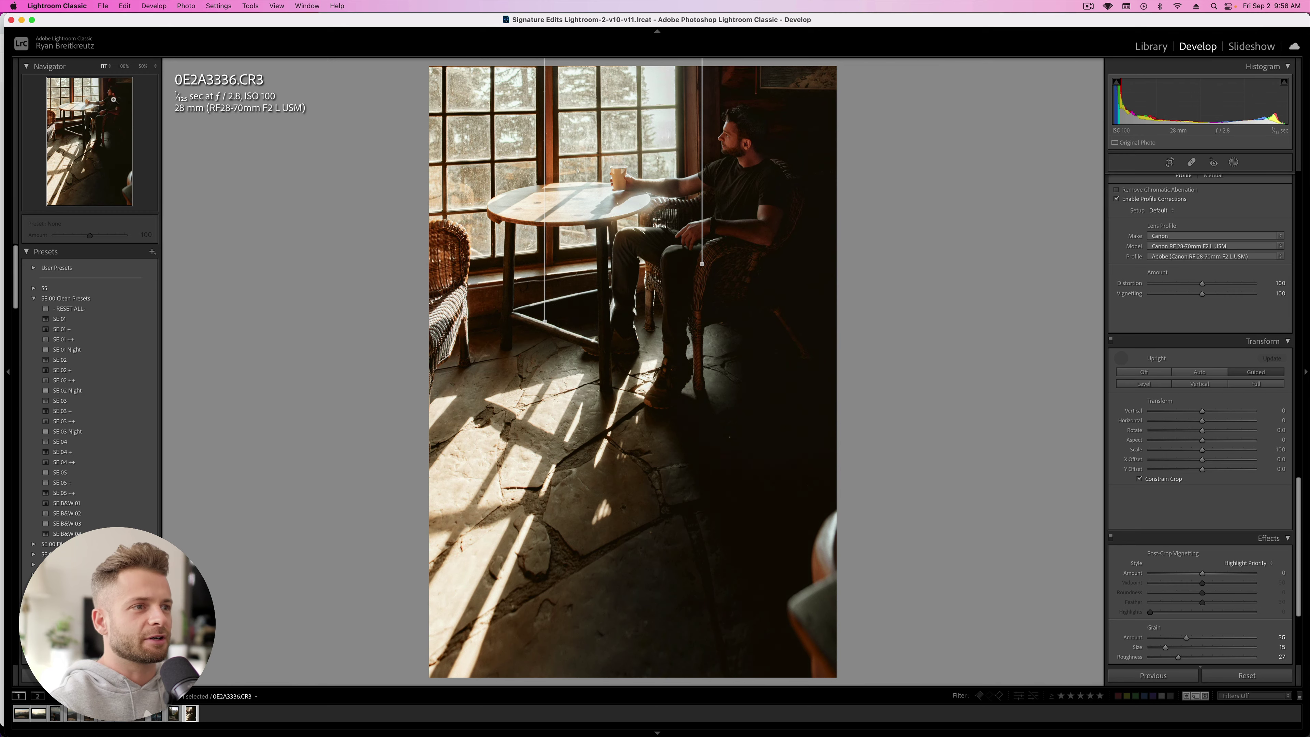
key("r")
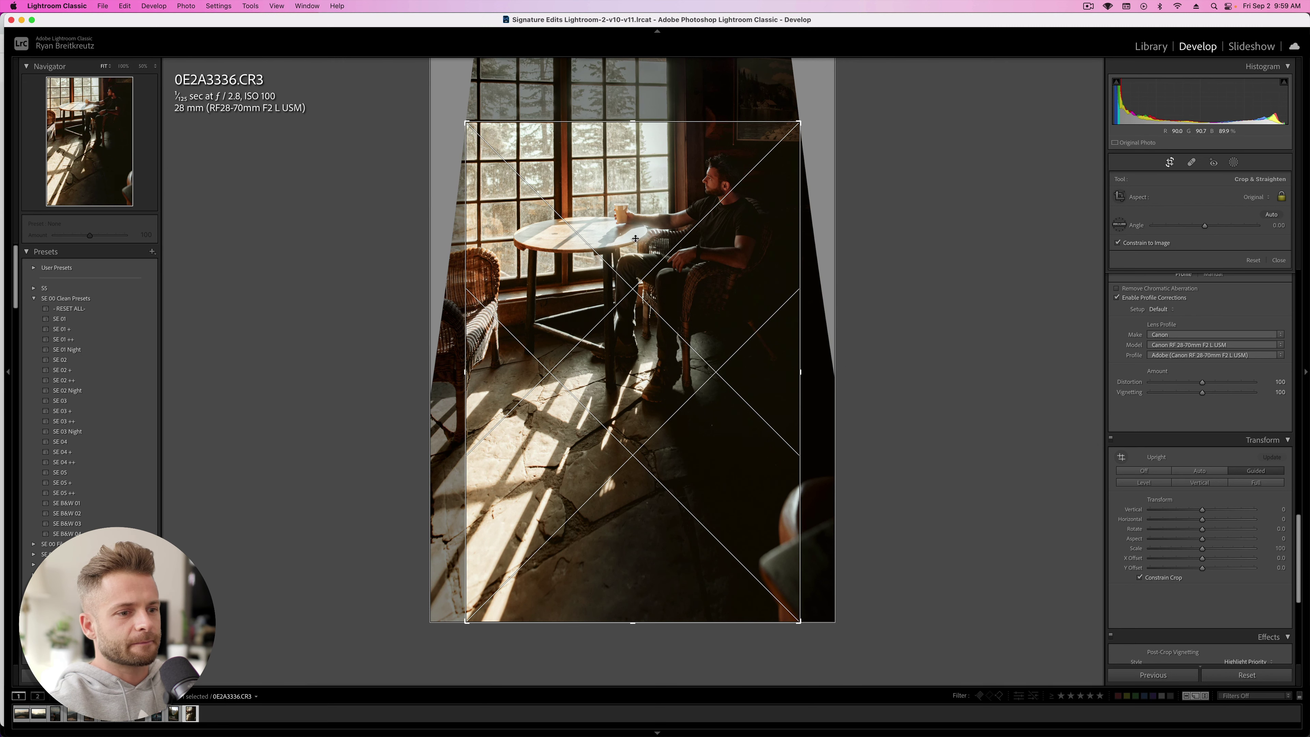
left_click_drag(465, 622, 496, 581)
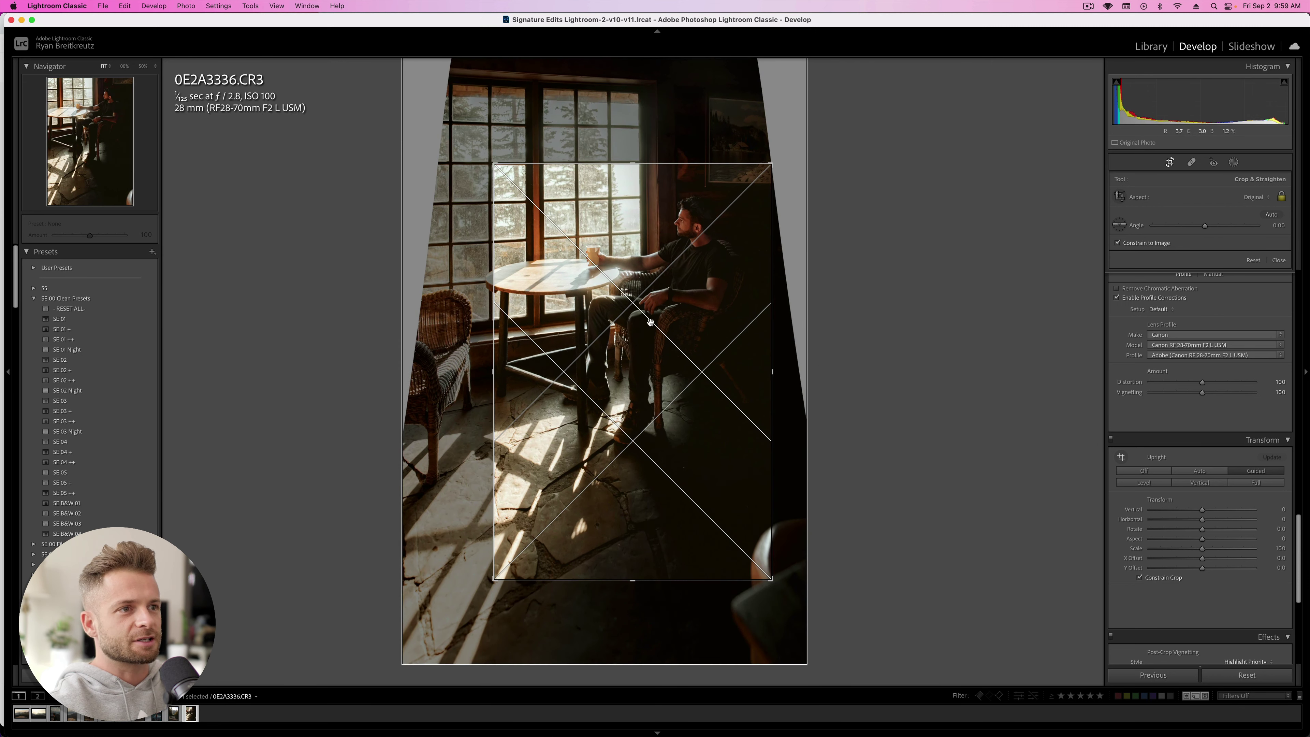
left_click_drag(681, 529, 702, 527)
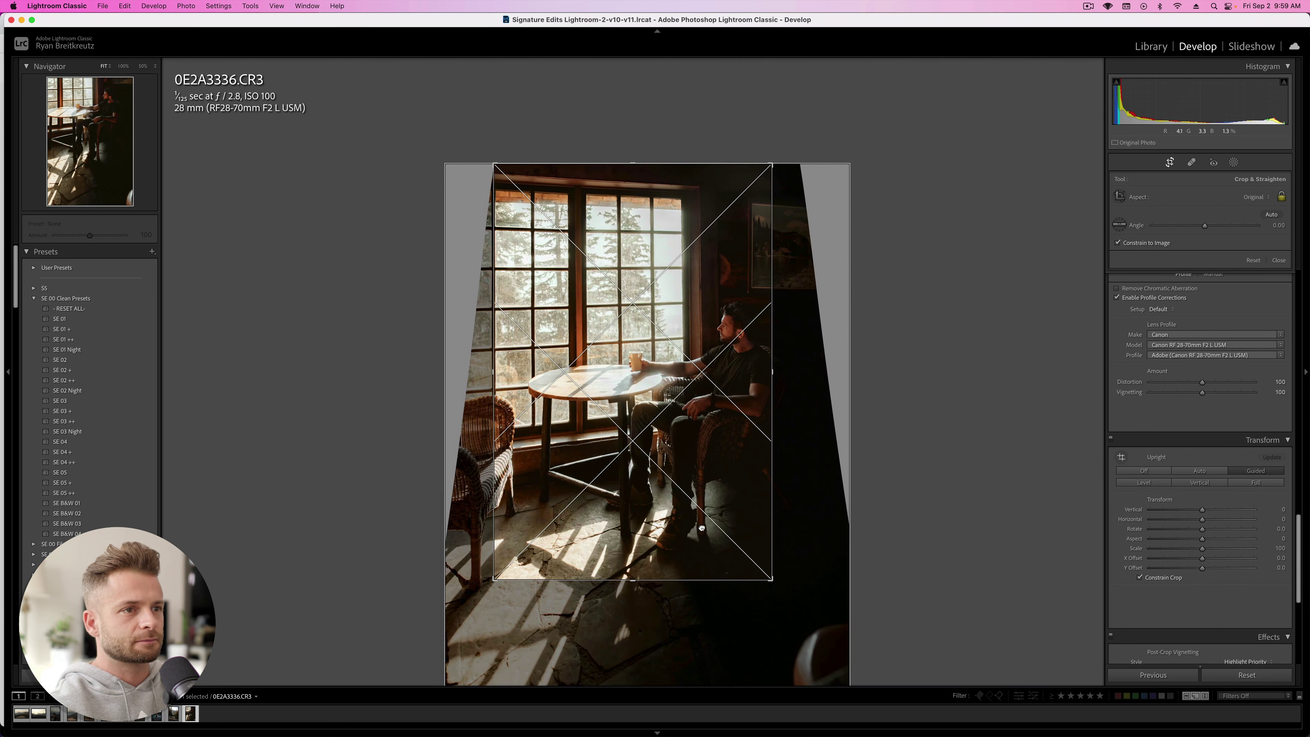
left_click_drag(773, 580, 800, 620)
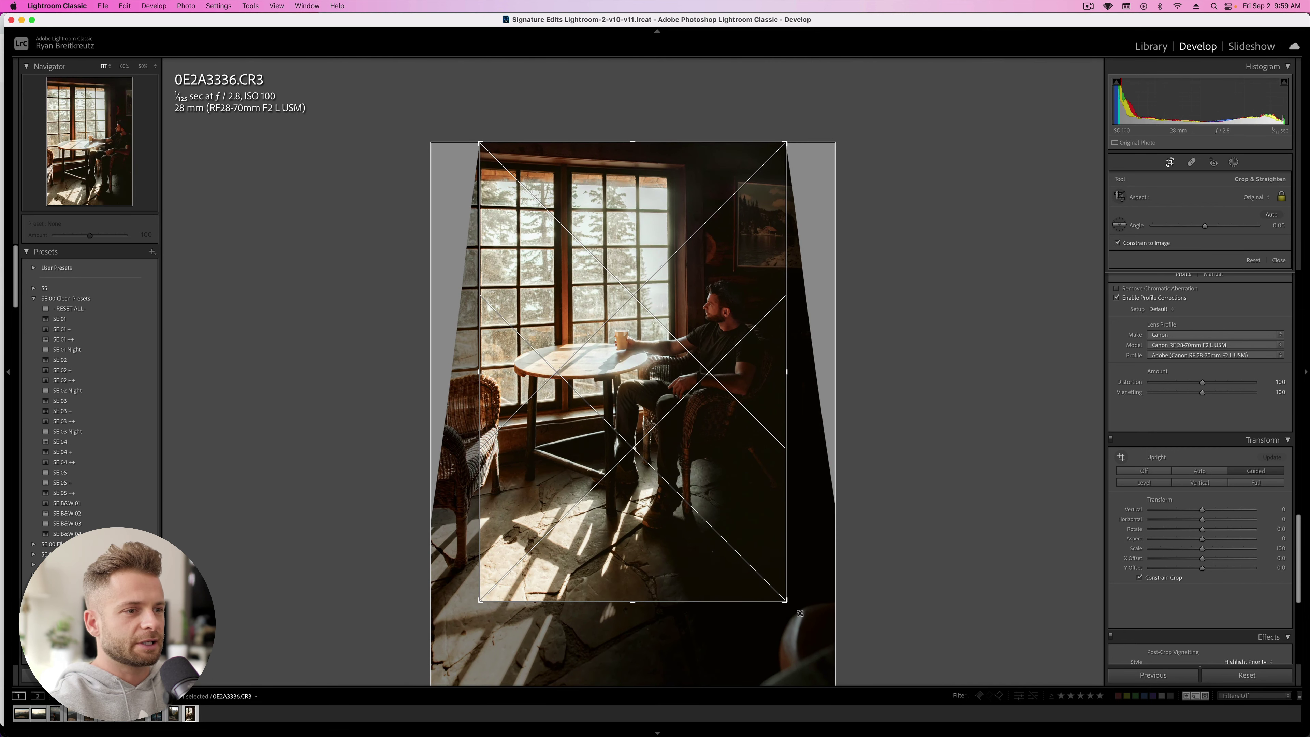
key("Return")
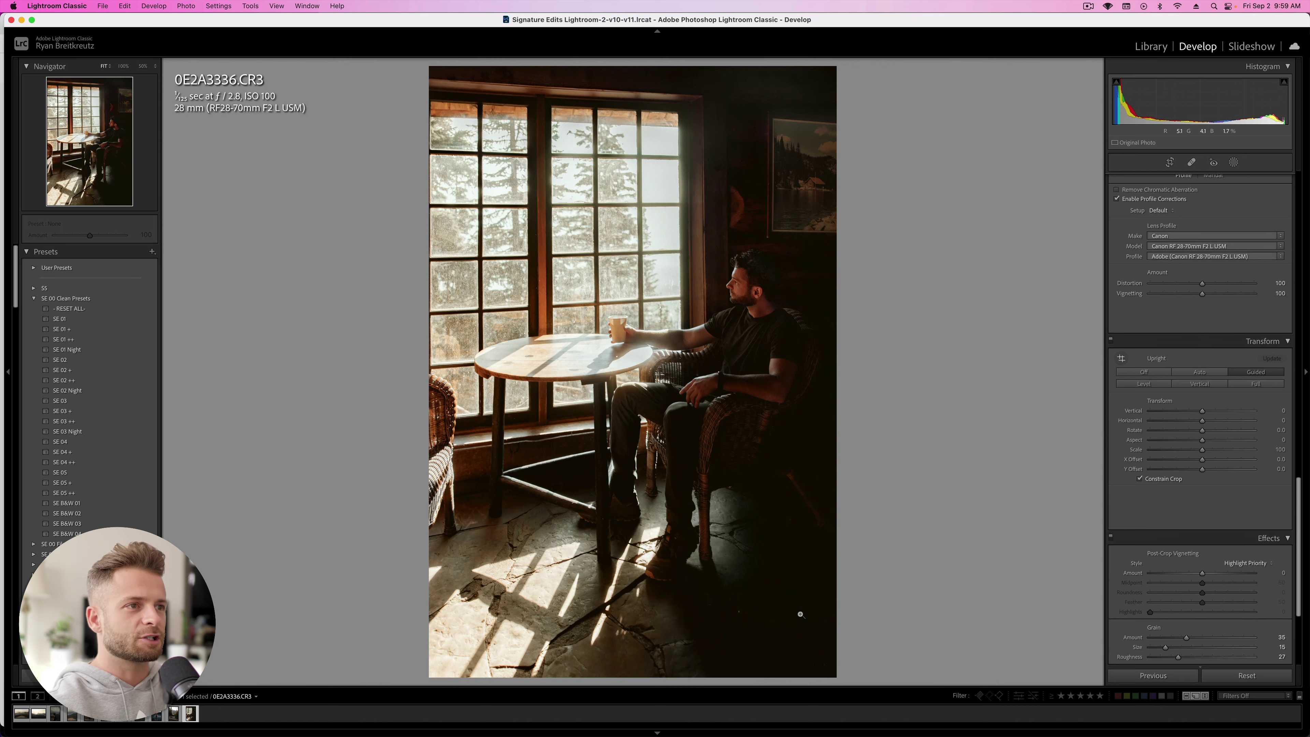
Step: Compare the straightened and cropped photo with its unedited version
key("backslash")
key("backslash")
key("backslash")
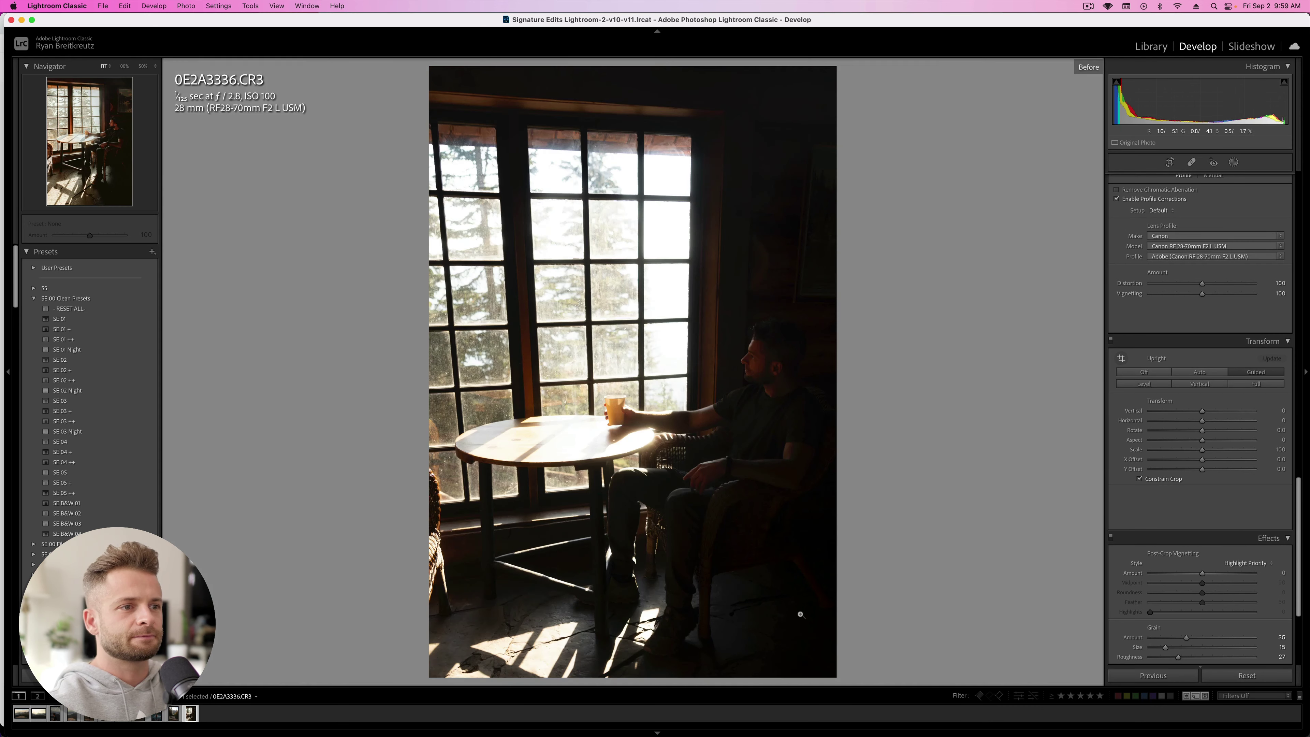
key("backslash")
key("backslash")
key("backslash")
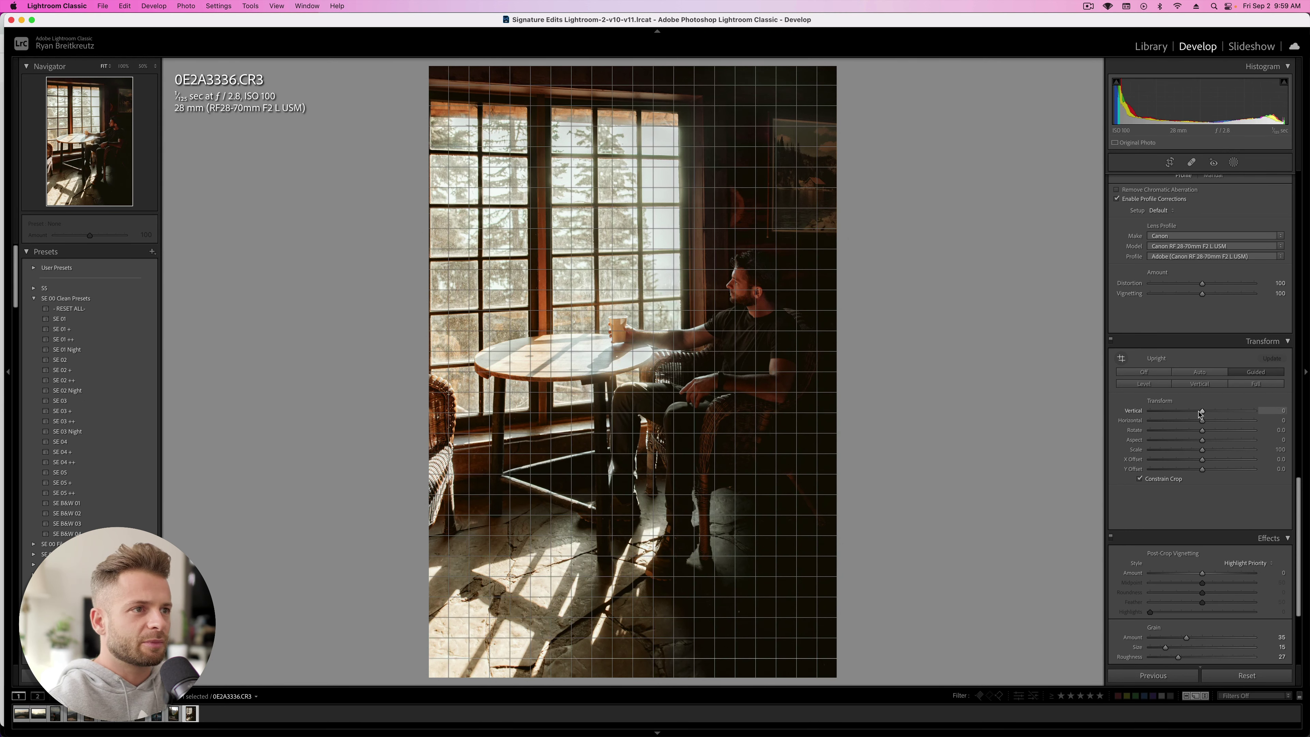
Step: Try a Vertical transform of −12 and check how the crop fits the corrected image
left_click_drag(1199, 413, 1193, 415)
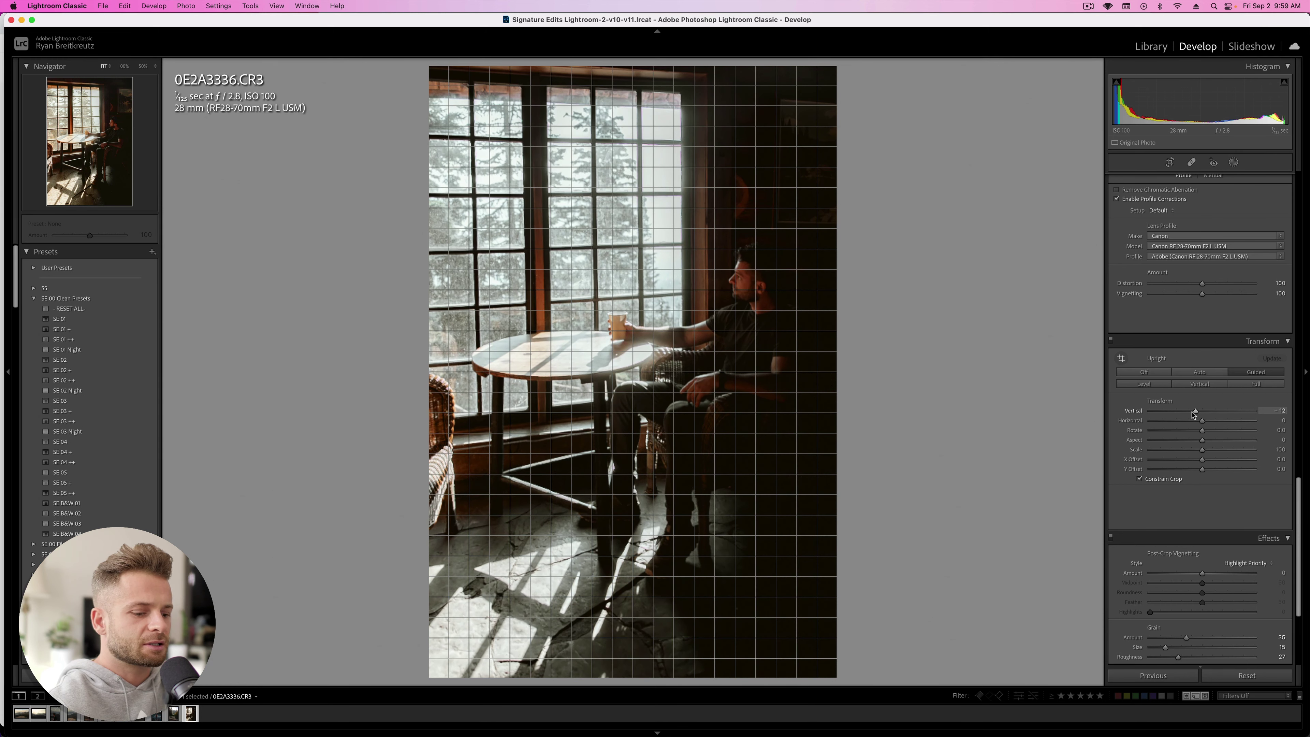
key("r")
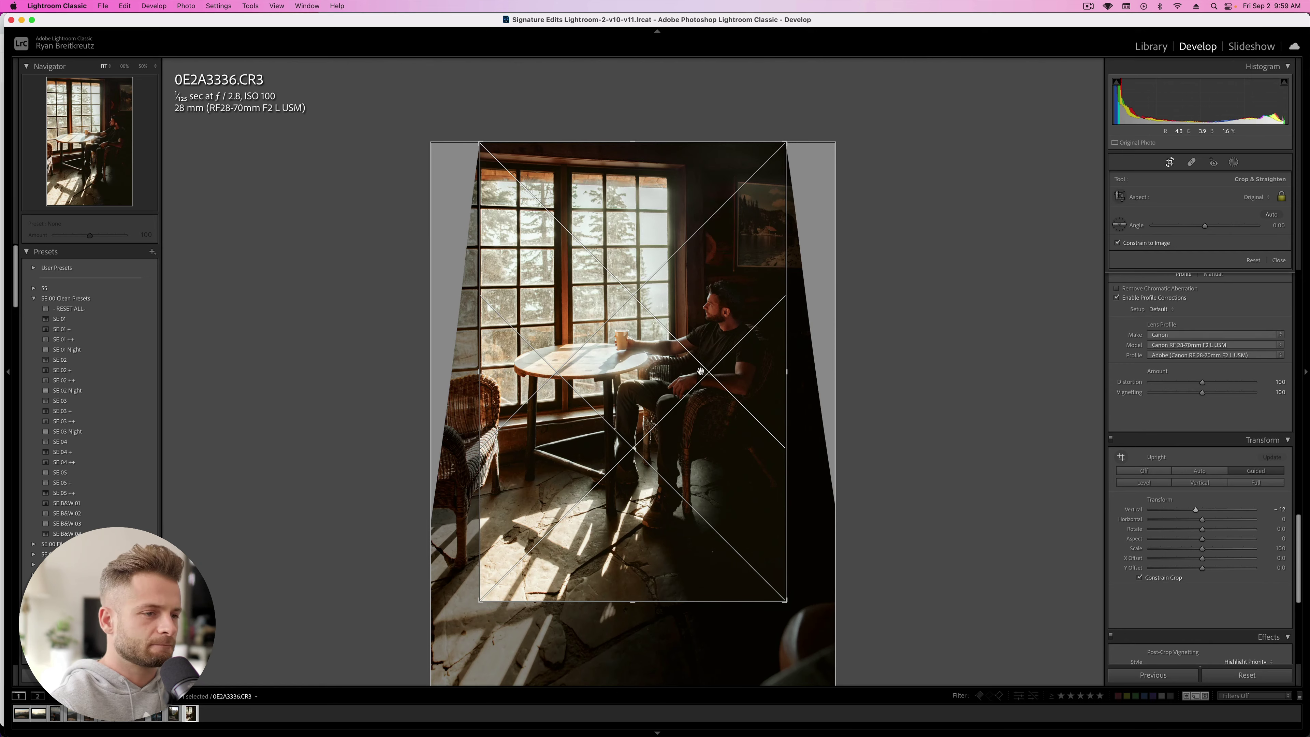
key("r")
key("r")
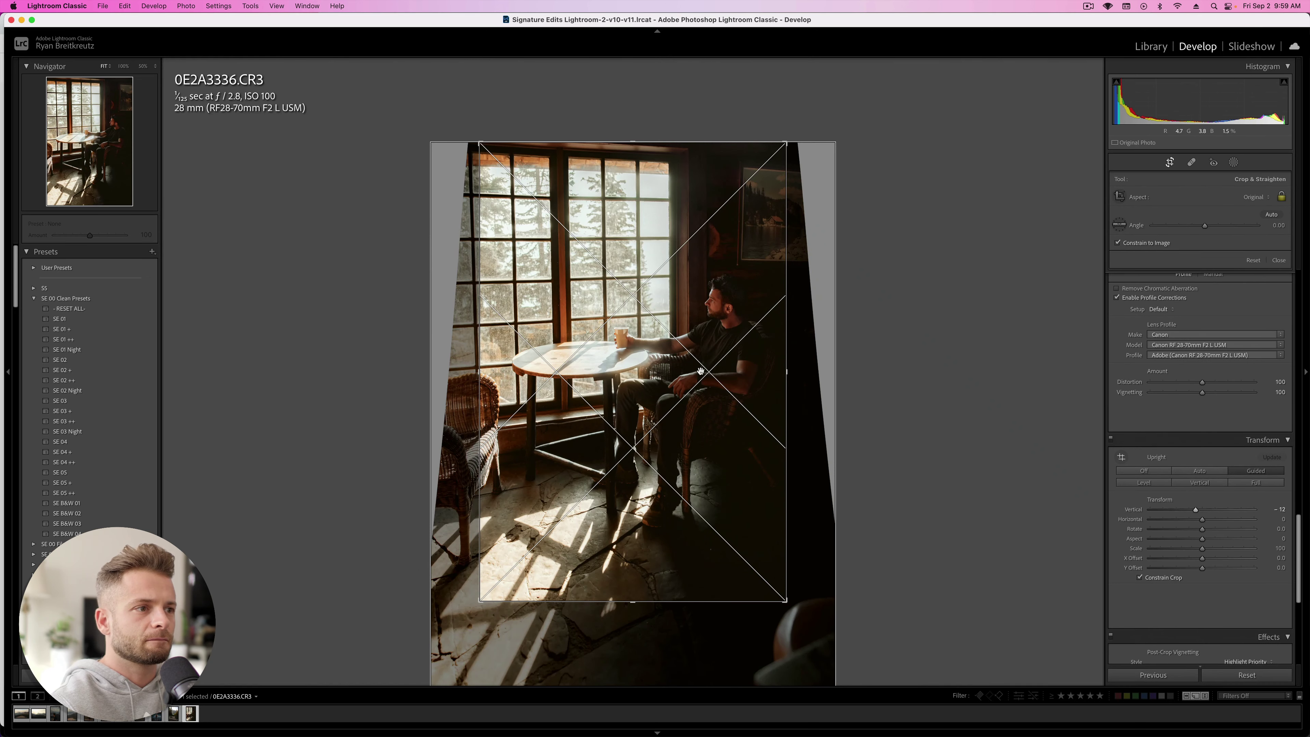
key("r")
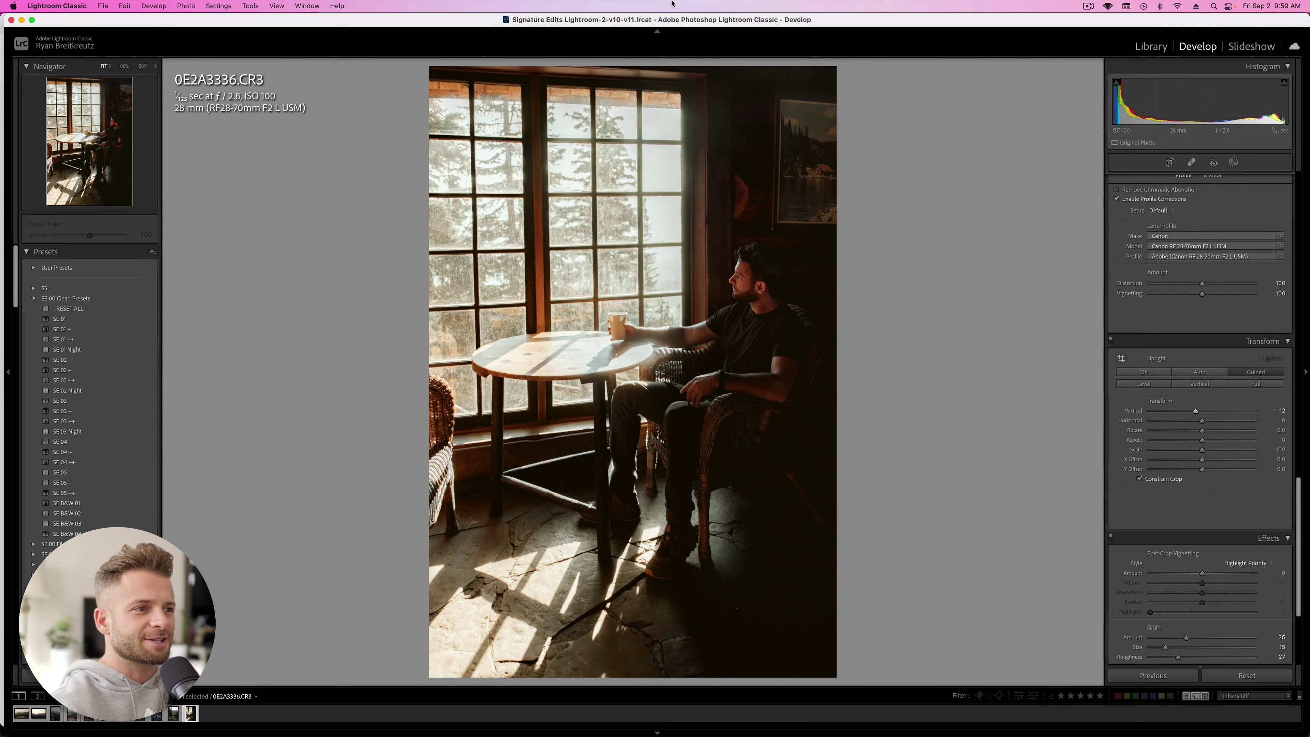
Step: Set the Vertical transform to −8 and confirm the crop
left_click(1202, 414)
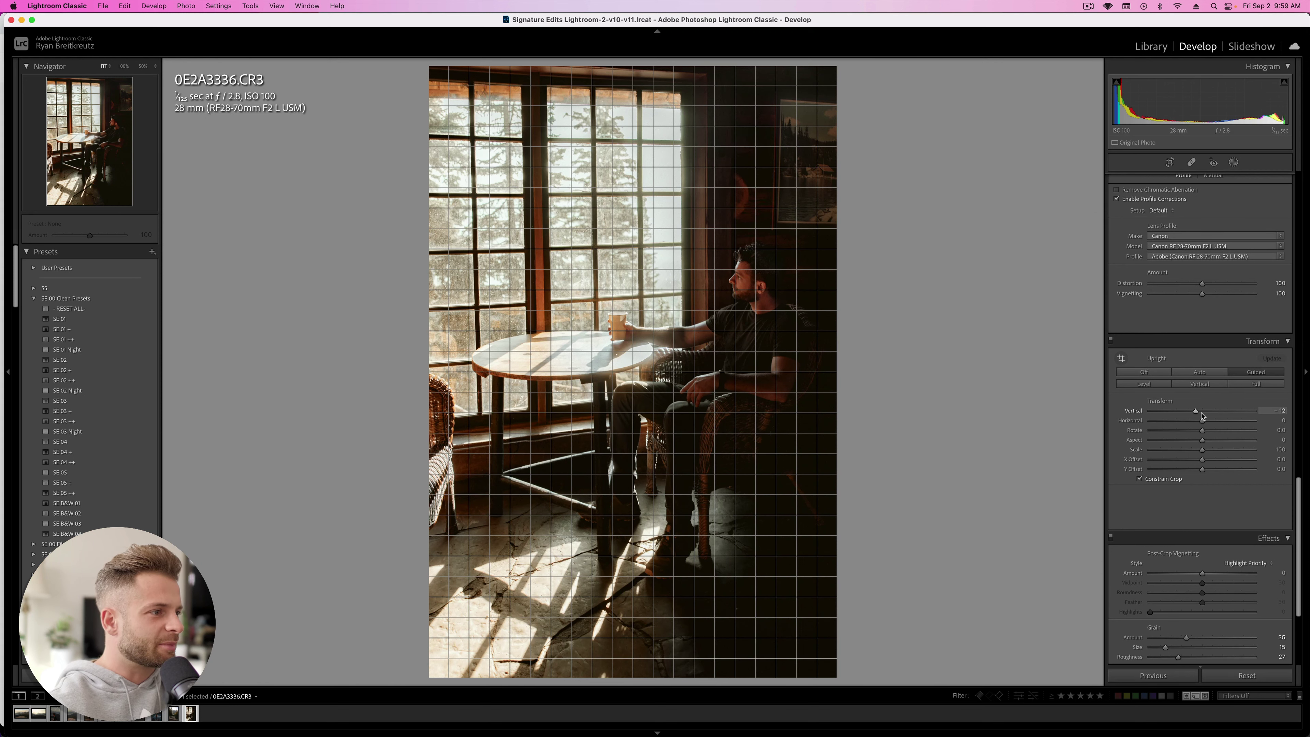
left_click_drag(1196, 413, 1198, 414)
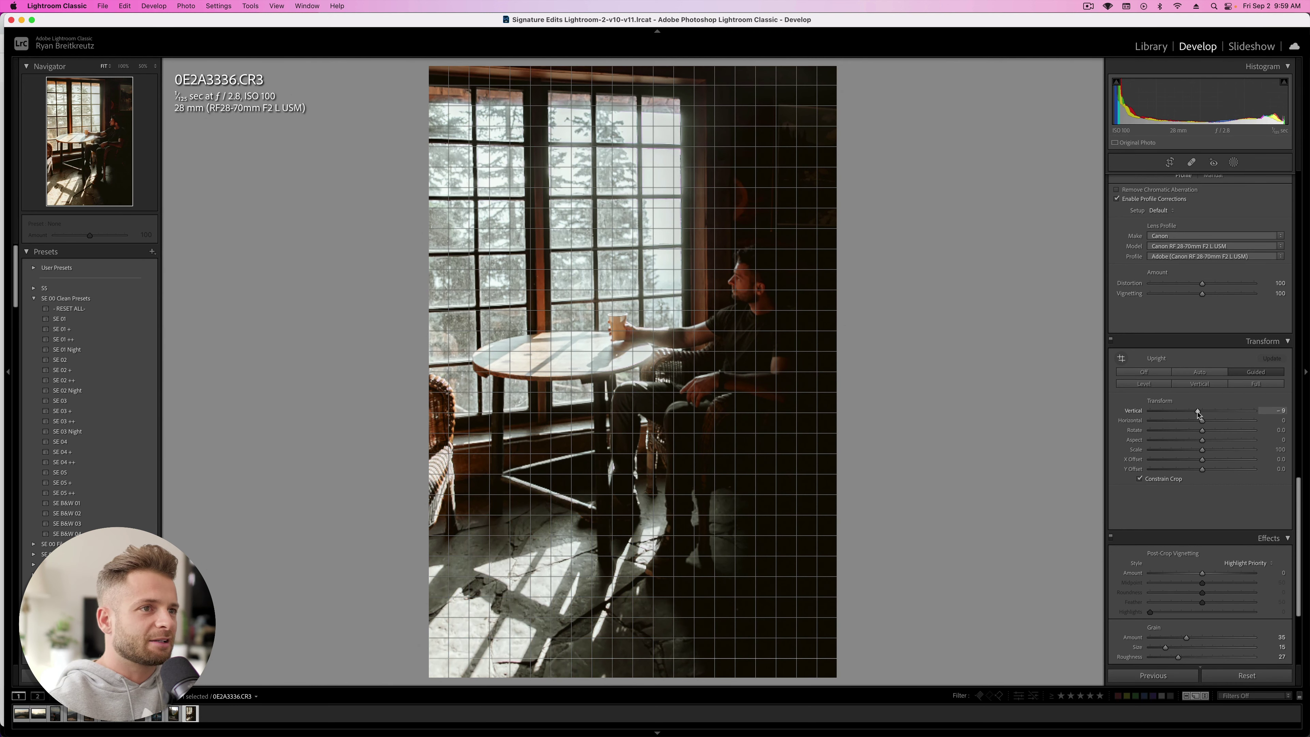
left_click_drag(1198, 412, 1199, 413)
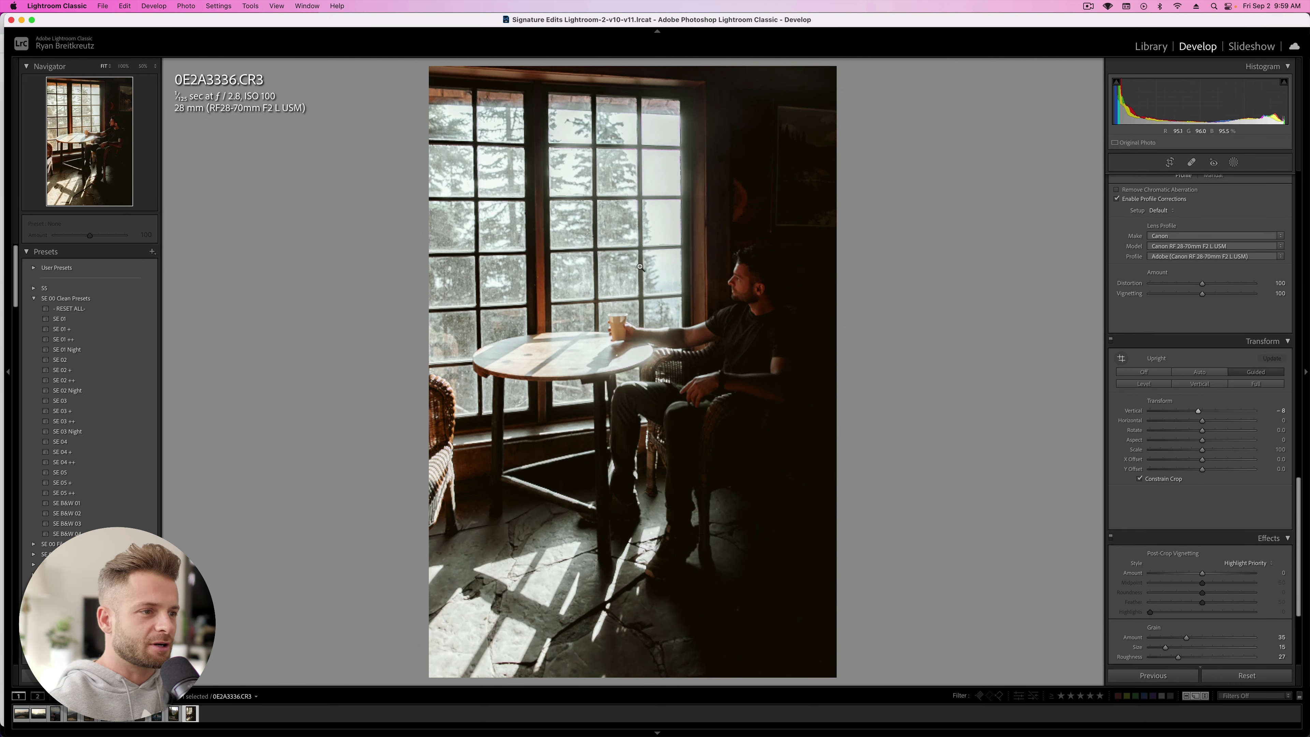
key("r")
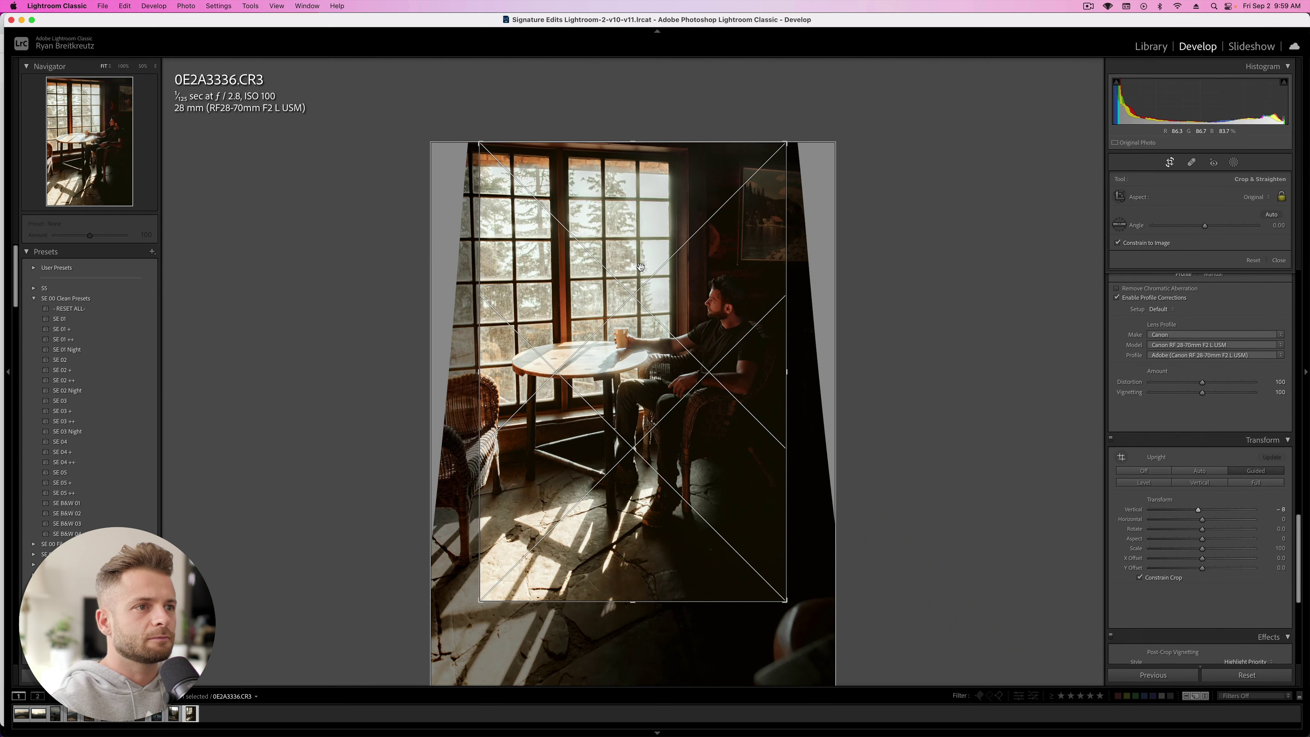
key("Return")
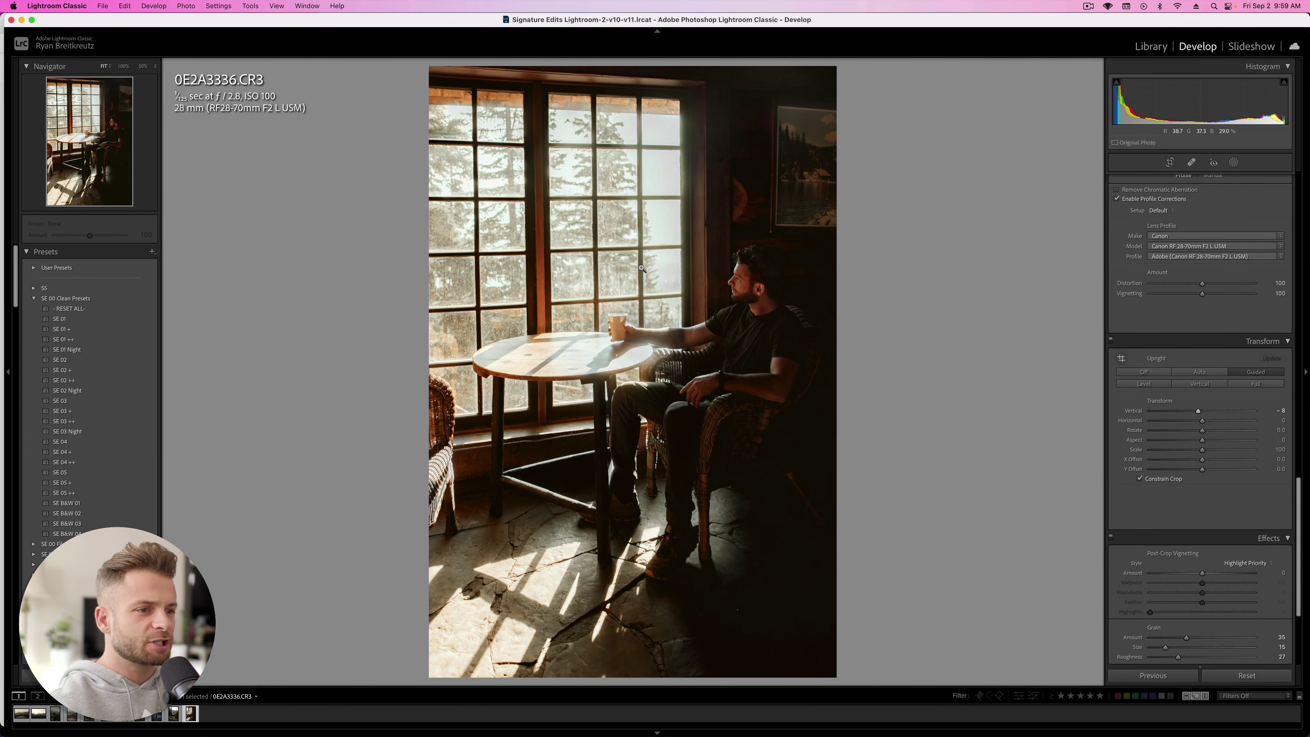
Step: Toggle between the before and after views to review the finished perspective and tones
key("backslash")
key("backslash")
key("backslash")
key("backslash")
key("backslash")
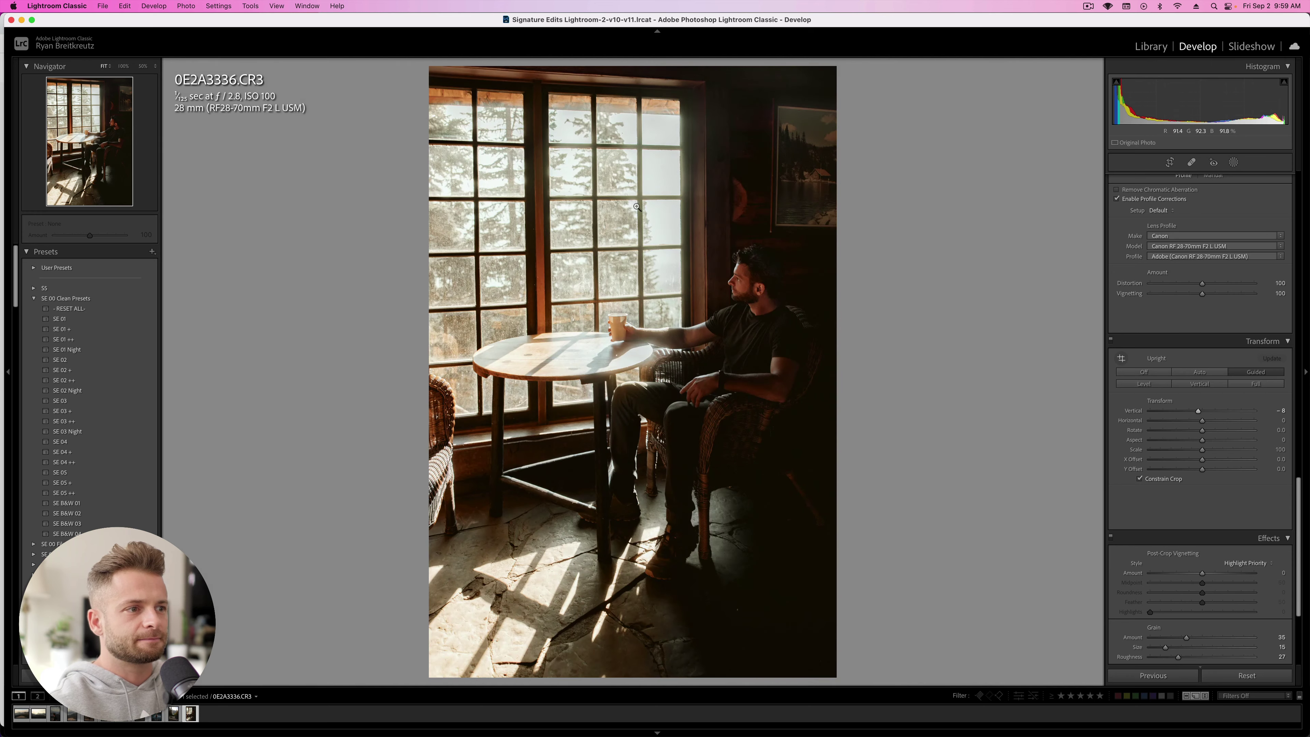
key("backslash")
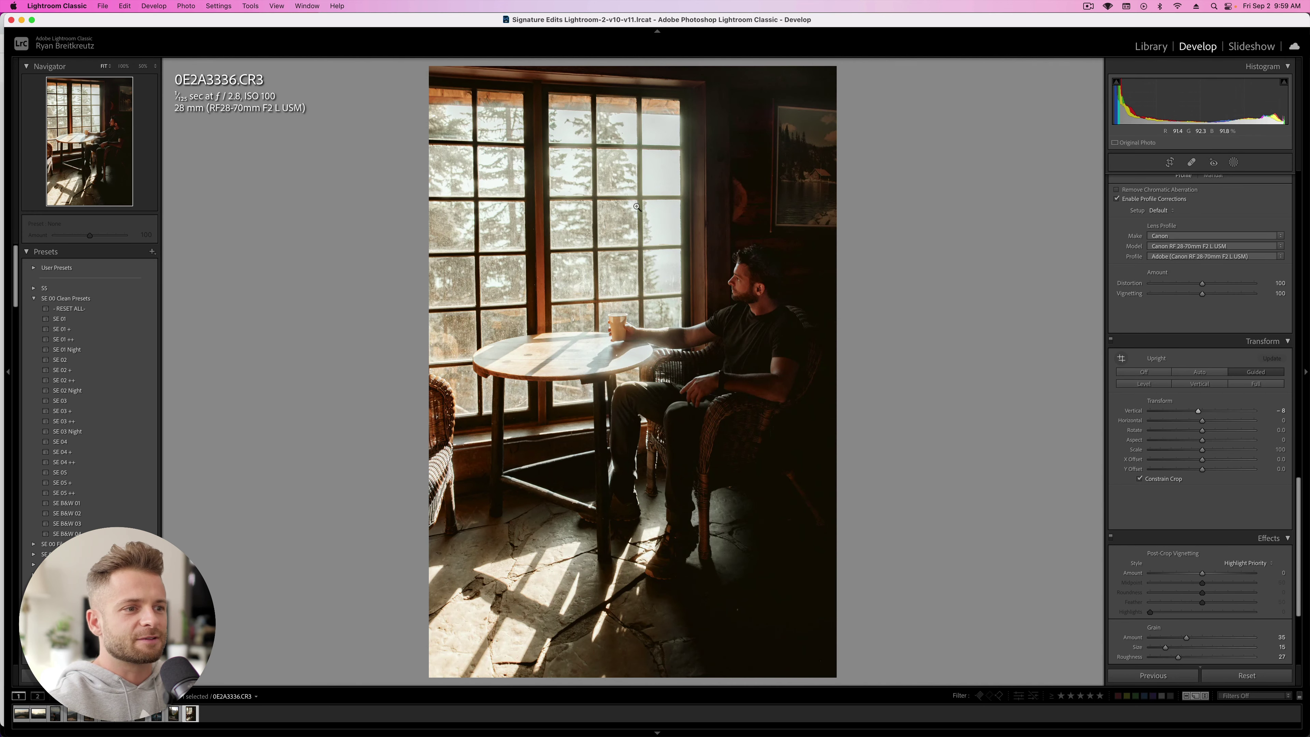
key("backslash")
key("backslash")
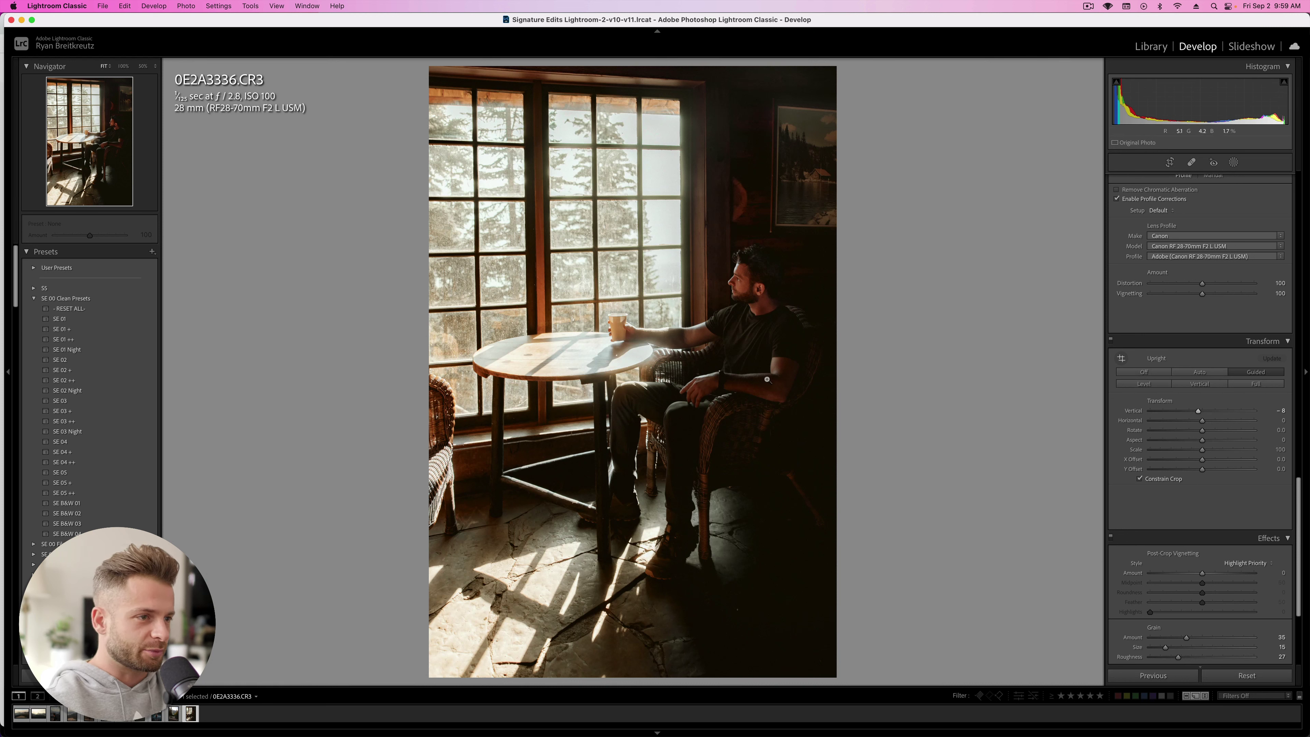
Step: Paint a new size 3 brush mask over the seated man's resting hand and arm
key("k")
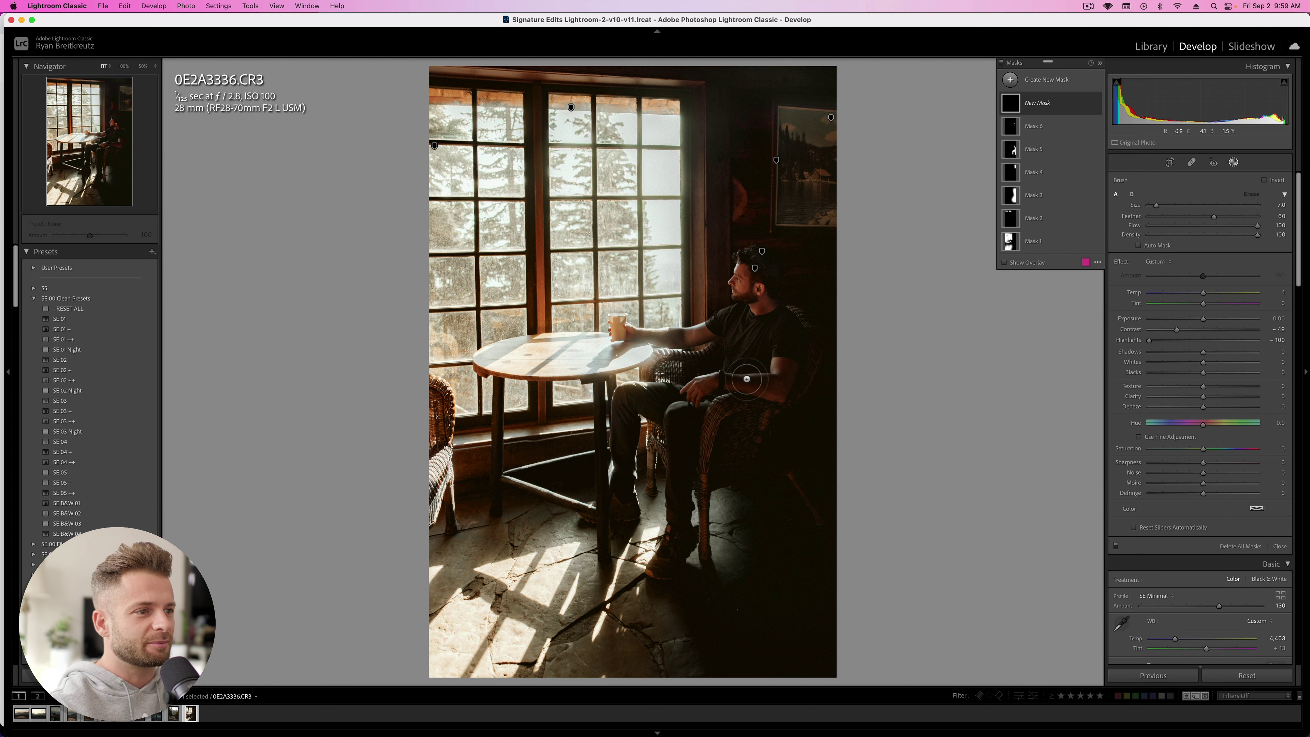
scroll(739, 382, "down", 3)
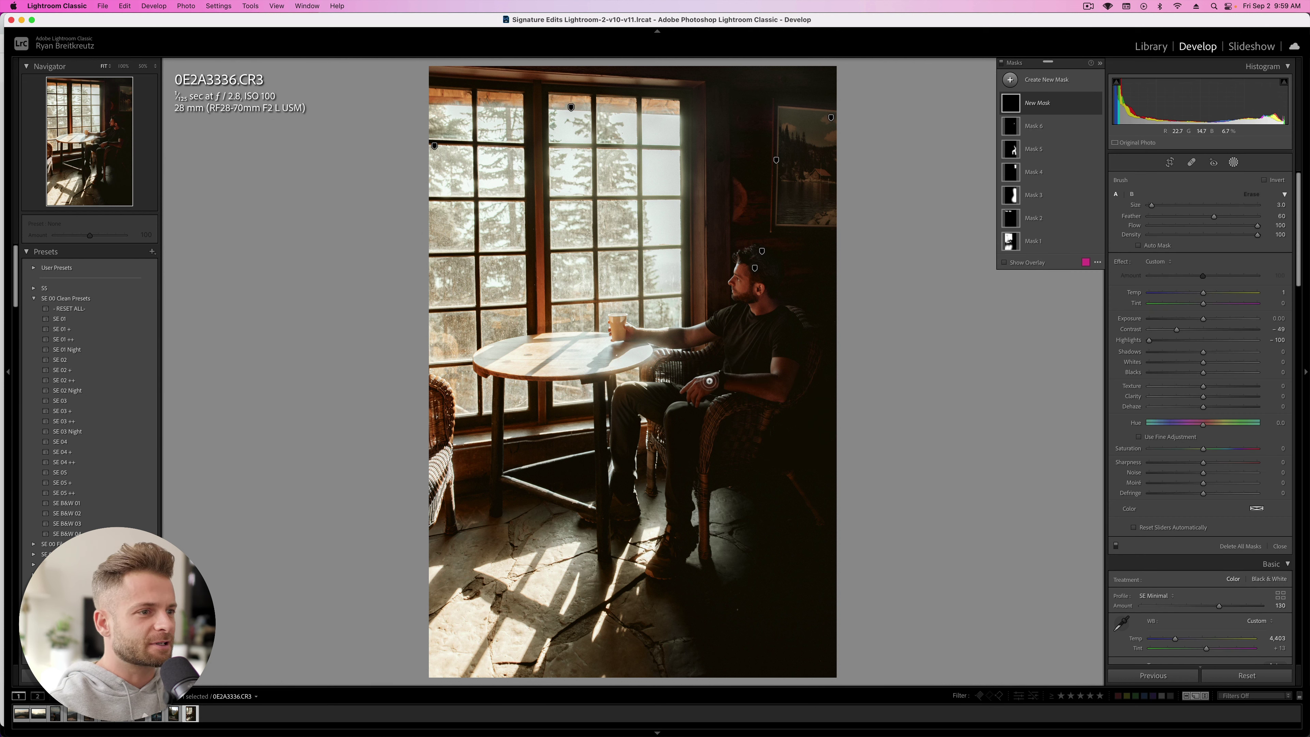
mouse_move(703, 386)
left_mouse_down()
mouse_move(782, 384)
mouse_move(733, 384)
mouse_move(779, 394)
mouse_move(785, 372)
mouse_move(812, 368)
left_mouse_up()
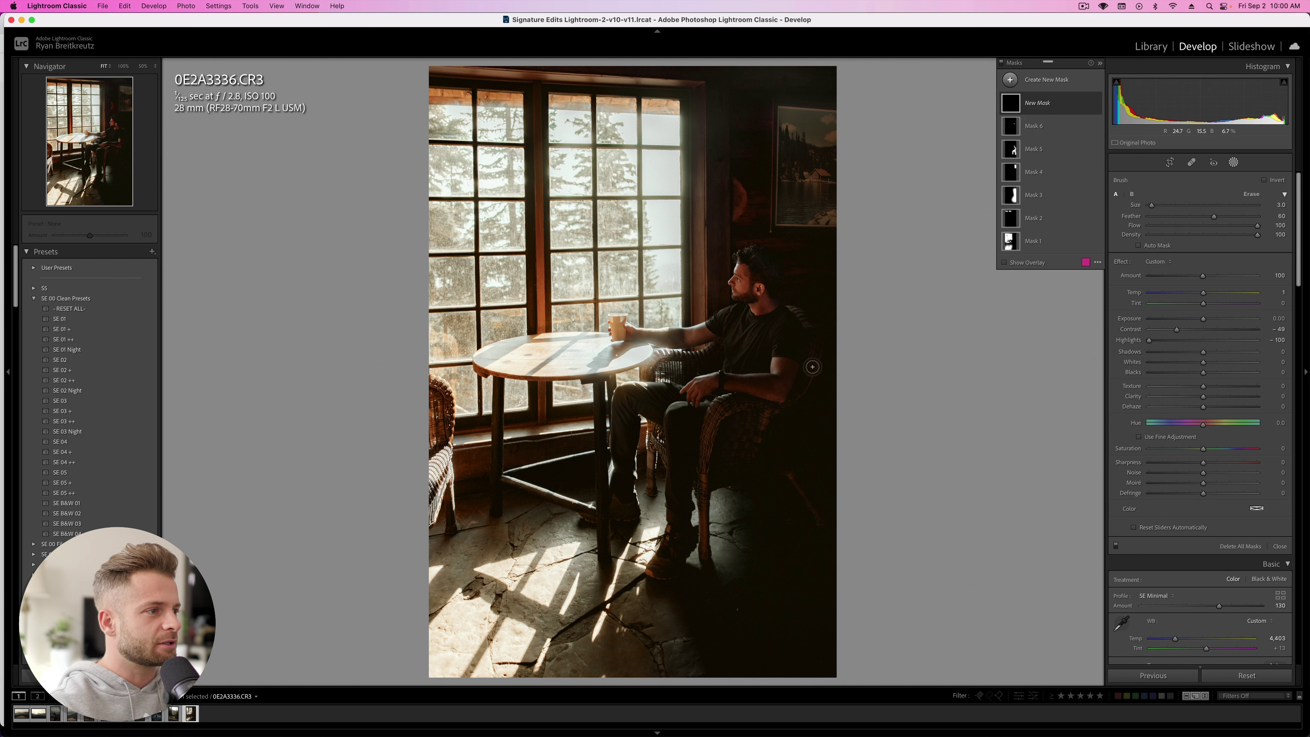
Step: Reset the arm mask's Highlights to 0 and set its Temp to −4
double_click(1155, 340)
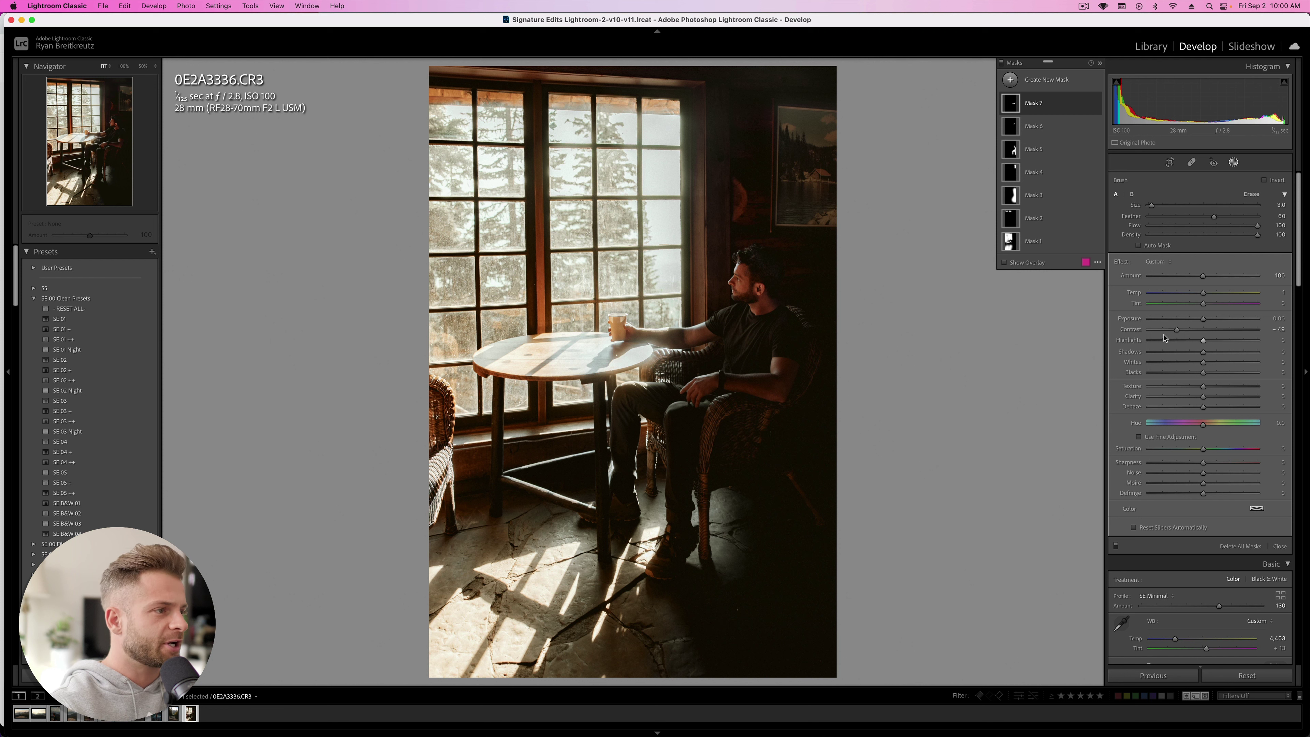
left_click(1198, 320)
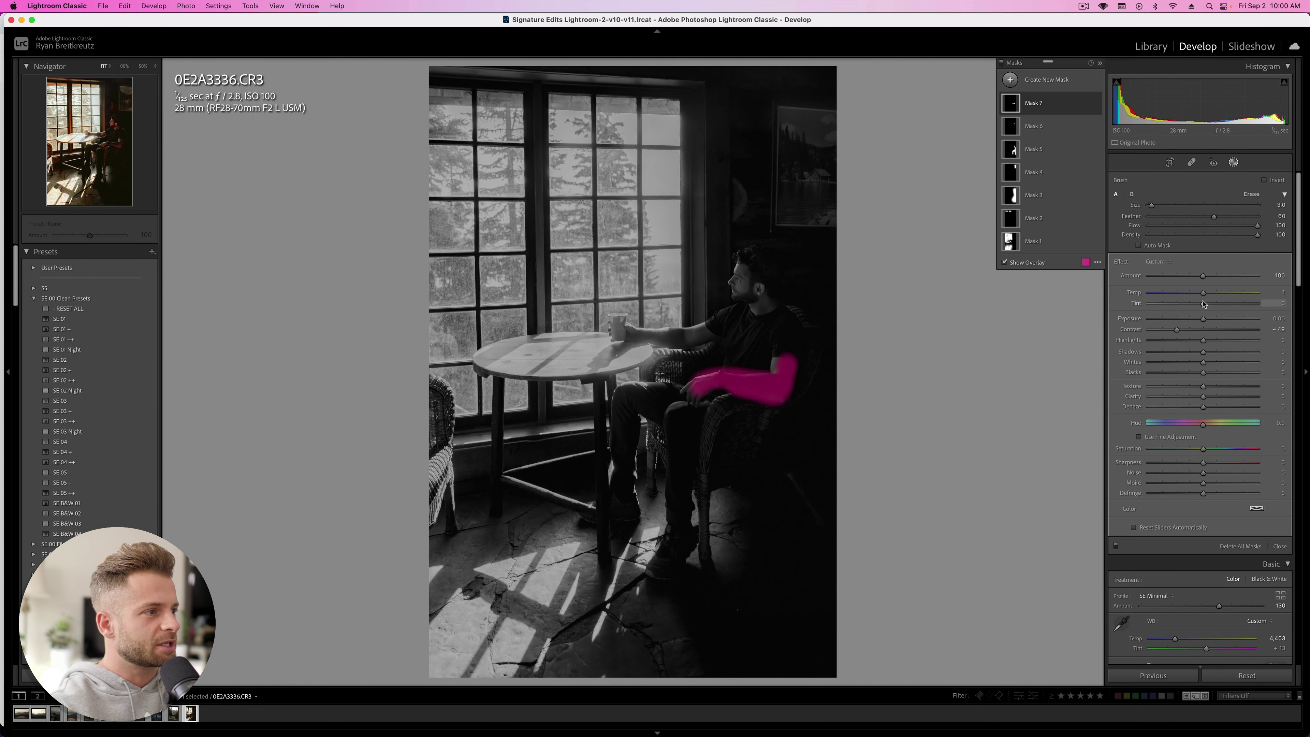
left_click_drag(1203, 293, 1201, 296)
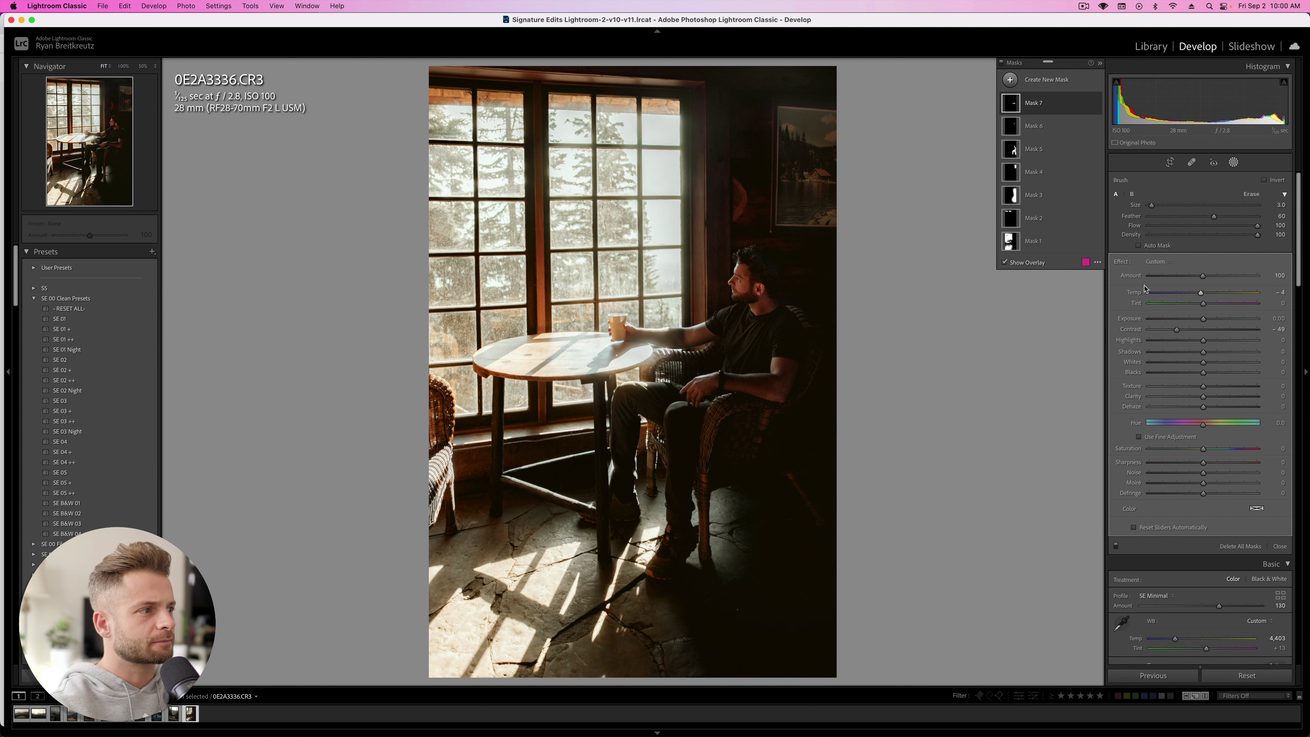
key("o")
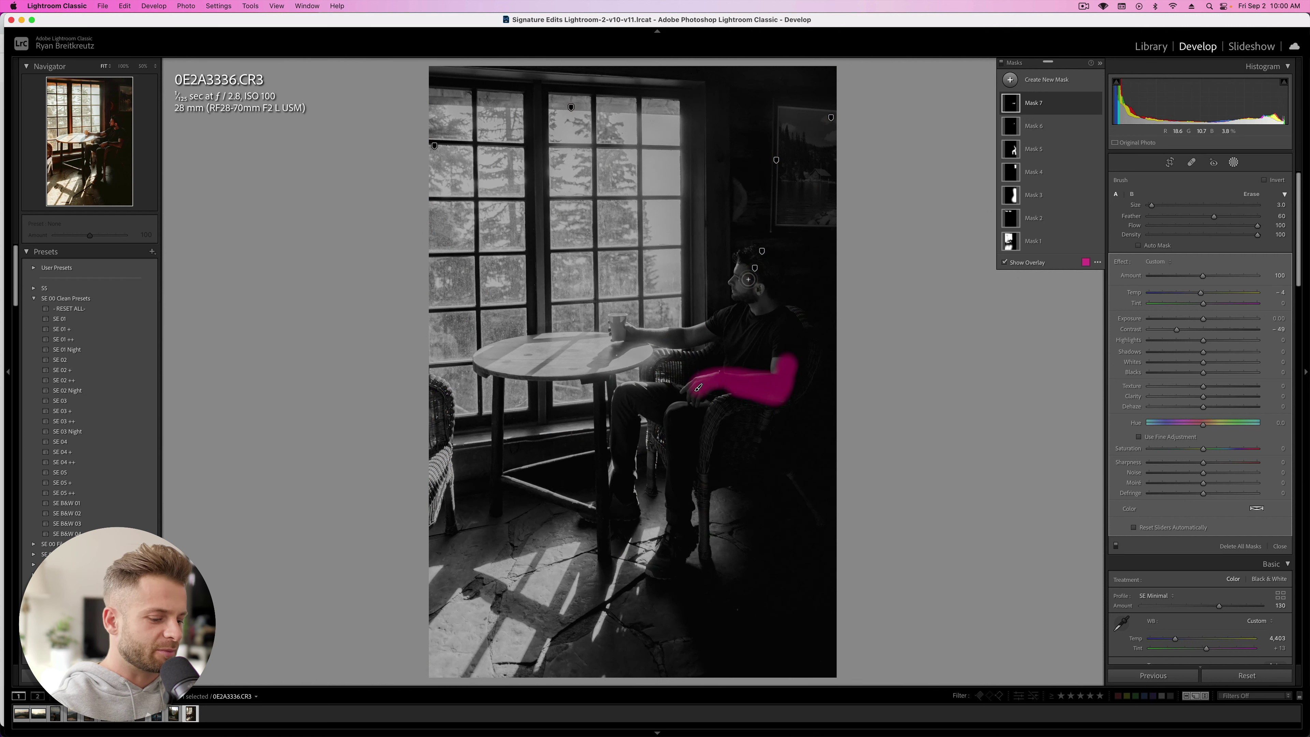
Step: Paint a new brush mask over the man's face and neck with Contrast −20 and Temp −6
key("k")
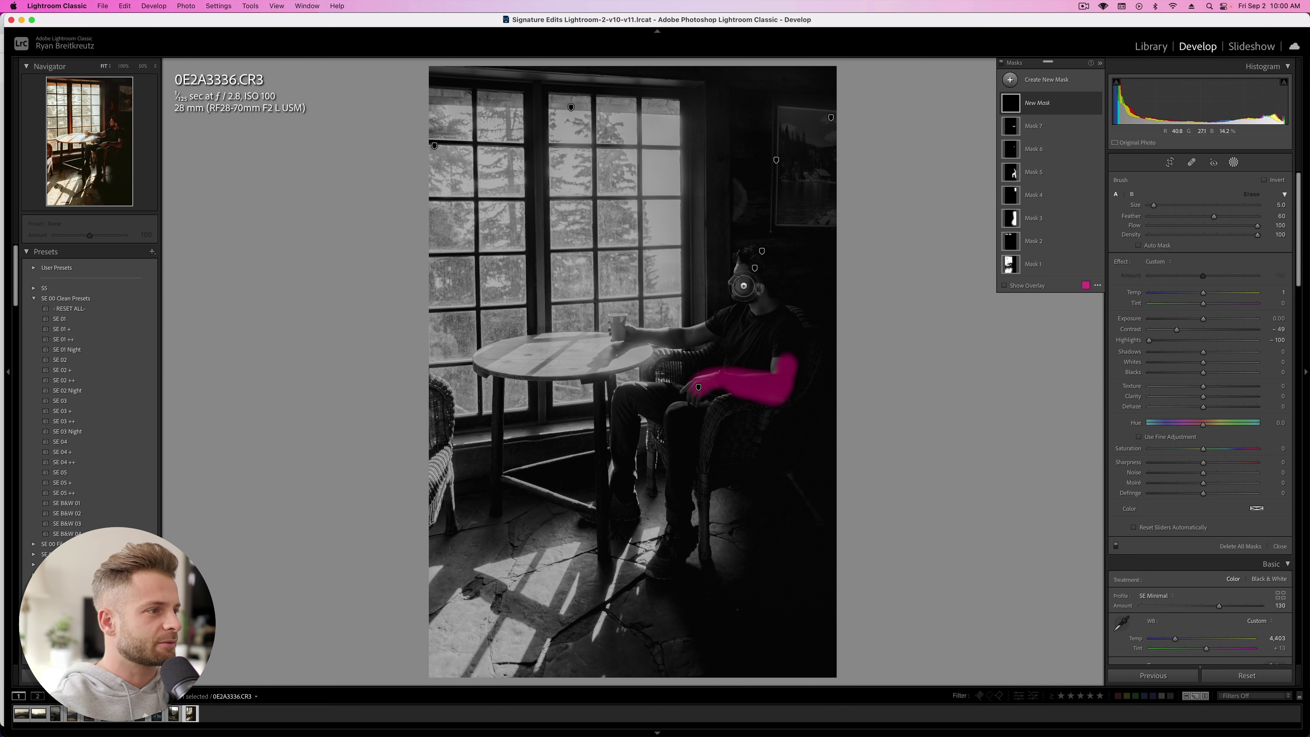
key("o")
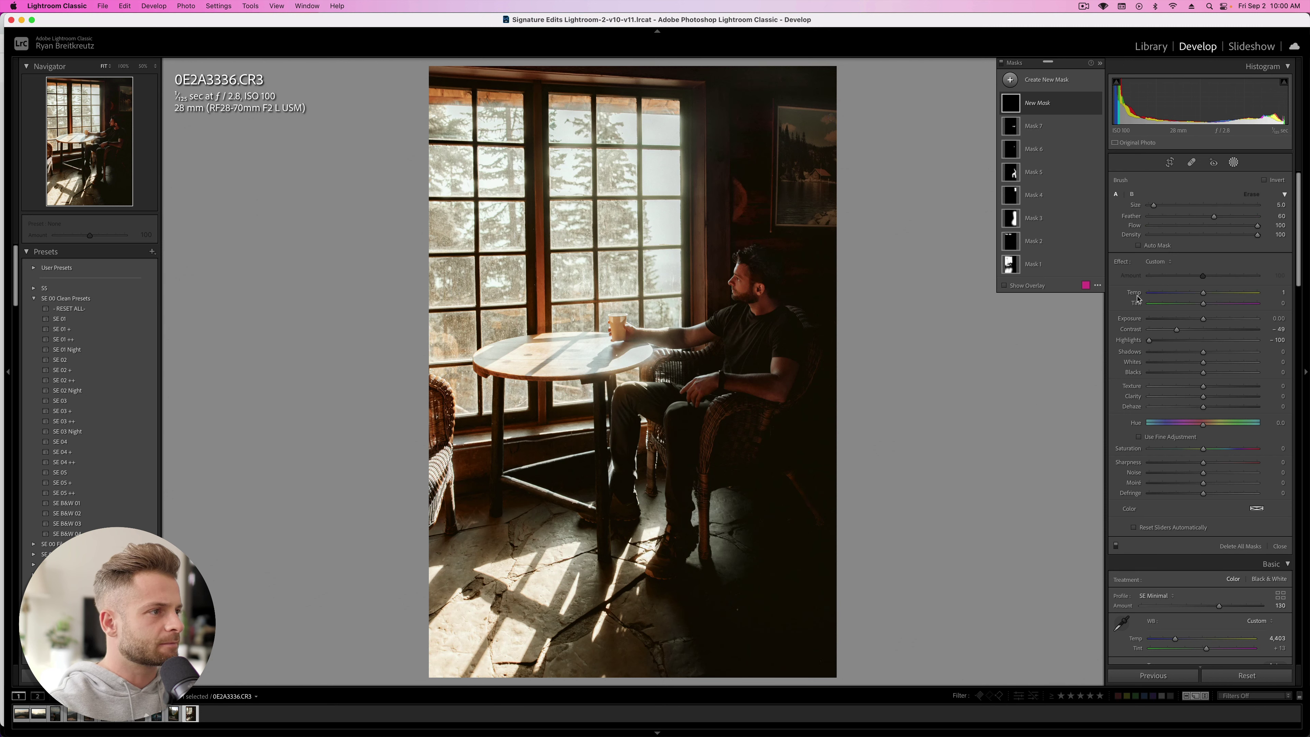
left_click(1121, 263, "alt")
left_click_drag(1202, 330, 1199, 292)
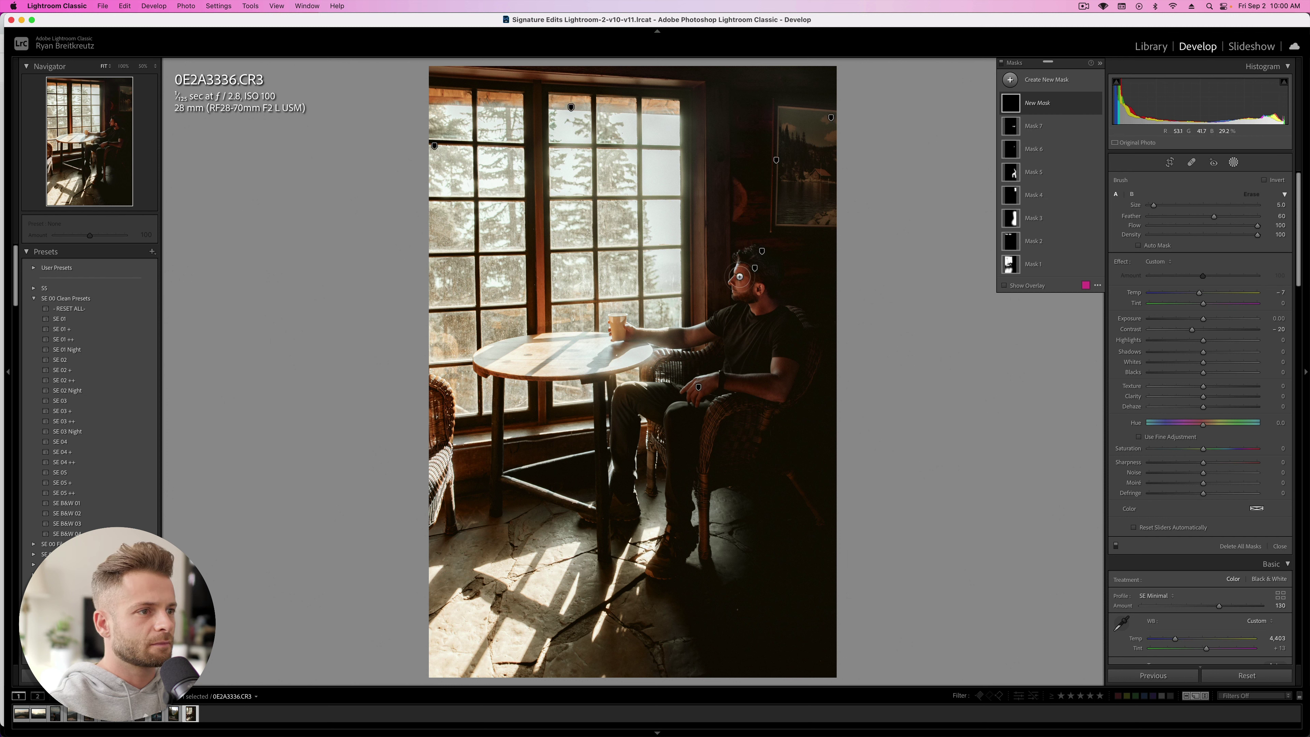
left_click_drag(740, 275, 773, 310)
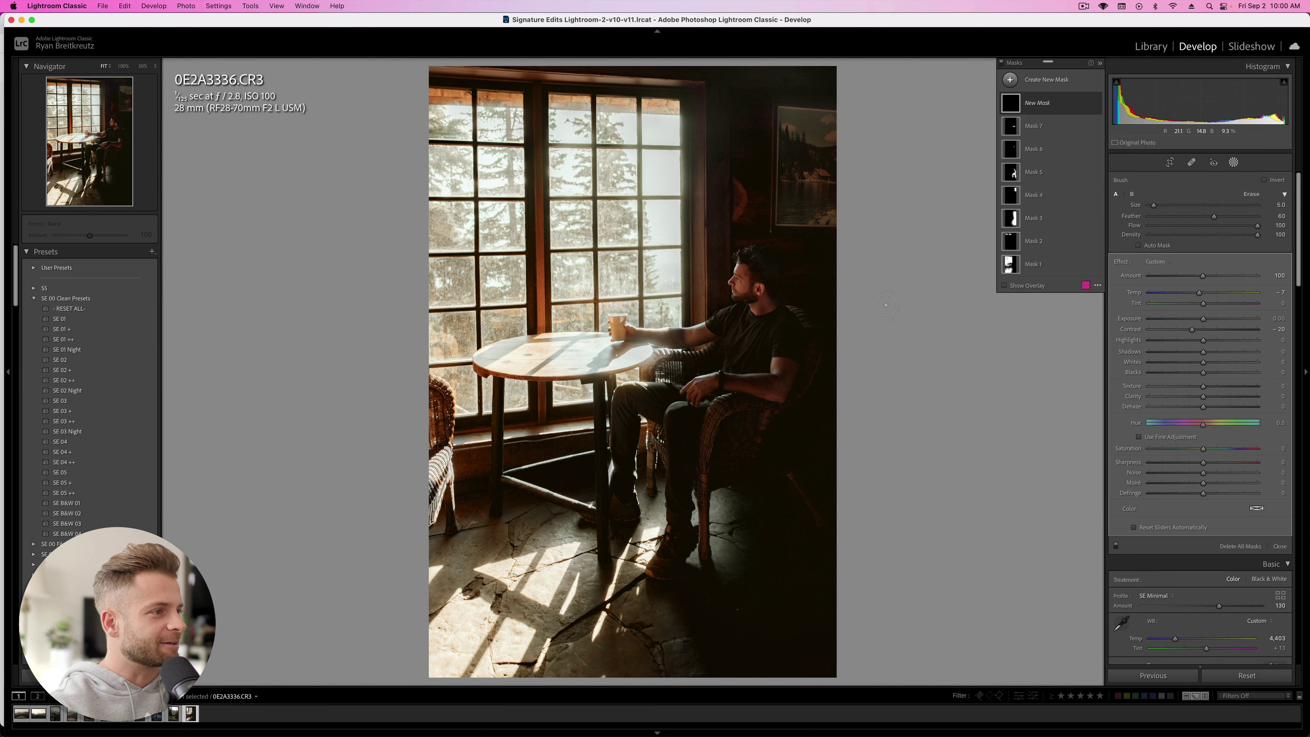
left_click_drag(1199, 293, 1200, 295)
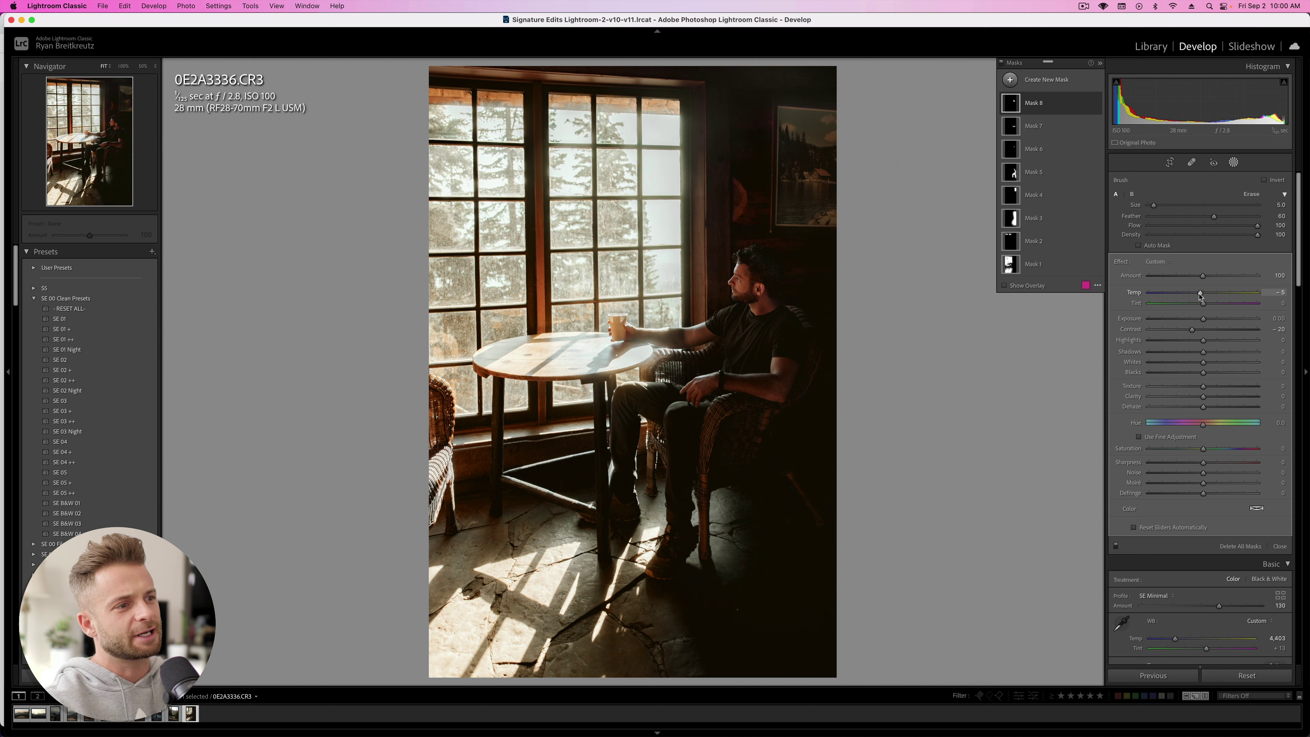
Step: Brighten the existing arm mask with Highlights 100, Exposure 0.09 and Whites 37
key("k")
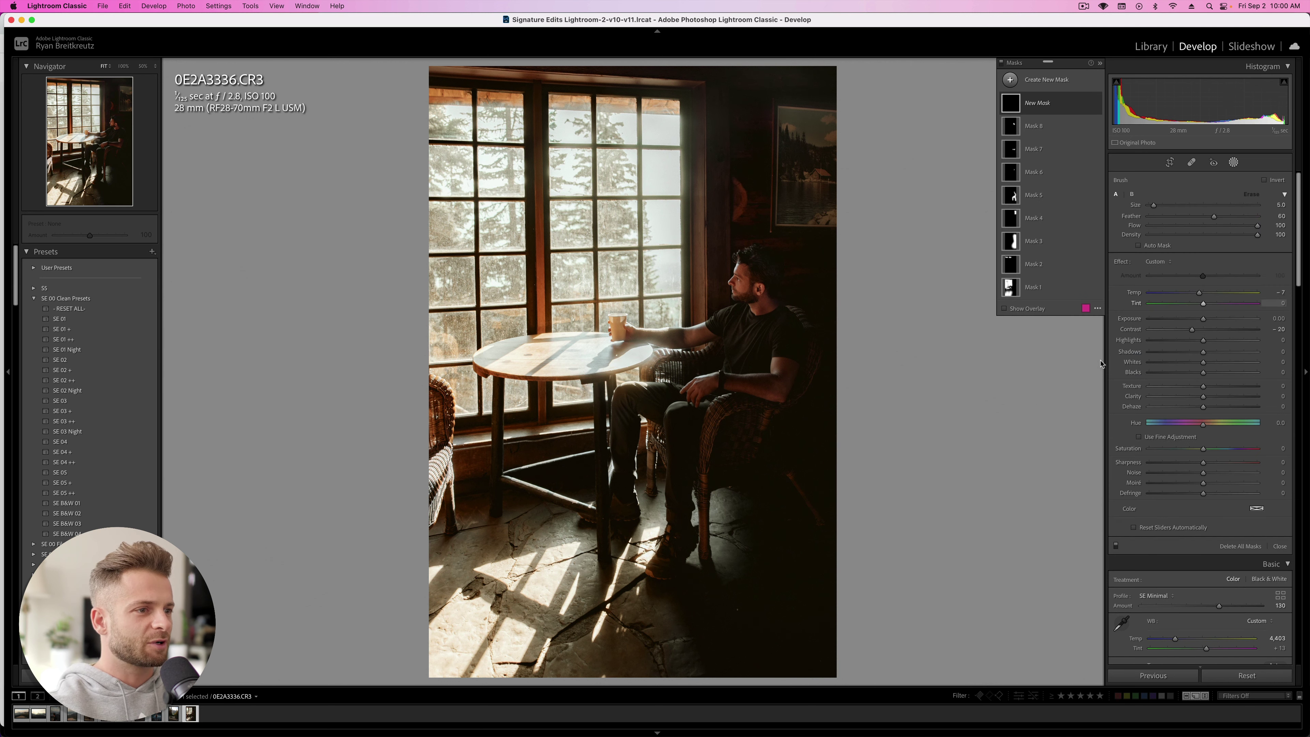
left_click(698, 388)
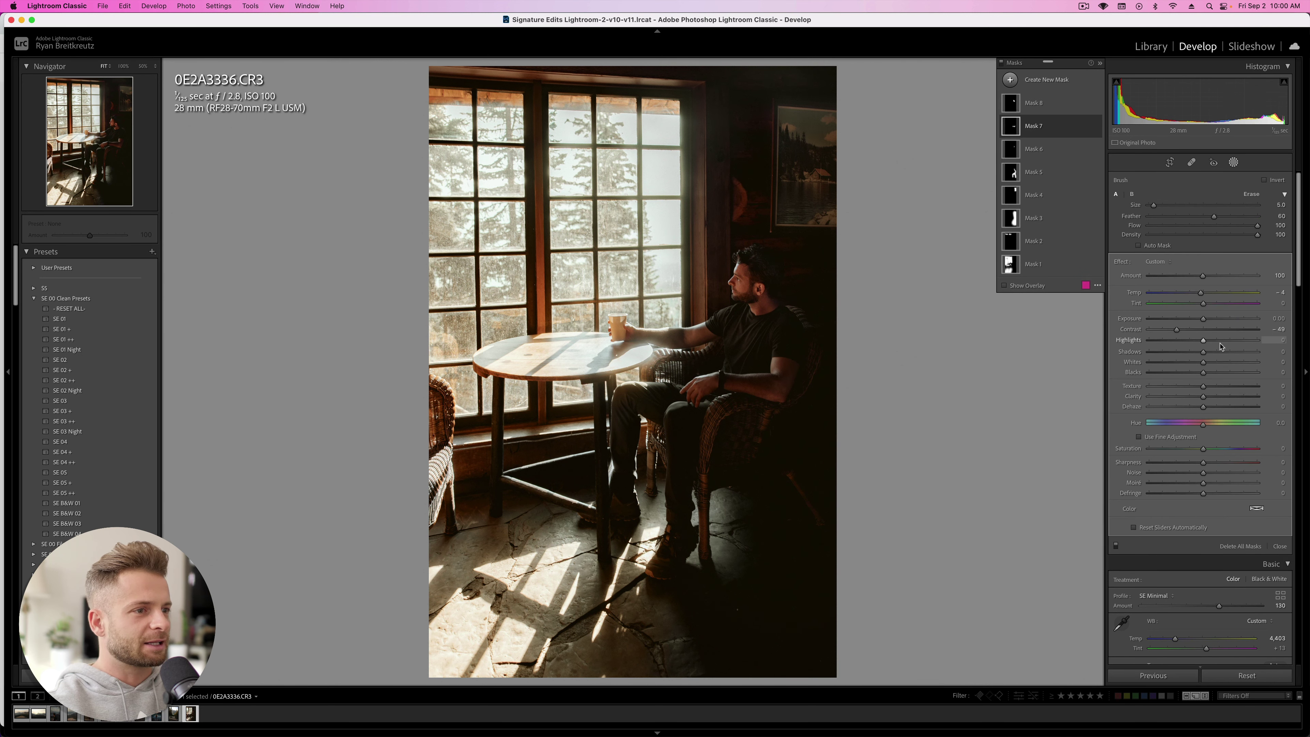
left_click_drag(1222, 345, 1279, 351)
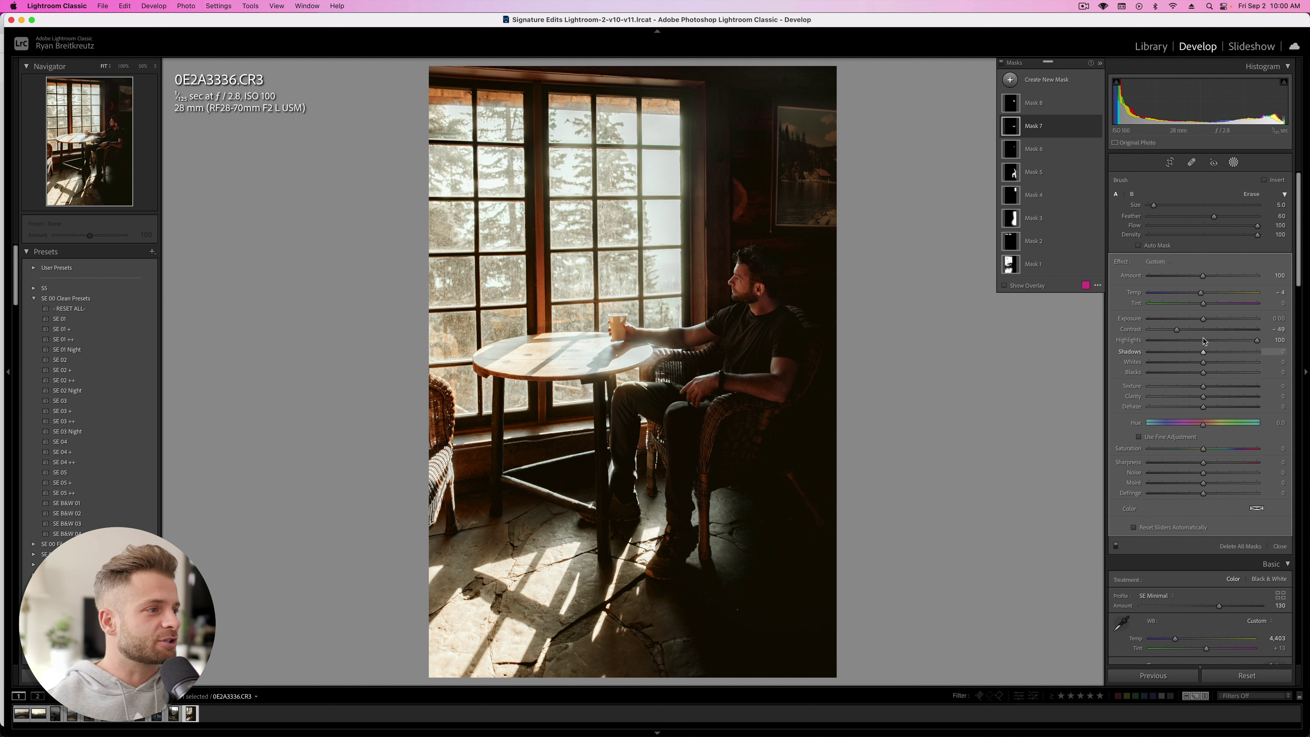
left_click_drag(1203, 318, 1212, 363)
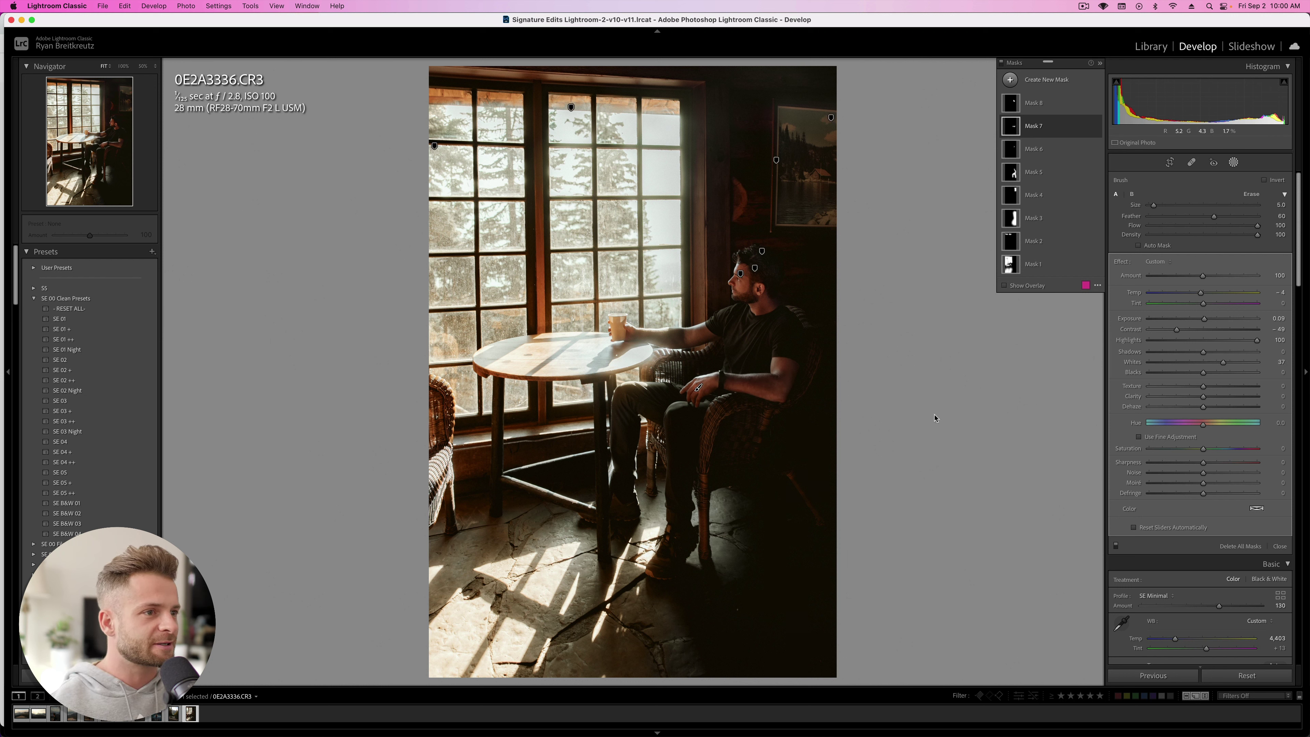
Step: Reset the face mask's Contrast to 0 and set its Shadows to −4
left_click(741, 273)
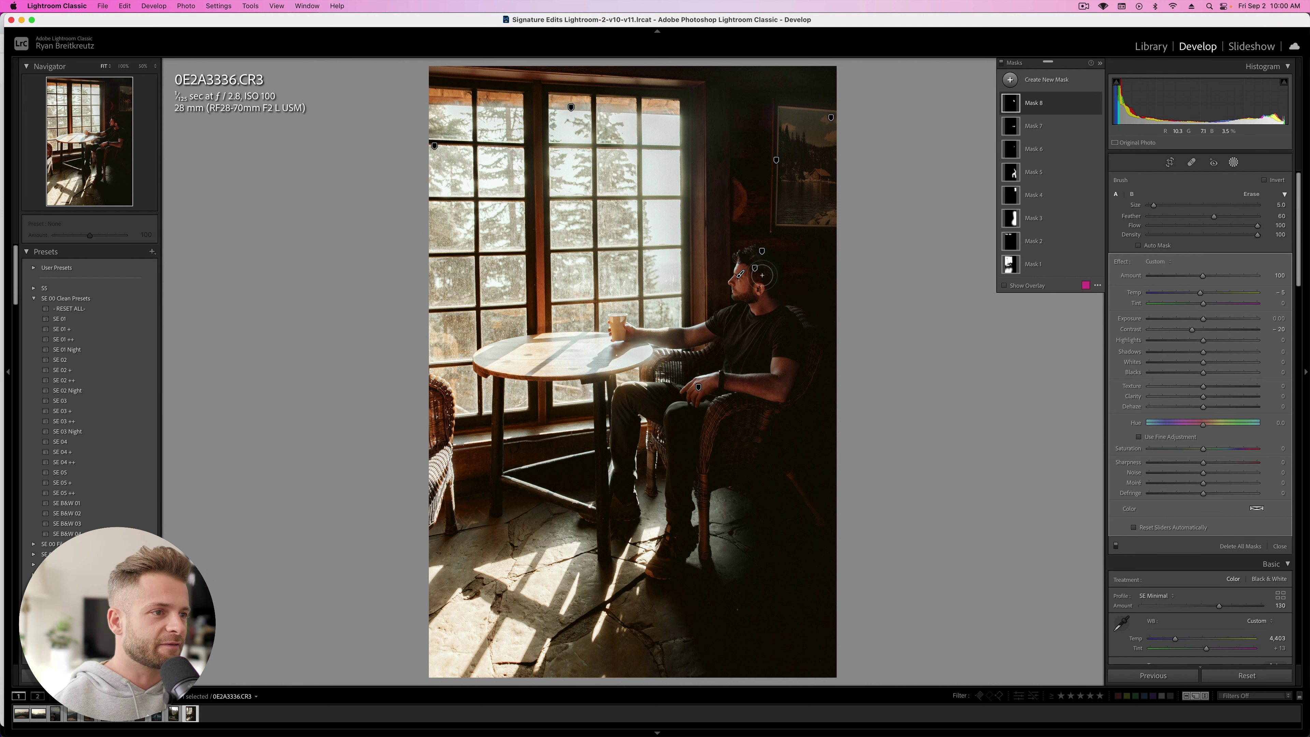
left_click(754, 268)
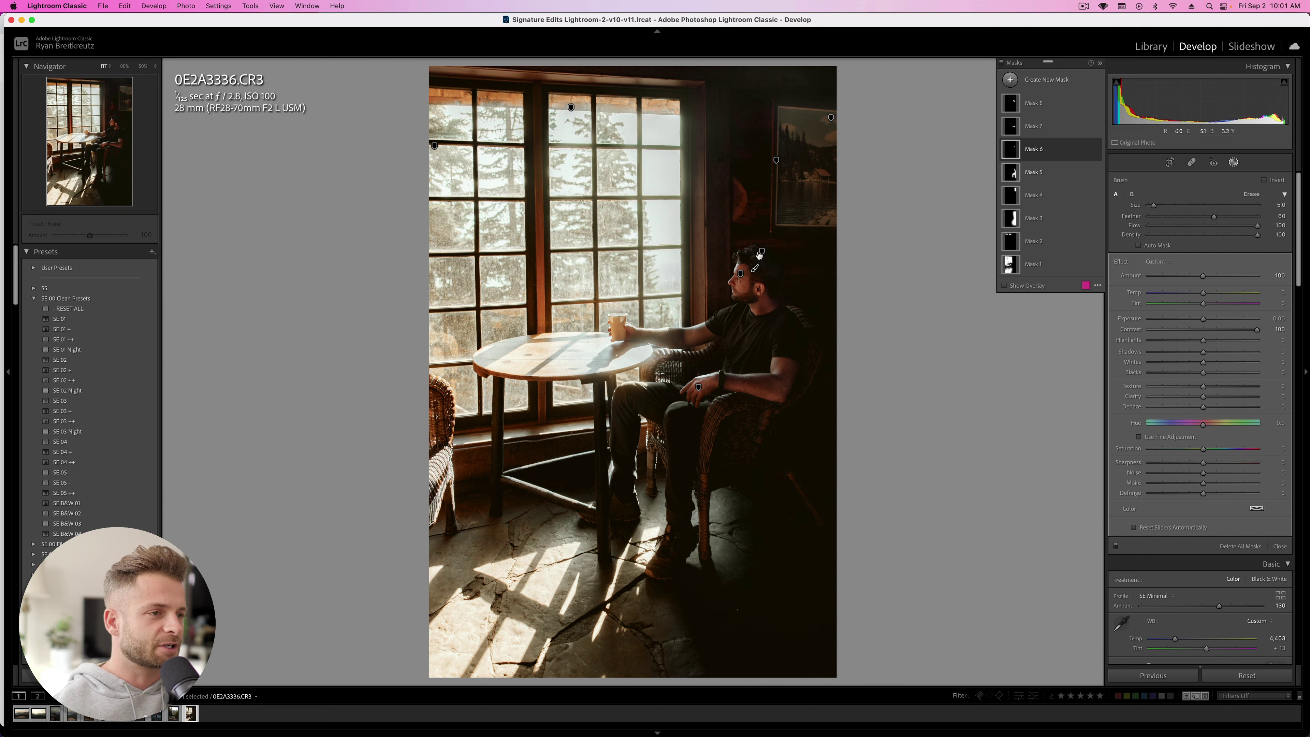
left_click(739, 273)
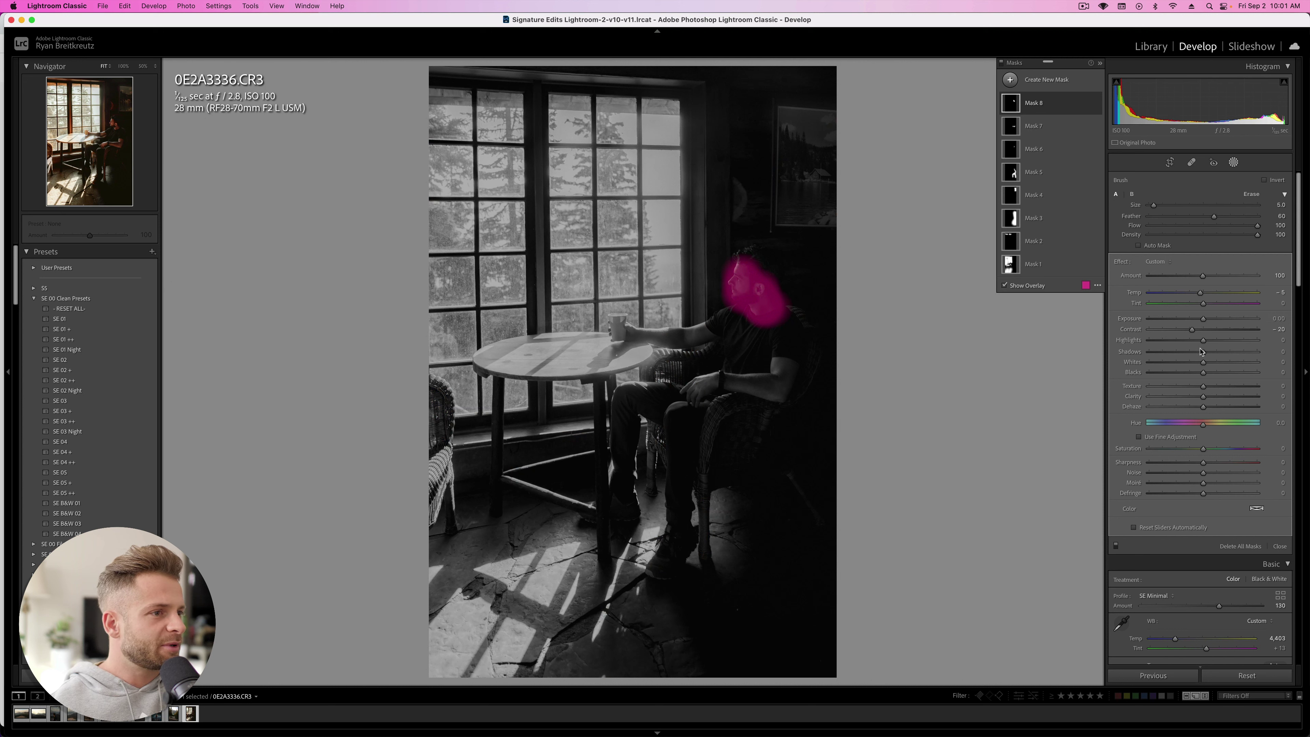
mouse_move(1203, 352)
left_mouse_down()
mouse_move(1189, 353)
mouse_move(1201, 352)
left_mouse_up()
key("o")
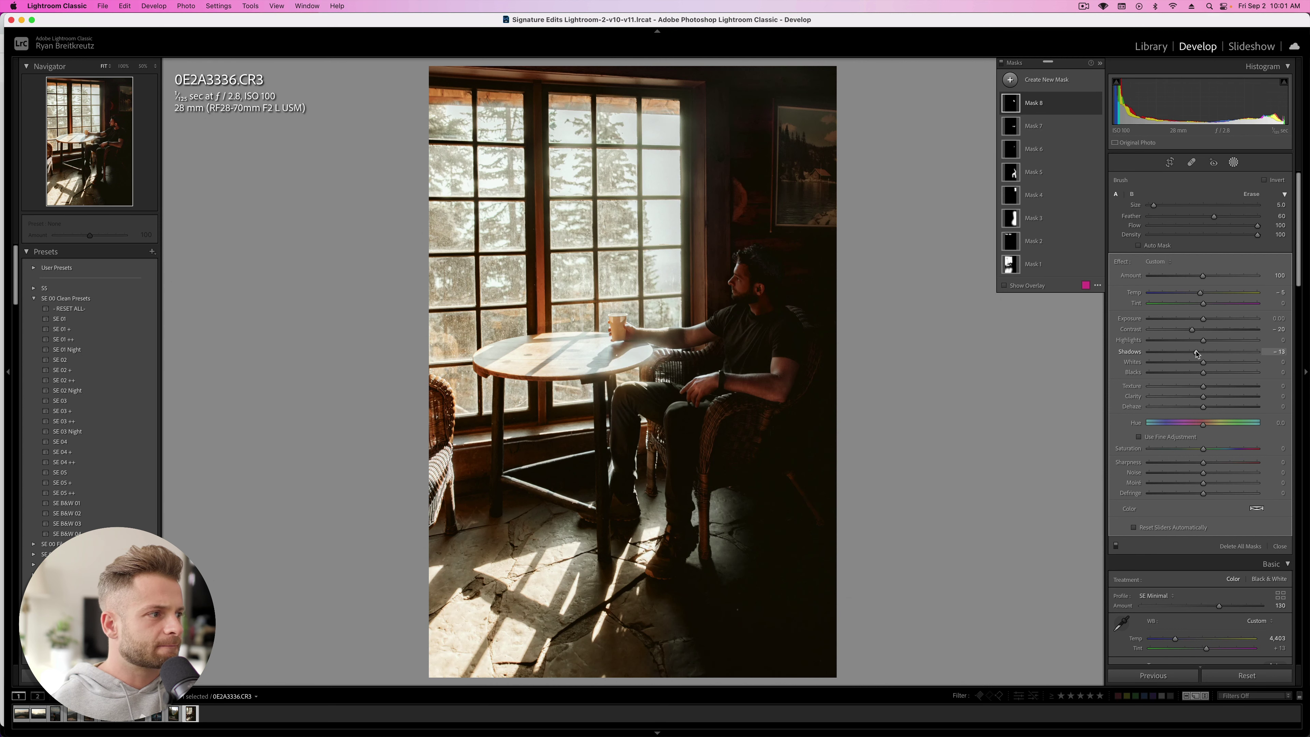
double_click(1195, 333)
key("o")
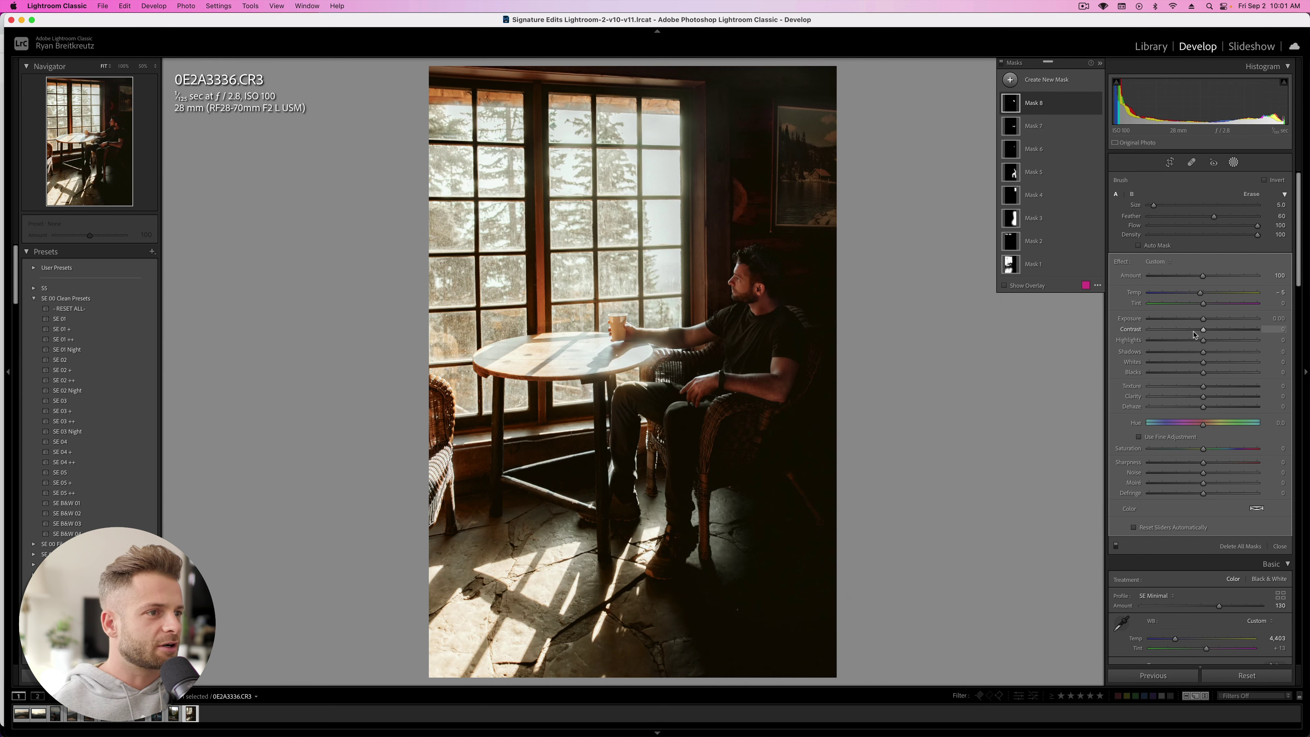
key("o")
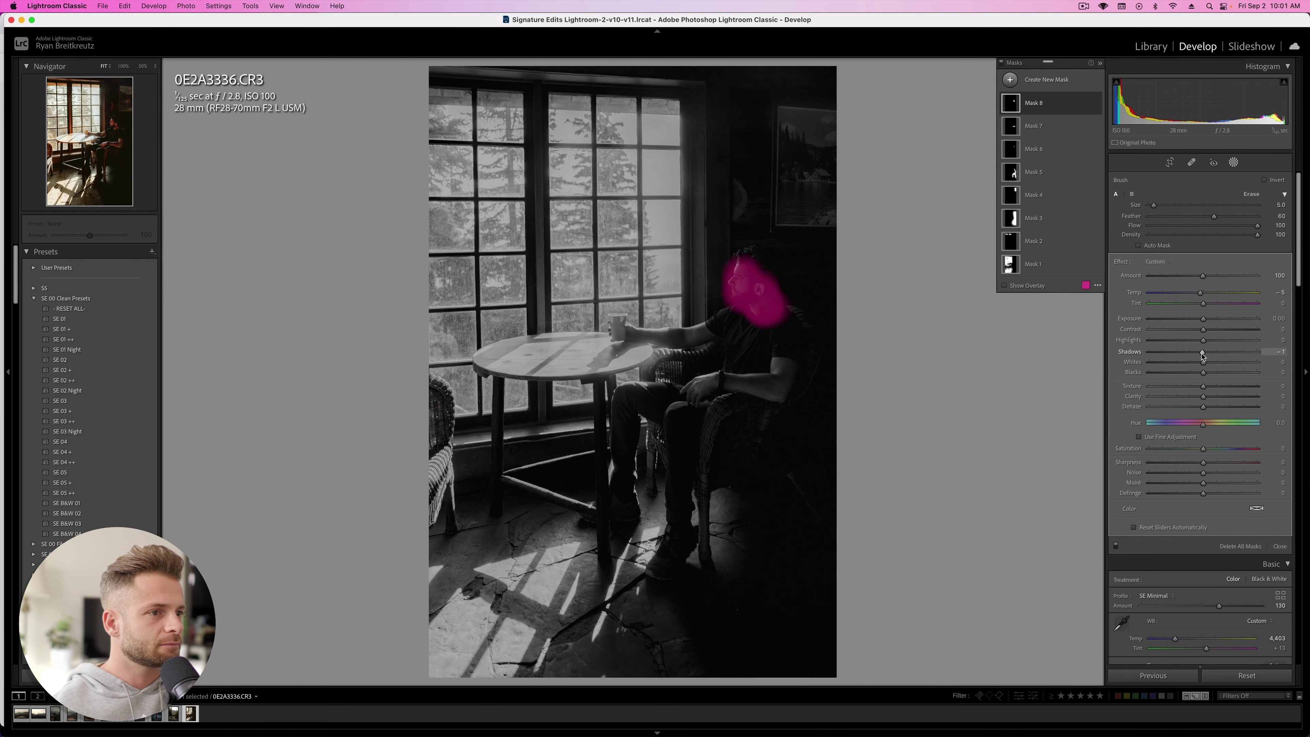
left_click_drag(1202, 354, 1201, 356)
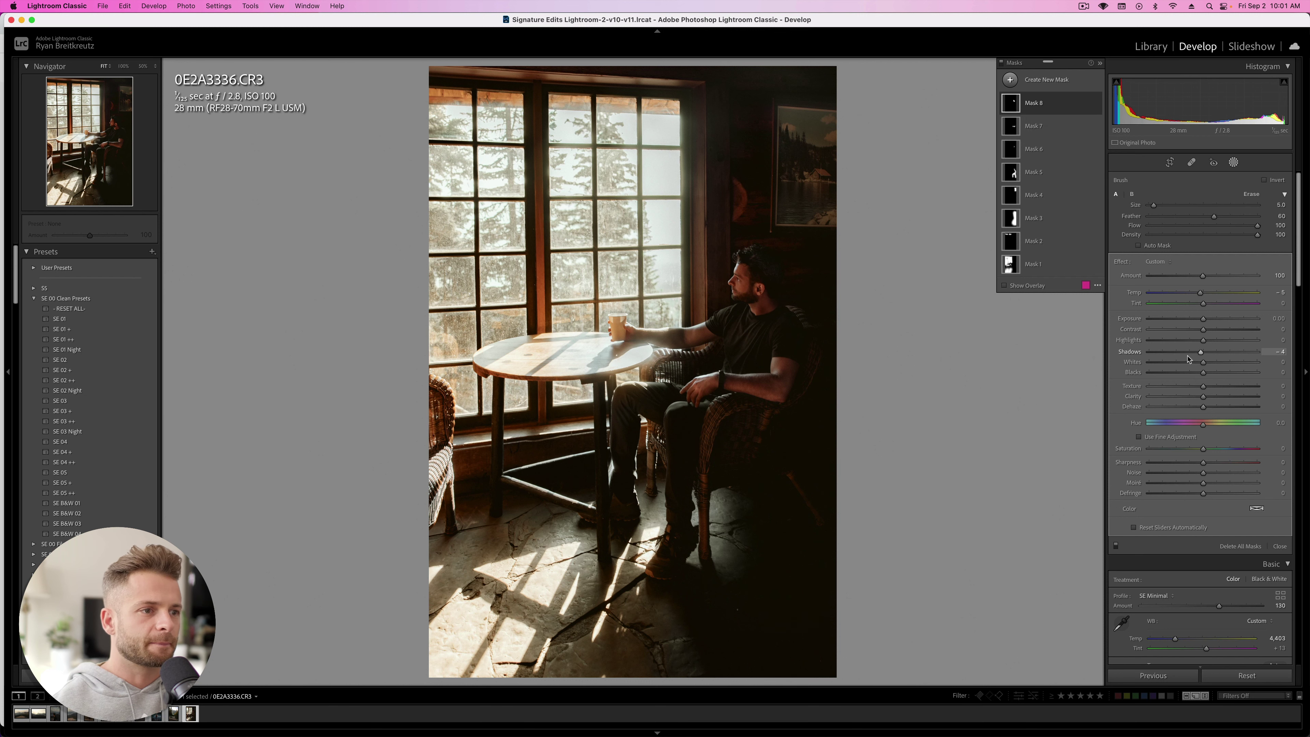
Step: Close the masking tools and examine the overall balance of the whole photo at a small size
key("super+minus")
key("shift+w")
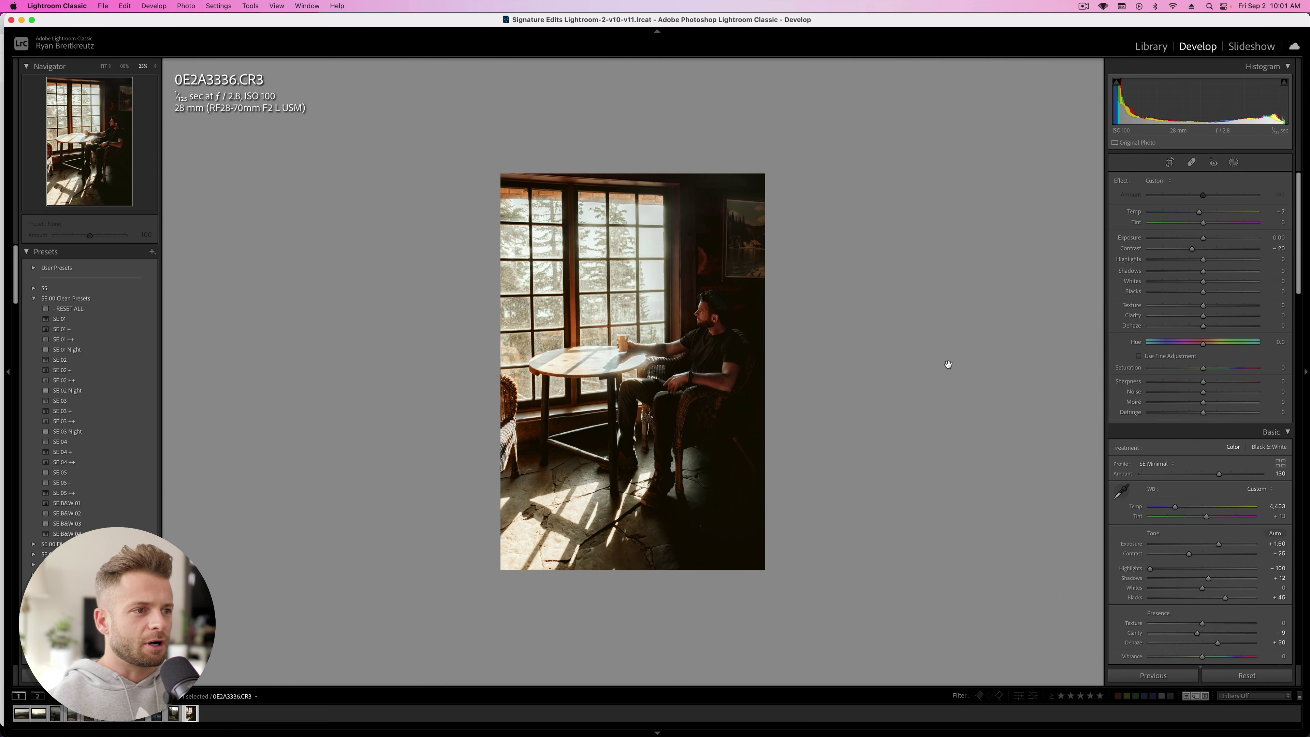
key("super+minus")
key("super+minus")
key("super+minus")
key("super+minus")
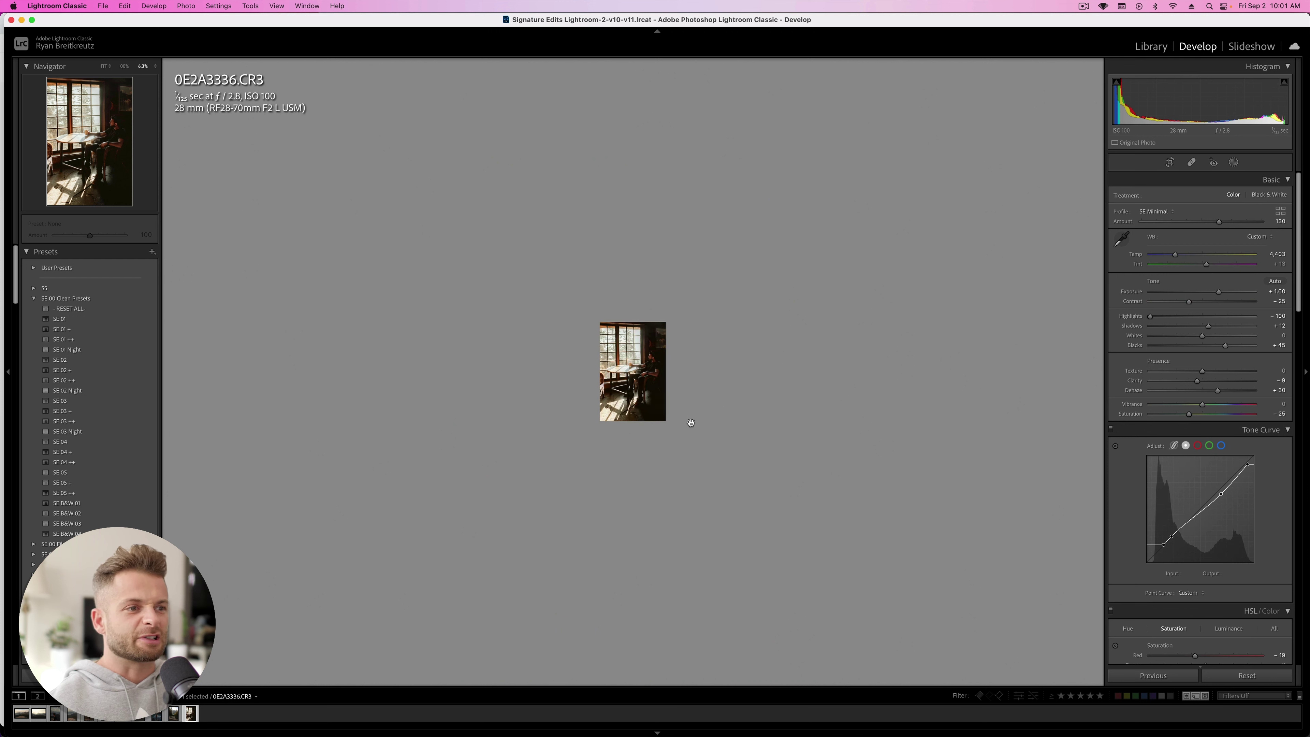
key("super+equal")
key("super+equal")
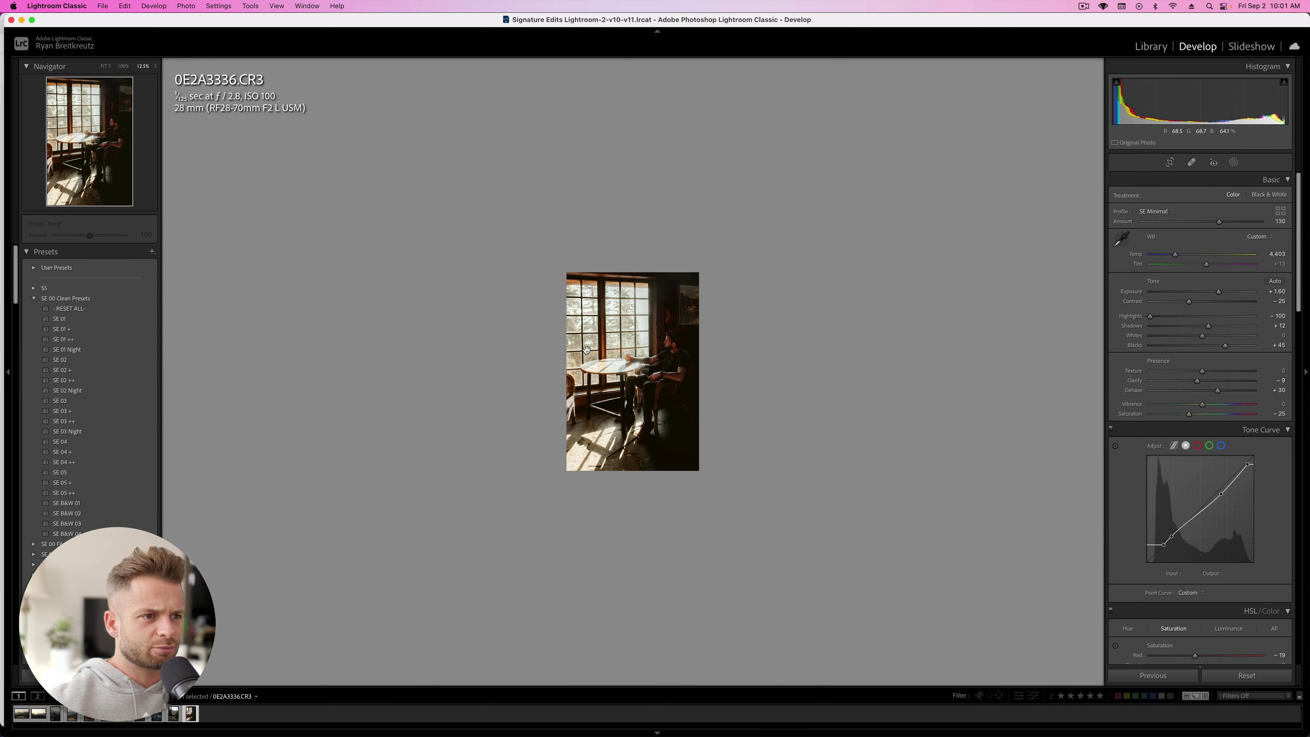
Step: Paint a new size 14 brush mask over the round wooden tabletop
left_click(658, 336)
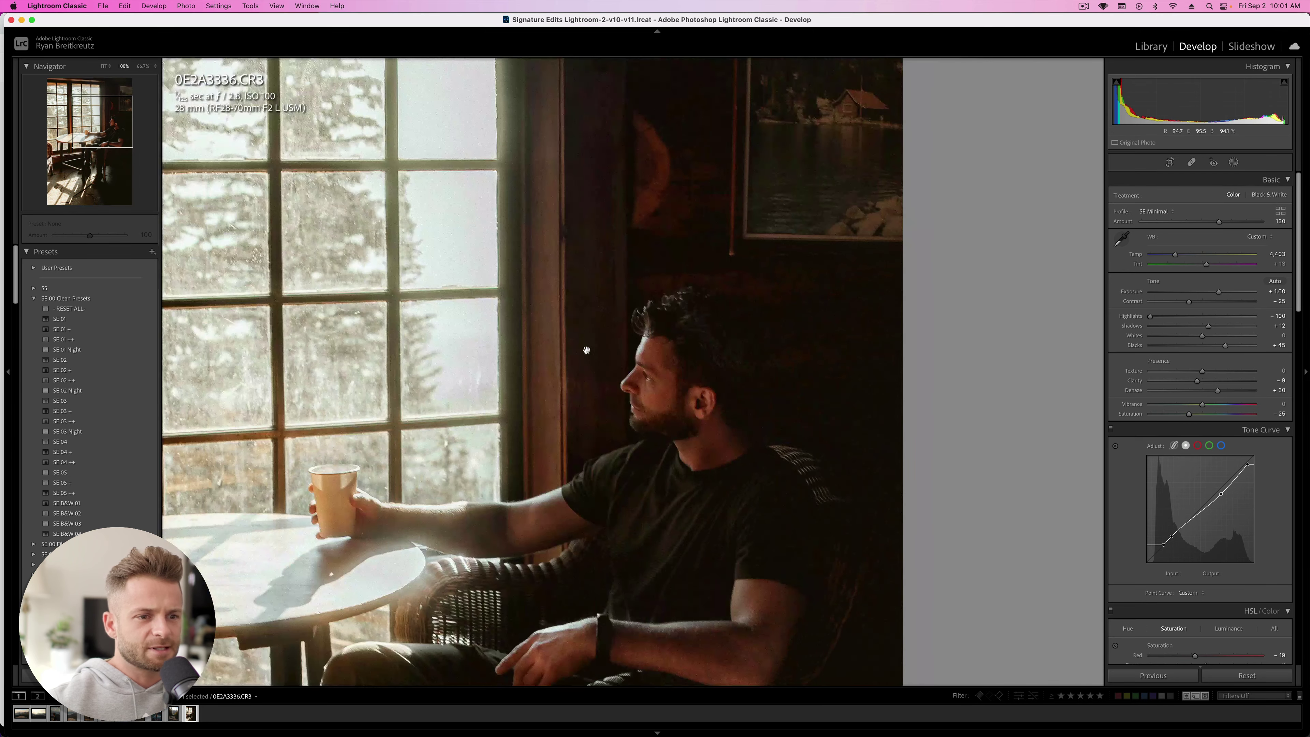
left_click_drag(586, 350, 1001, 305)
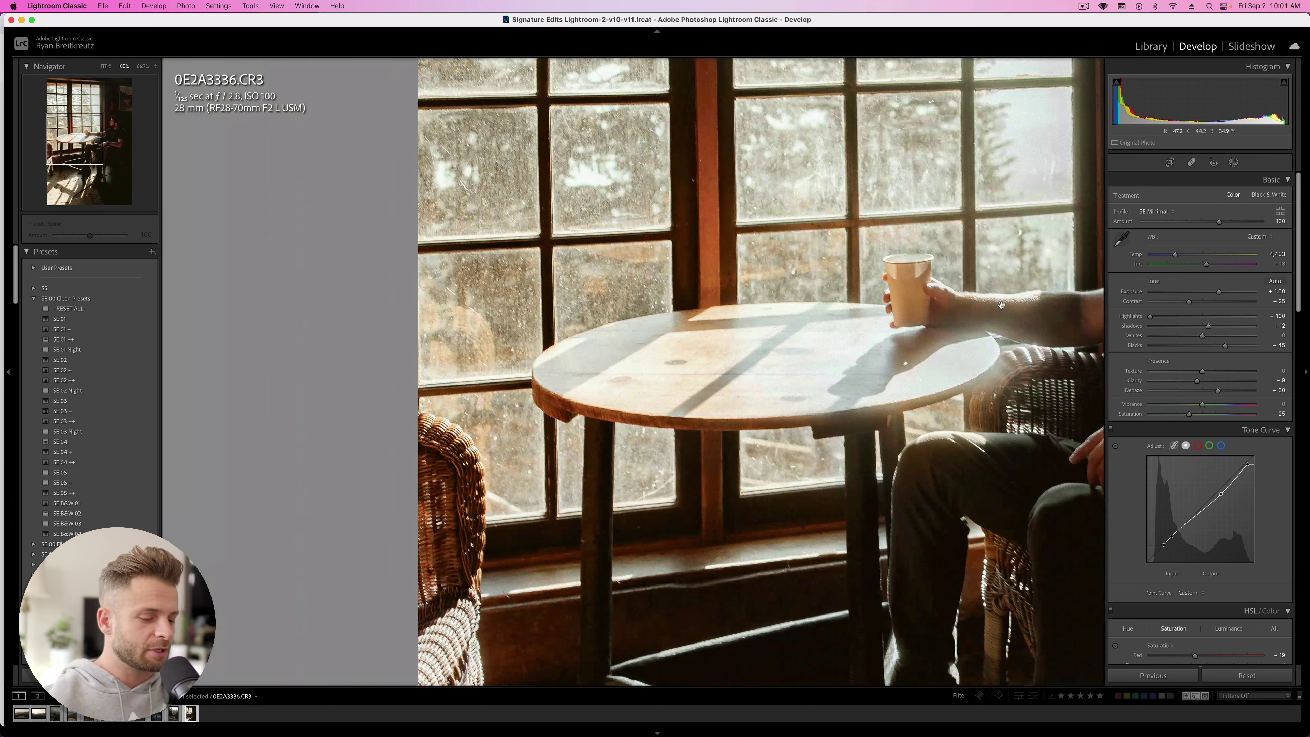
key("k")
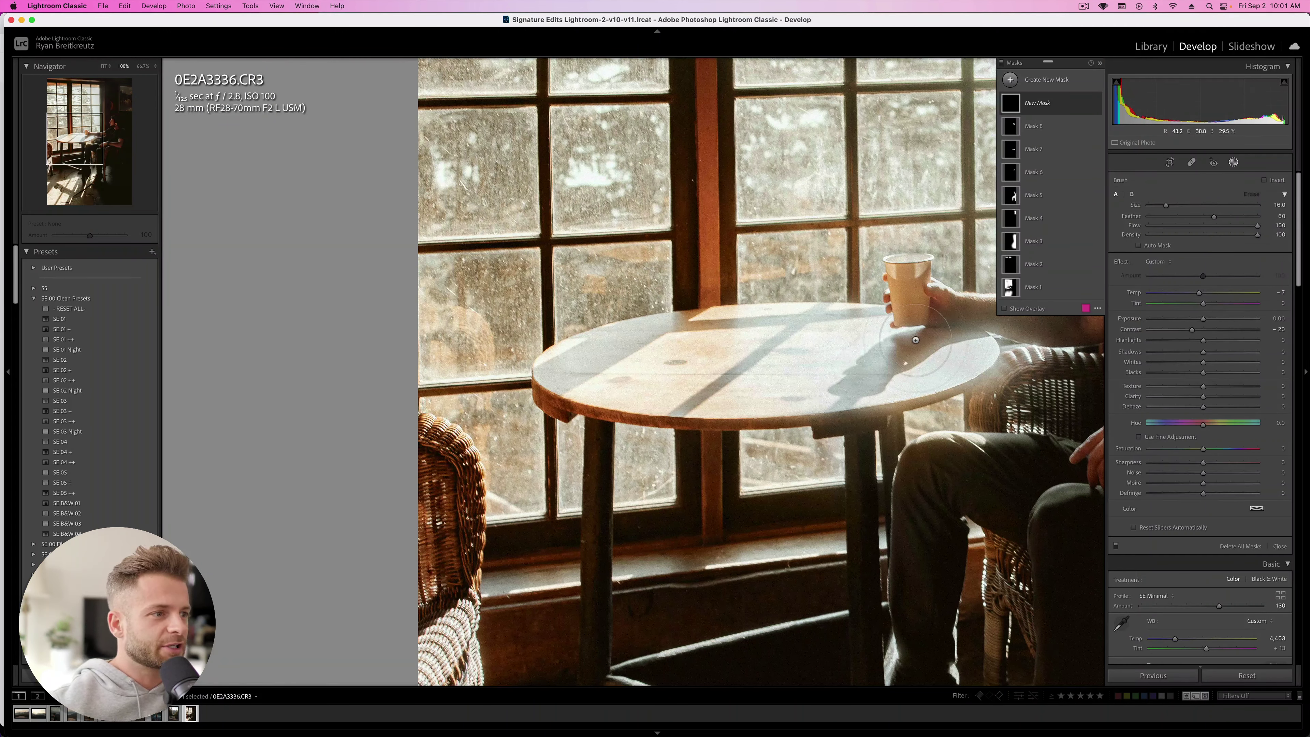
scroll(897, 353, "down", 2)
mouse_move(910, 356)
left_mouse_down()
mouse_move(845, 381)
mouse_move(868, 373)
mouse_move(749, 372)
left_mouse_up()
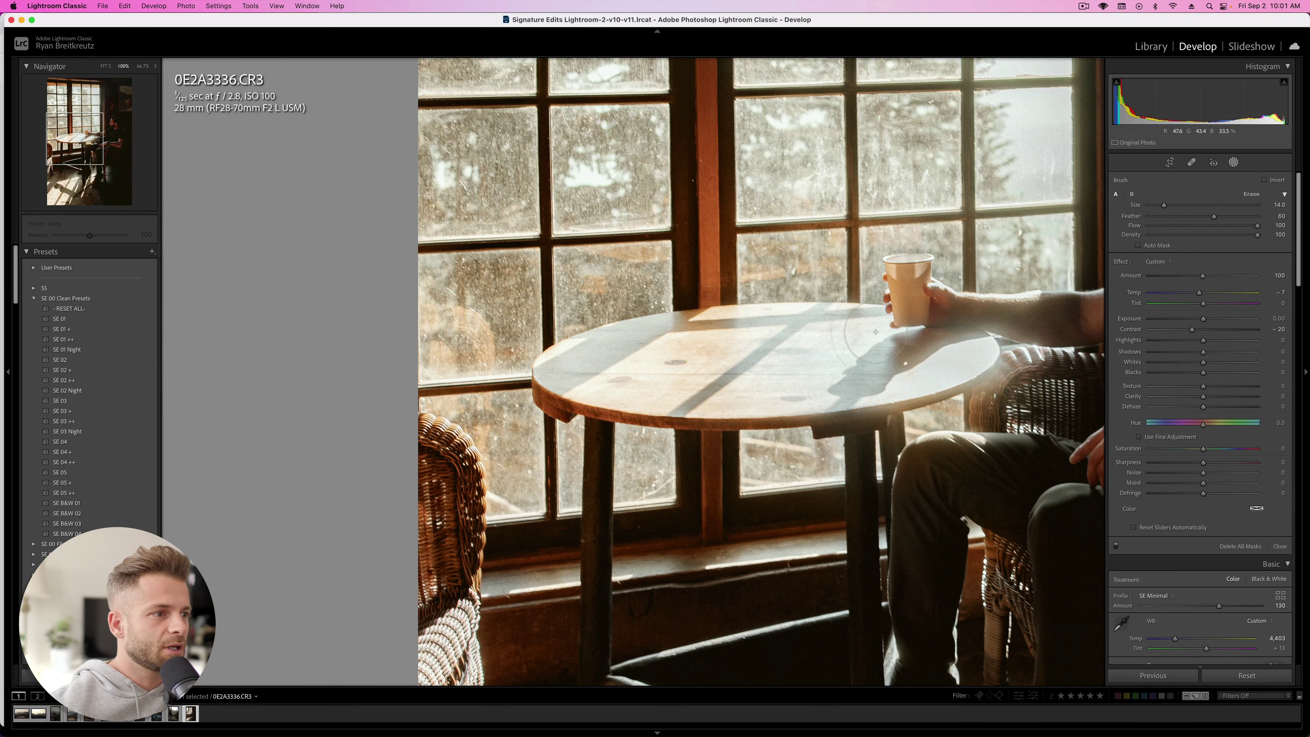
key("shift+w")
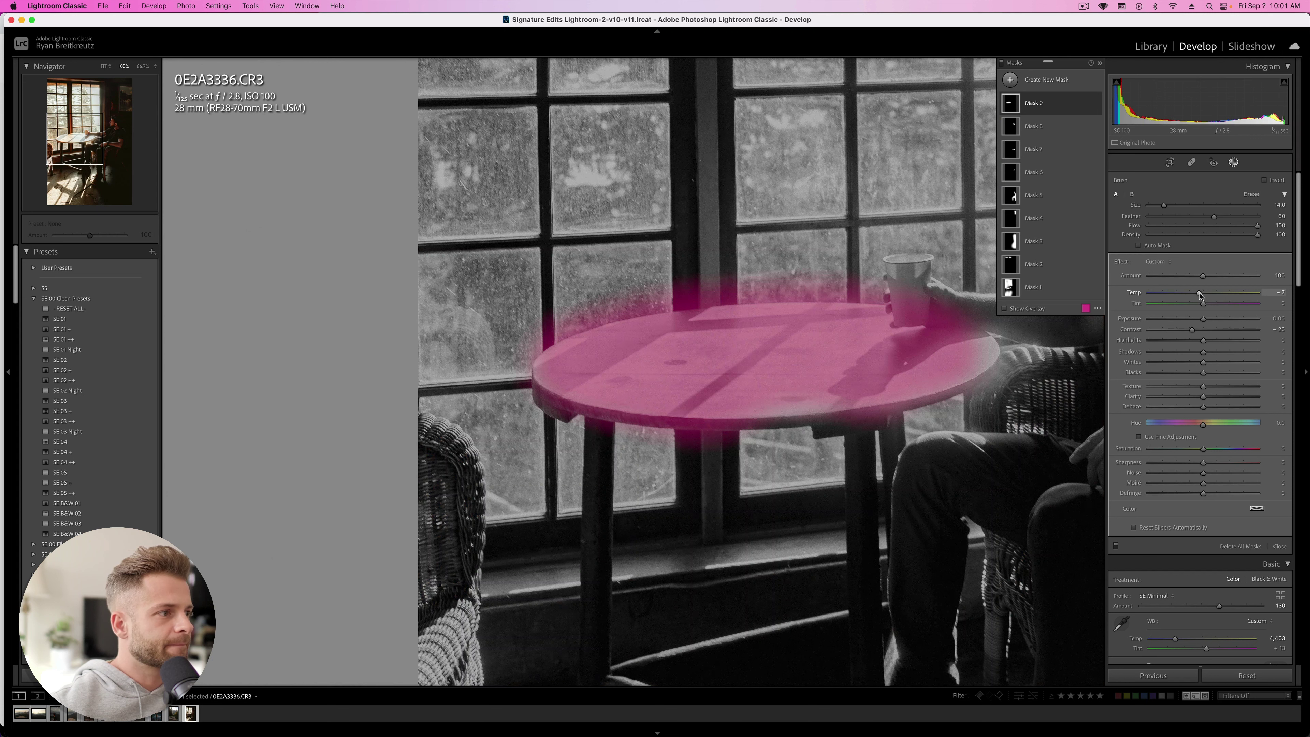
Step: Reset the tabletop mask's Contrast to 0 and warm it with Temp 46
double_click(1200, 293)
double_click(1192, 330)
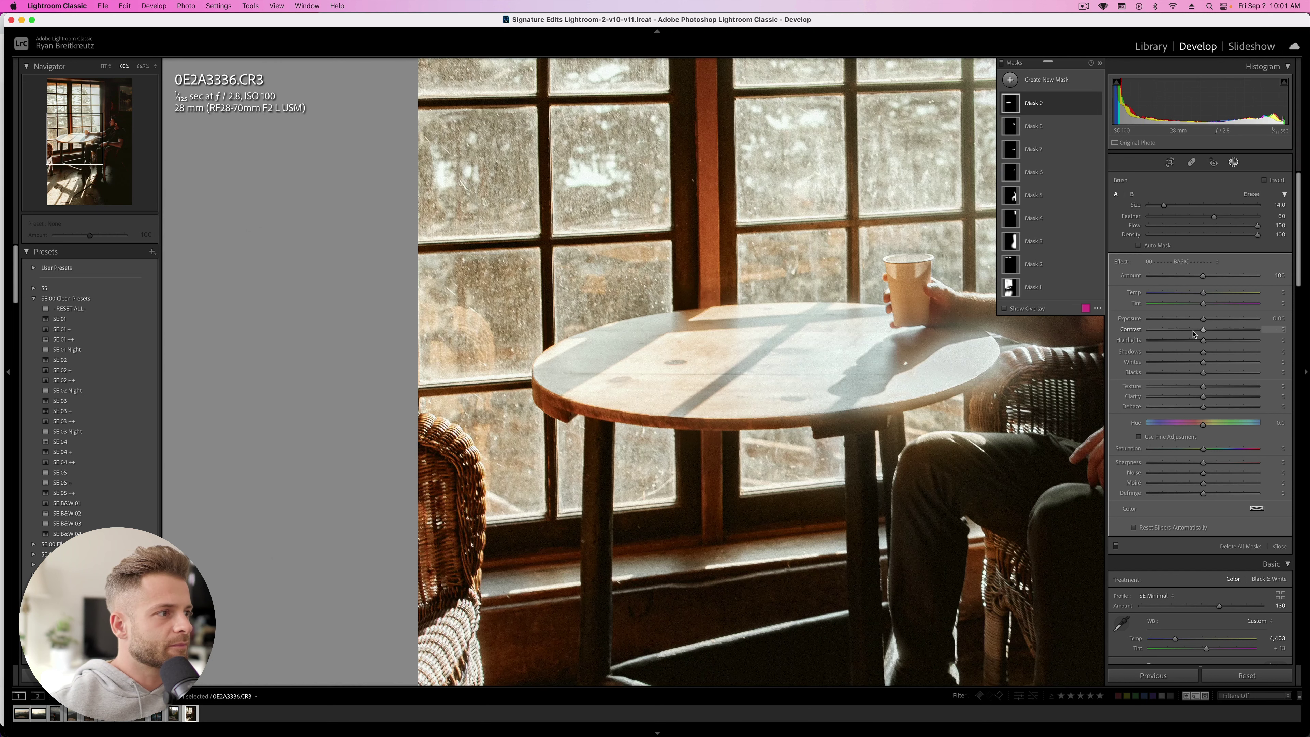
left_click_drag(1204, 293, 1221, 294)
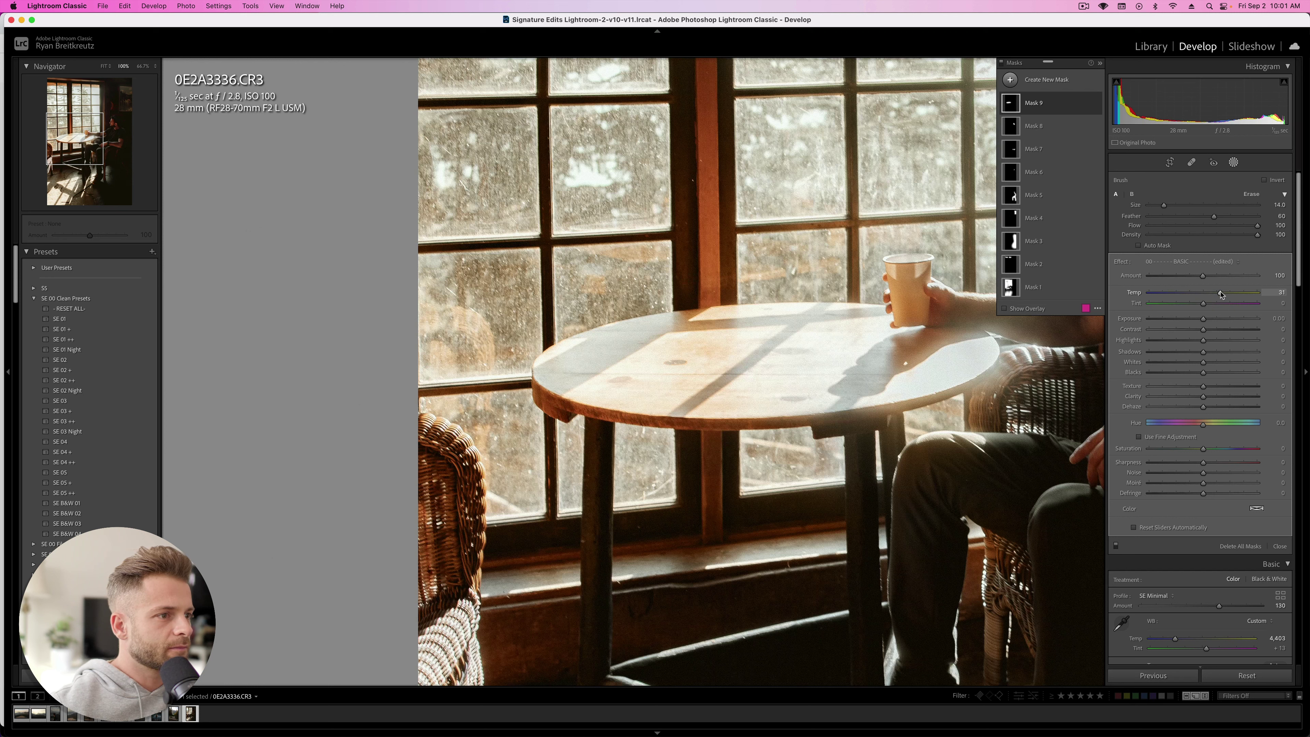
left_click_drag(1220, 294, 1229, 294)
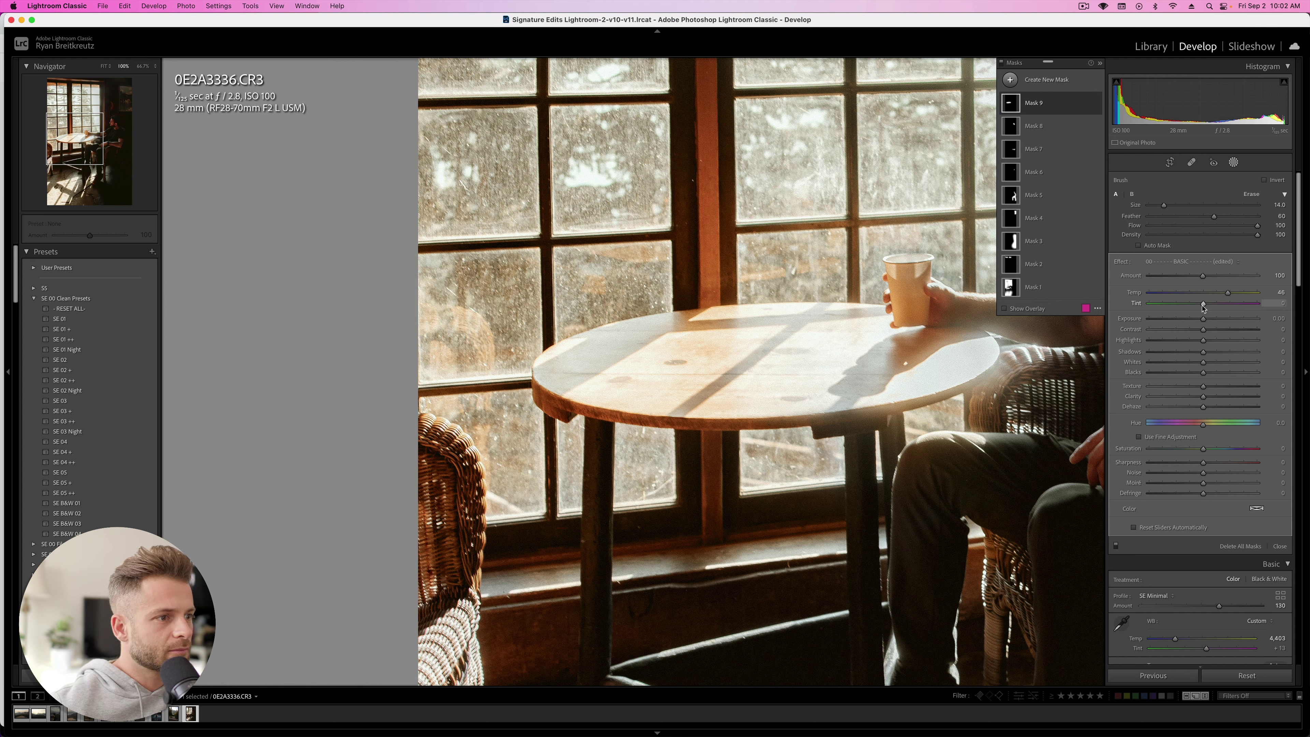
Step: Refine the tabletop mask's edges with a size 6 brush while checking its coverage with the overlay
scroll(844, 396, "down", 6)
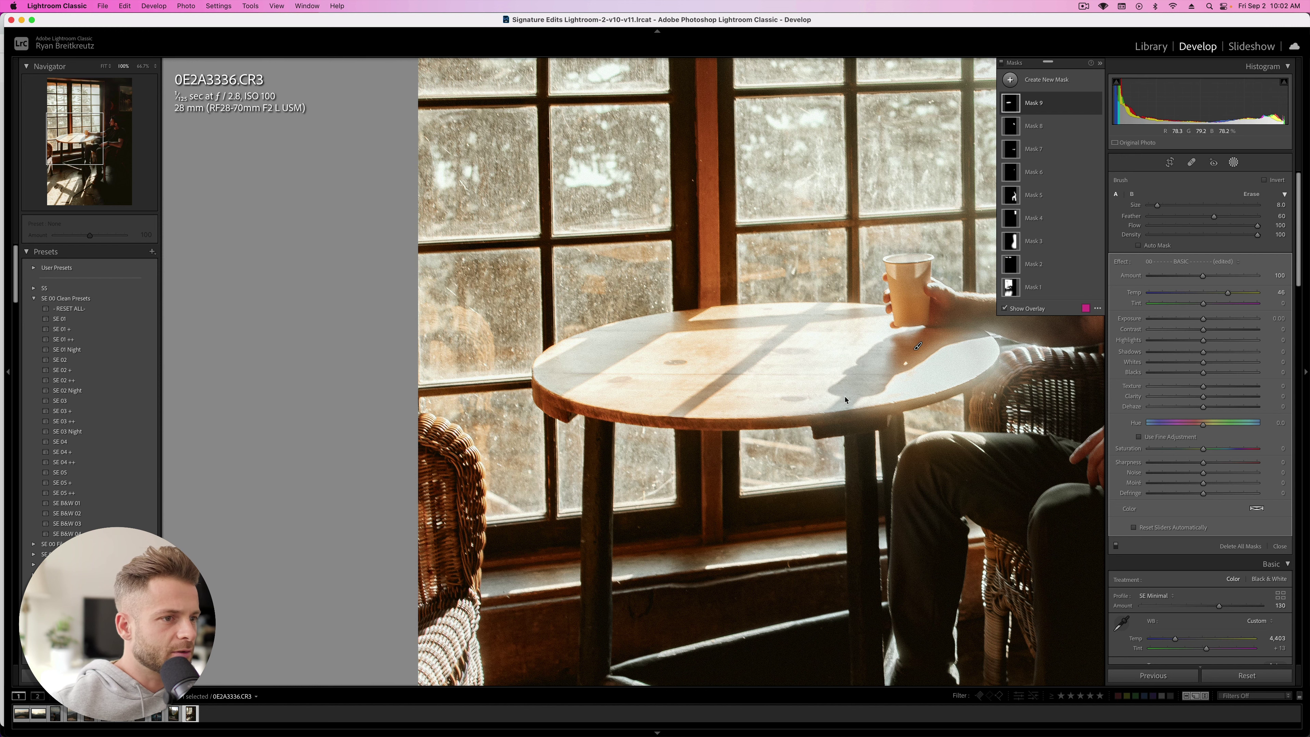
key("o")
left_click_drag(840, 404, 565, 387)
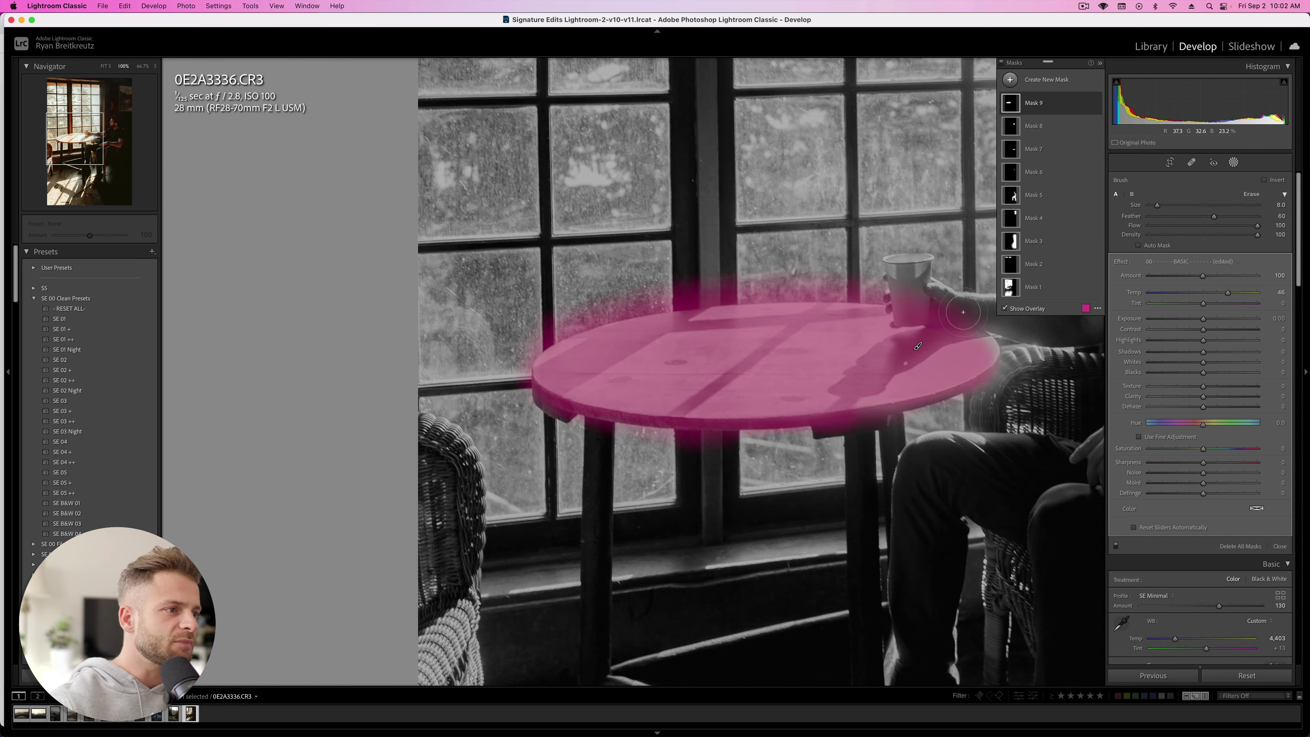
key("alt")
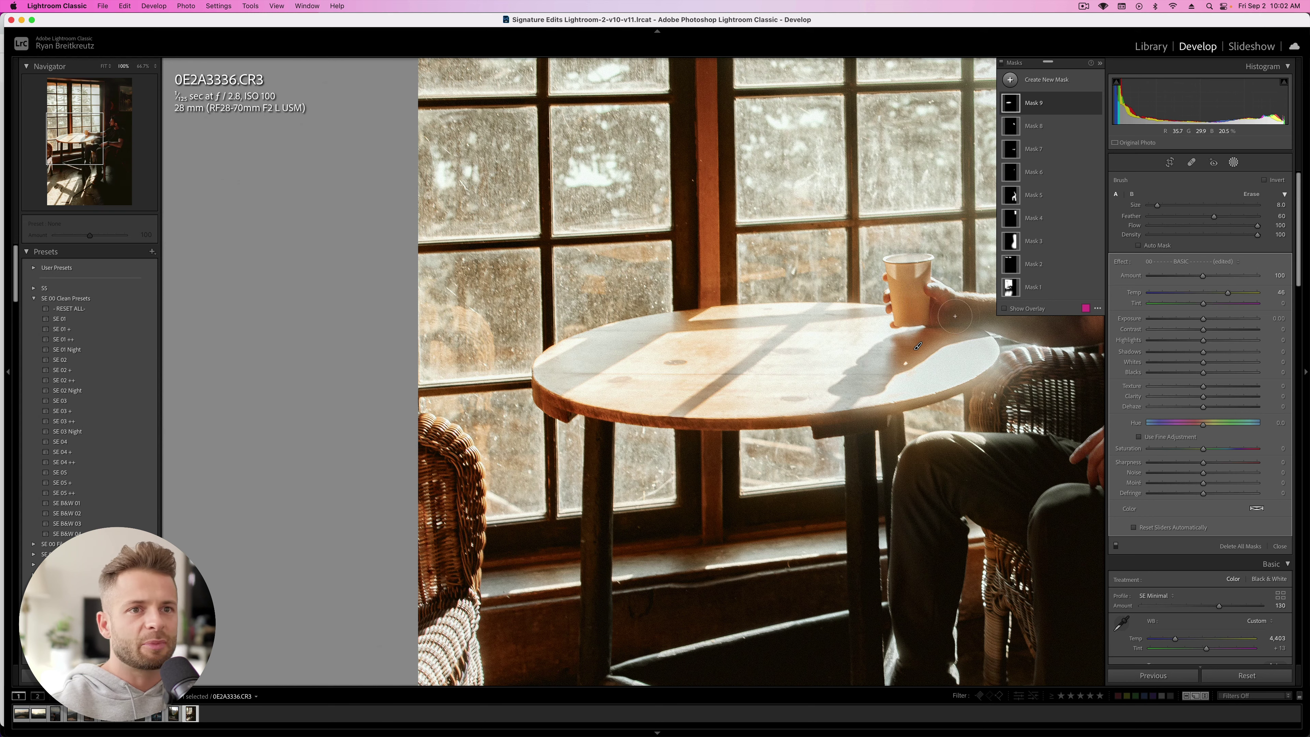
Step: Paint a new size 7 brush mask on the man's outstretched forearm, reset its sliders, and set Temp 10 and Tint 30
left_click(102, 140)
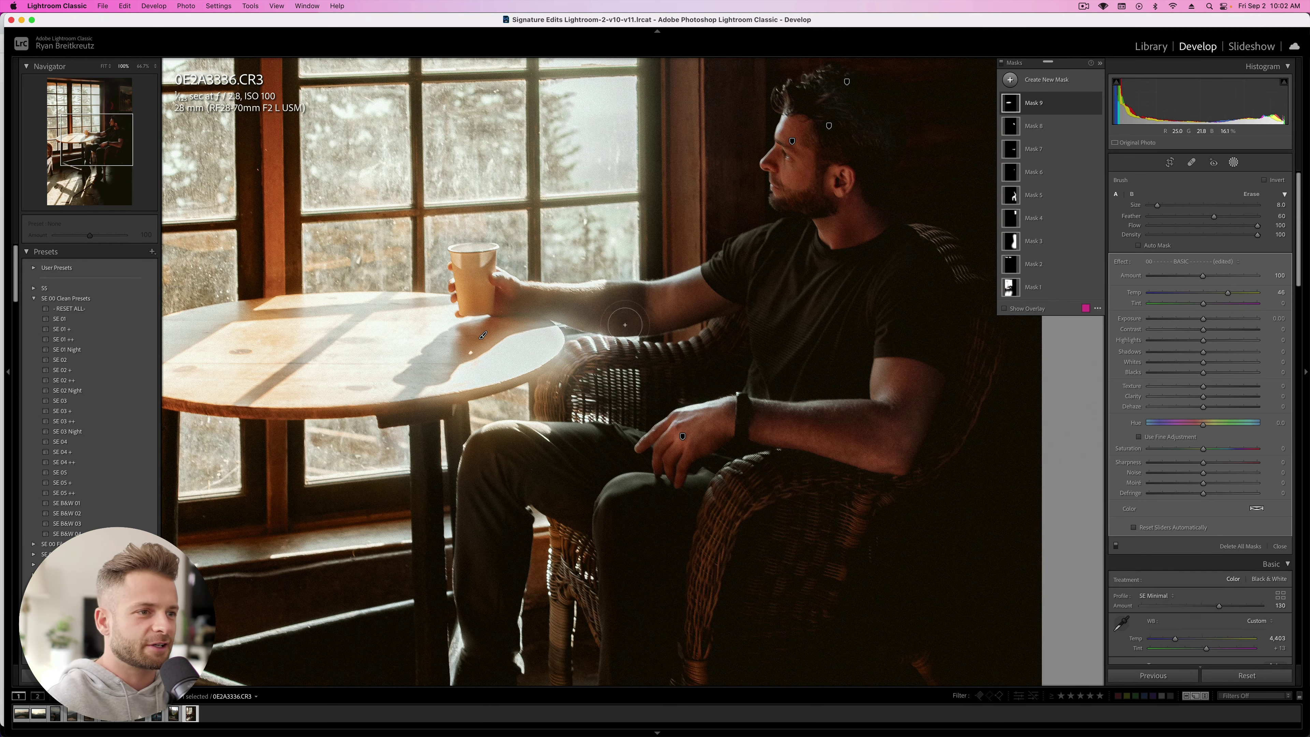
key("k")
key("bracketleft")
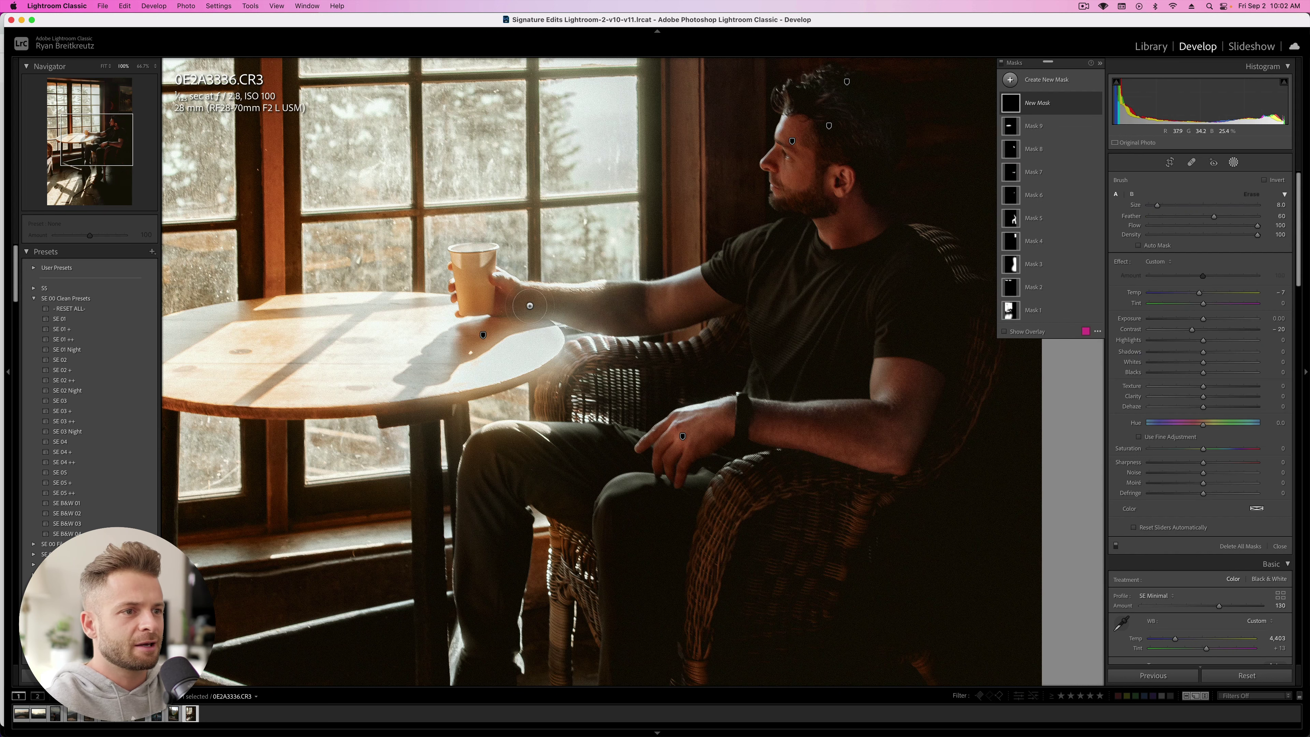
left_click_drag(552, 305, 569, 304)
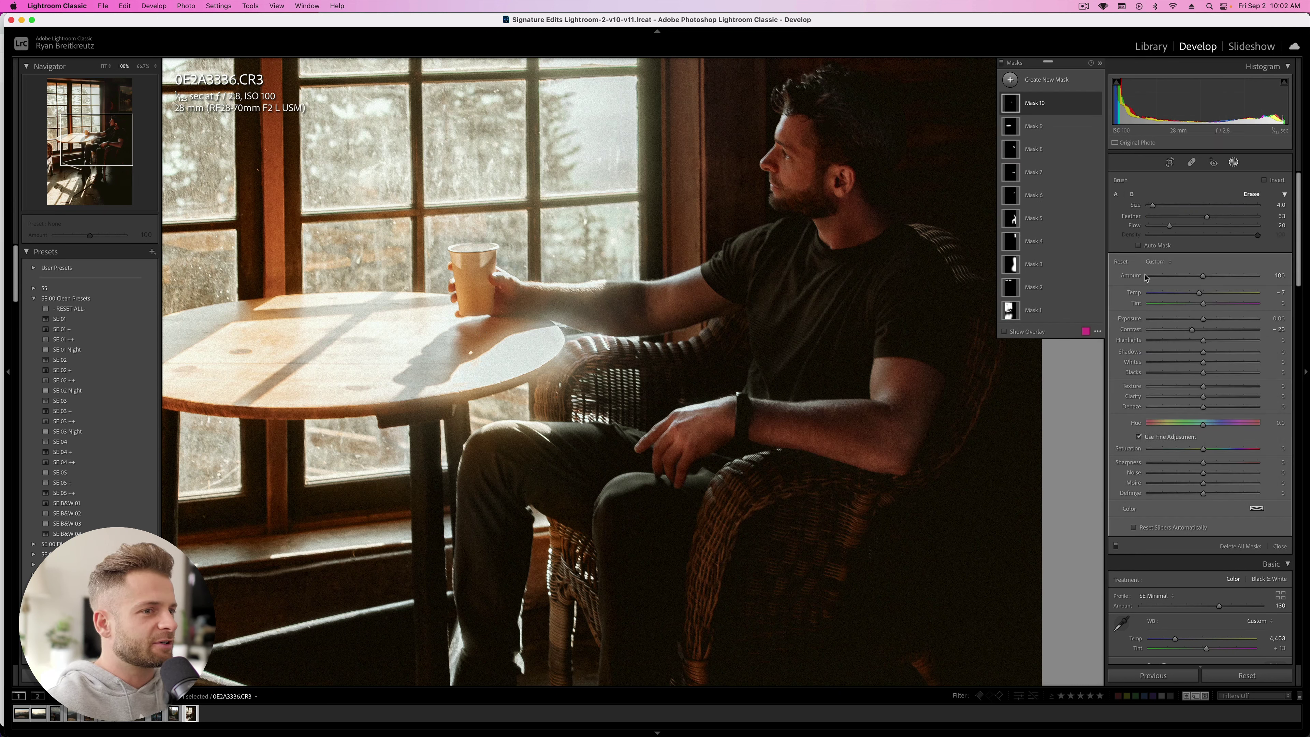
left_click(1124, 263, "alt")
key("o")
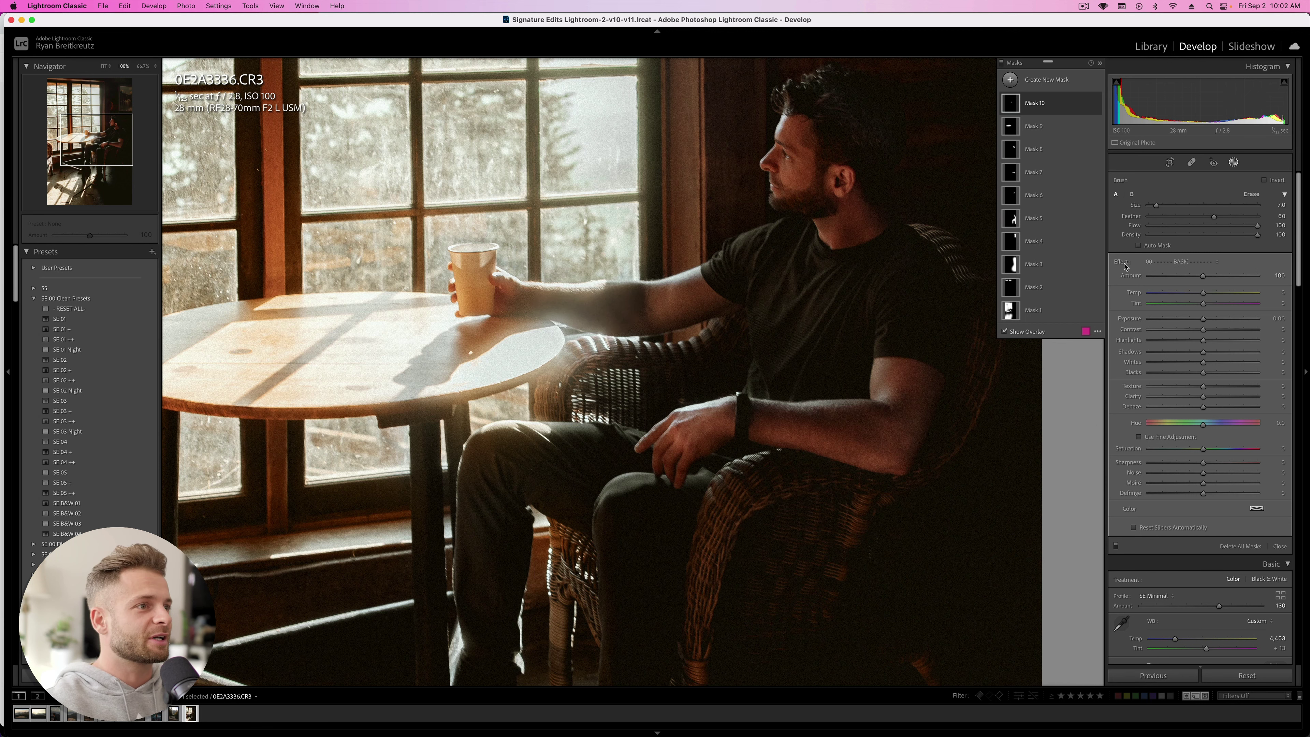
left_click(1208, 293)
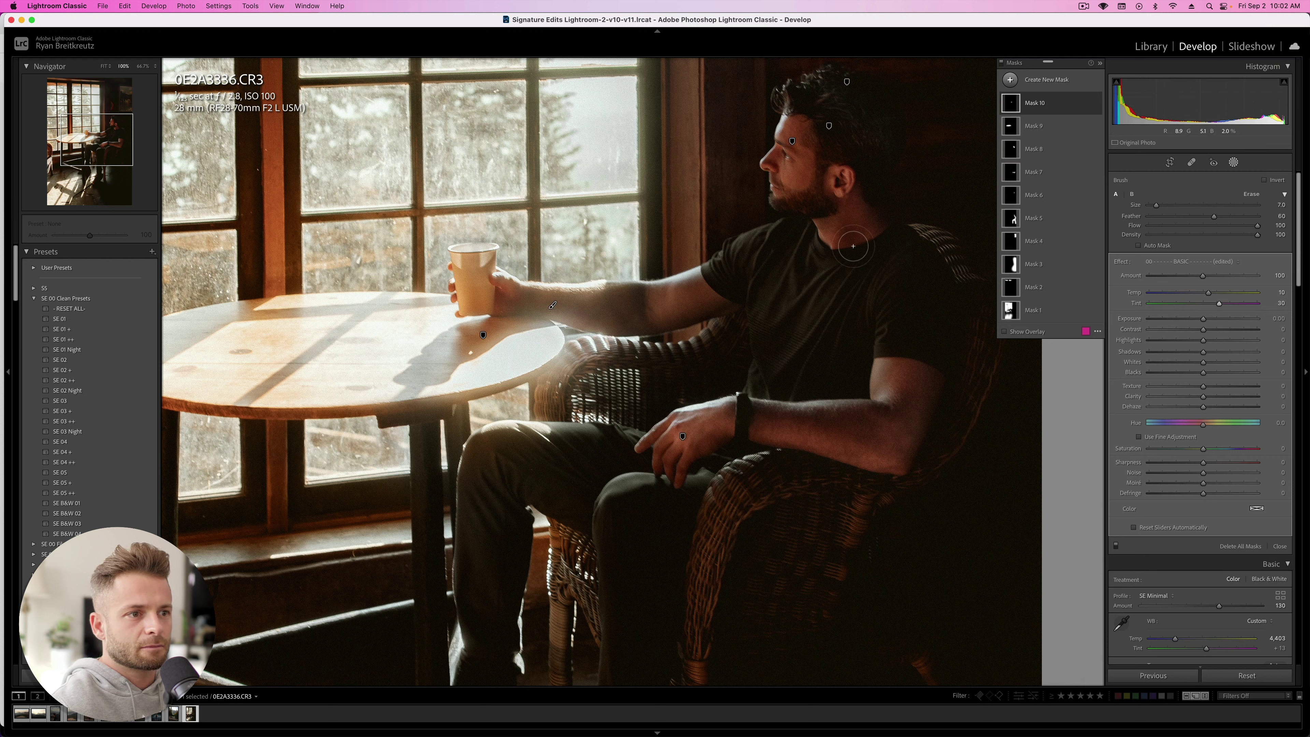
Step: Compare the photo with and without the forearm mask, and compare the whole edit with the original
key("Delete")
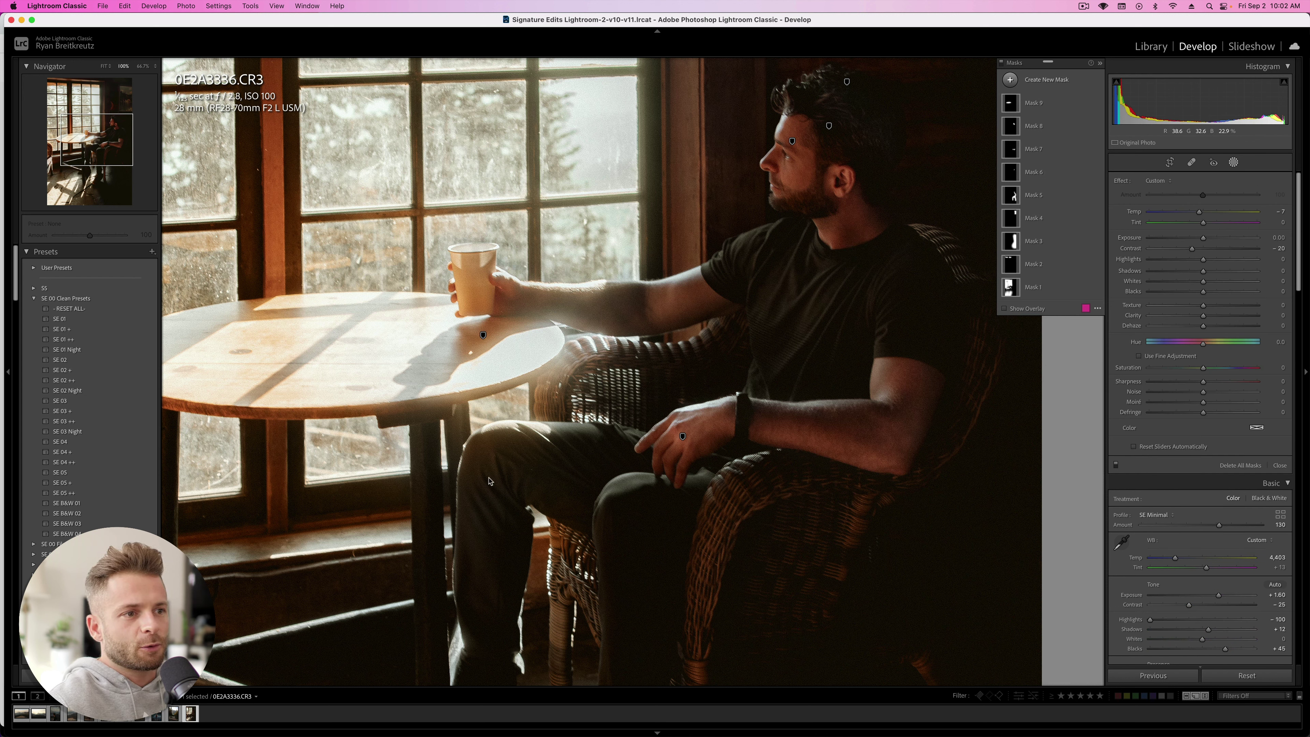
key("super+z")
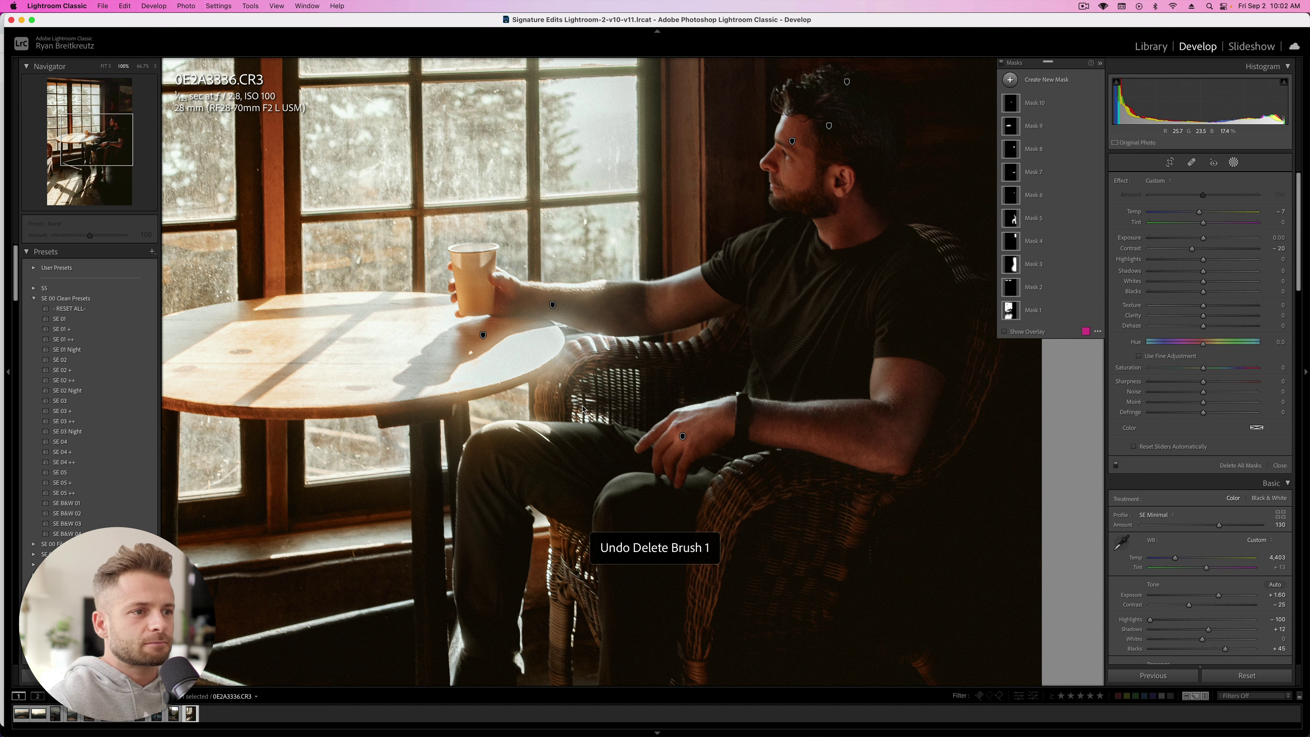
key("shift+w")
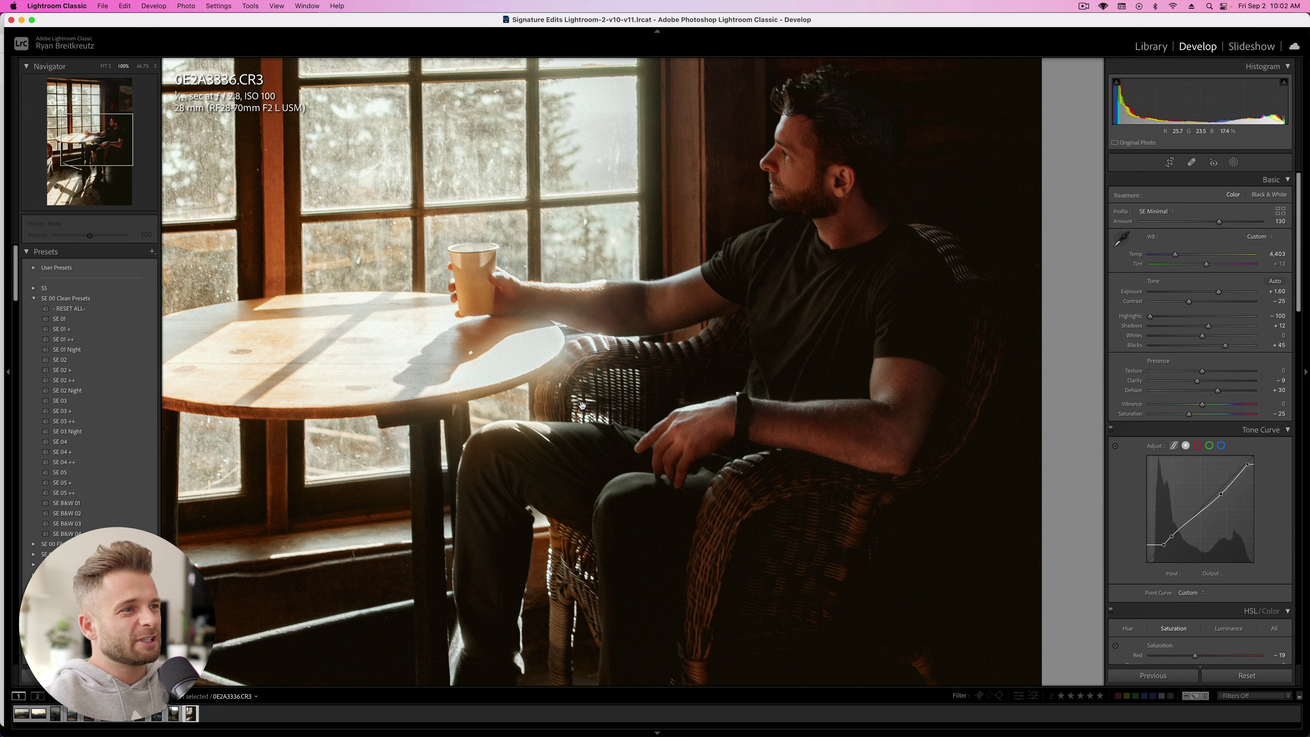
left_click(543, 346)
key("backslash")
key("backslash")
key("backslash")
key("backslash")
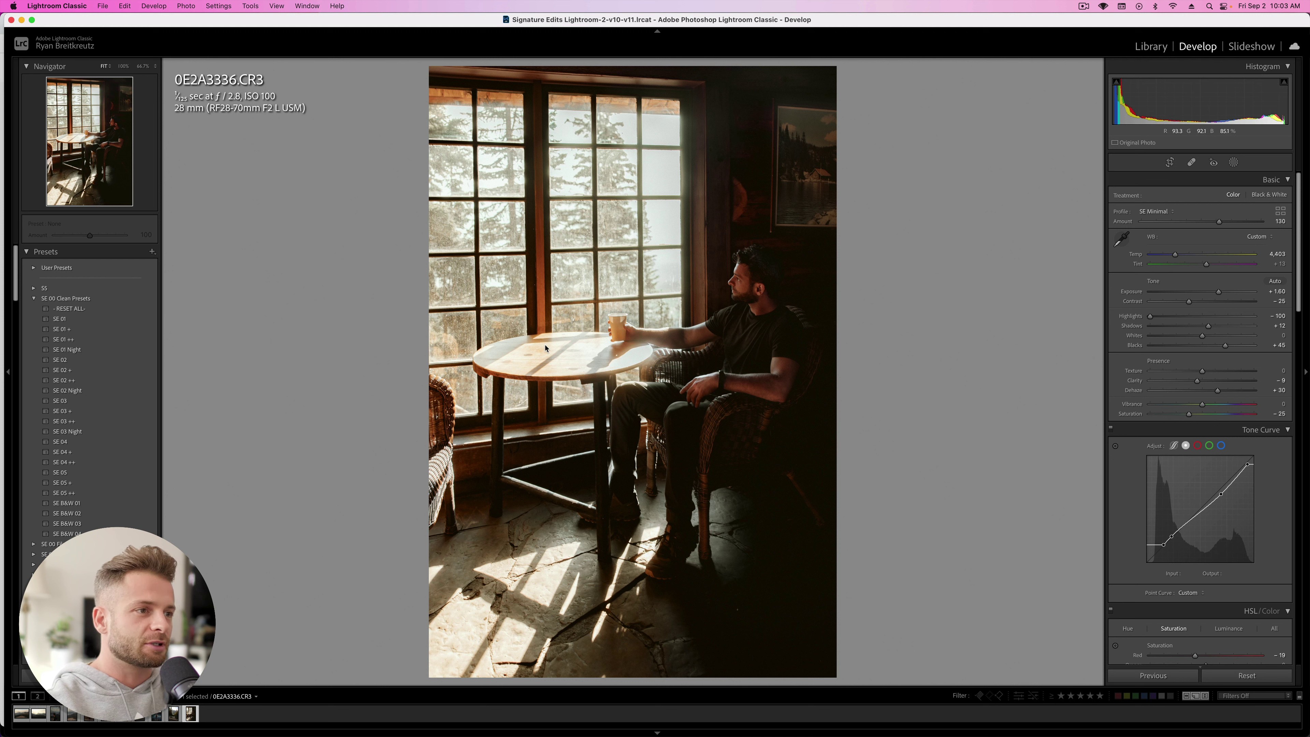
Step: Configure a new brush mask with Contrast −71, Highlights 59, Whites 34, Texture −42, Clarity −41, Dehaze −66, Exposure 1.39 and Temp 68
key("k")
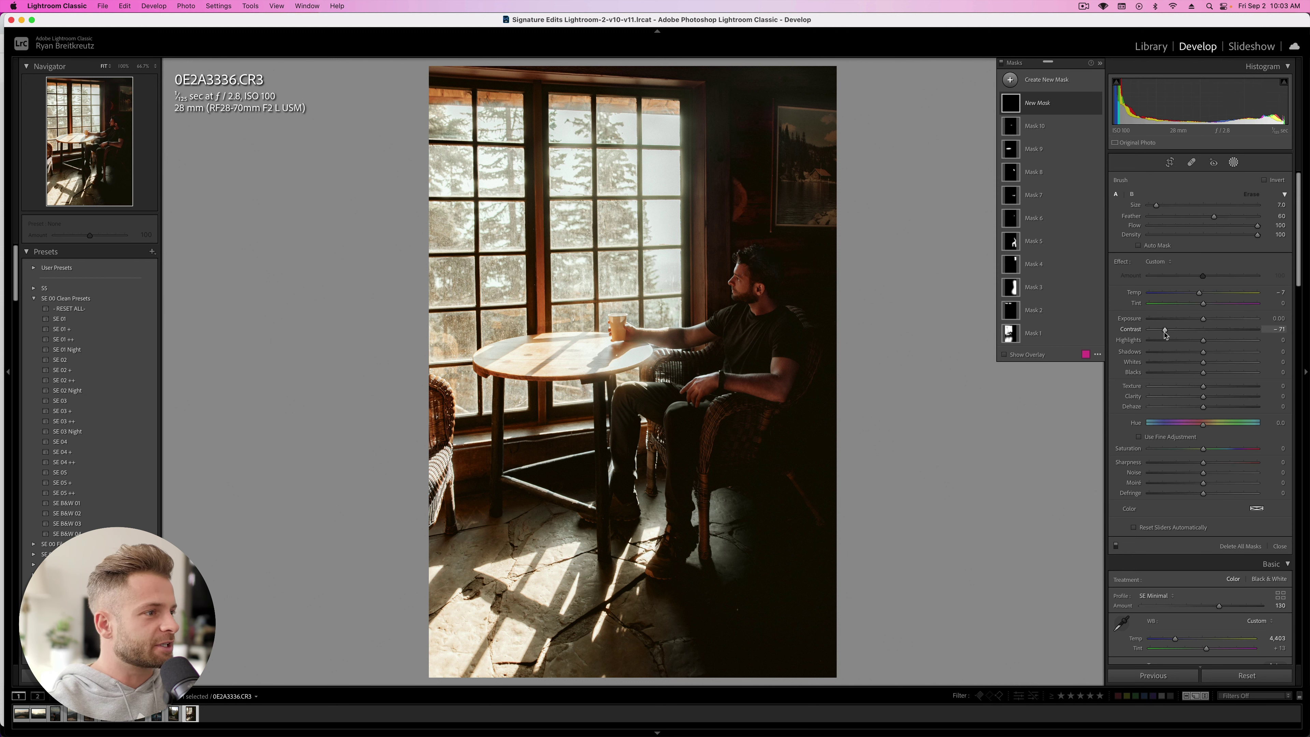
left_click(1234, 340)
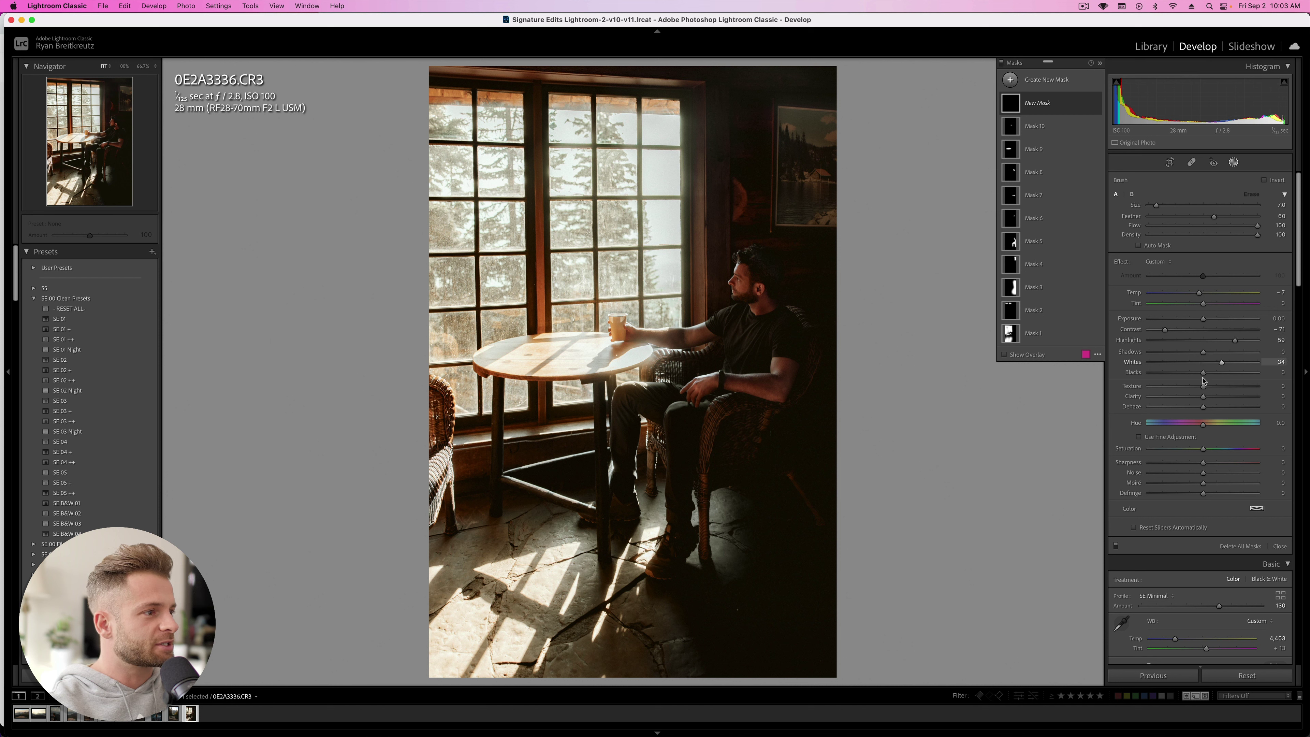
left_click(1180, 386)
left_click(1180, 396)
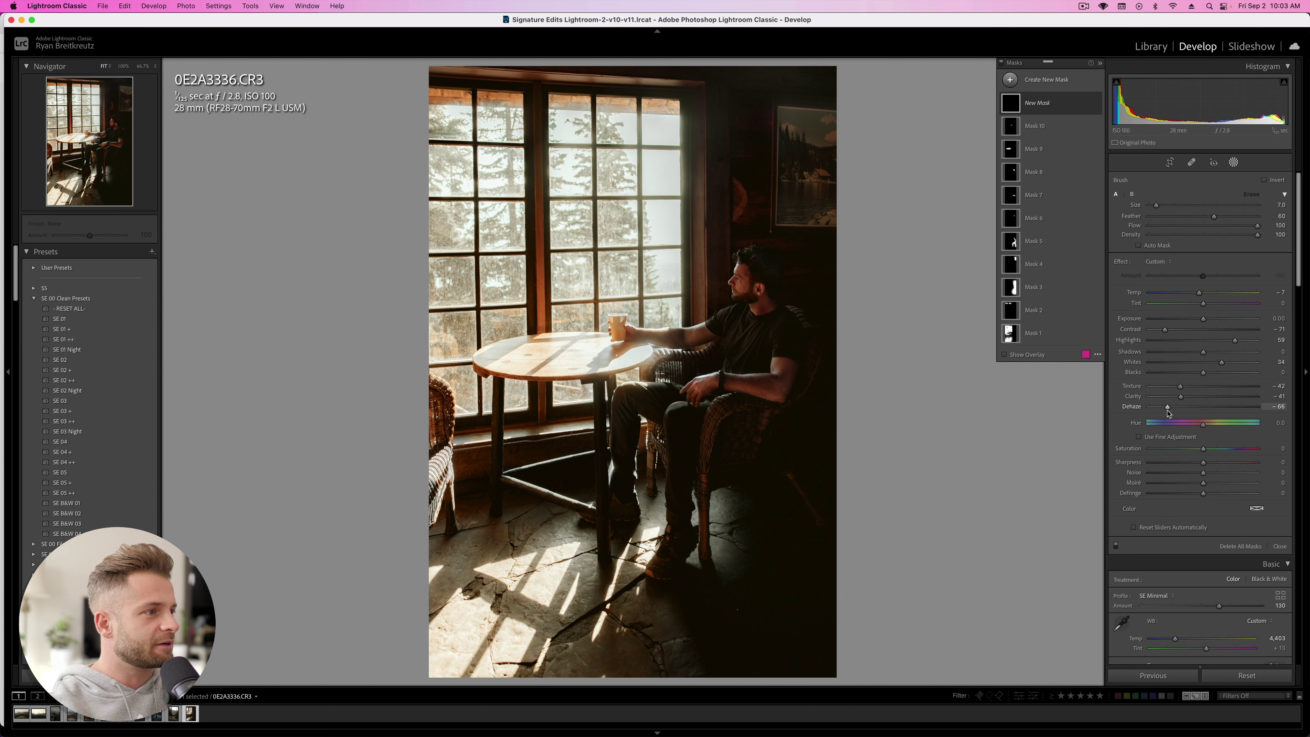
left_click(1221, 318)
left_click(1240, 293)
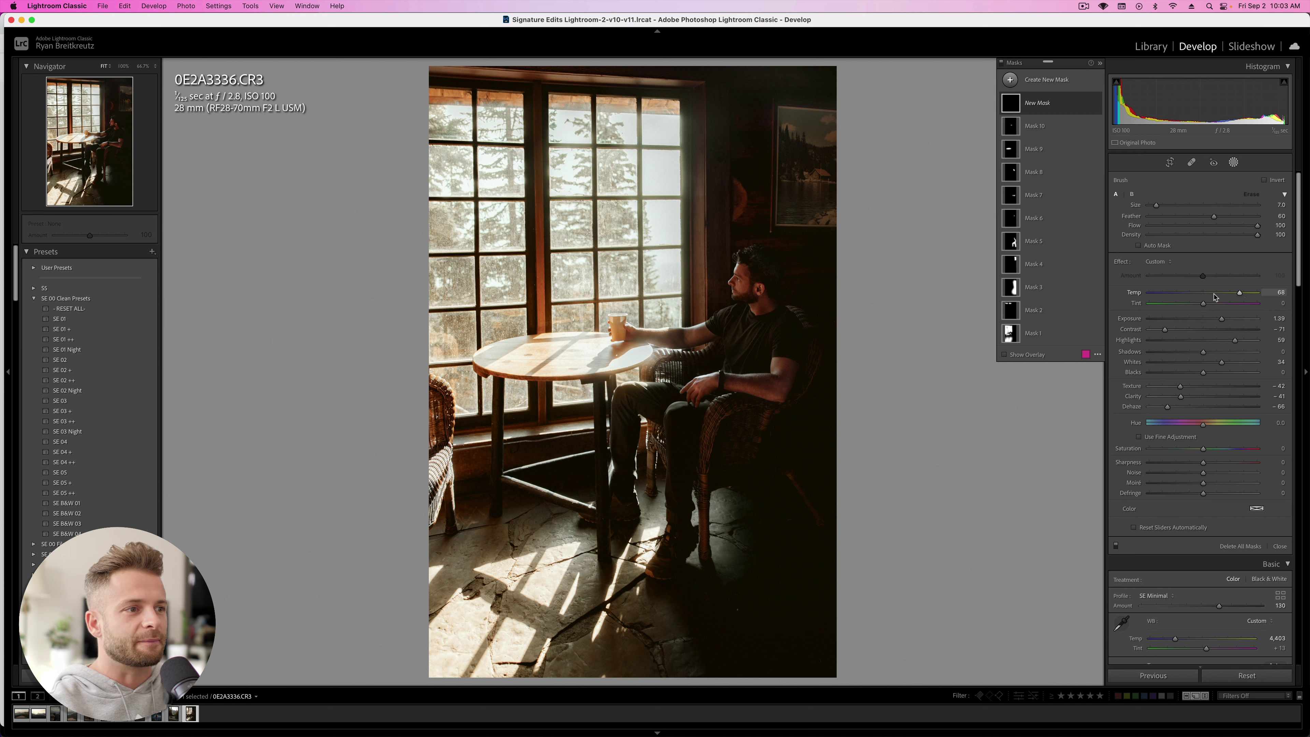
scroll(611, 202, "up", 4)
mouse_move(617, 195)
left_mouse_down()
mouse_move(699, 291)
mouse_move(736, 193)
mouse_move(796, 338)
left_mouse_up()
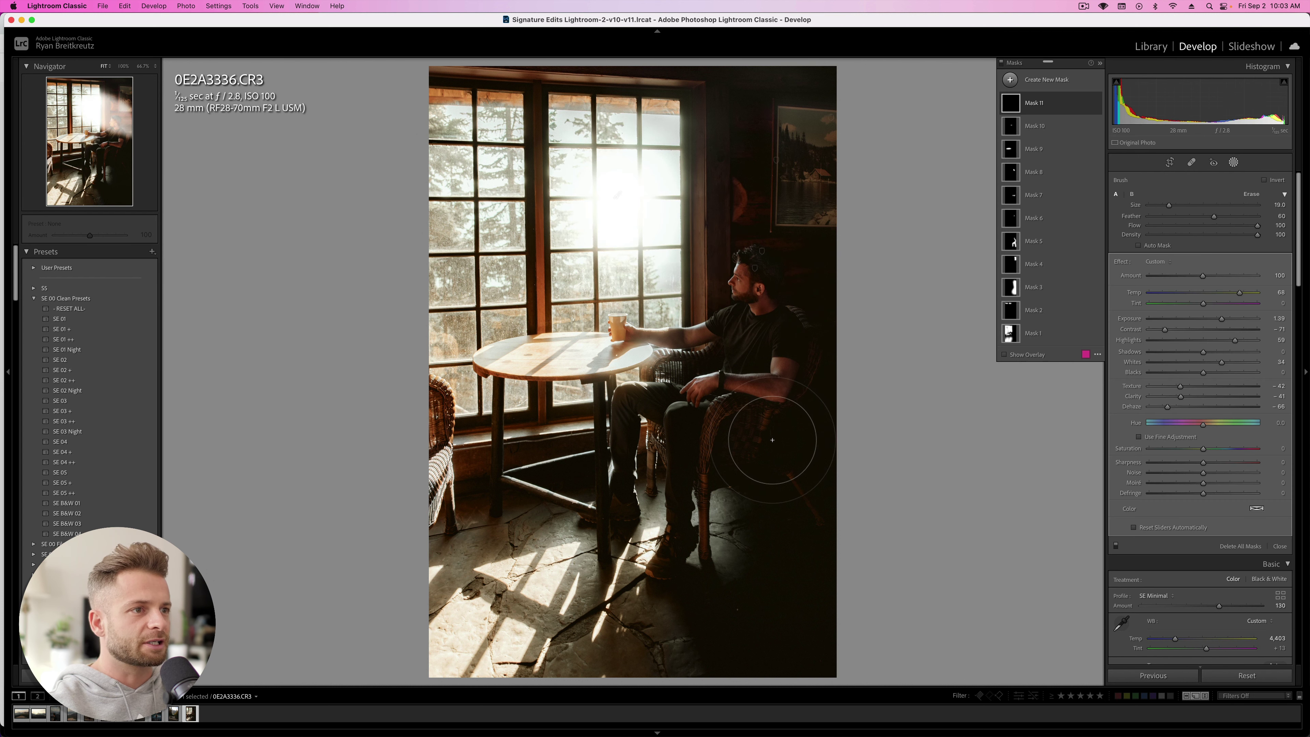
key("Delete")
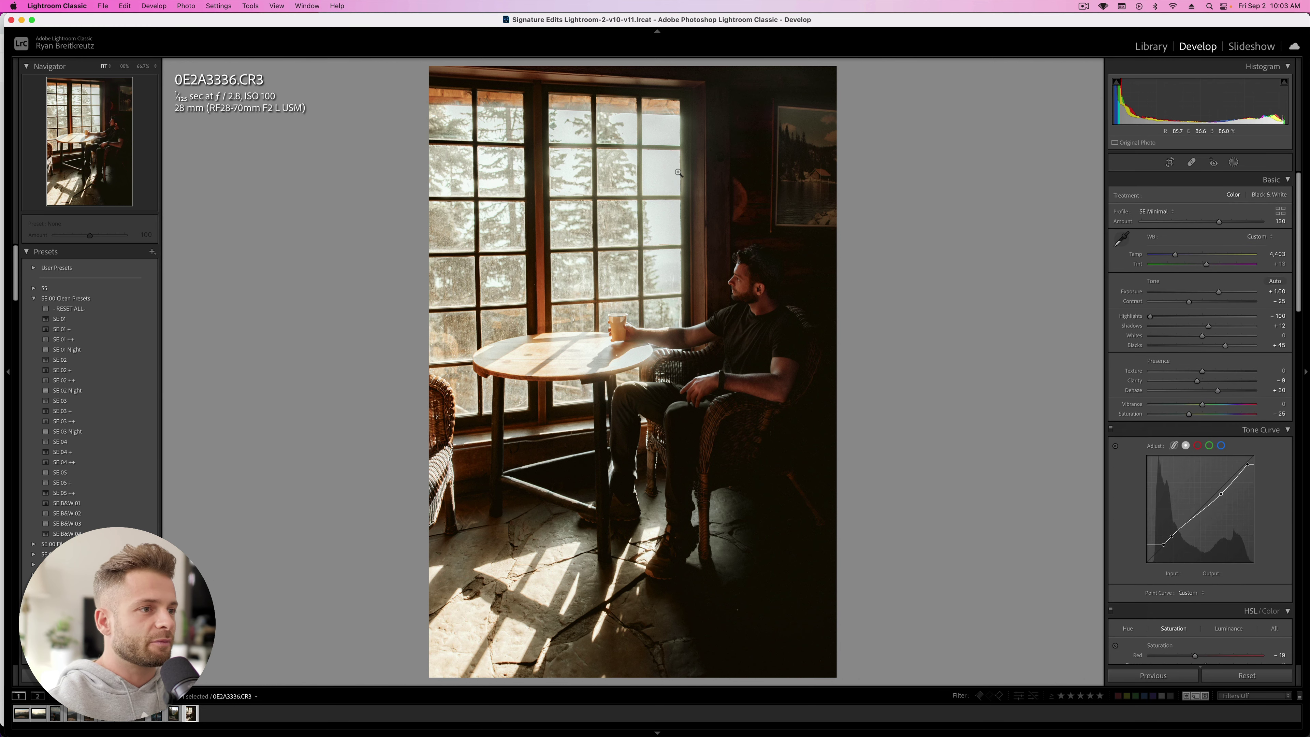
Step: Start a new glow mask with a small size 5 brush stroke in the window's upper corner beside the dark wall
key("k")
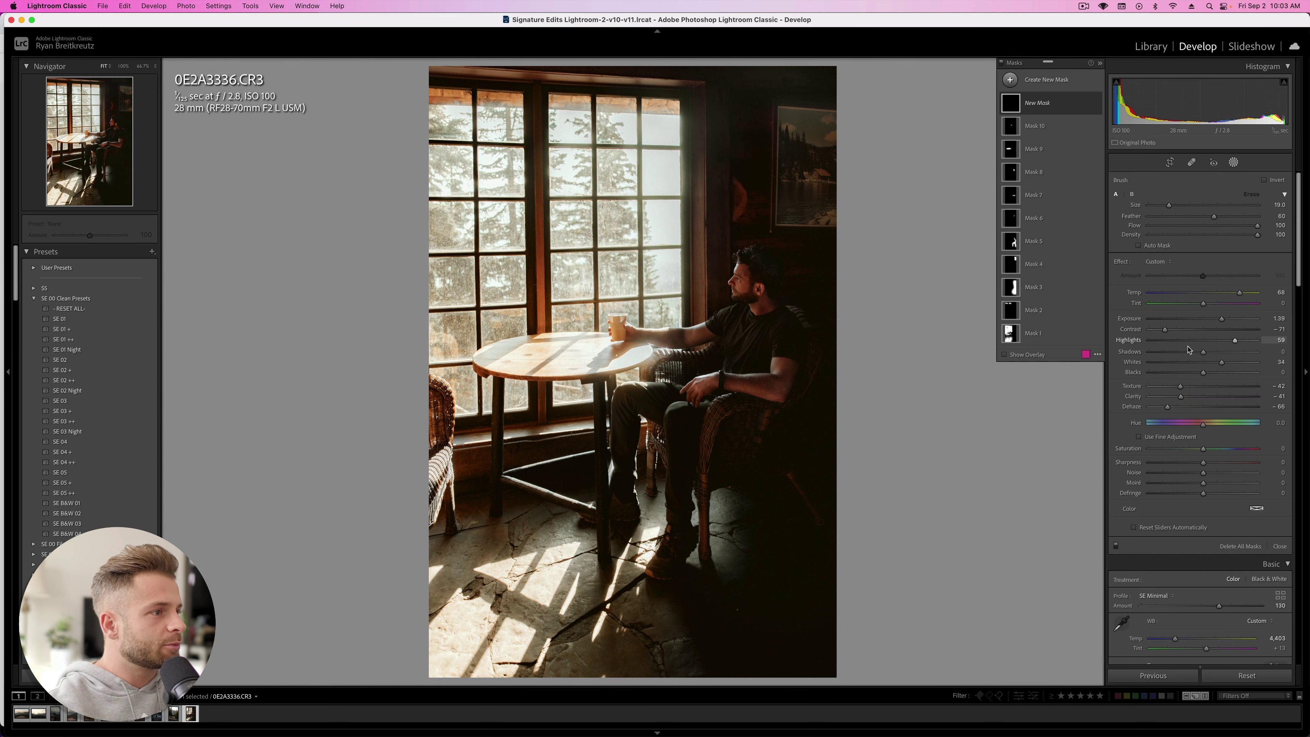
scroll(686, 118, "down", 5)
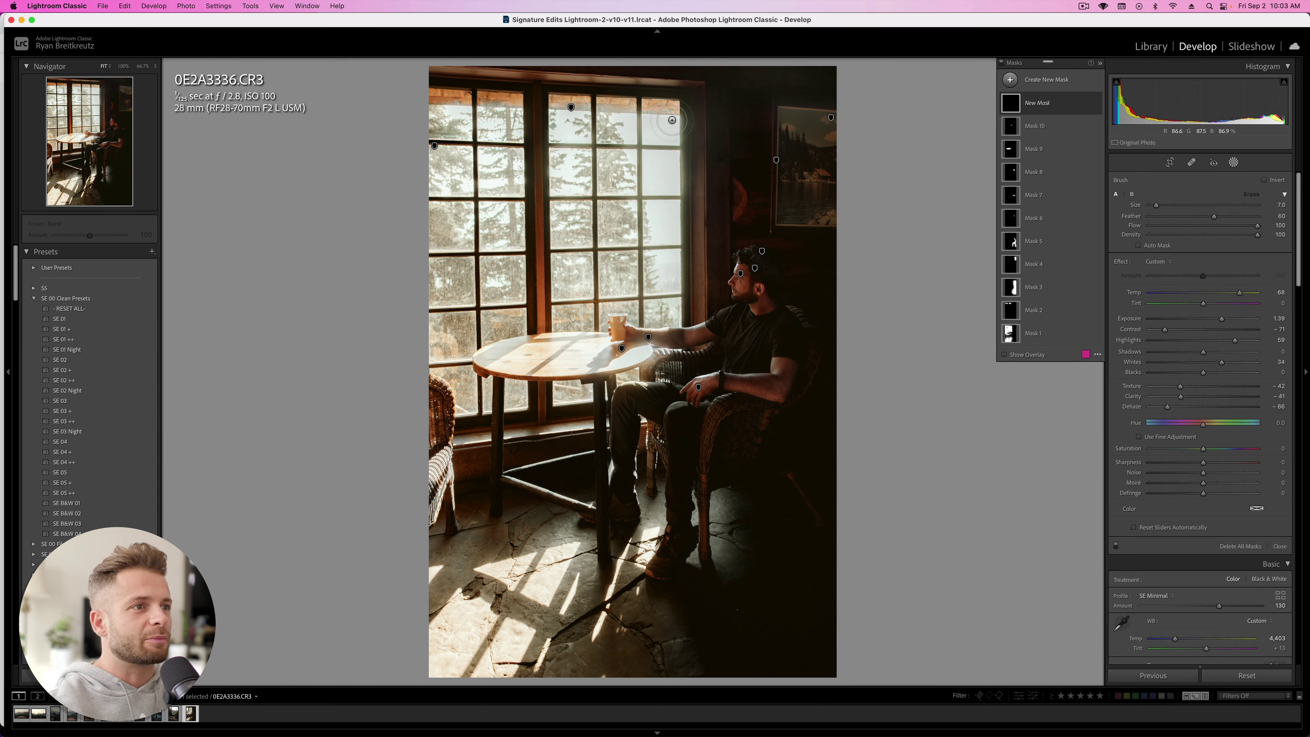
scroll(674, 105, "down", 1)
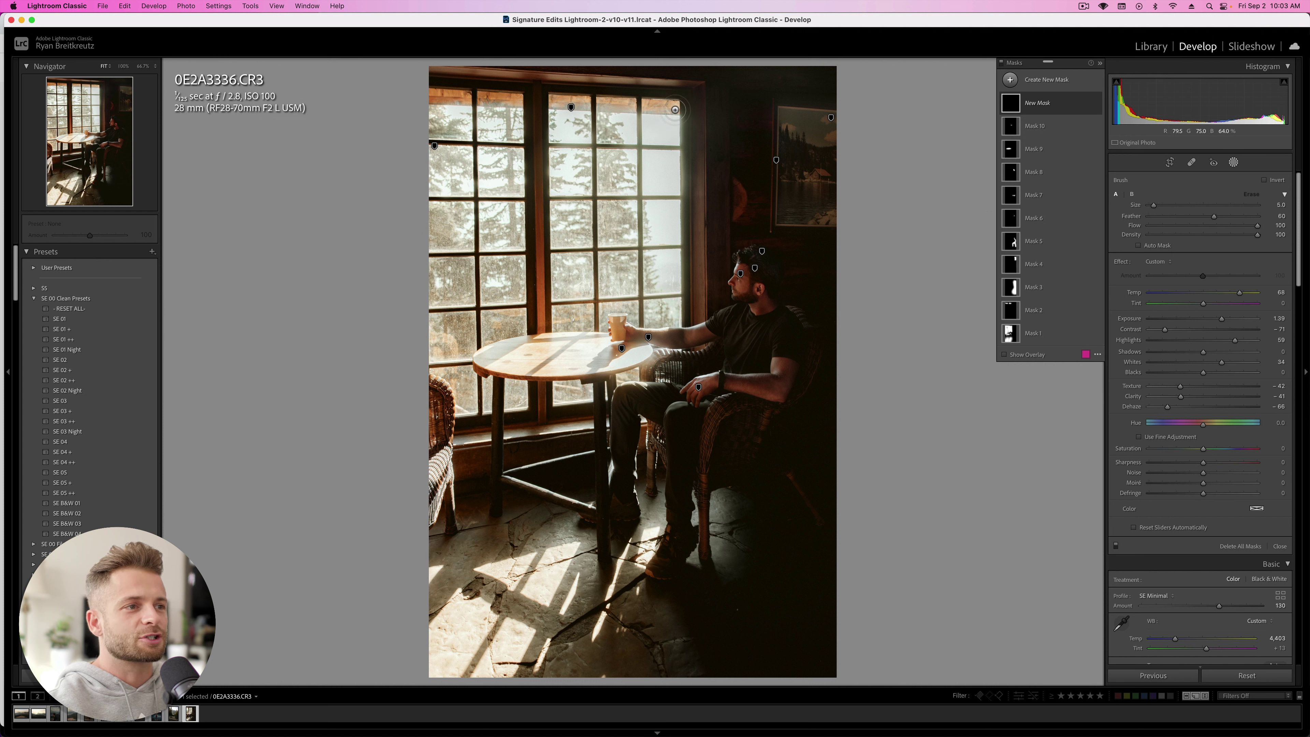
left_click_drag(674, 108, 671, 124)
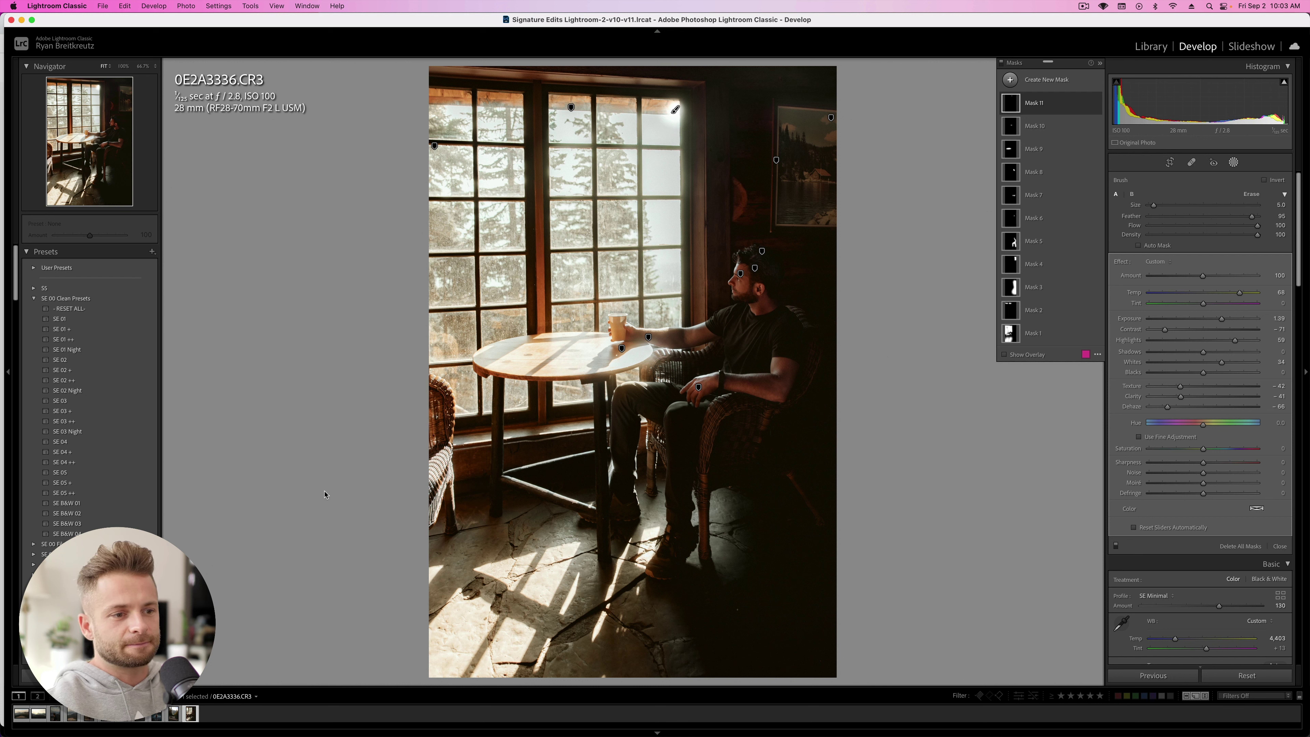
scroll(475, 588, "up", 6)
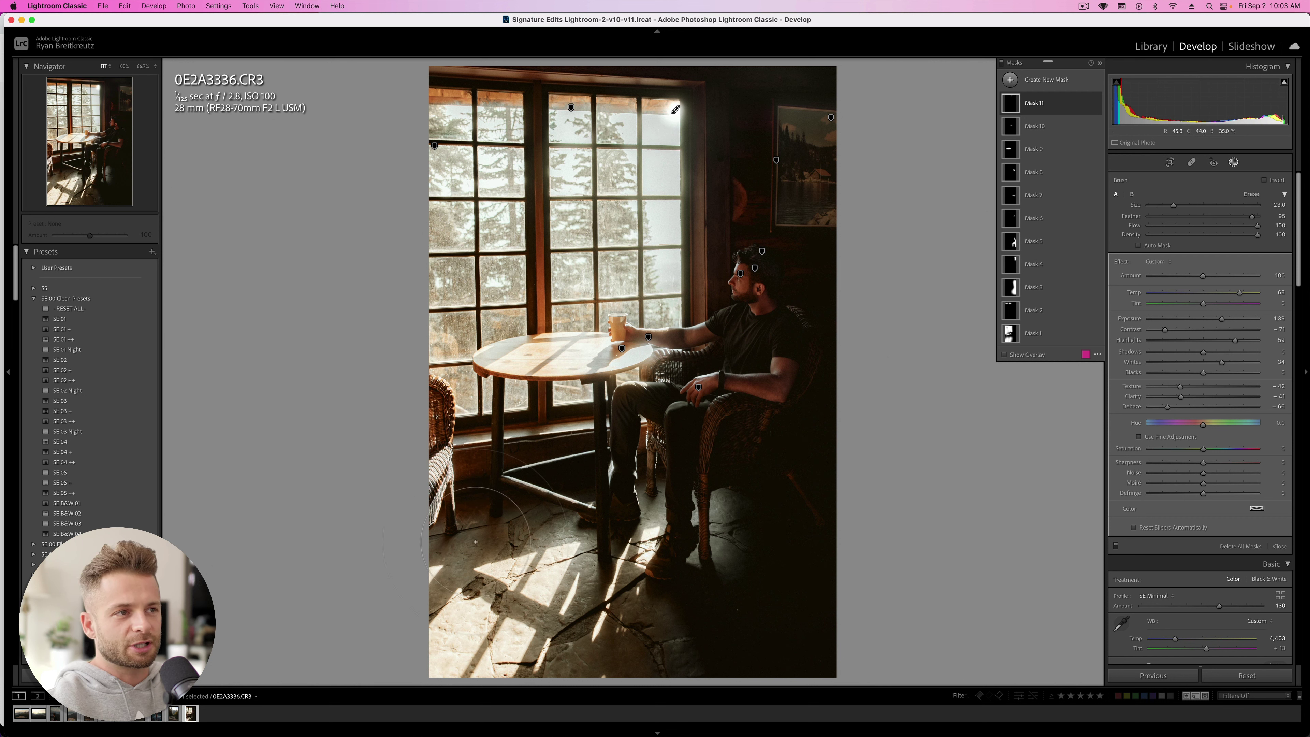
scroll(472, 497, "down", 3)
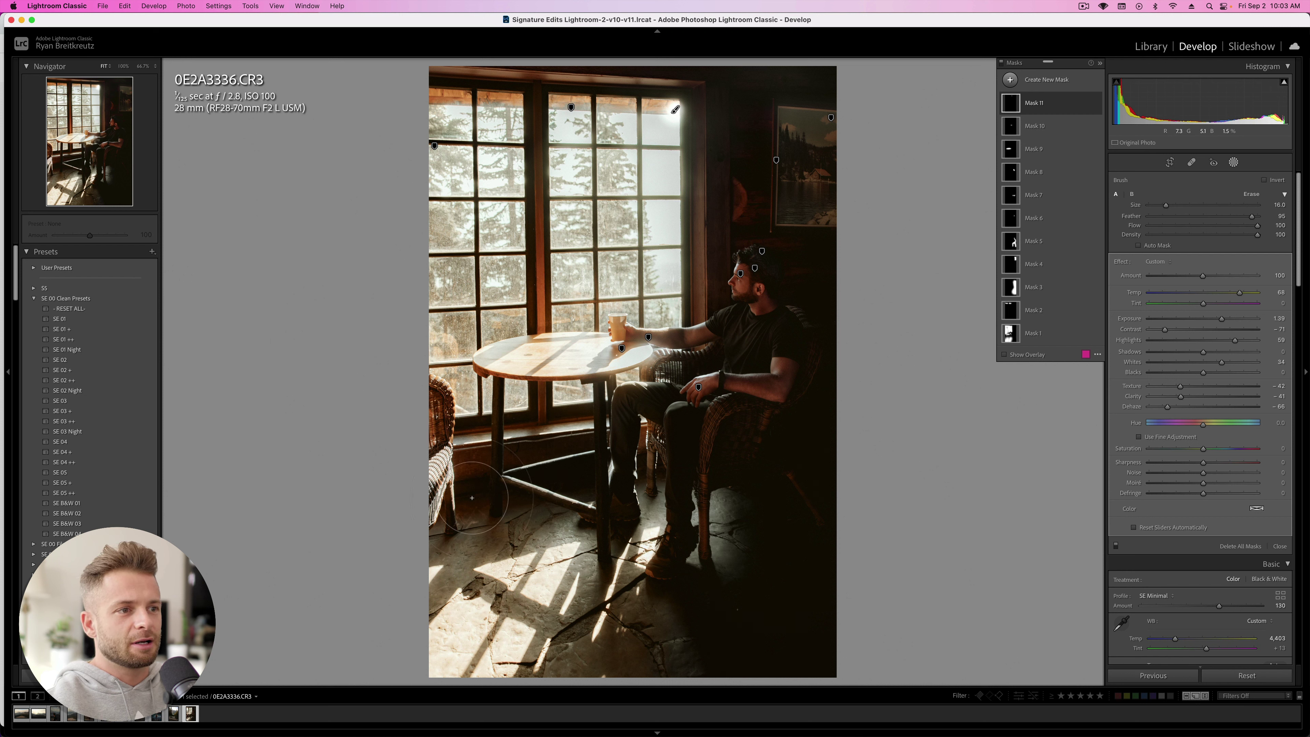
left_click(471, 499, "shift")
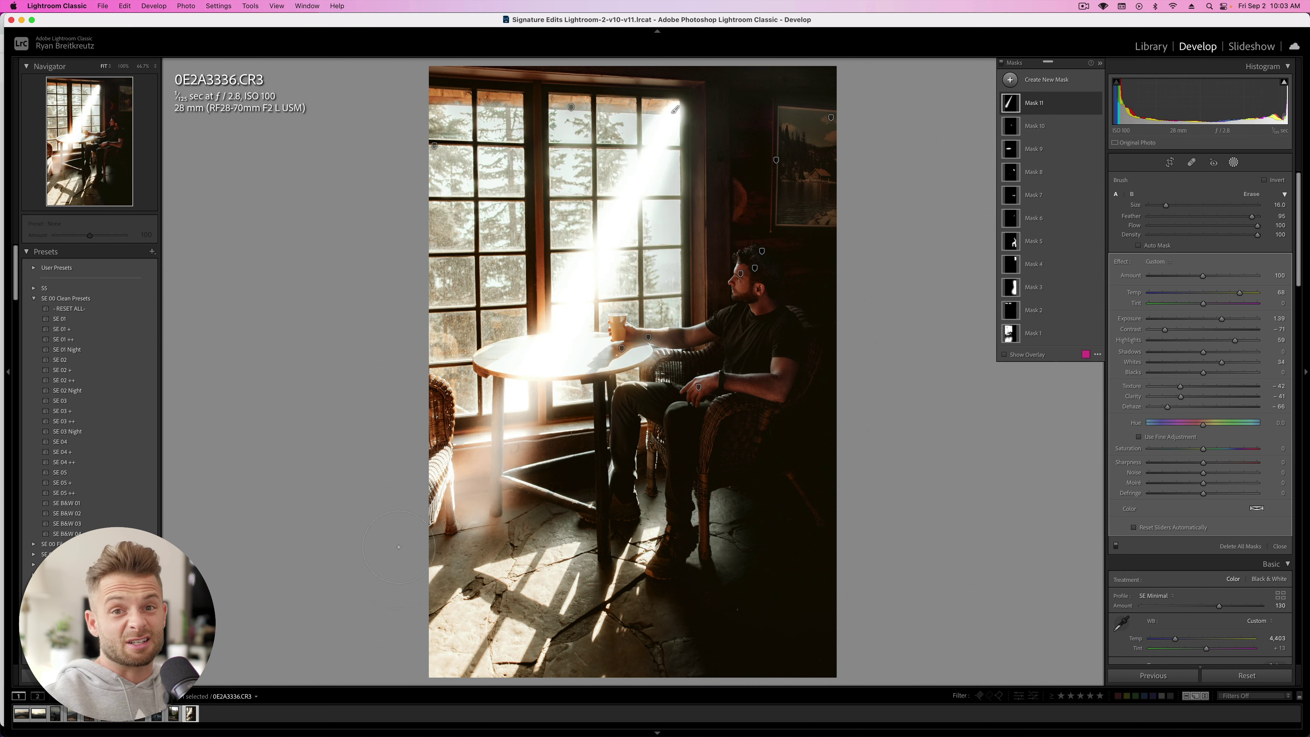
key("super+z")
Step: Paint a wide sunbeam with a size 28, Feather 95 brush from the window's upper corner across the table to the wicker chair
scroll(342, 558, "up", 3)
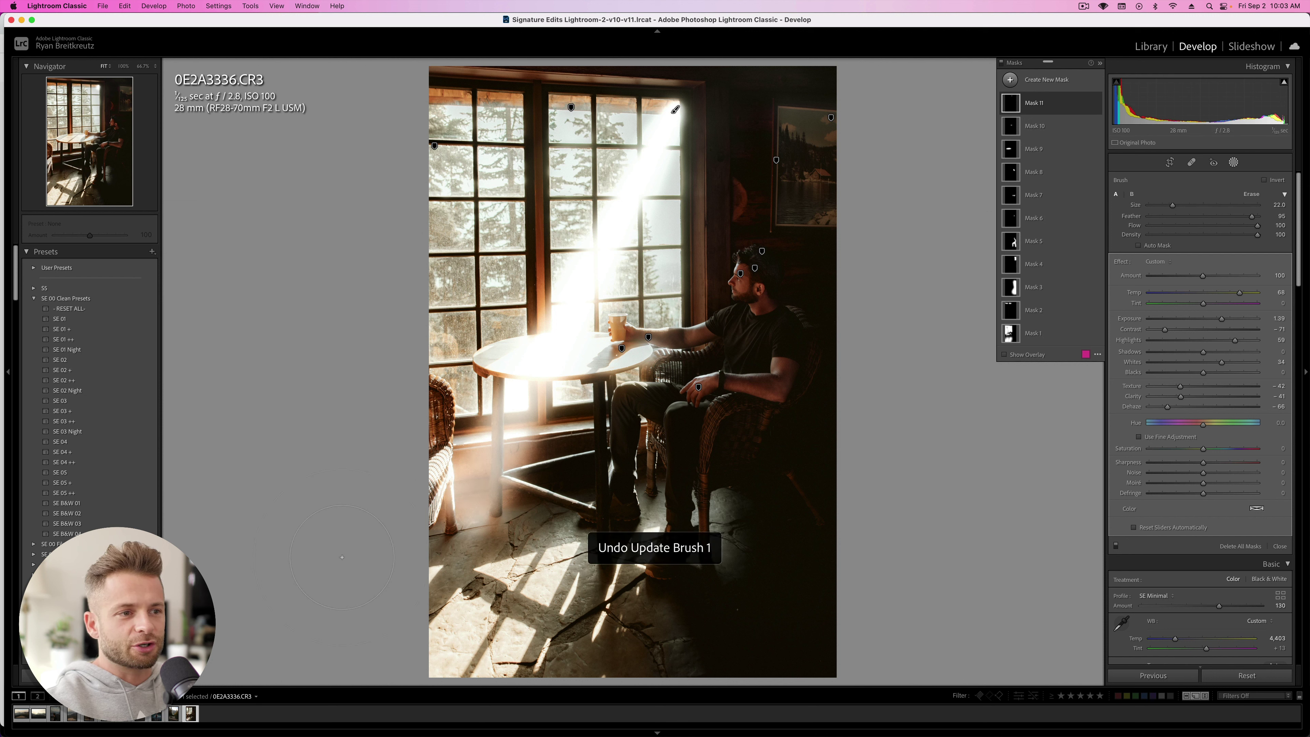
scroll(345, 561, "up", 1)
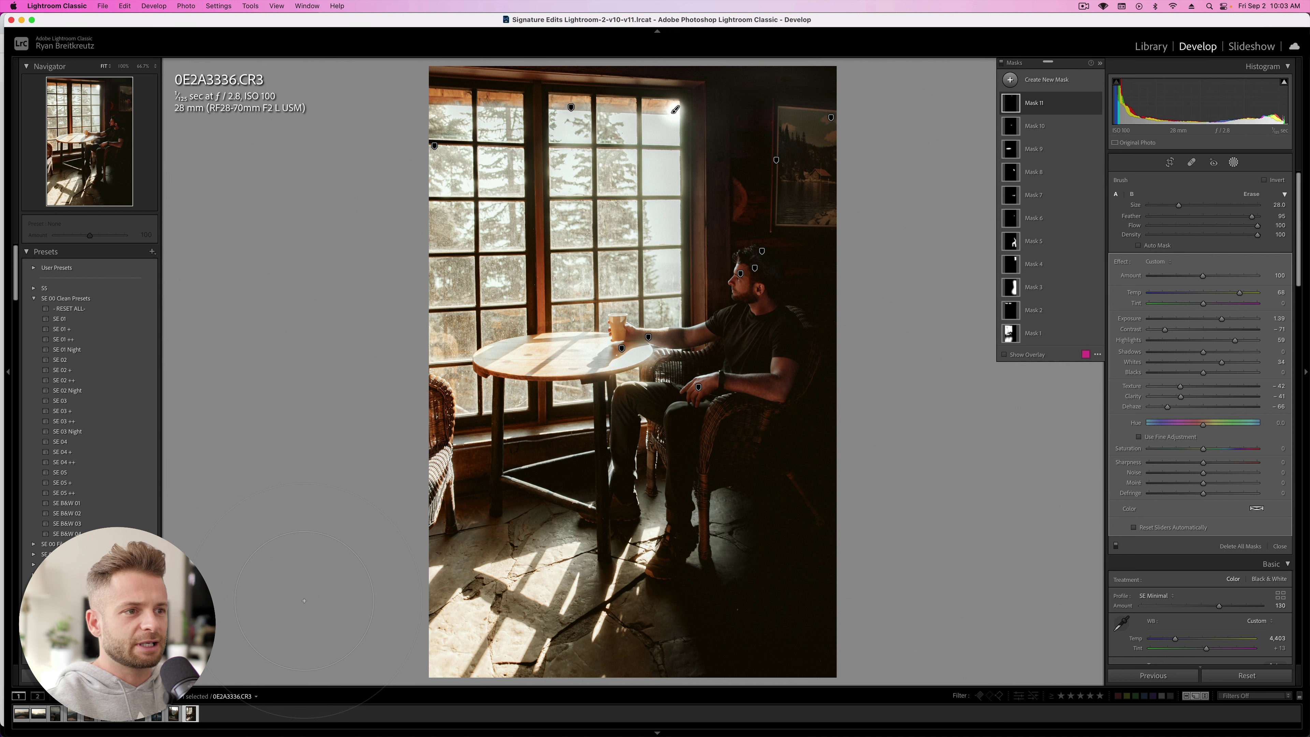
key("super+shift+z")
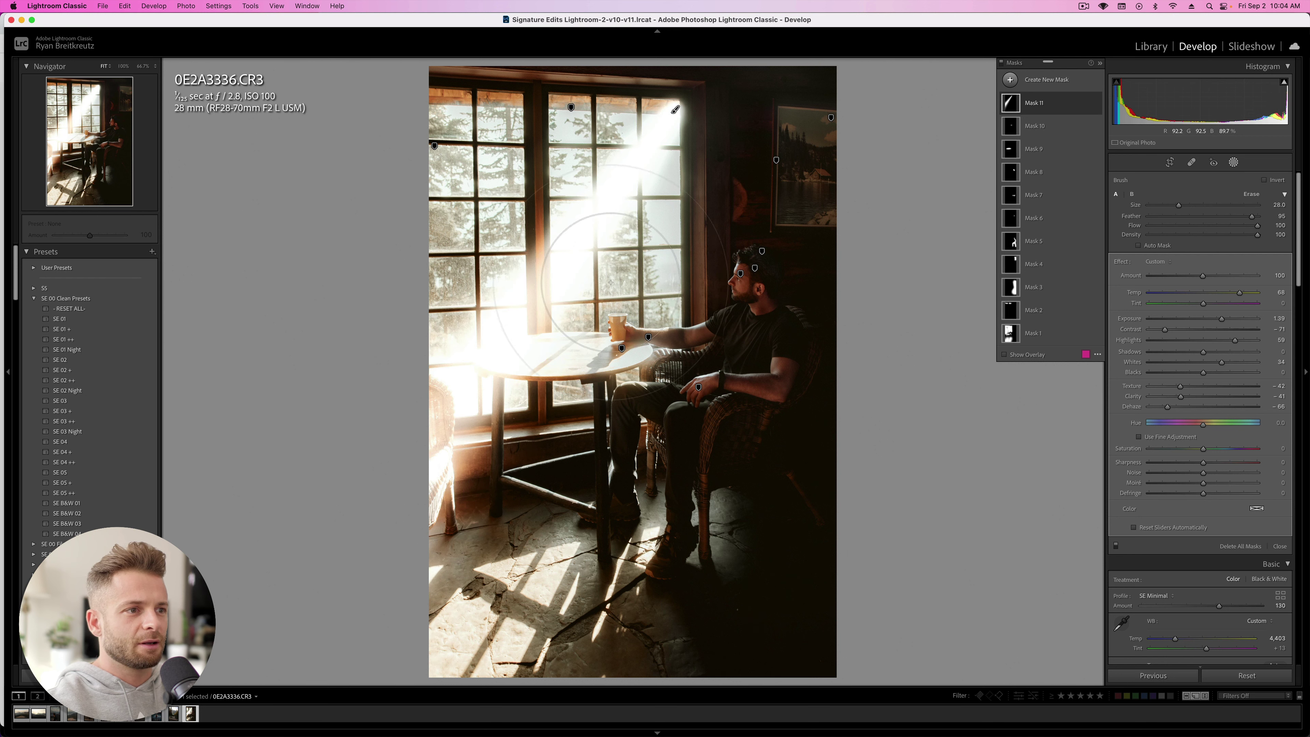
Step: Raise the brush's Feather to 100 and paint another sunbeam from the window corner down over the stone floor
scroll(610, 282, "down", 4)
scroll(610, 282, "down", 5)
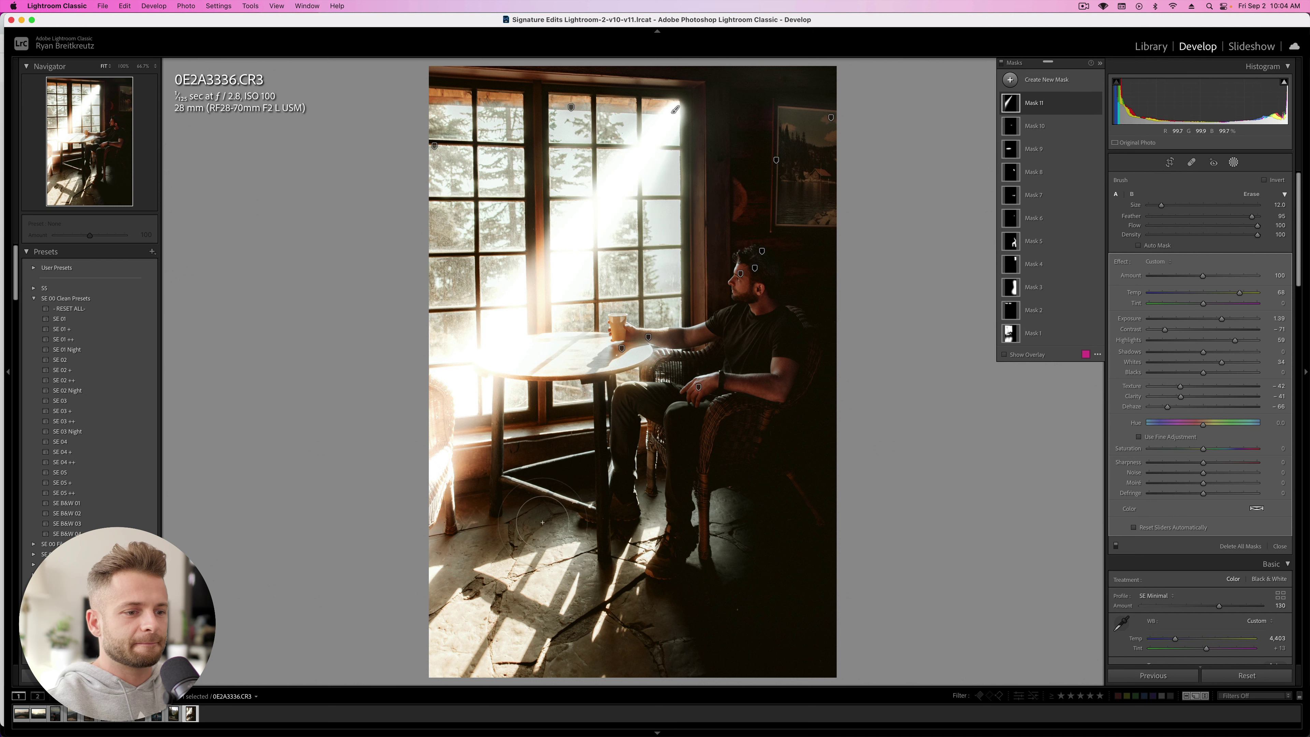
key("super+minus")
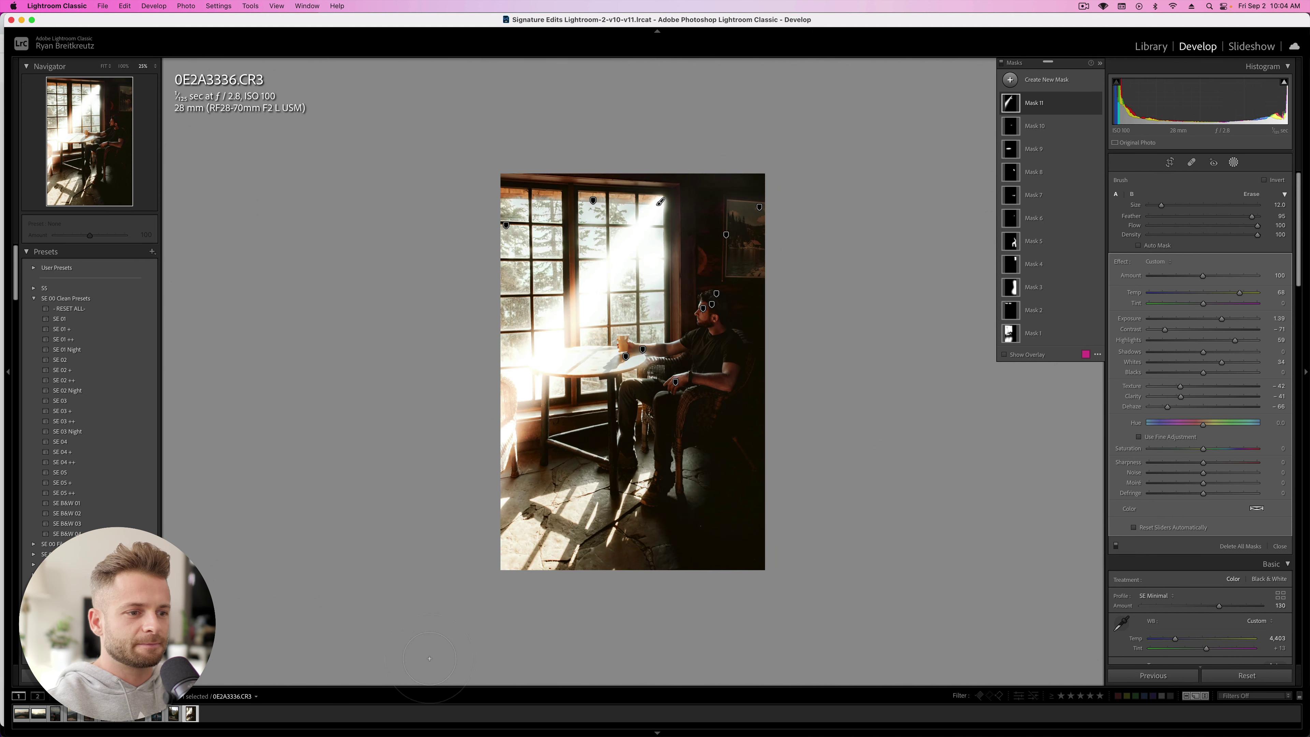
left_click(458, 617, "shift")
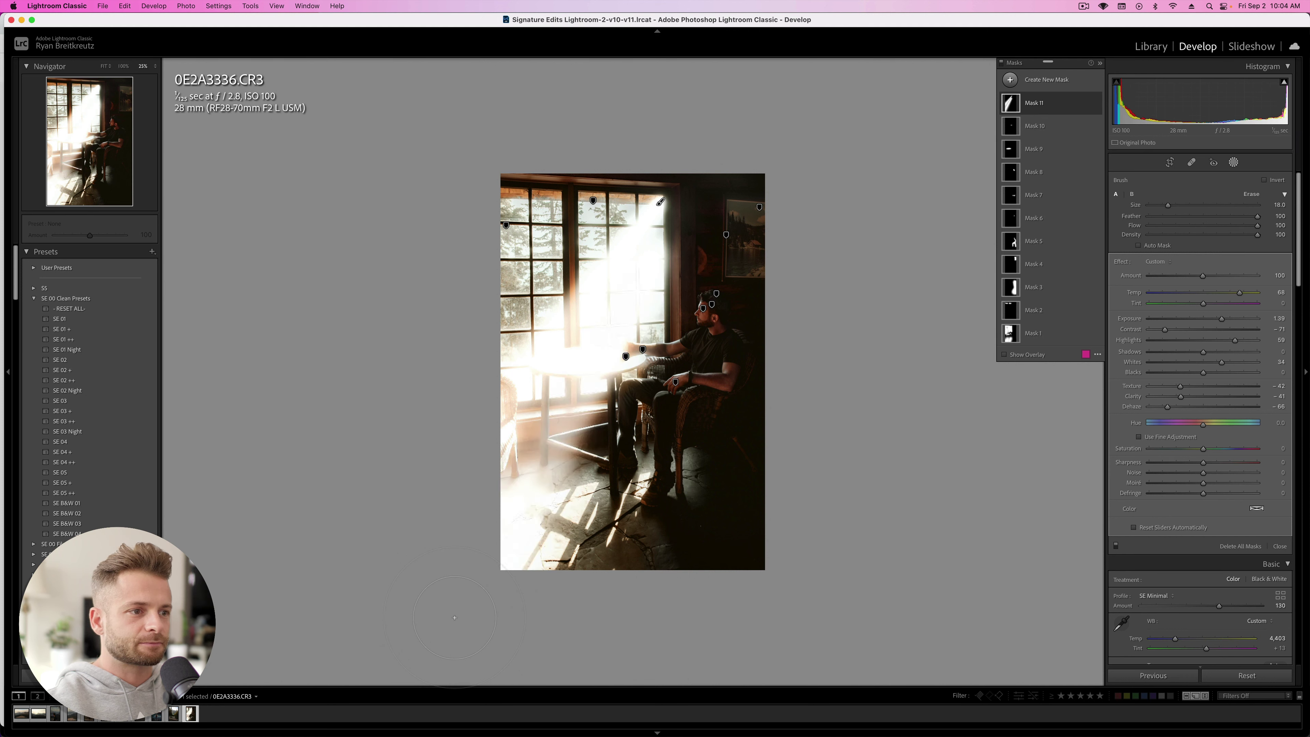
Step: Add a narrower sunbeam over the man's legs down to the floor, using a size 12 brush
scroll(611, 376, "down", 6)
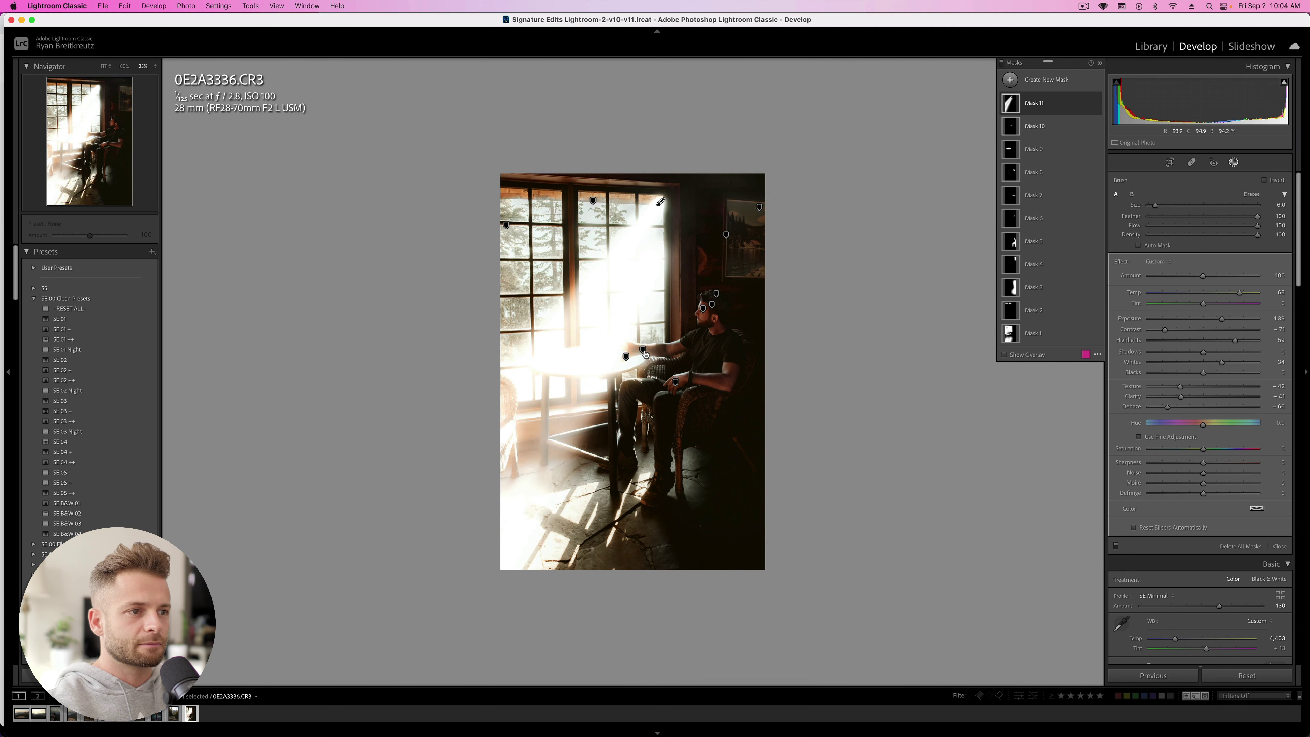
left_click_drag(649, 337, 646, 357)
scroll(567, 616, "up", 7)
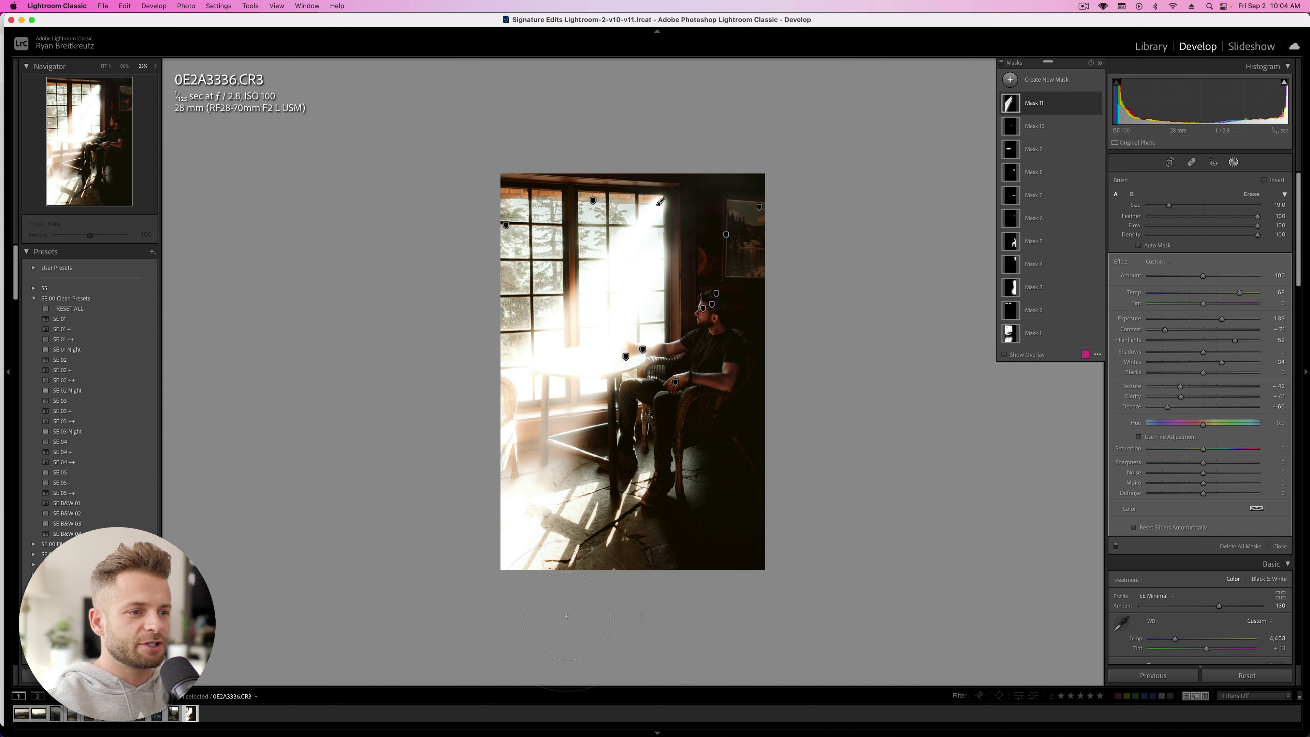
left_click(552, 621, "shift")
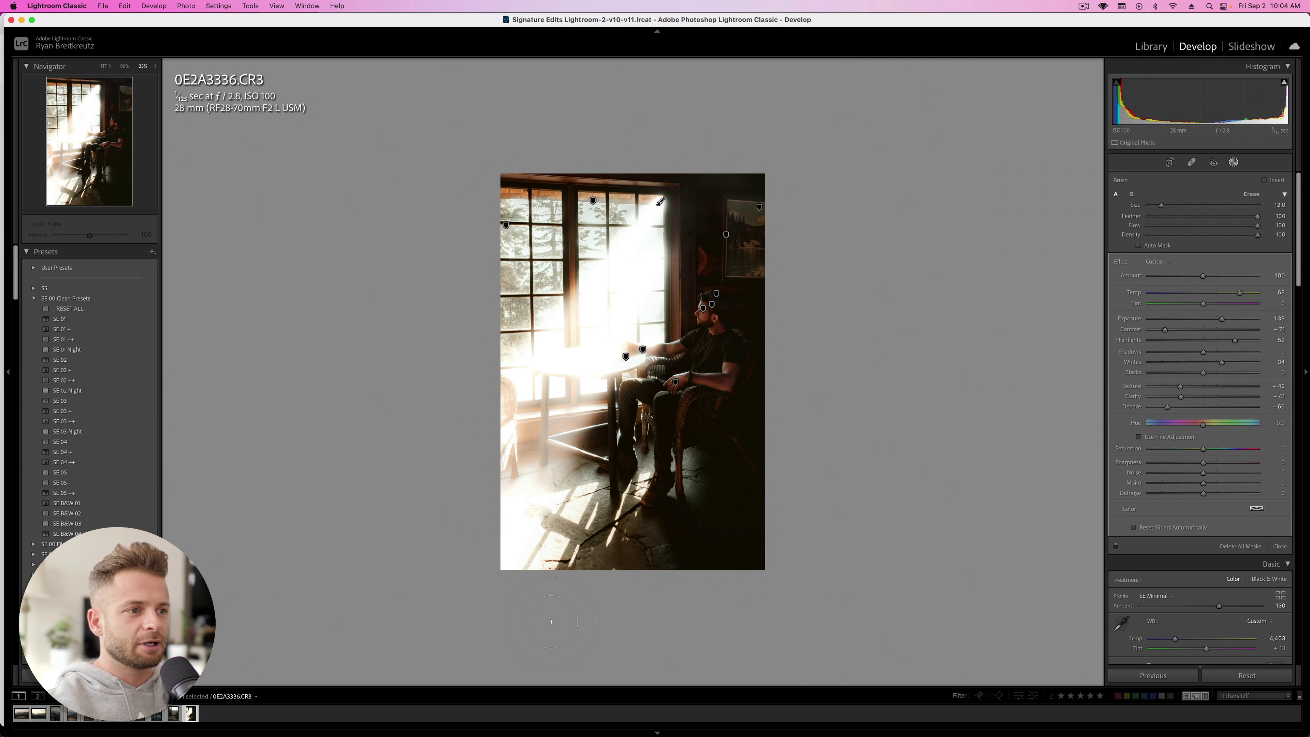
scroll(587, 214, "down", 4)
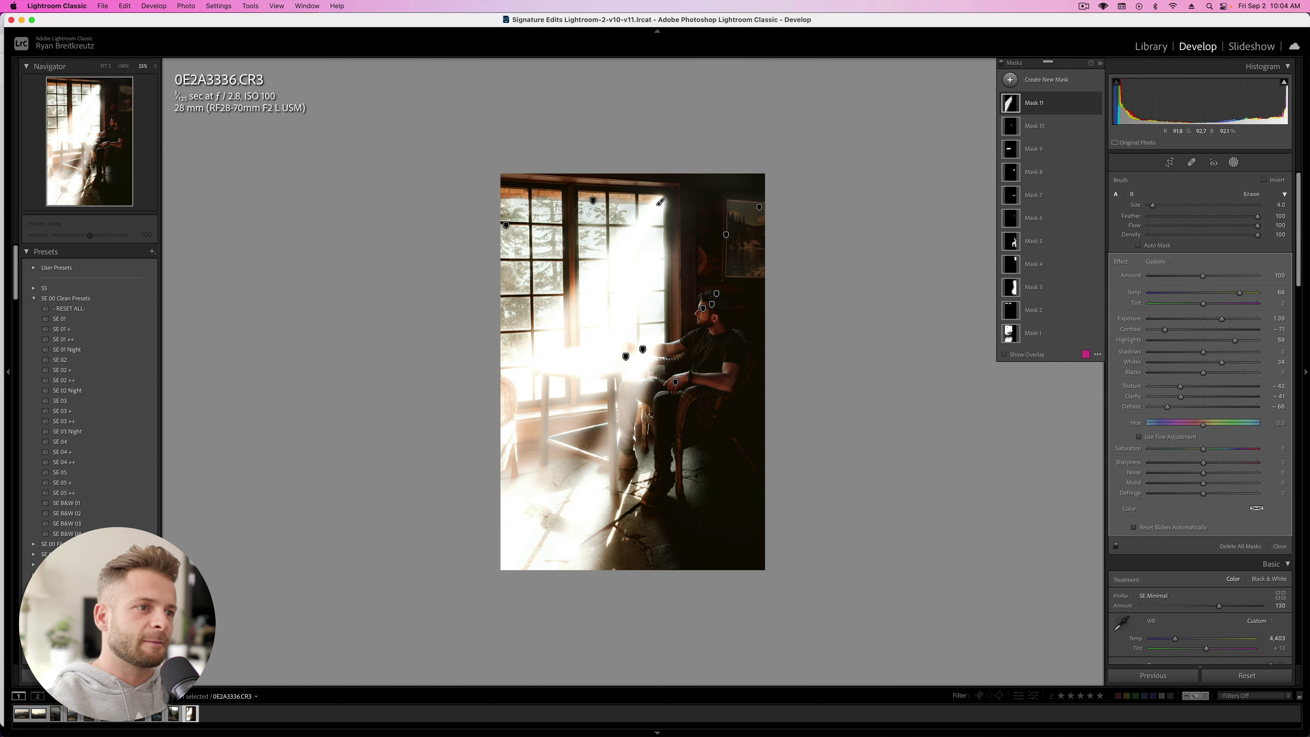
Step: Vary the brush size between 4 and 13 and paint more sunbeams across the window panes
scroll(621, 219, "up", 3)
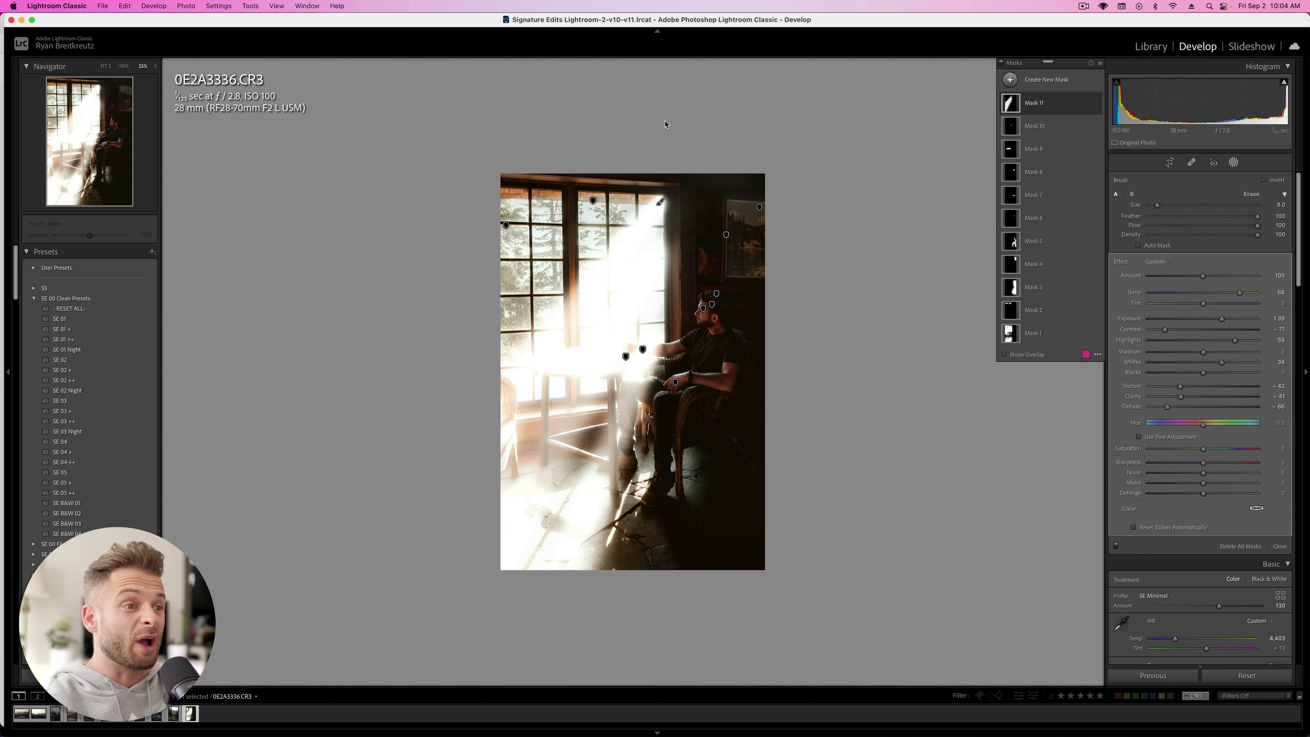
scroll(622, 207, "down", 1)
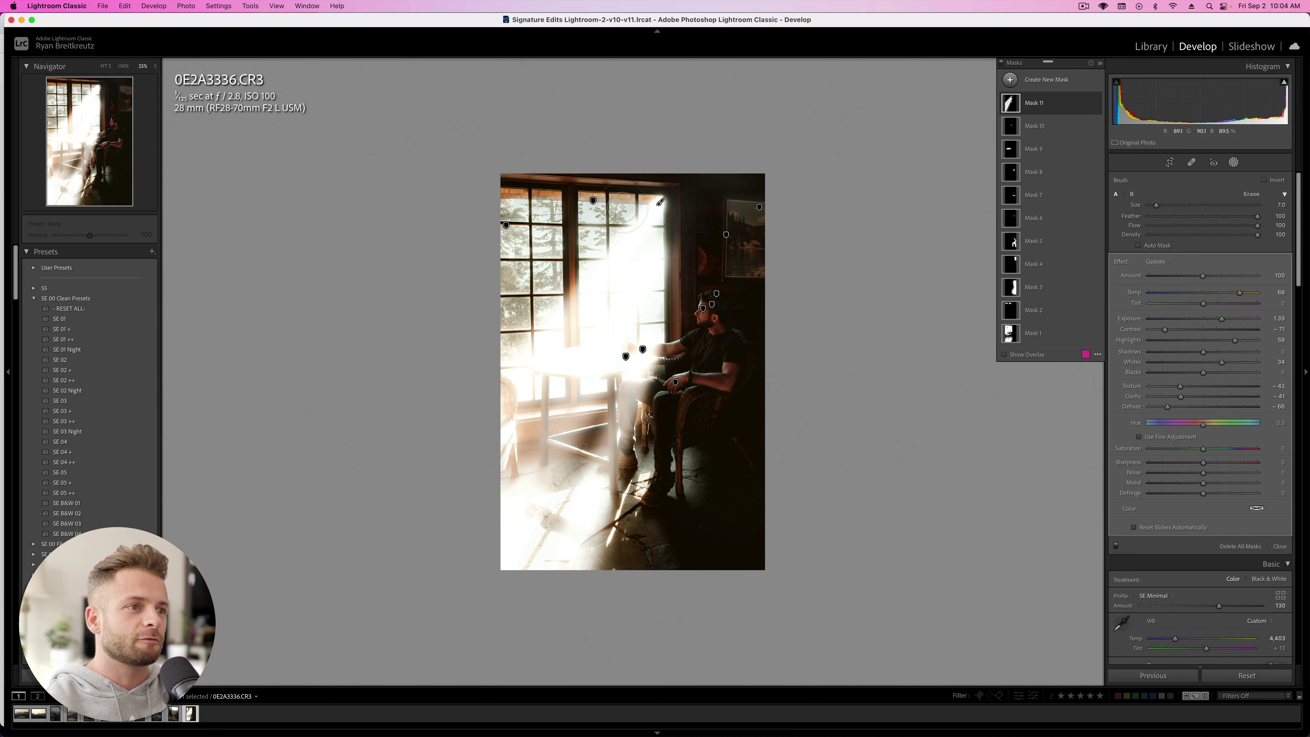
scroll(622, 208, "down", 3)
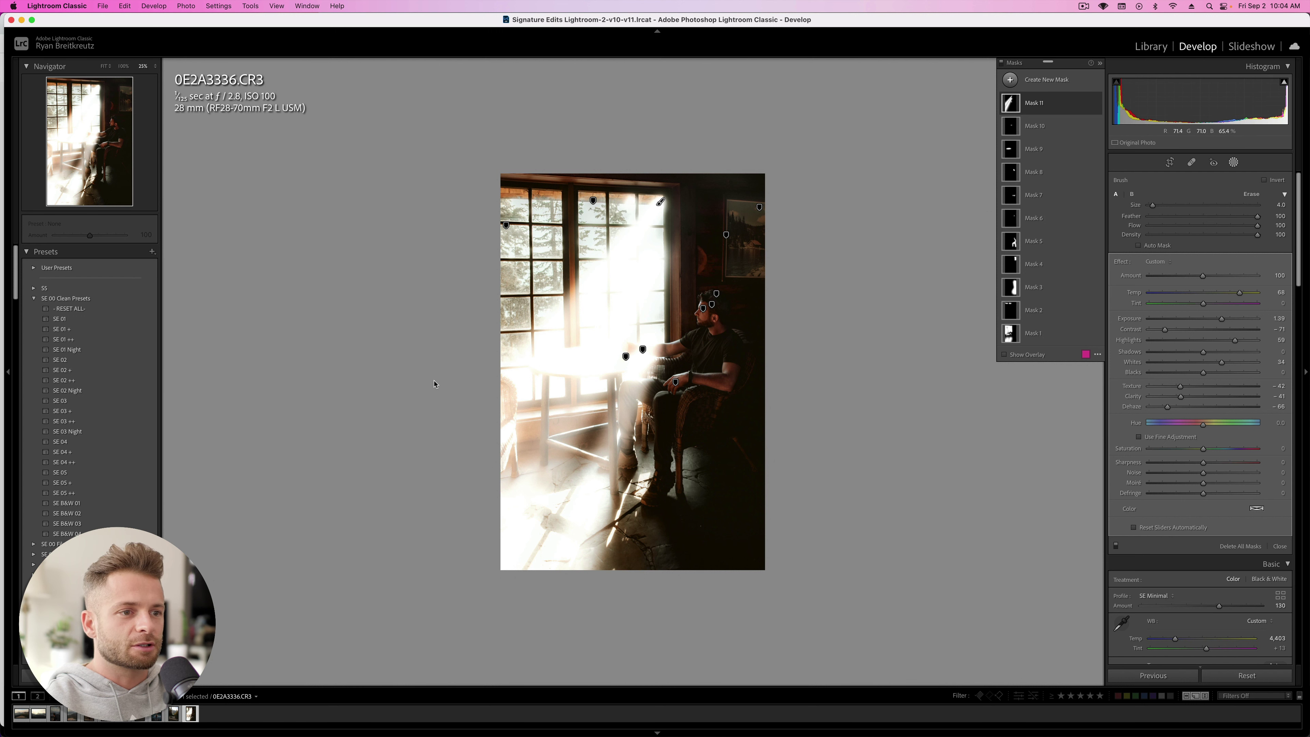
scroll(545, 330, "up", 9)
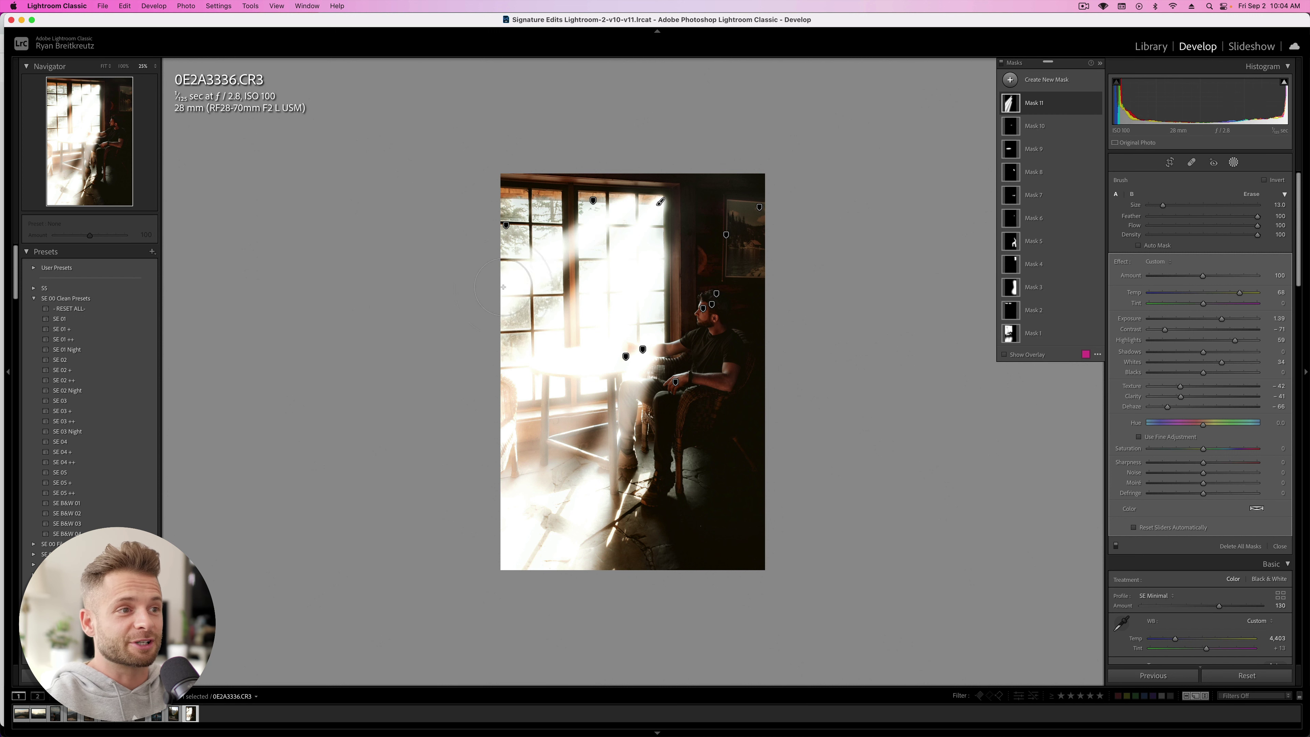
Step: Resize the brush between 6 and 16 and extend the glow over the remaining parts of the window
scroll(623, 213, "down", 4)
scroll(622, 214, "down", 4)
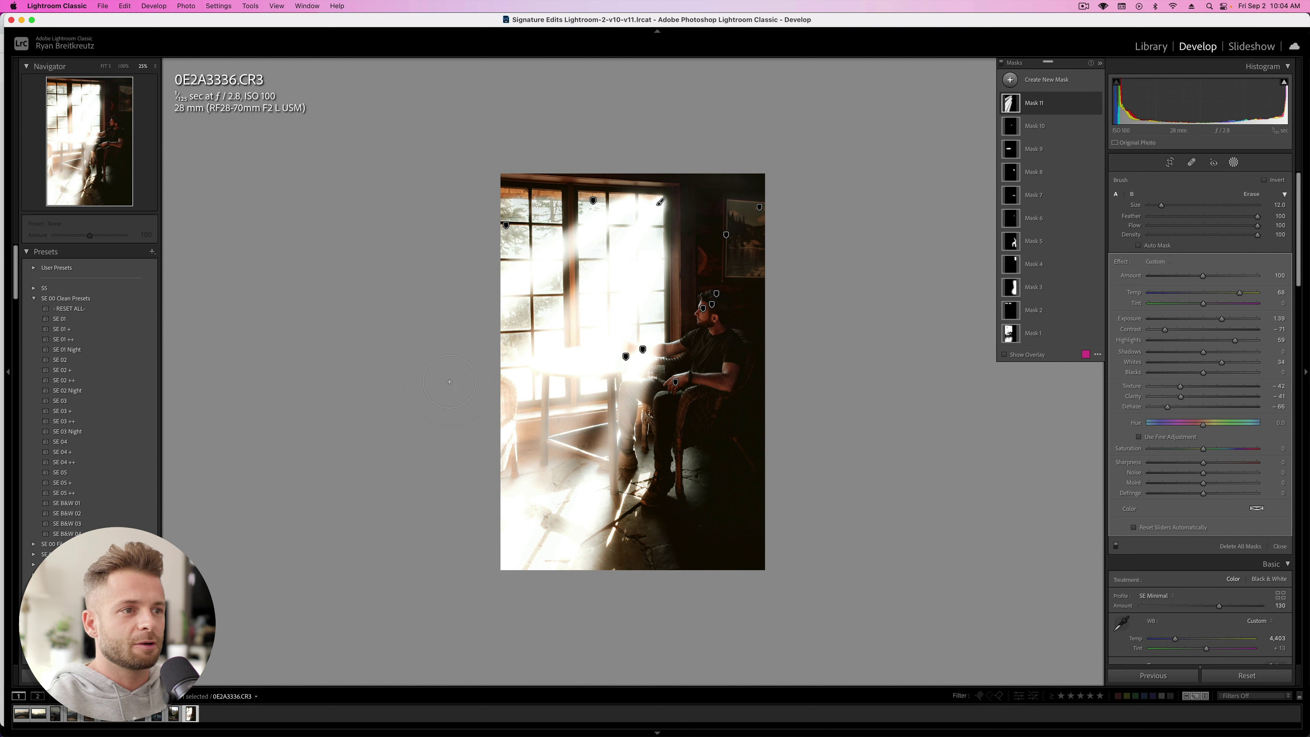
scroll(582, 201, "down", 7)
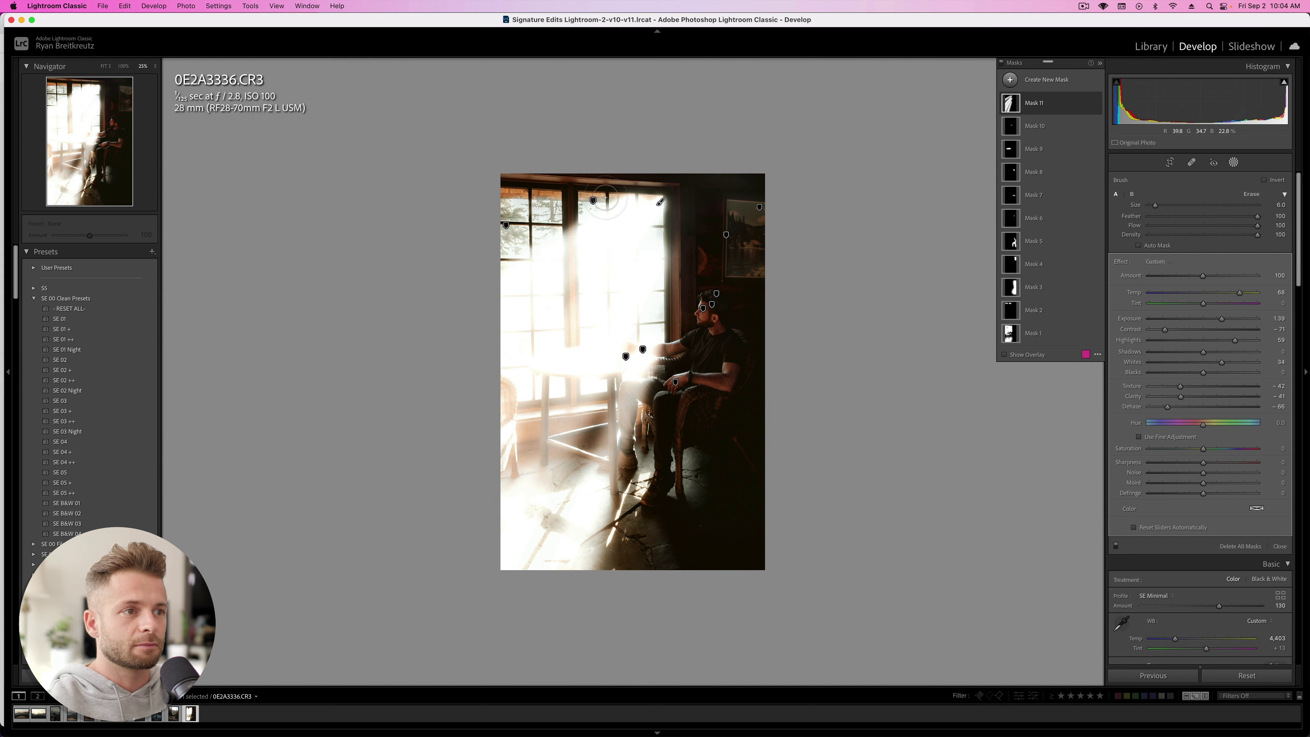
scroll(598, 201, "up", 4)
key("shift+w")
key("shift+w")
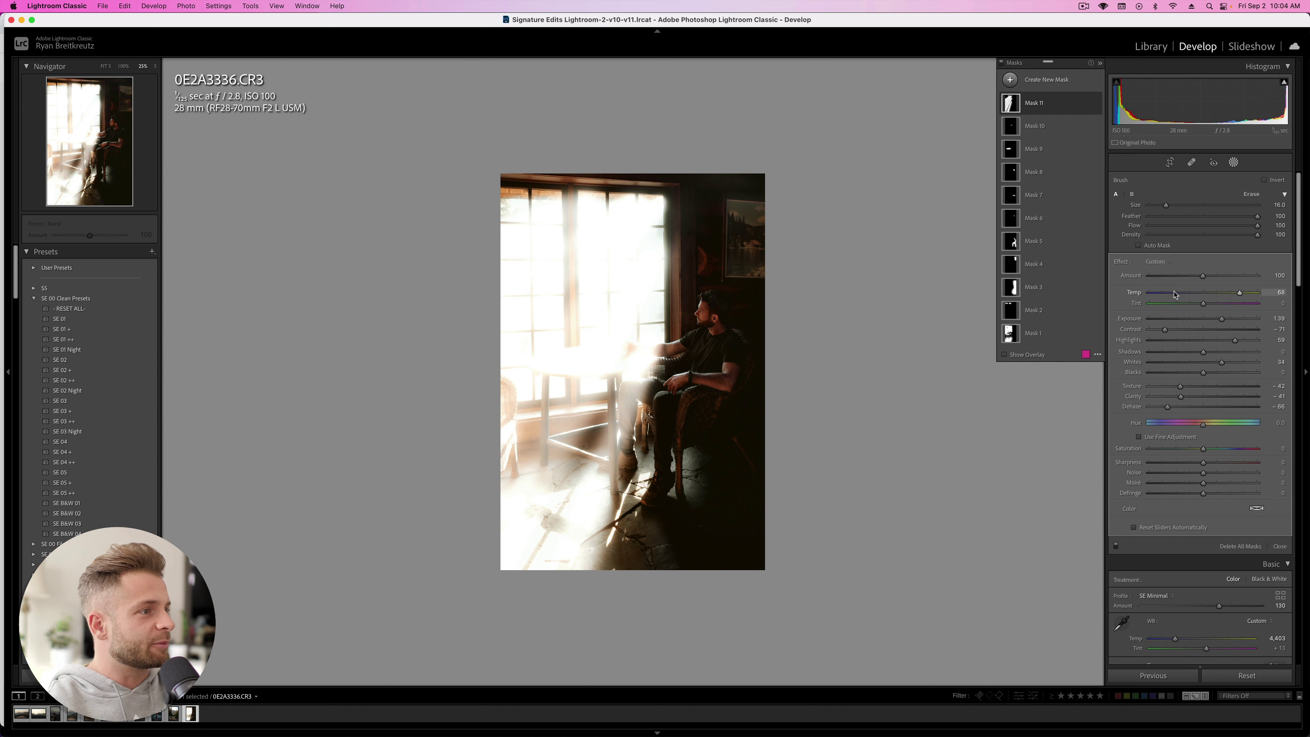
Step: Tune the sunbeam mask with Temp 84, Tint 28, lower Dehaze, a slight Hue shift, higher Saturation and an Amount of about 18
left_click(1163, 277)
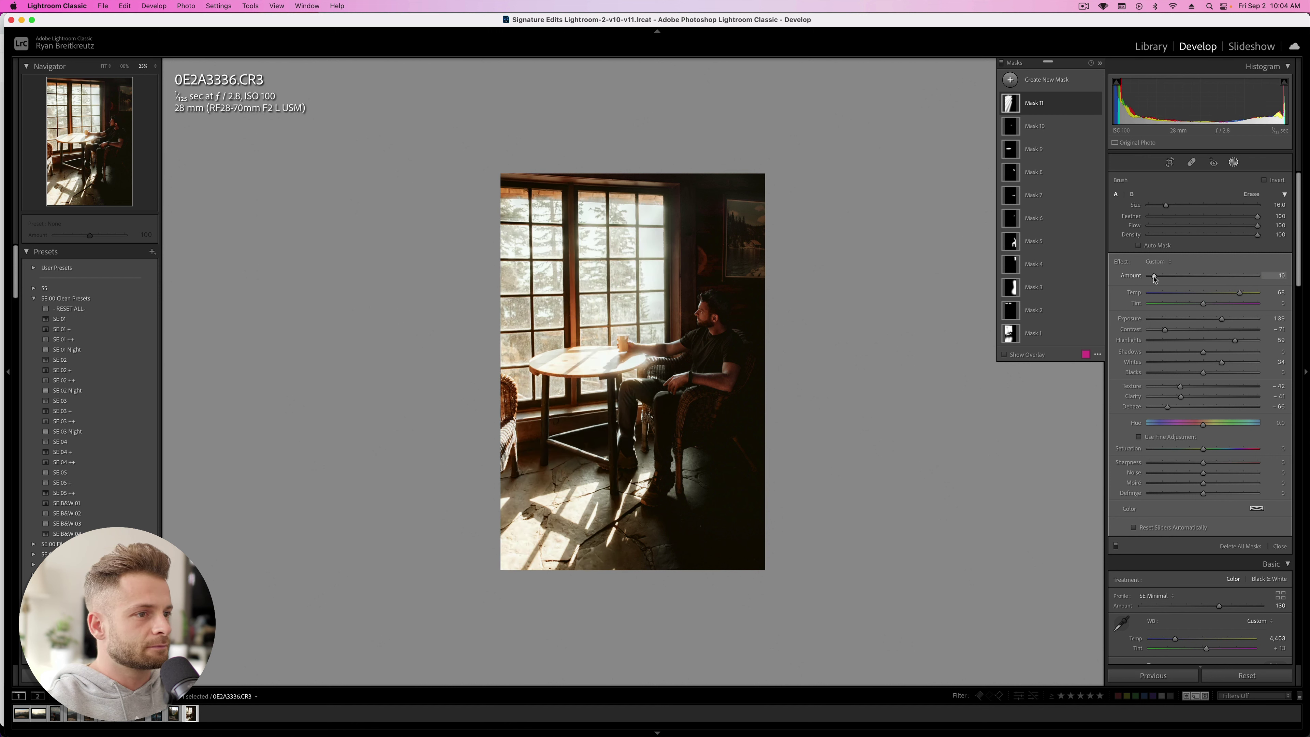
left_click(1249, 293)
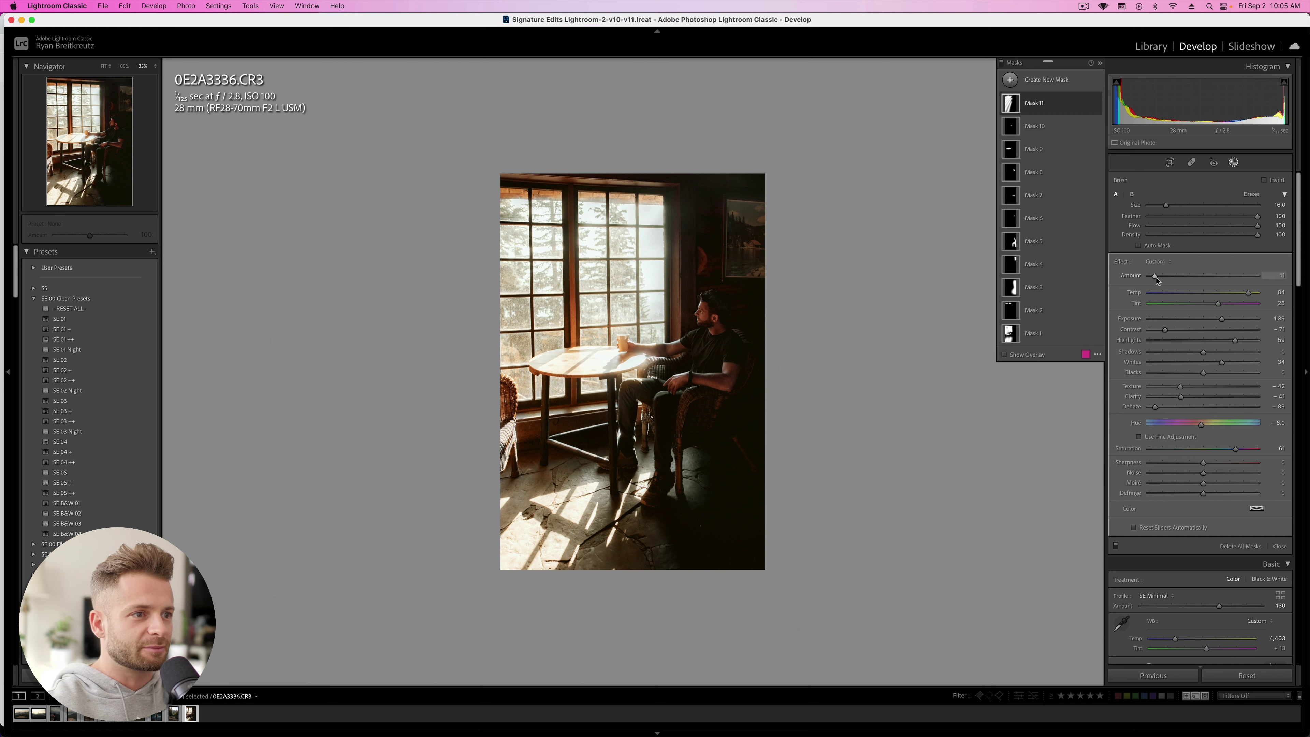
mouse_move(1155, 276)
left_mouse_down()
mouse_move(1173, 276)
mouse_move(1161, 279)
left_mouse_up()
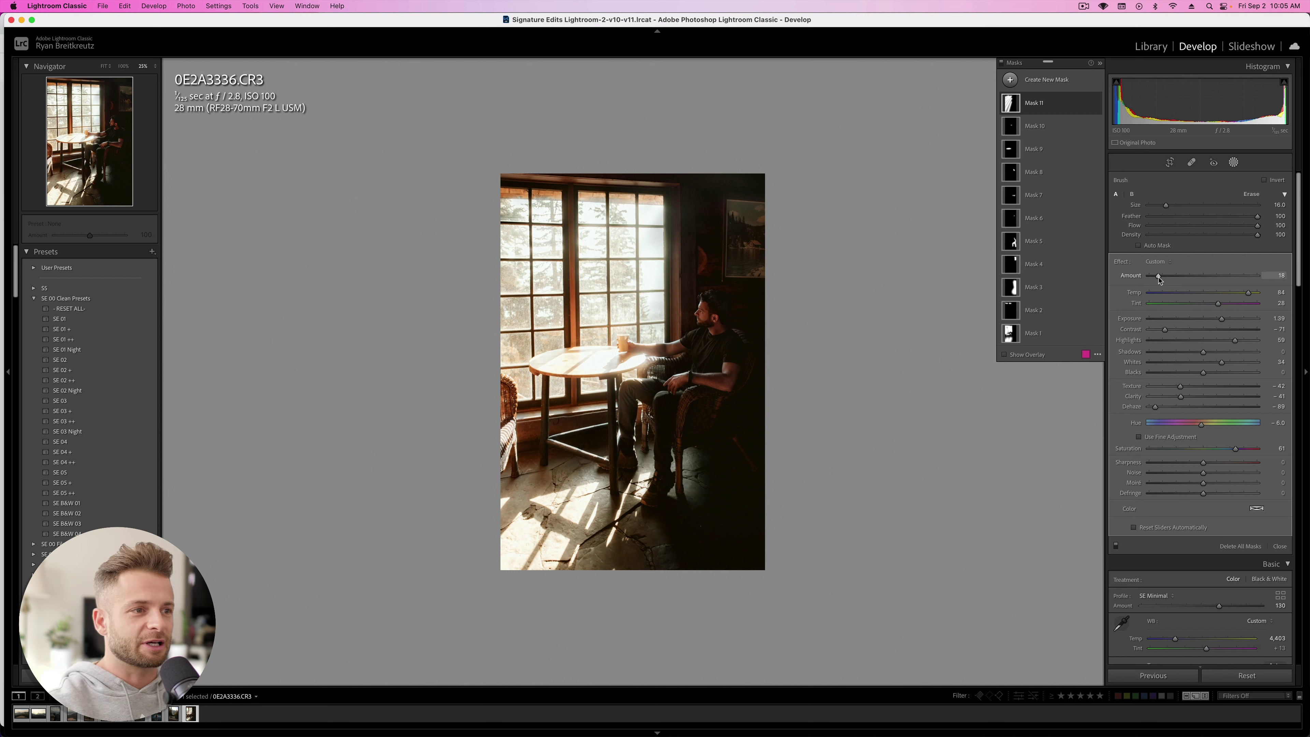
key("BackSpace")
key("super+z")
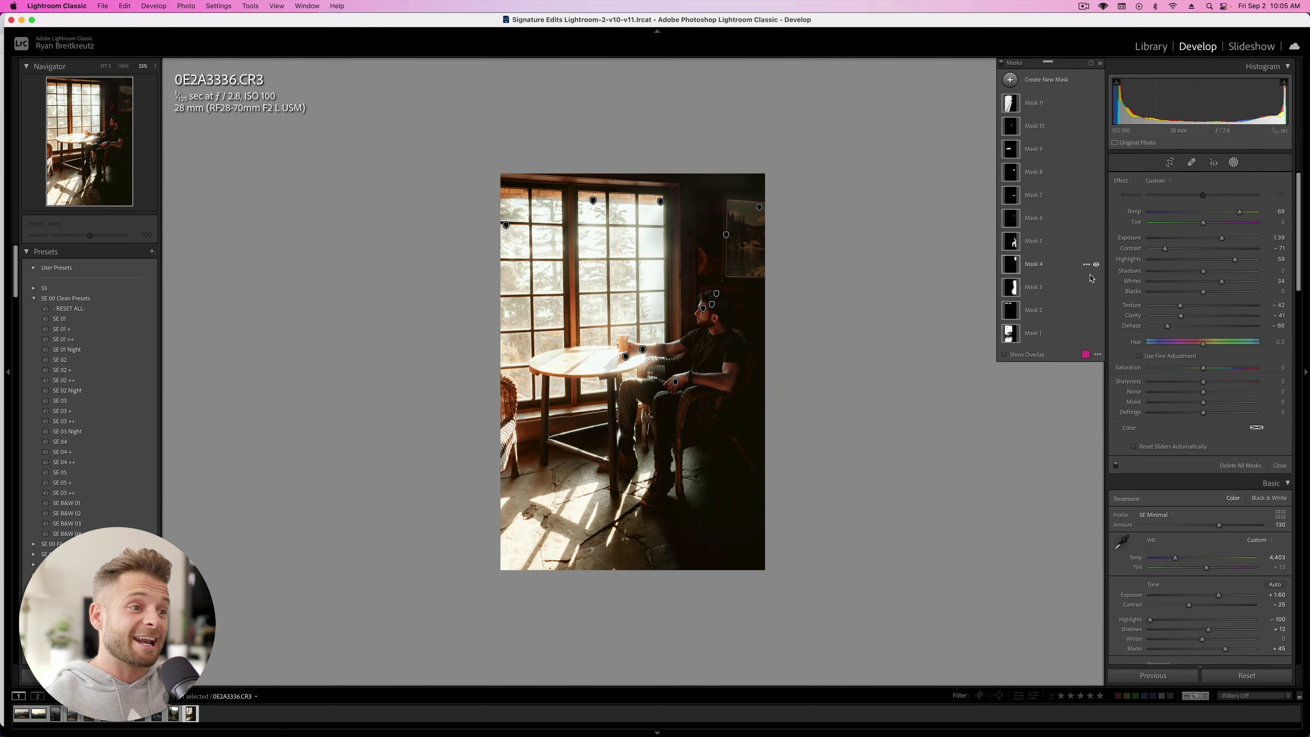
key("BackSpace")
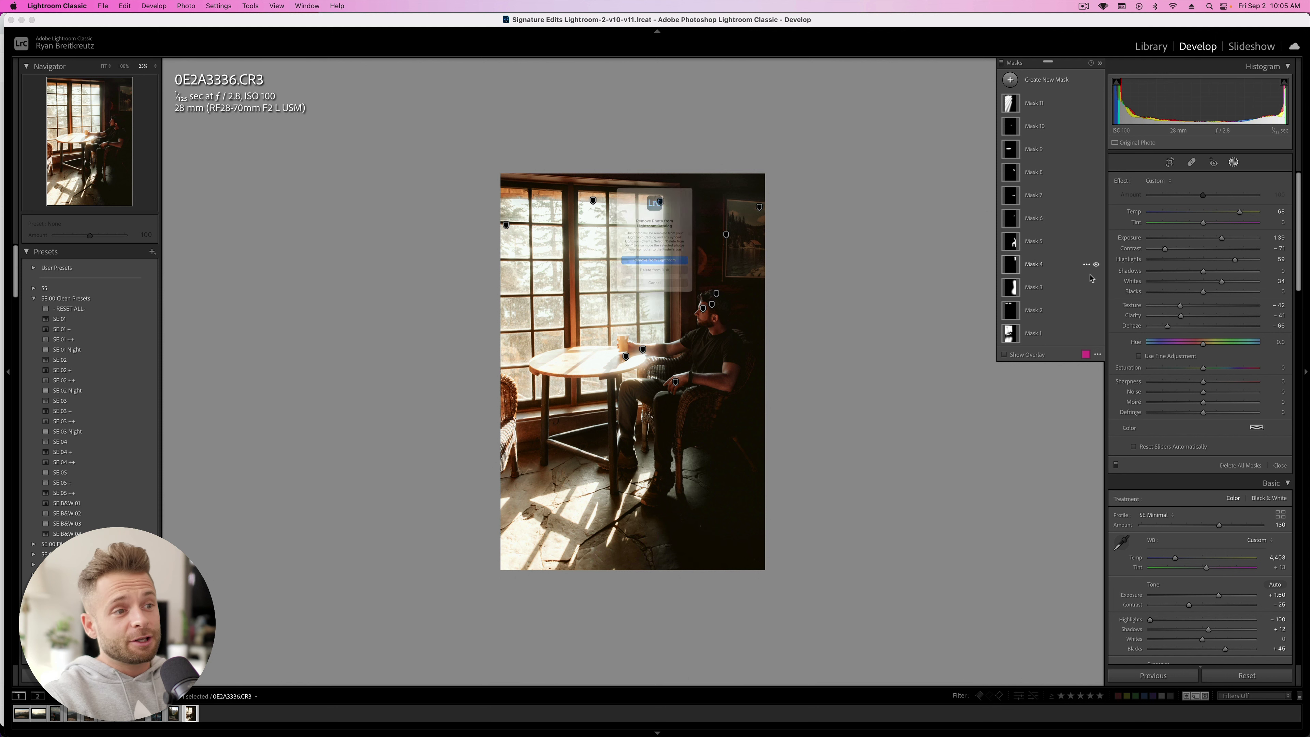
left_click(679, 315)
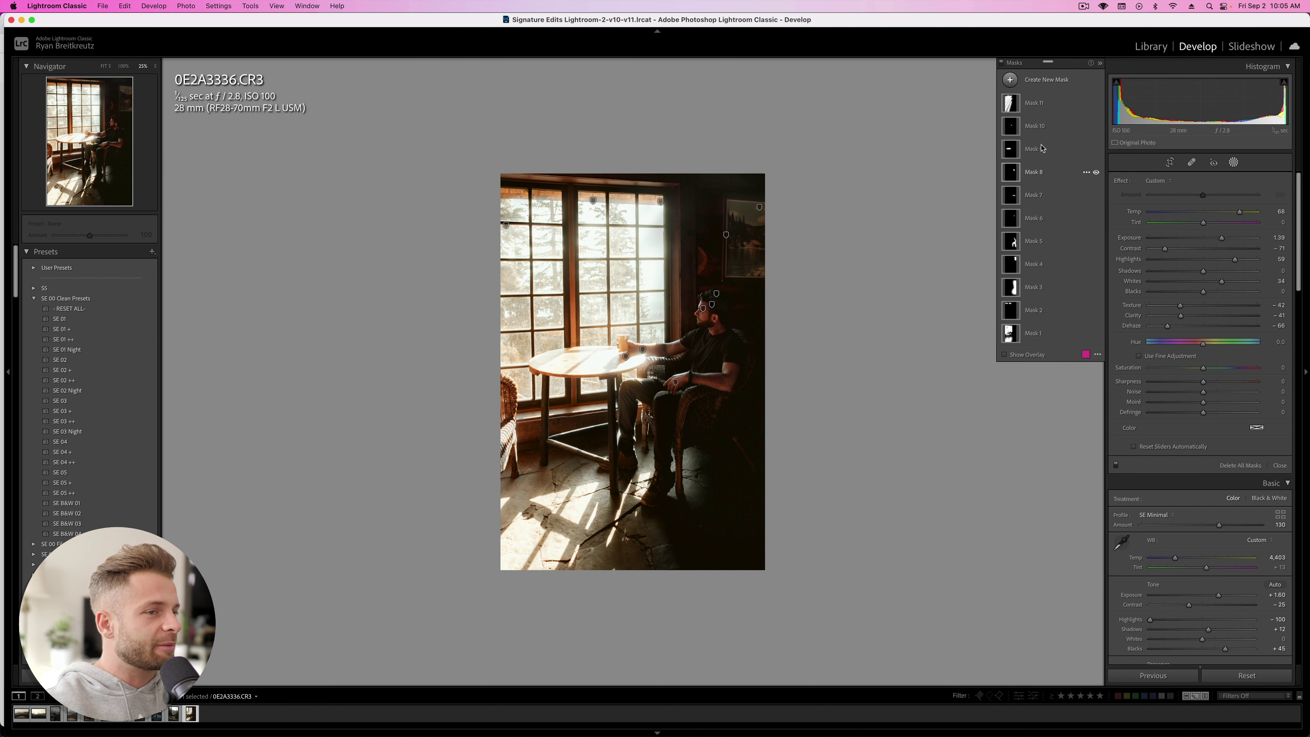
Step: Hide the mask pins and inspect the history states from before the sunbeams were painted to compare the photo
key("h")
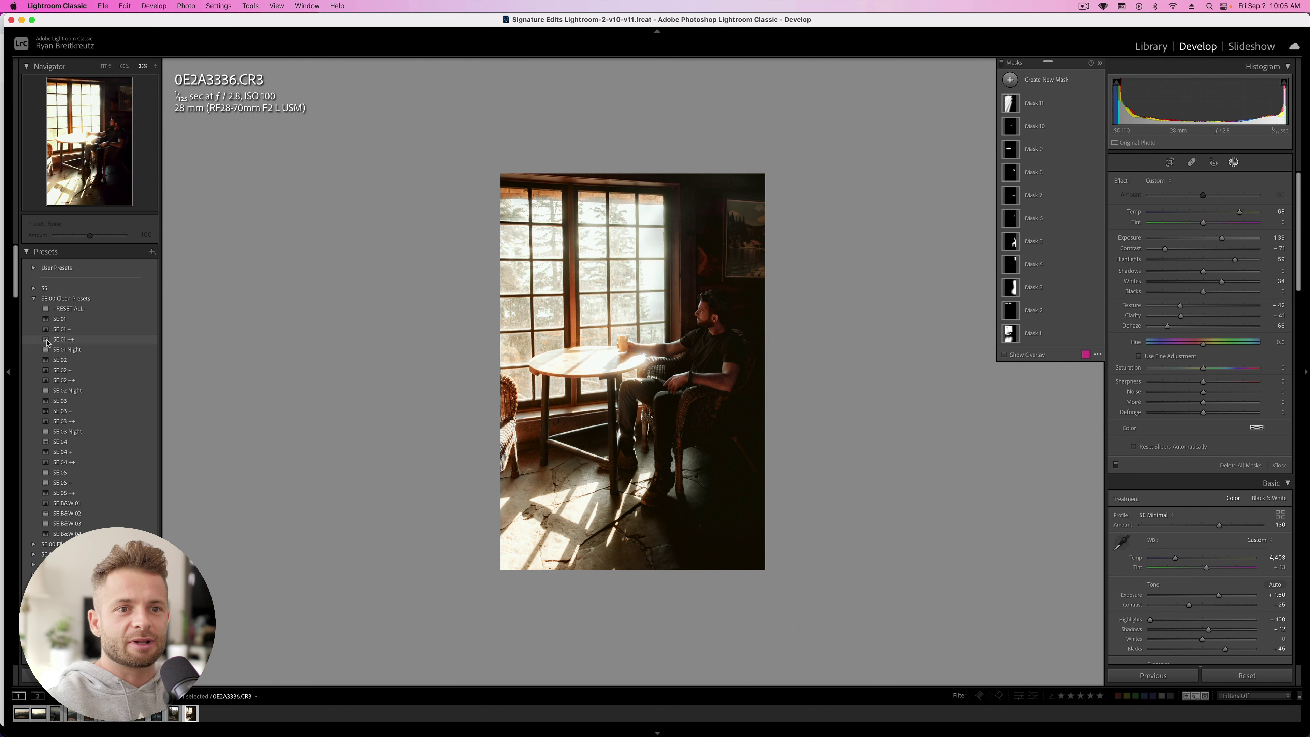
left_click(66, 298)
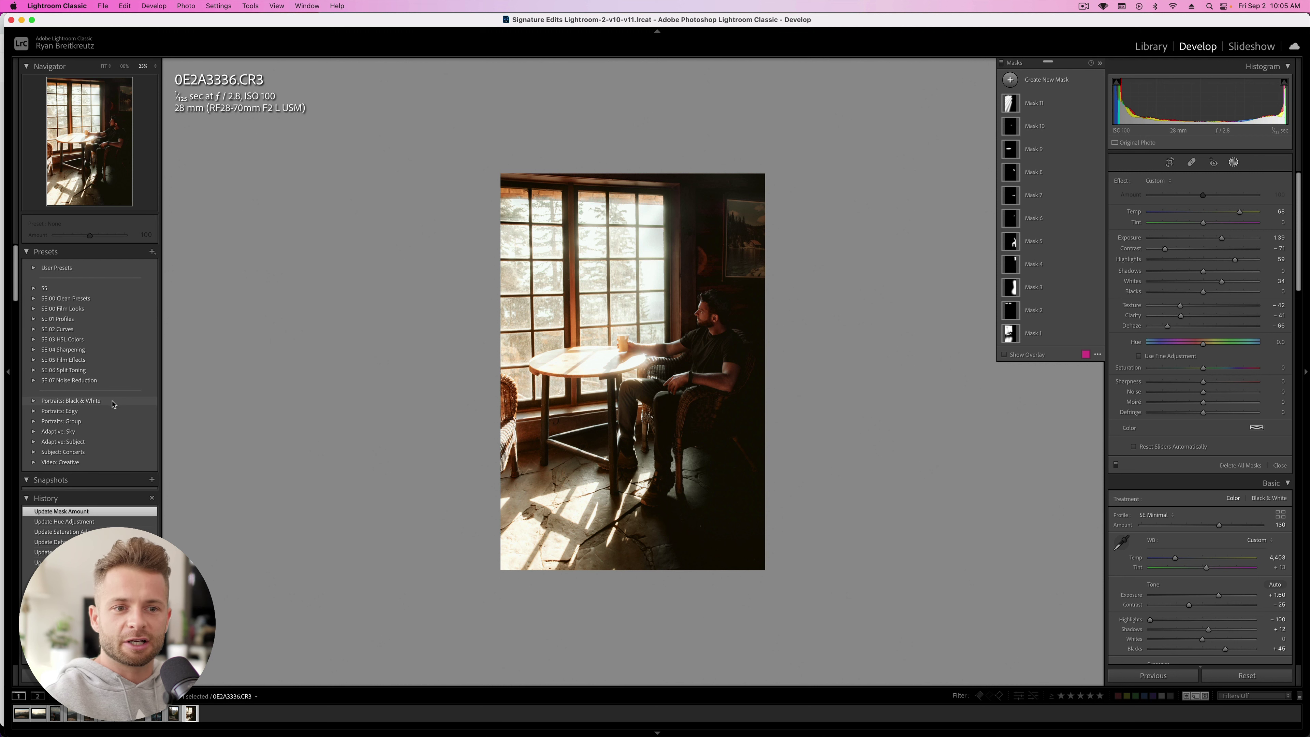
scroll(50, 527, "down", 9)
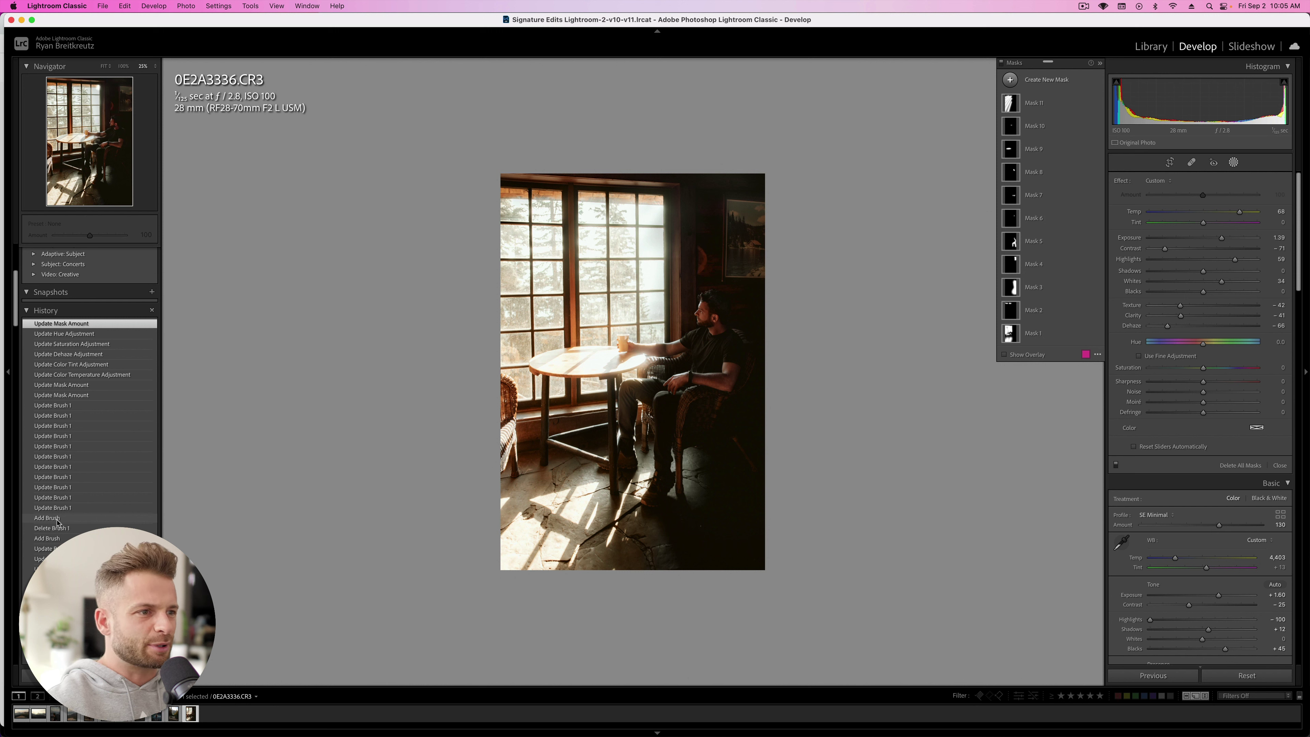
left_click(57, 519)
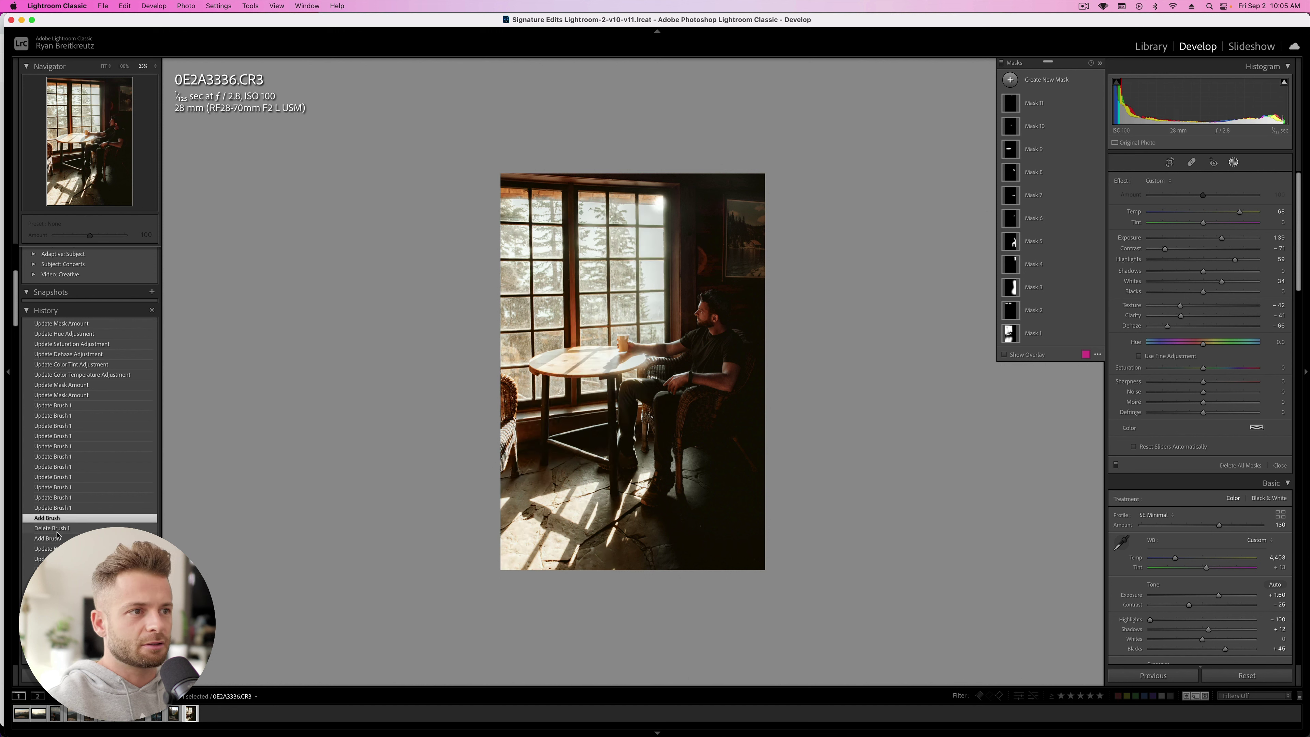
left_click(57, 530)
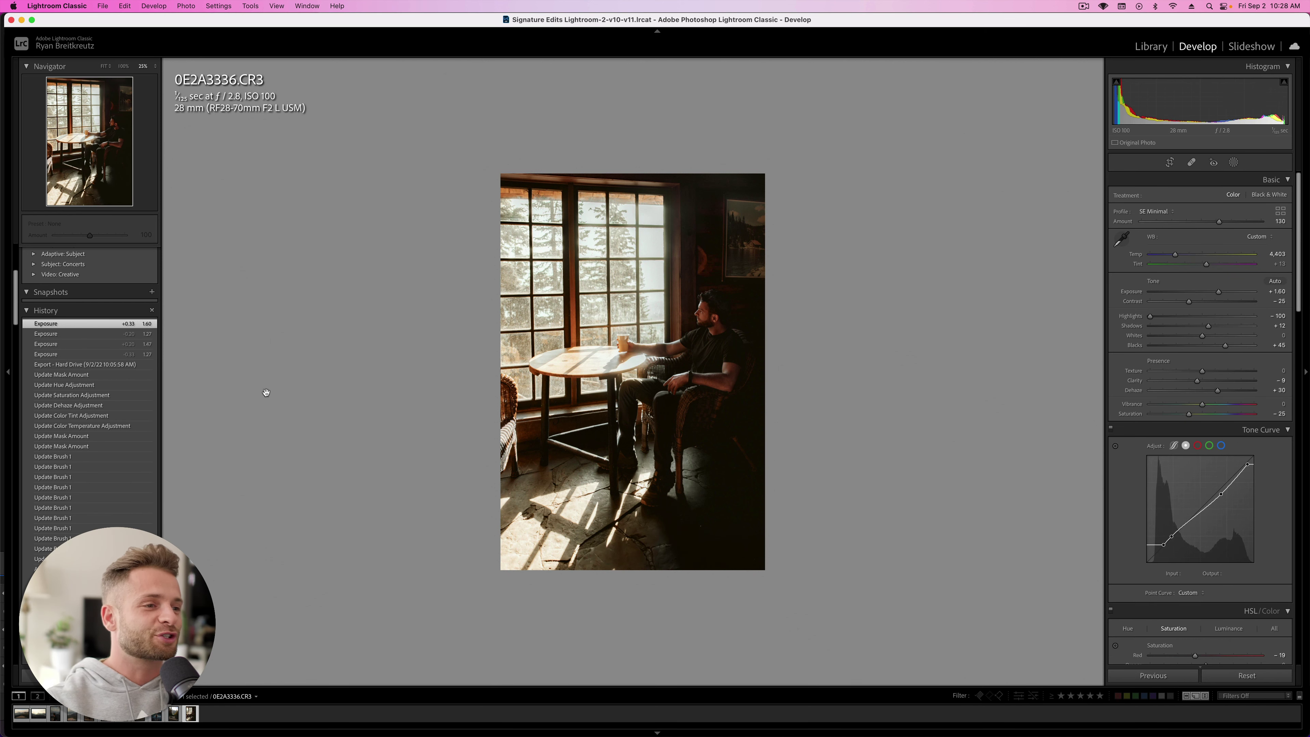
Step: Set the photo's overall Exposure to +1.40
key("minus")
key("equal")
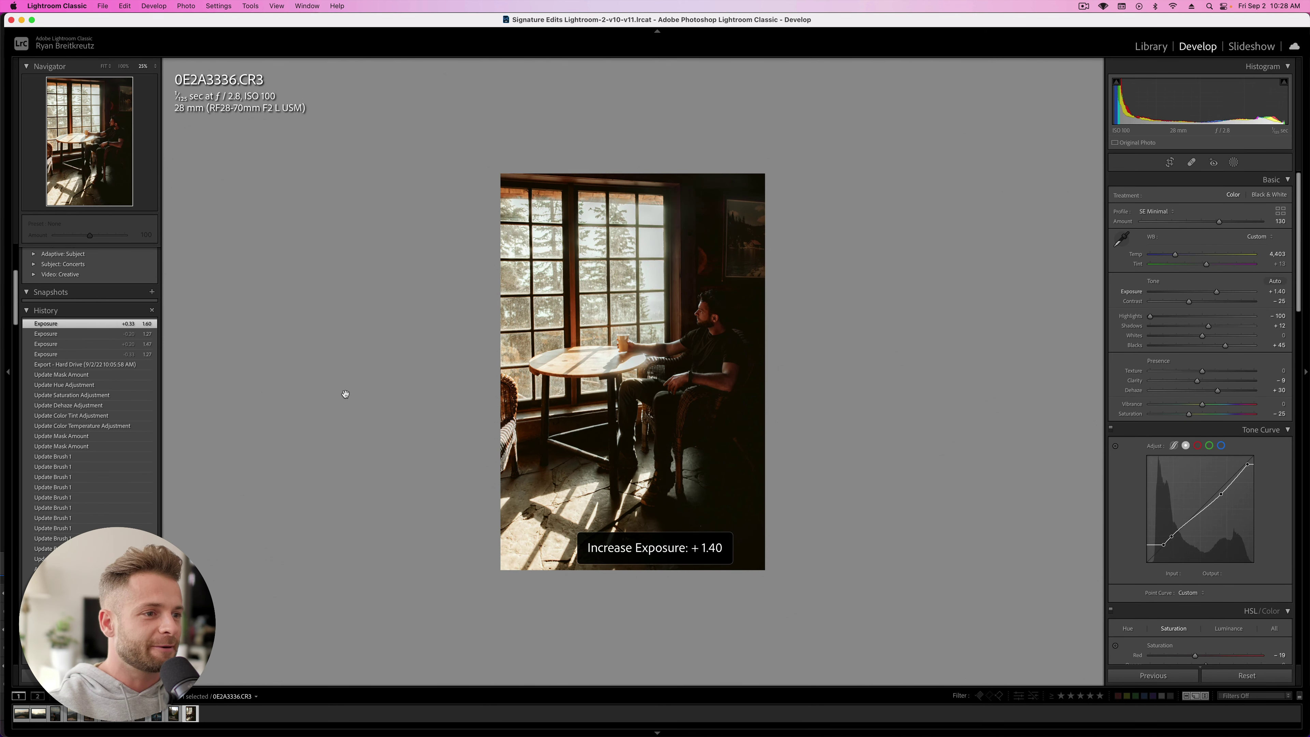
Step: Switch to Photoshop and create a new 5000 x 5000 pixel document at 72 ppi with a white background
mouse_move(3, 357)
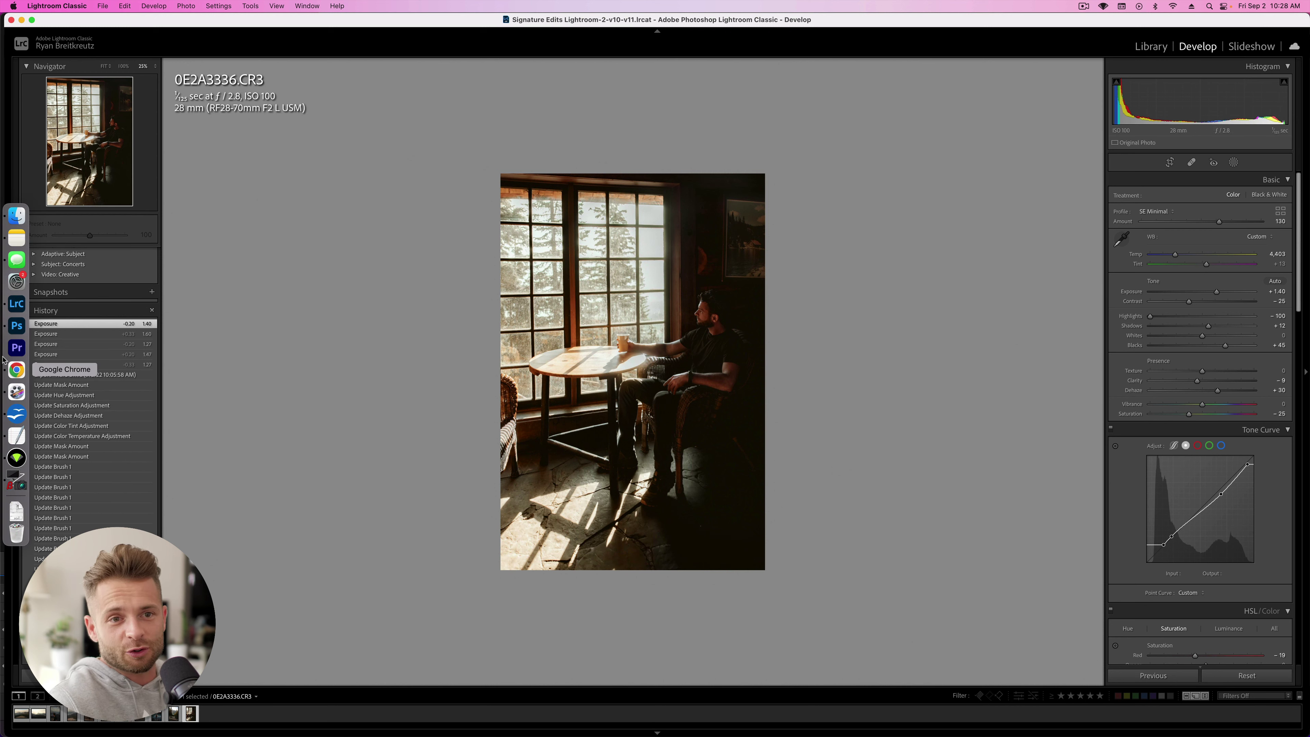
left_click(17, 326)
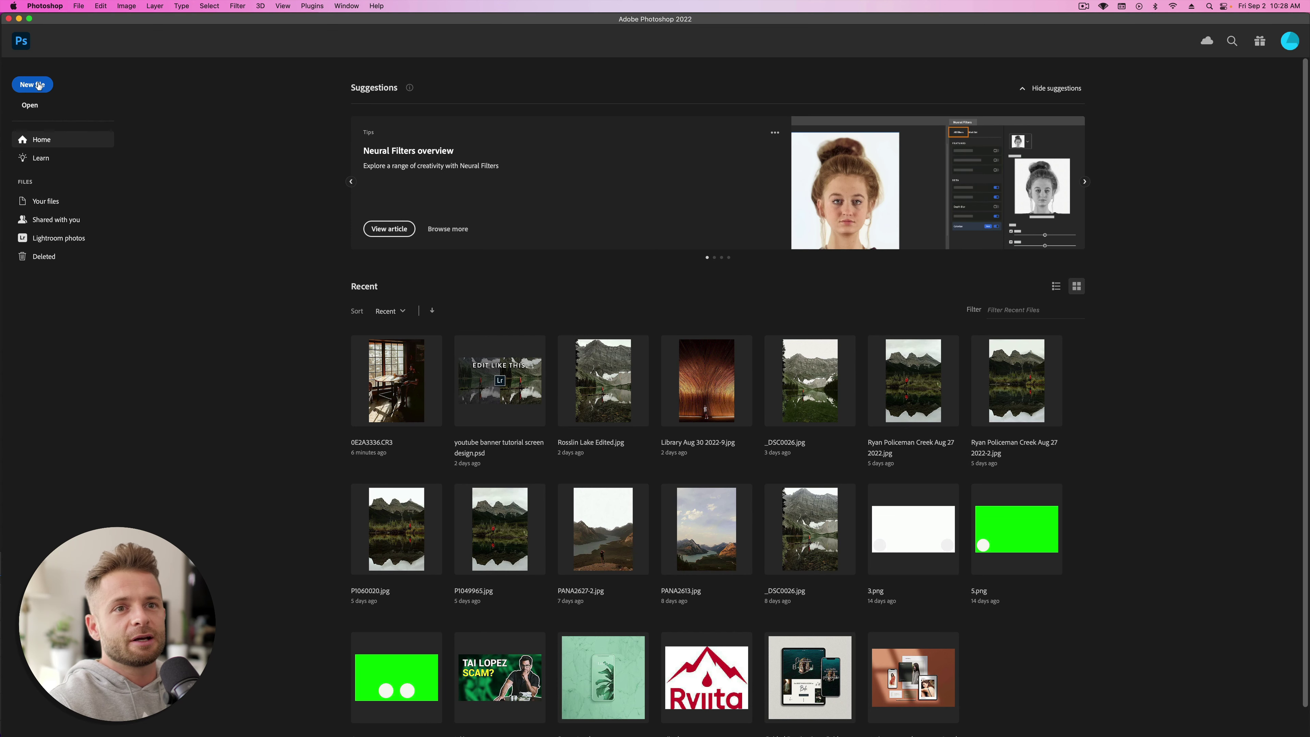
left_click(32, 85)
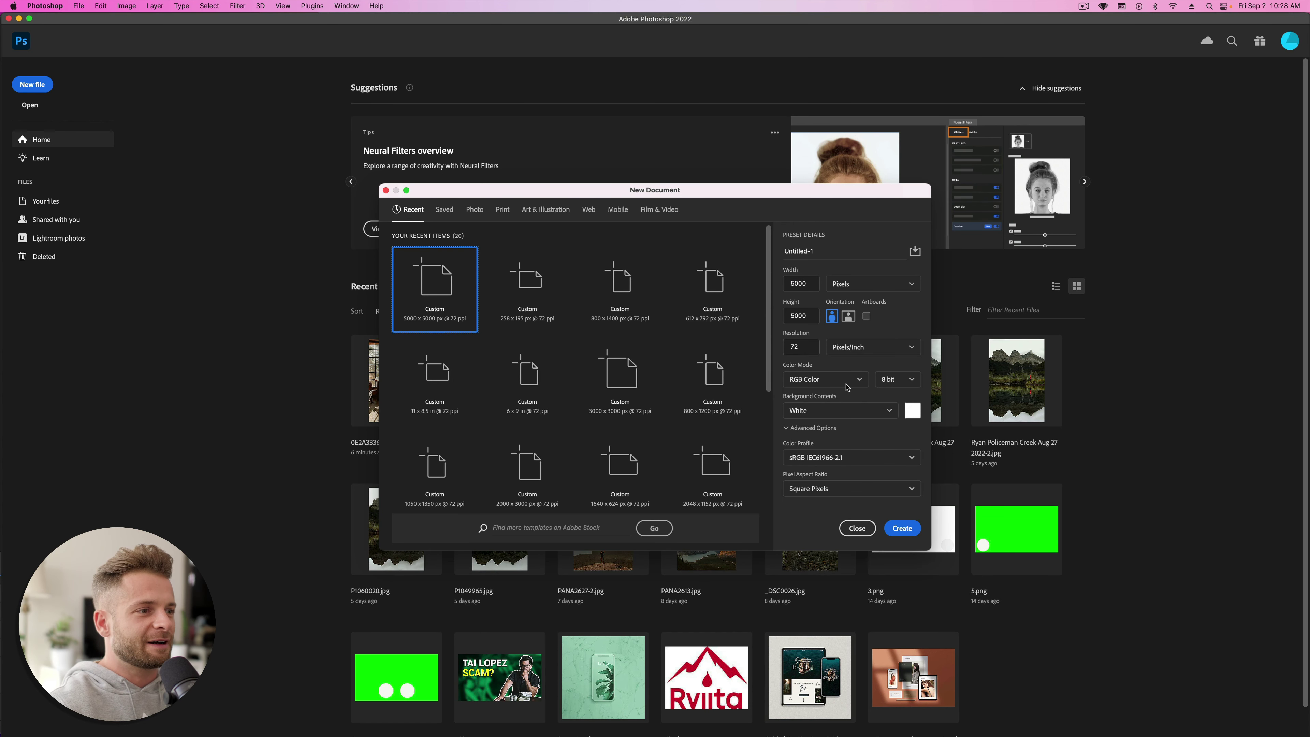
left_click(902, 528)
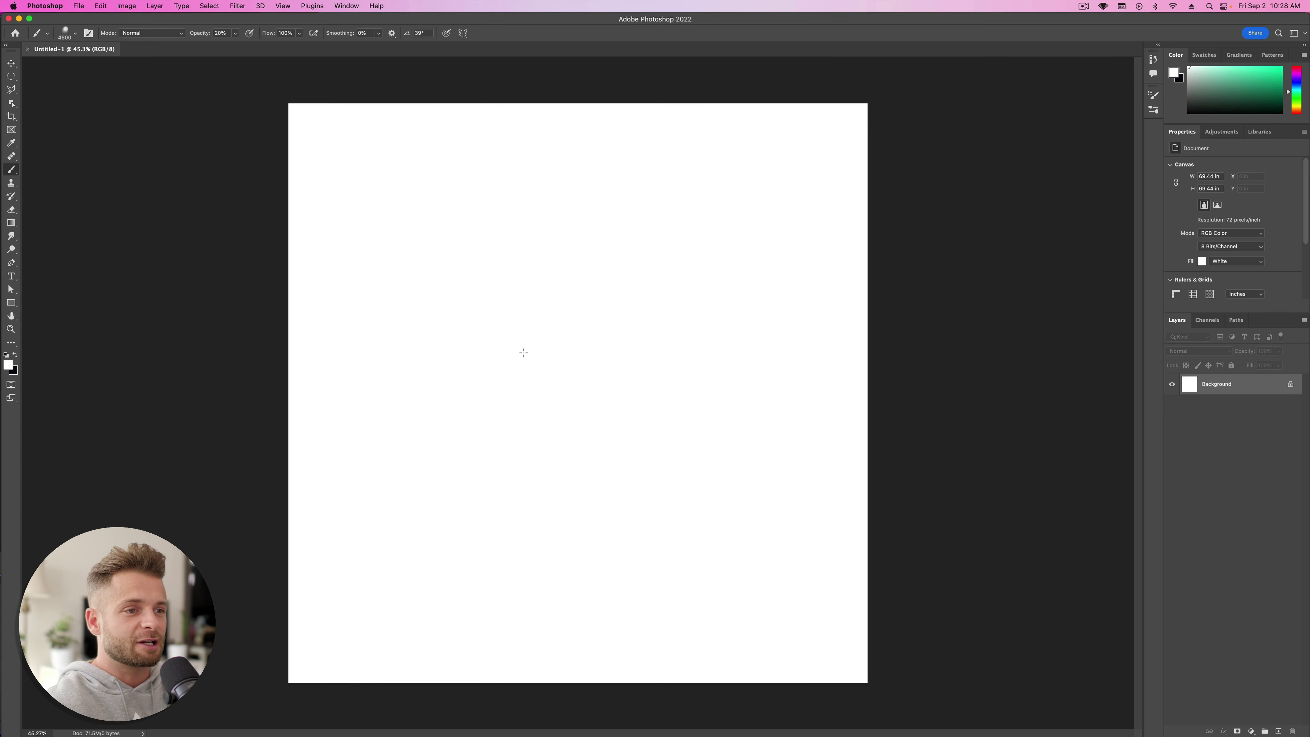
Step: Make a circular selection about 40 in across in the middle of the canvas and add a new empty layer
key("super+minus")
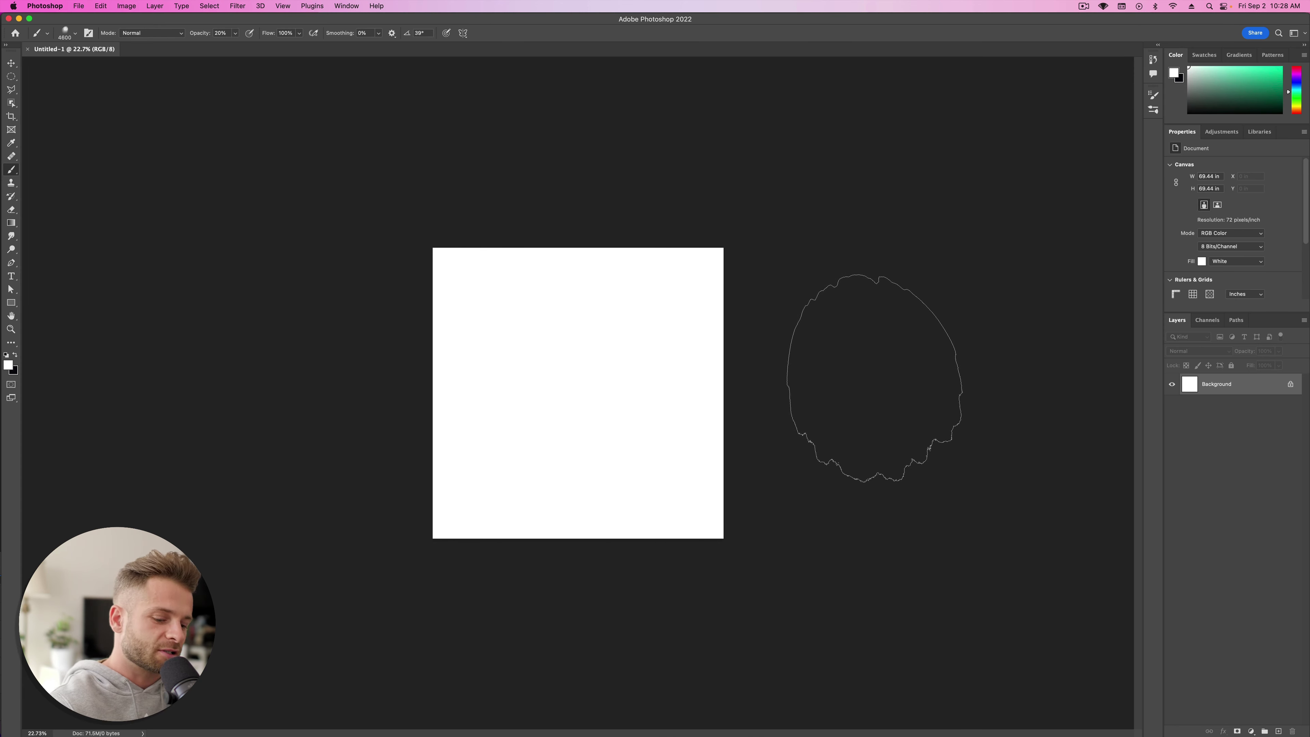
left_click(11, 76)
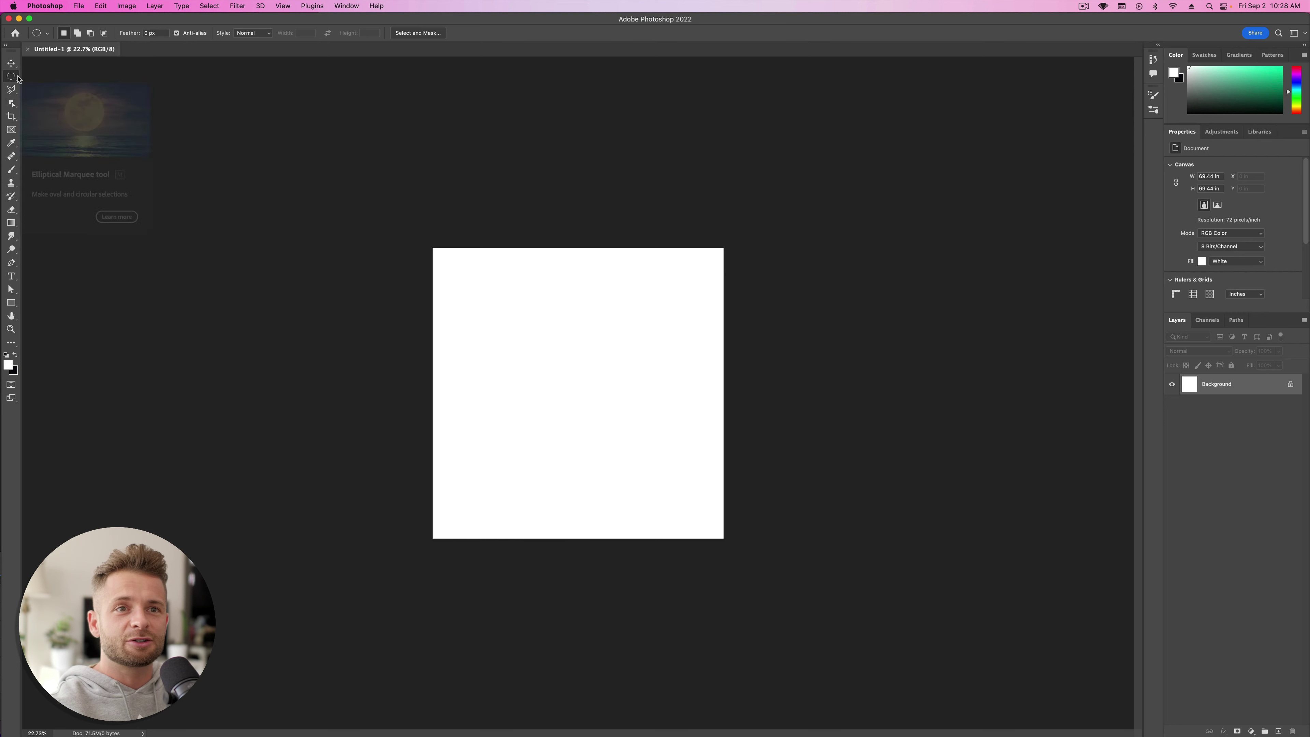
left_click_drag(514, 325, 682, 493)
left_click_drag(629, 428, 610, 409)
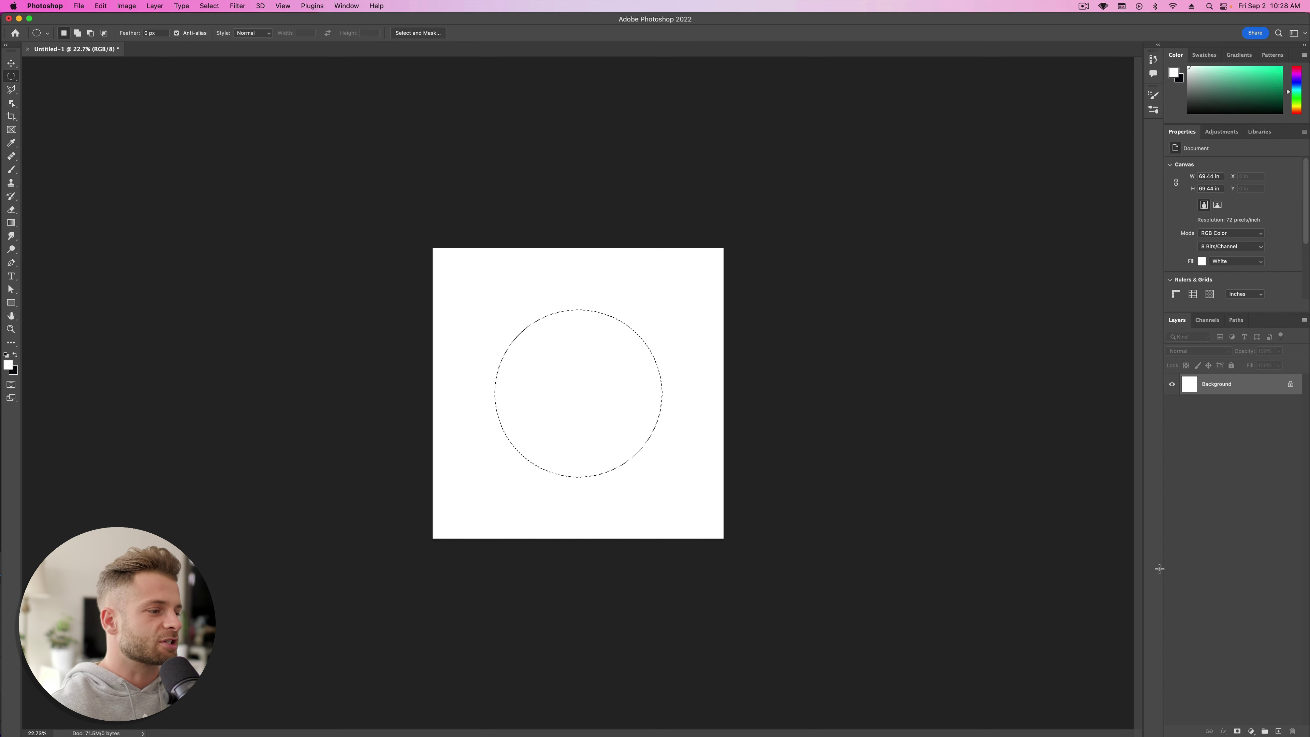
left_click(1279, 731)
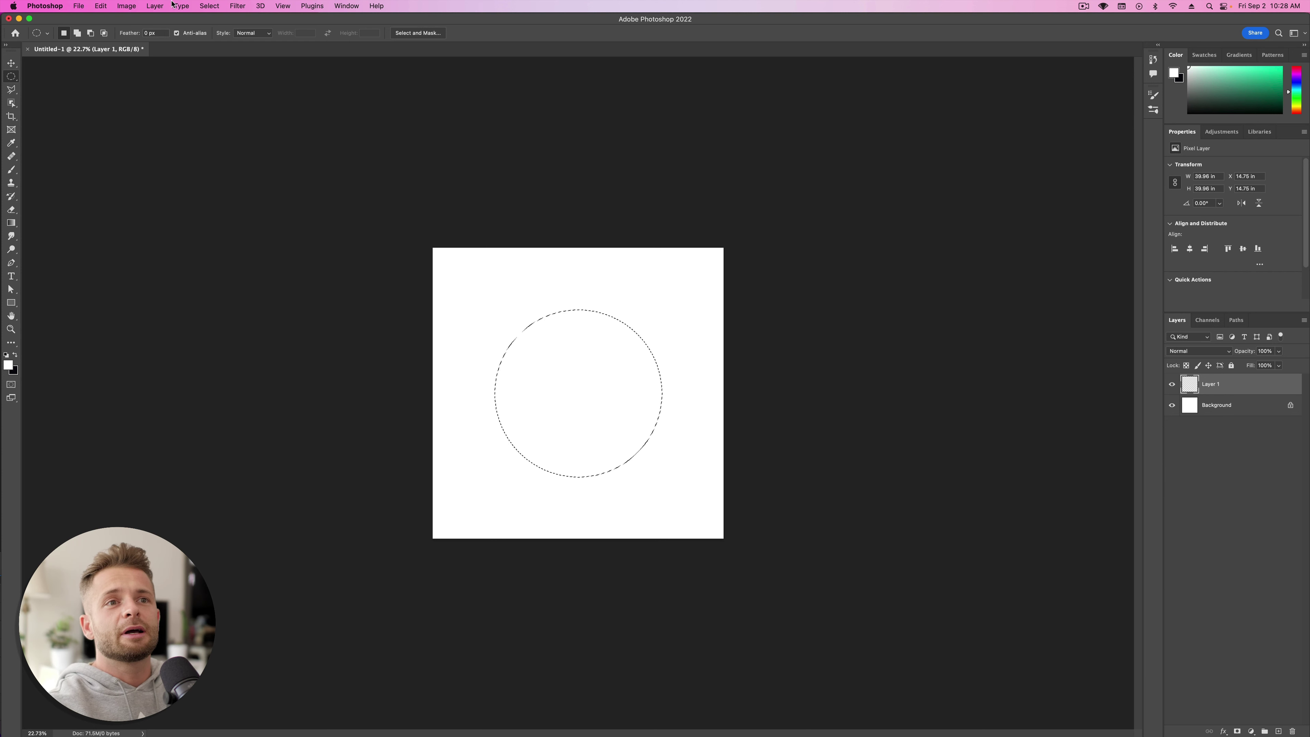
Step: Open the options for modifying the circular selection
left_click(209, 6)
mouse_move(264, 161)
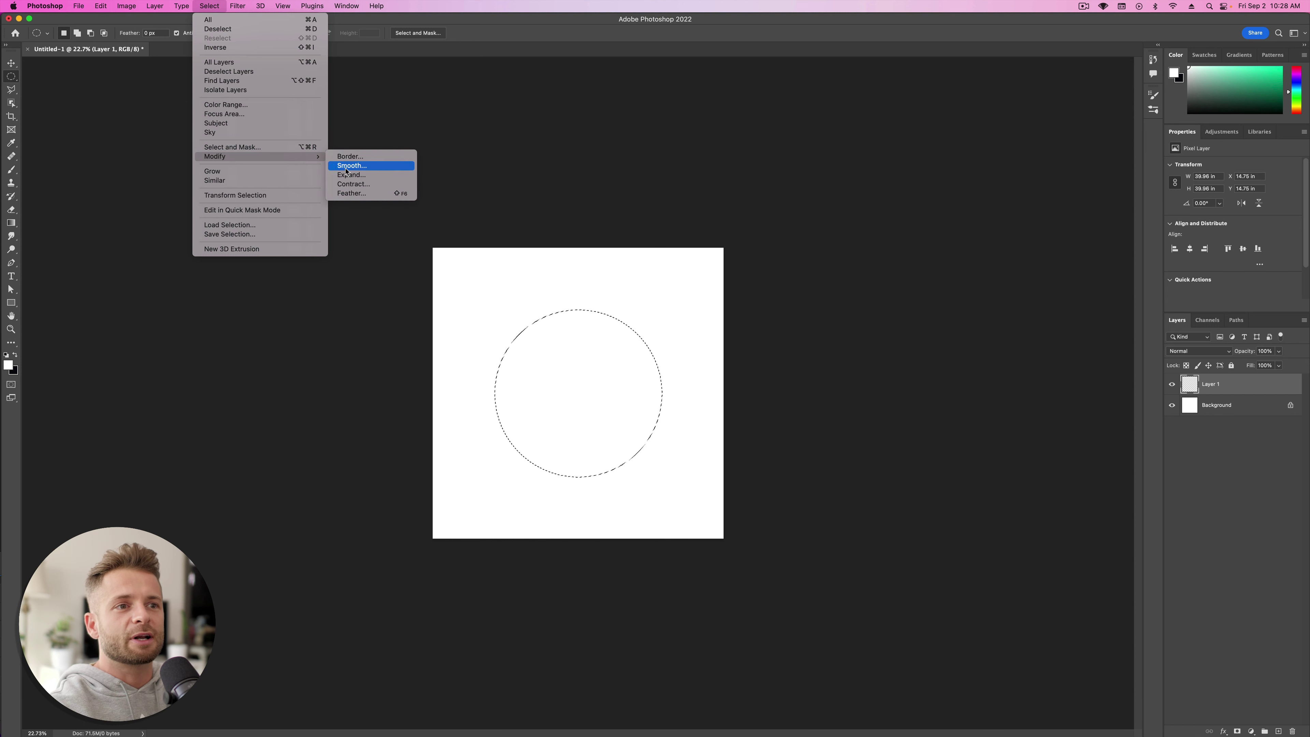
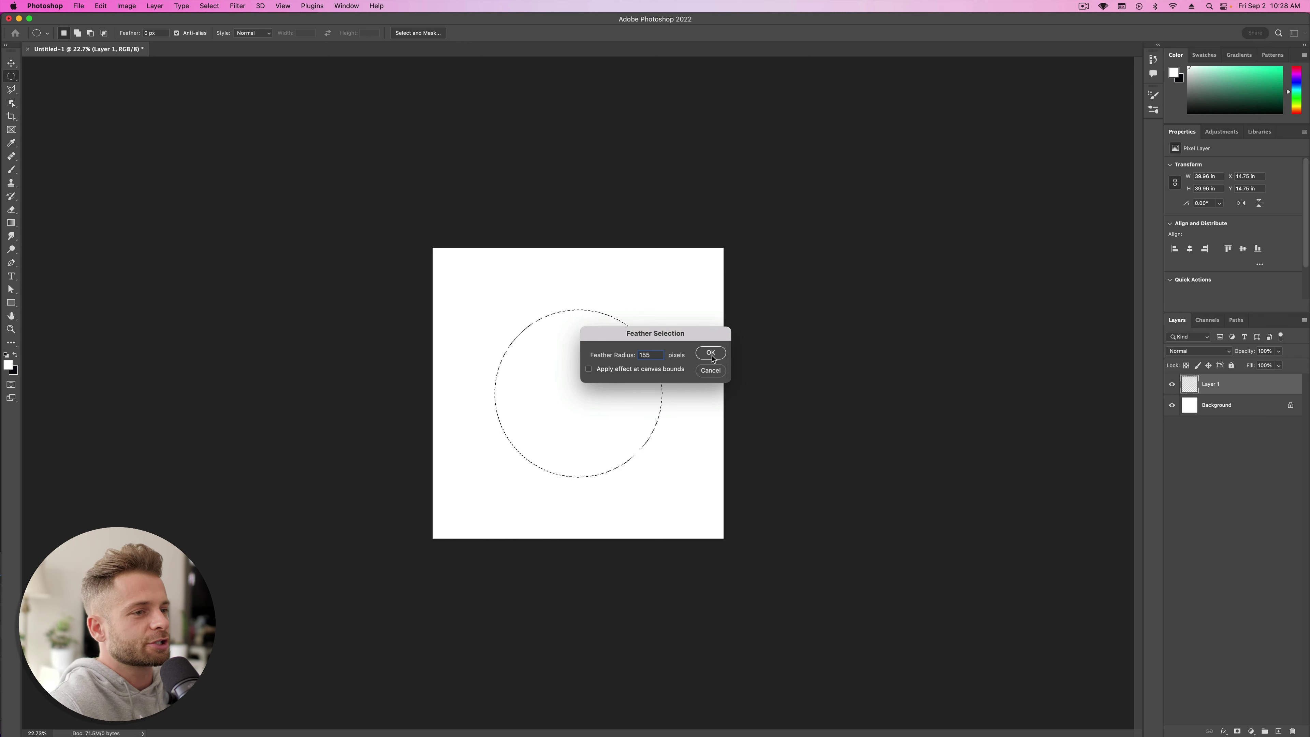
Step: Feather the circular selection by 155 pixels and render Clouds inside it on the new layer, leaving nothing selected
left_click(711, 354)
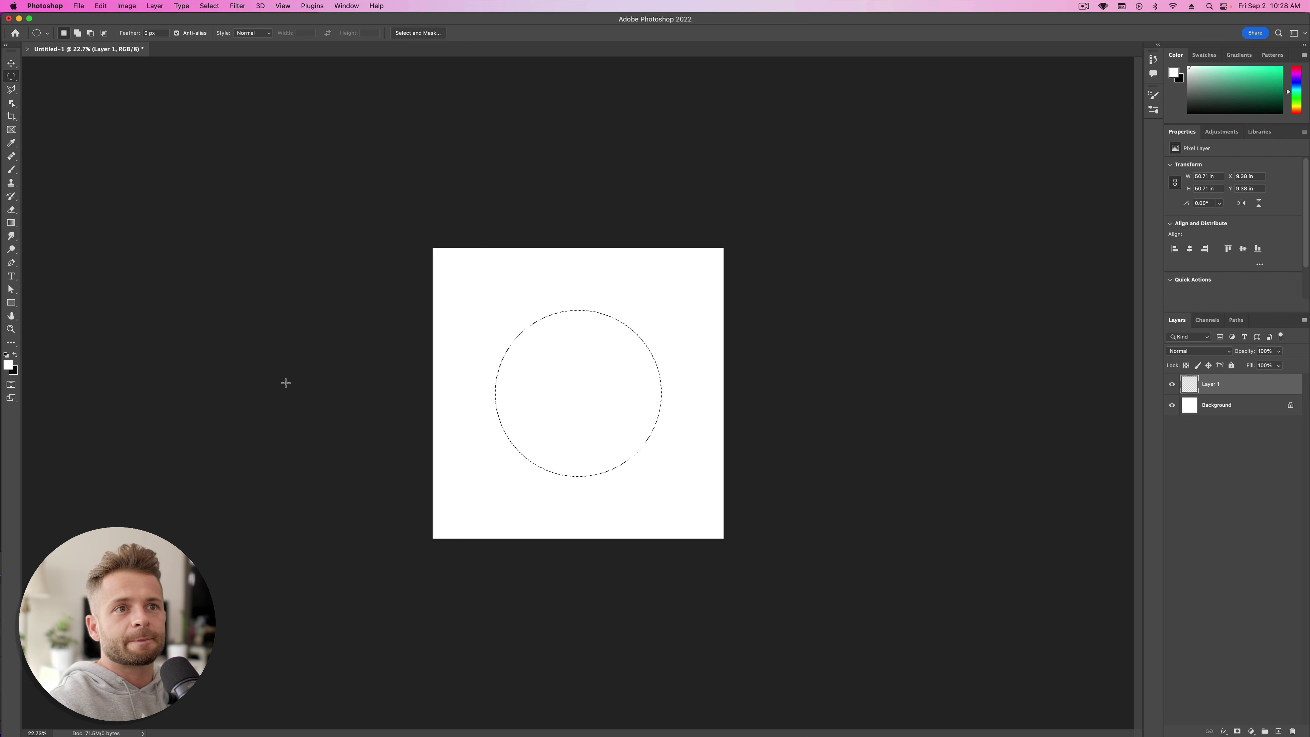
left_click(238, 6)
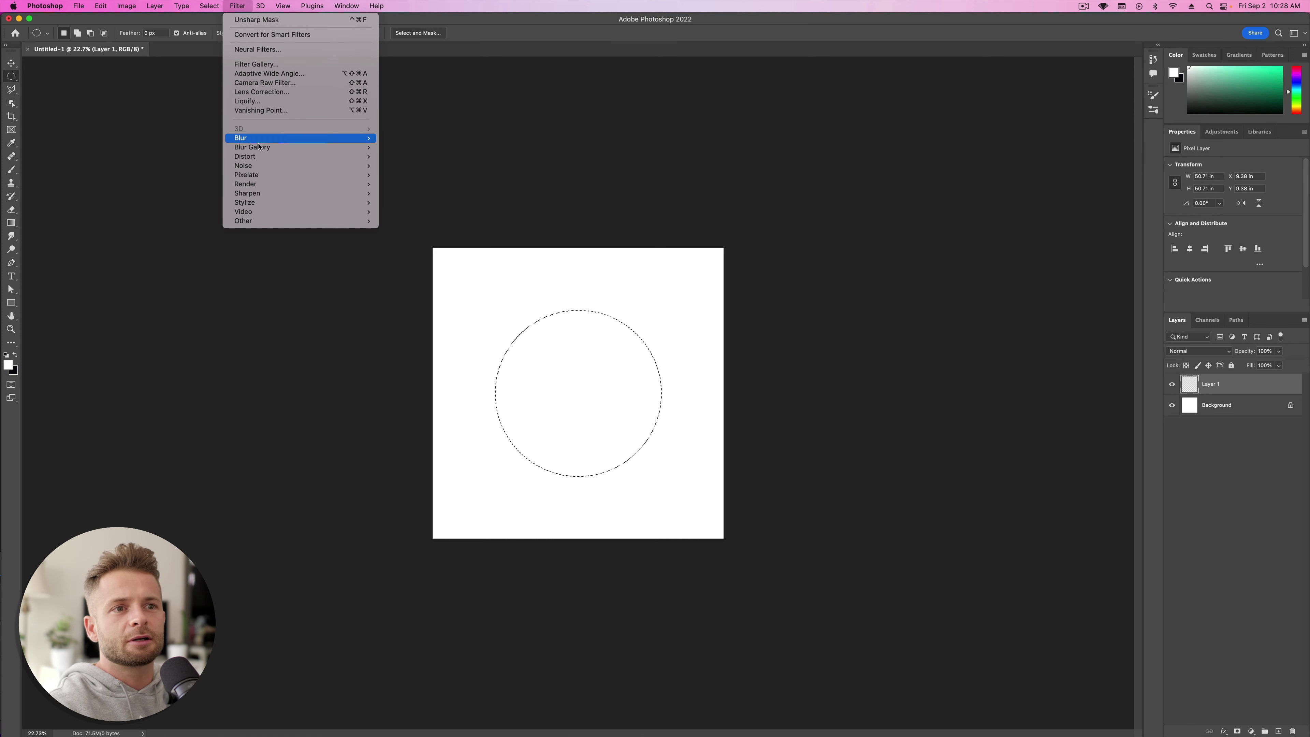
mouse_move(299, 184)
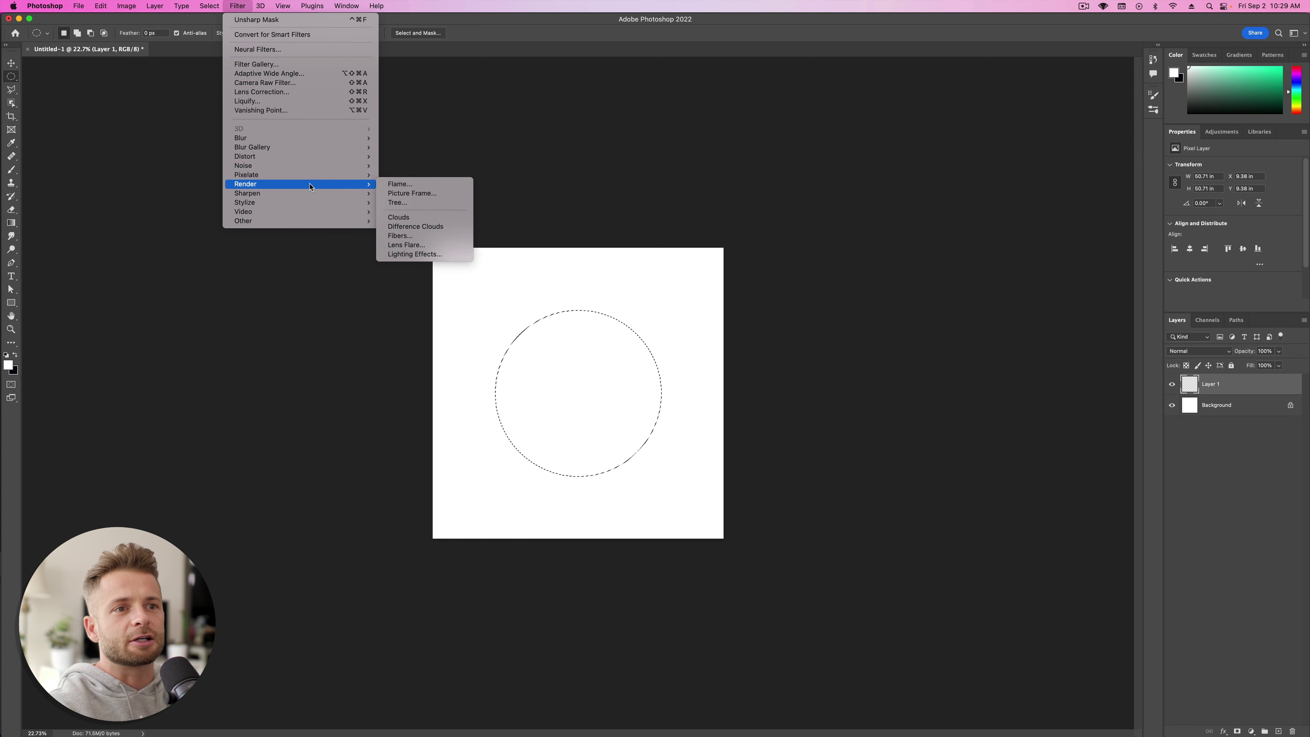
left_click(429, 216)
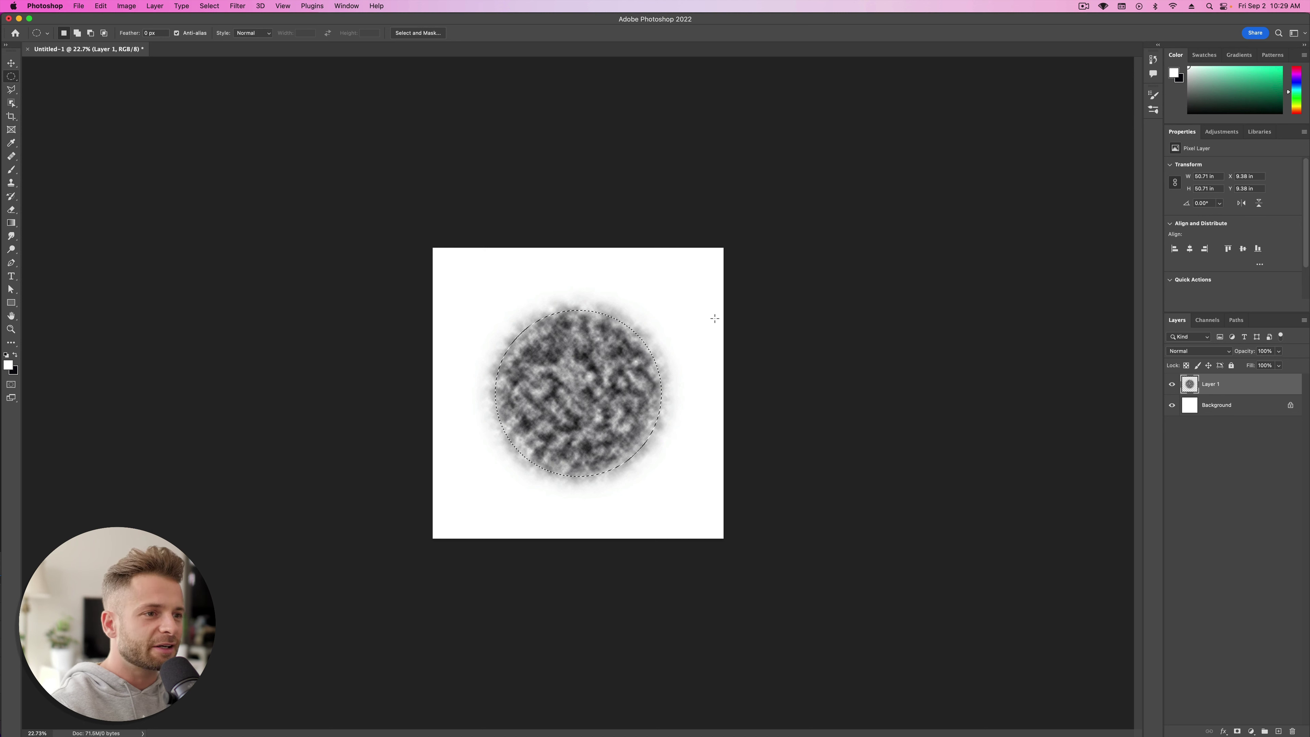
key("super+d")
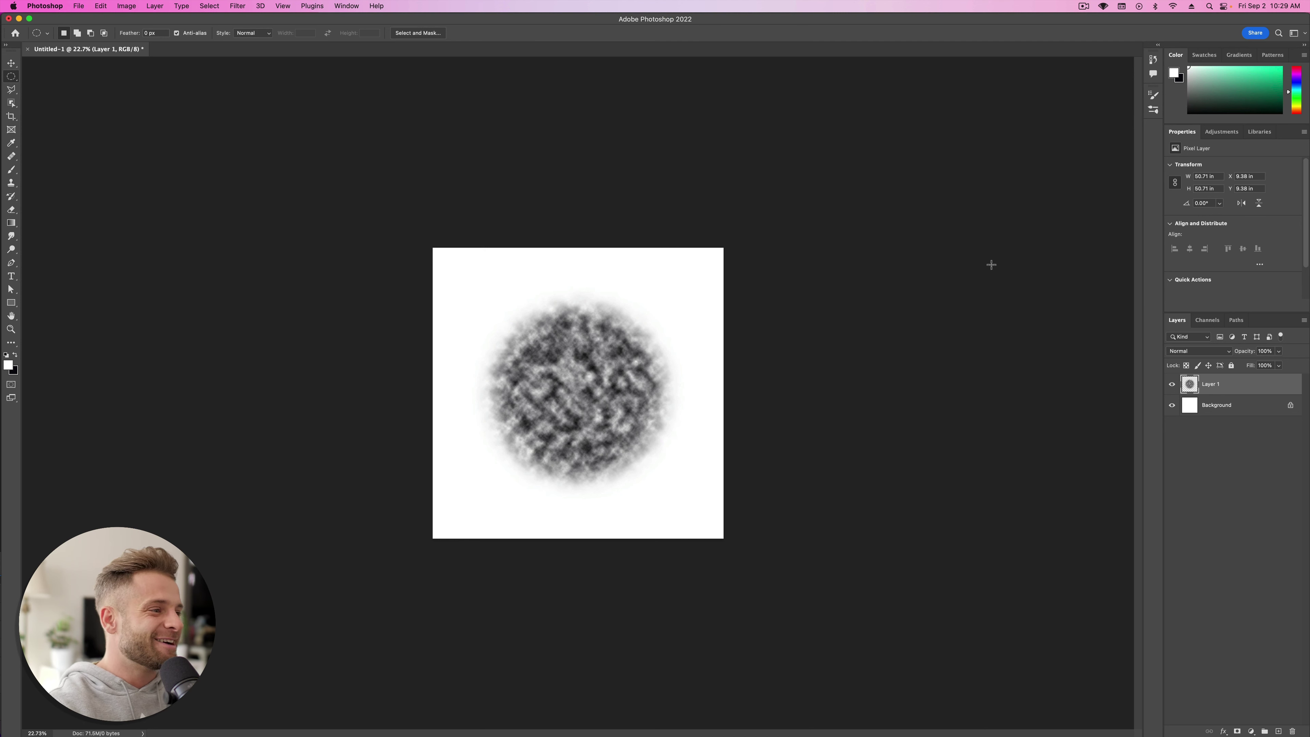
Step: Radial Blur the clouds with Zoom, amount 100 and Good quality, centred near the top right of middle, checking the light direction in Lightroom's photo
left_click(230, 6)
mouse_move(309, 140)
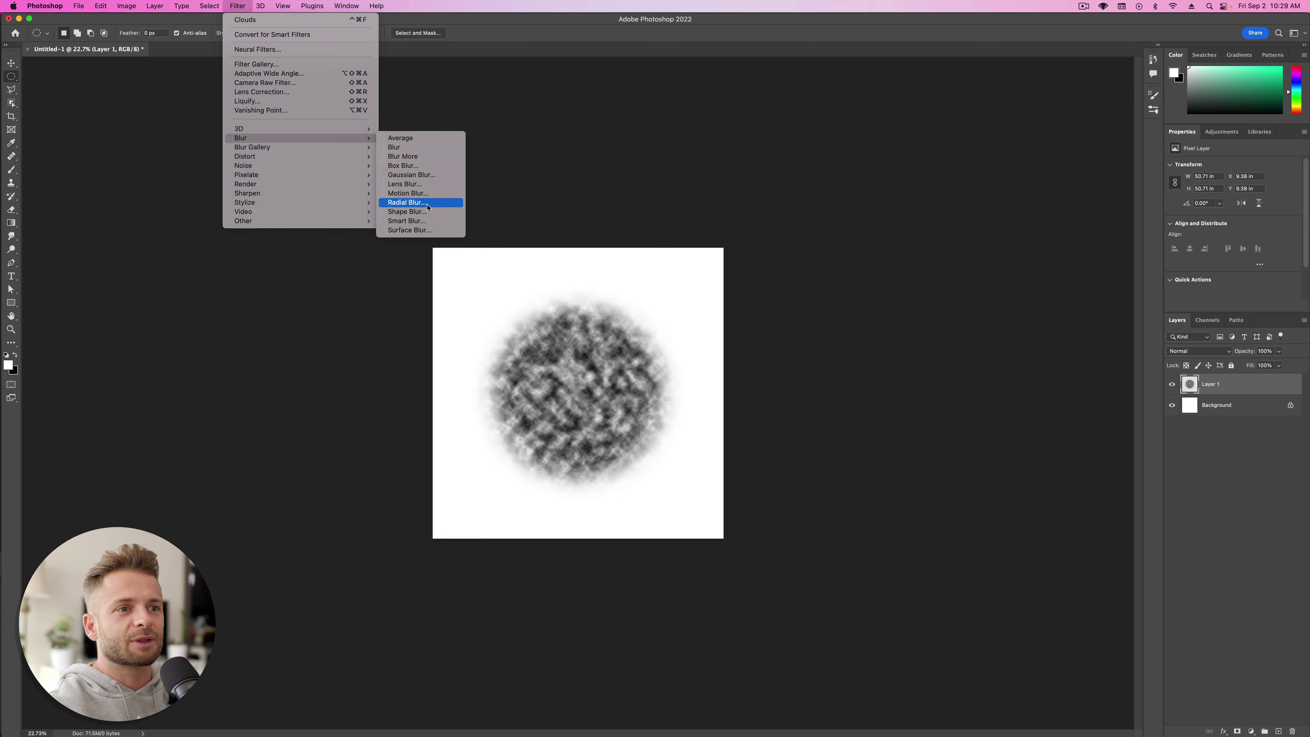
left_click(420, 206)
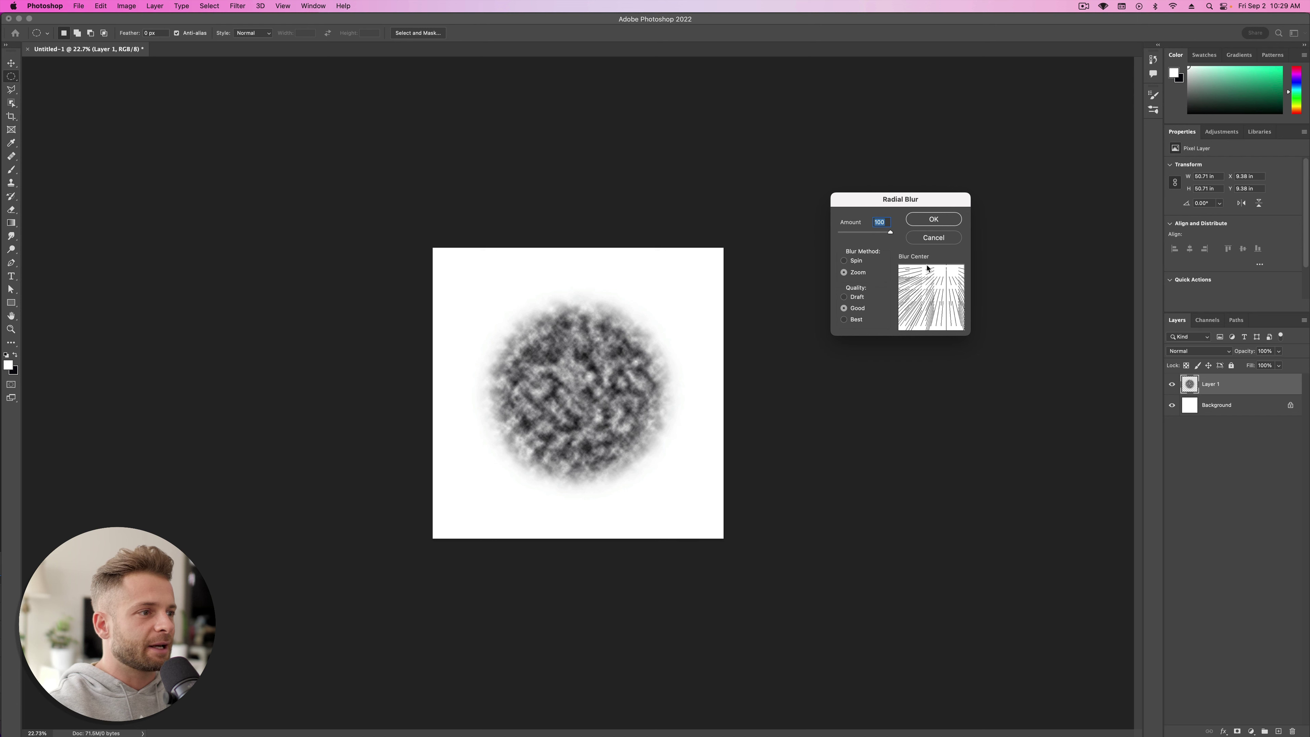
left_click_drag(944, 281, 916, 269)
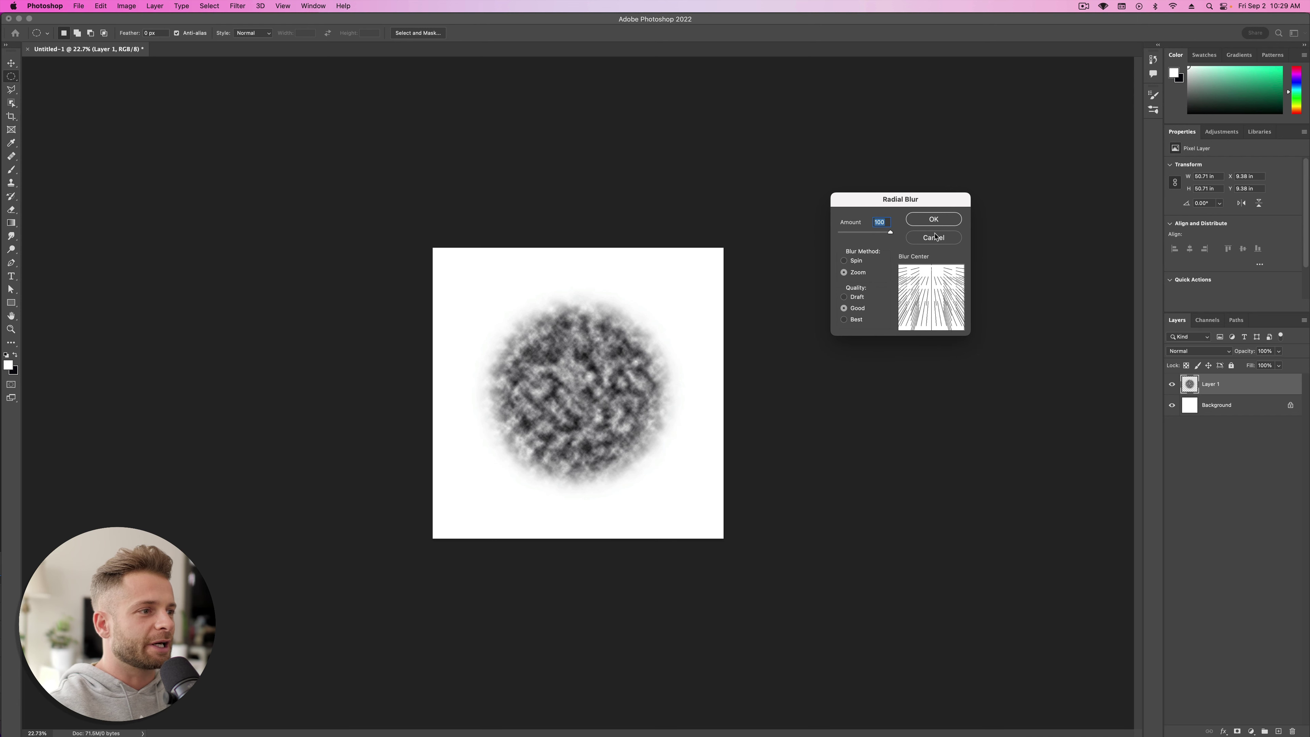
key("ctrl+Up")
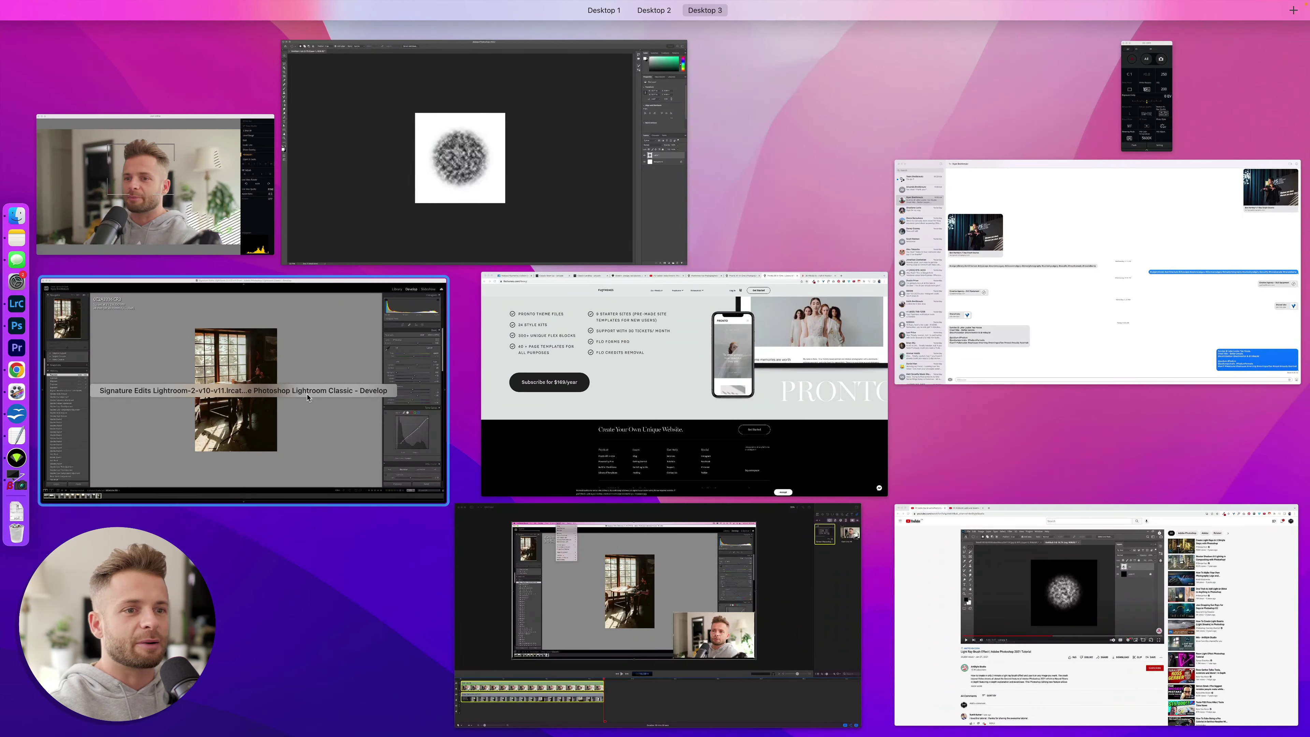
left_click(378, 442)
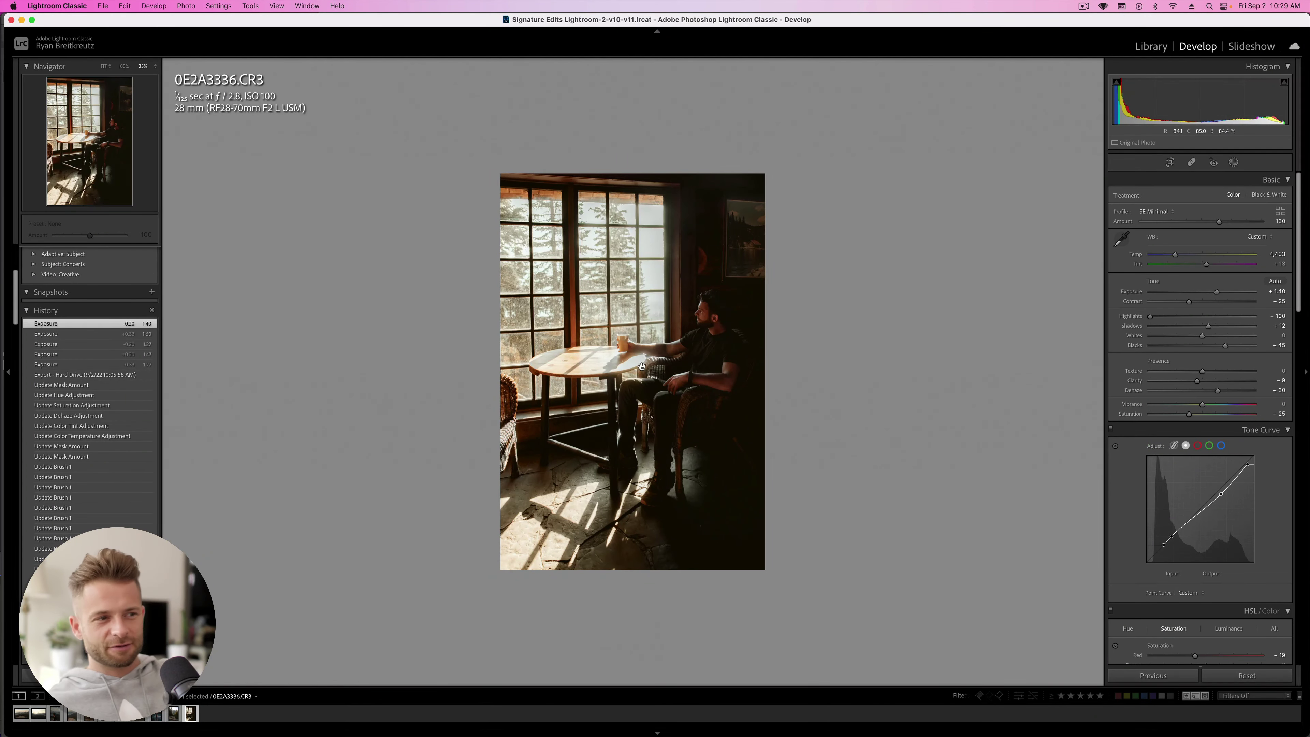
key("ctrl+Up")
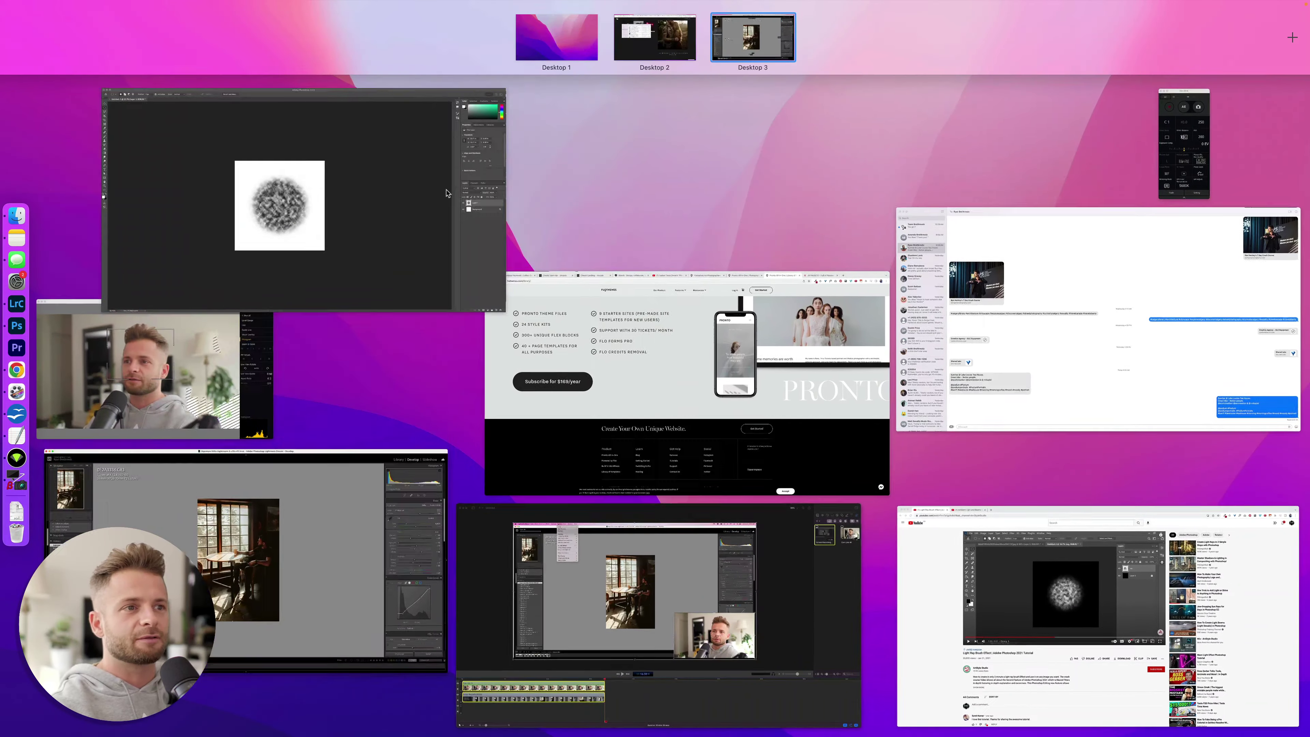
left_click(446, 193)
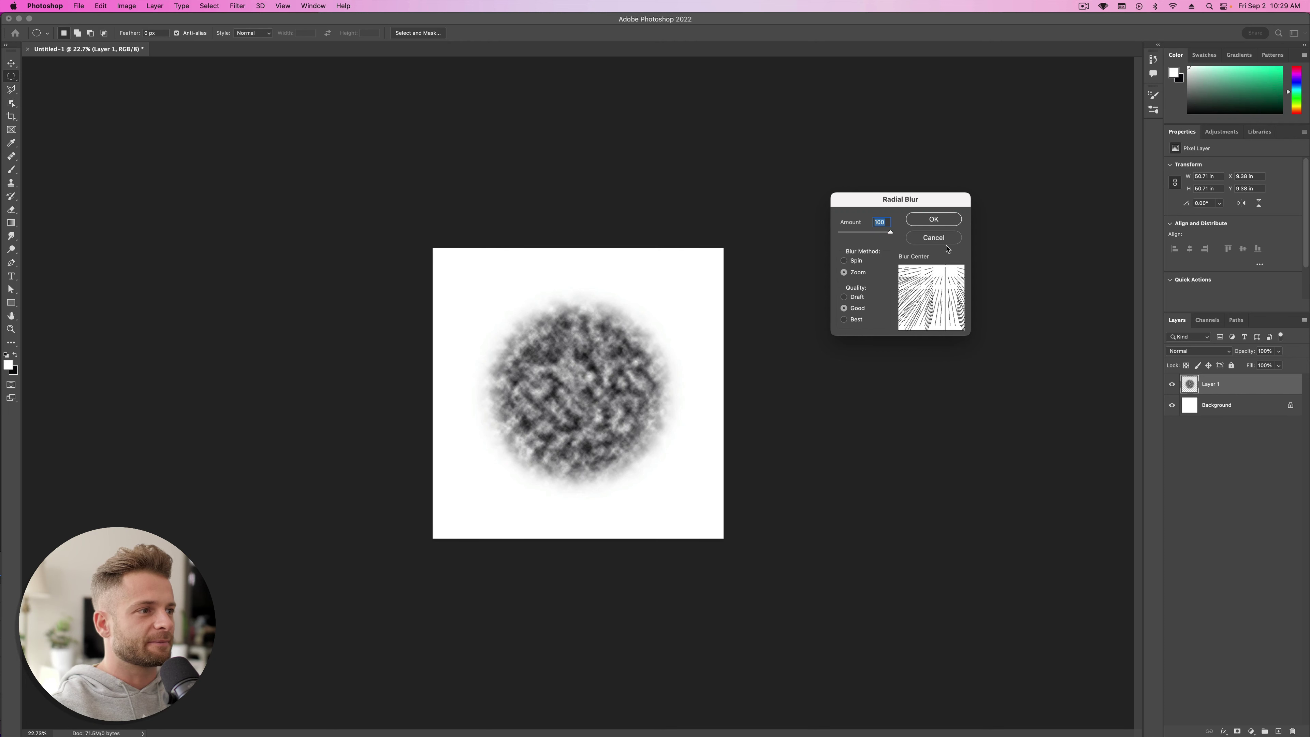
left_click(933, 219)
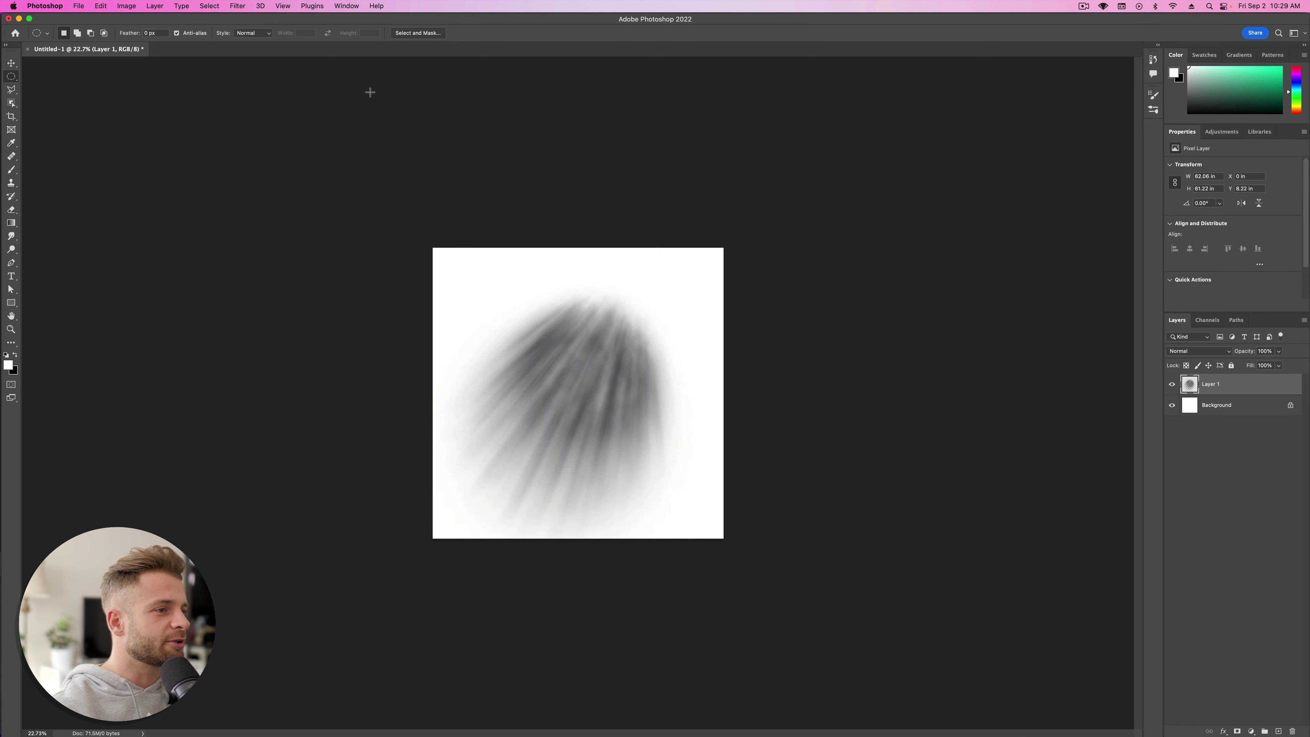
Step: Set up an Unsharp Mask for the blurred rays with a radius of 120.7 pixels and an amount of 209%
left_click(237, 7)
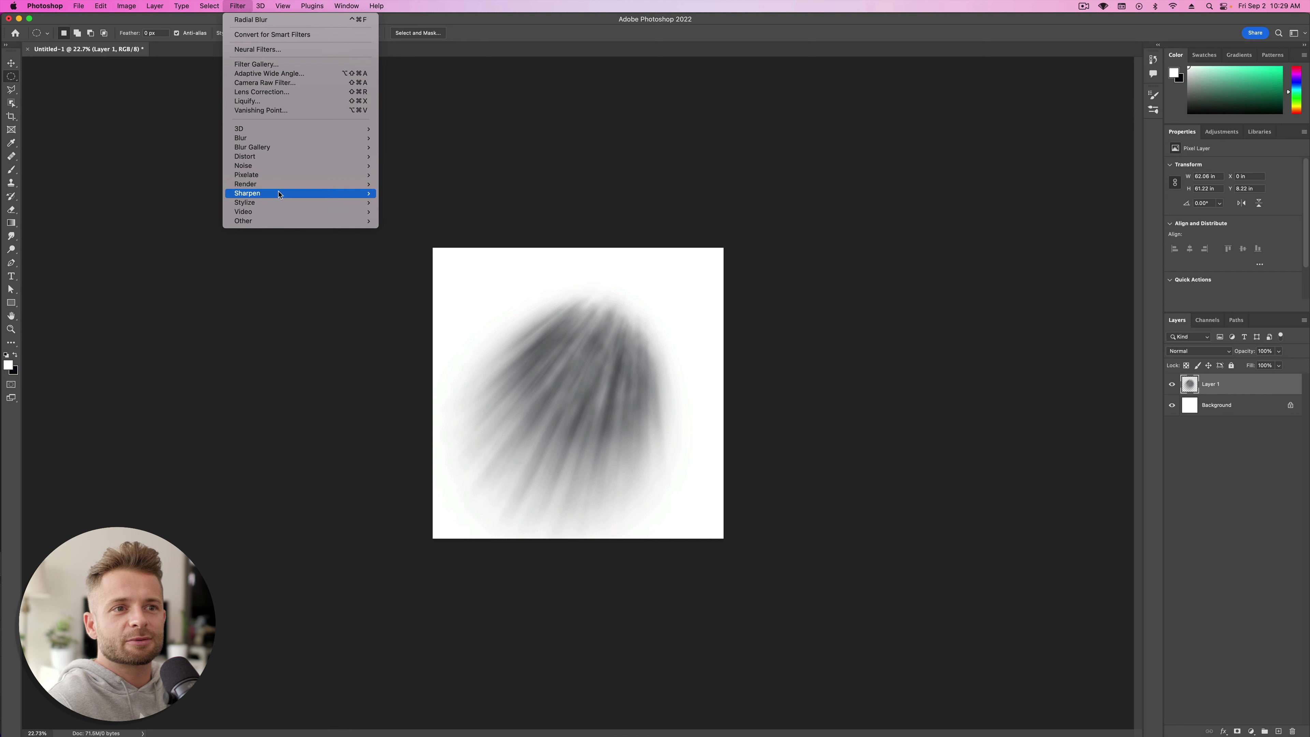
mouse_move(278, 194)
left_click(420, 230)
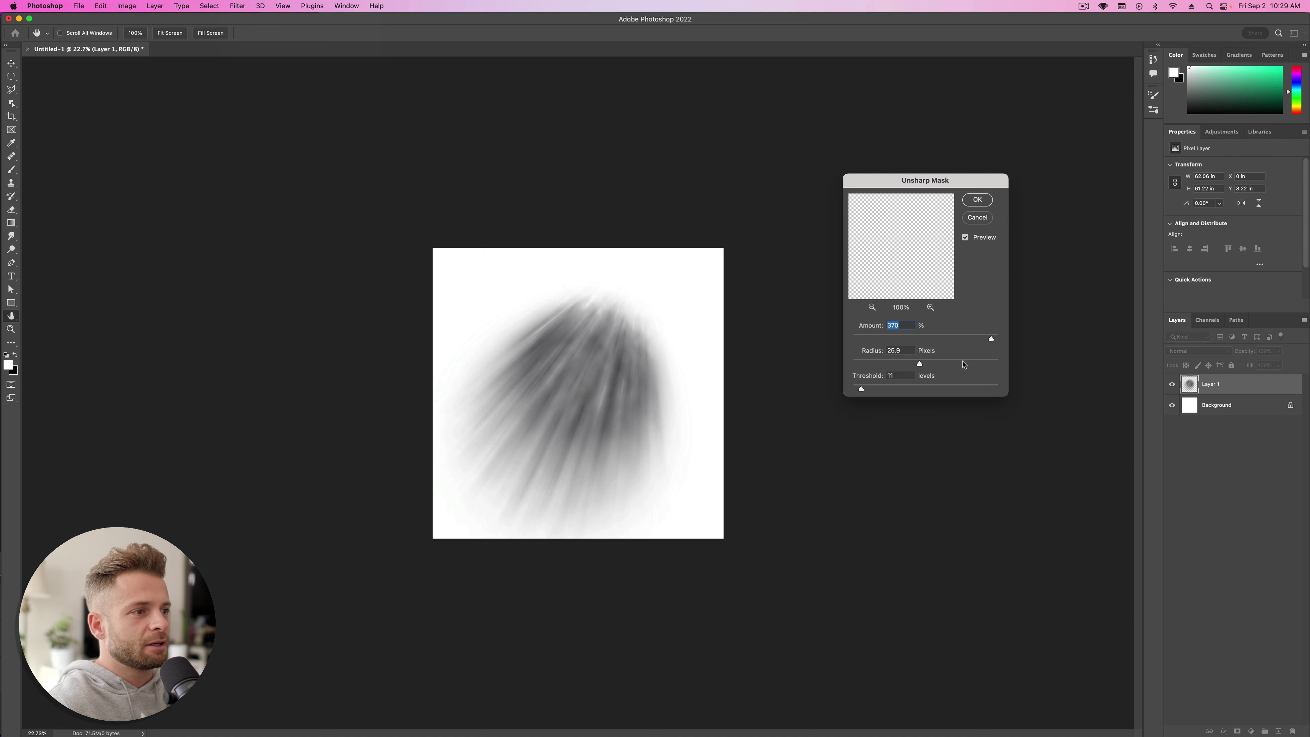
left_click(963, 364)
left_click(951, 362)
left_click(909, 334)
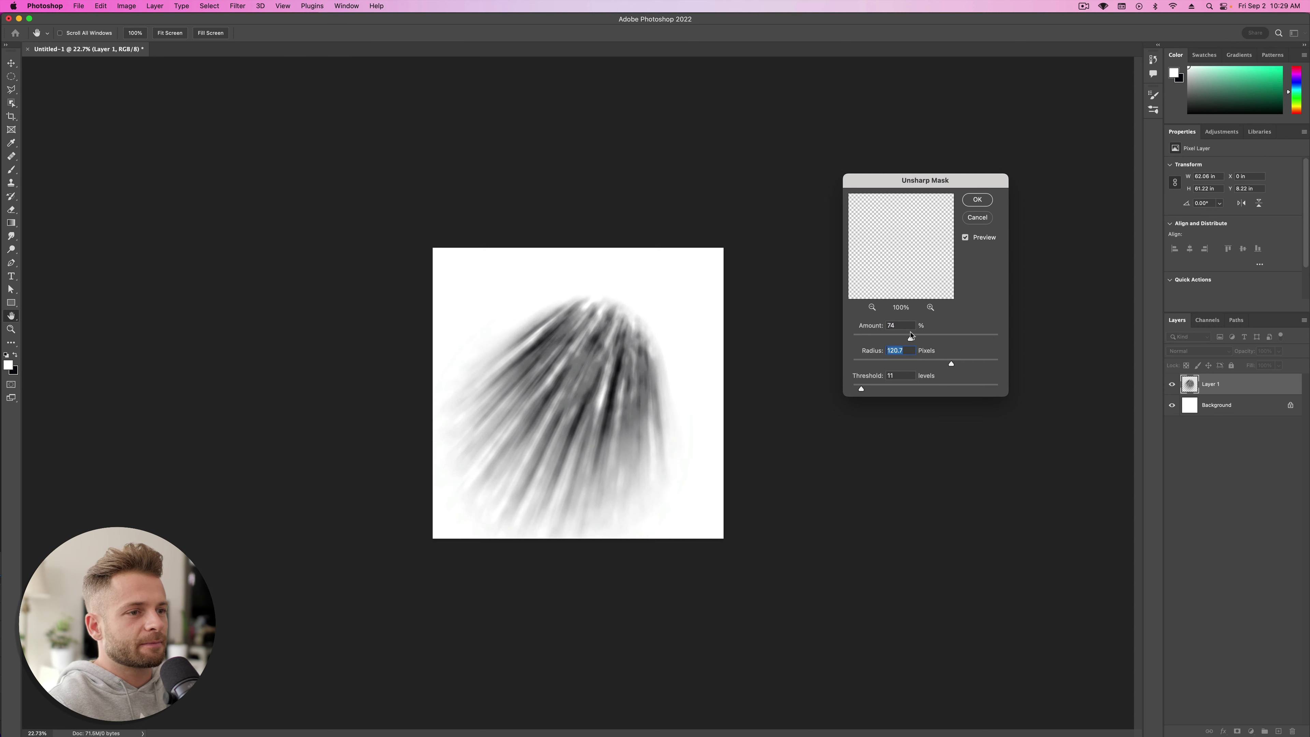
left_click(960, 334)
left_click_drag(960, 336, 973, 337)
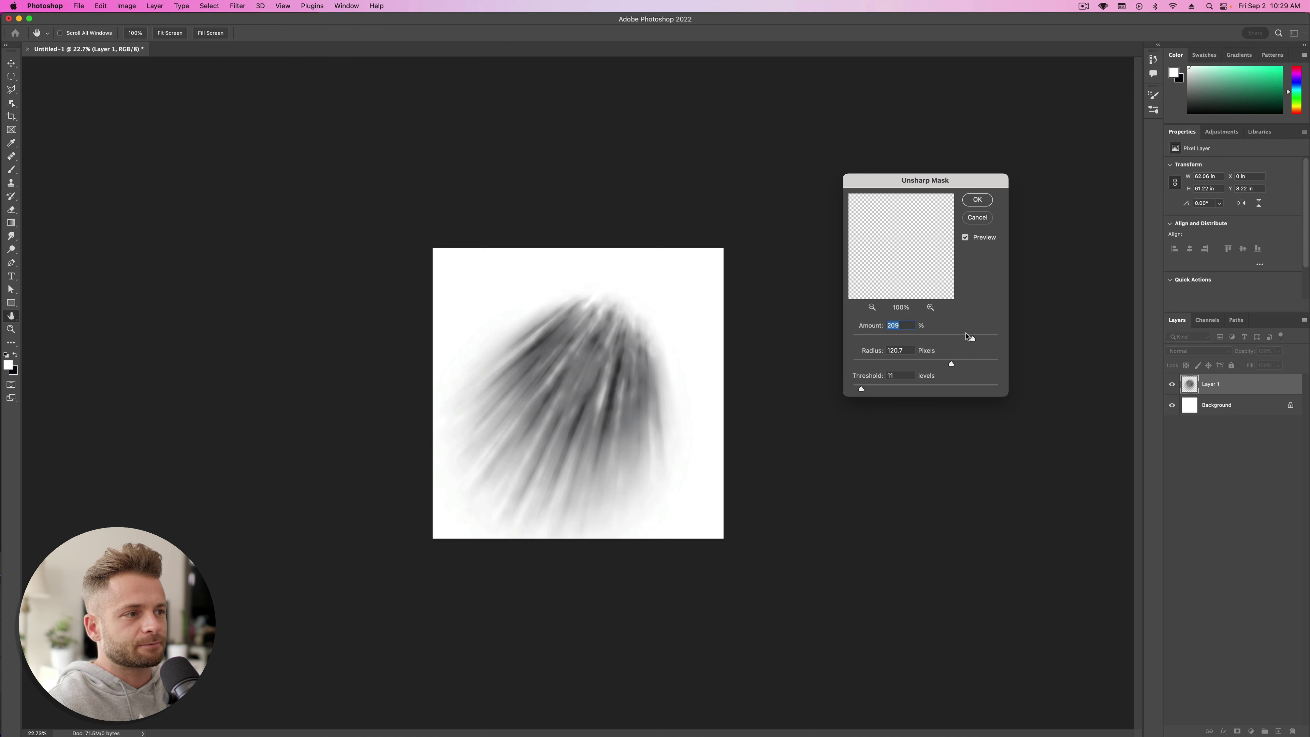
Step: Compare the rays with and without the Unsharp Mask preview, and apply the filter with its amount raised to 287%
left_click(965, 238)
left_click(965, 238)
left_click(965, 238)
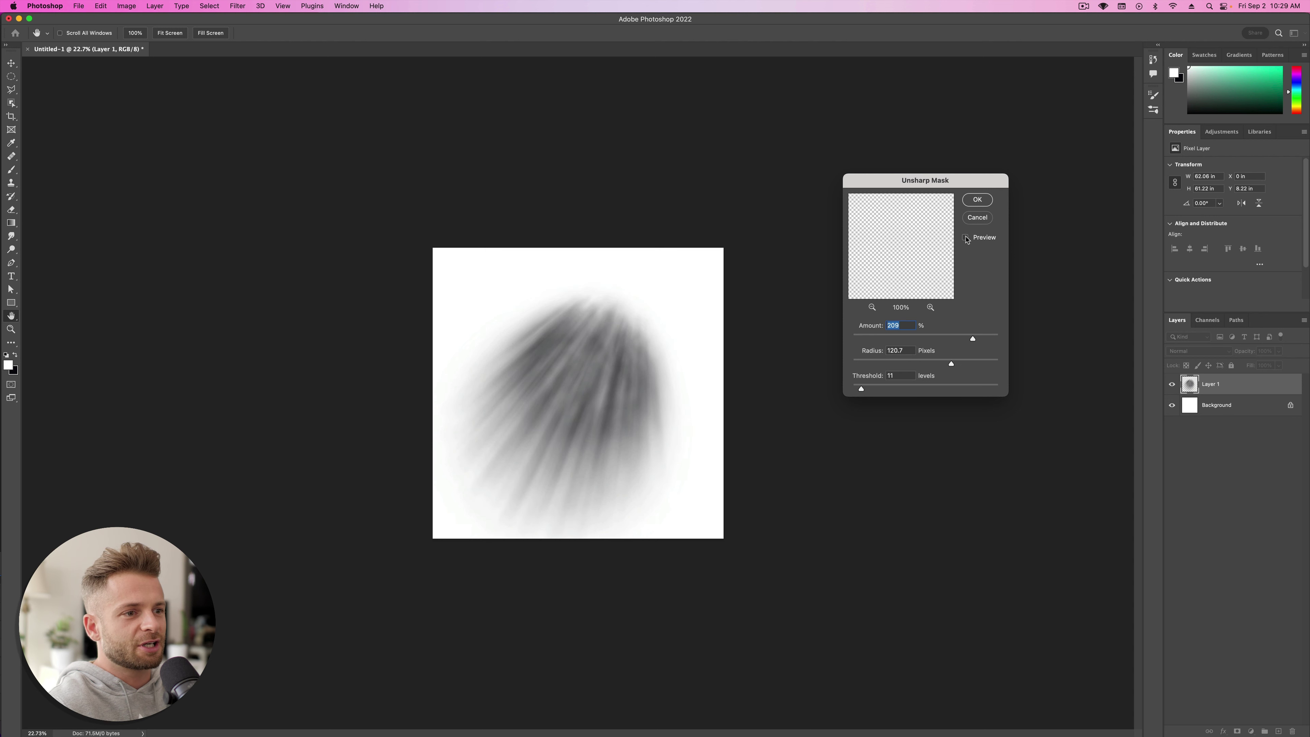
left_click(965, 238)
left_click(965, 238)
left_click(965, 238)
left_click(964, 237)
left_click(963, 237)
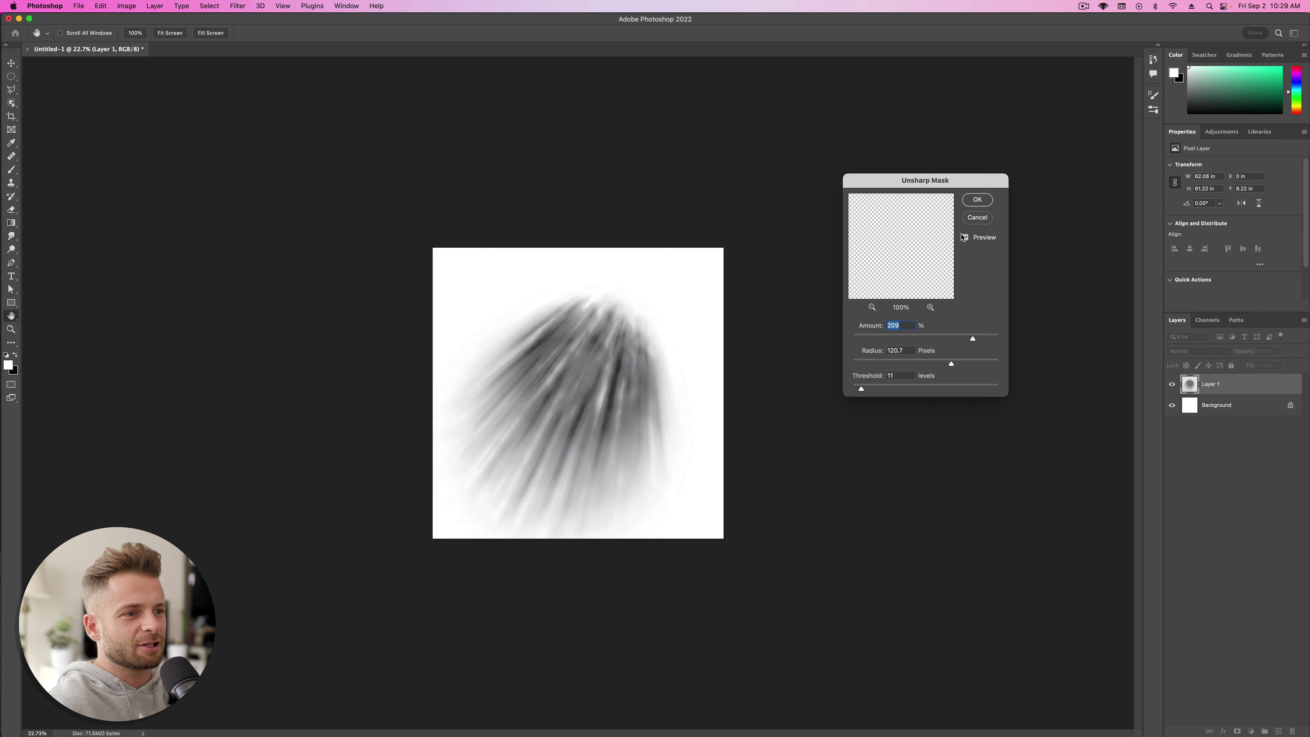
left_click_drag(944, 340, 985, 344)
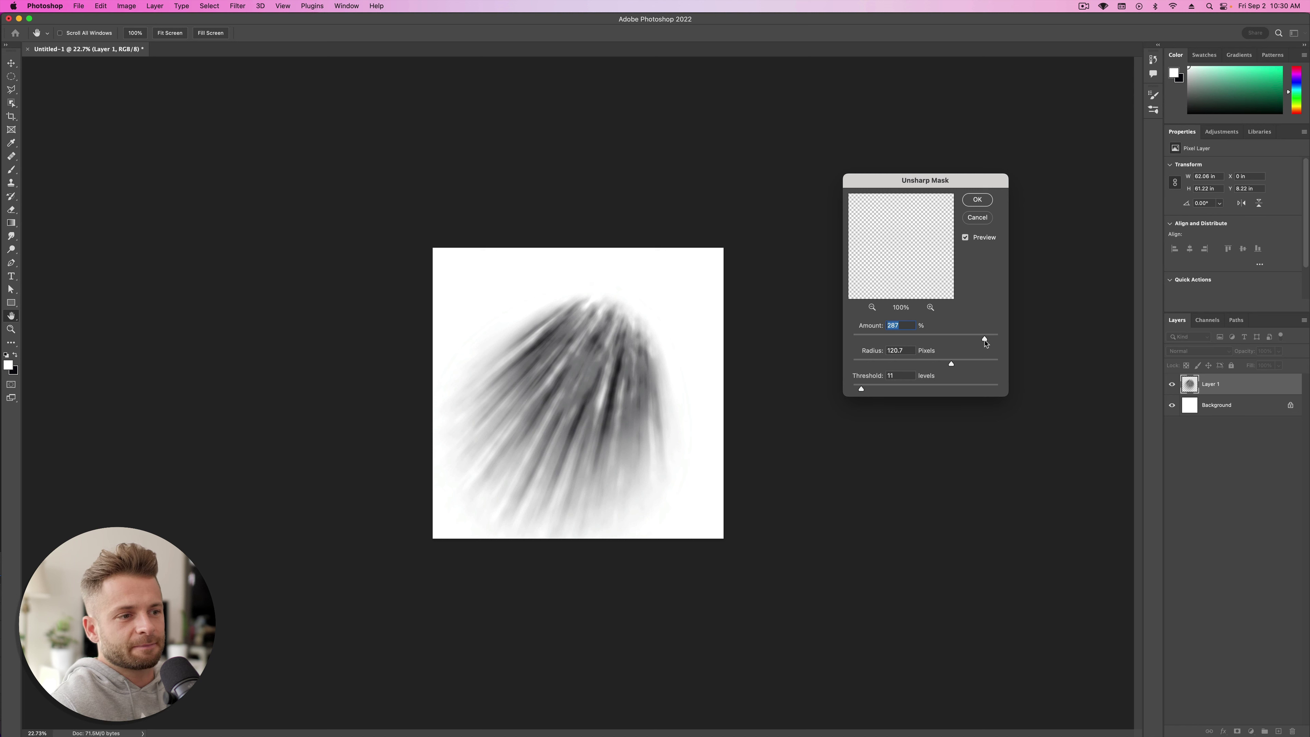
left_click(977, 200)
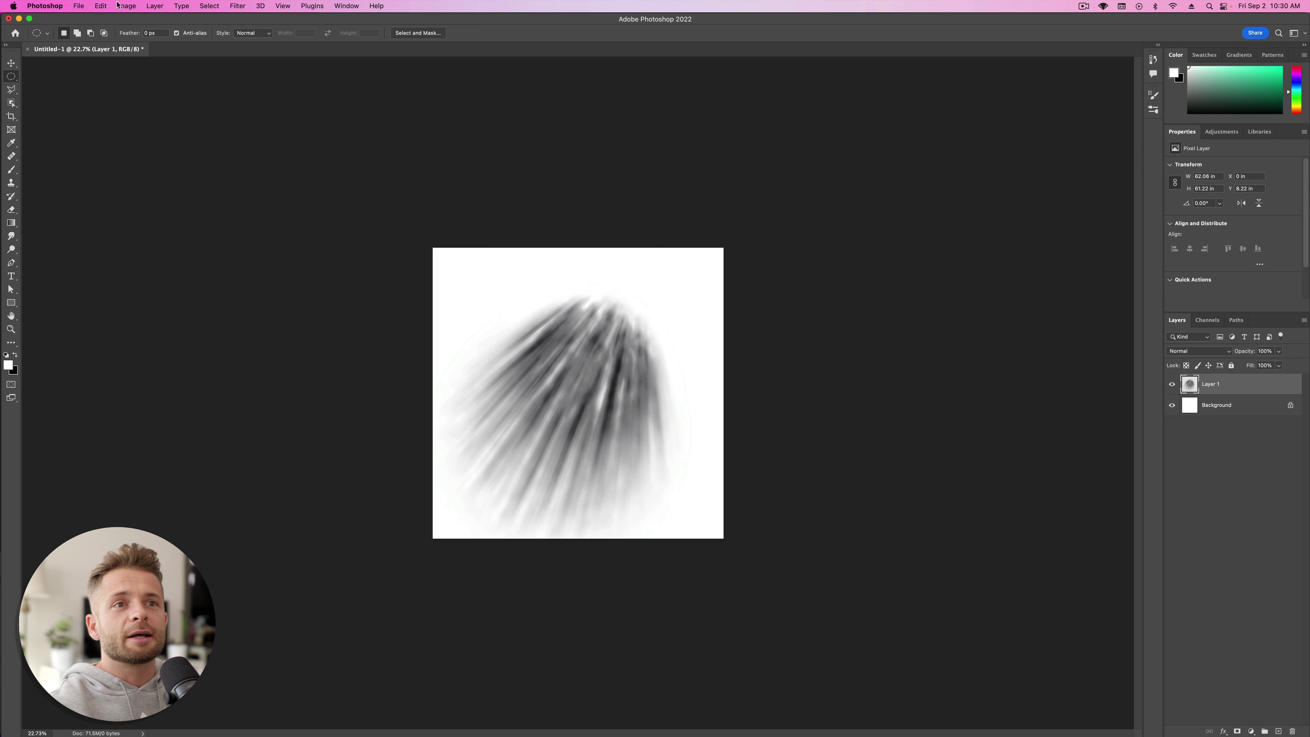
Step: Define the ray artwork as a brush preset named "Bottom Left Center Light Rays"
left_click(155, 6)
mouse_move(136, 2)
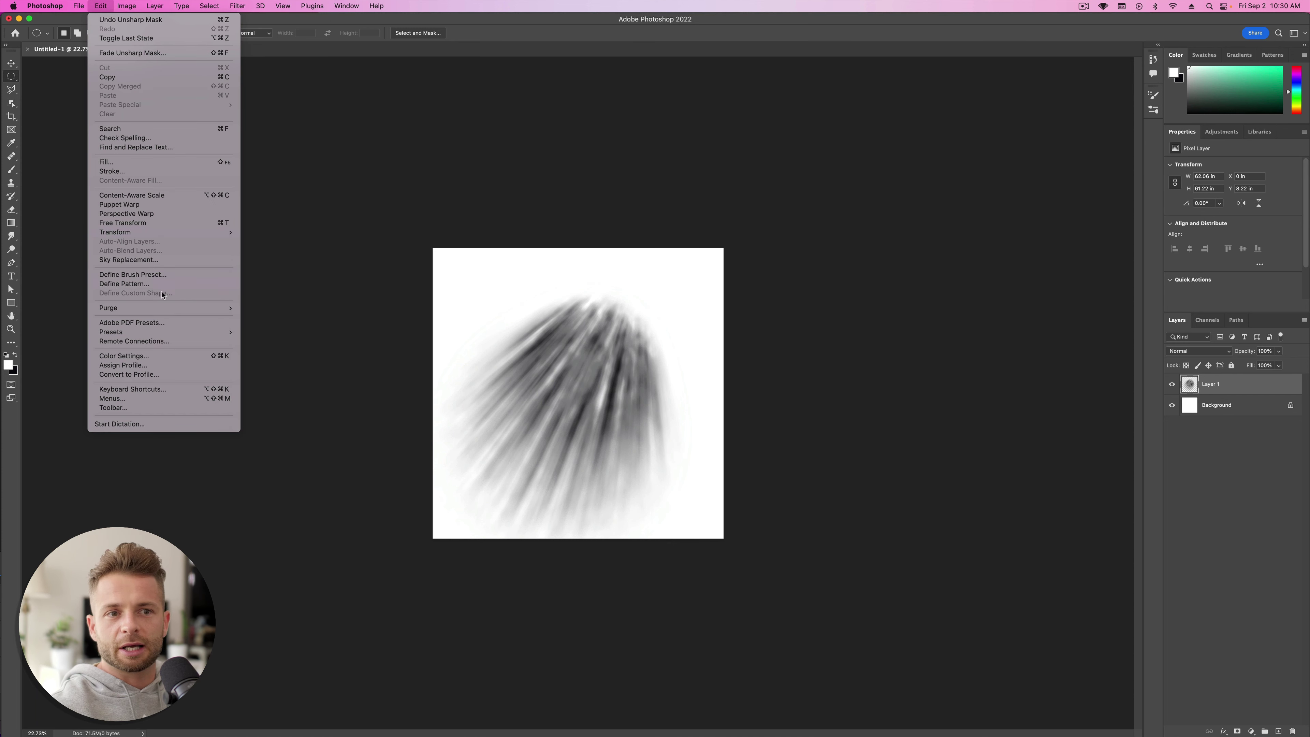
mouse_move(159, 333)
left_click(175, 274)
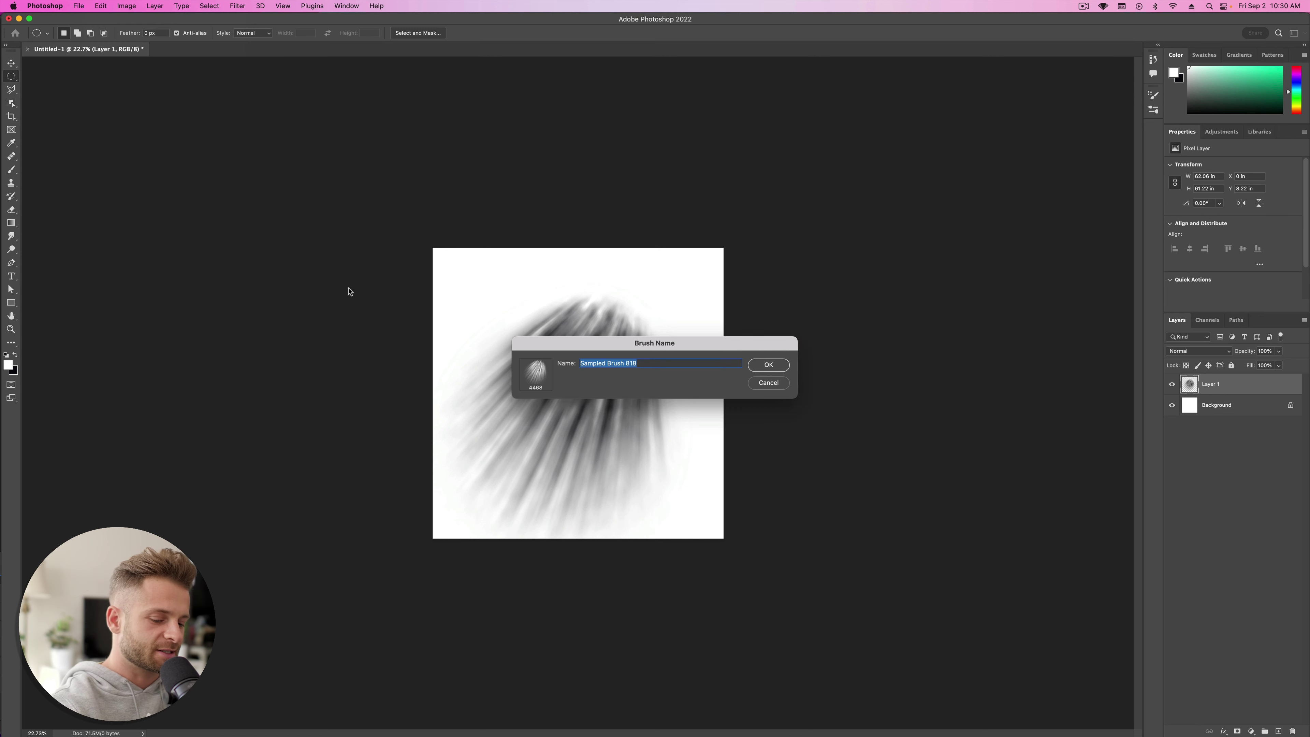
type("Bottom Left Center Light Rays")
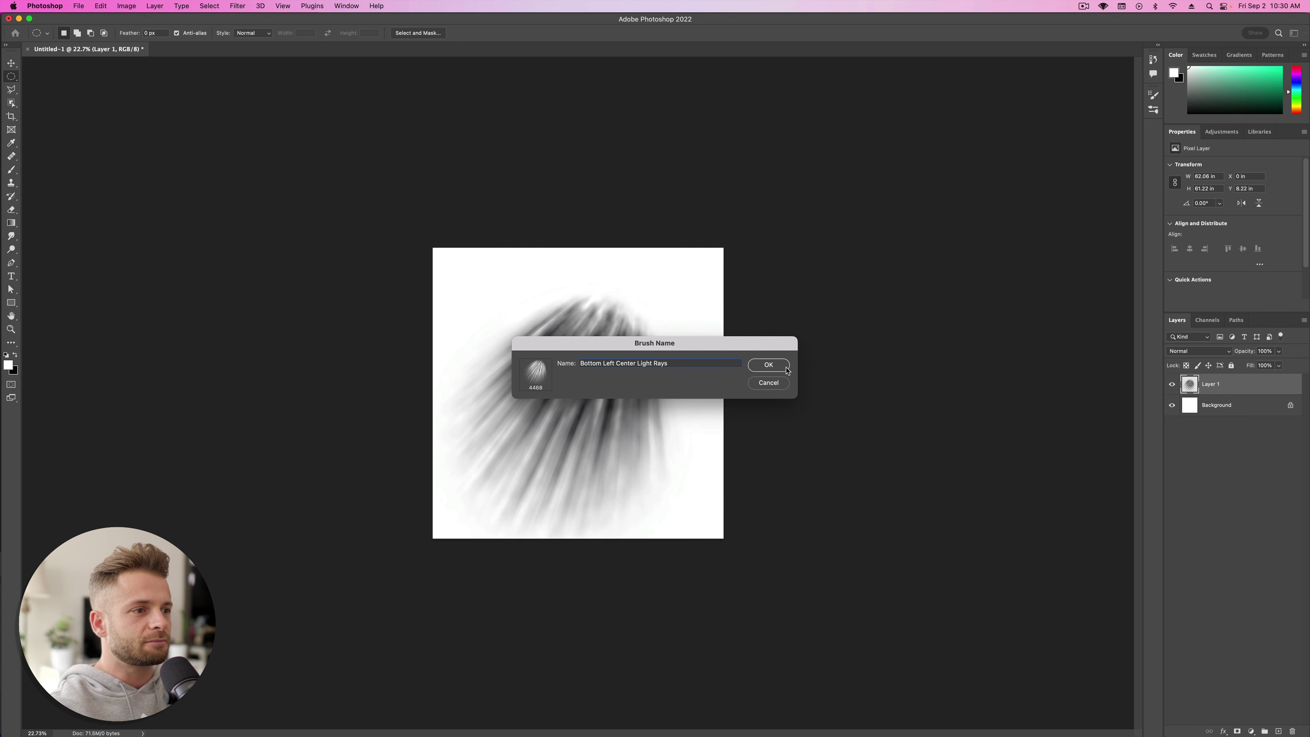
left_click(768, 365)
Step: Activate the Brush tool and close the untitled ray document without saving it
key("b")
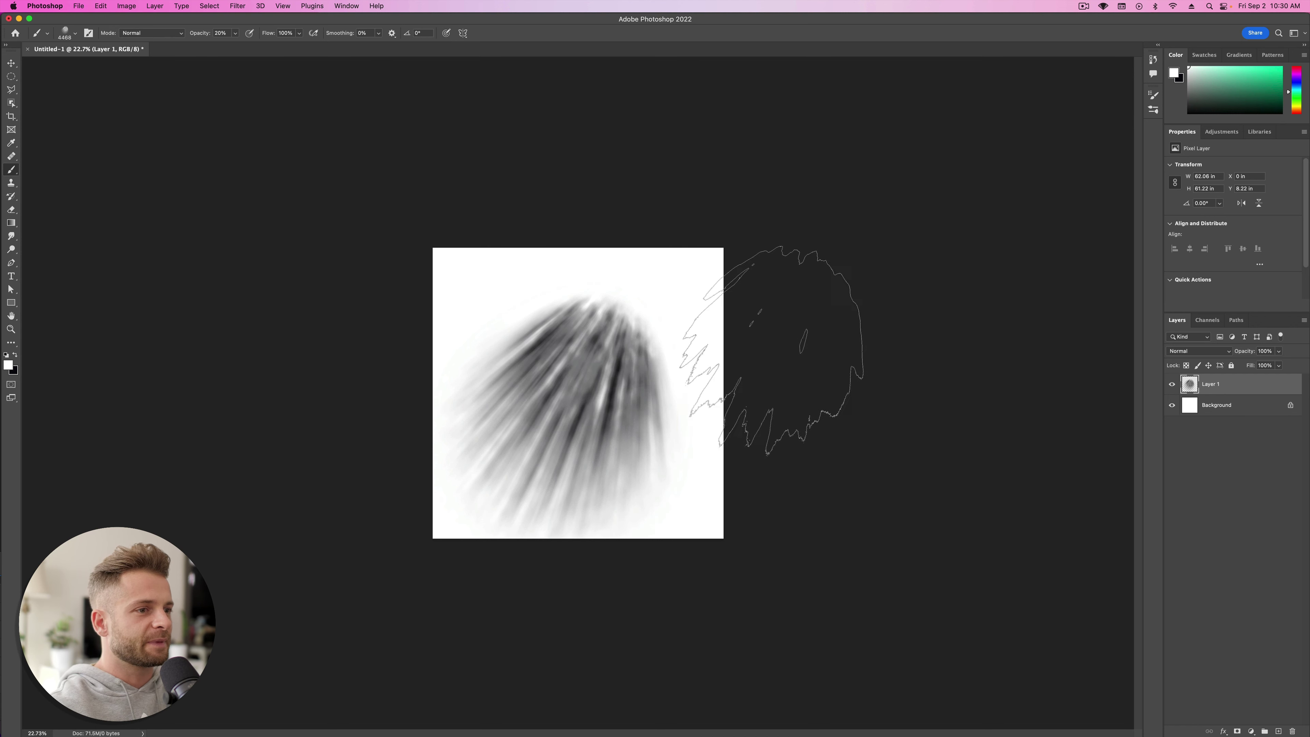
left_click(28, 50)
left_click(655, 267)
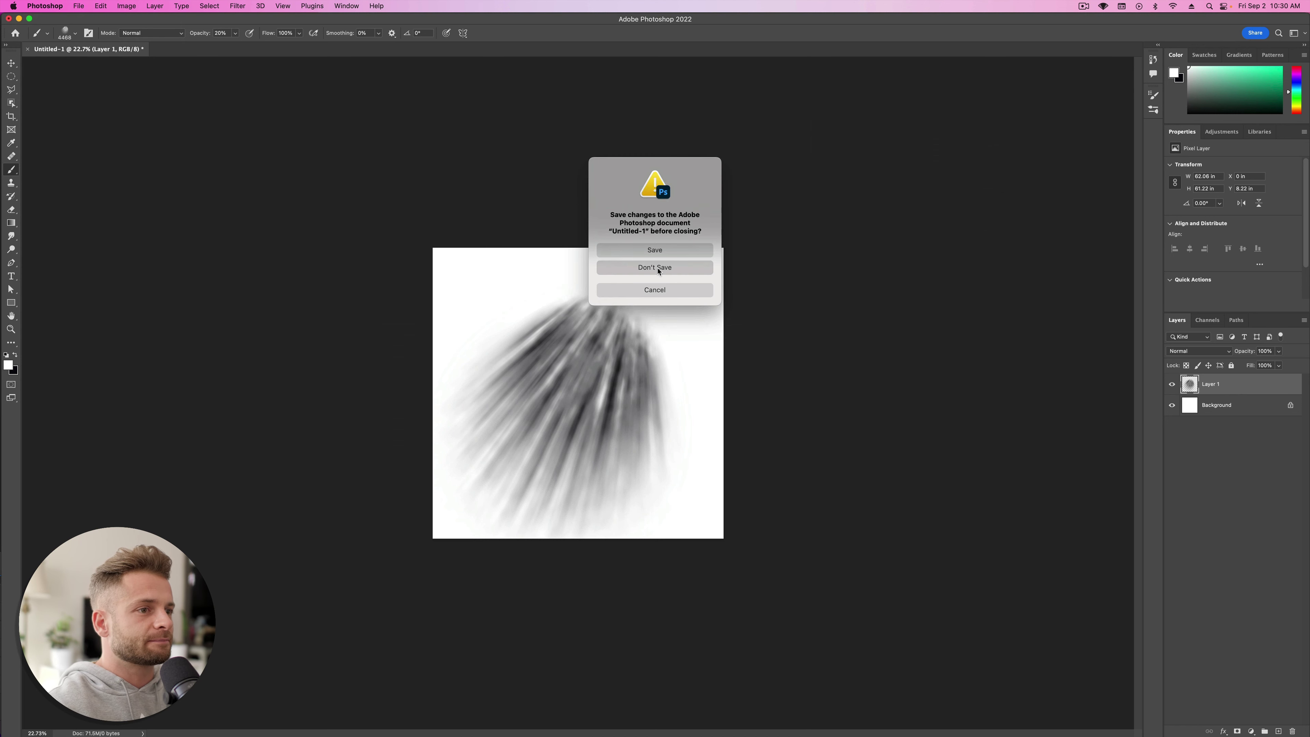
Step: Switch to Lightroom Classic and send the indoor photo 0E2A3336.CR3 to Adobe Photoshop 2022 for editing
mouse_move(7, 281)
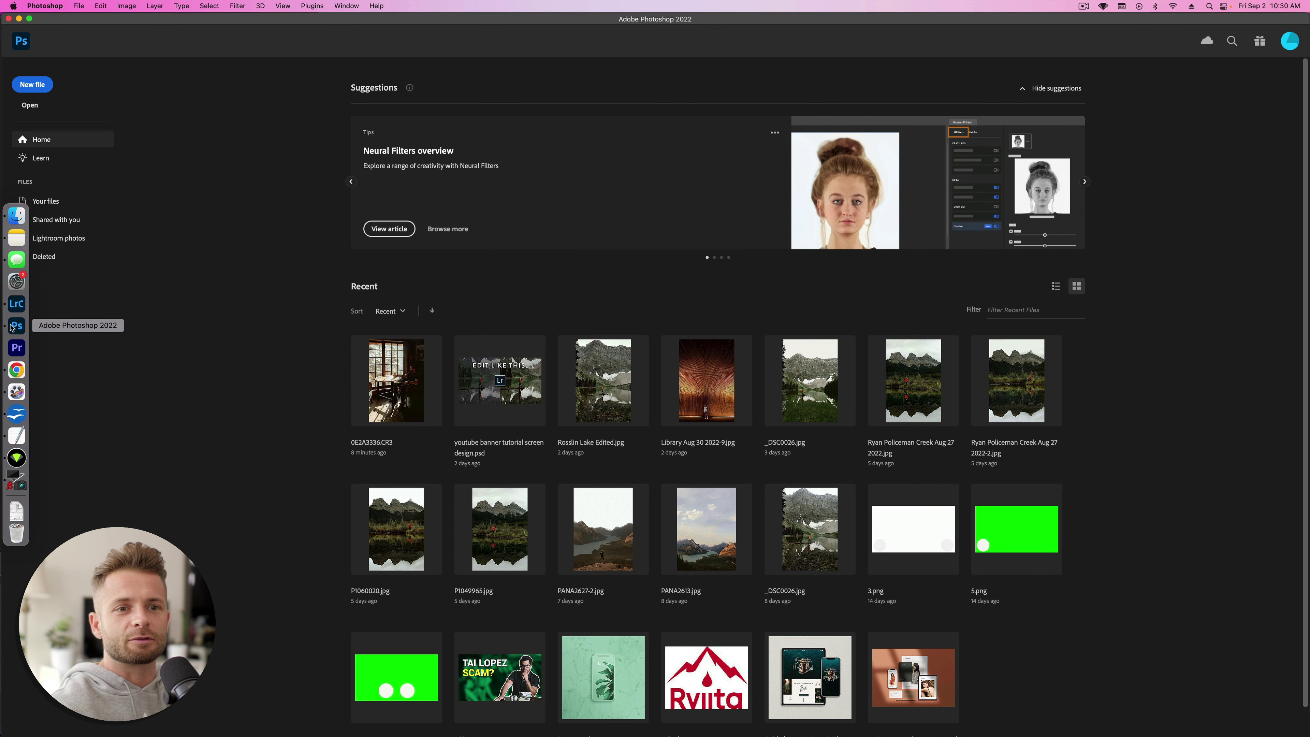
left_click(15, 304)
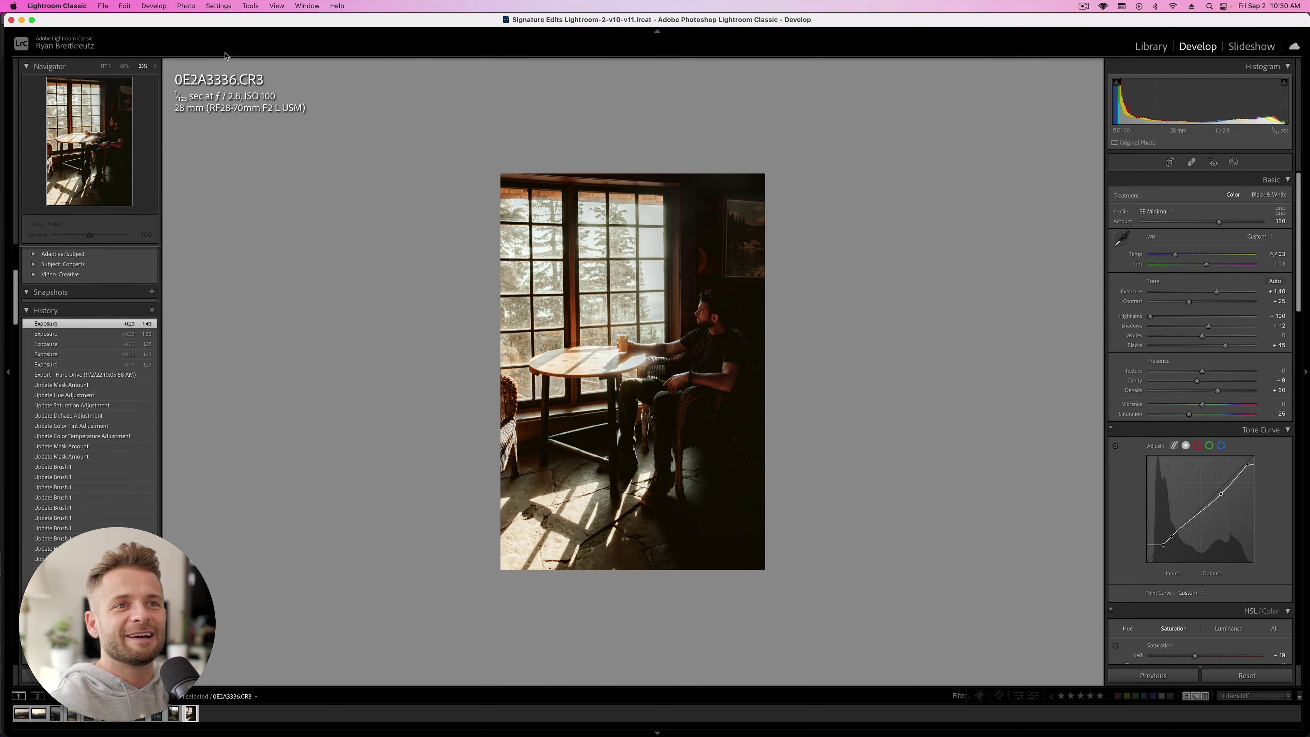
left_click(186, 6)
mouse_move(243, 66)
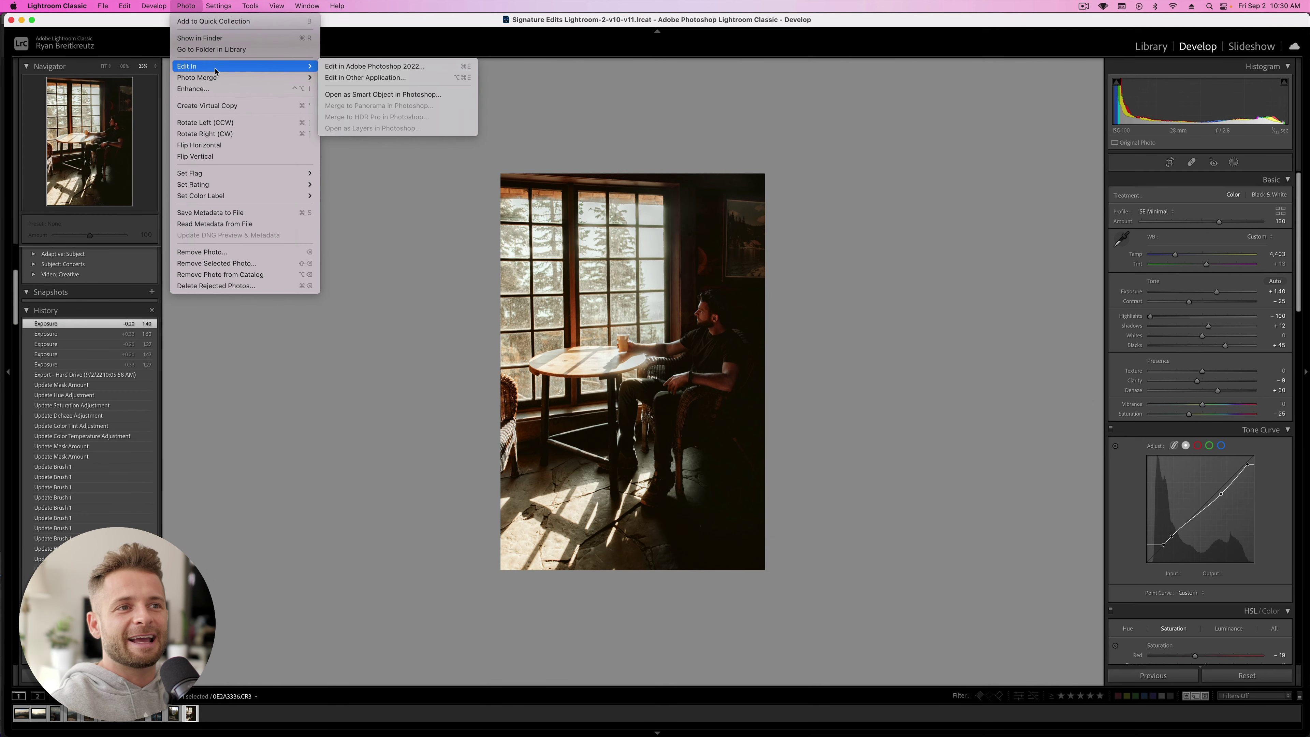
left_click(400, 66)
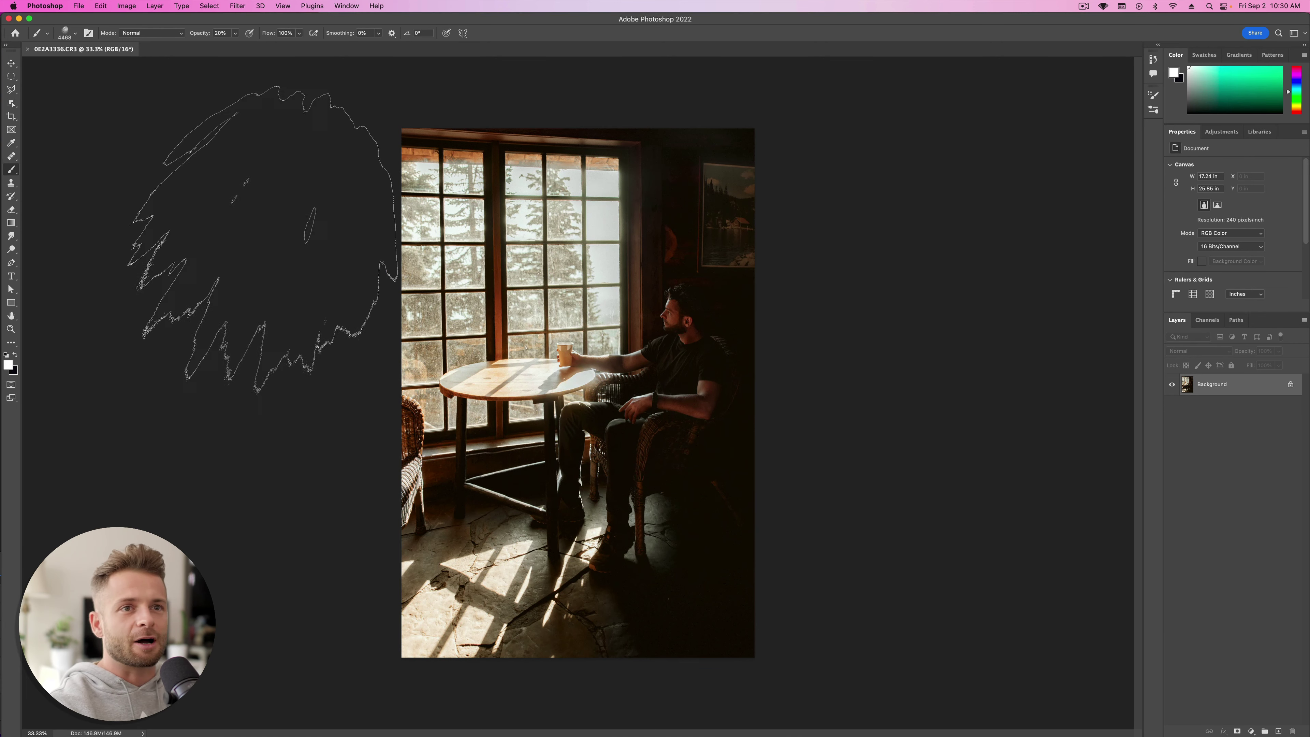
Step: Show the full list of brushes, collapse the fog-brushes-by-PhotoshopSupply group and choose the Light Ray Left Center brush
left_click(75, 34)
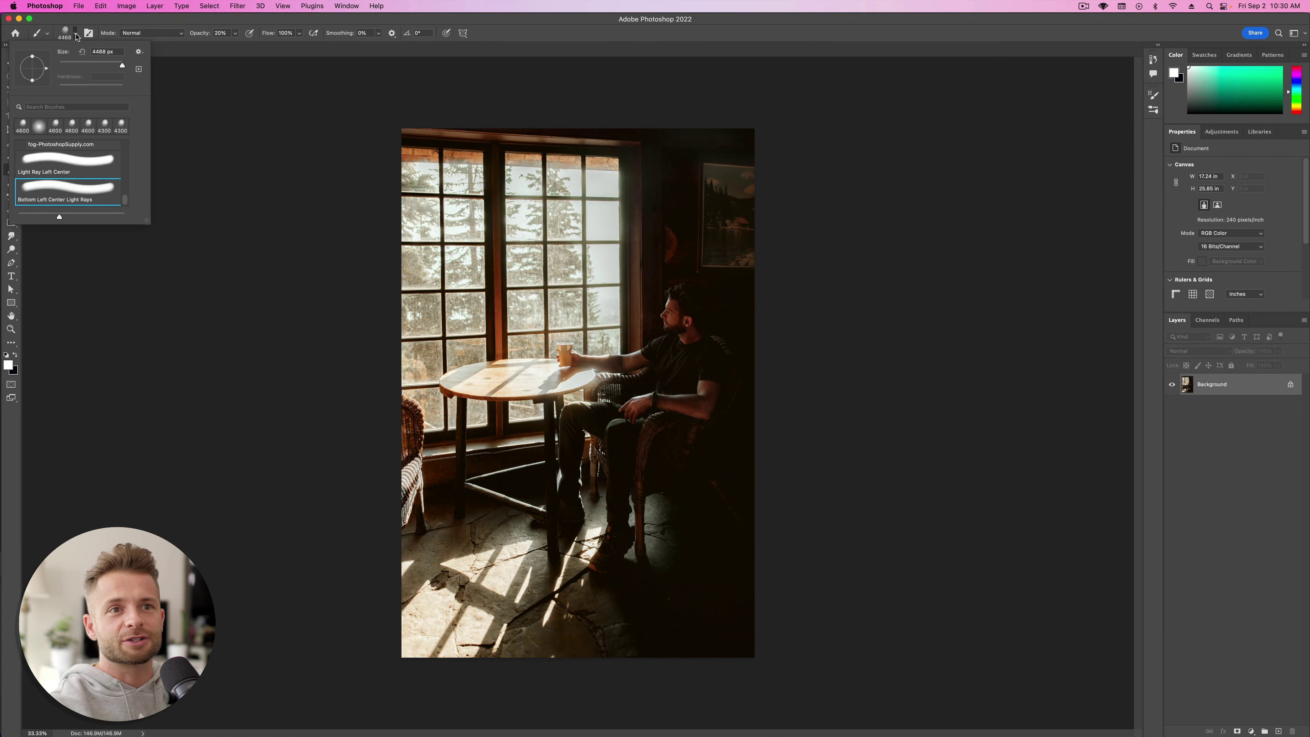
left_click(76, 34)
left_click(90, 34)
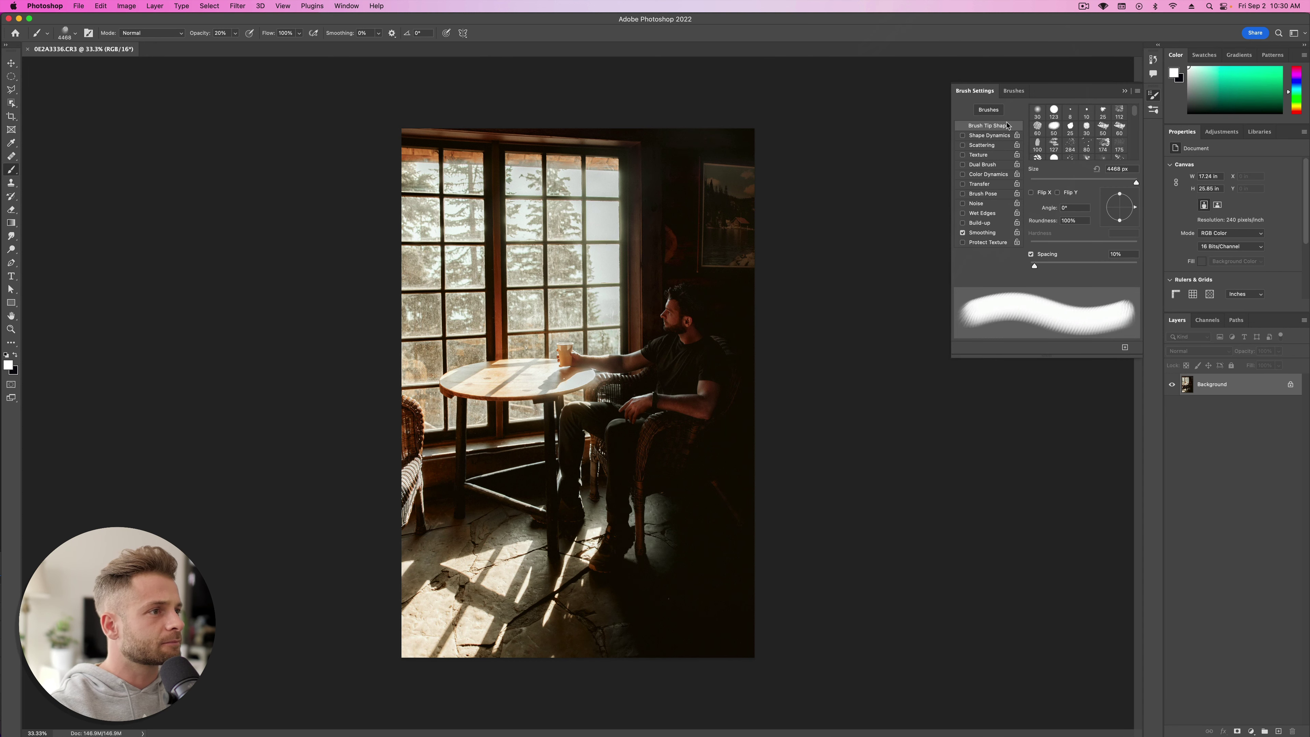
left_click(1013, 92)
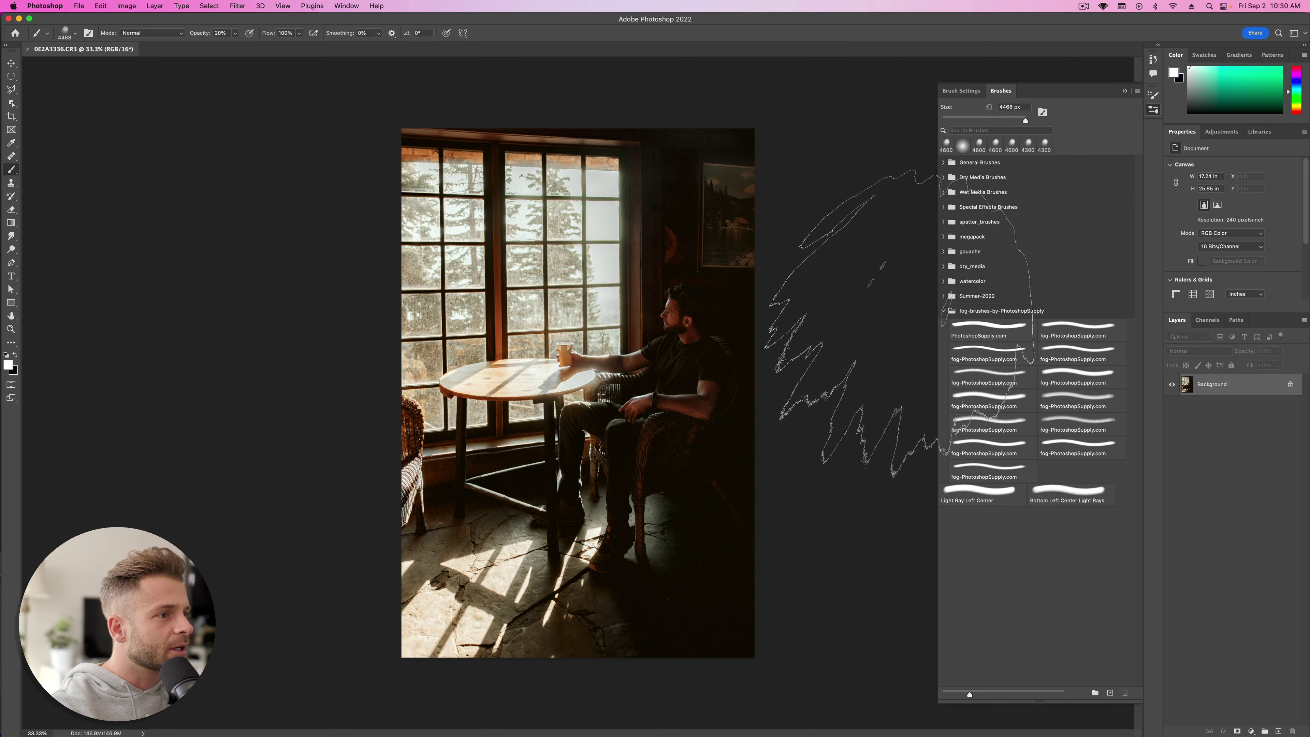
left_click(905, 336)
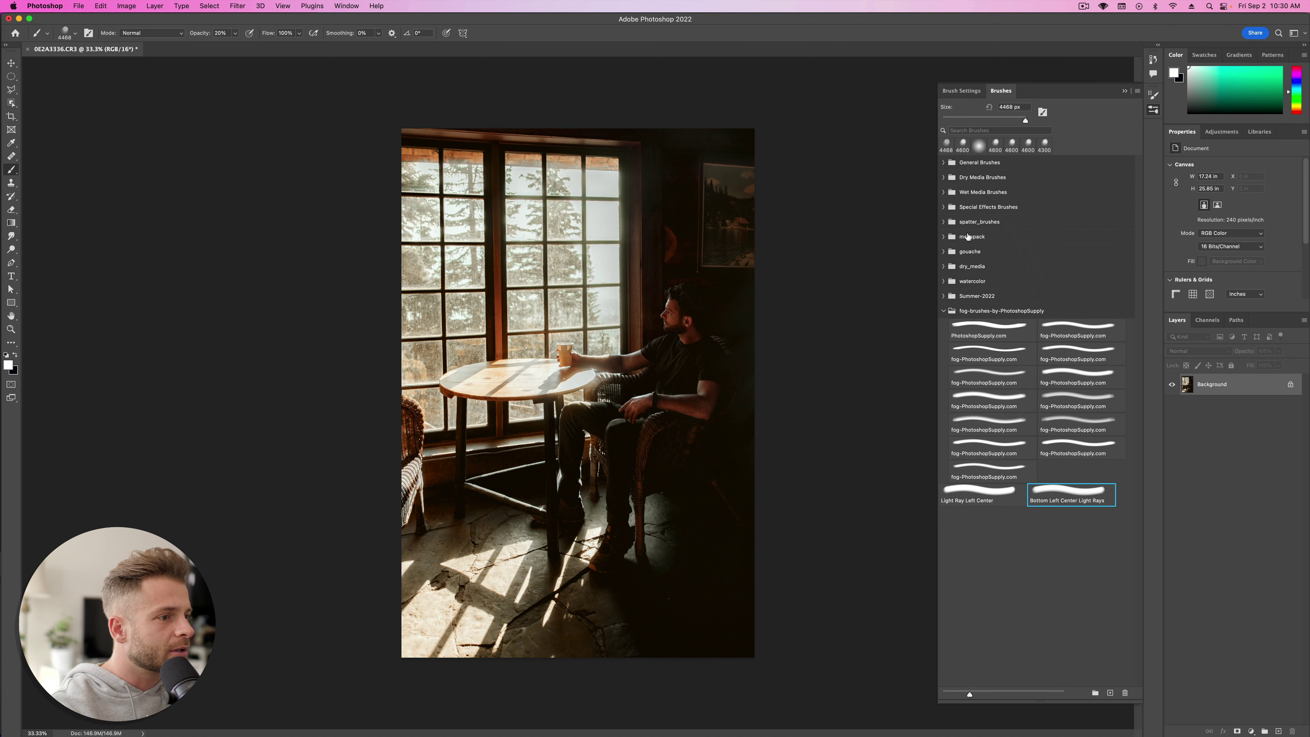
left_click(941, 311)
left_click(980, 338)
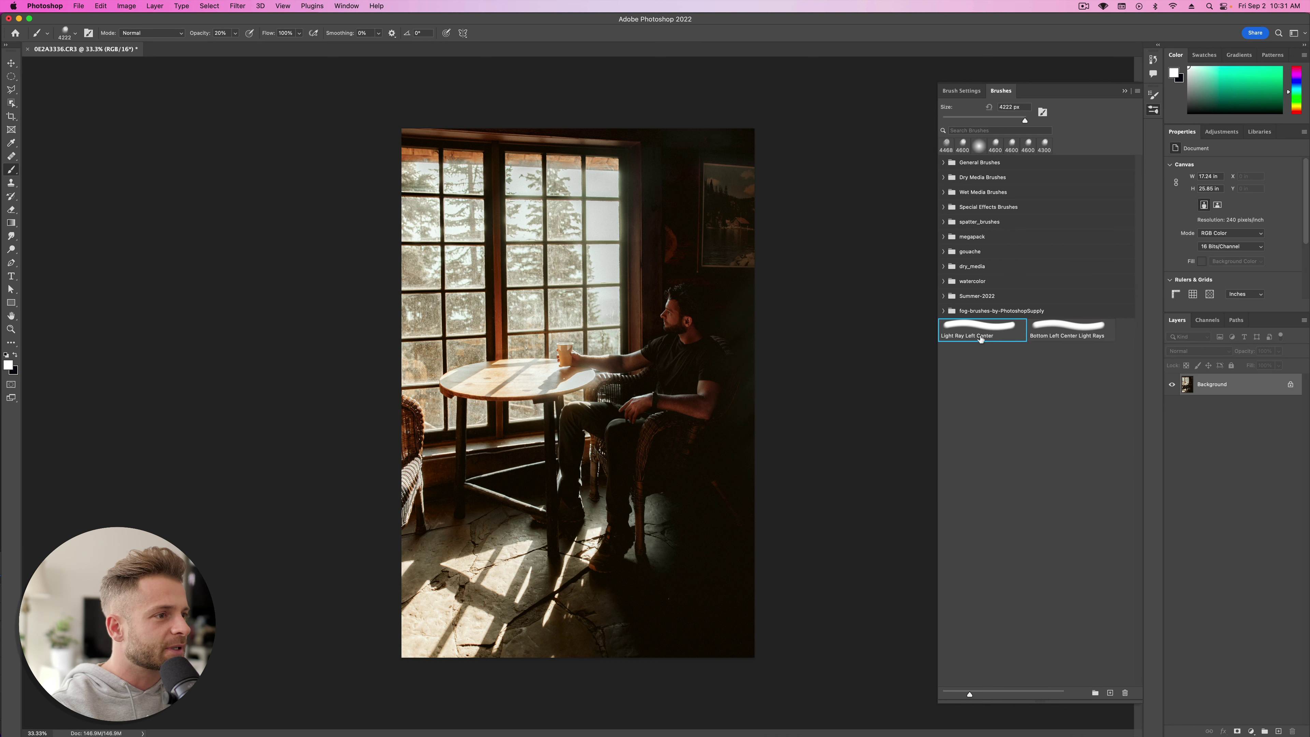
Step: Try stamping rays over the seated man with the Bottom Left Center Light Rays and Light Ray Left Center brushes, and undo the test stamps
left_click(1071, 338)
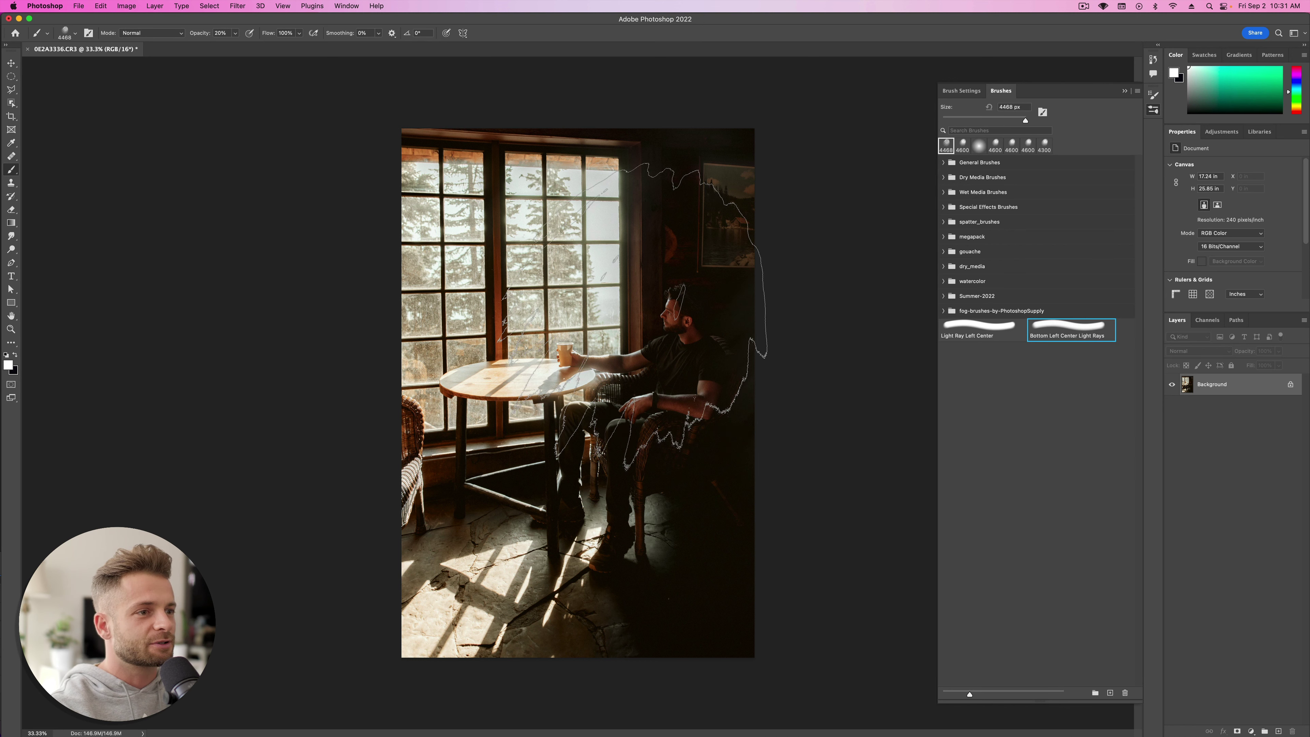
left_click(578, 362)
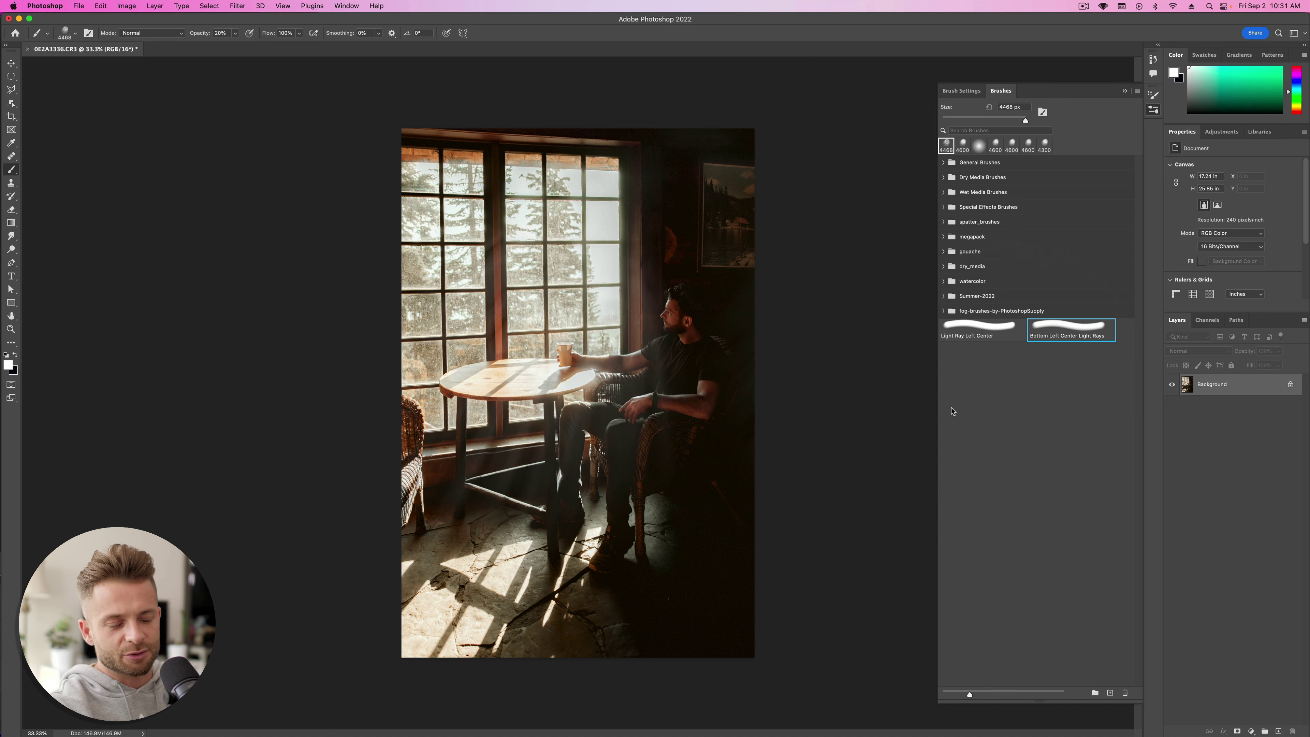
left_click(978, 329)
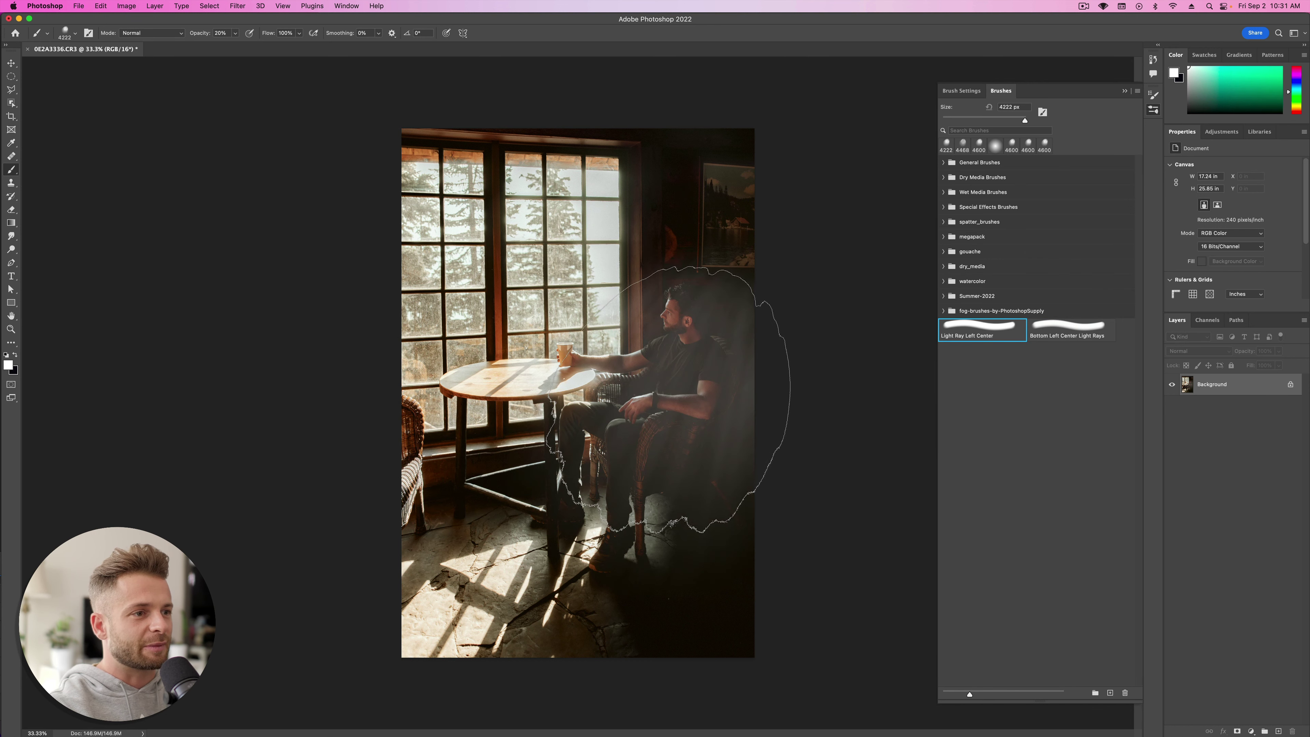
left_click(1067, 330)
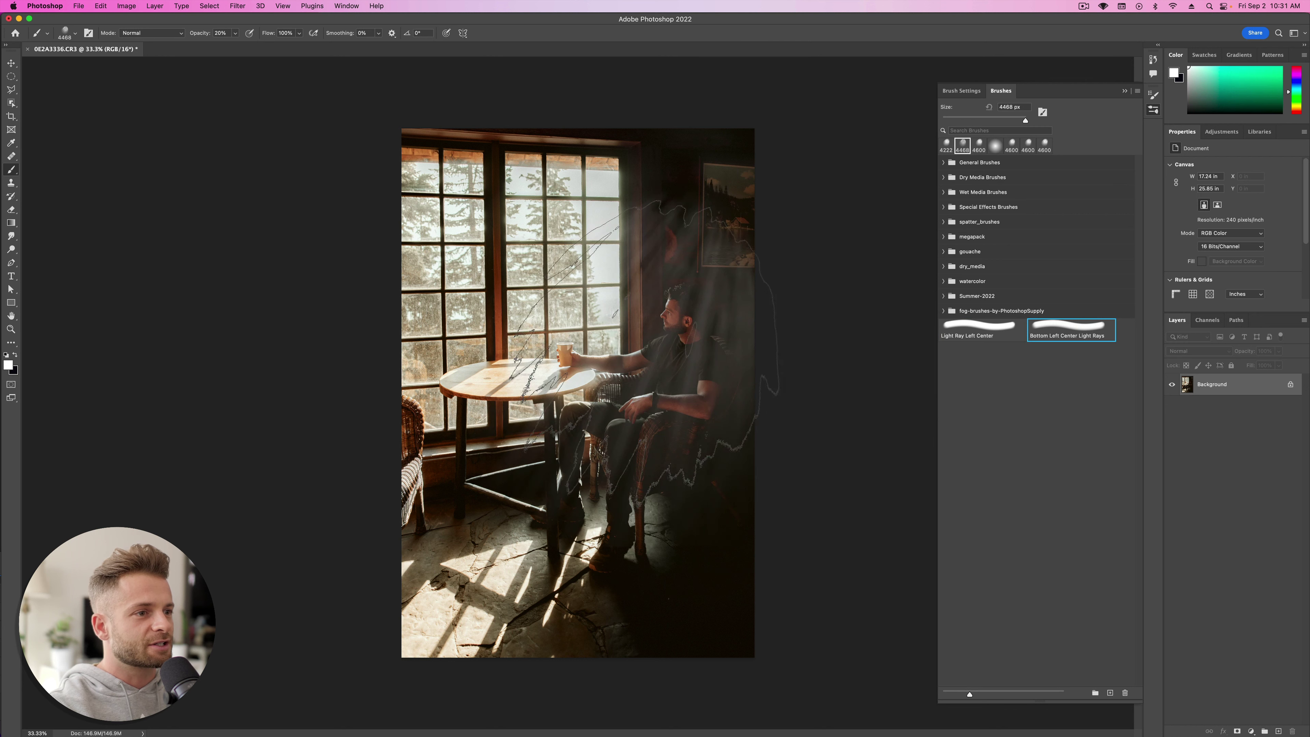
left_click(977, 329)
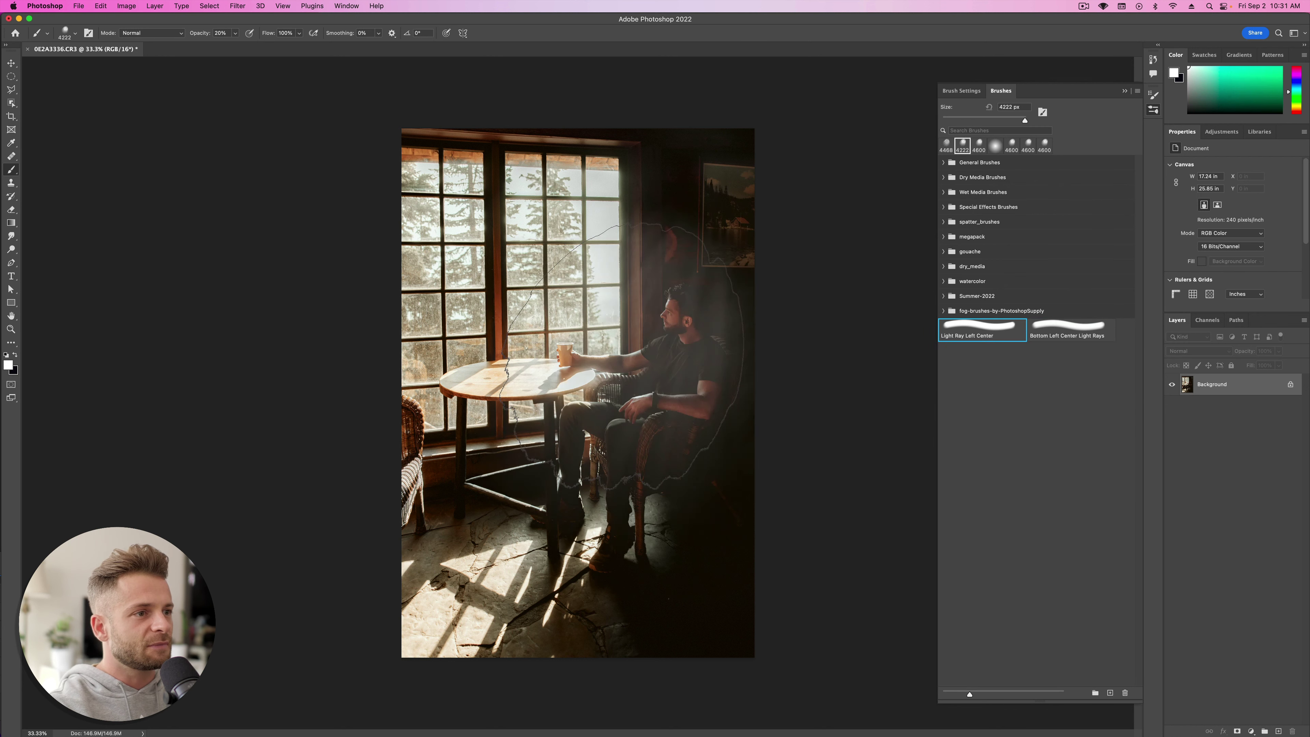
left_click(1072, 335)
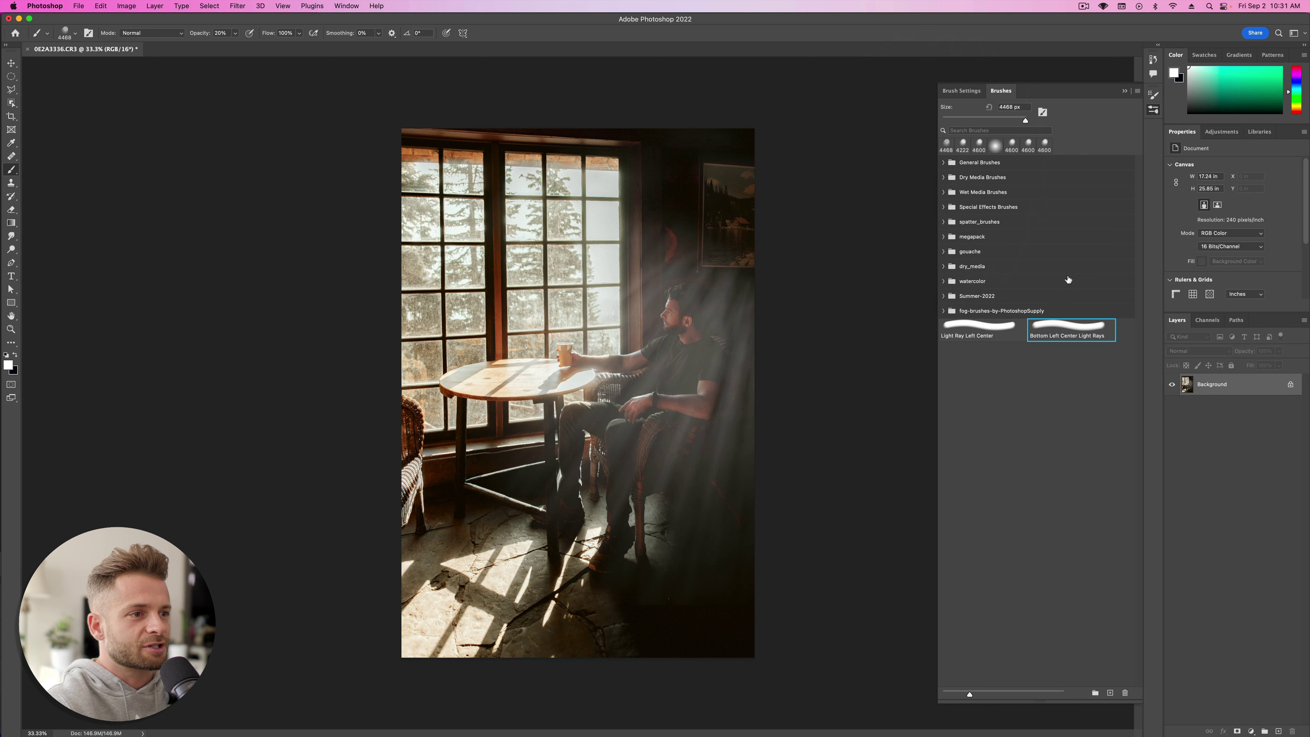
key("super+z")
key("super+z")
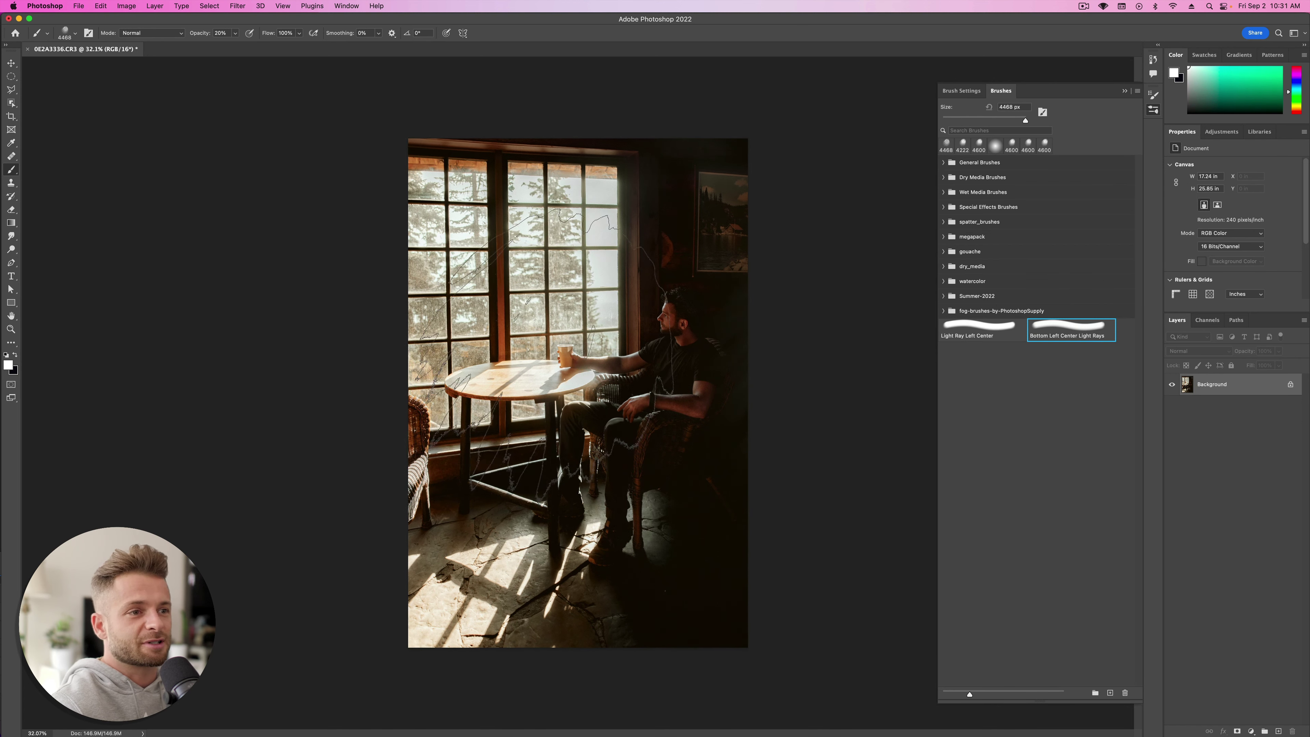
Step: Add a new empty layer above the photo for painting the light rays
scroll(578, 392, "down", 2)
scroll(577, 393, "up", 1)
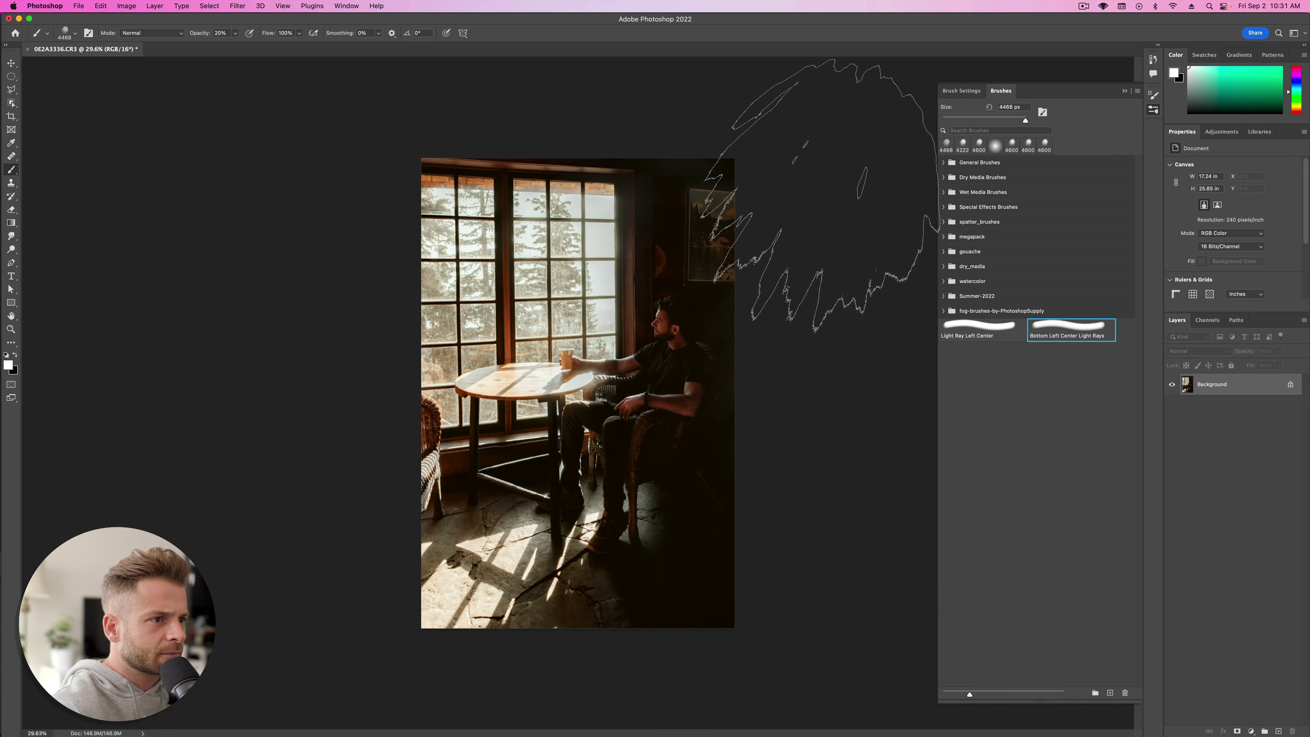
scroll(705, 266, "up", 4)
scroll(705, 266, "right", 3)
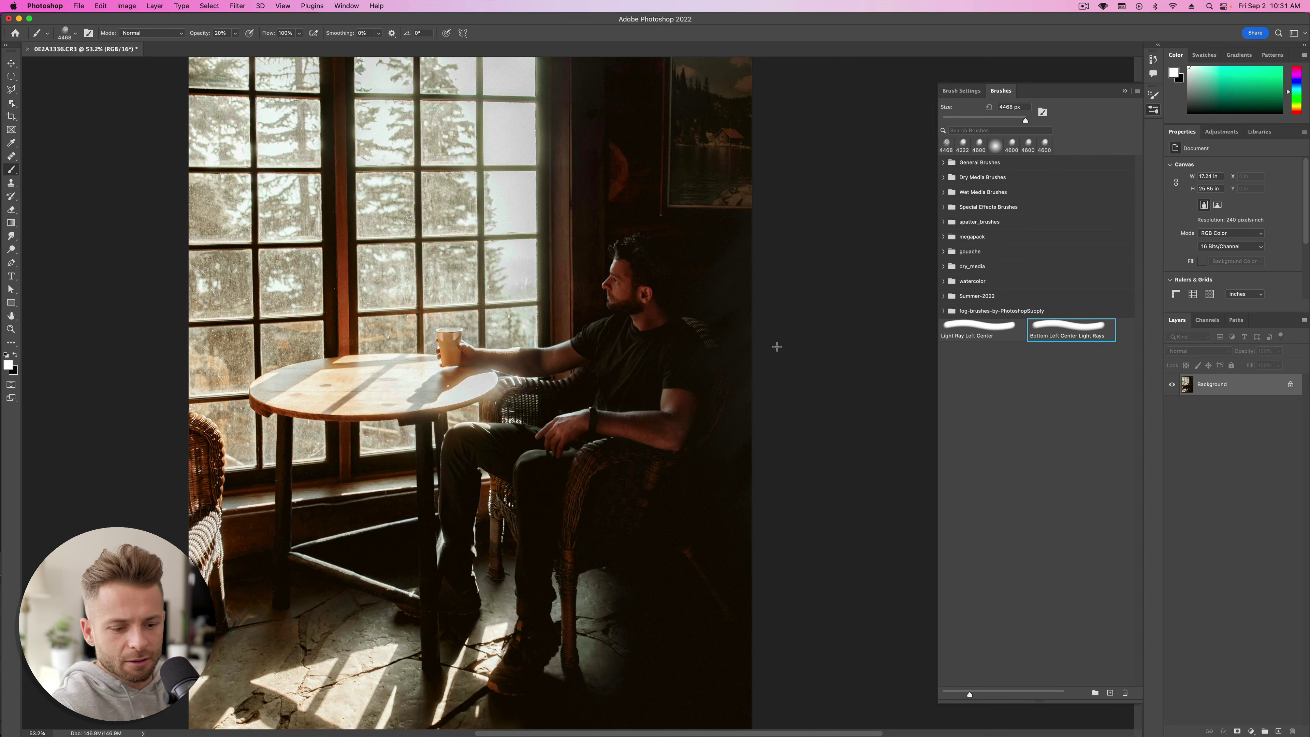
scroll(654, 528, "down", 5)
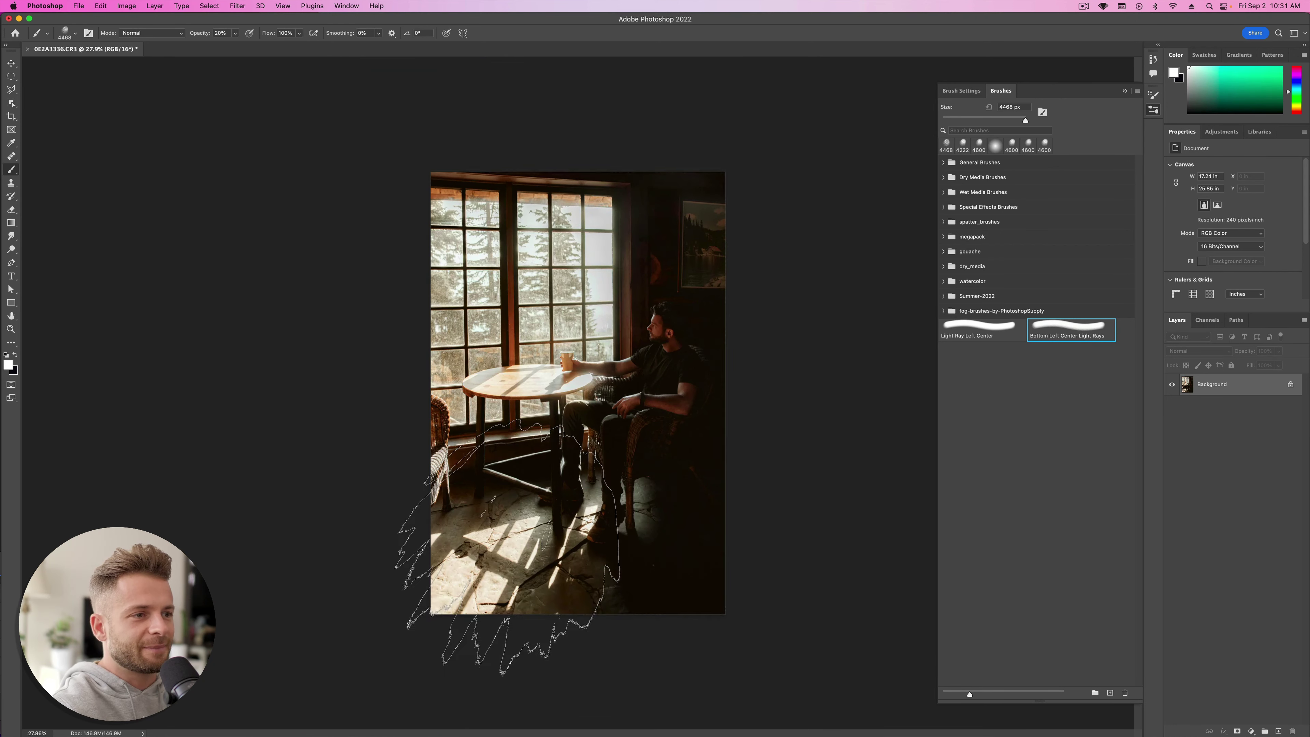
left_click(1278, 731)
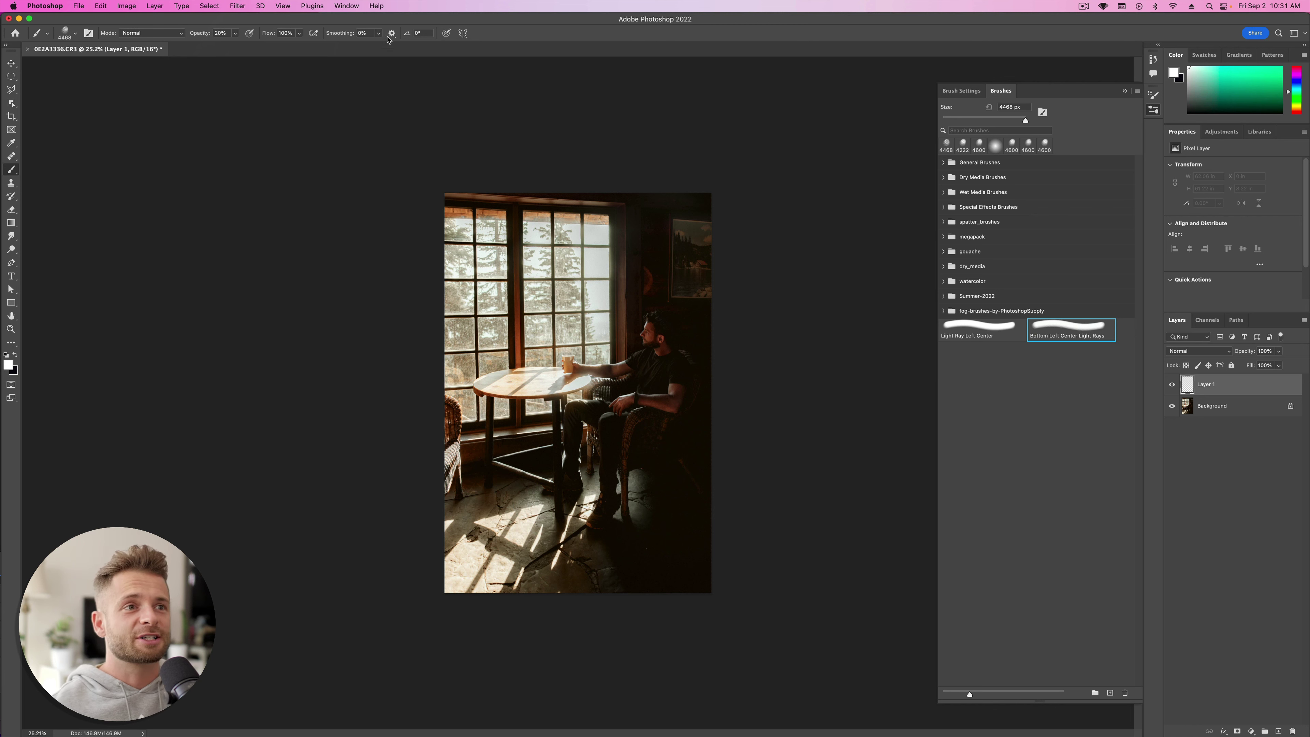
Step: Try ray stamps with the brush angle at 41° and -87° on the new layer, and undo both stamps
left_click_drag(410, 35, 430, 41)
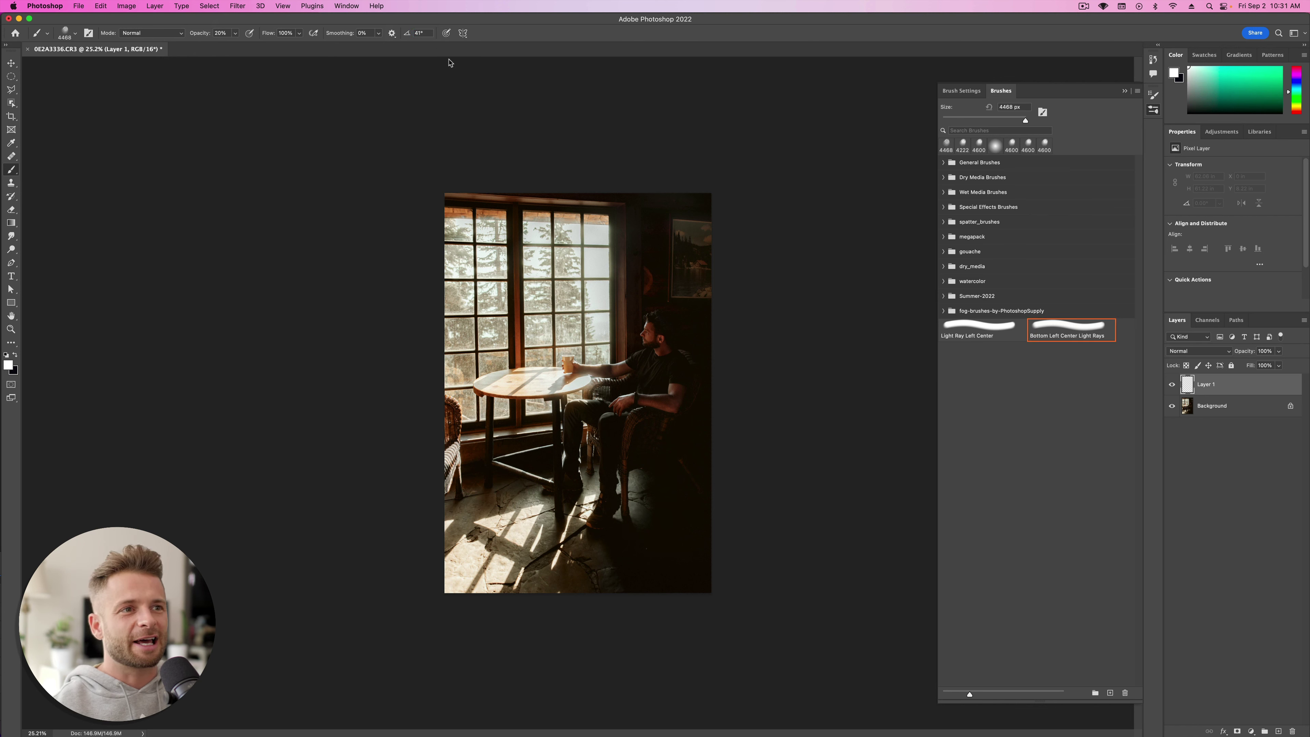
left_click(664, 344)
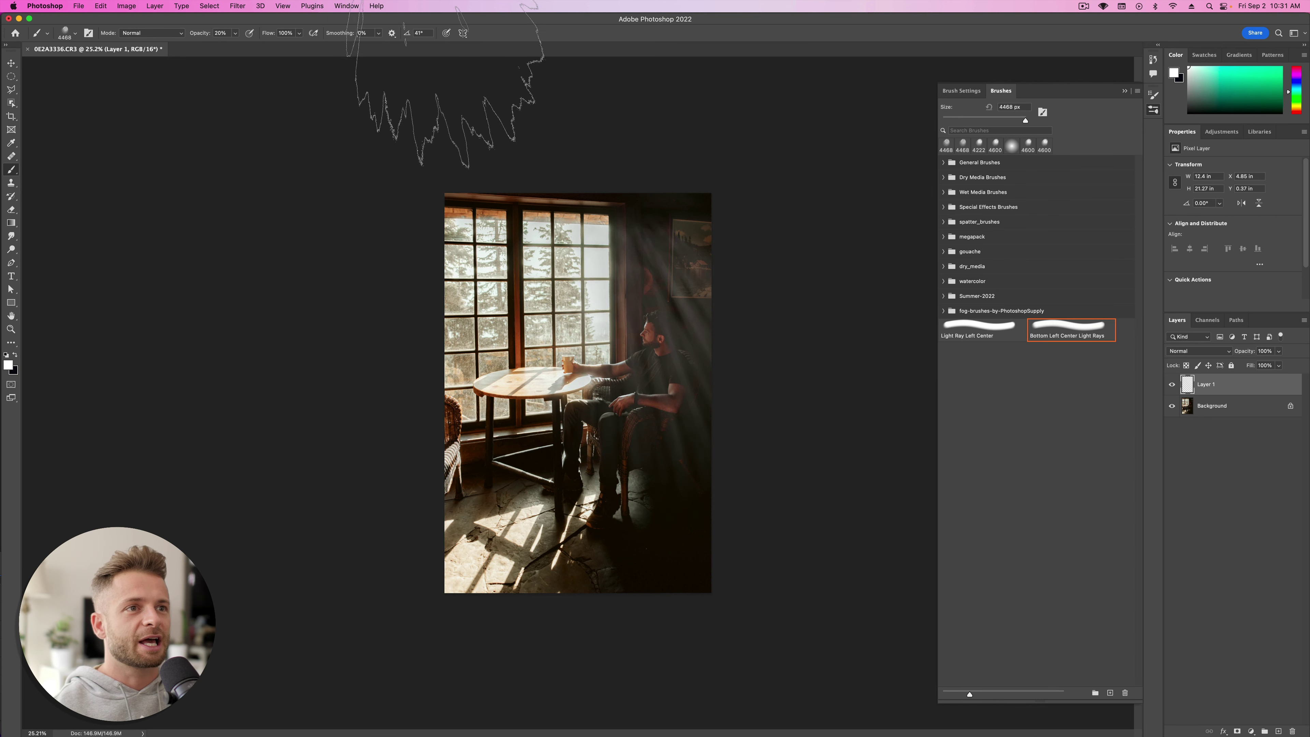
left_click_drag(407, 36, 355, 43)
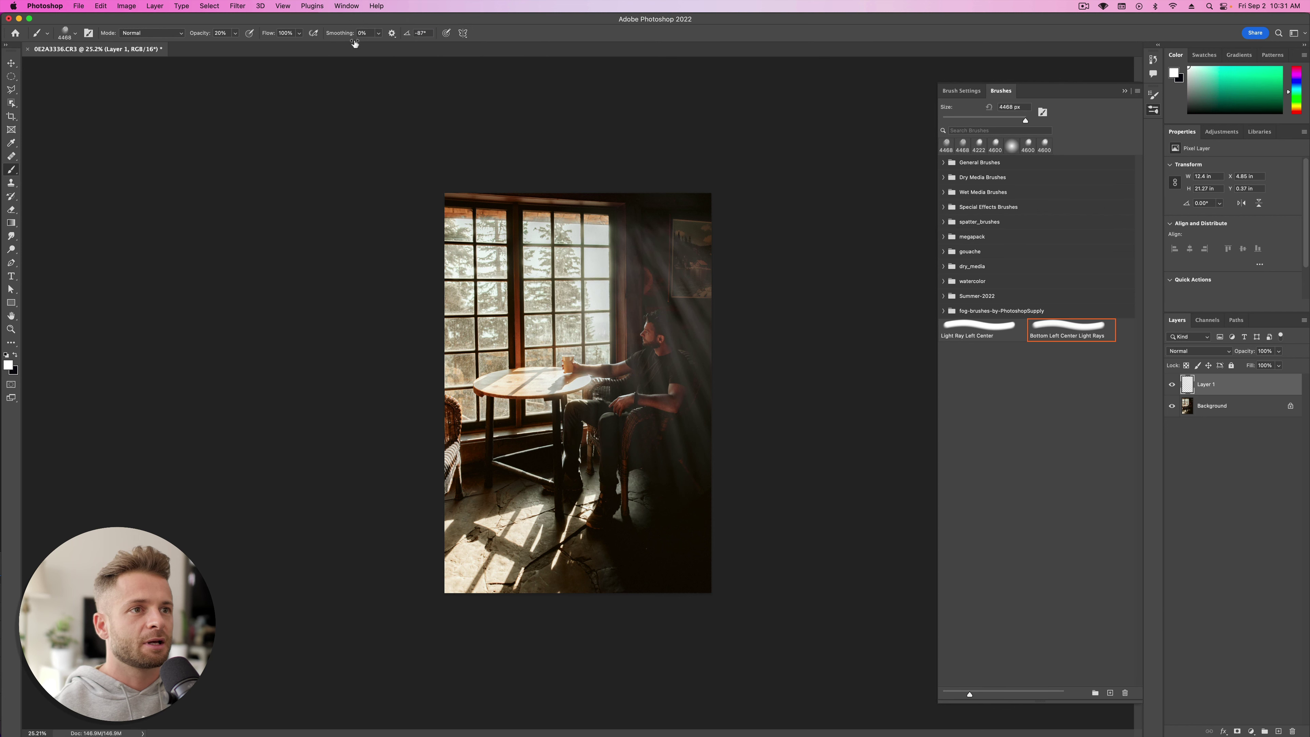
left_click(559, 344)
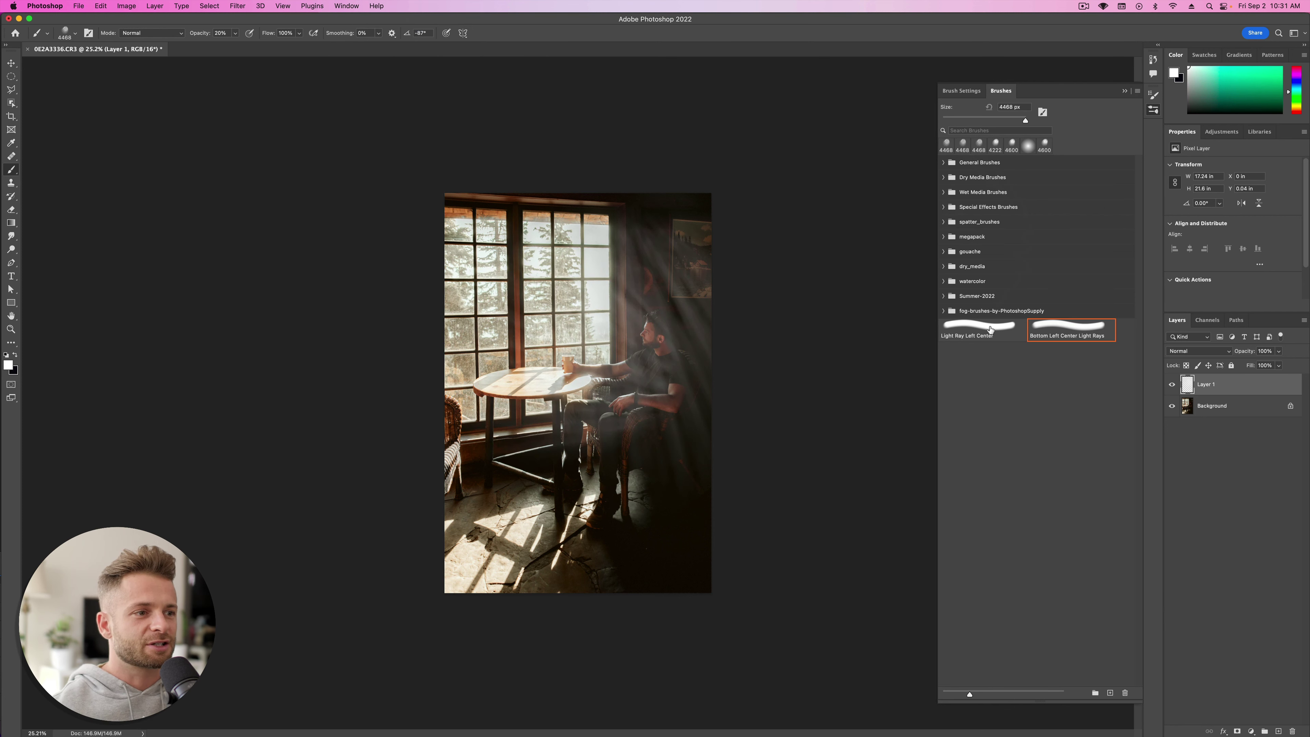
key("super+z")
key("super+z")
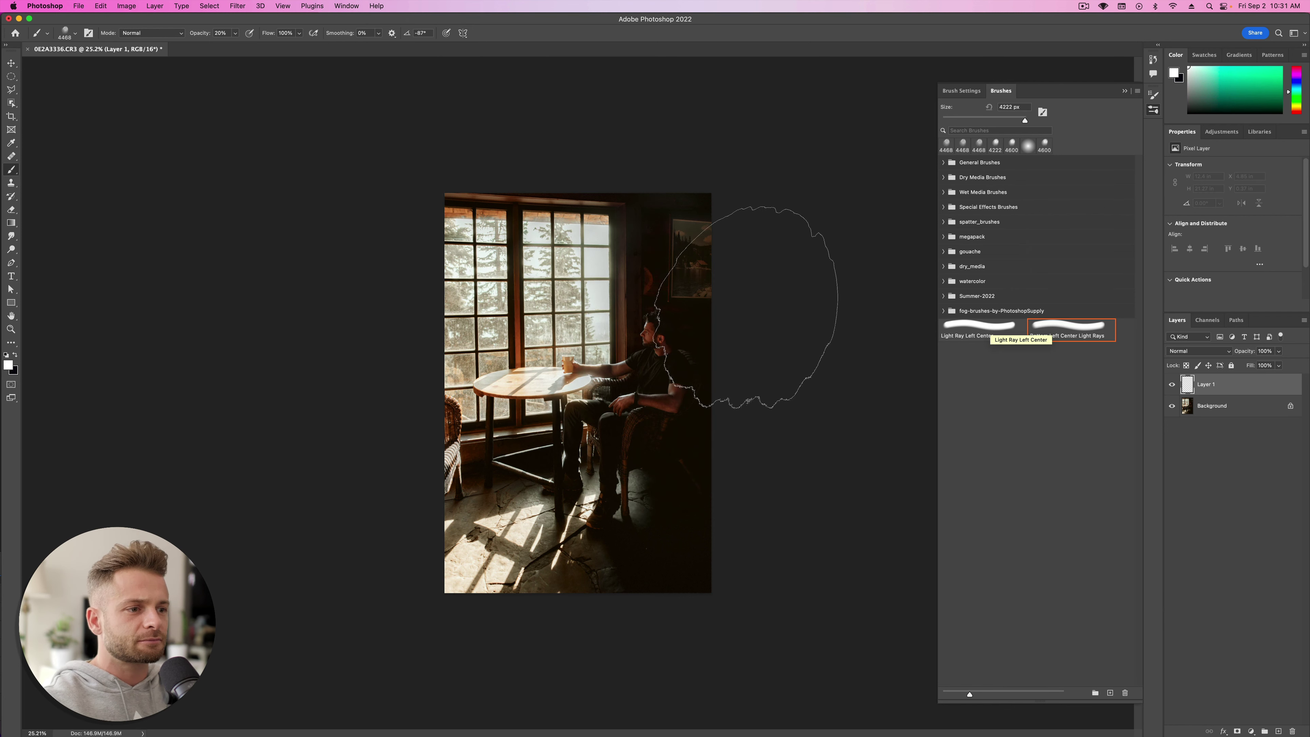
Step: Reset the brush angle to 0° and stamp light rays across the table legs and floor on the new layer
left_click(422, 33)
type("0")
key("Return")
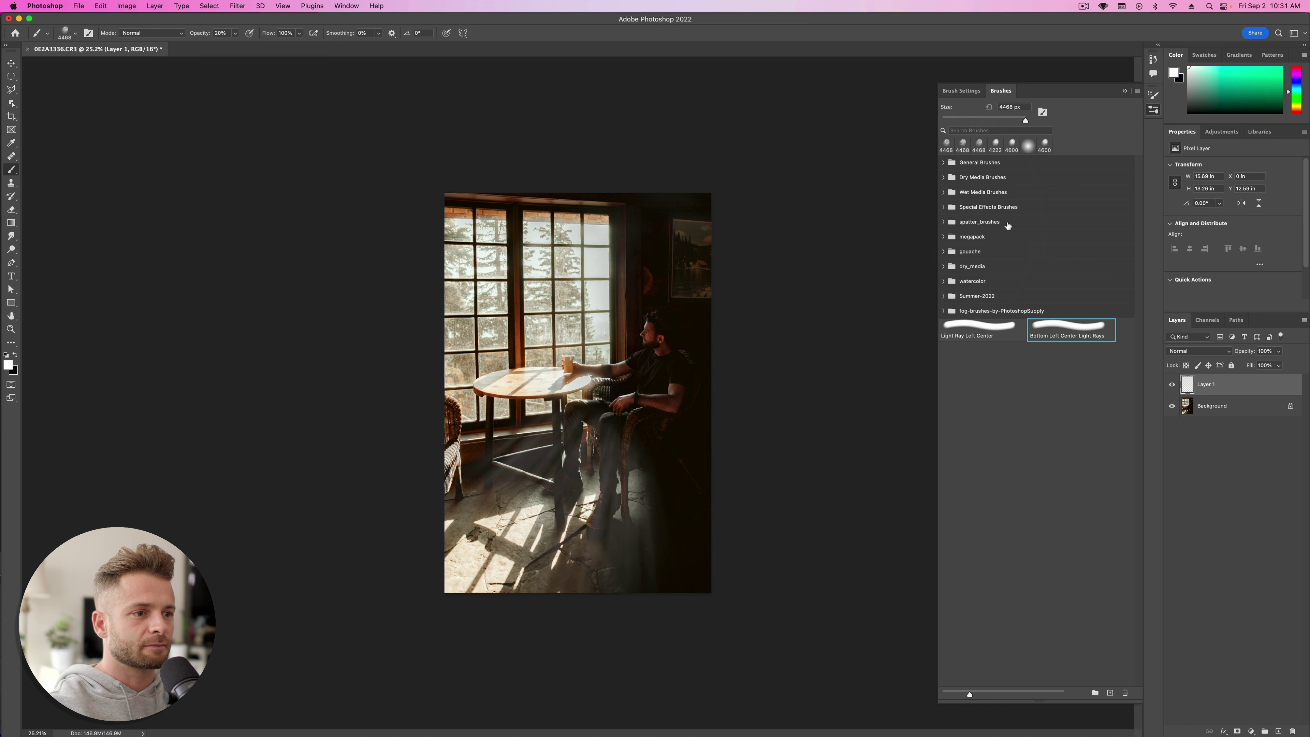
Step: Enlarge the ray brush to 4900 px, angle it at -25° and stamp rays over the left edge of the window
key("]")
key("]")
key("]")
key("]")
key("]")
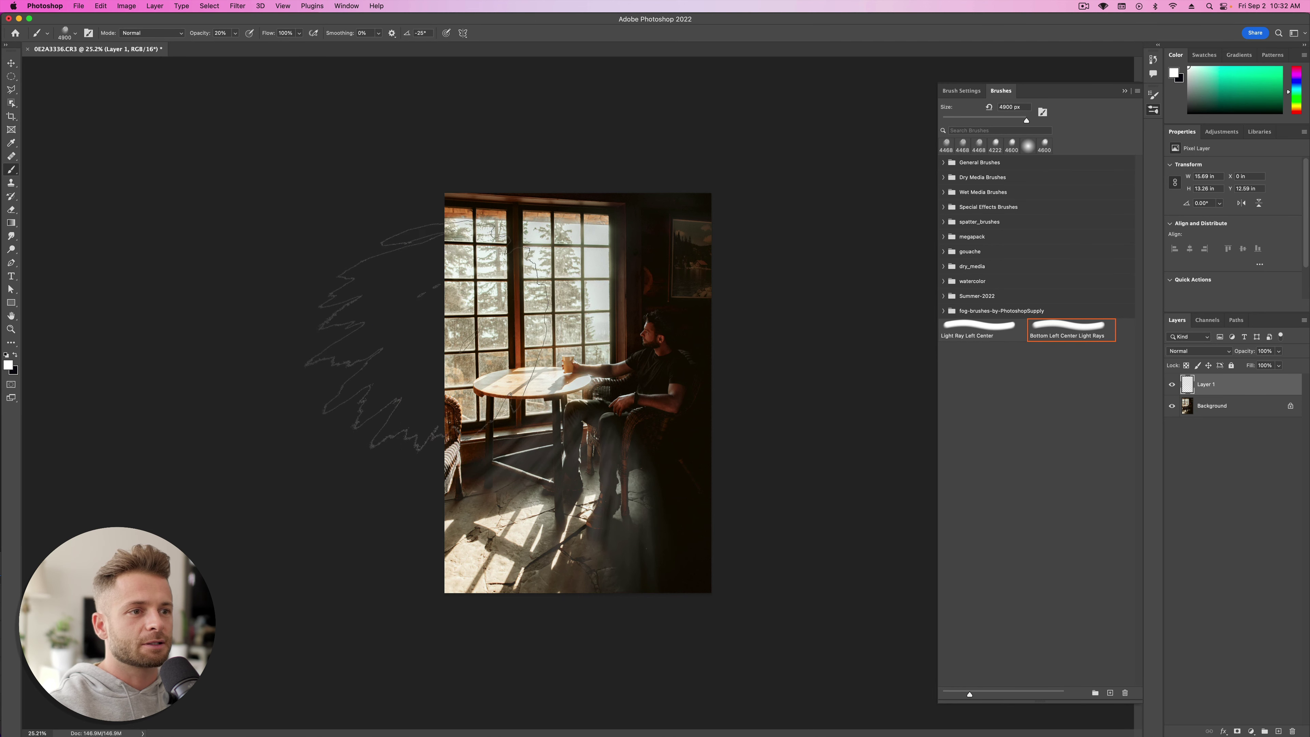
left_click(443, 341)
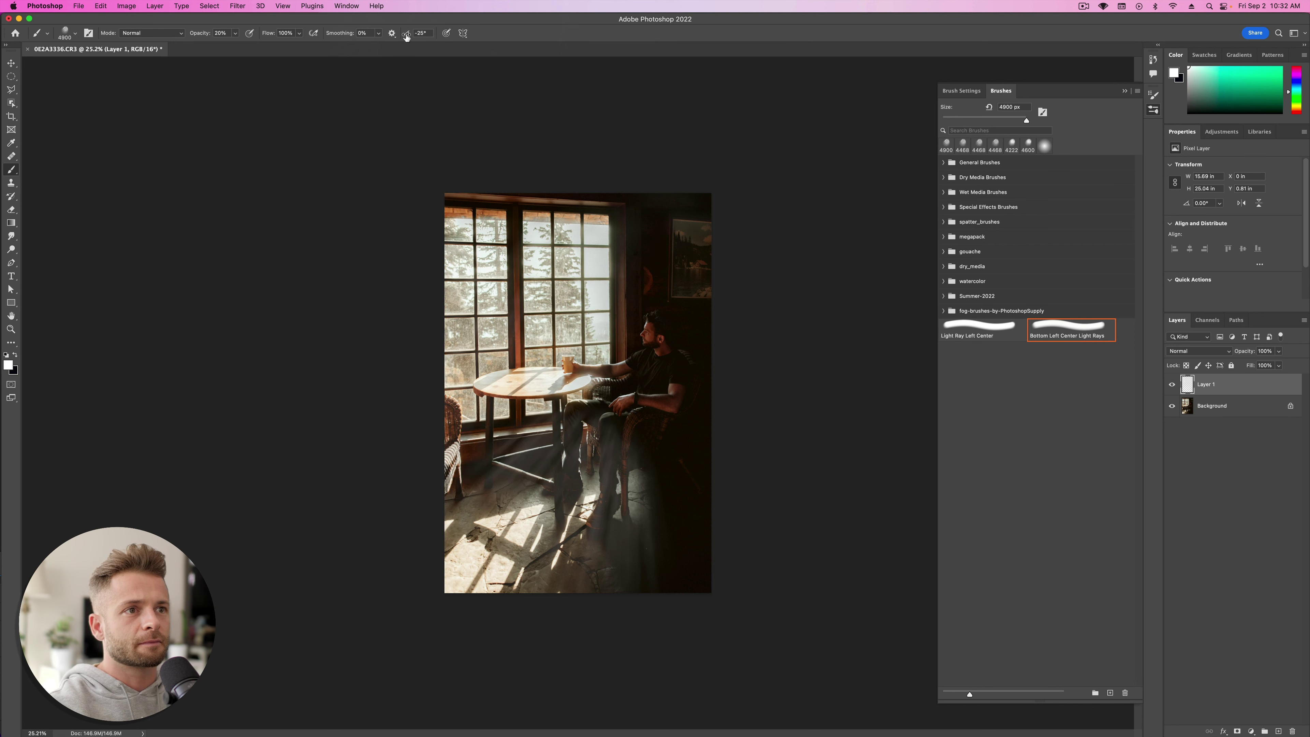
Step: Try ray stamps at a -8° brush angle over the photo's lower left area, and undo them
type("-8")
key("Return")
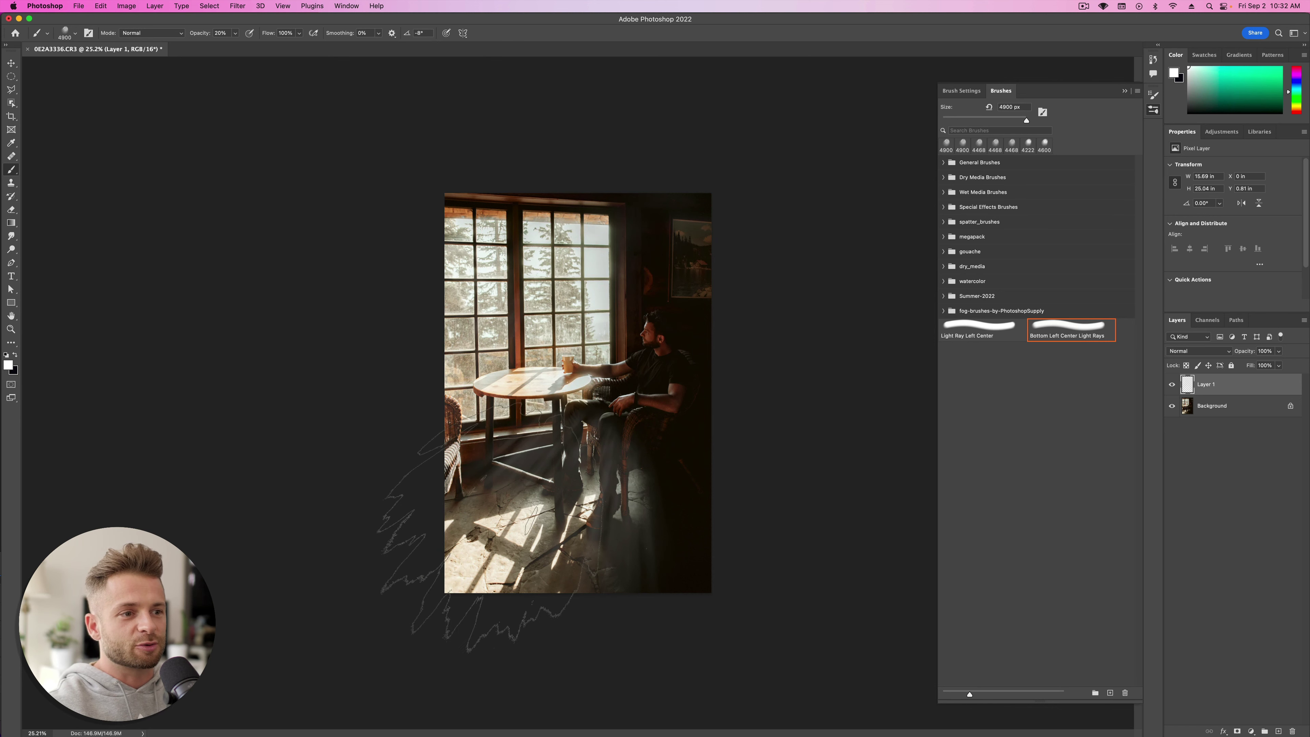
left_click(472, 526)
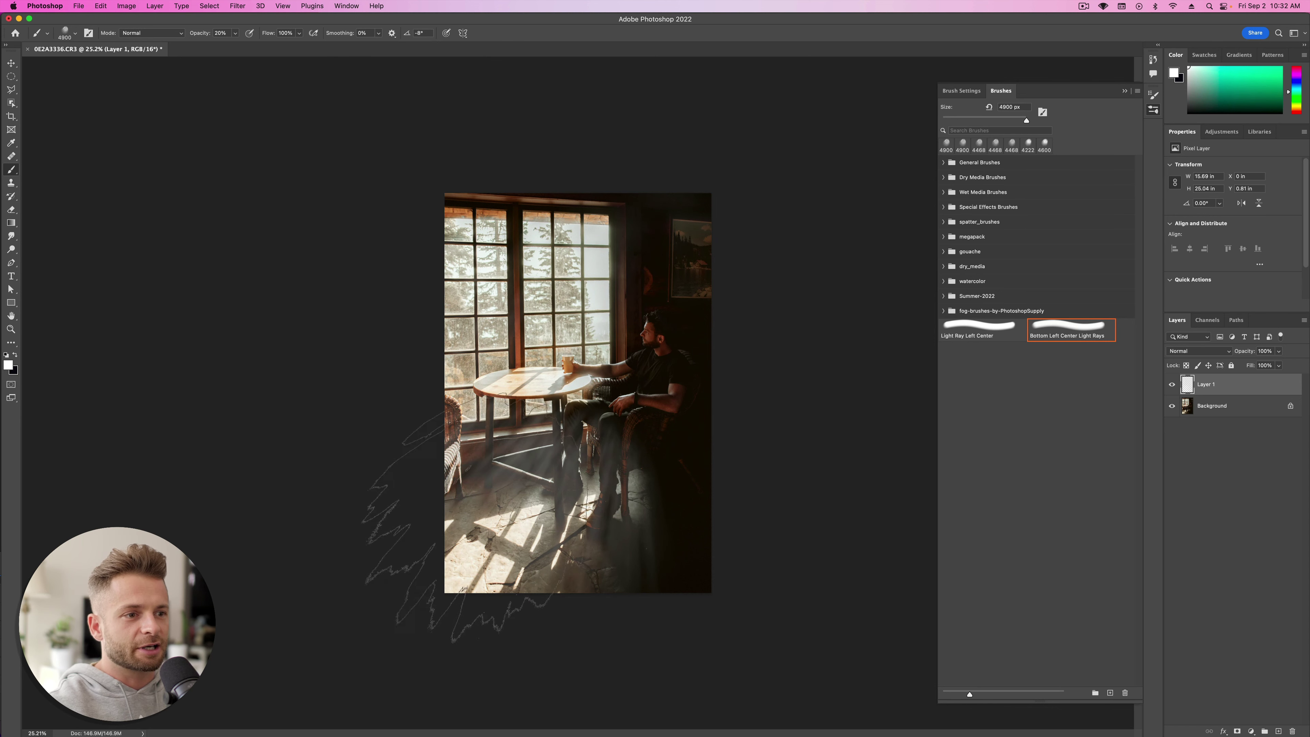
key("super+z")
left_click(369, 449)
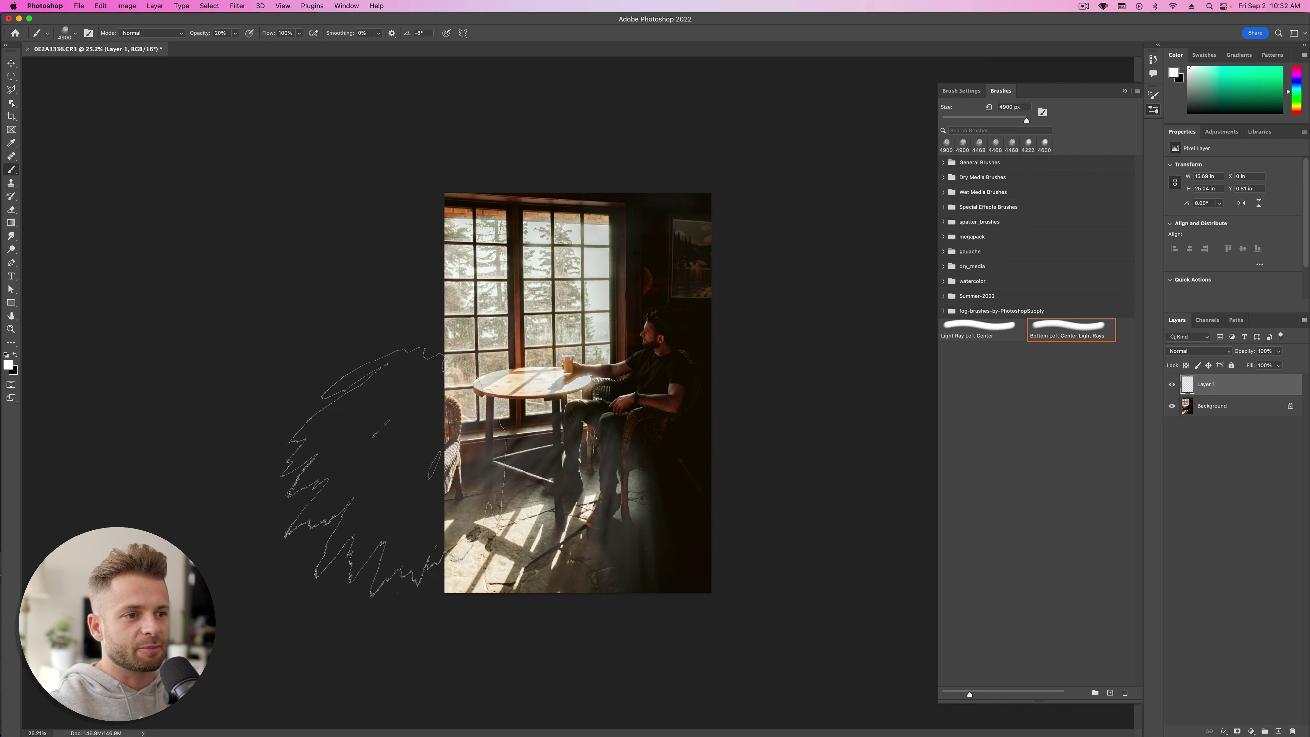
key("super+z")
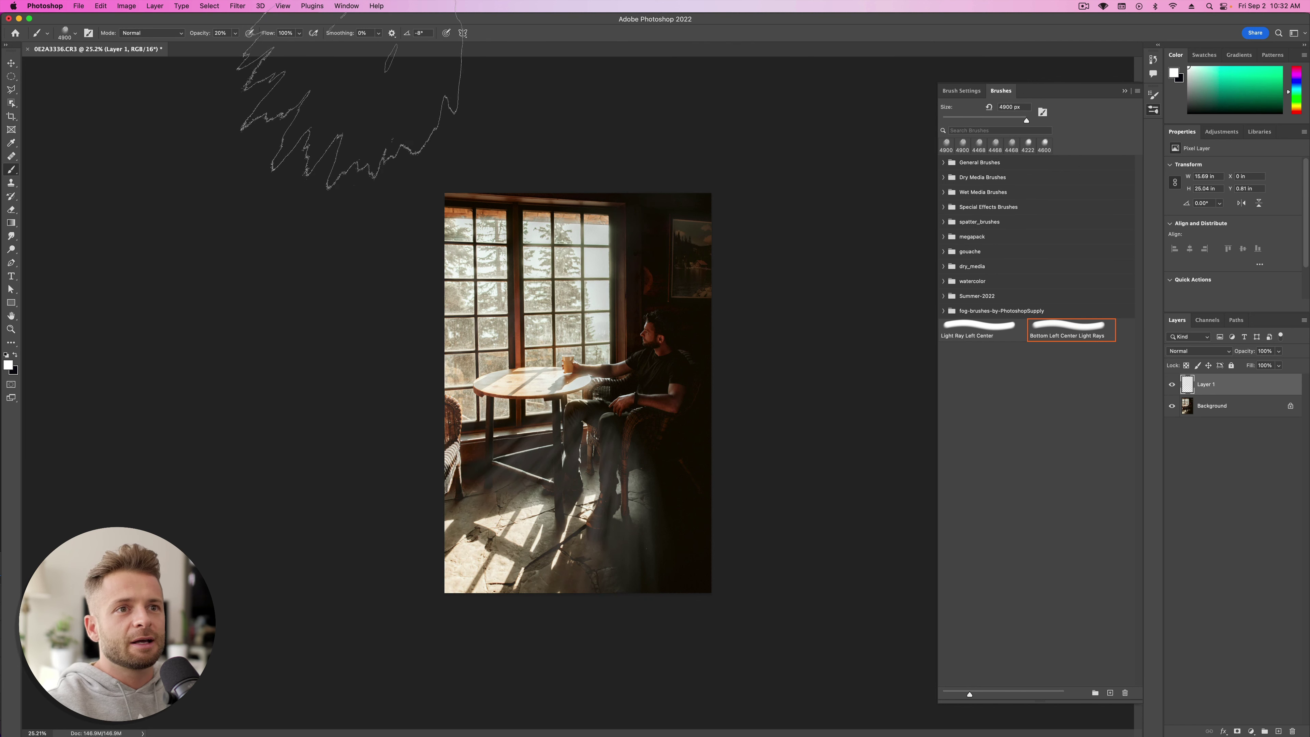
Step: Raise the brush opacity to 100% for a test stamp, lower it to 71% for another, and undo both stamps
left_click_drag(271, 37, 281, 38)
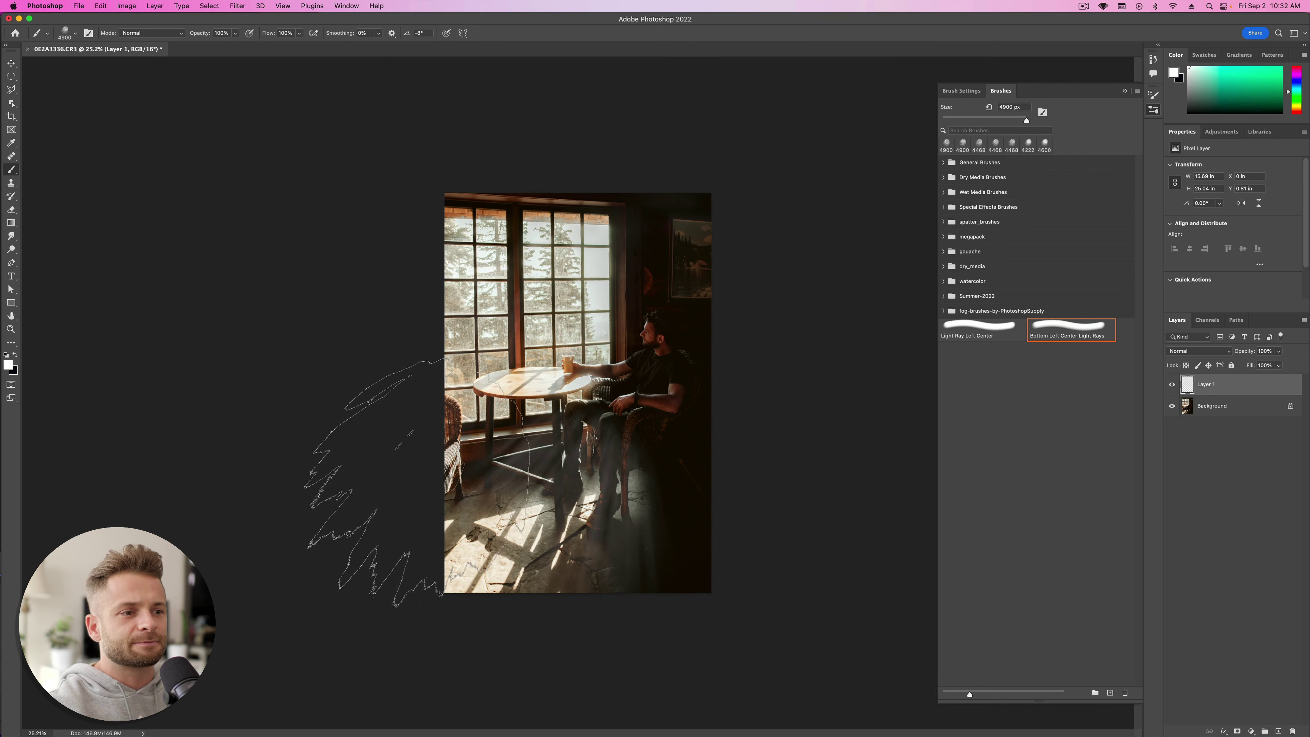
left_click(435, 472)
key("super+z")
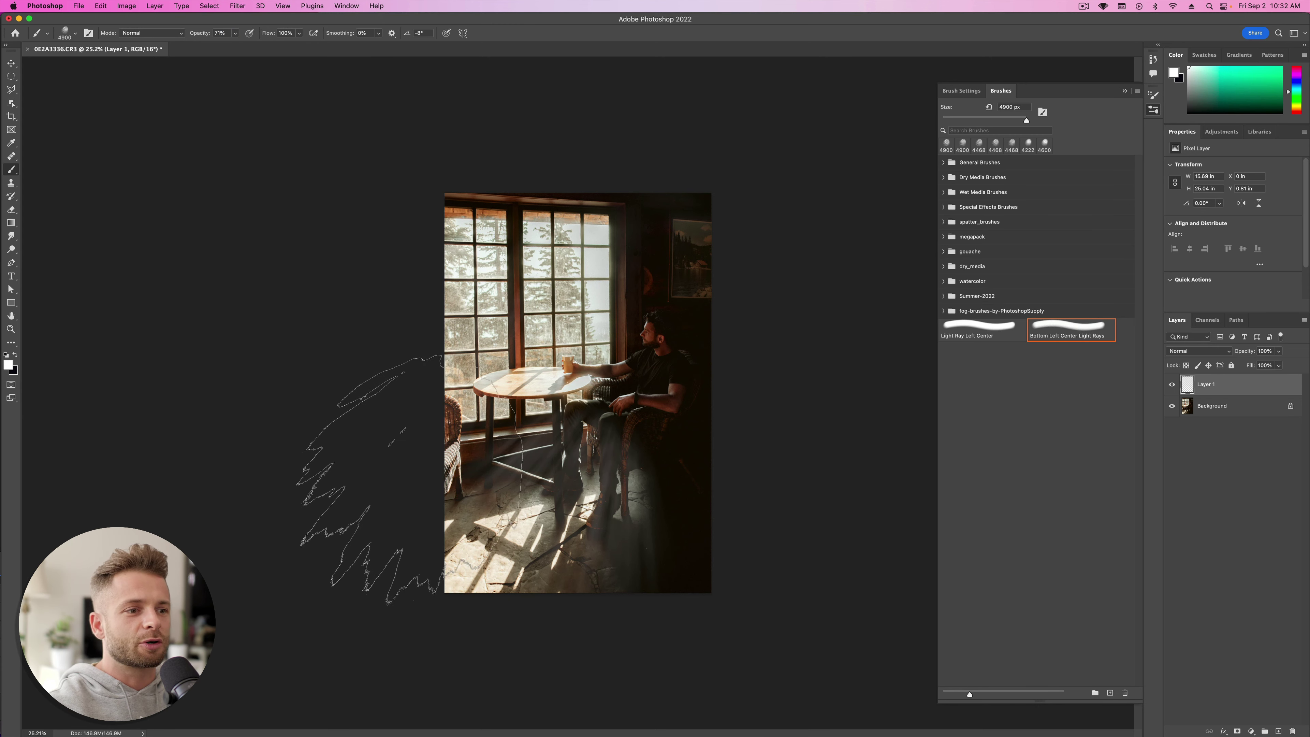
left_click(448, 510)
key("super+z")
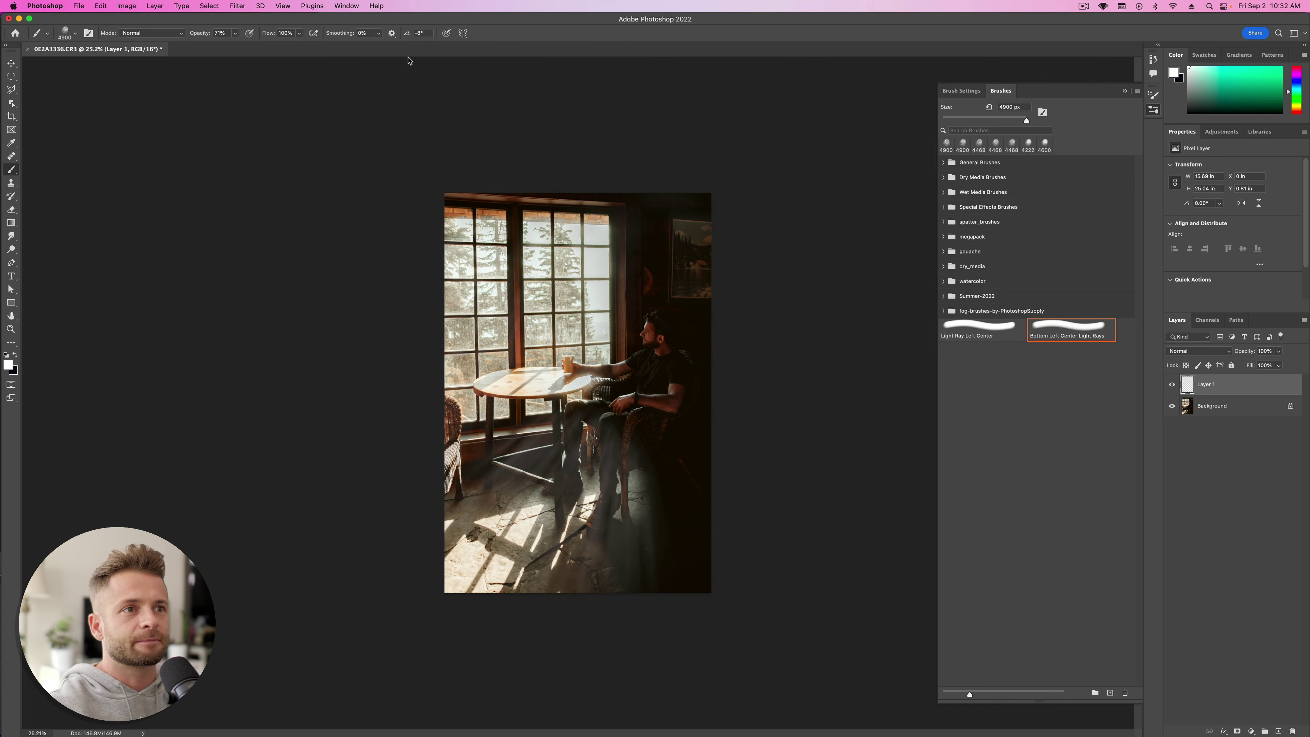
Step: Try a ray stamp over the sunlit floor with the brush size at 5000 px, and undo it
key("bracketleft")
key("bracketleft")
key("bracketleft")
key("bracketleft")
key("bracketleft")
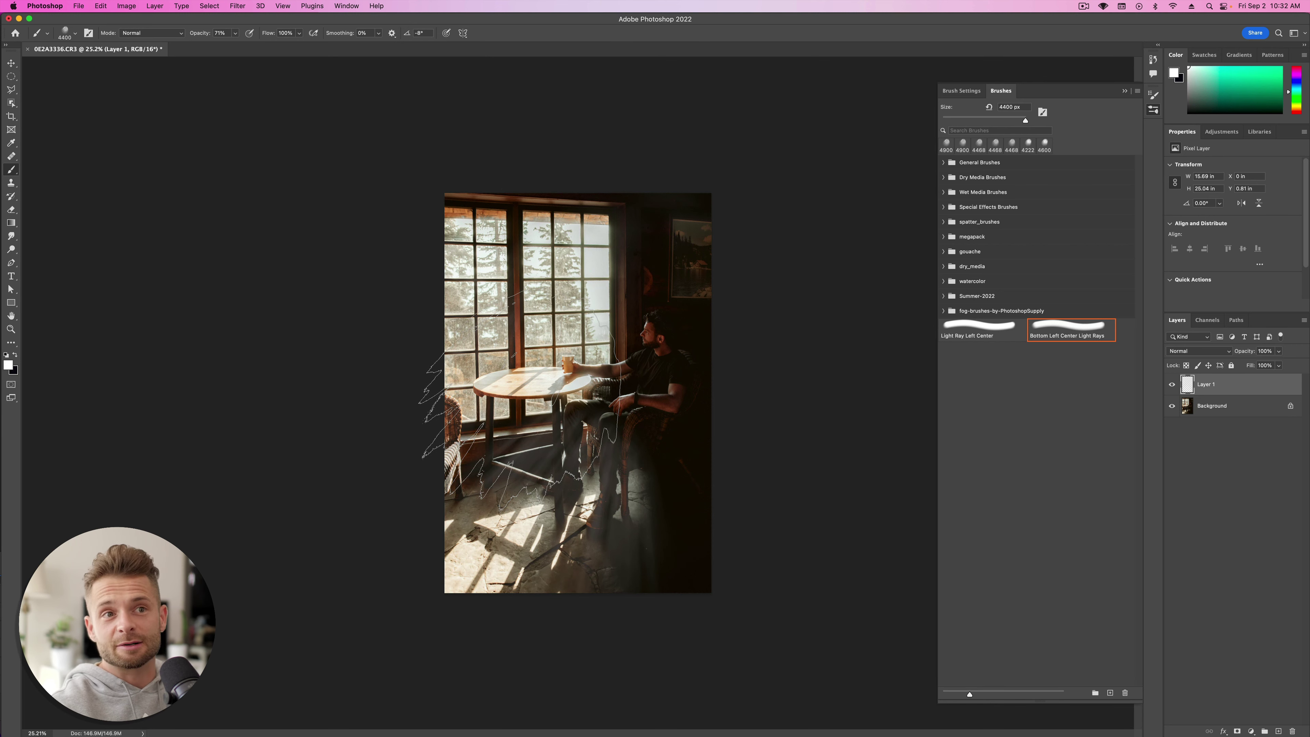
left_click(75, 37)
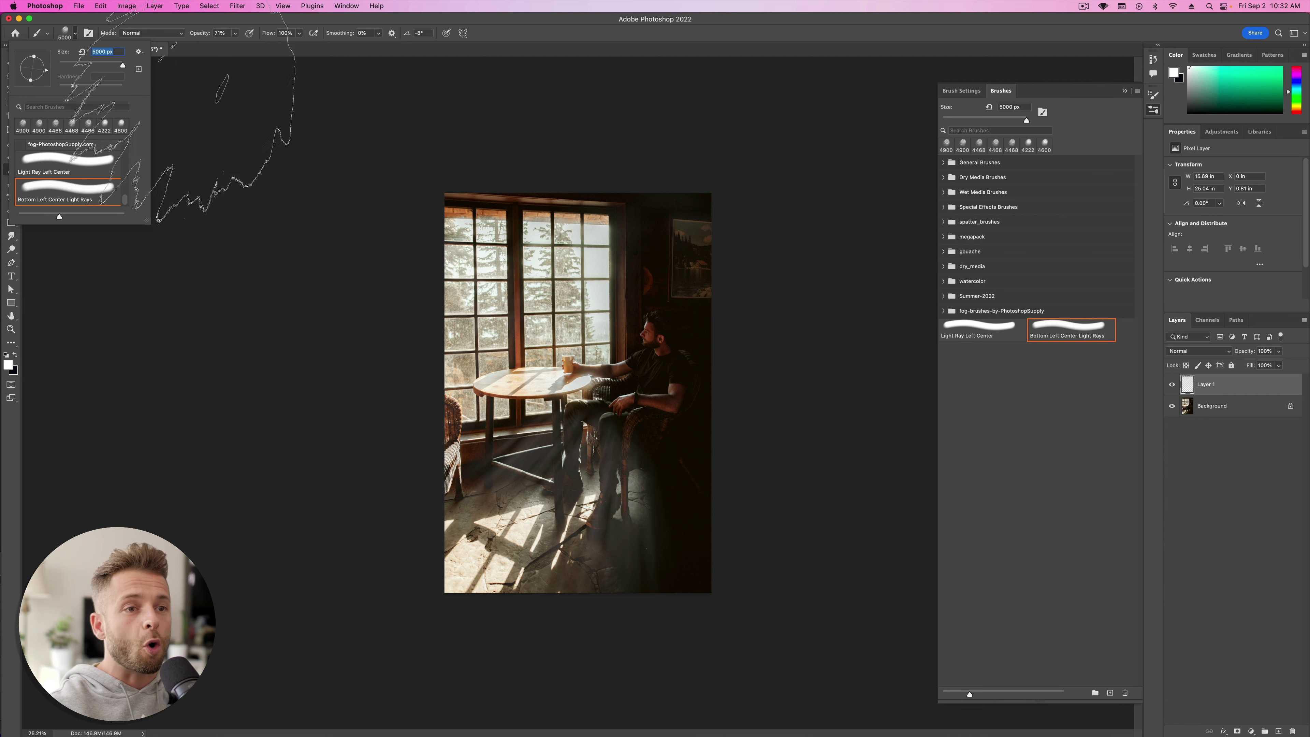
left_click(484, 518)
key("cmd+z")
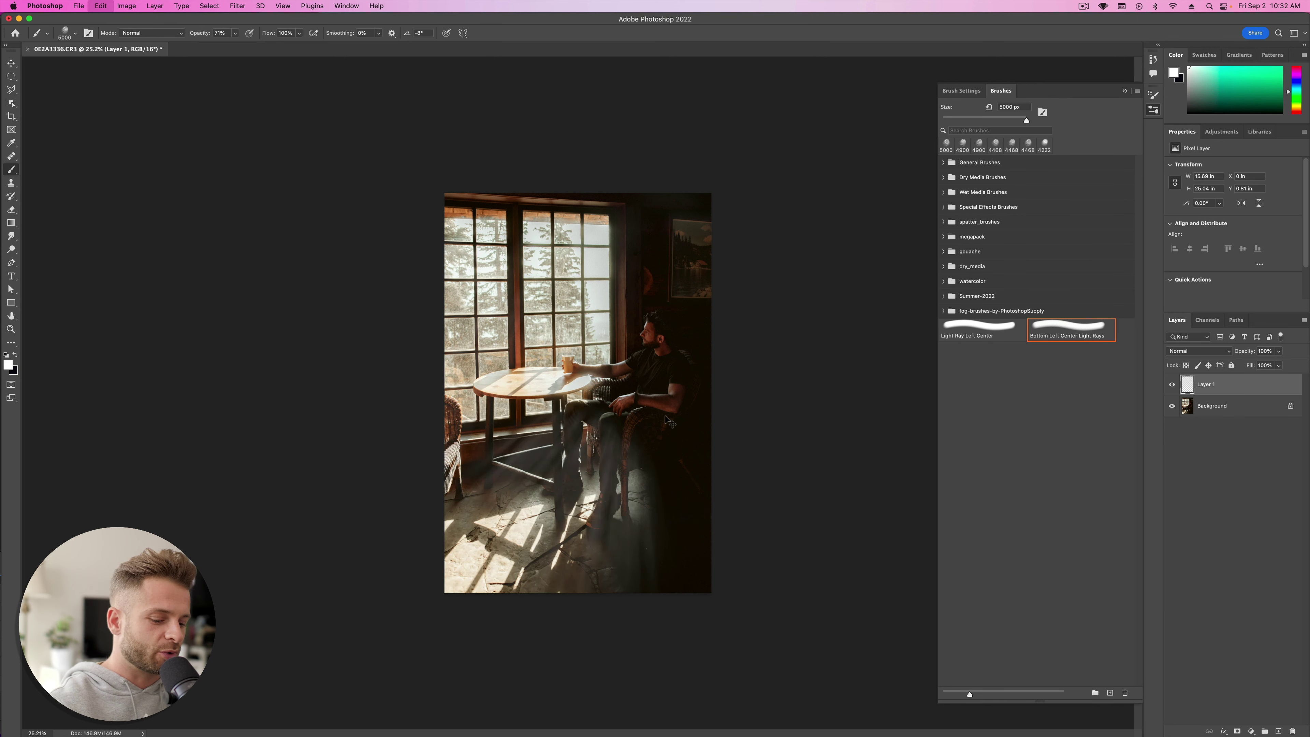
Step: Reduce the ray brush to 4000 px, change its angle to -14° and stamp rays over the photo's lower left
key("bracketleft")
key("bracketleft")
key("bracketleft")
key("bracketleft")
key("bracketleft")
key("bracketleft")
key("bracketleft")
key("bracketleft")
key("bracketleft")
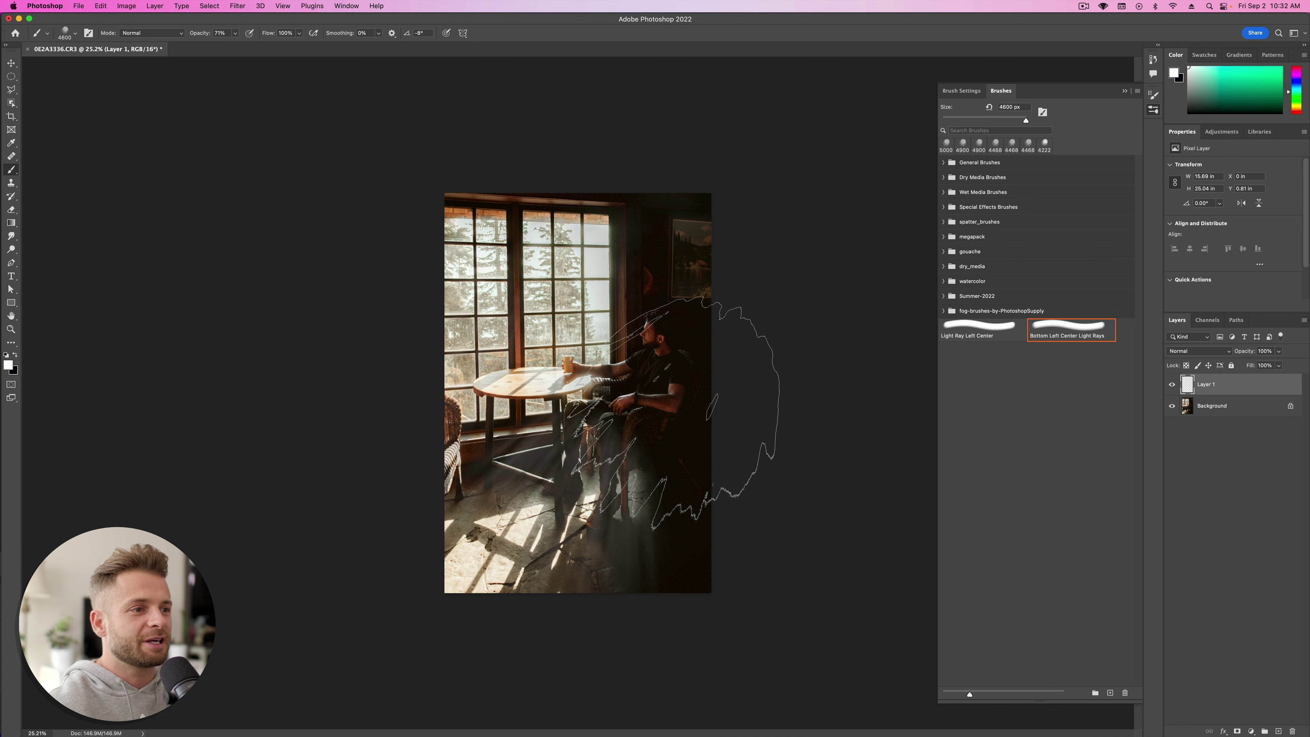
key("bracketleft")
key("bracketleft")
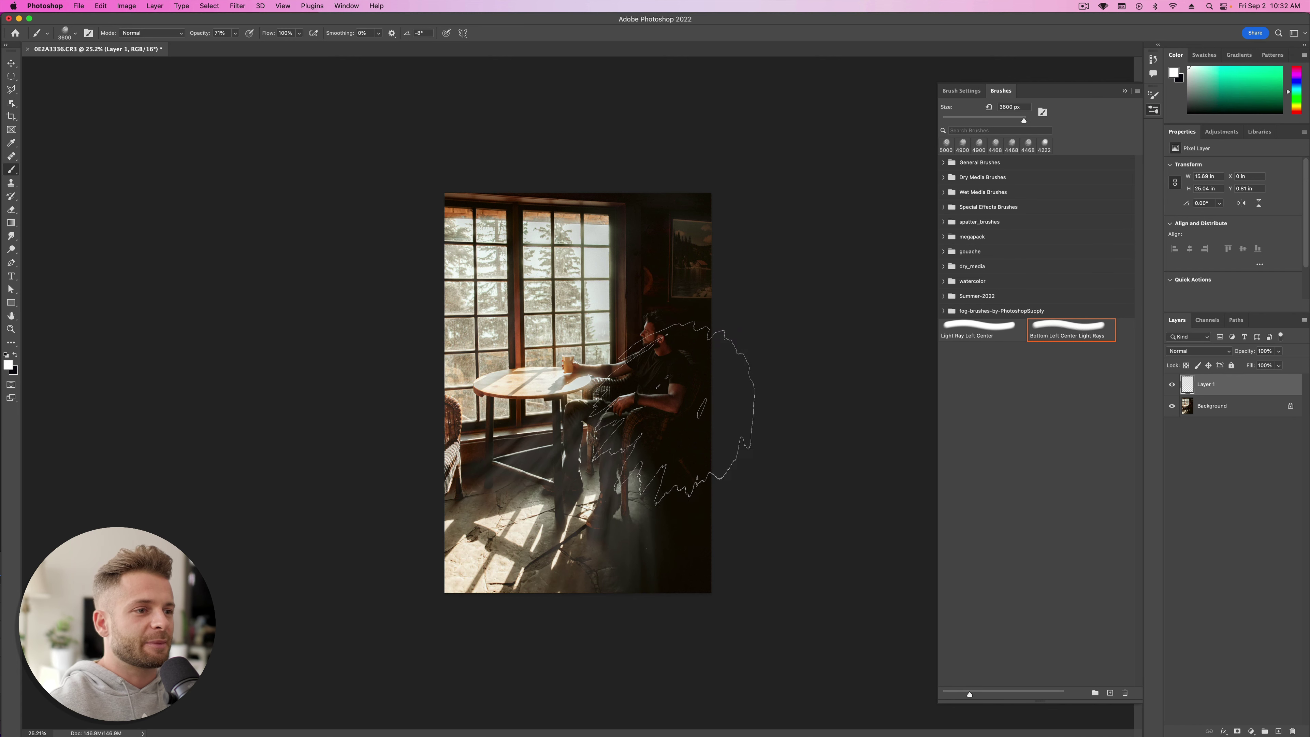
left_click(441, 485)
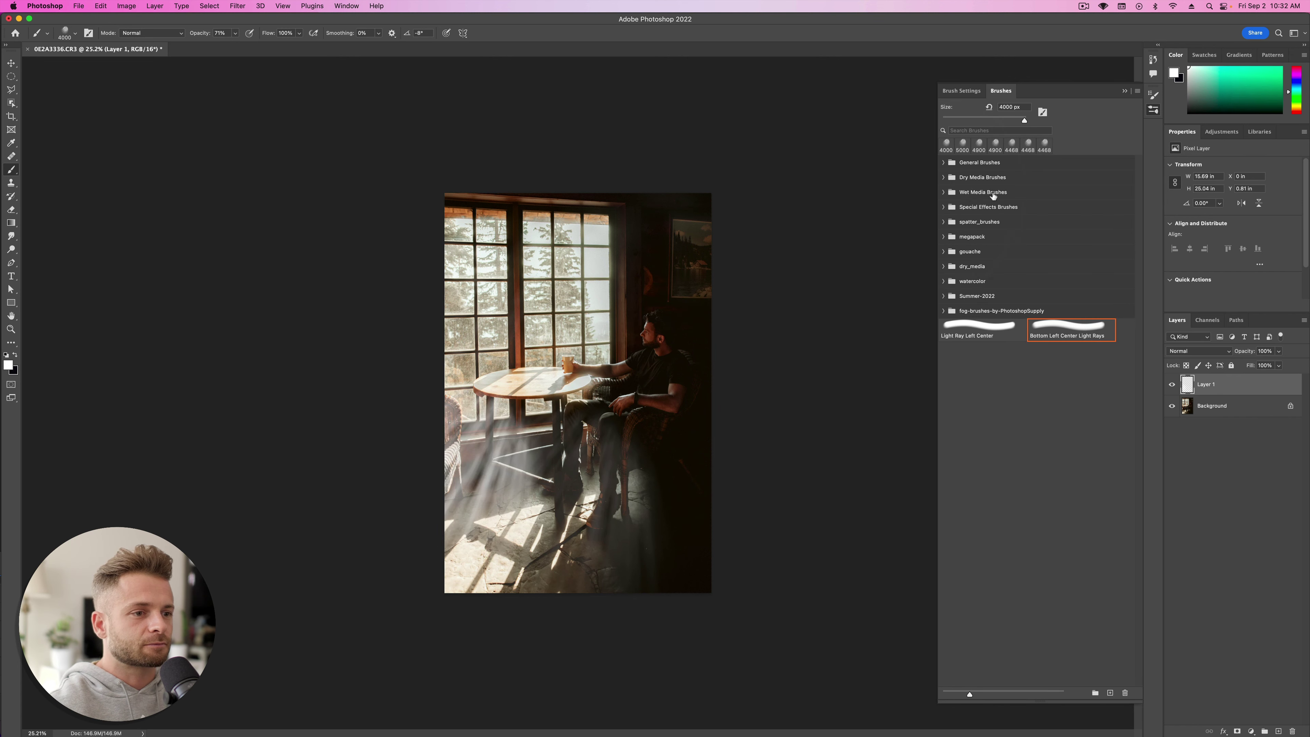
key("super+z")
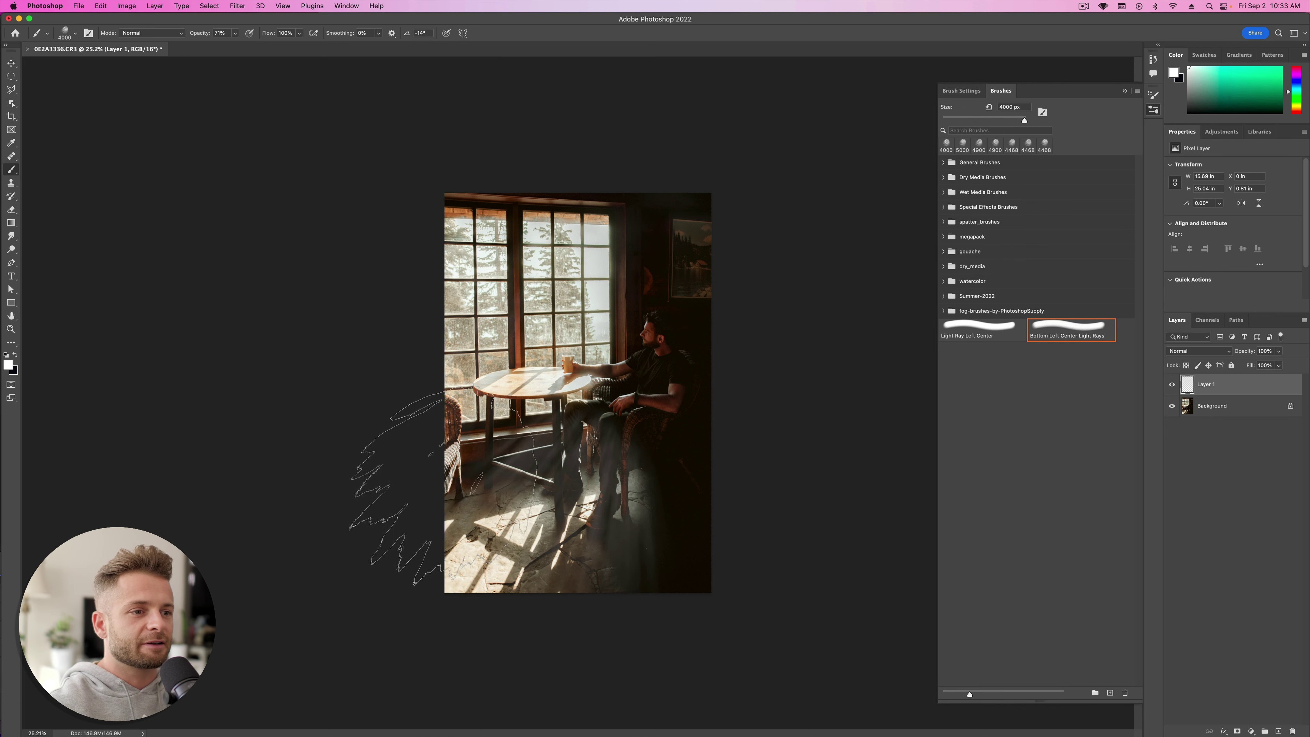
left_click(431, 491)
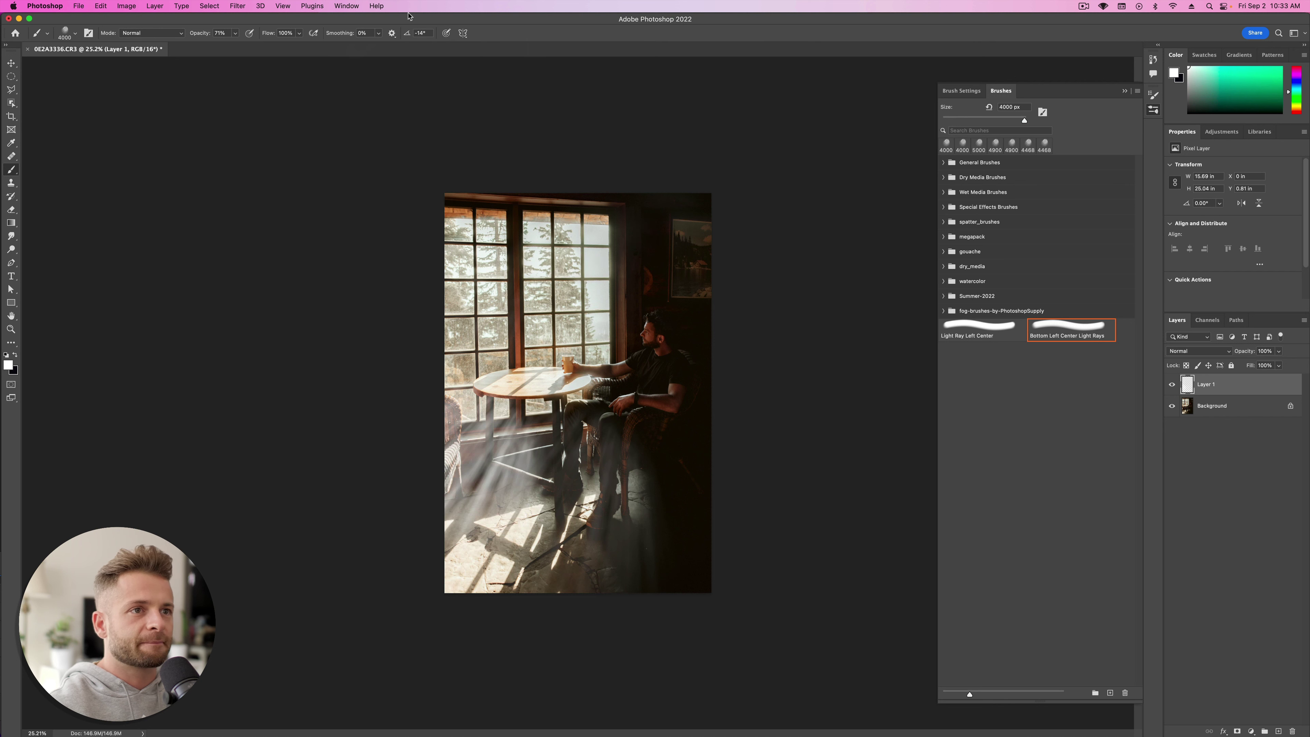
Step: Try a ray stamp at a 23° brush angle over the floor below the table, and undo it together with the preceding stamp
type("23")
key("Return")
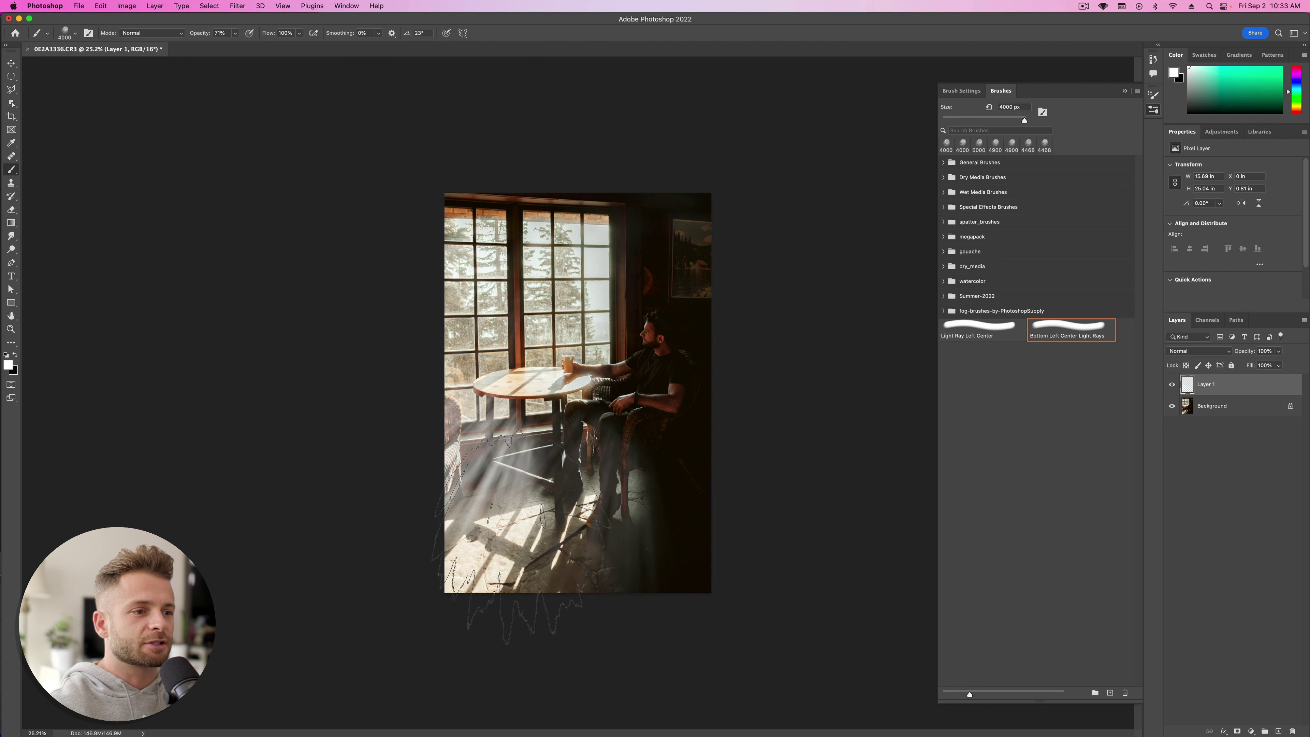
left_click(562, 505)
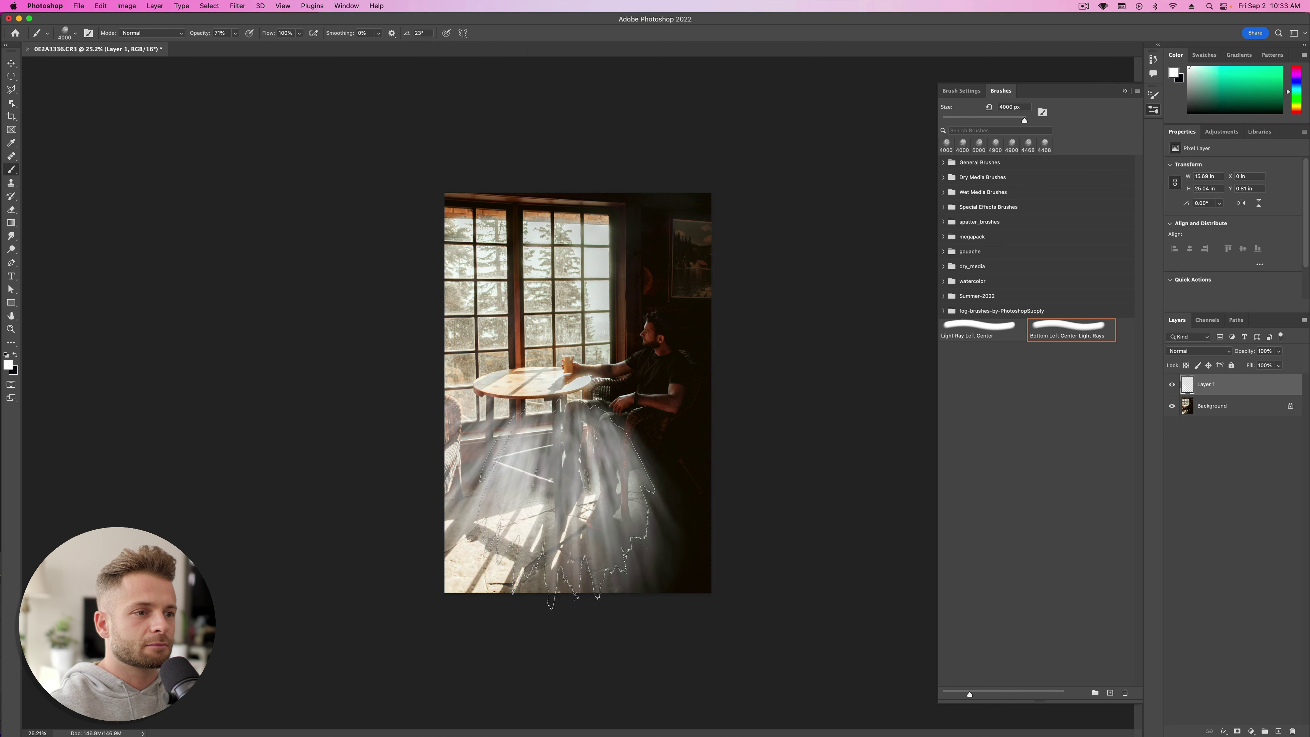
key("super+z")
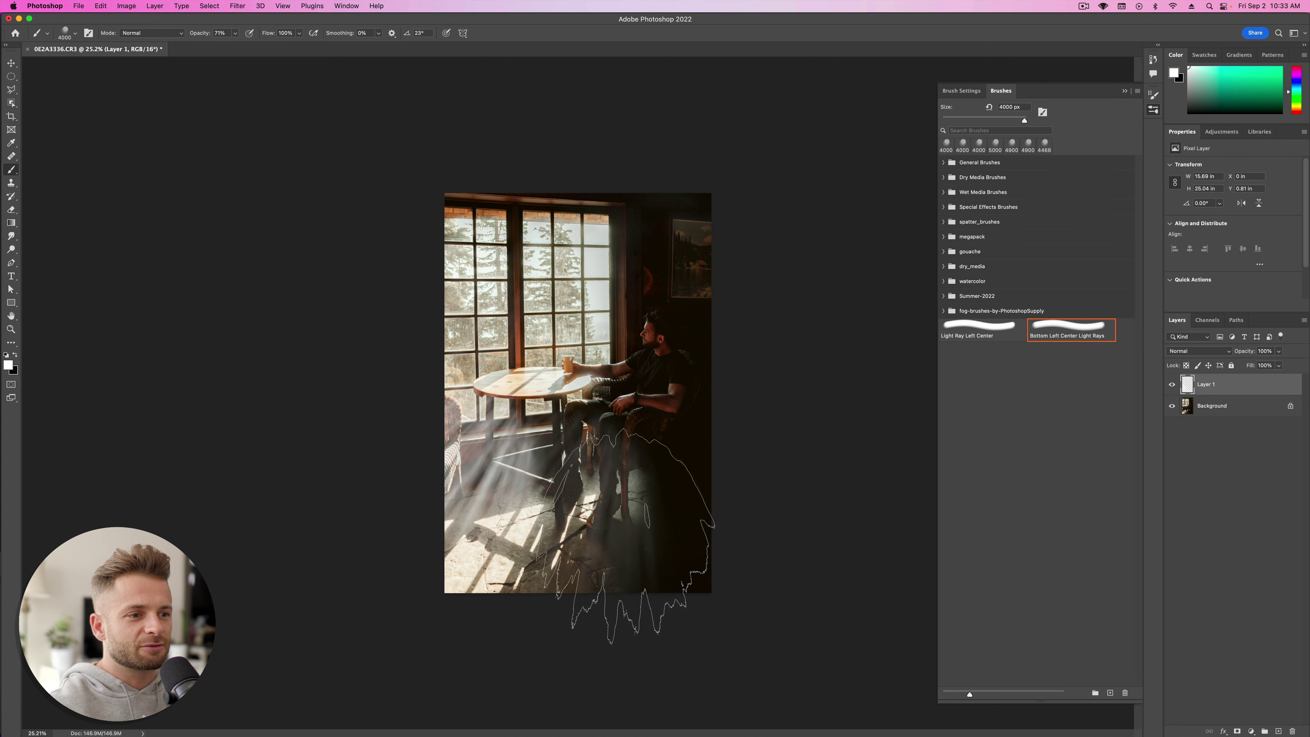
key("super+z")
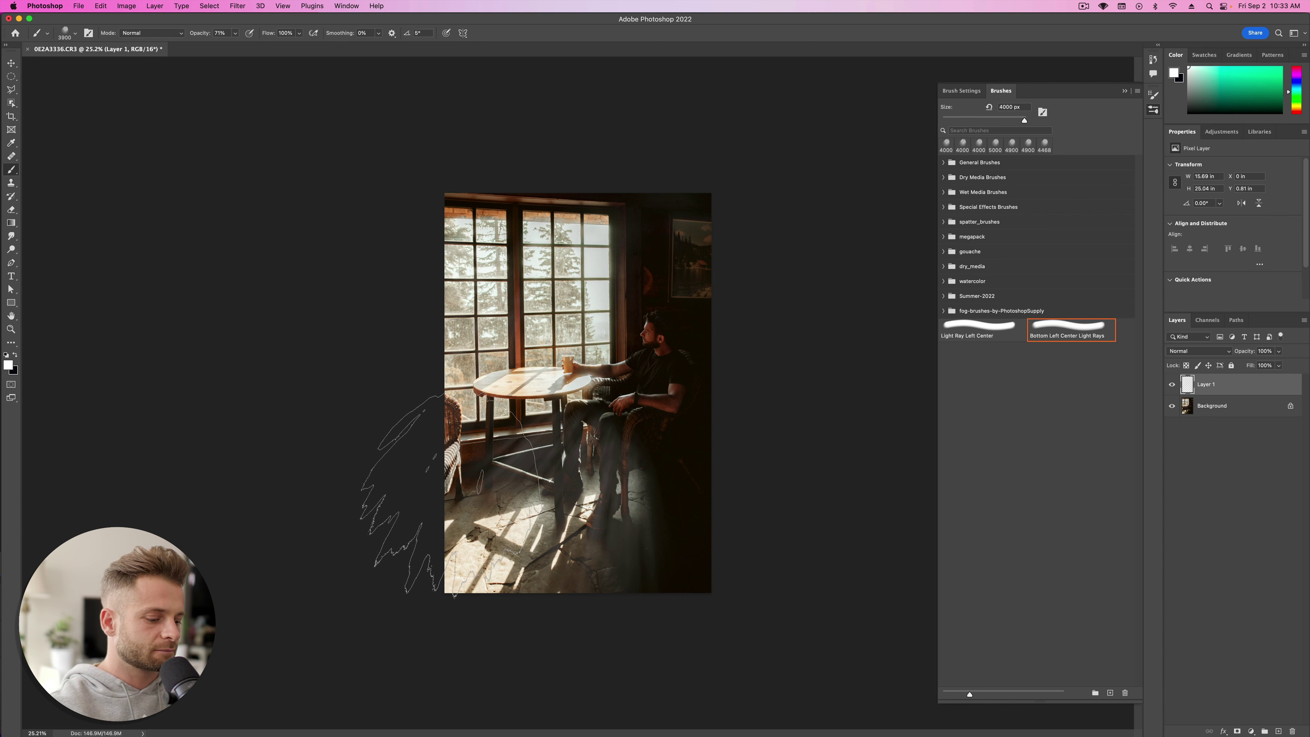
Step: Set the ray brush size to 4100 px, delete the current ray layer and create a new empty layer above the background
key("bracketright")
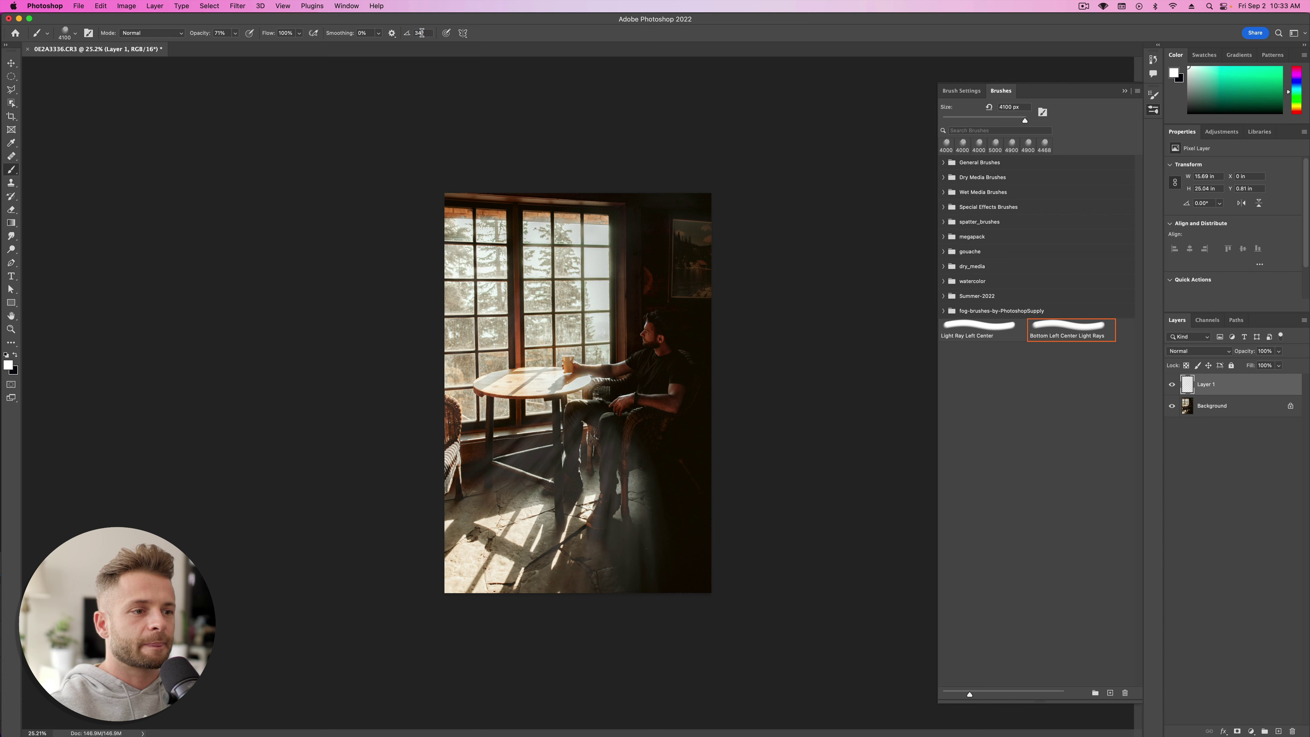
key("BackSpace")
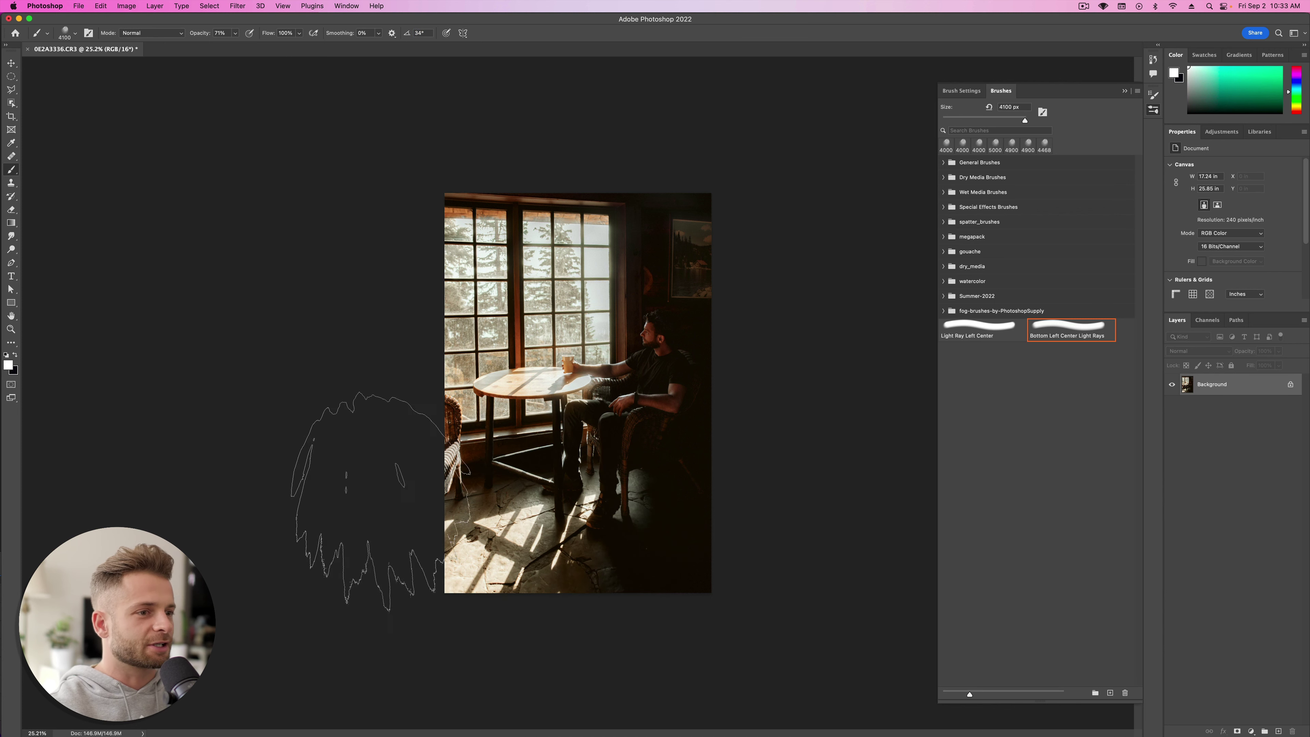
left_click(1279, 732)
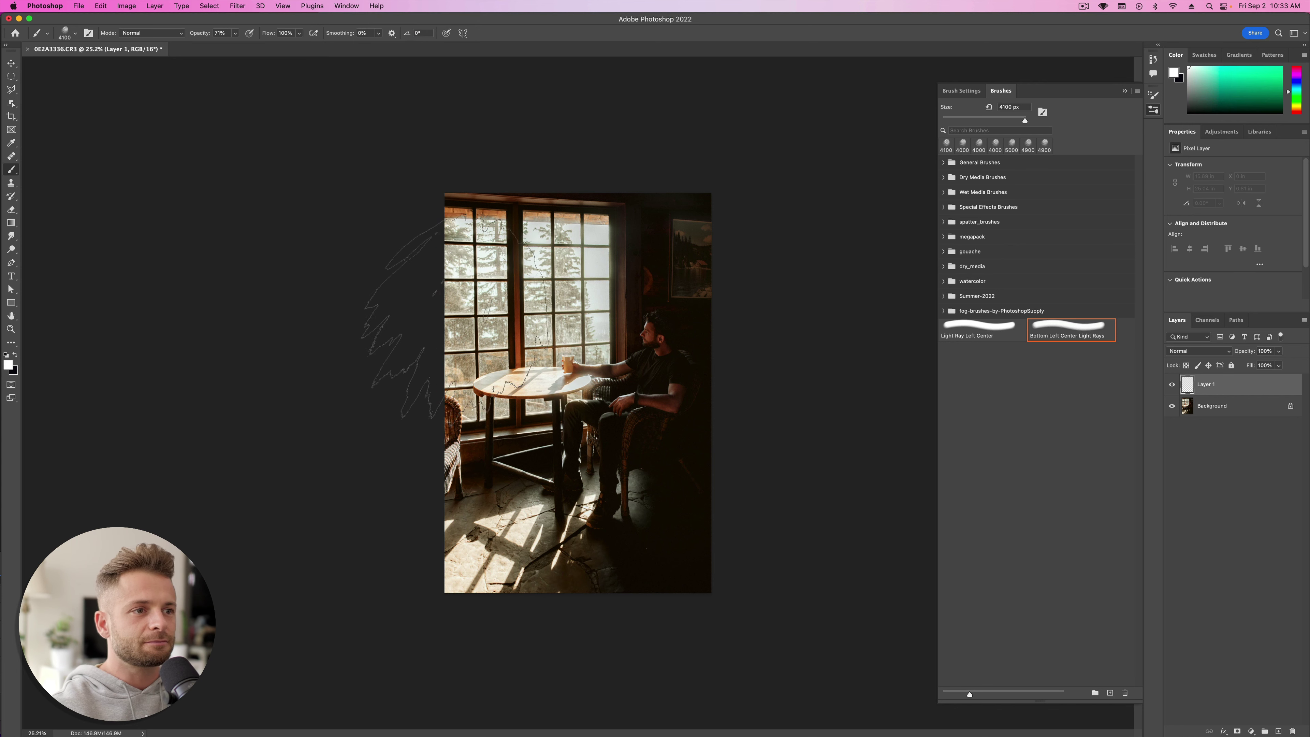
Step: Try ray stamps at a 0° brush angle over the window, the photo's lower left and the floor, and undo them all
left_click(407, 356)
left_click(428, 521)
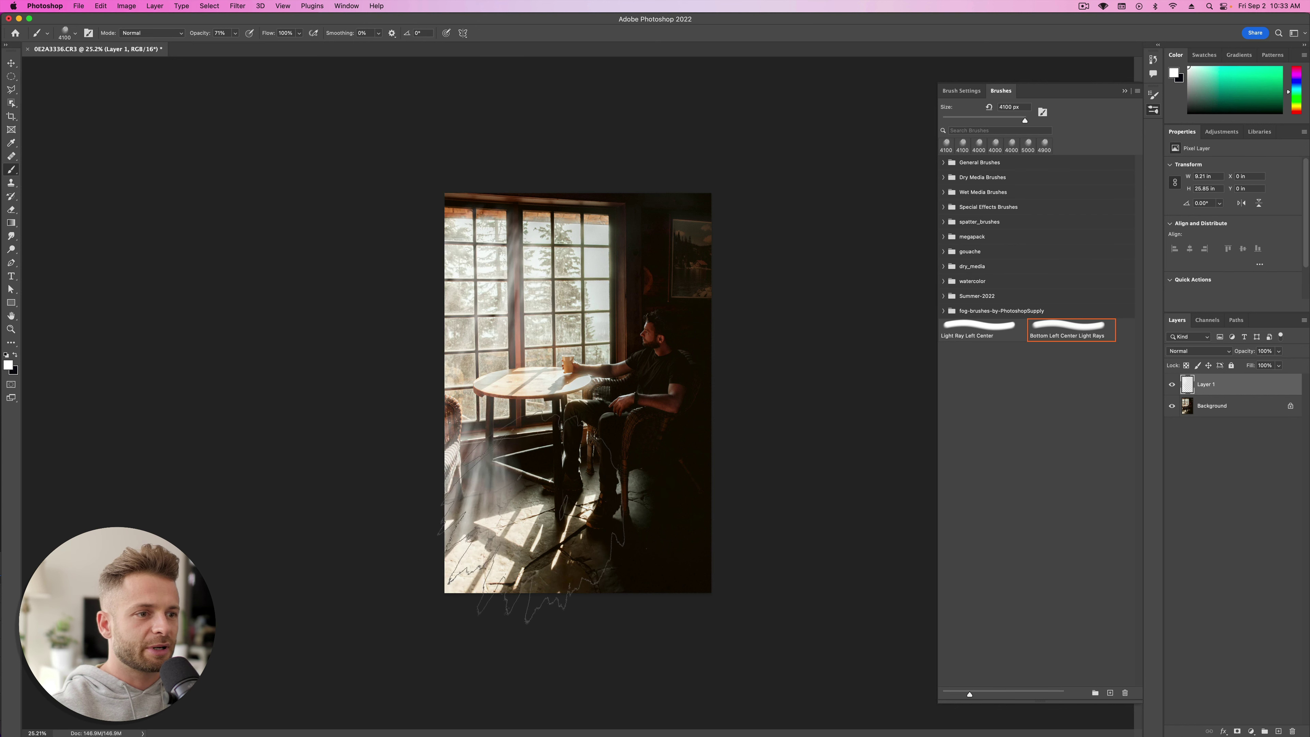
left_click(542, 516)
left_click(619, 593)
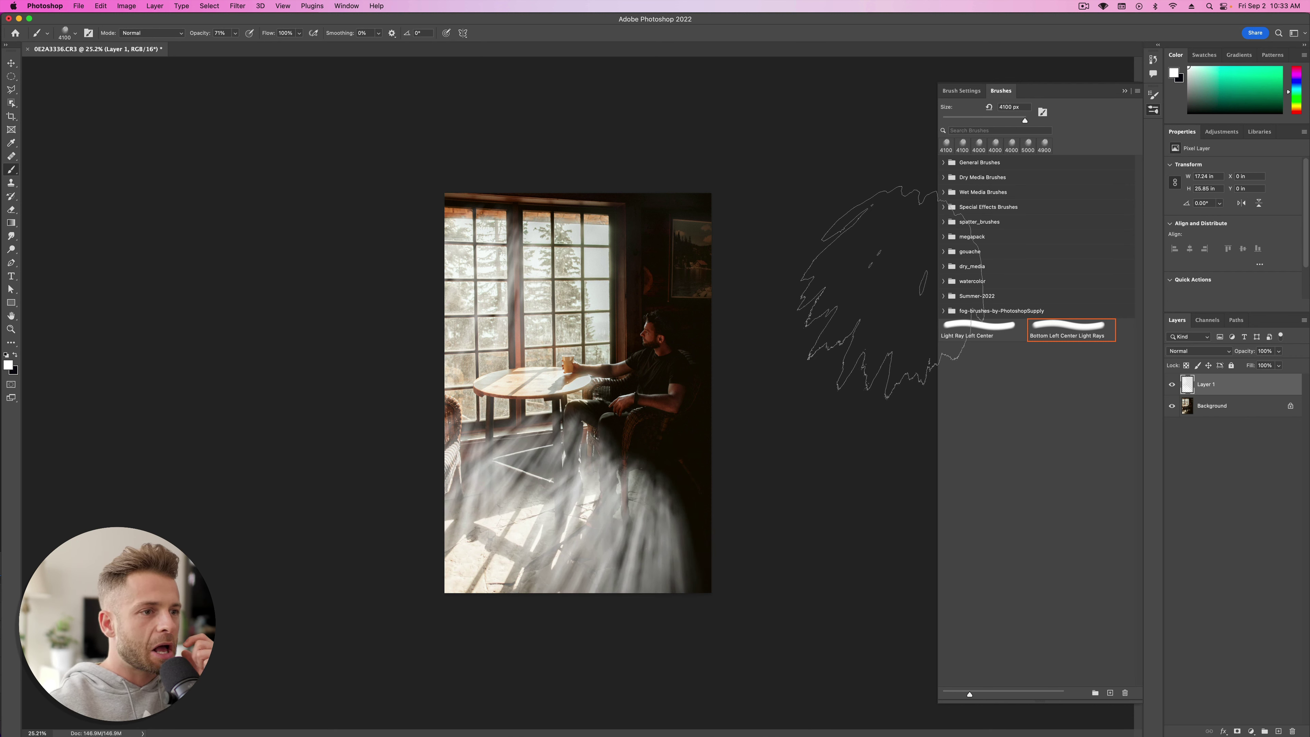
key("super+z")
key("super+z")
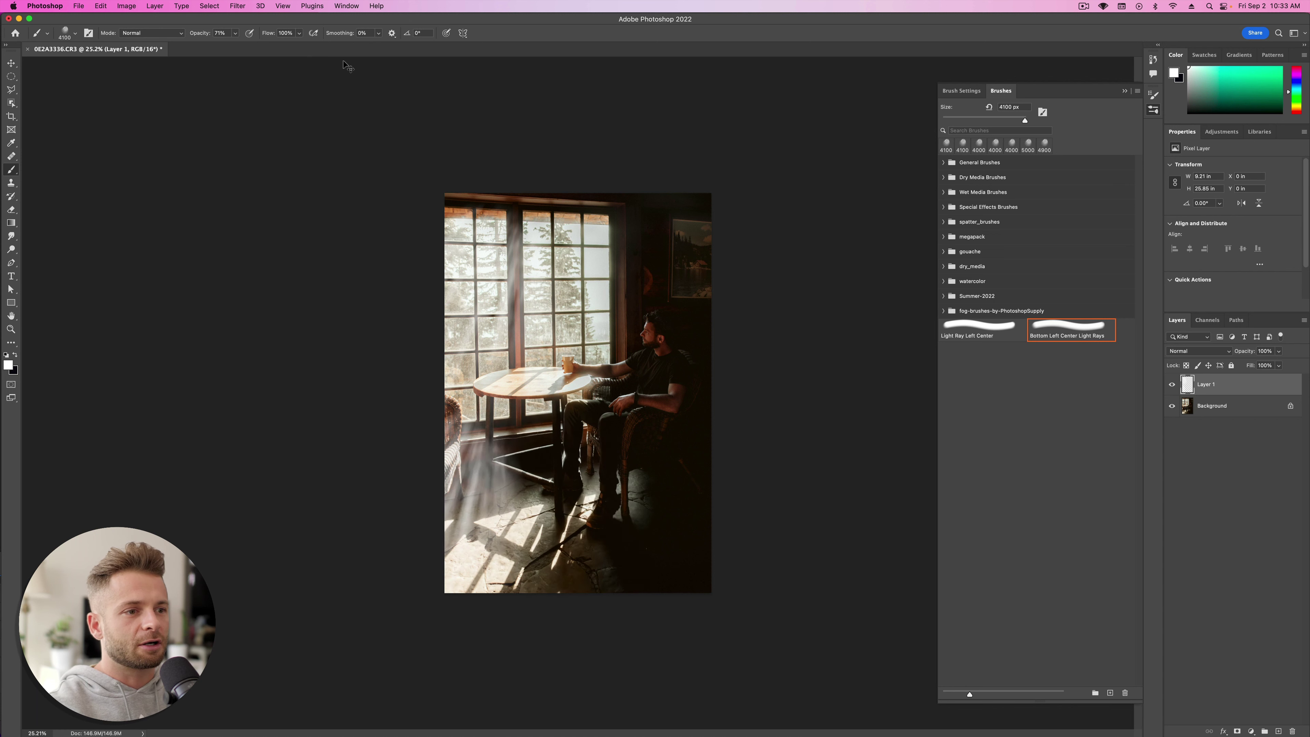
key("super+z")
key("super+z")
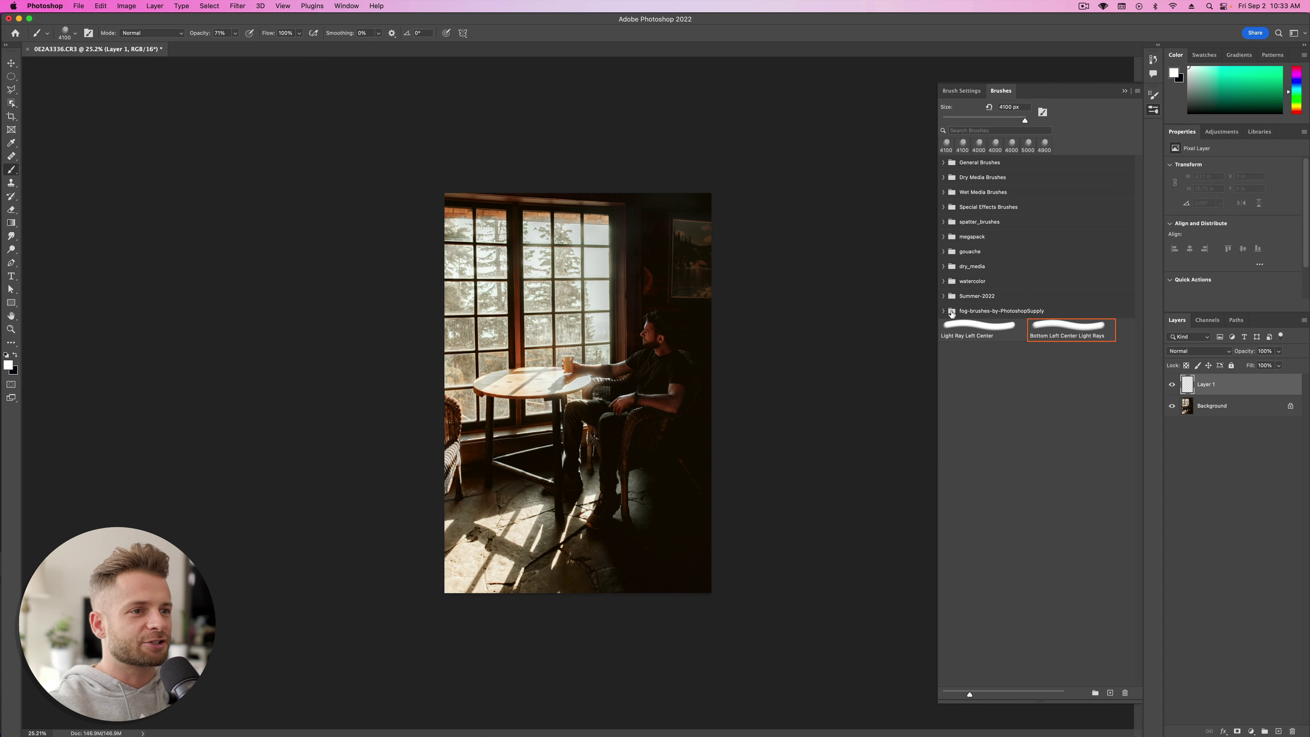
Step: Try two stamps of the Light Ray Left Center brush across the floor, and undo both
left_click(994, 336)
left_click(513, 526)
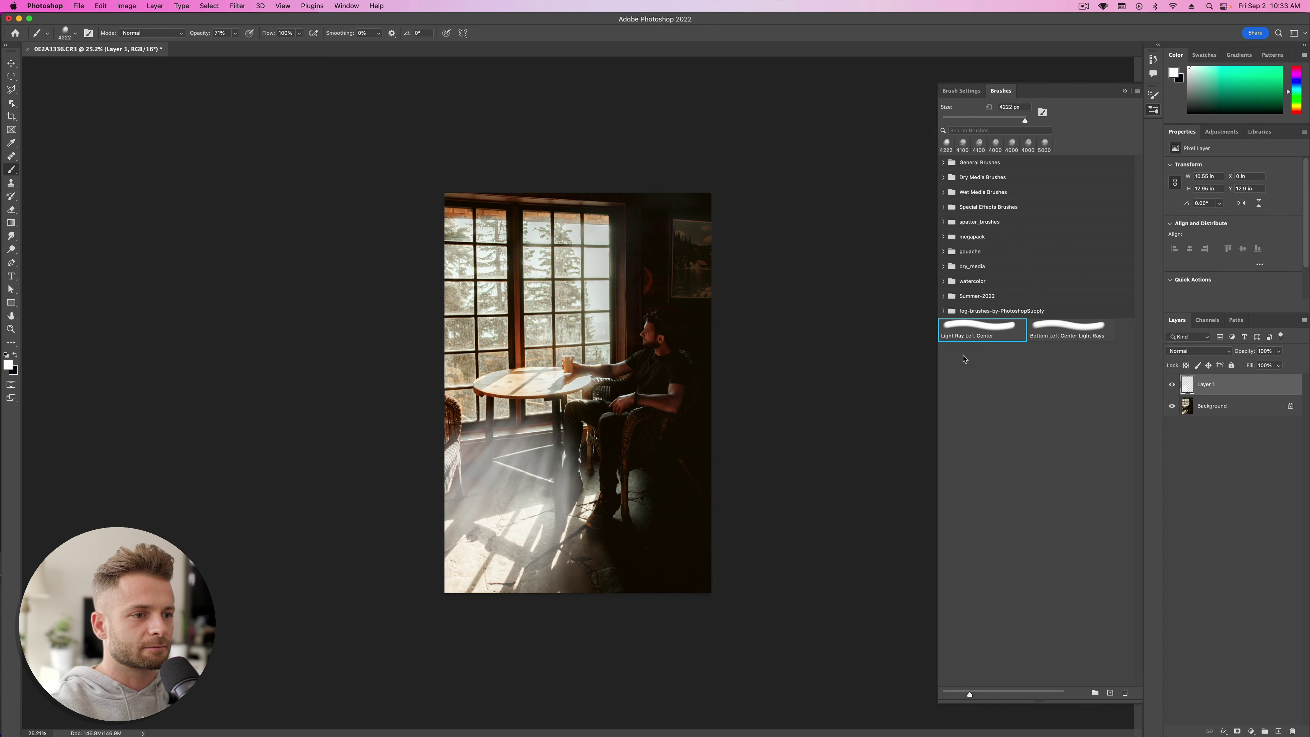
left_click(622, 534)
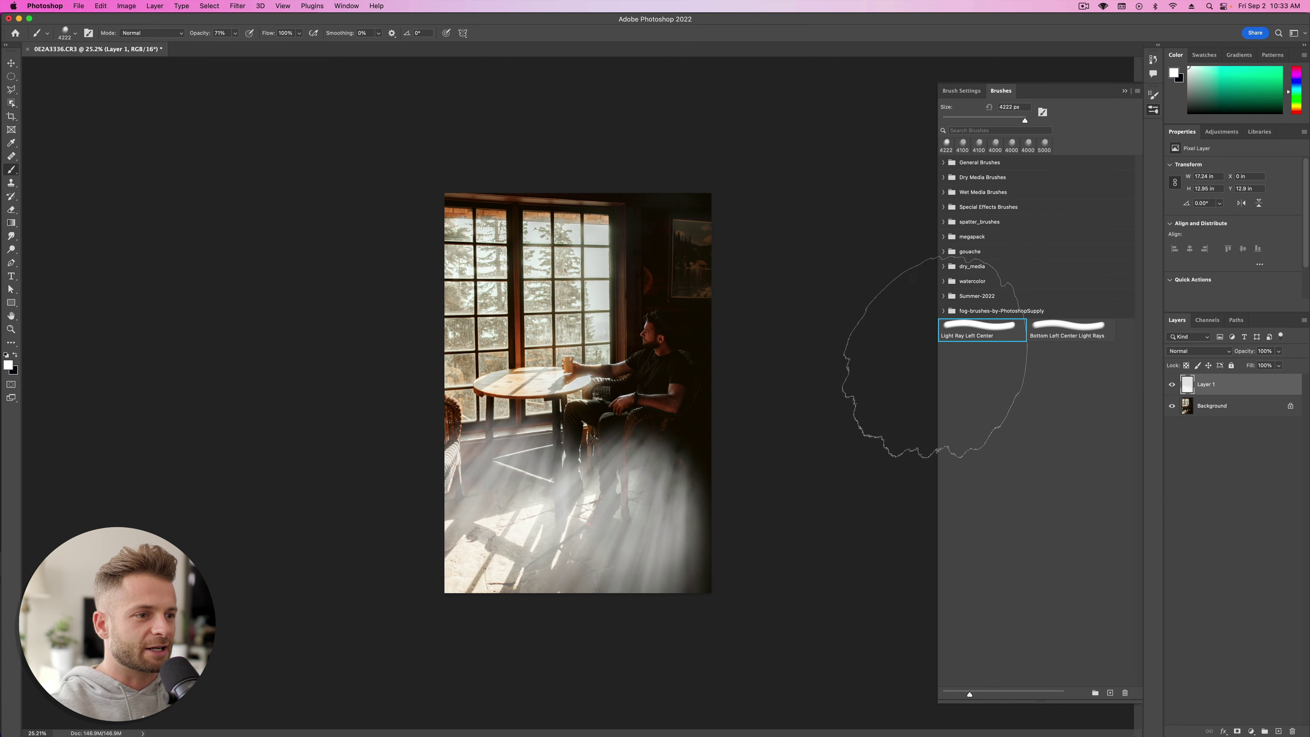
key("super+z")
key("super+z")
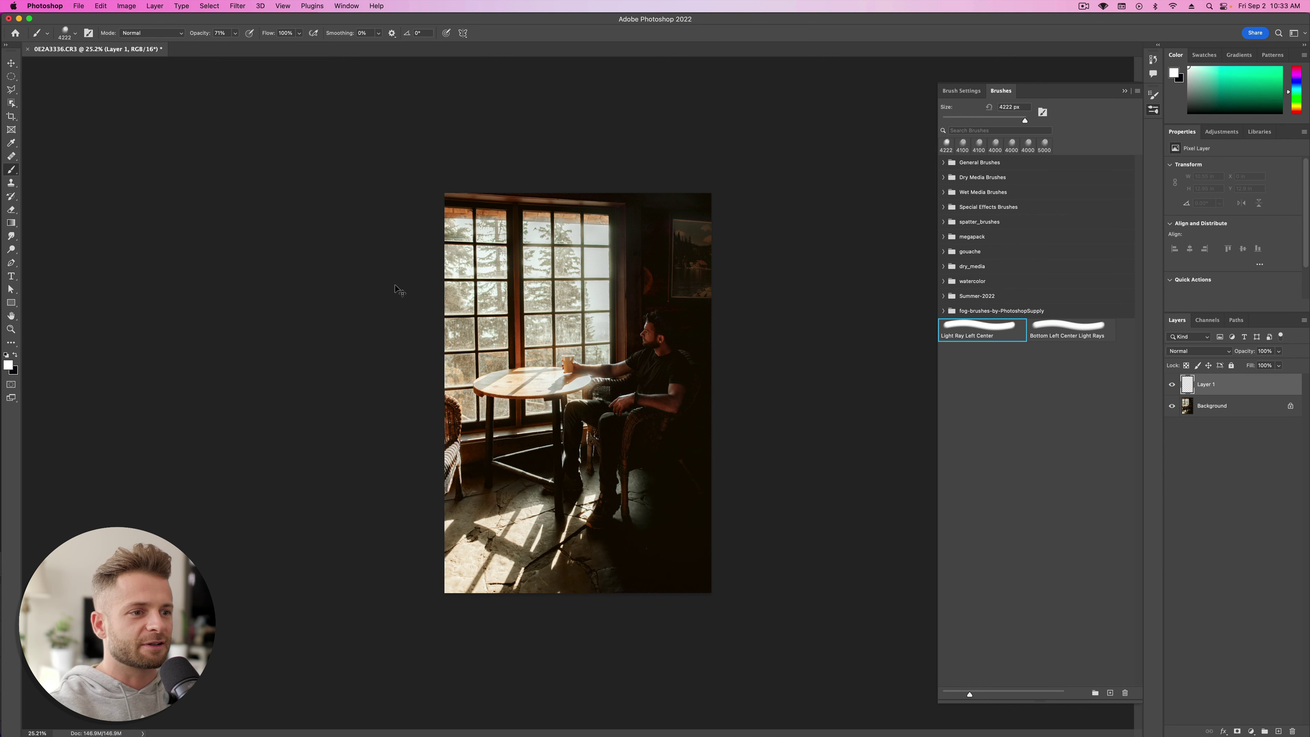
Step: Choose the Bottom Left Center Light Rays brush at 4300 px with a 24° angle and stamp rays over the photo's lower right
left_click(1067, 329)
key("bracketleft")
key("bracketleft")
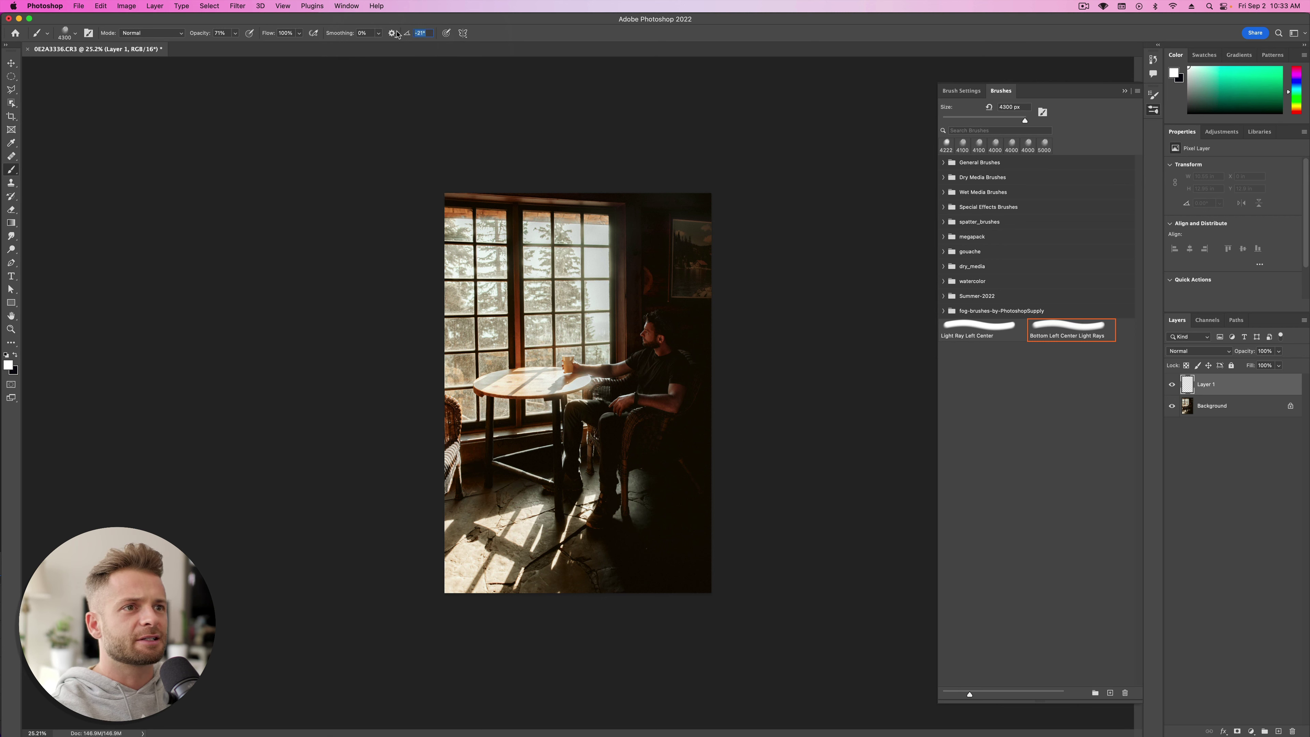
key("Return")
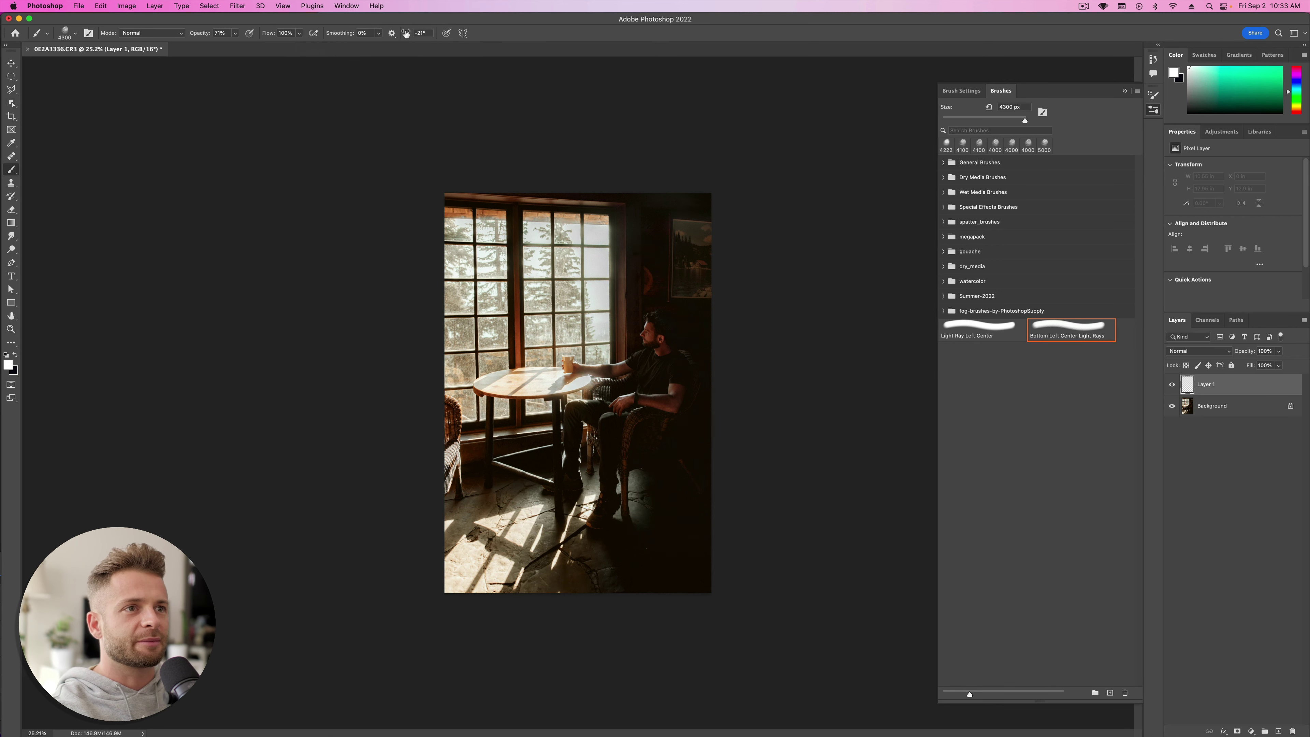
key("Return")
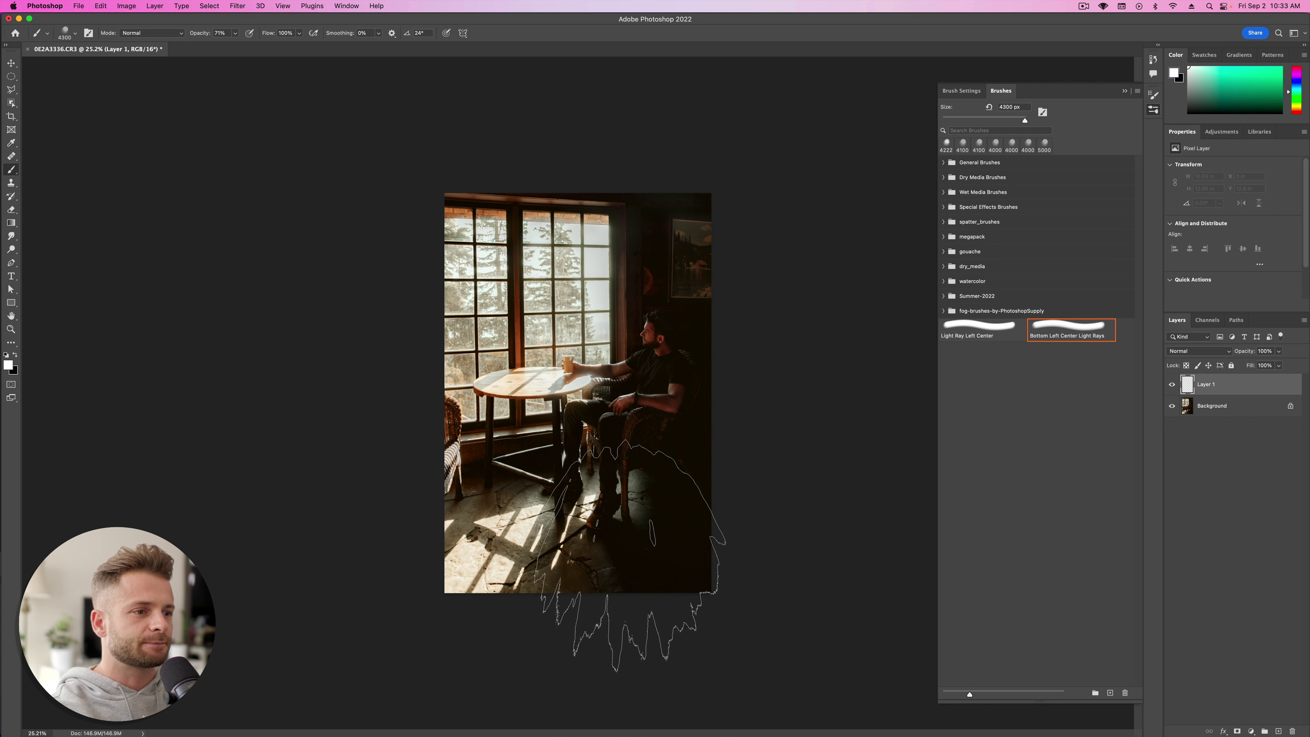
left_click(622, 534)
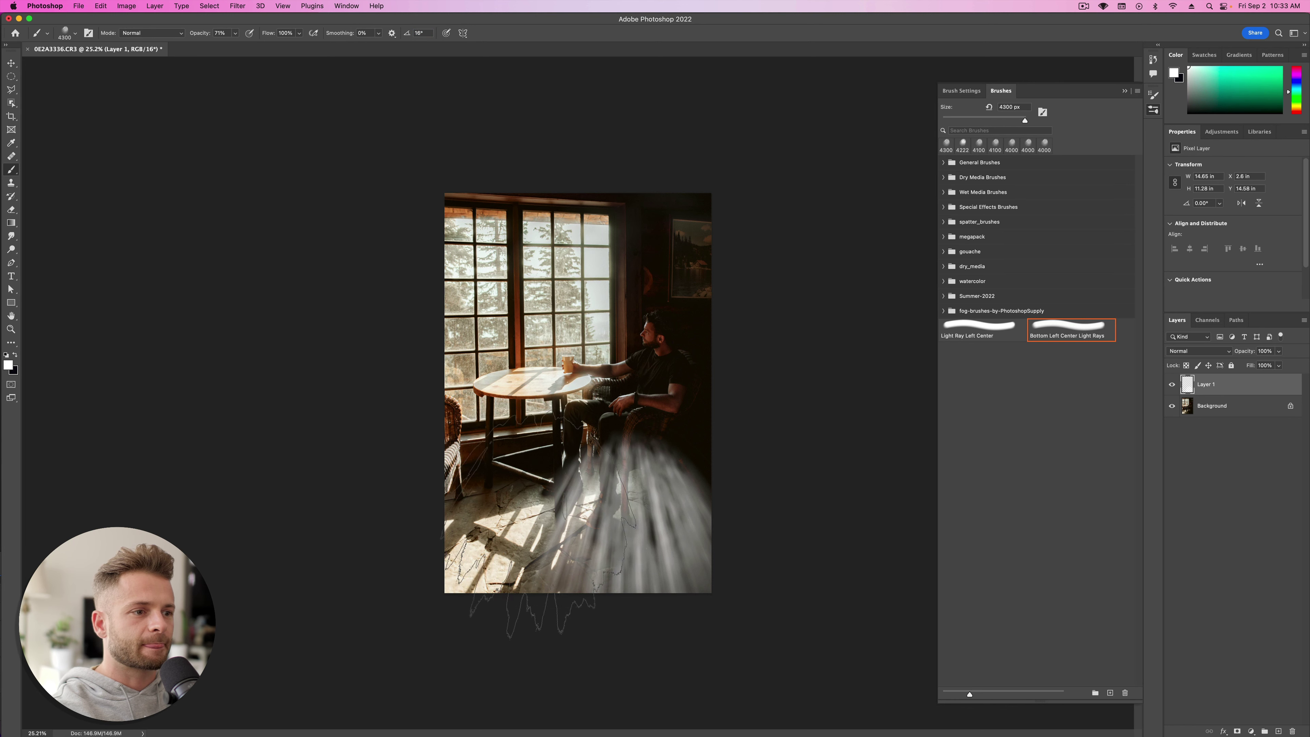
Step: Try a ray stamp at 16° over the floor below the table, undo it, and stamp rays at 4° over the lower left floor instead
left_click(560, 519)
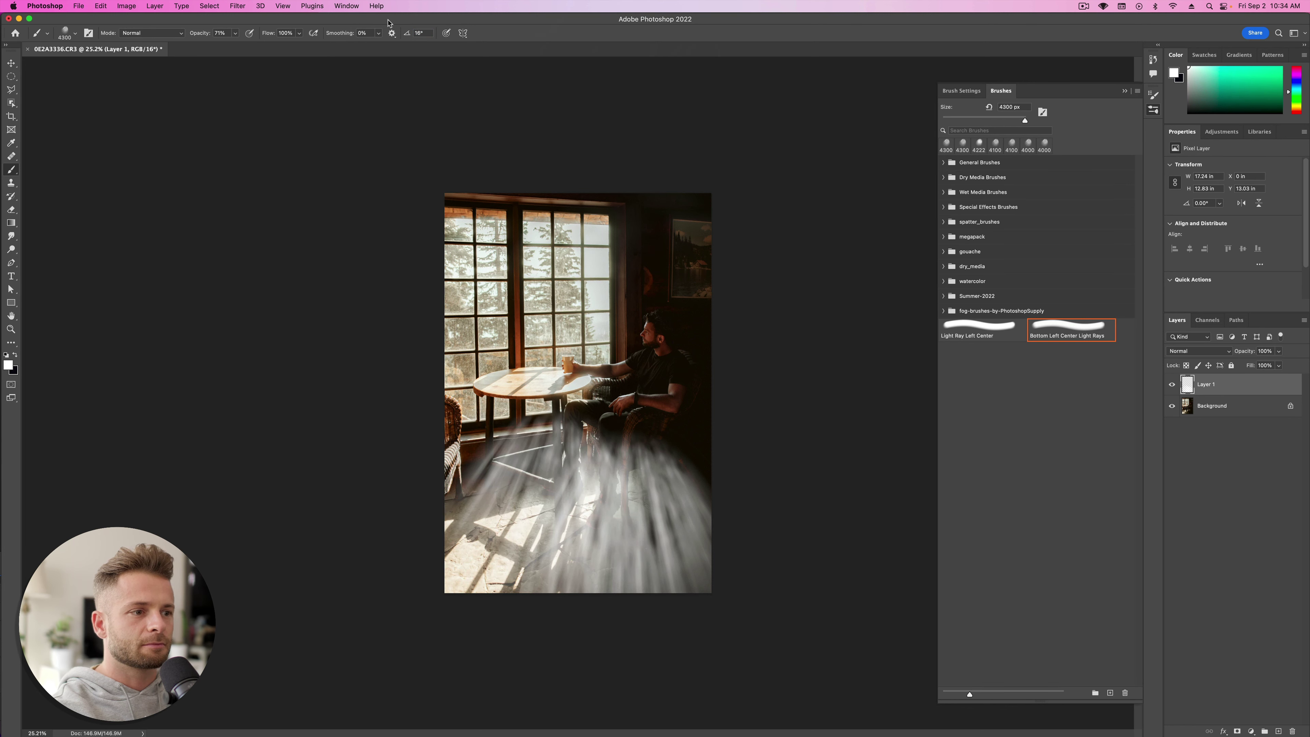
key("super+z")
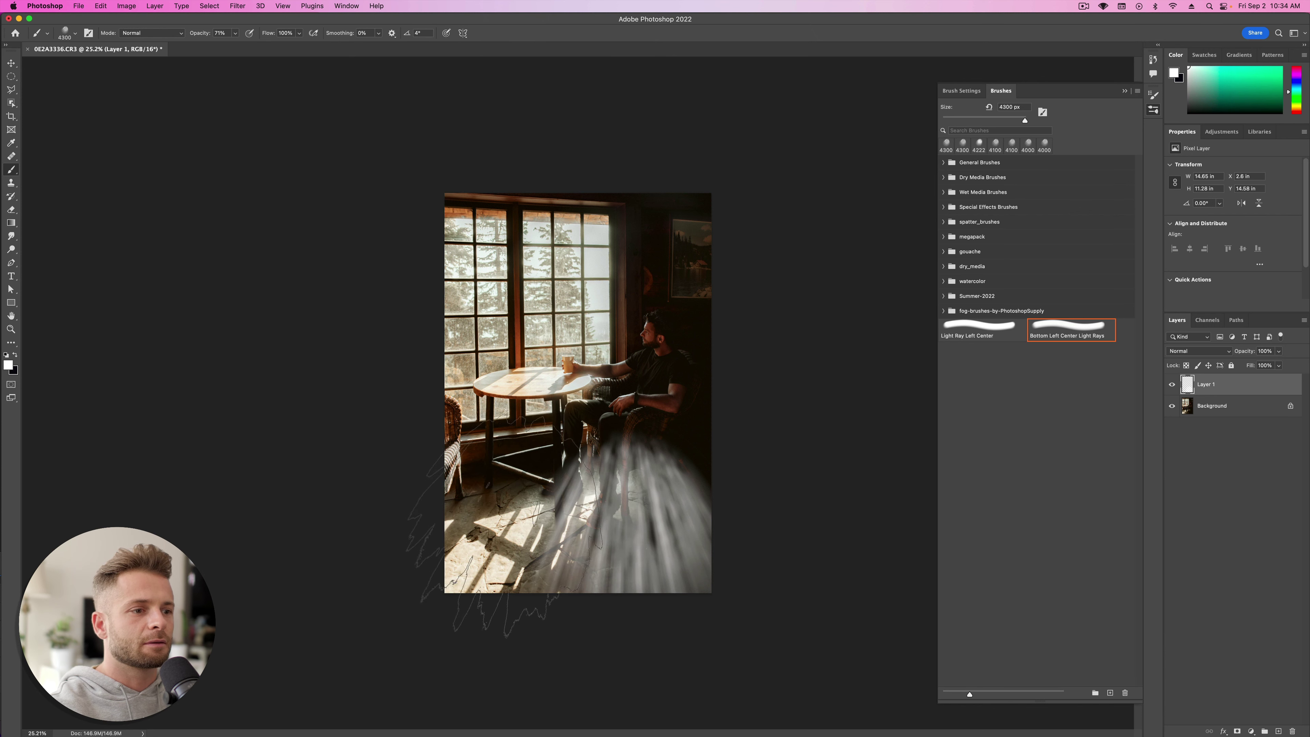
key("super+shift+z")
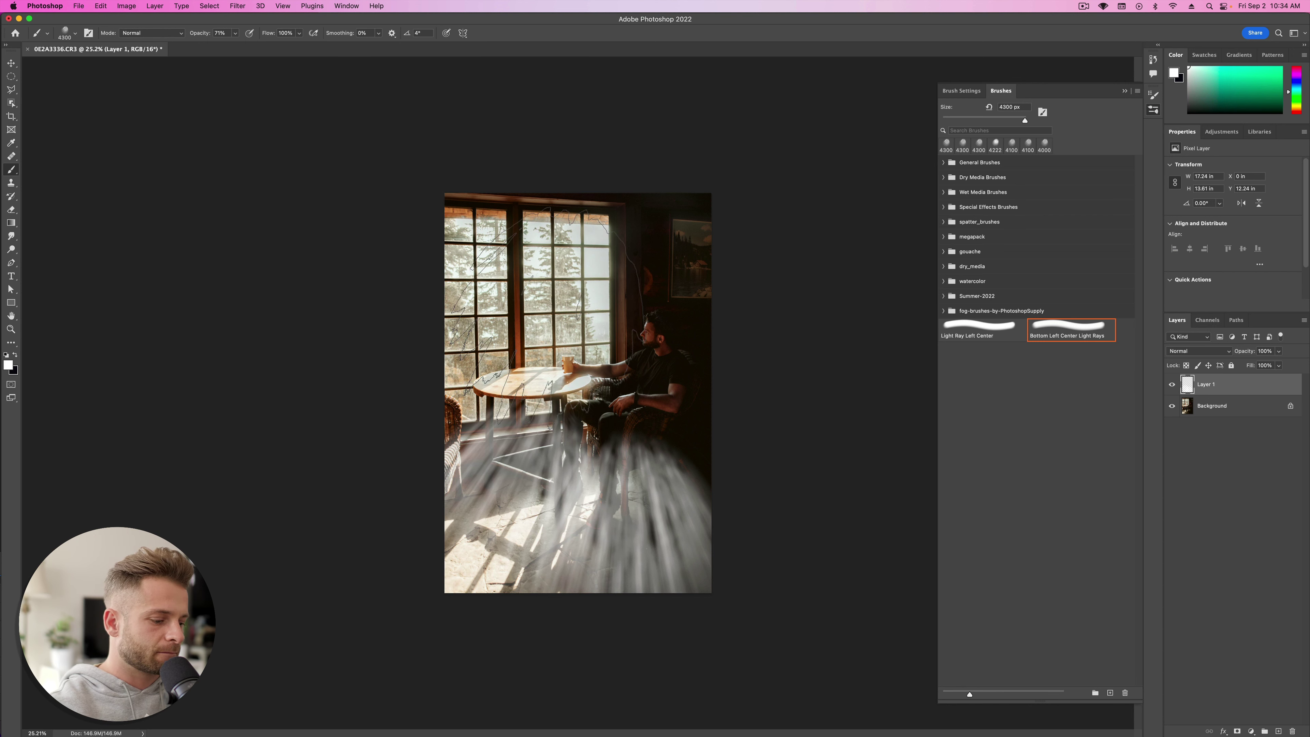
Step: Reduce the ray brush to 3700 px and stamp rays over the upper part of the photo and, at a -7° angle, over the window
key("bracketleft")
key("bracketleft")
key("bracketleft")
key("bracketleft")
key("bracketleft")
key("bracketleft")
left_click(714, 116)
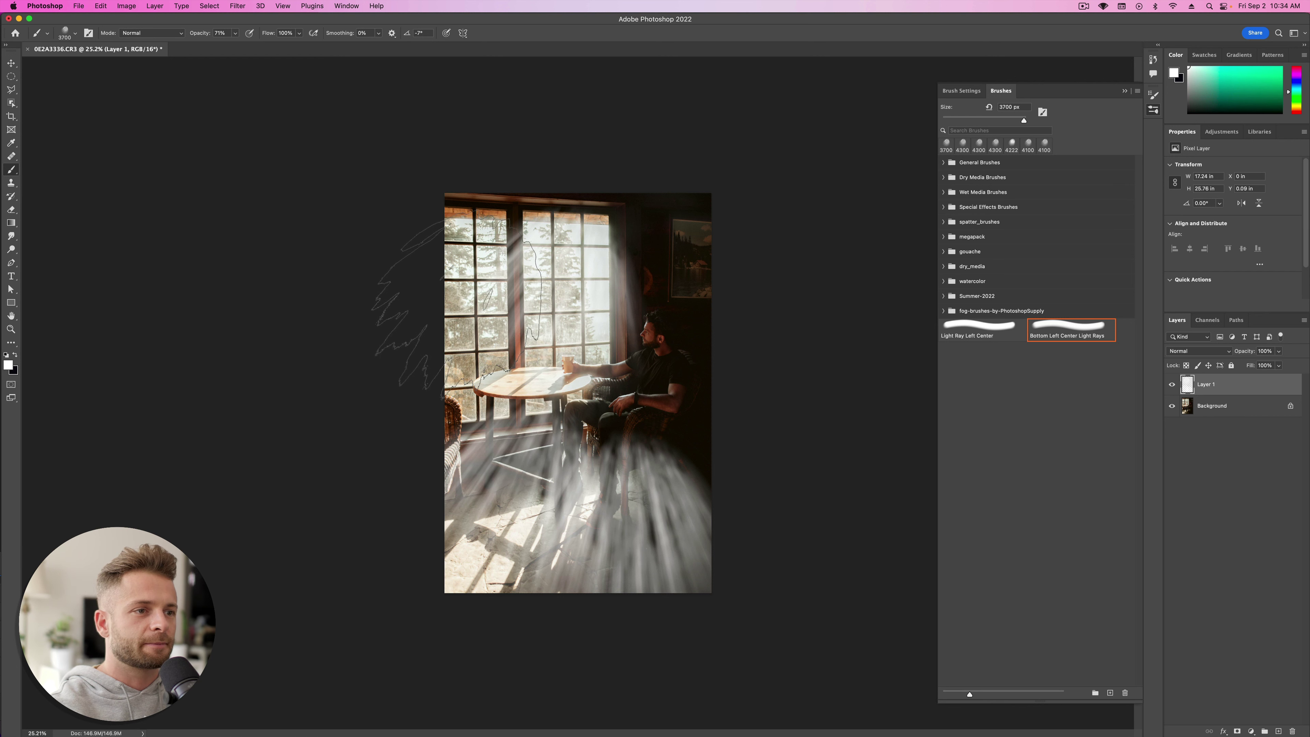
left_click(456, 299)
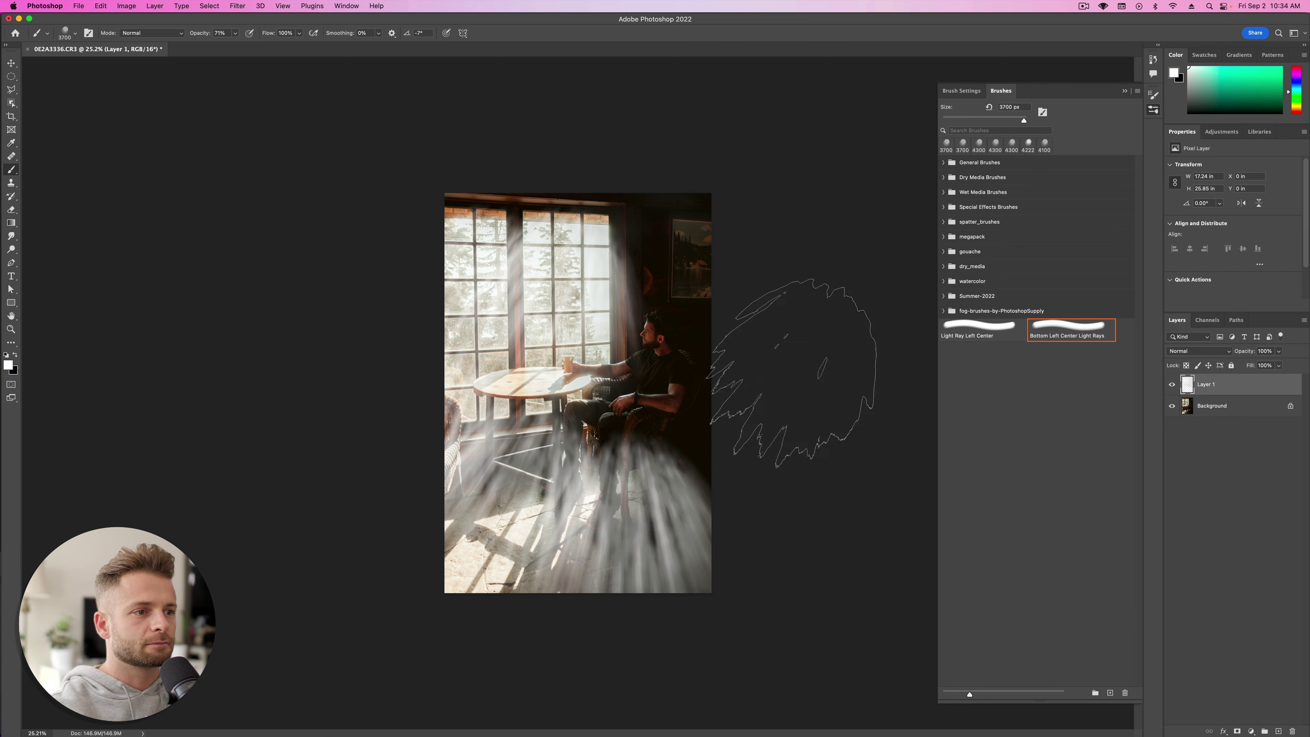
Step: Set Layer 1's blend mode to Hard Light and its opacity to 24%
left_click(1041, 329)
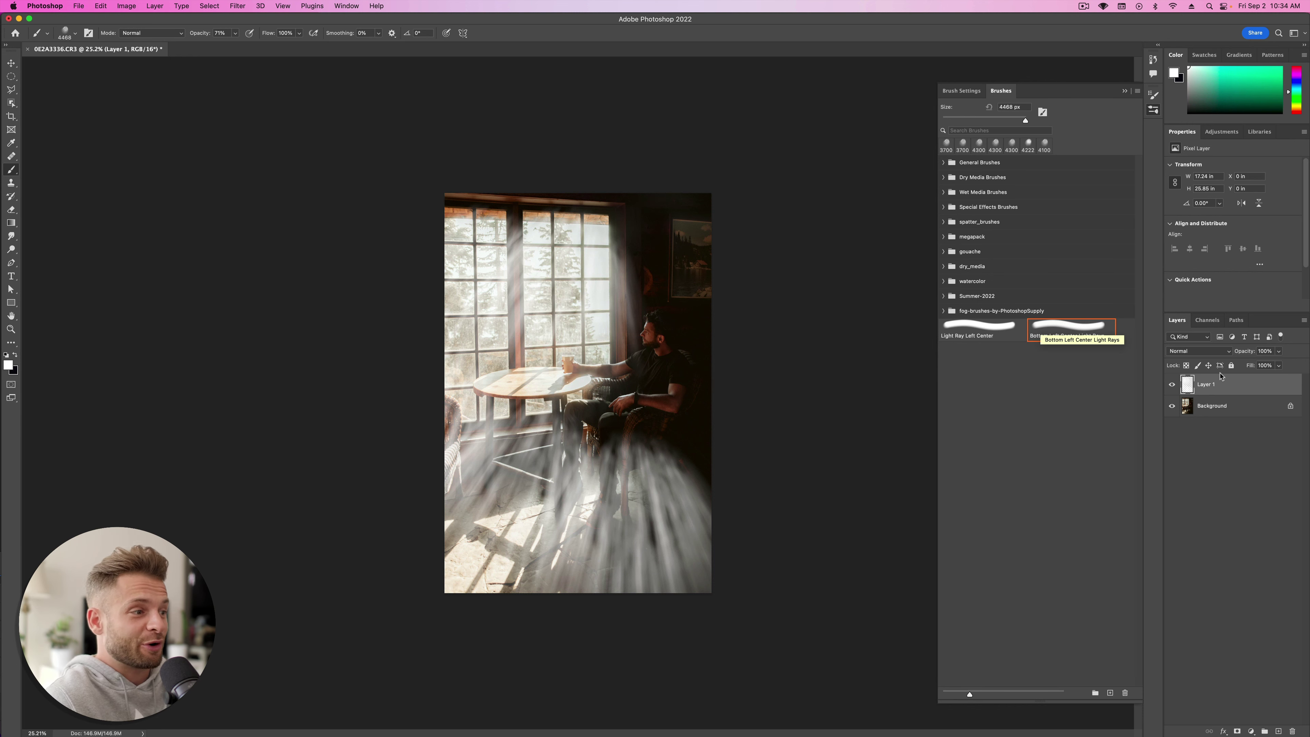
left_click_drag(1222, 352, 1201, 355)
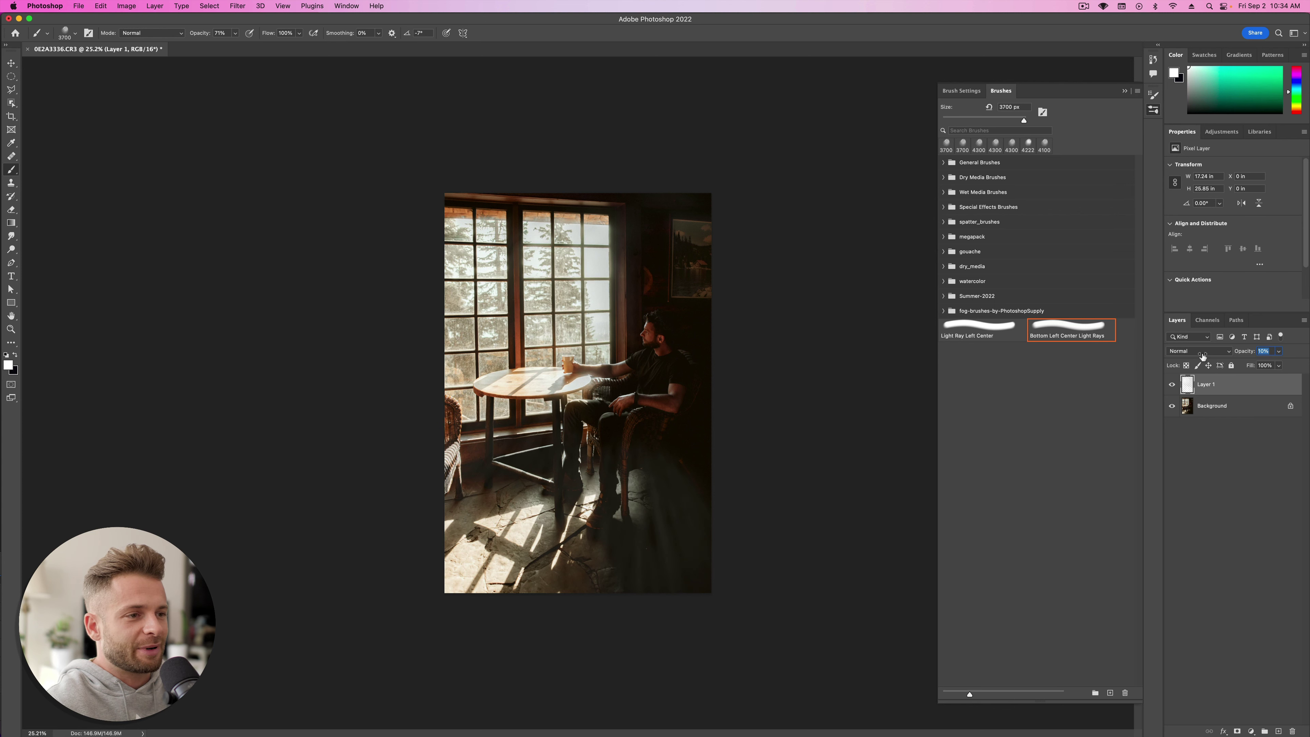
left_click(1193, 352)
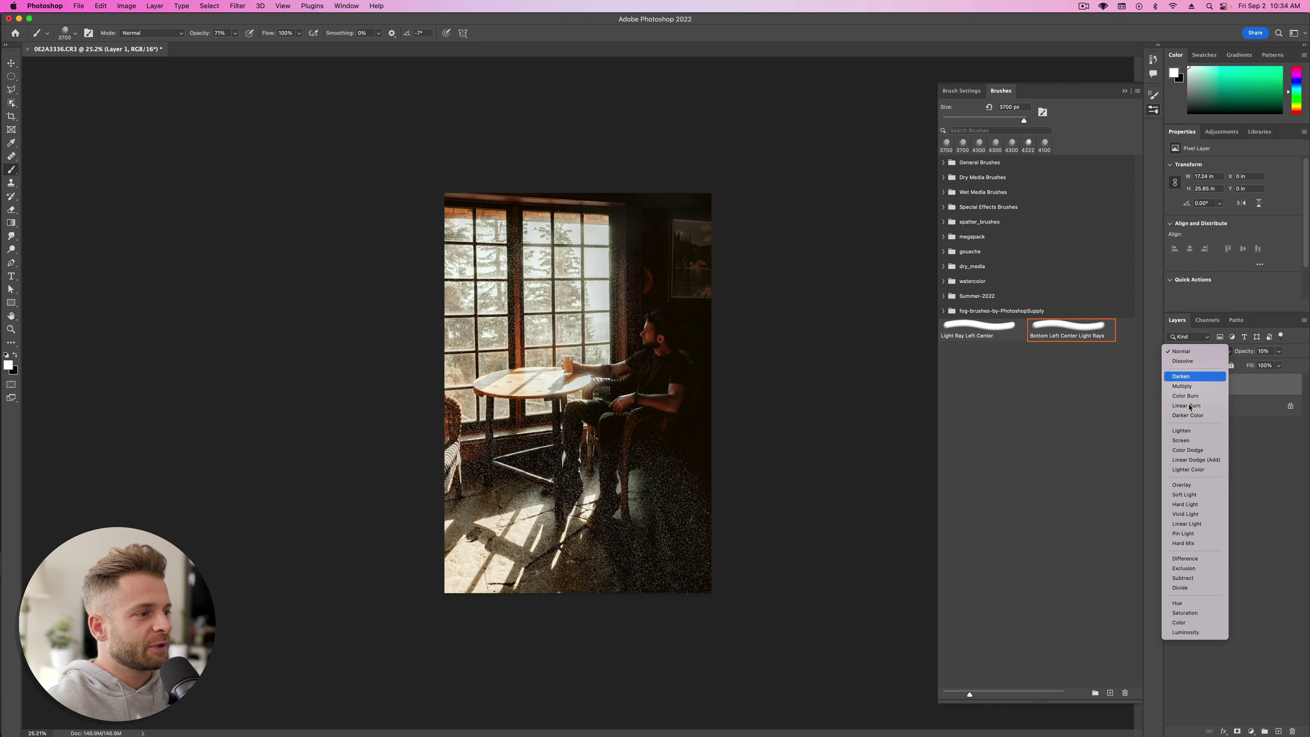
left_click(1187, 506)
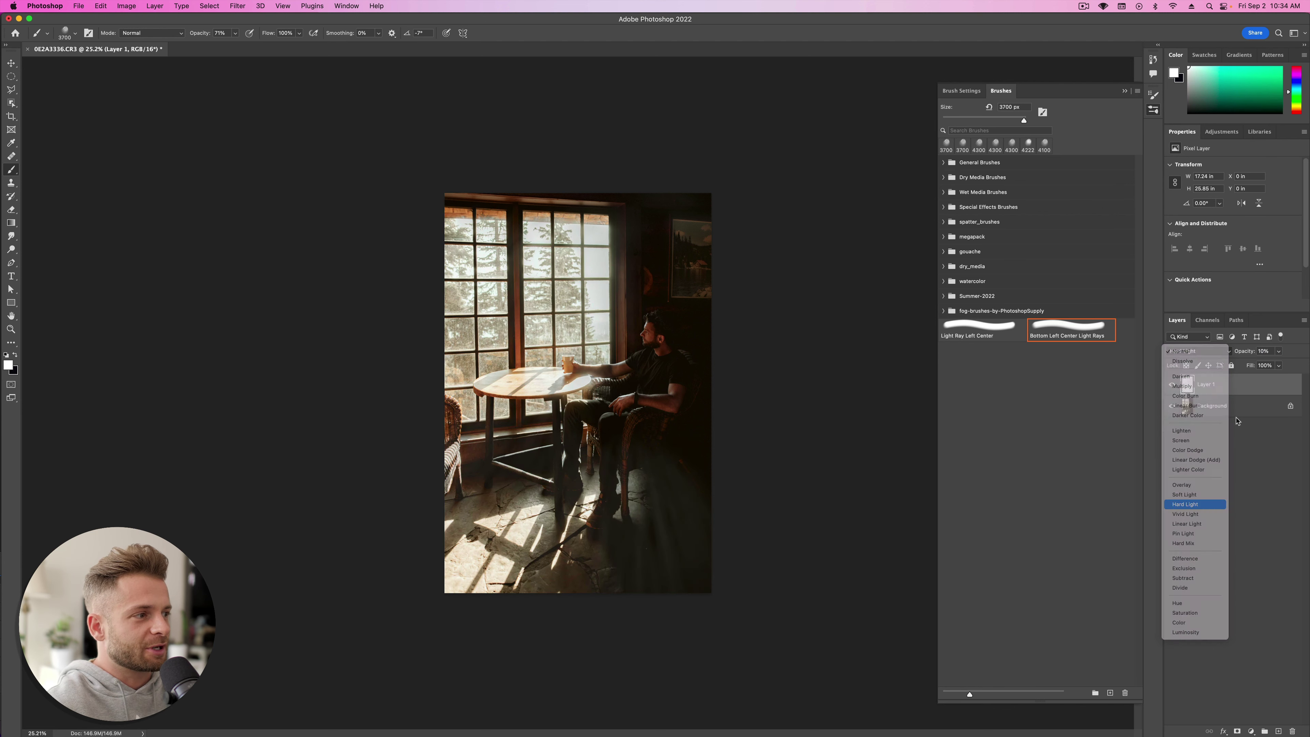
mouse_move(1250, 351)
left_mouse_down()
mouse_move(1262, 351)
mouse_move(1247, 356)
left_mouse_up()
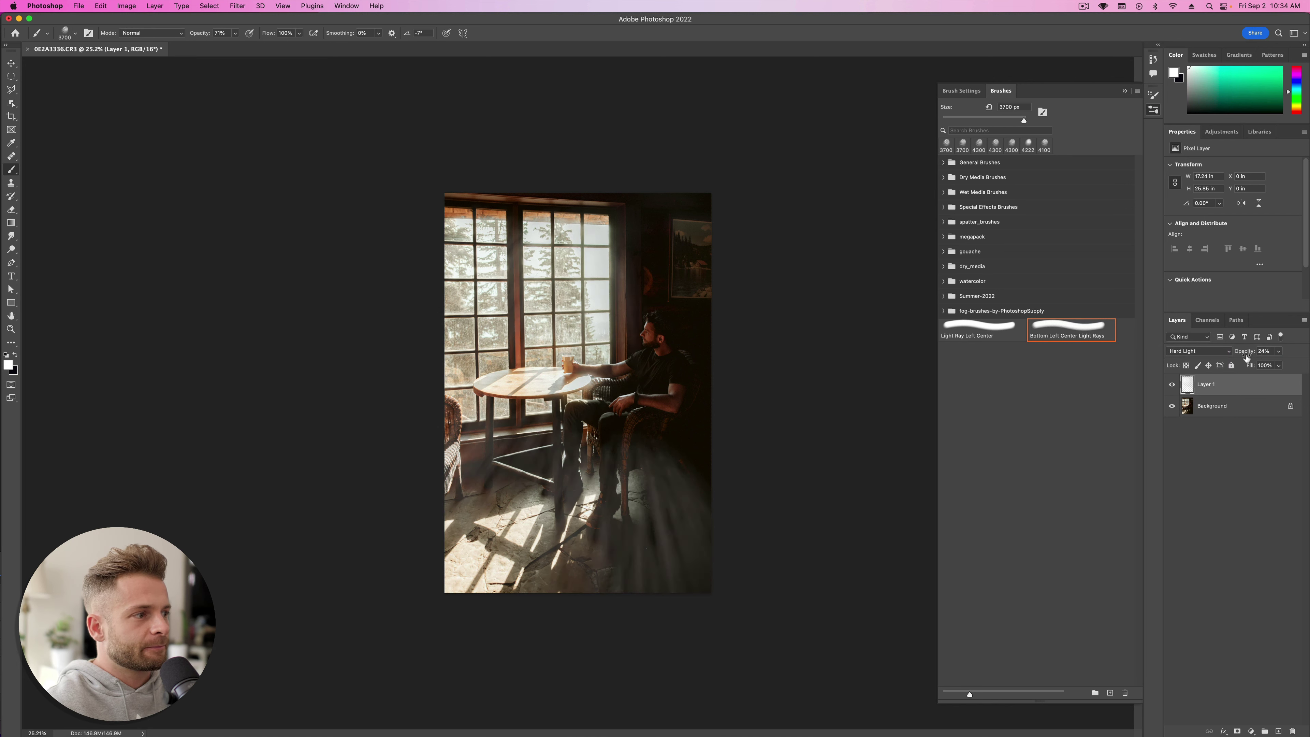
Step: Add a Color Overlay effect to Layer 1 in the muted yellow #8f8e6b and apply the layer style
double_click(1252, 387)
left_click(964, 294)
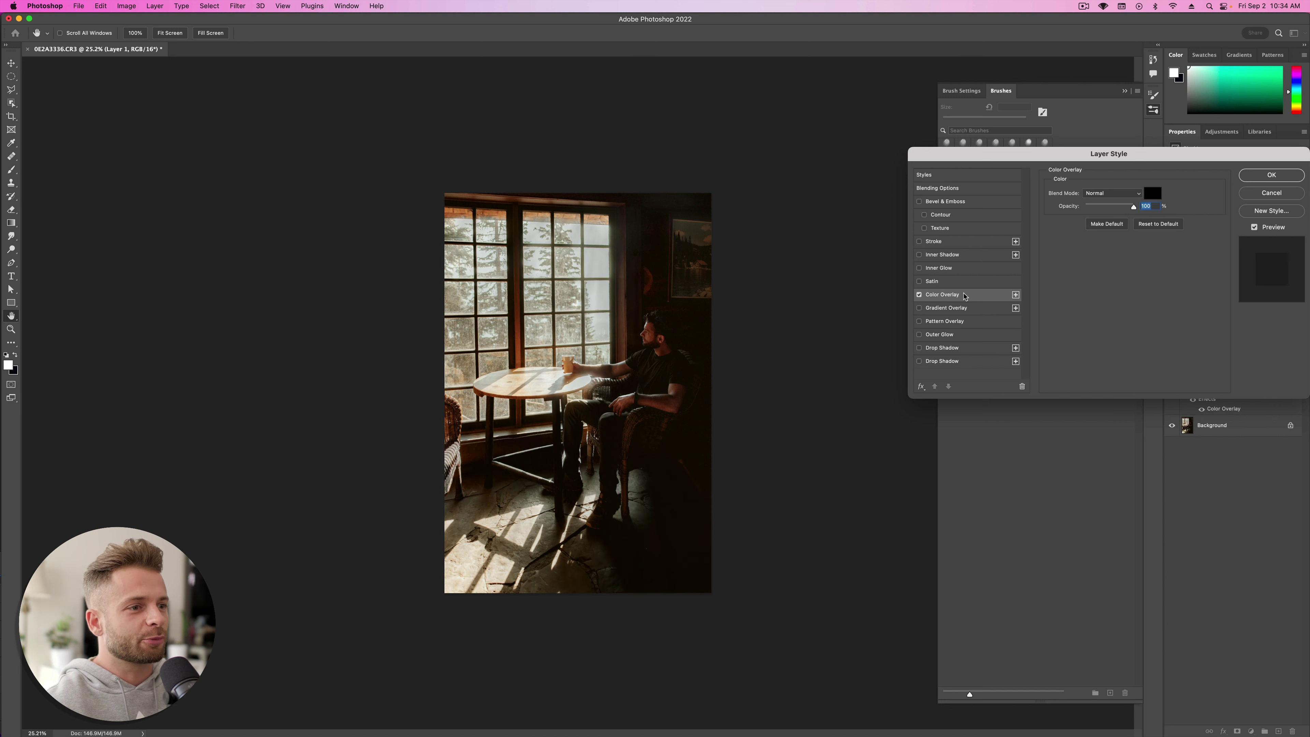
left_click(1158, 194)
left_click(913, 449)
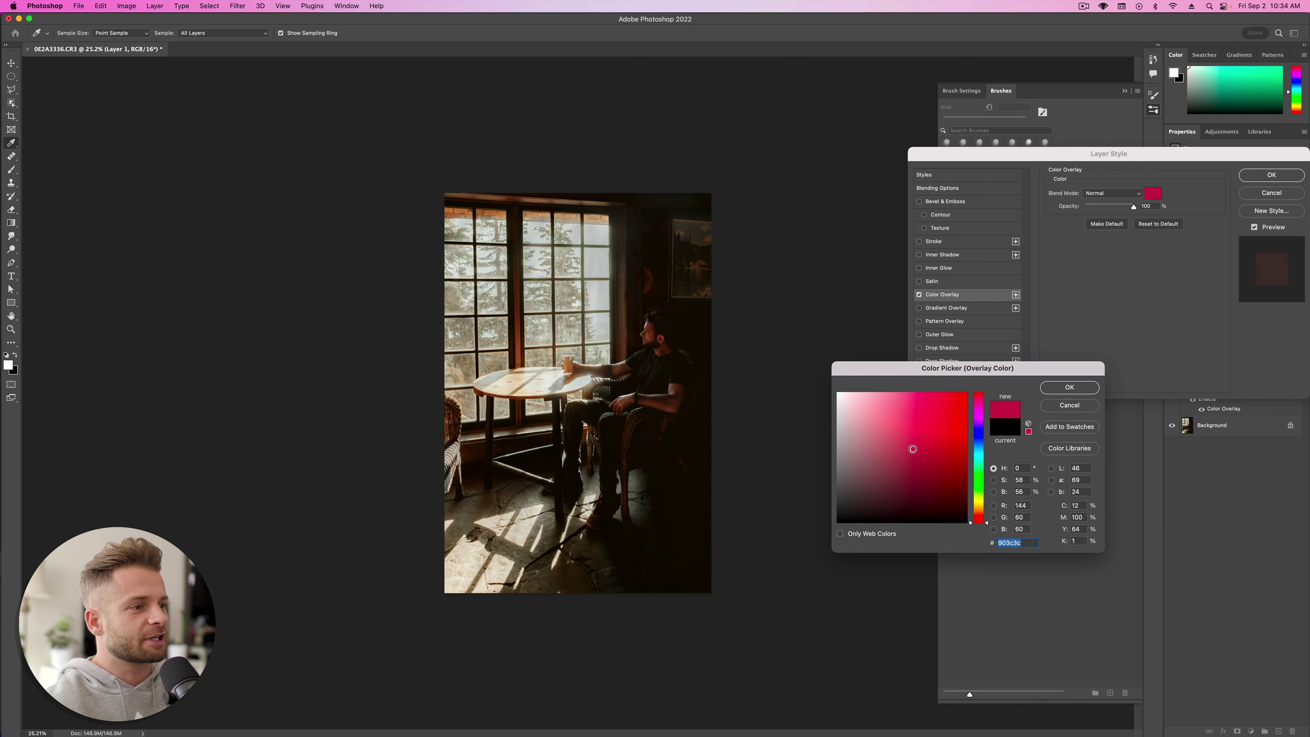
left_click(979, 493)
left_click_drag(983, 504, 978, 498)
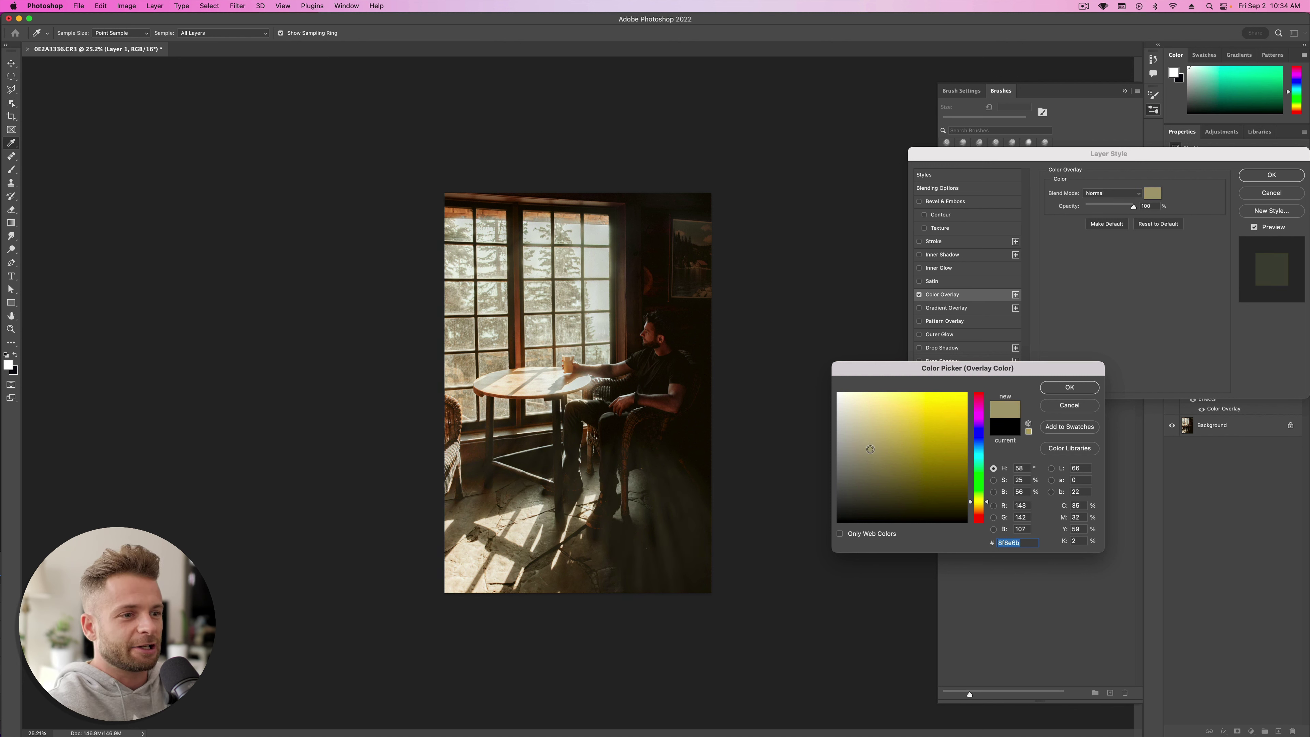
left_click(1060, 389)
left_click(1275, 175)
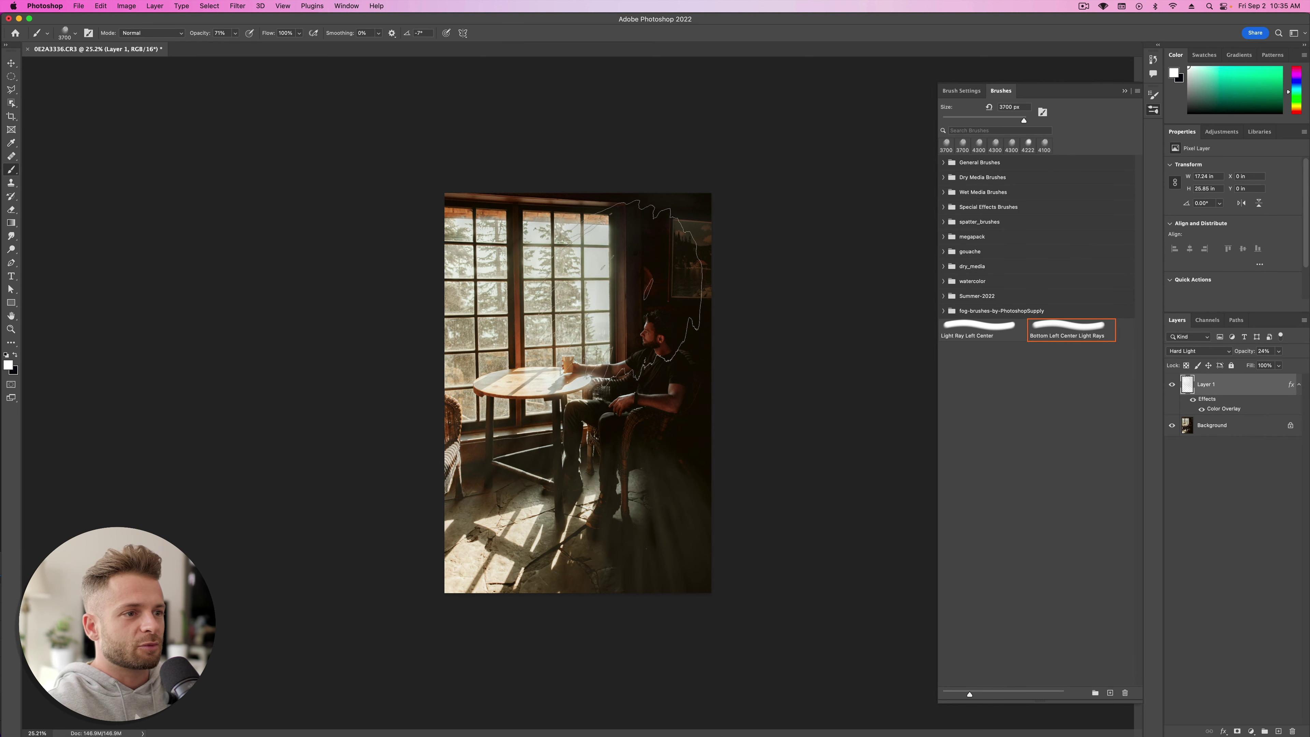
Step: Erase the rays over the seated man with the Eraser at 1600 px and 25% opacity
key("e")
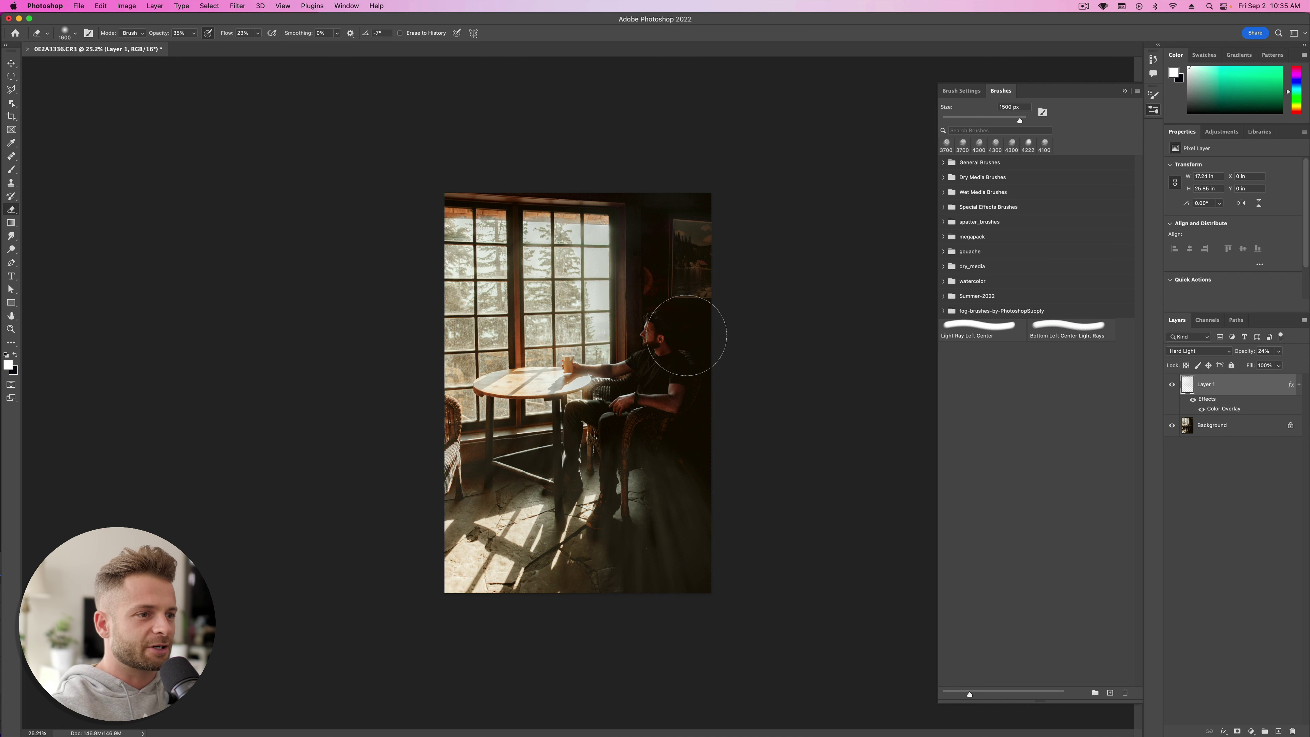
key("bracketright")
key("bracketright")
key("bracketright")
key("bracketright")
key("bracketright")
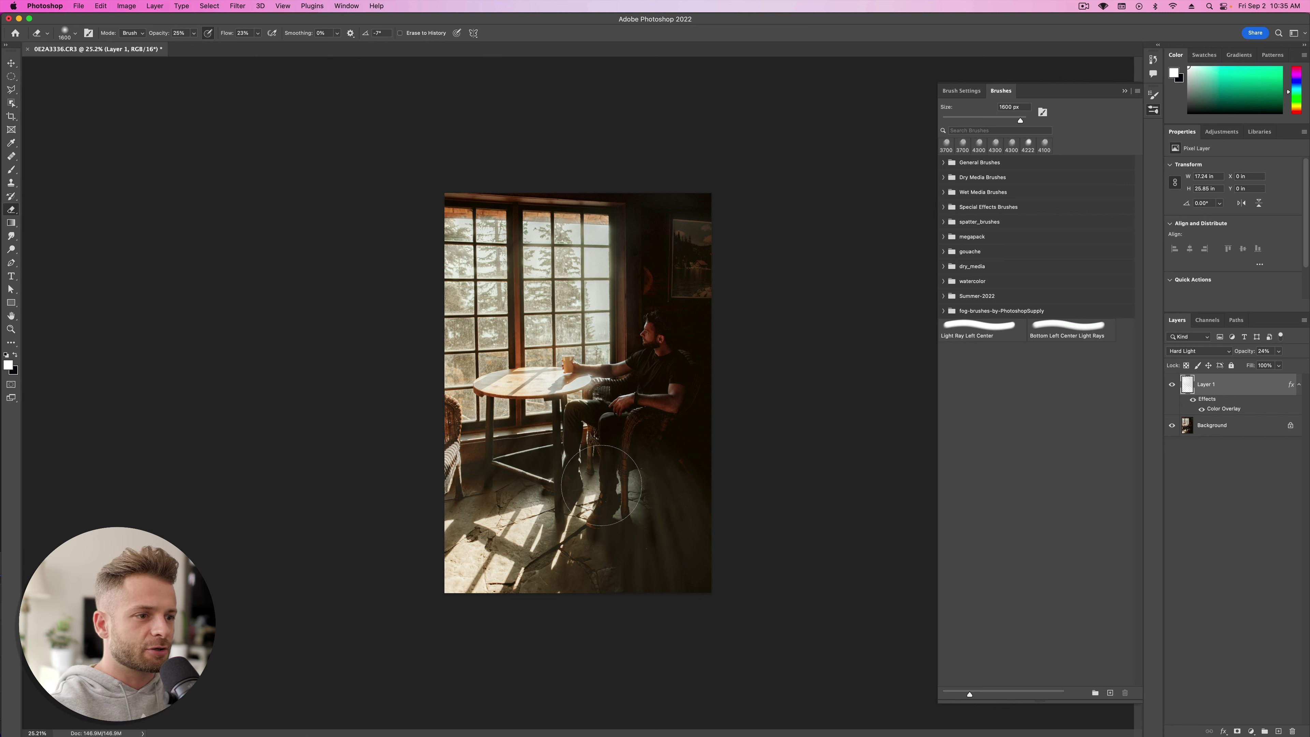
mouse_move(618, 467)
left_mouse_down()
mouse_move(680, 418)
mouse_move(922, 296)
left_mouse_up()
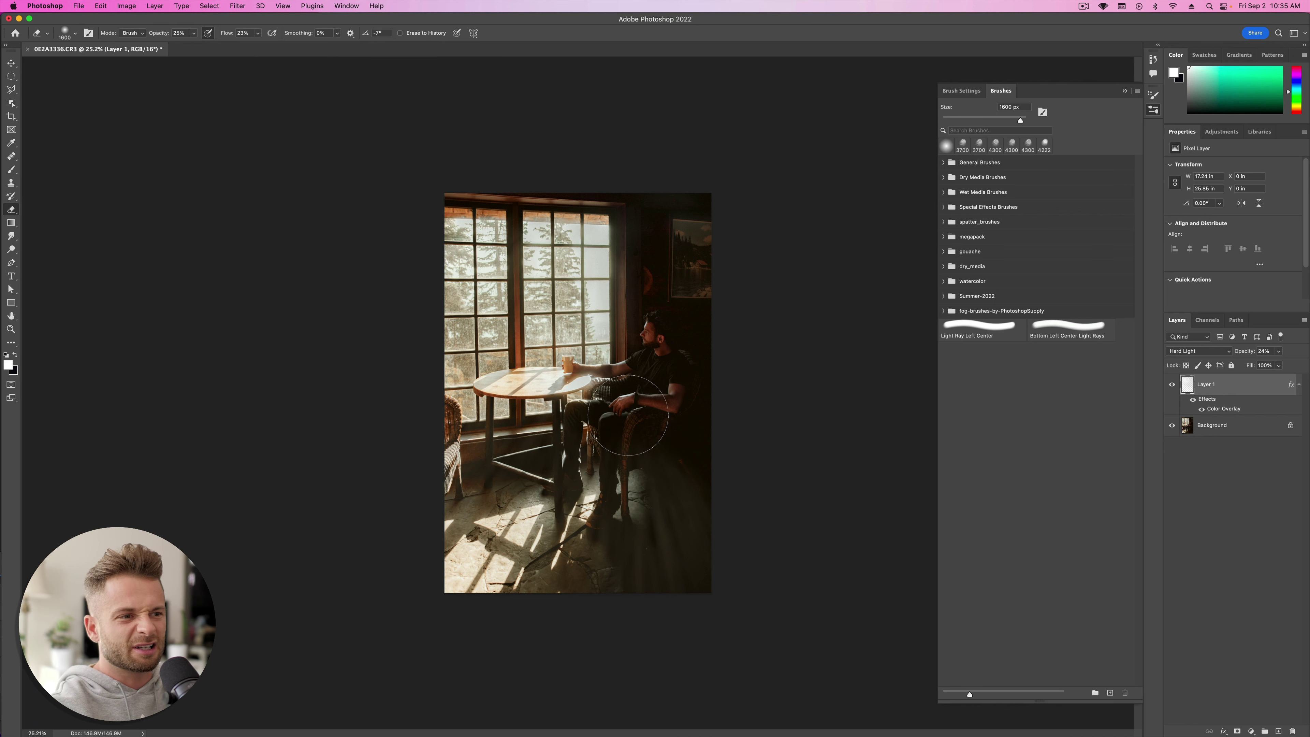
Step: Erase the rays over the dark floor behind the man's chair, and set the Eraser to 100% opacity and 22% flow
mouse_move(667, 491)
left_mouse_down()
mouse_move(658, 448)
mouse_move(755, 606)
left_mouse_up()
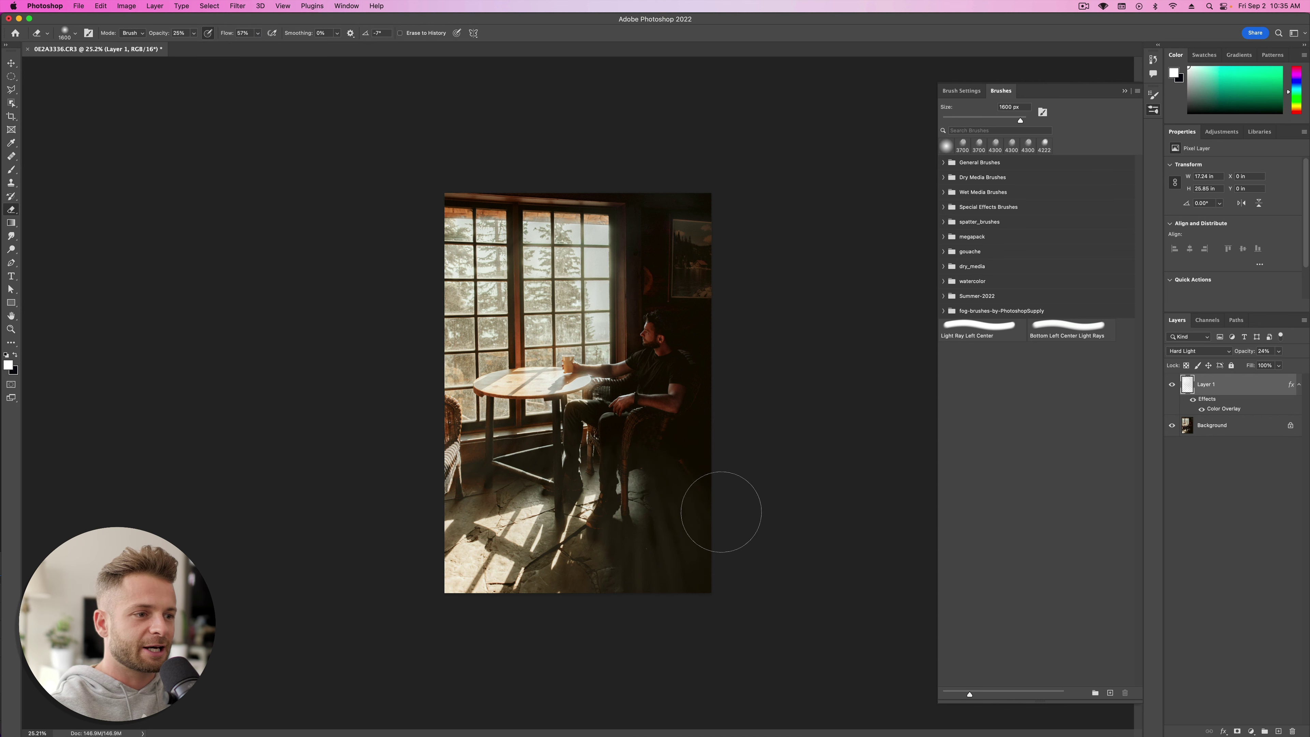
type("100")
key("Return")
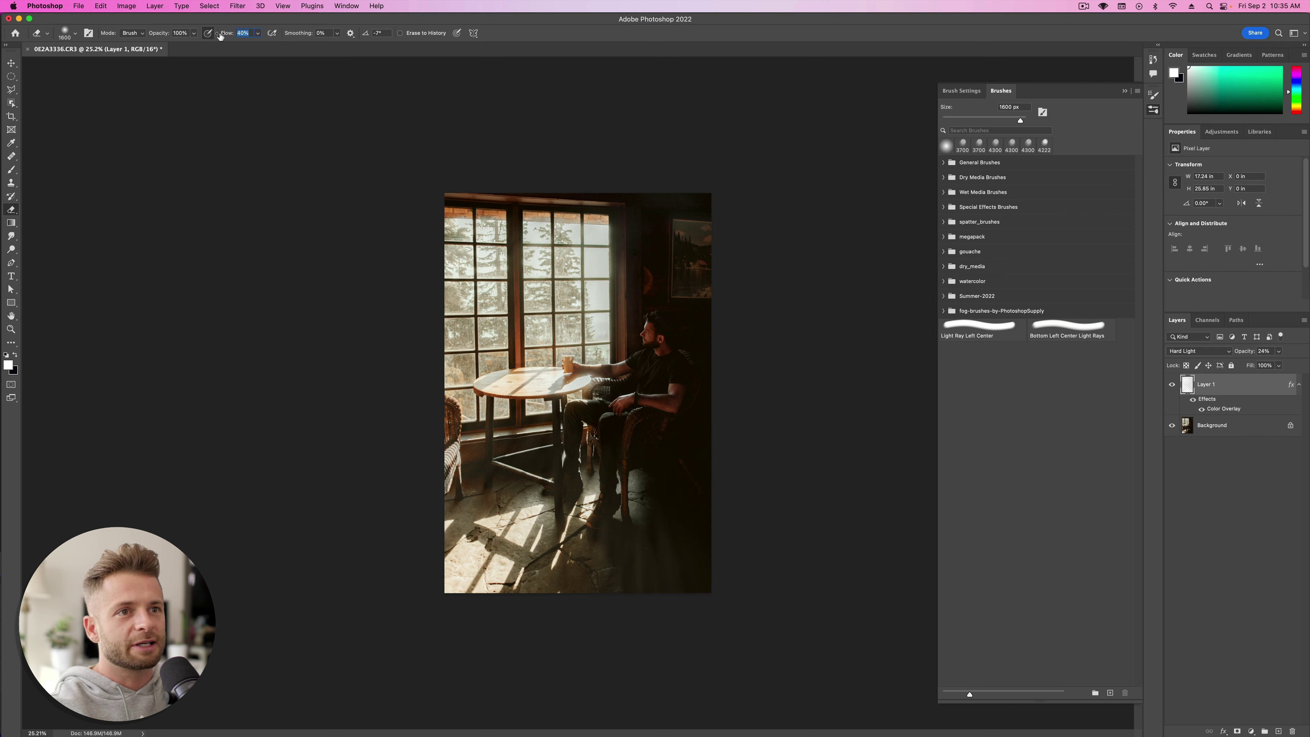
key("Return")
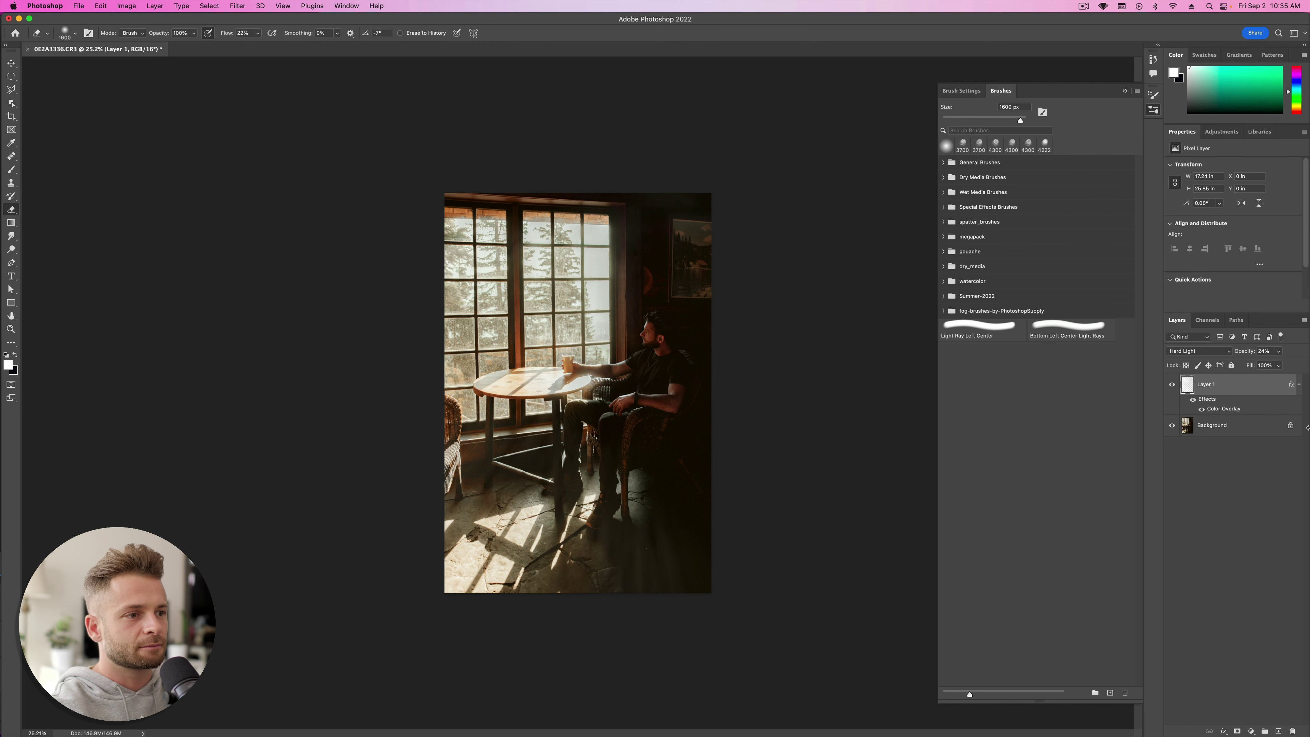
Step: Raise Layer 1's opacity to 74% and erase the rays over the man's legs with the Eraser at 400 px
left_click_drag(1245, 353, 1270, 351)
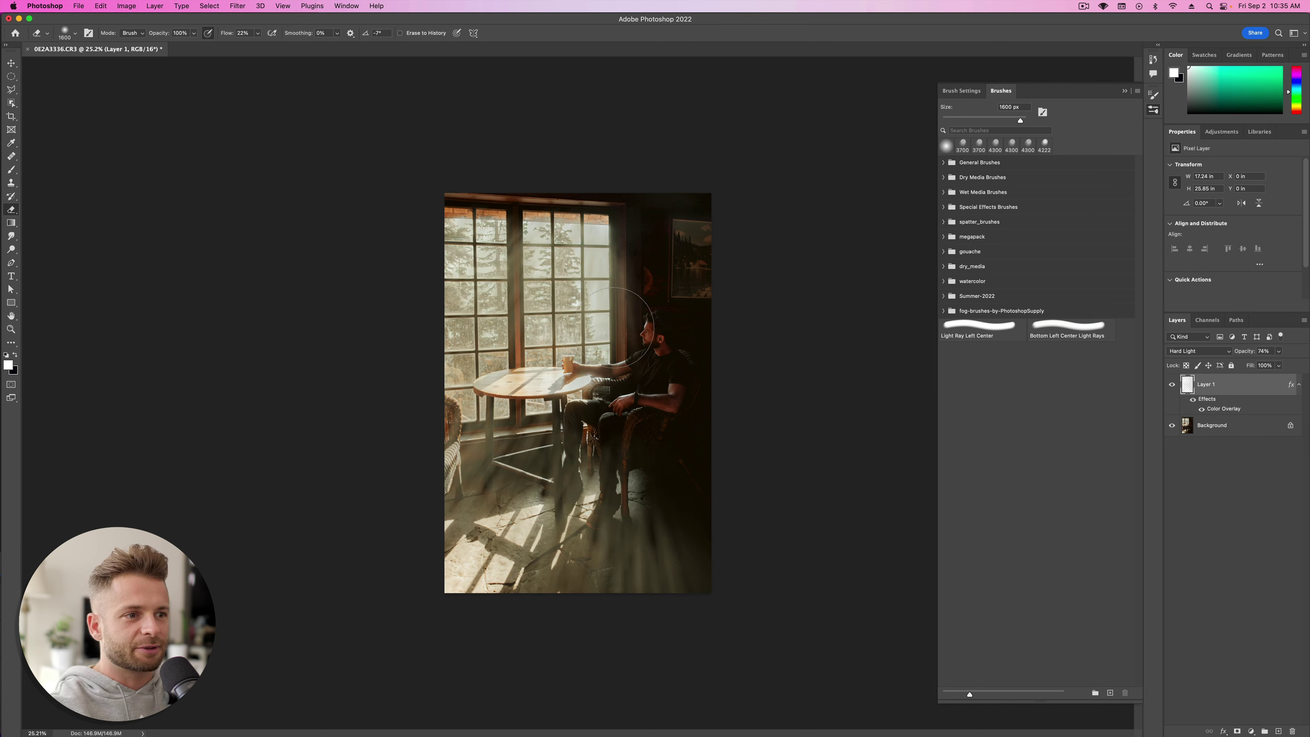
key("bracketleft")
key("bracketleft")
key("bracketleft")
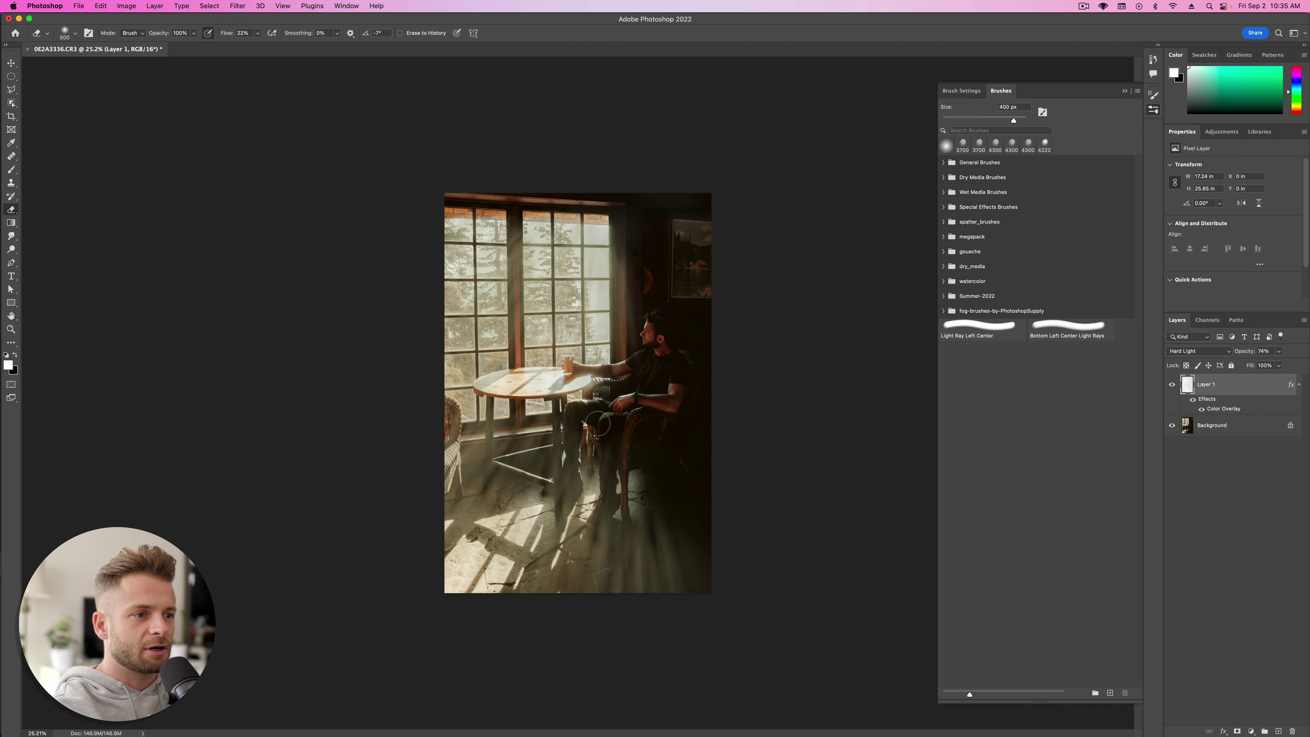
key("bracketright")
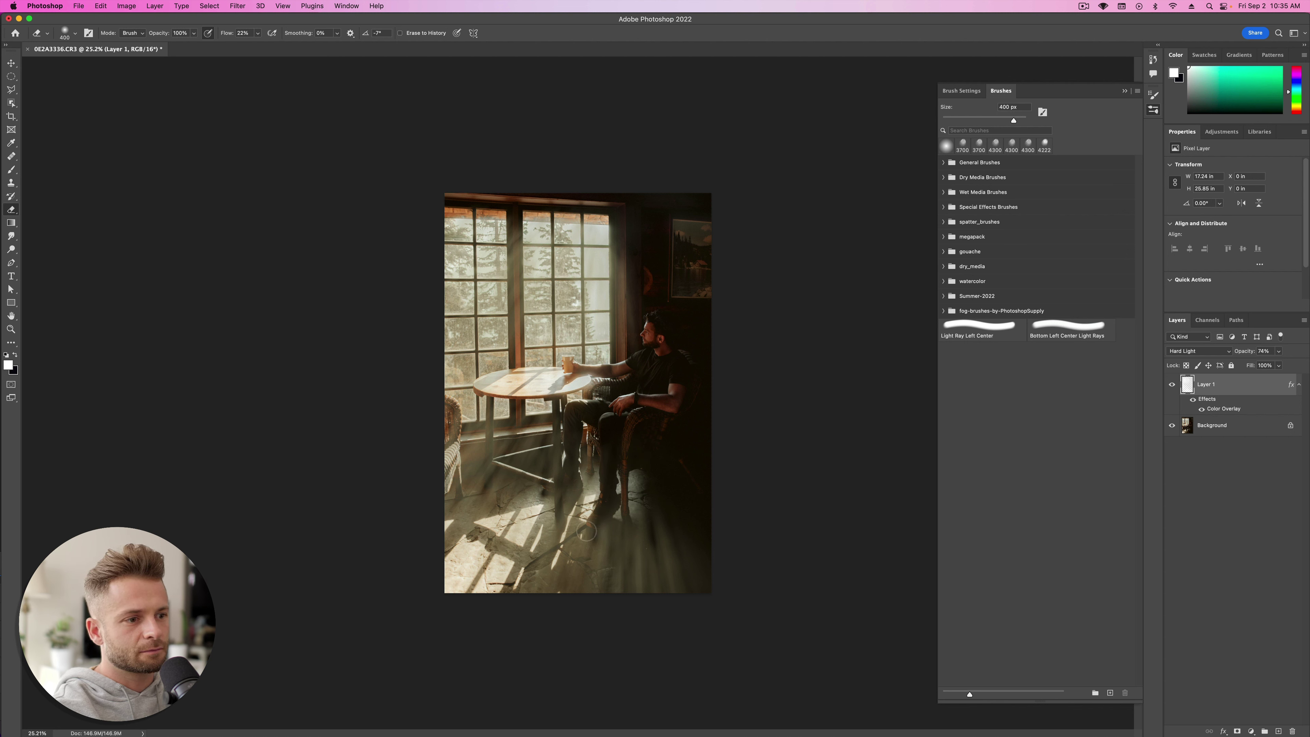
Step: Erase the rays over the dark floor behind the chair with the Eraser at 2200 px and 41% opacity, undoing and repeating the stroke
key("bracketright")
key("bracketright")
key("bracketright")
key("bracketright")
key("bracketright")
key("bracketright")
key("bracketright")
key("bracketright")
key("bracketright")
key("bracketright")
key("bracketright")
key("bracketright")
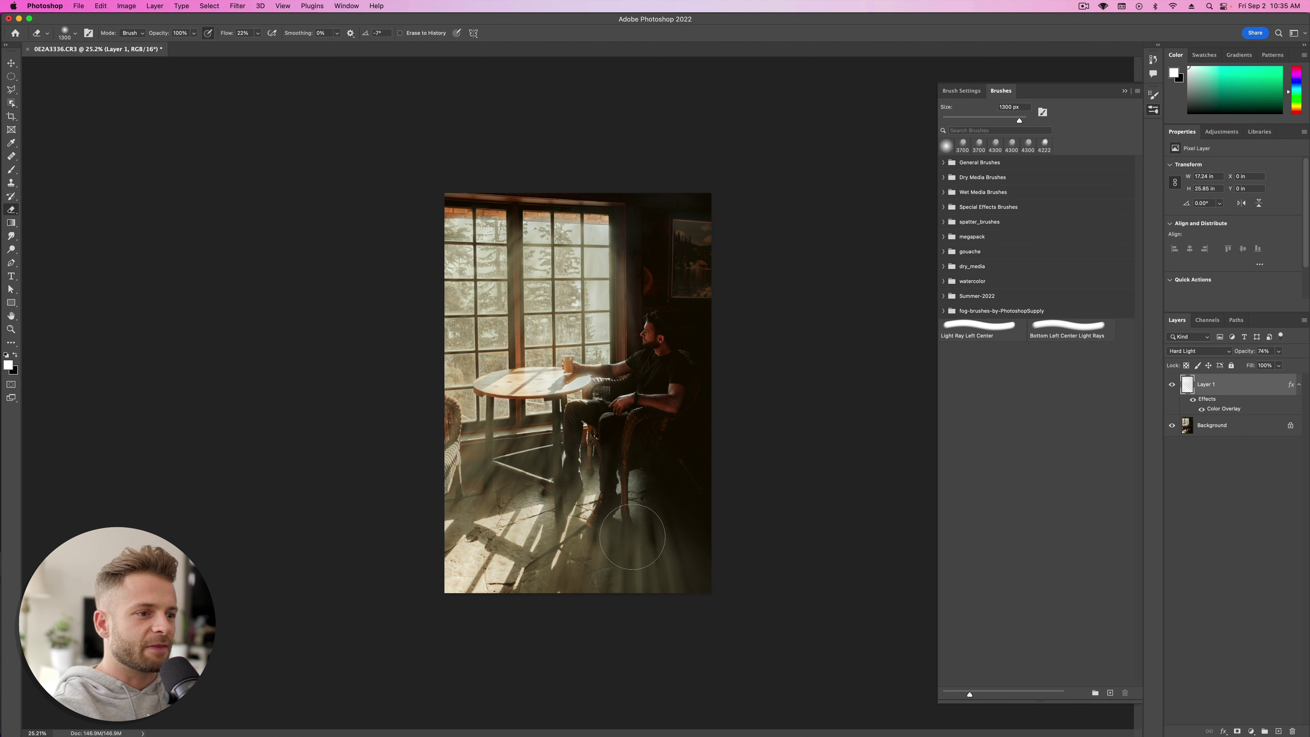
key("bracketright")
key("bracketright")
key("bracketright")
key("bracketright")
key("bracketright")
key("bracketright")
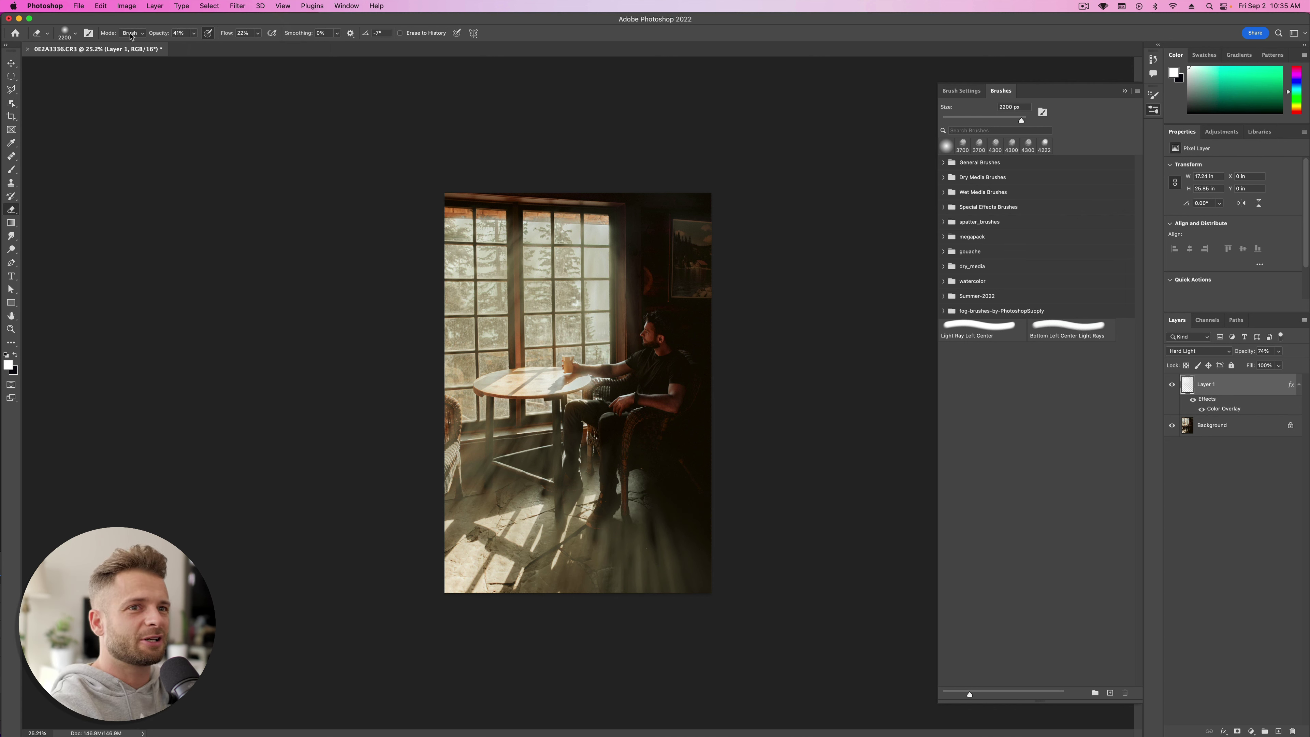
mouse_move(750, 531)
left_mouse_down()
mouse_move(653, 542)
mouse_move(668, 531)
mouse_move(710, 566)
mouse_move(646, 598)
mouse_move(694, 558)
mouse_move(682, 519)
left_mouse_up()
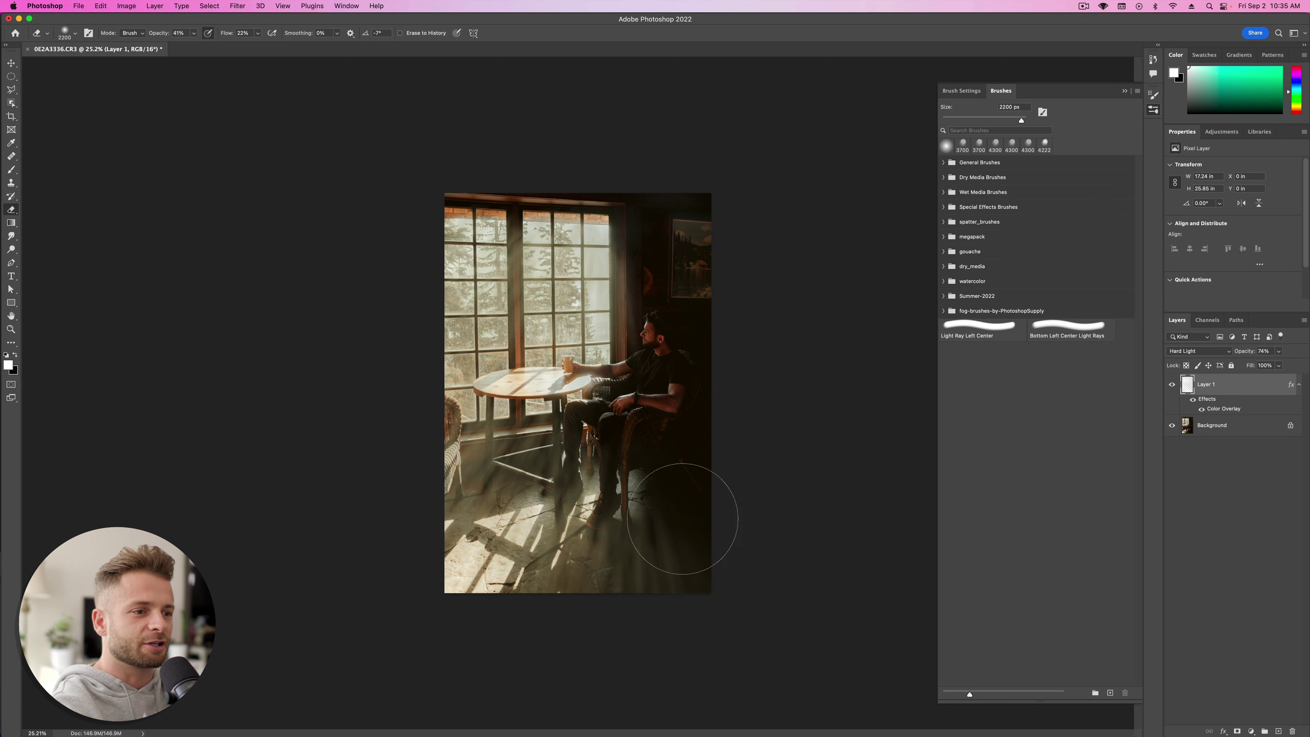
key("super+z")
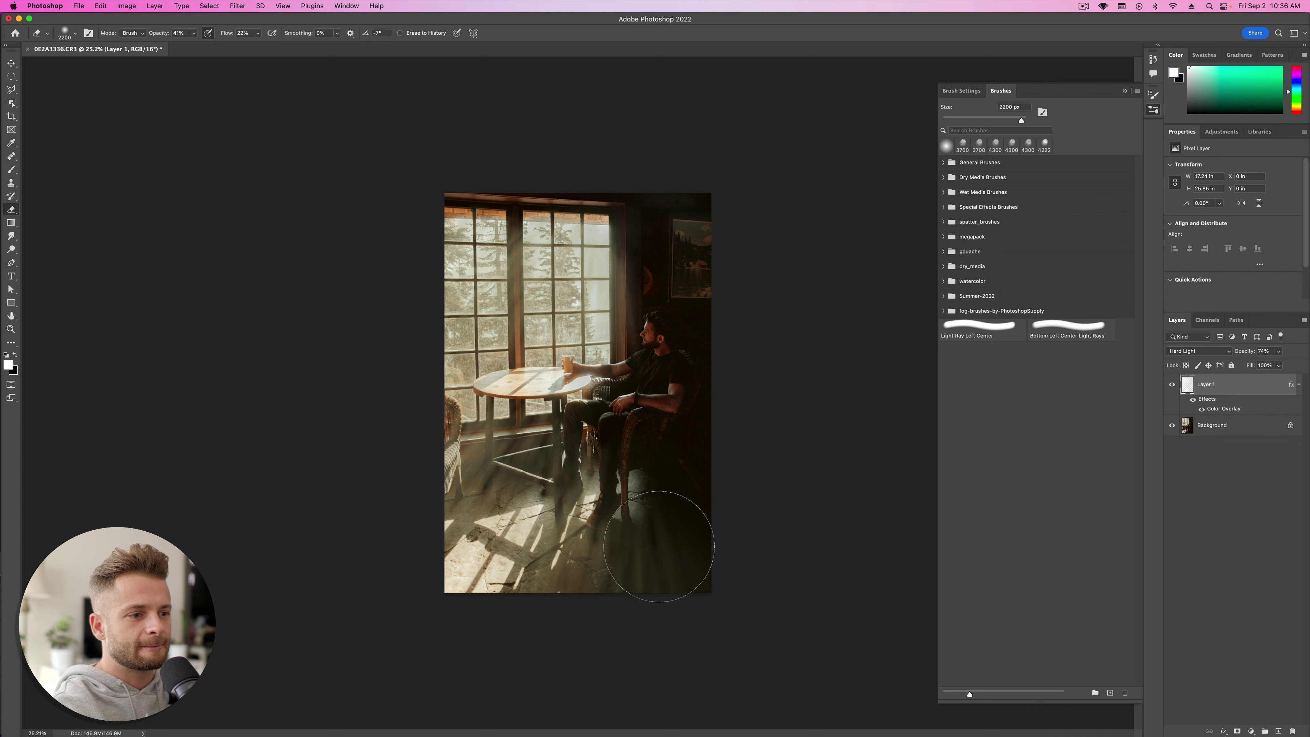
left_click_drag(672, 548, 659, 505)
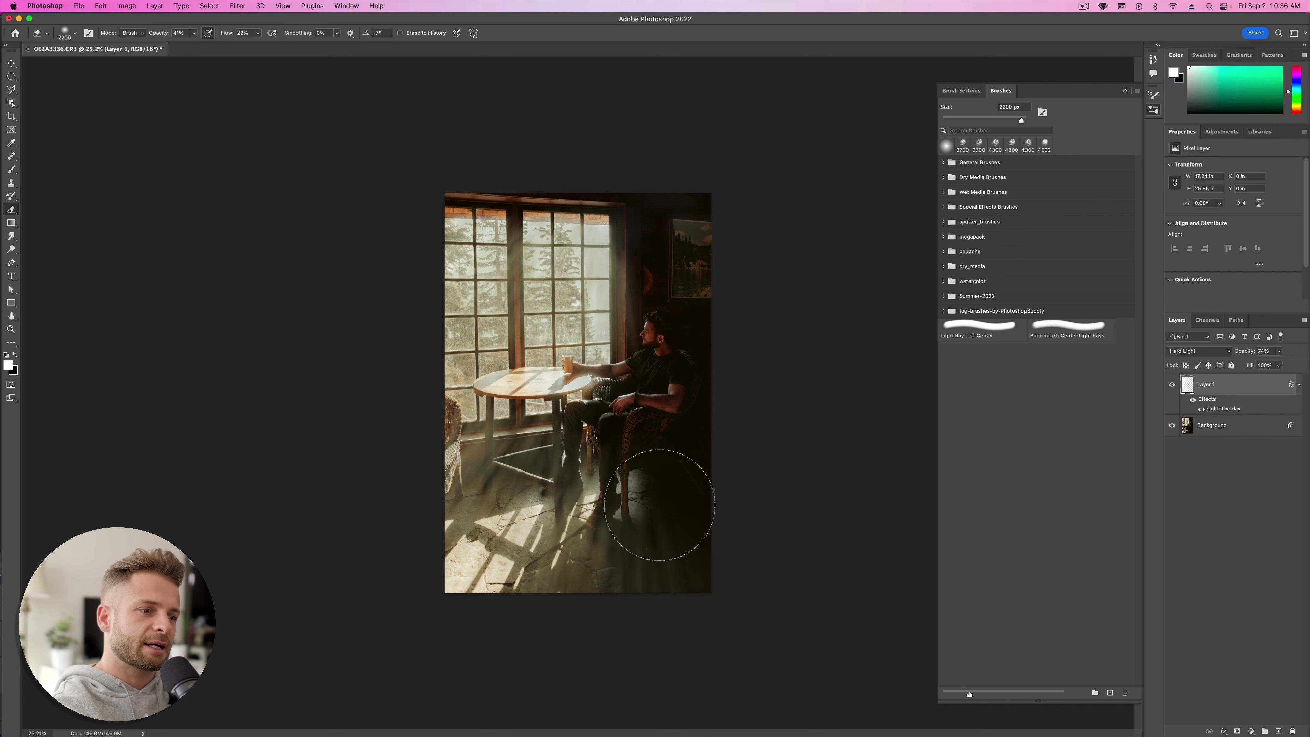
Step: Shrink the Eraser tip and erase the rays along the upper part of the dark post between the two window halves
key("bracketleft")
key("bracketleft")
key("bracketleft")
key("bracketleft")
key("bracketleft")
key("bracketleft")
key("bracketleft")
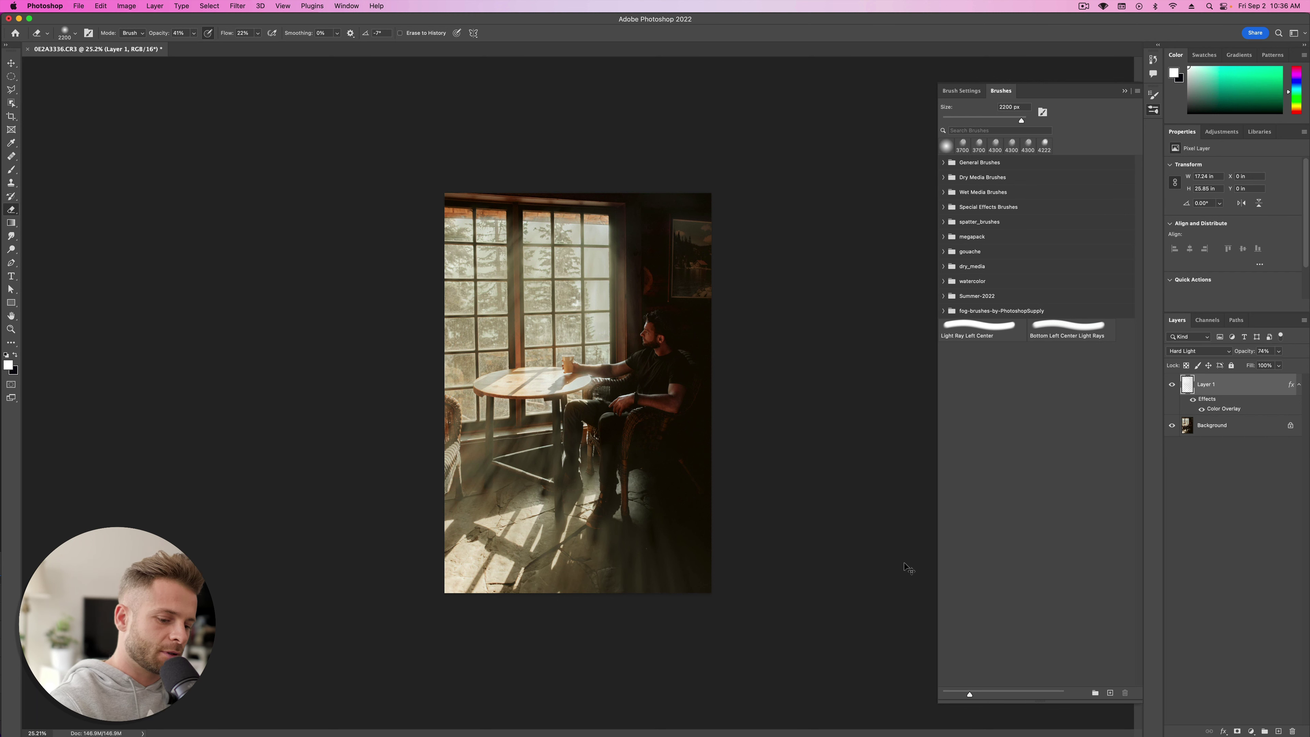
key("bracketleft")
key("bracketleft")
key("bracketleft")
key("bracketleft")
key("bracketleft")
key("bracketleft")
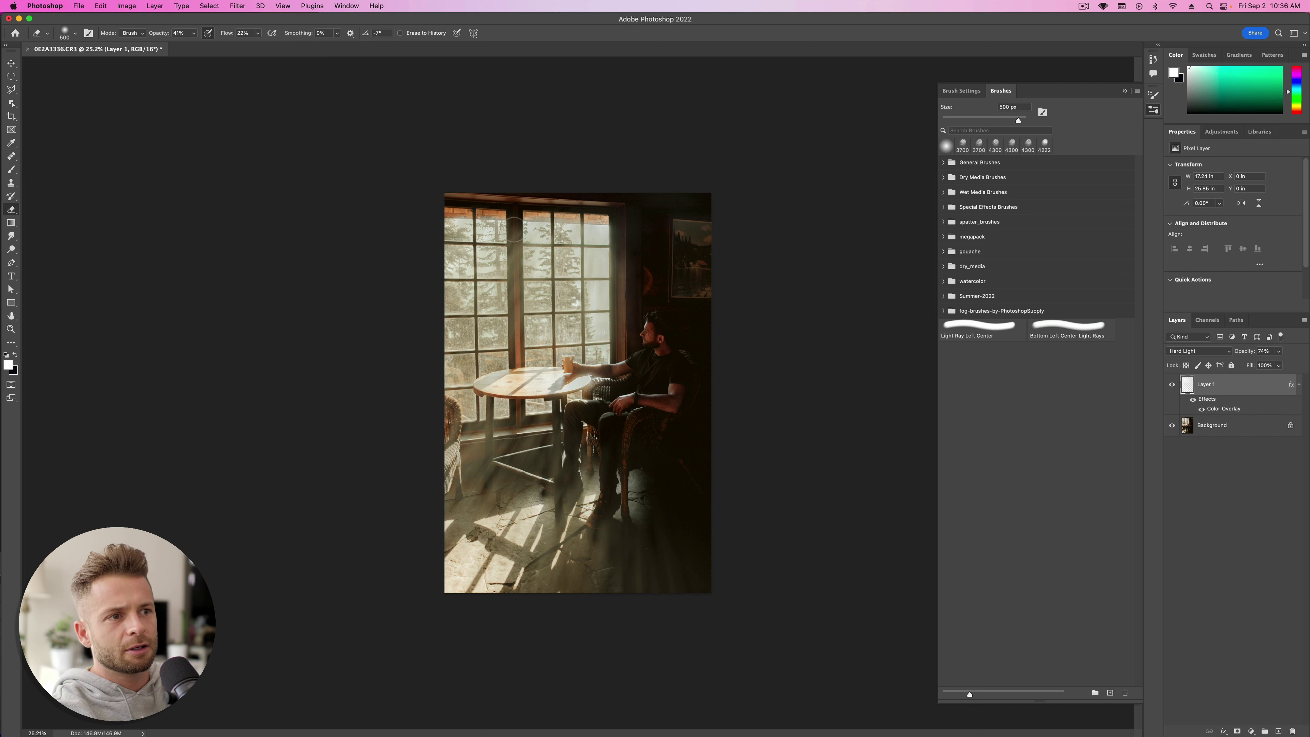
left_click_drag(514, 227, 514, 260)
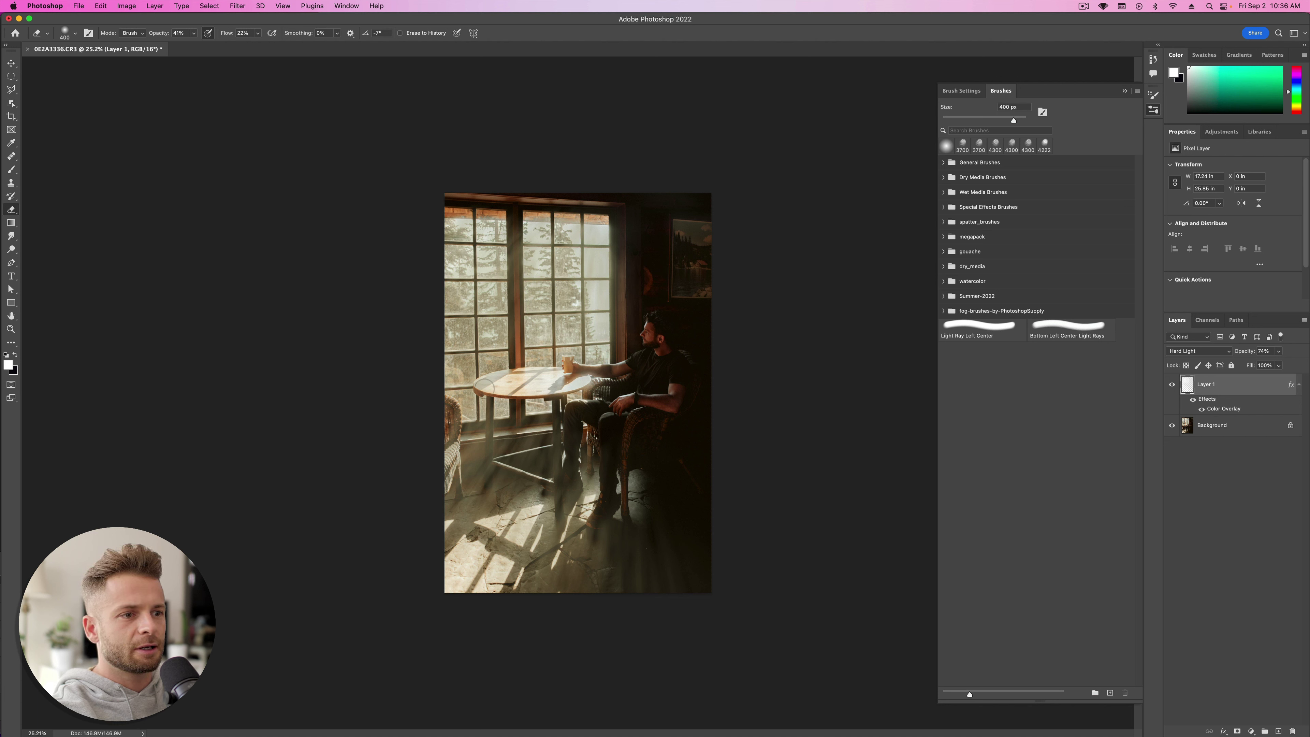
Step: Enlarge the Eraser tip to 1400 px for broad softening of the rays on Layer 1
key("bracketright")
key("bracketright")
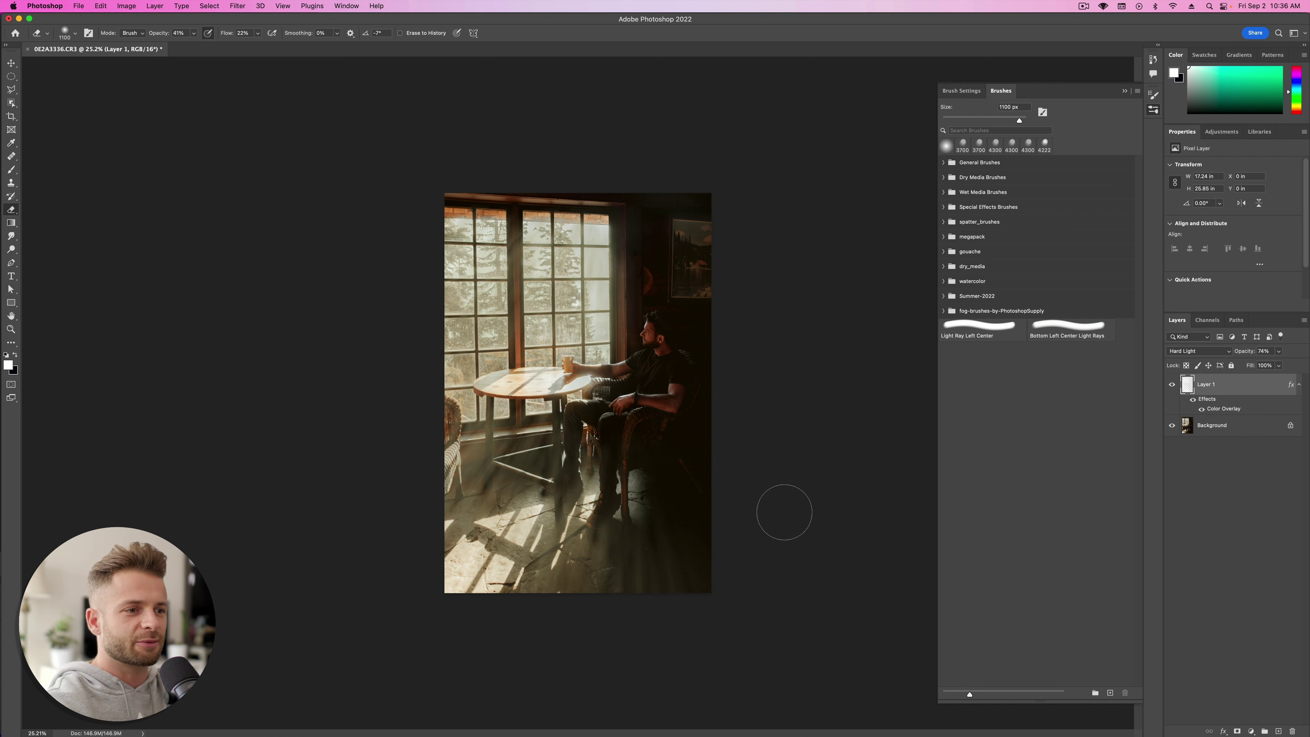
key("bracketright")
key("bracketright")
key("bracketright")
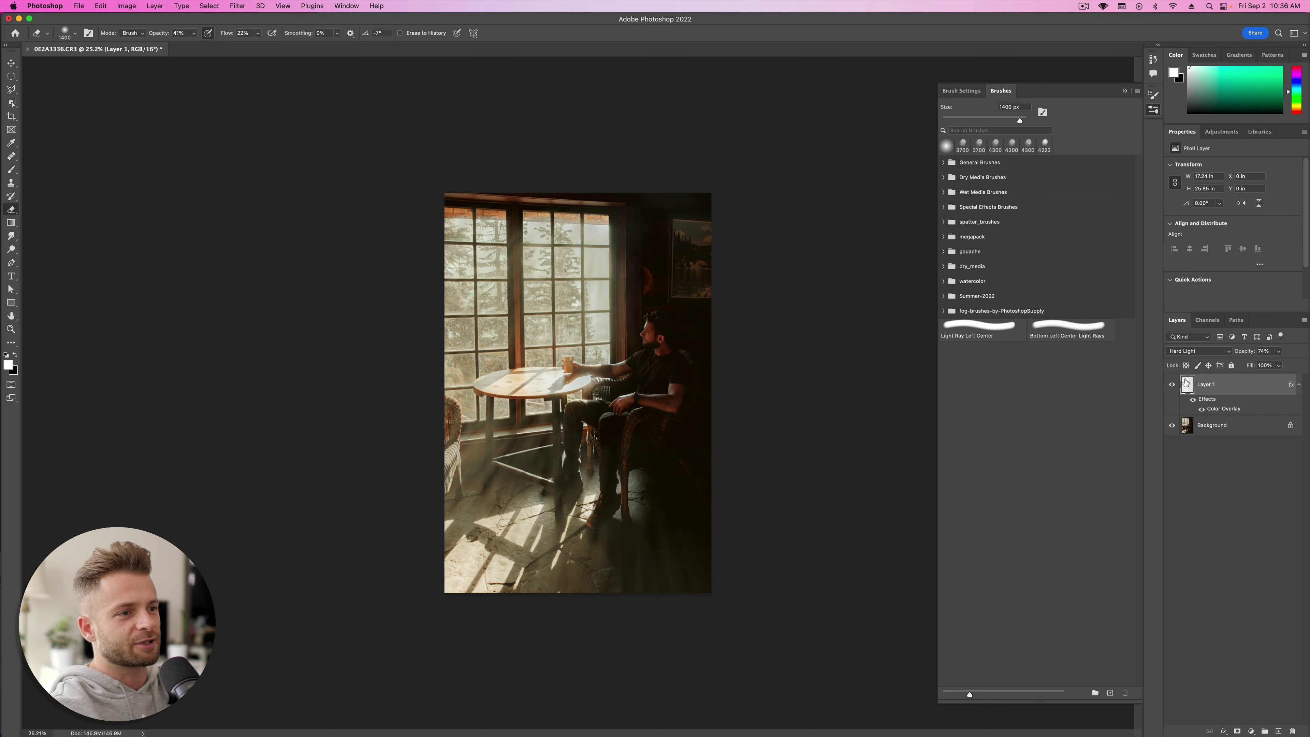
Step: Hide and show Layer 1 repeatedly to compare the photo with and without the light rays
left_click(1173, 384)
left_click(1173, 385)
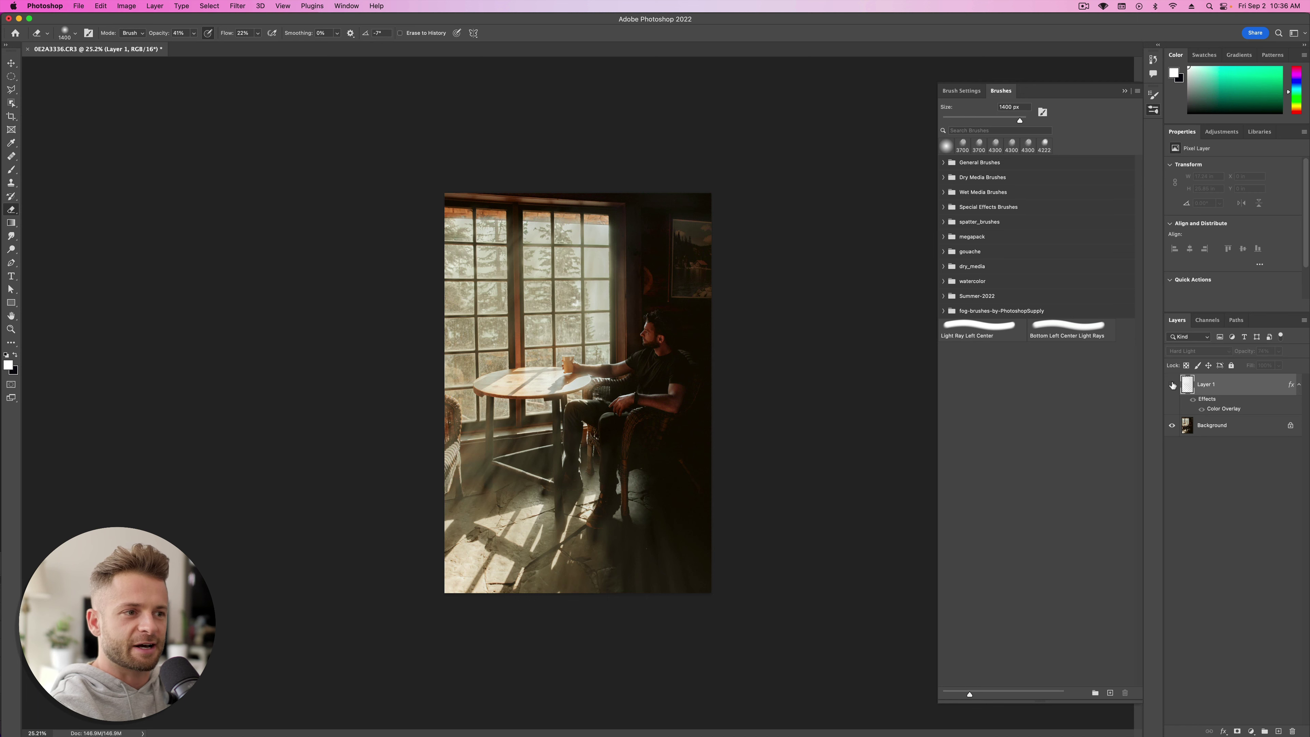
left_click(1173, 384)
left_click(1173, 385)
left_click(1173, 384)
left_click(1173, 385)
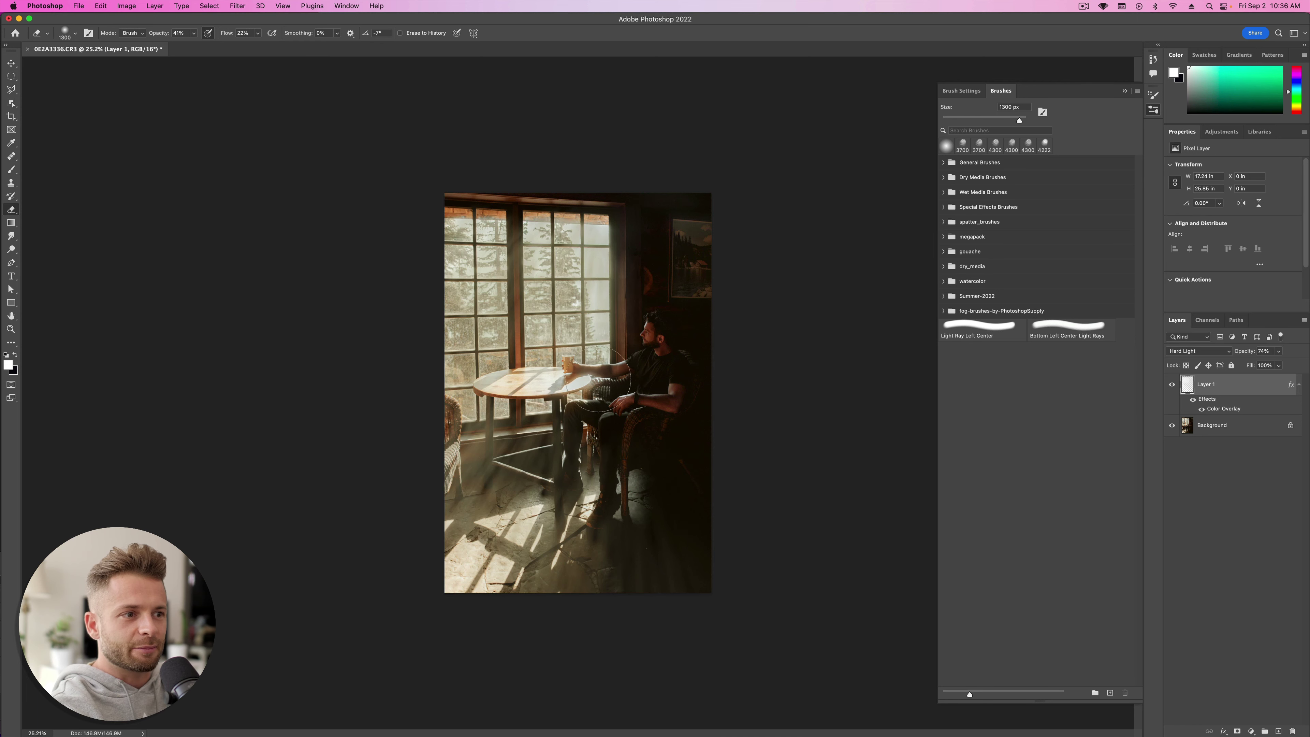
Step: Reduce the Eraser tip to 800 px for finer touch-ups of the rays around the seated man
key("bracketleft")
key("bracketleft")
key("bracketleft")
key("bracketleft")
key("bracketleft")
key("bracketleft")
key("bracketleft")
key("bracketleft")
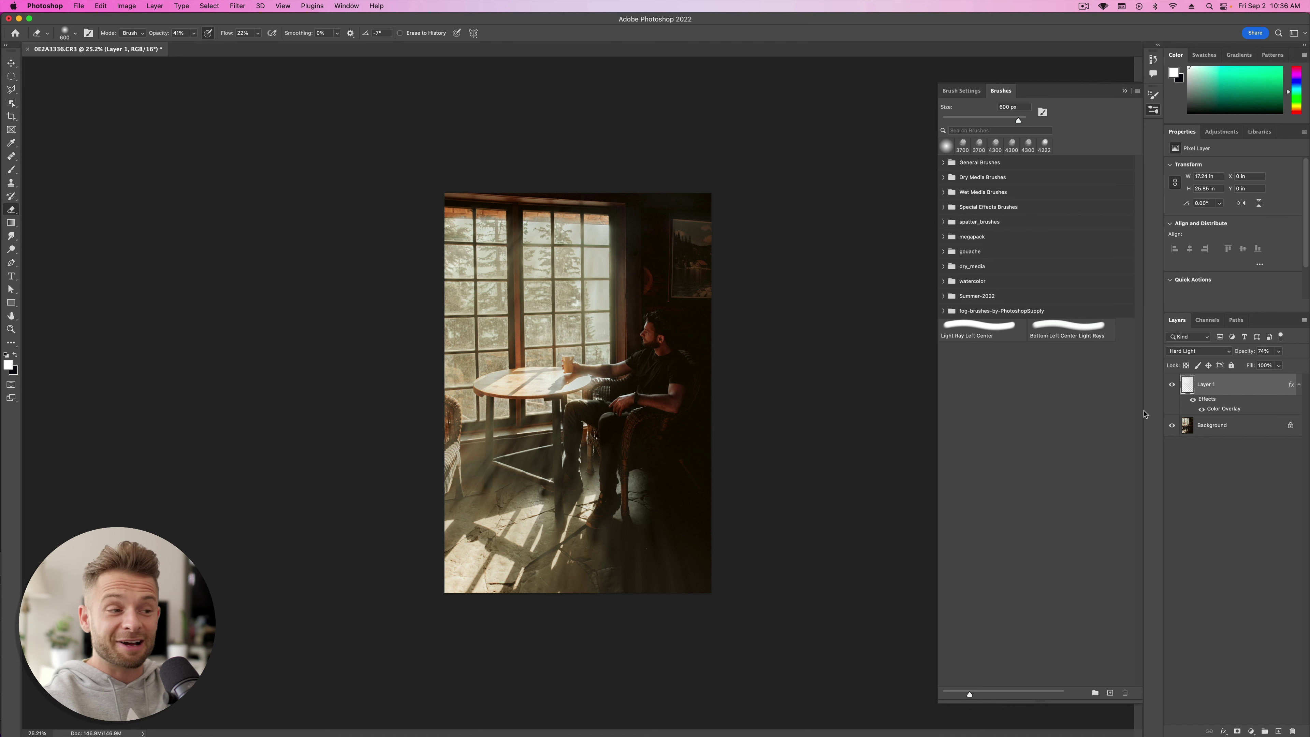
left_click(1281, 731)
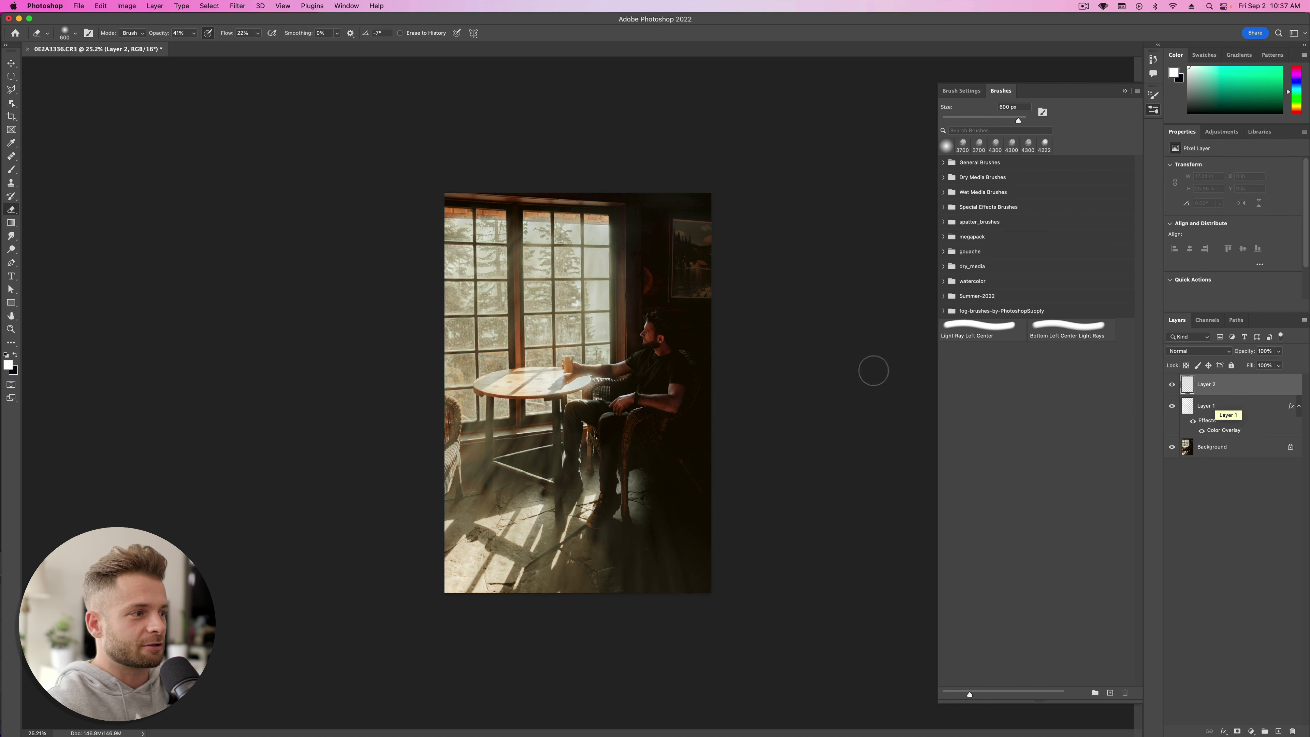
left_click(1069, 328)
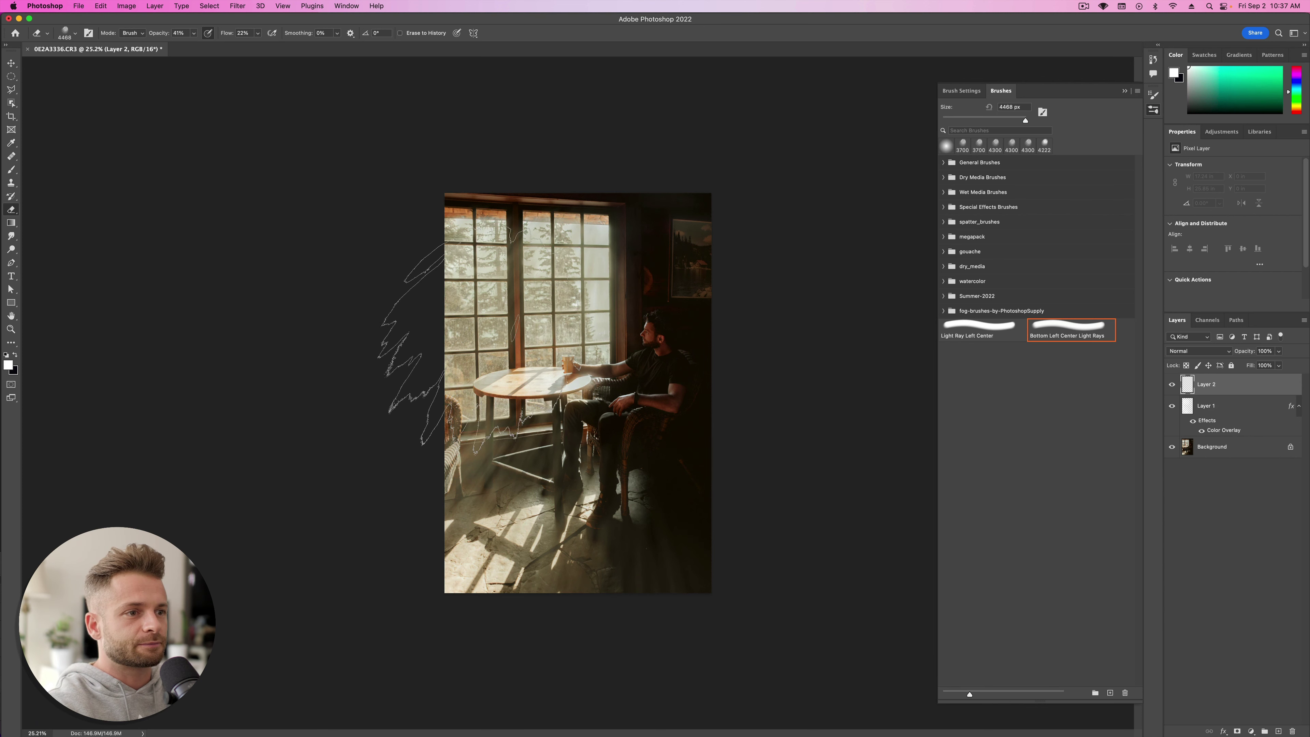
left_click(513, 487)
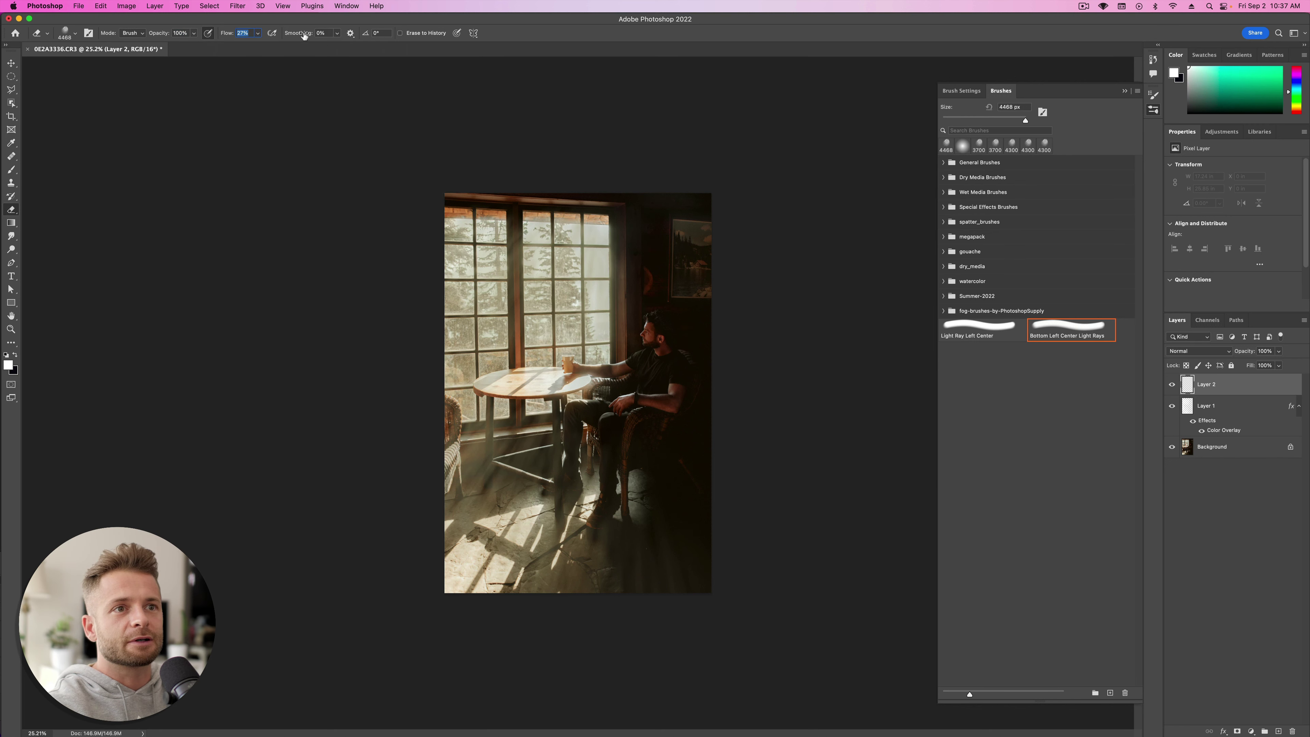
left_click_drag(304, 35, 342, 35)
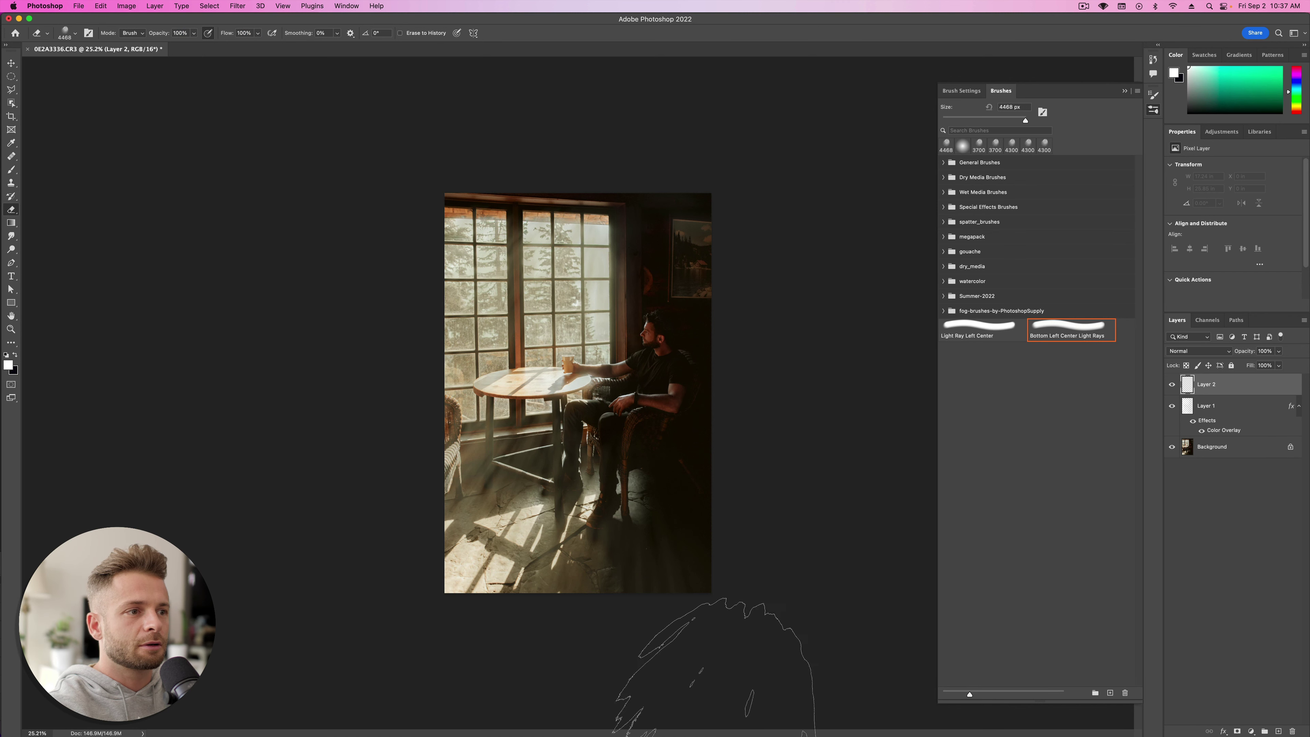
key("Delete")
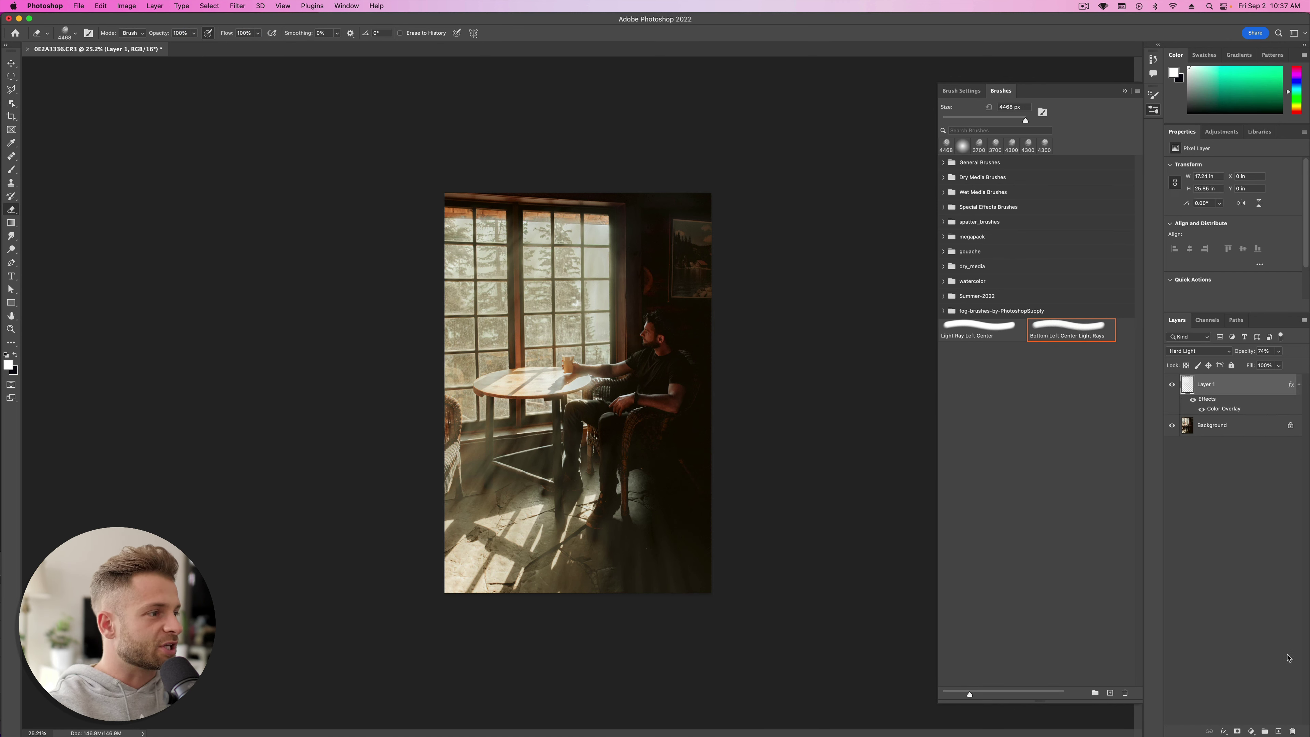
Step: Add a new empty layer above Layer 1 and outline the window area with a four-sided Polygonal Lasso selection
left_click(1278, 731)
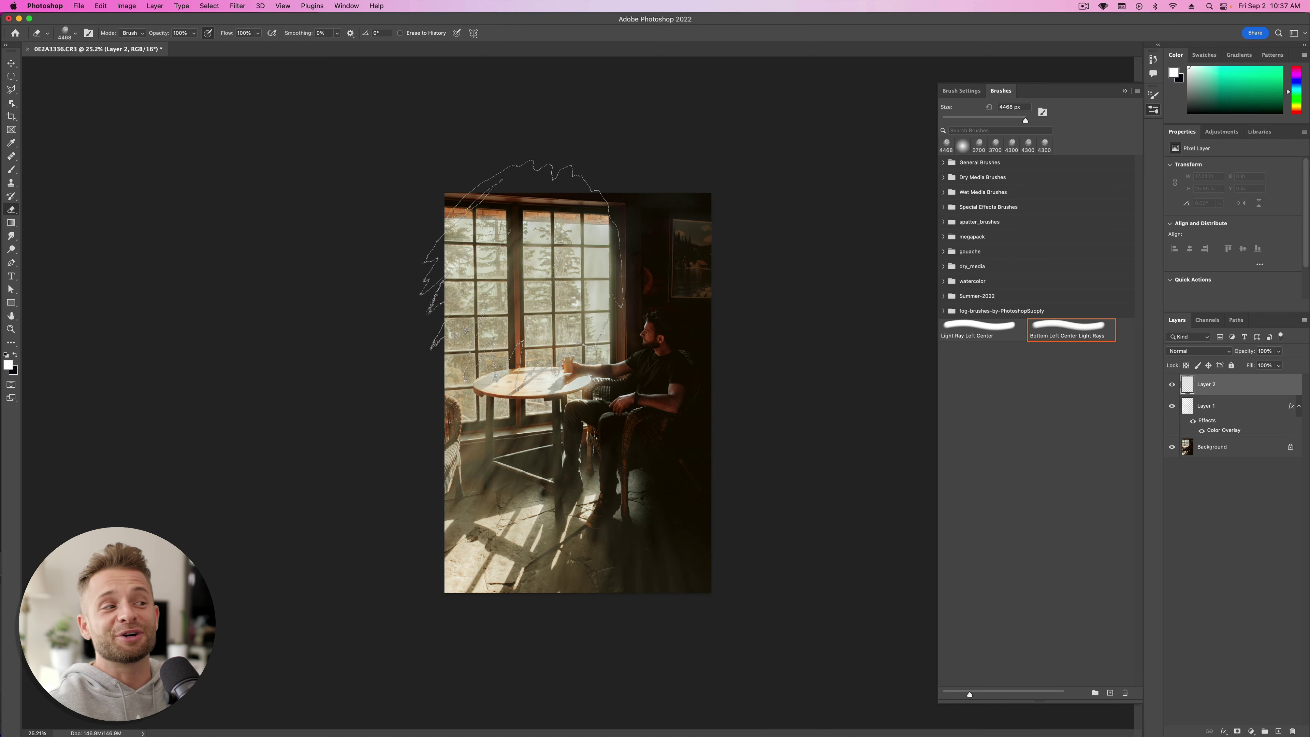
left_click(1126, 91)
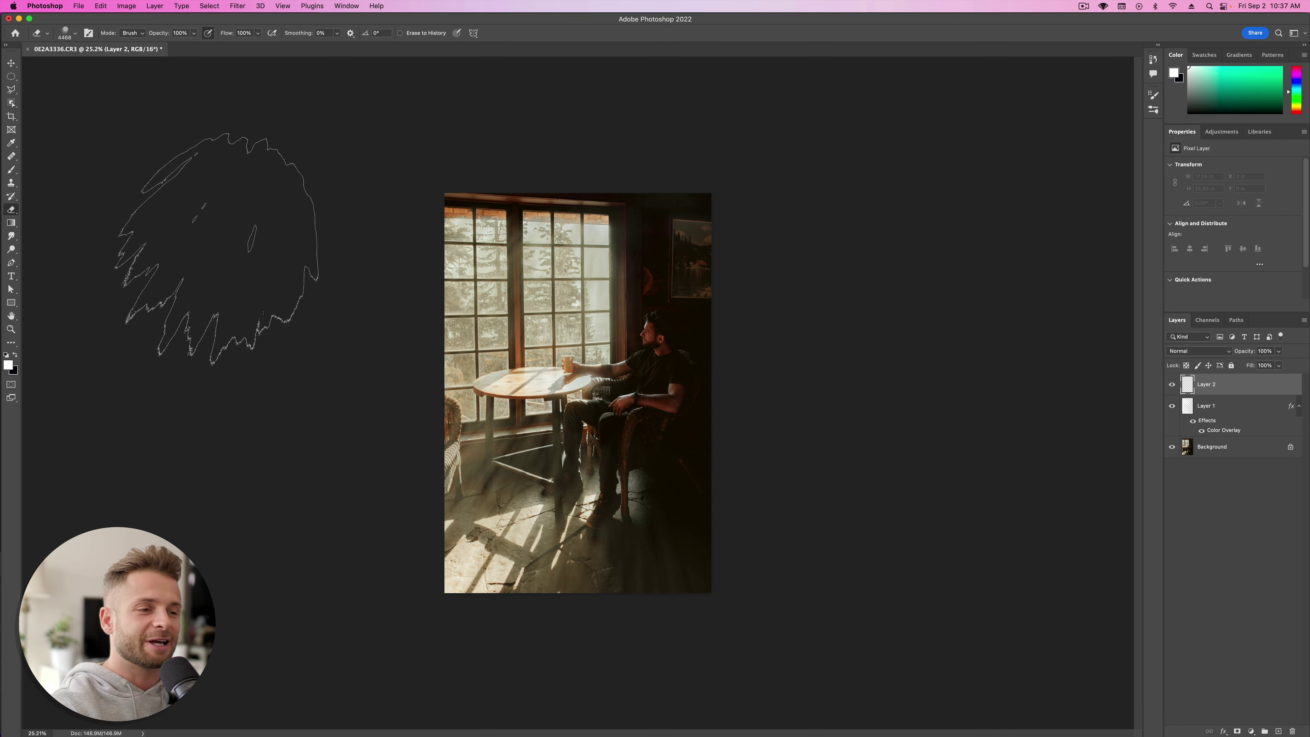
left_click(10, 91)
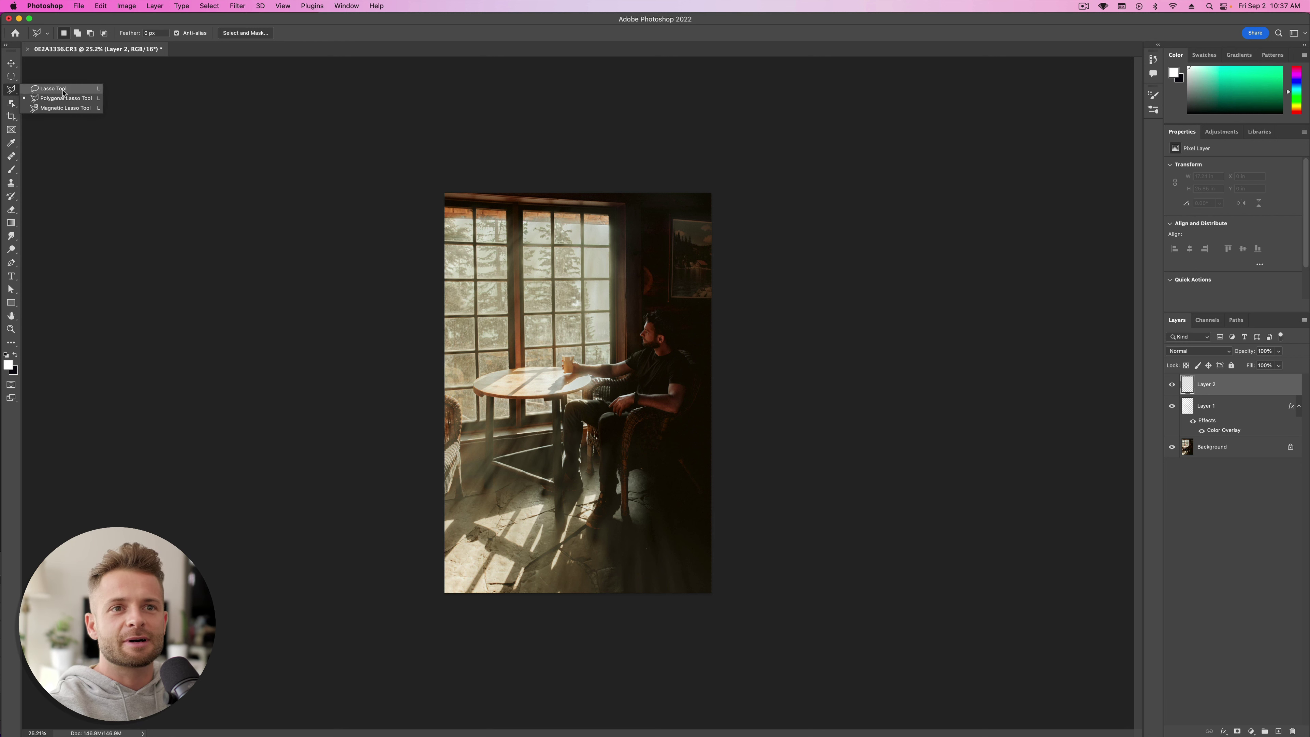
left_click(75, 99)
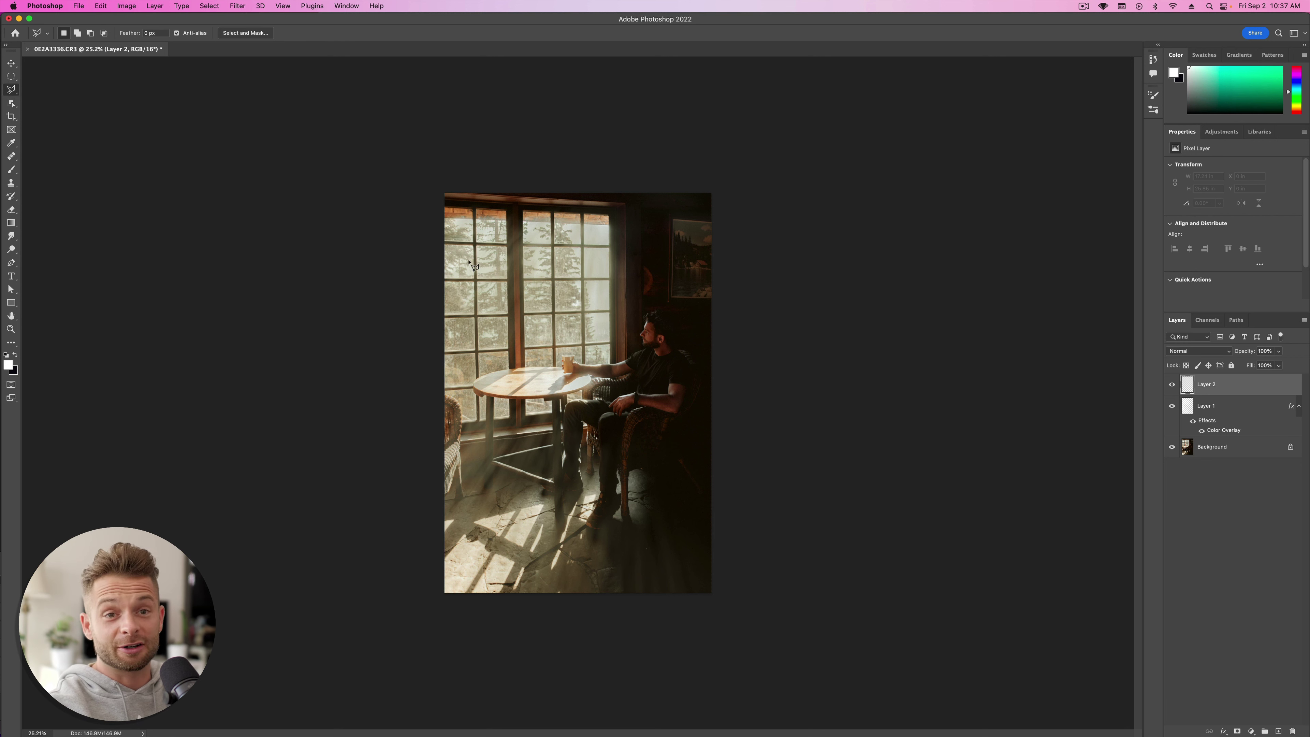
left_click(446, 218)
left_click(610, 224)
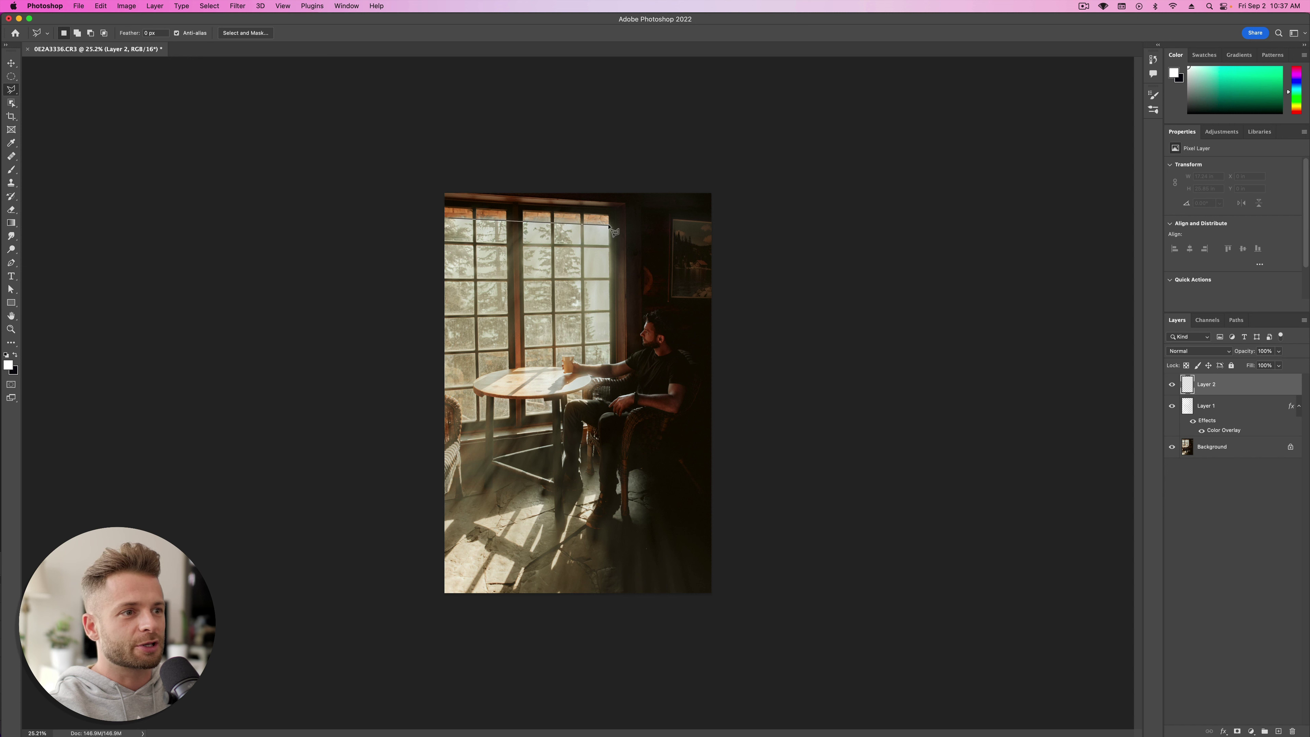
left_click(610, 404)
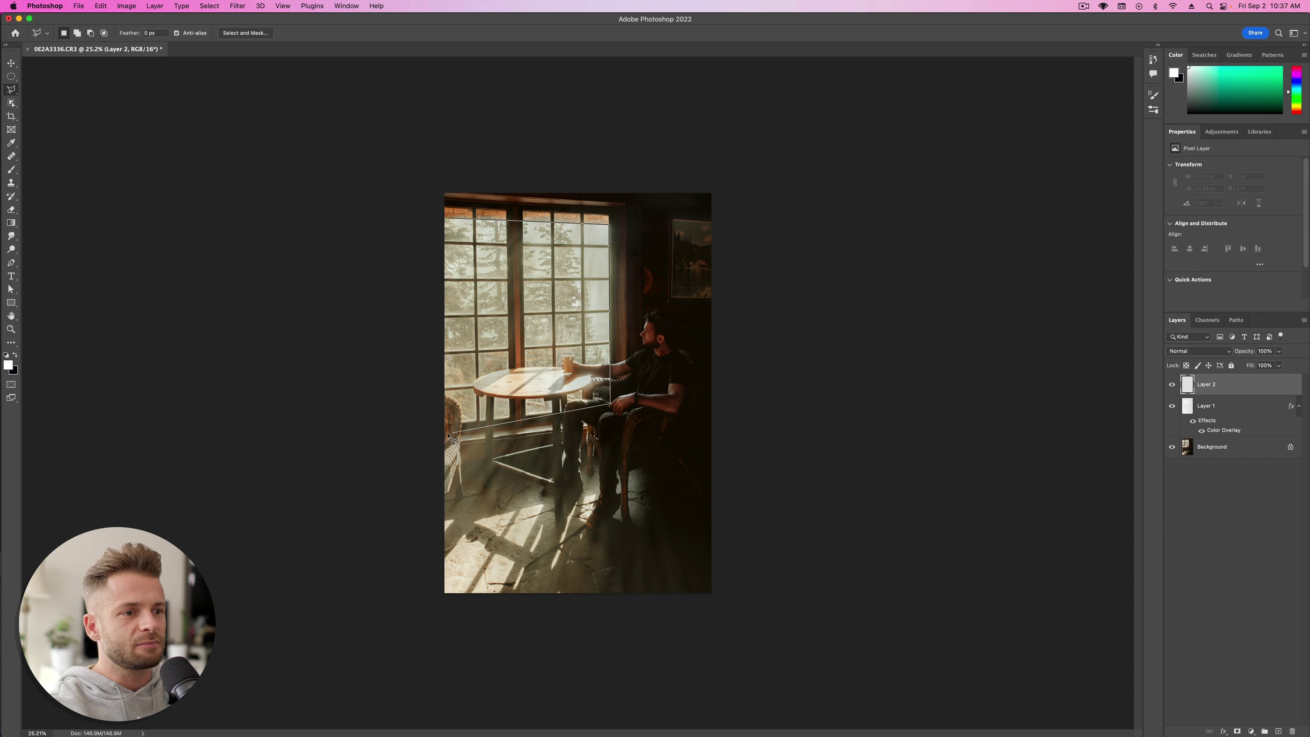
left_click(442, 423)
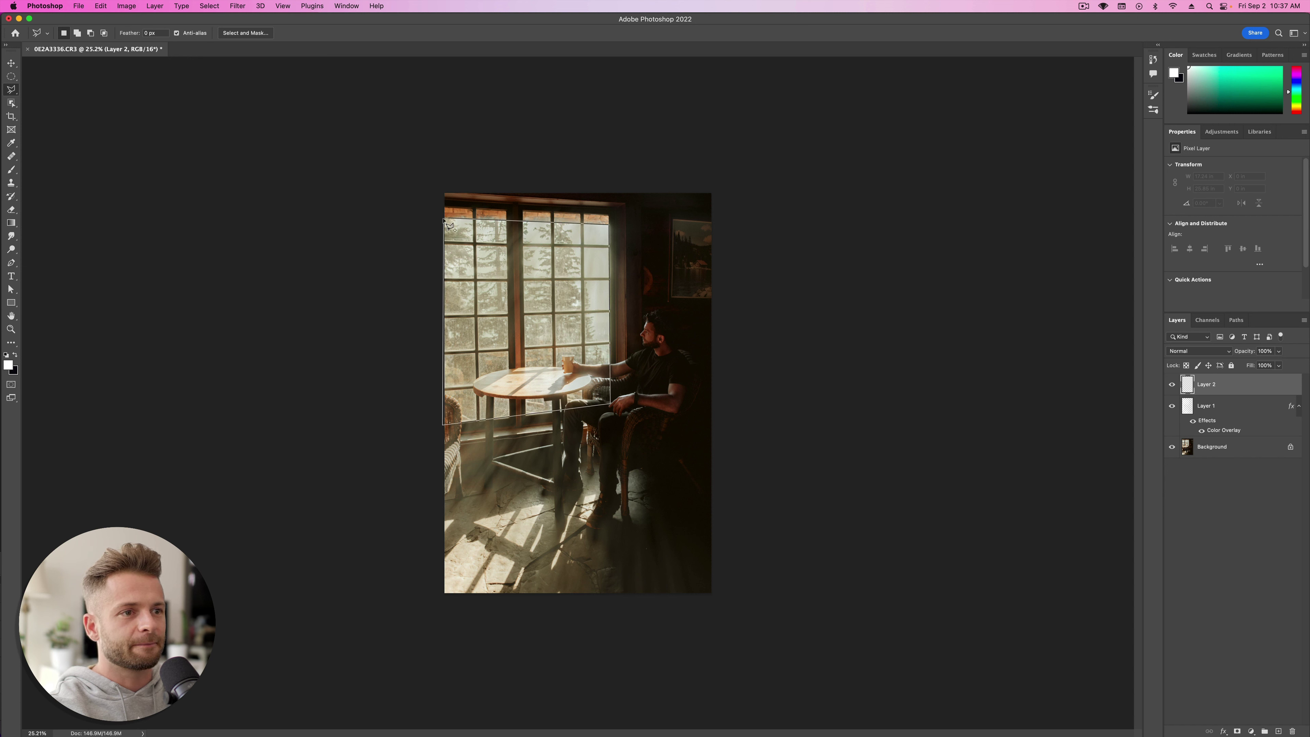
left_click(446, 220)
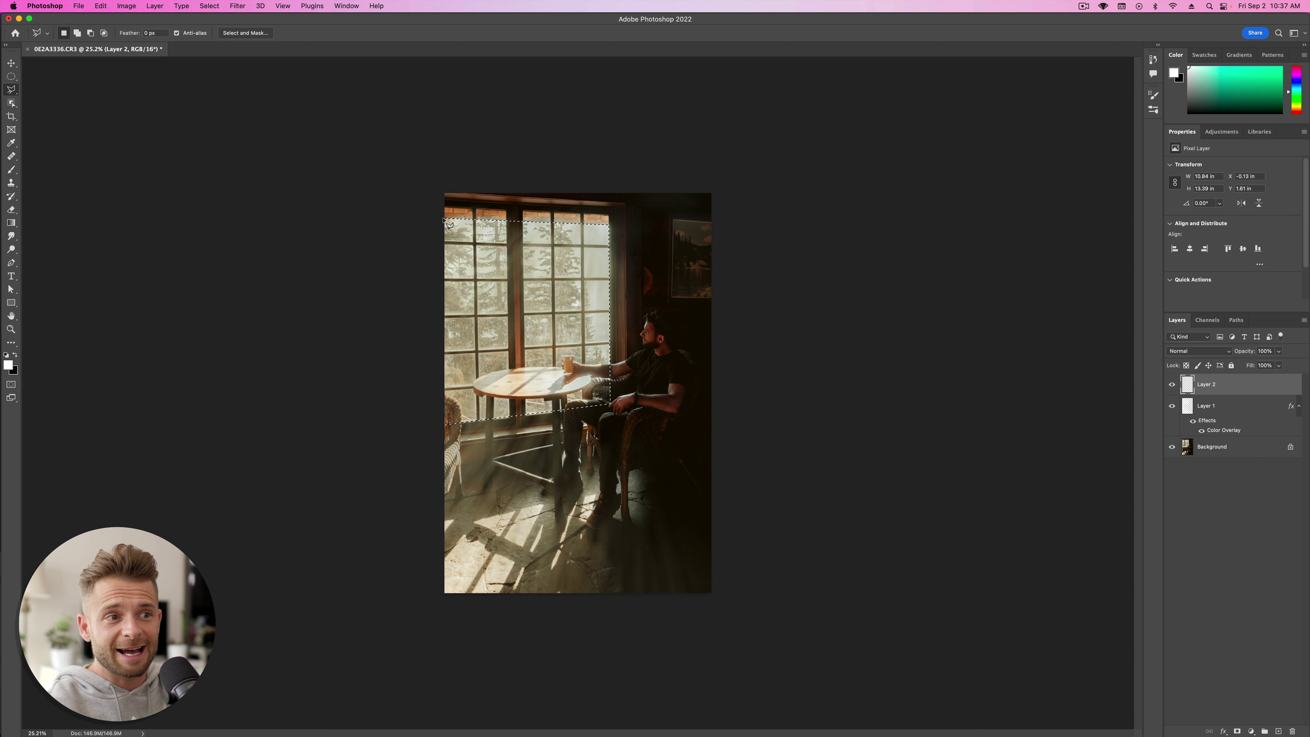
Step: Choose the Soft Round brush from the General Brushes set at 4468 px for painting on Layer 2
key("b")
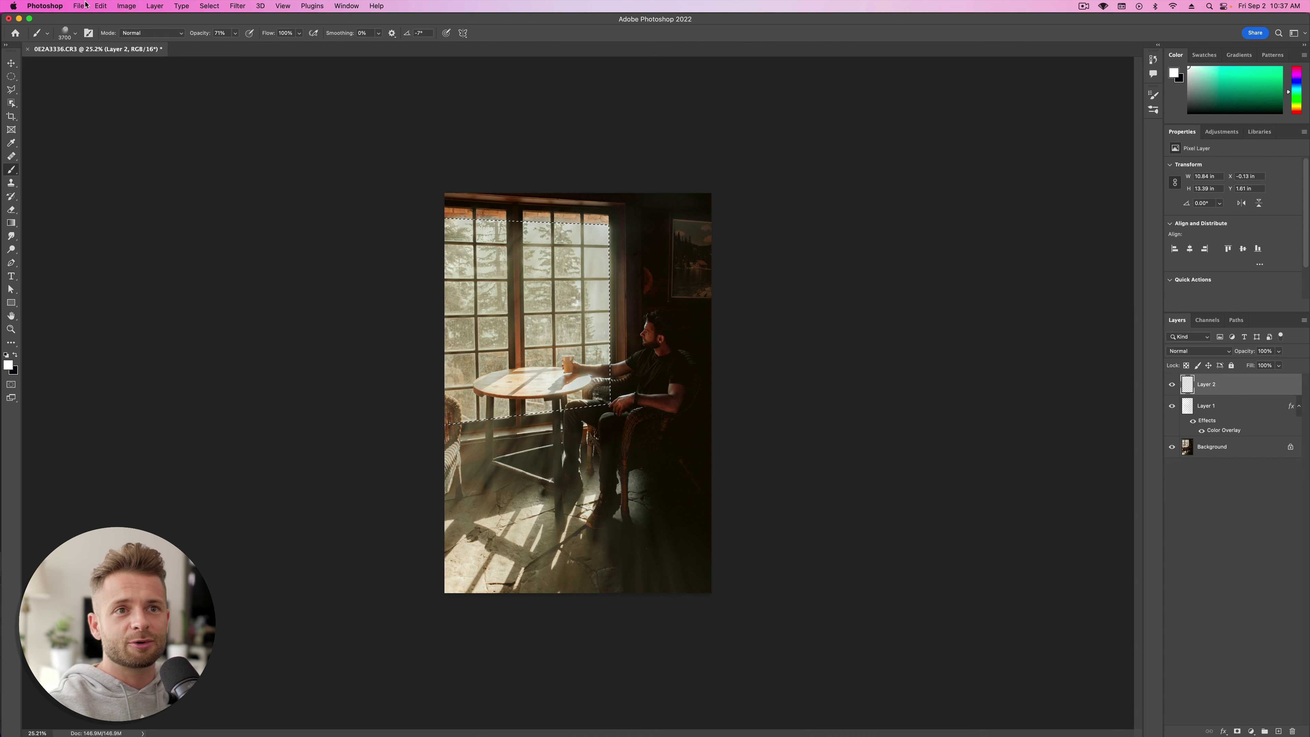
left_click(75, 33)
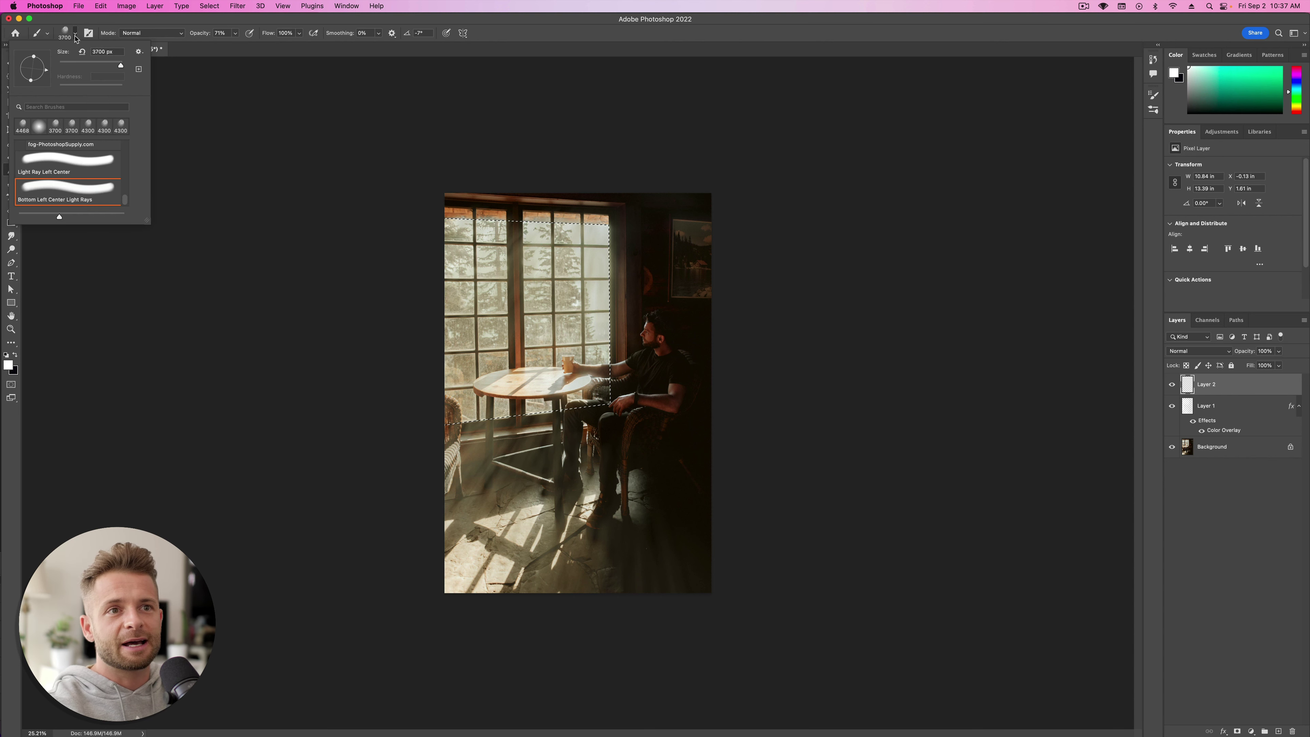
left_click(23, 126)
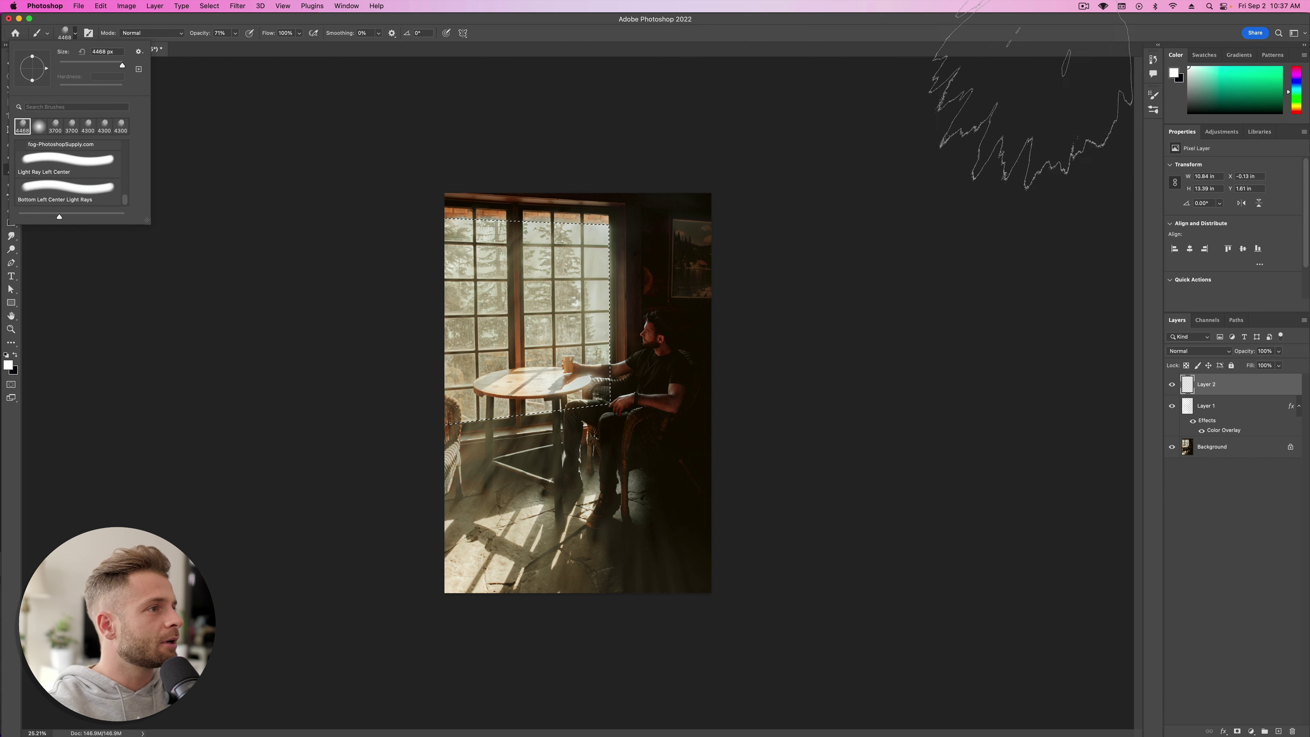
left_click(89, 33)
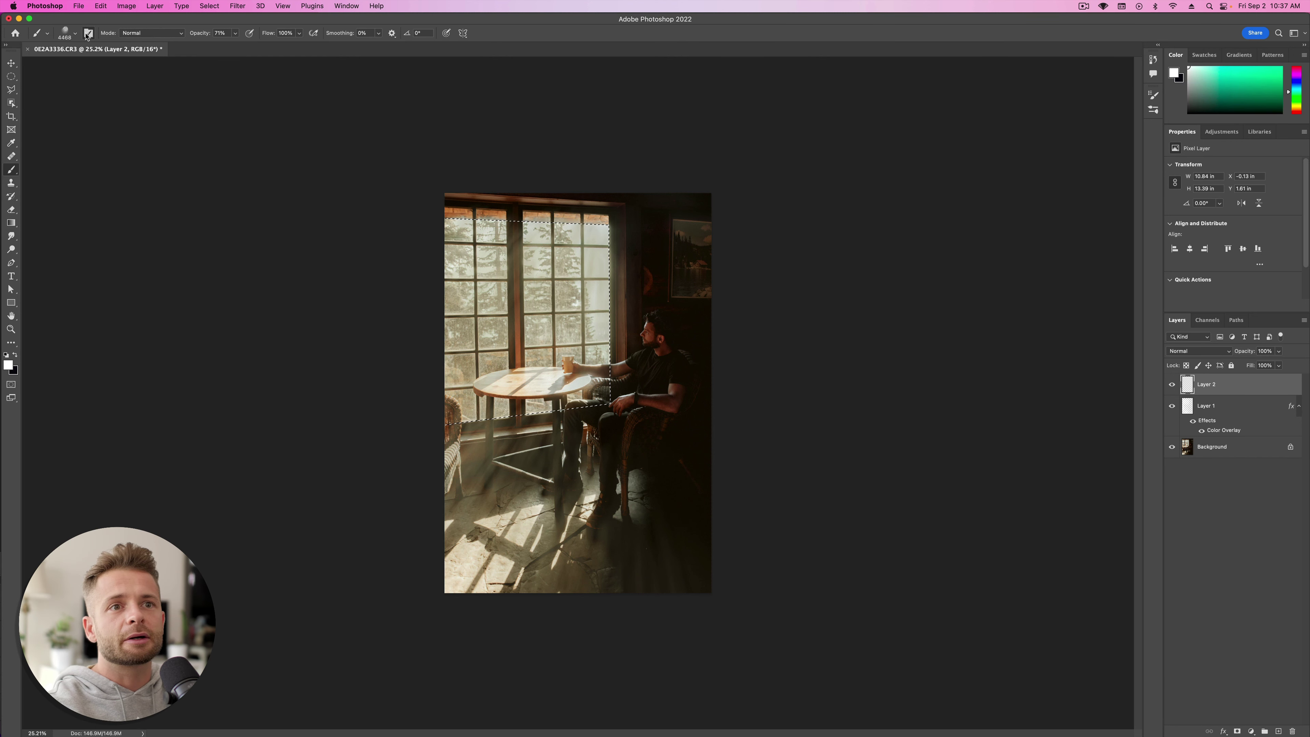
left_click(89, 33)
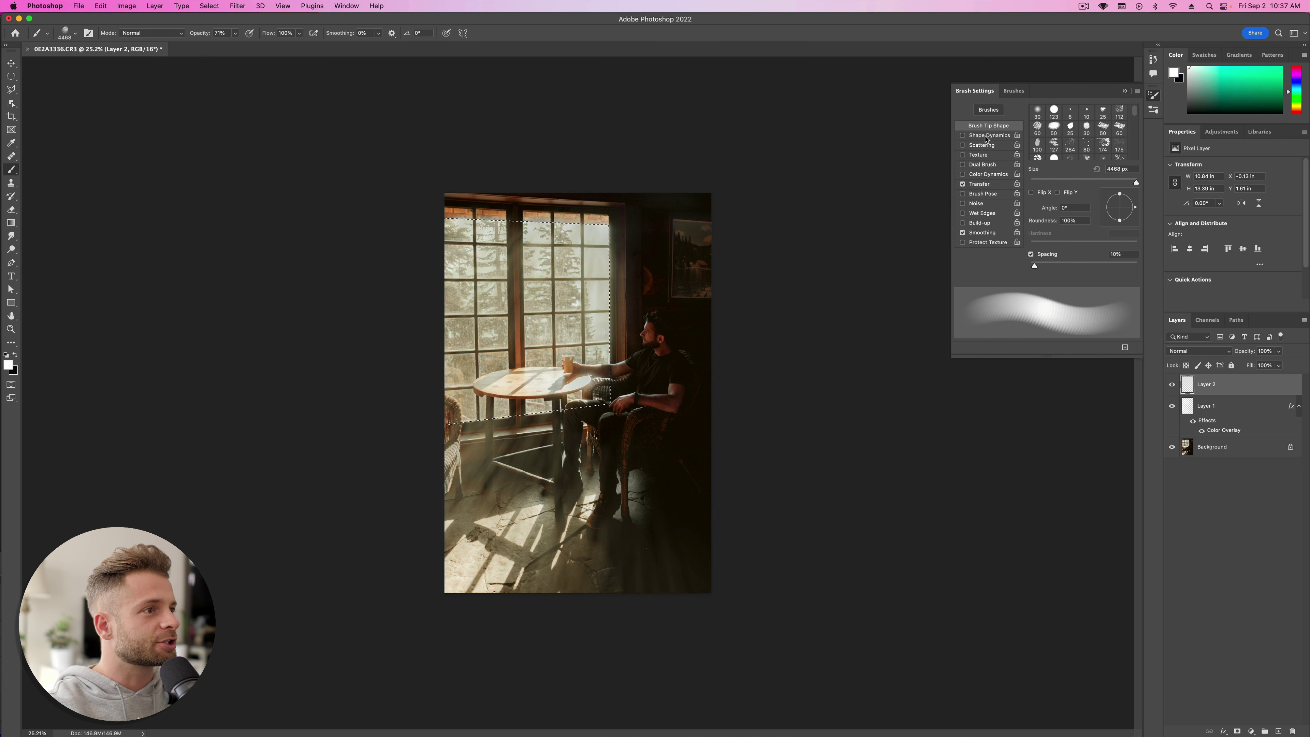
left_click(1014, 91)
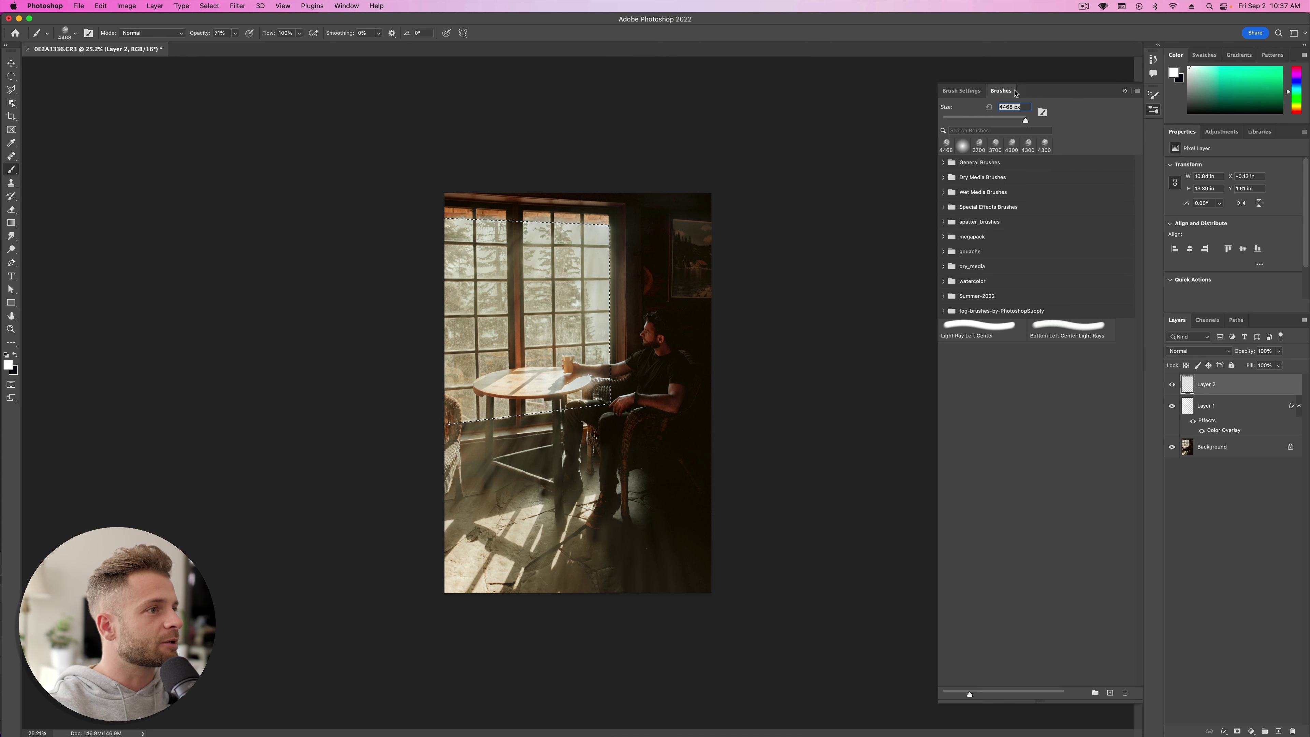
left_click(974, 162)
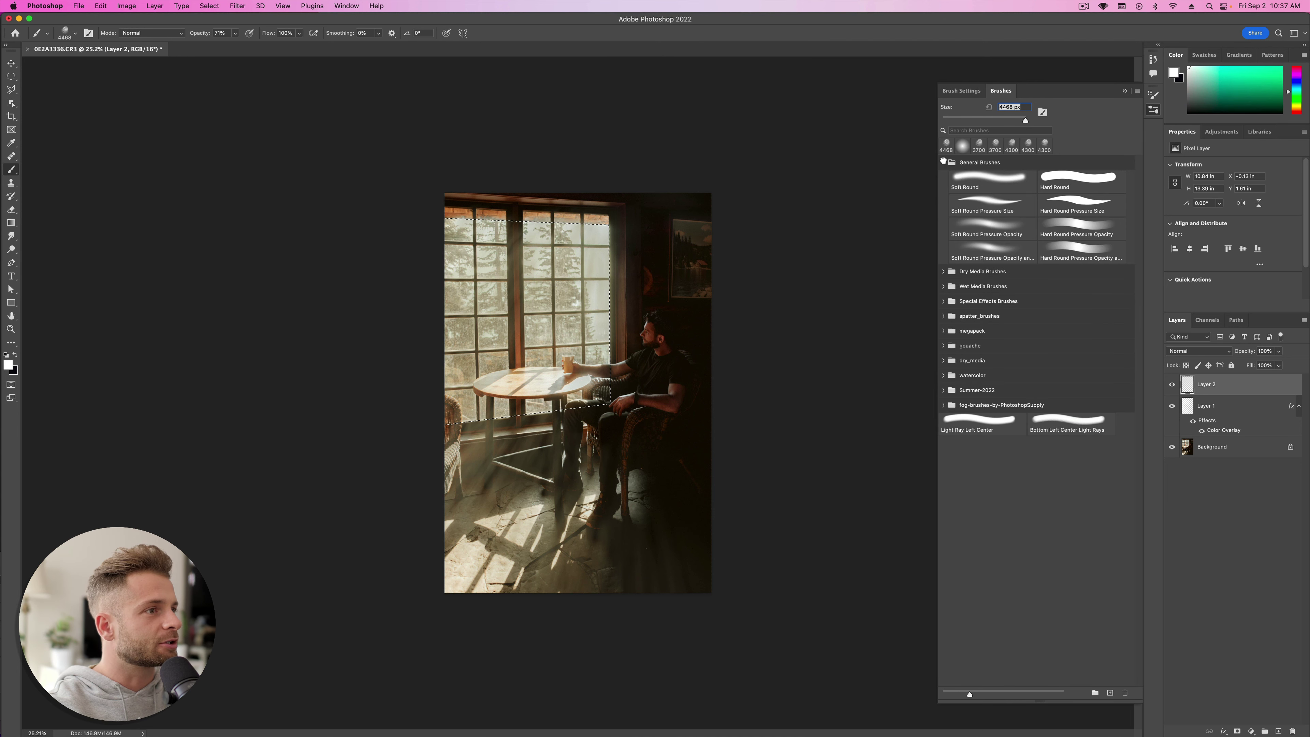
left_click(1015, 184)
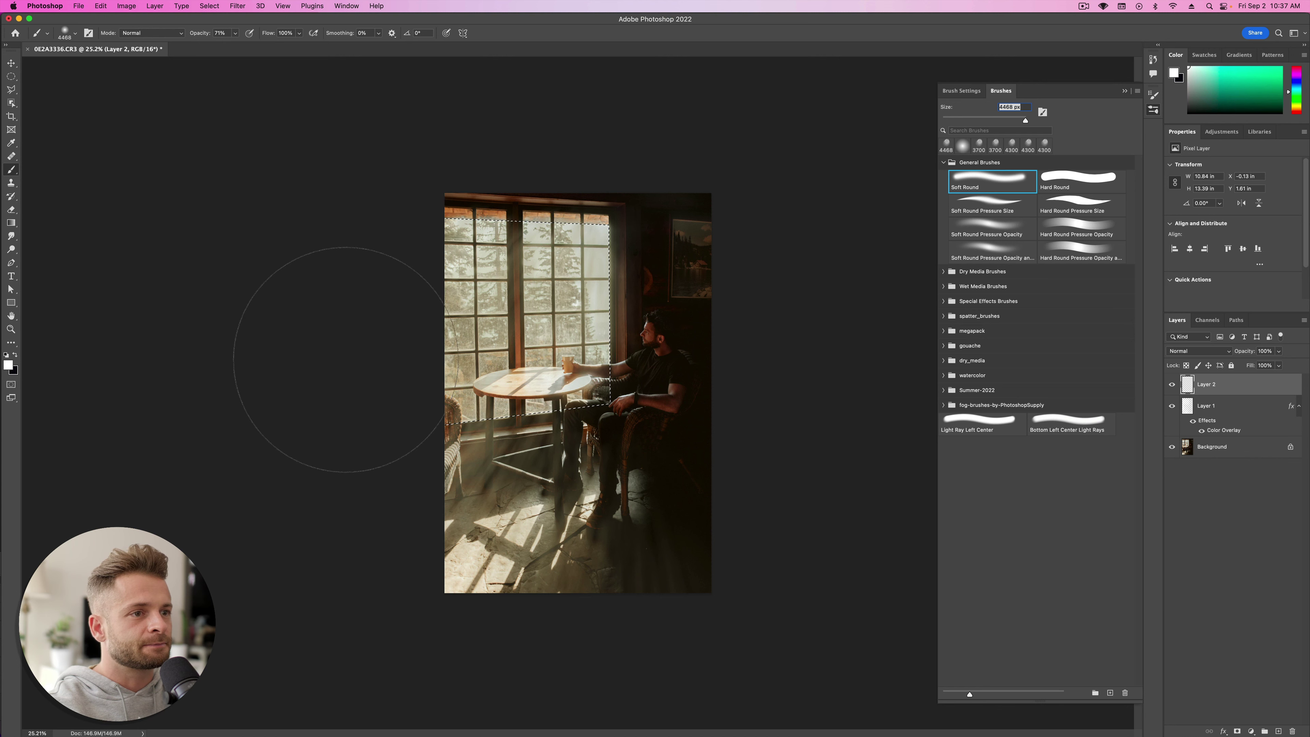
Step: Paint the whole window selection solid white on Layer 2 and remove the selection
mouse_move(345, 360)
left_mouse_down()
mouse_move(592, 299)
mouse_move(445, 301)
mouse_move(561, 296)
mouse_move(583, 363)
mouse_move(605, 347)
mouse_move(604, 288)
mouse_move(1037, 164)
left_mouse_up()
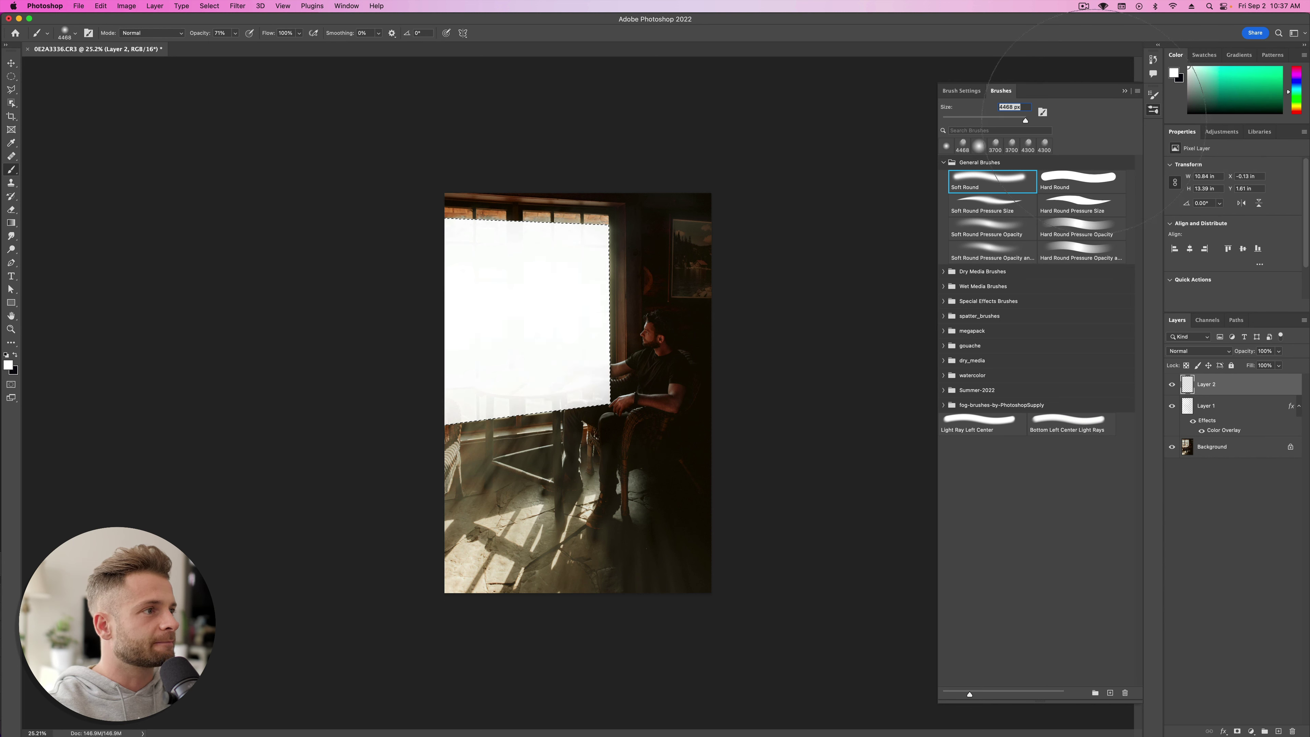
left_click(825, 219)
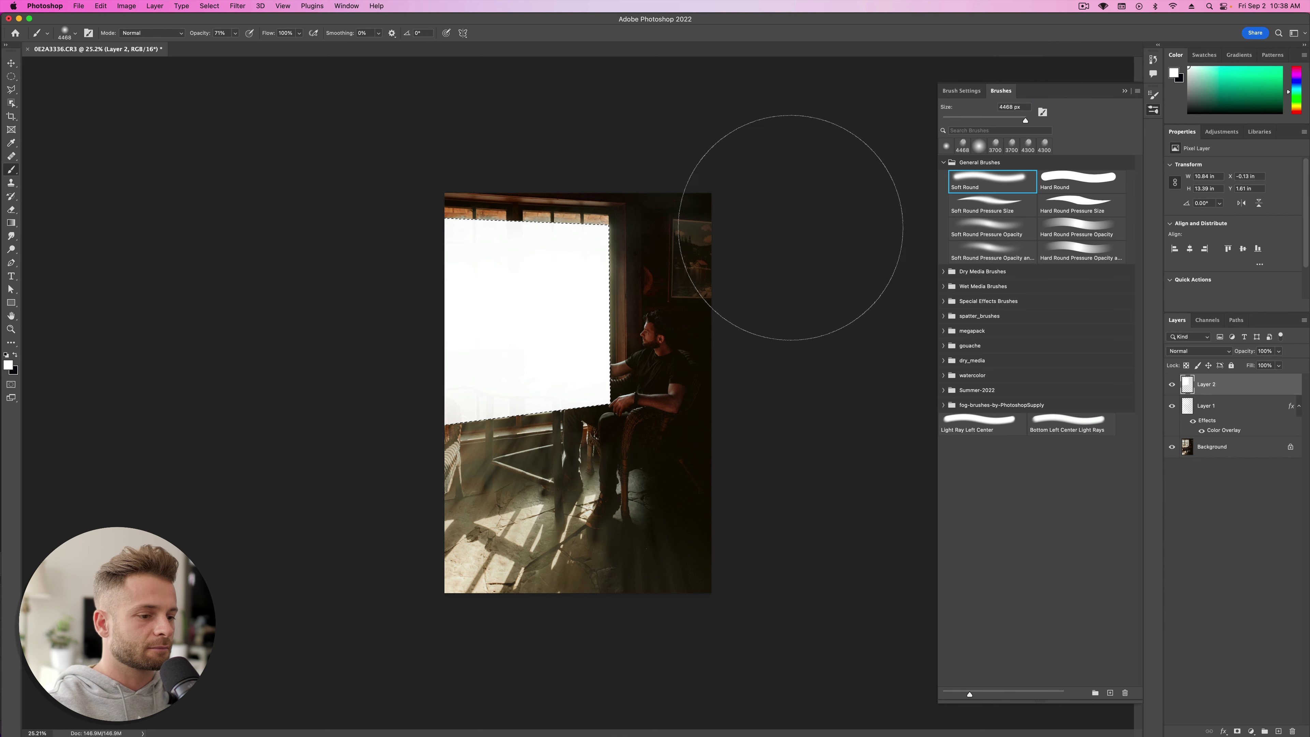
key("v")
left_click(1125, 92)
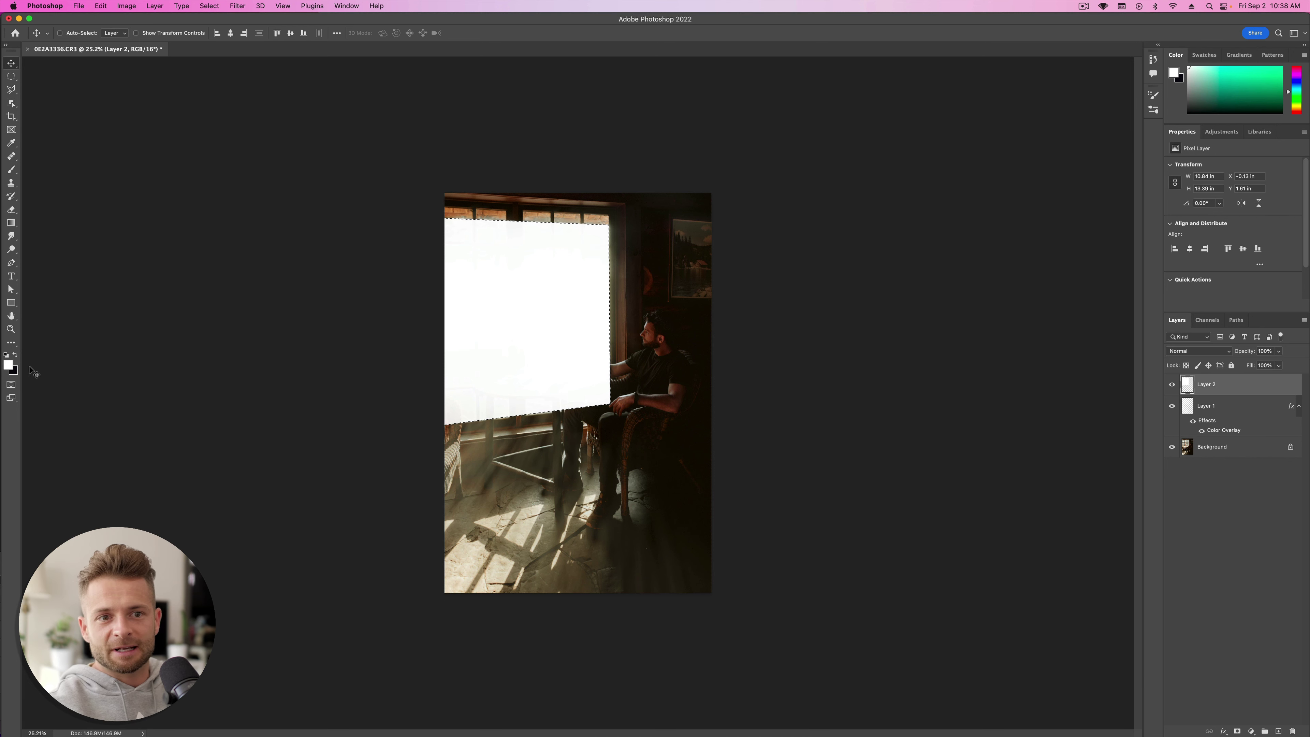
left_click(8, 365)
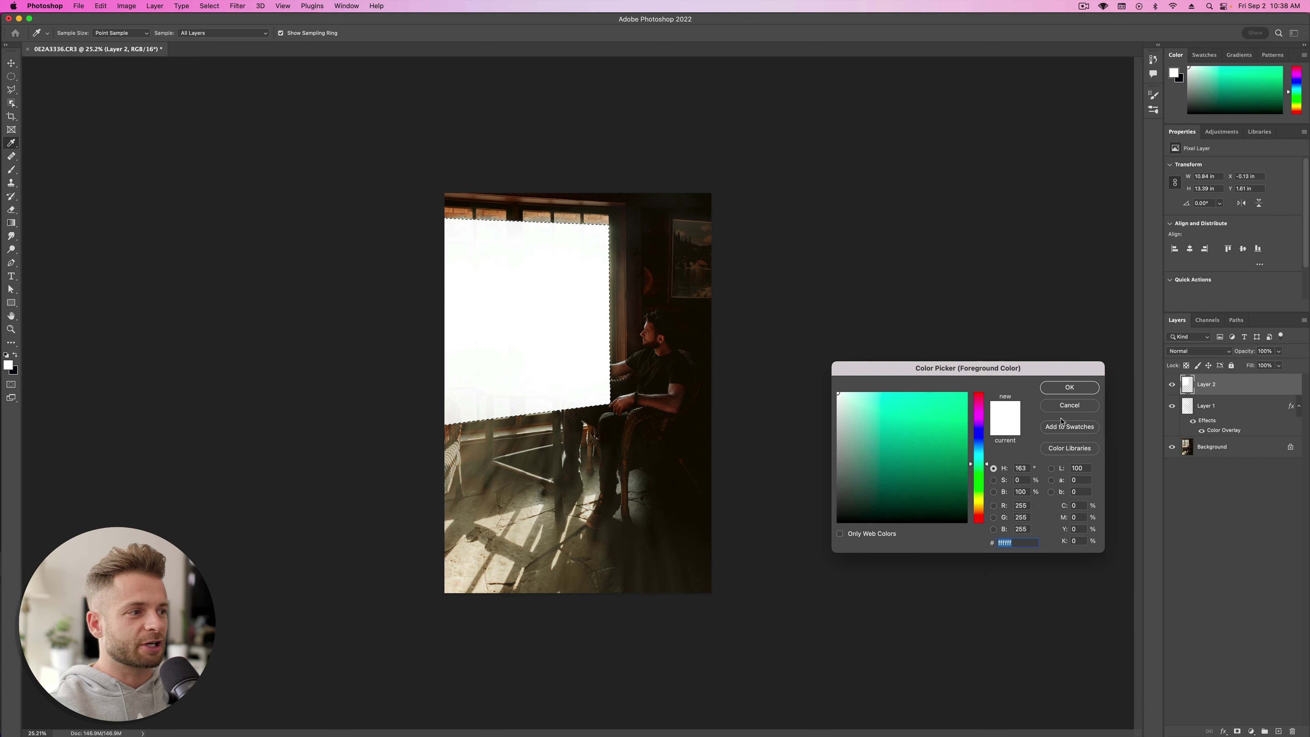
left_click(1069, 405)
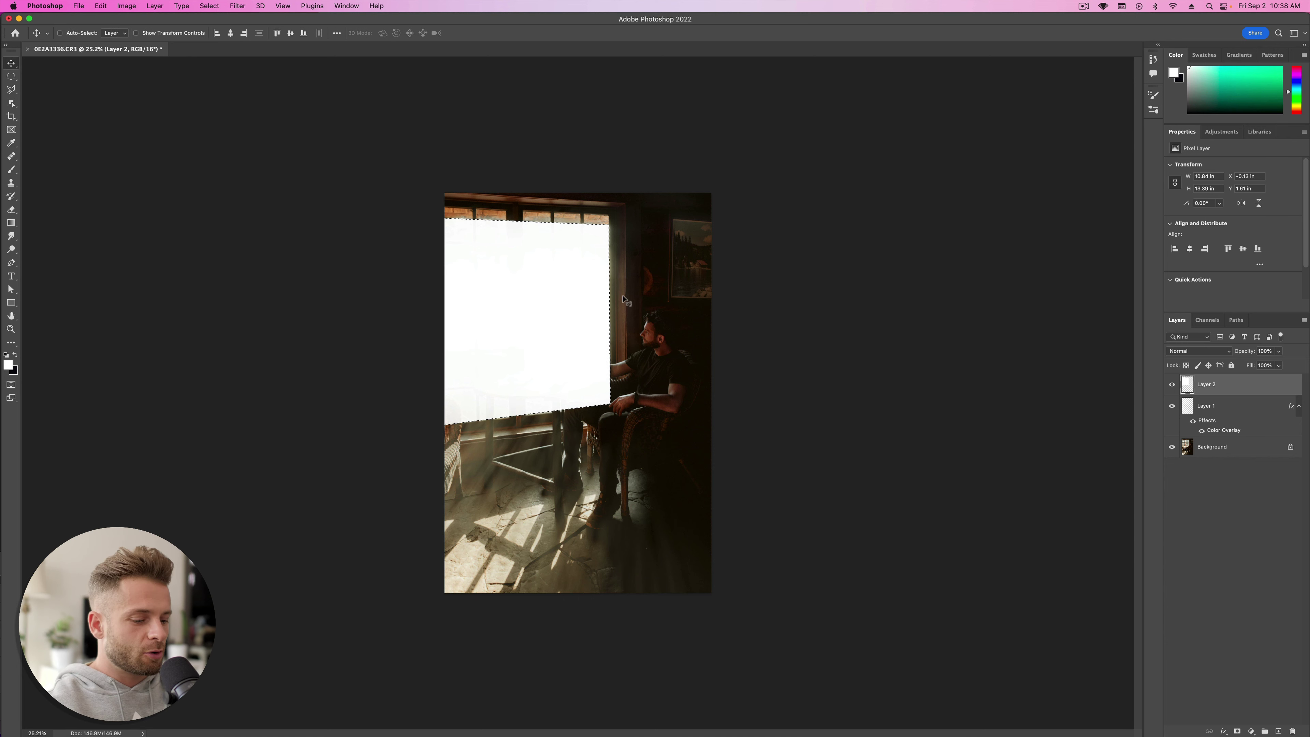
key("m")
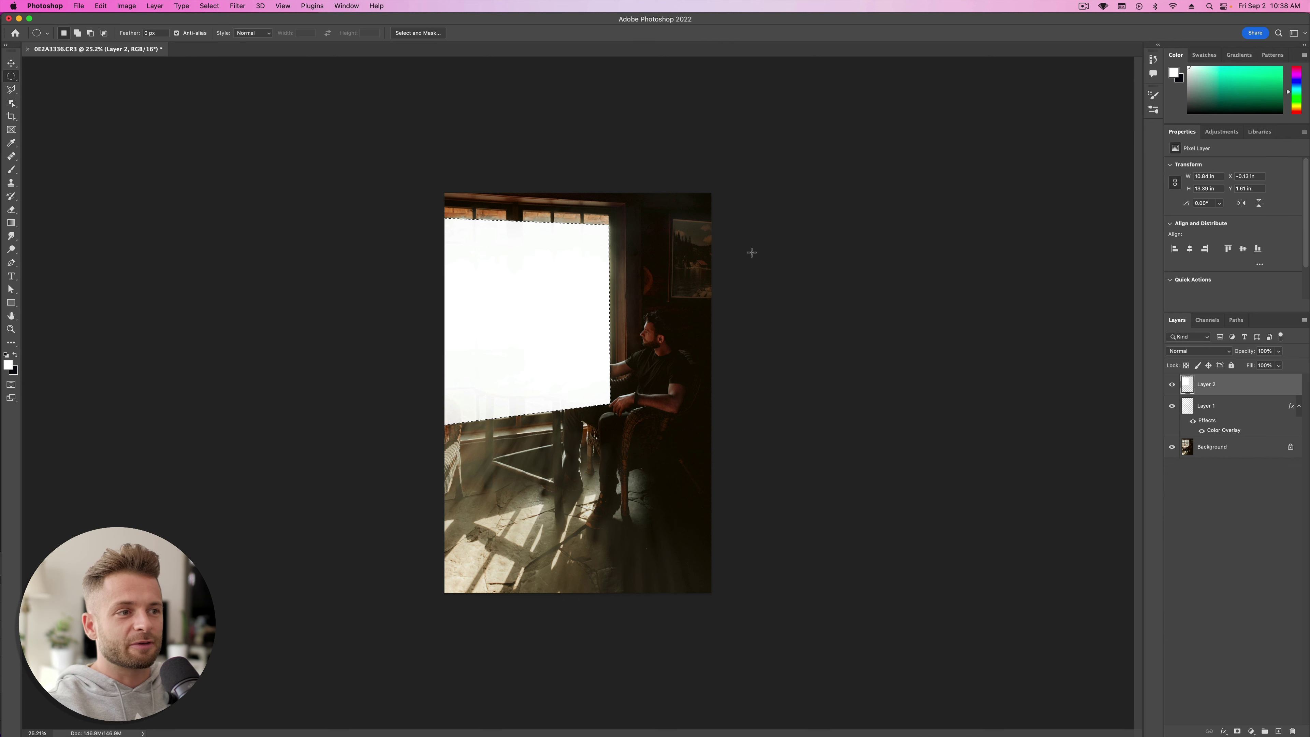
key("super+d")
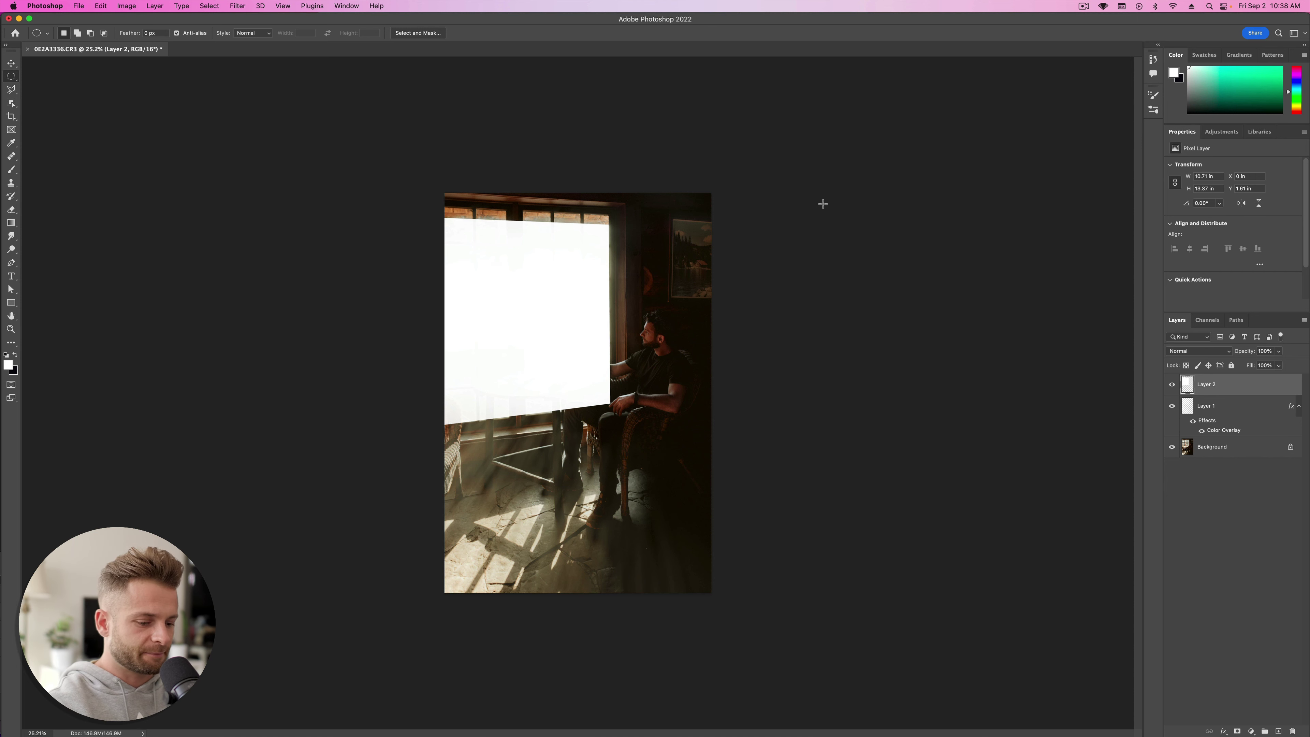
Step: Free-transform the white window shape on Layer 2, scaling it up to 105.57% so it extends slightly higher
key("super+t")
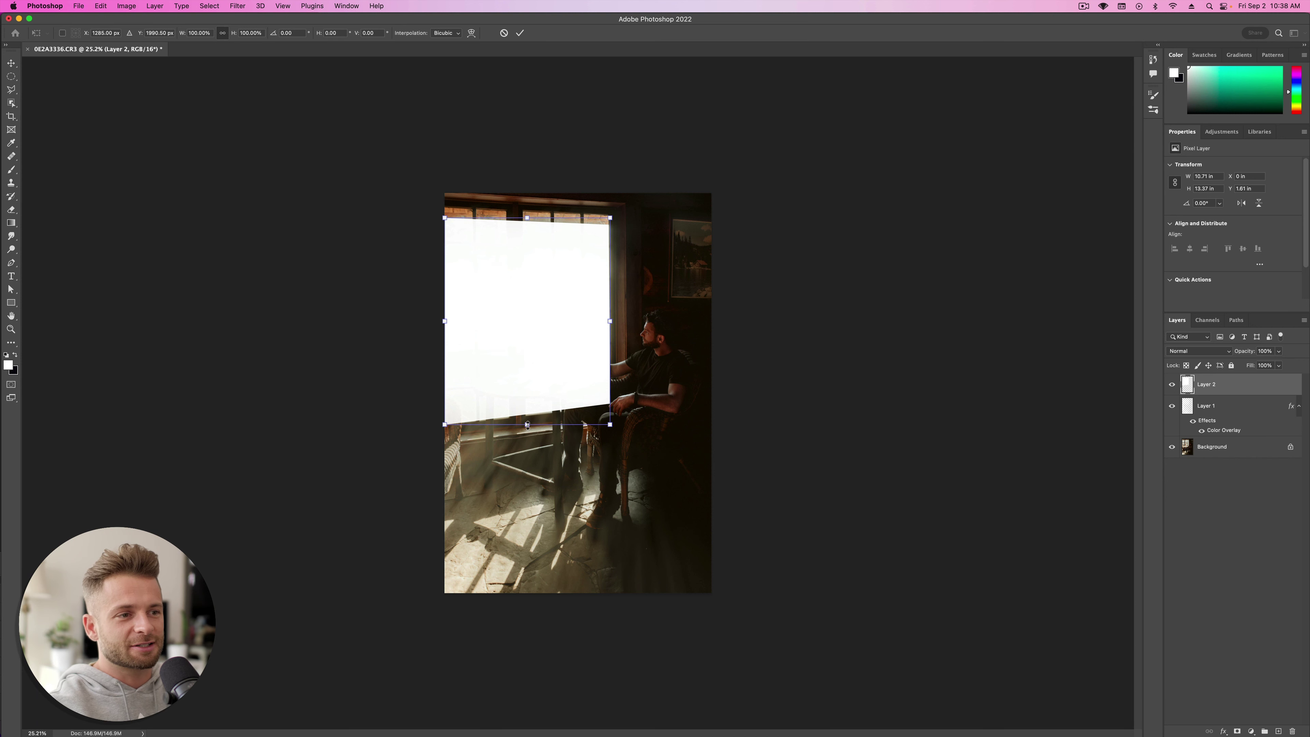
left_click_drag(609, 424, 628, 384)
key("super+z")
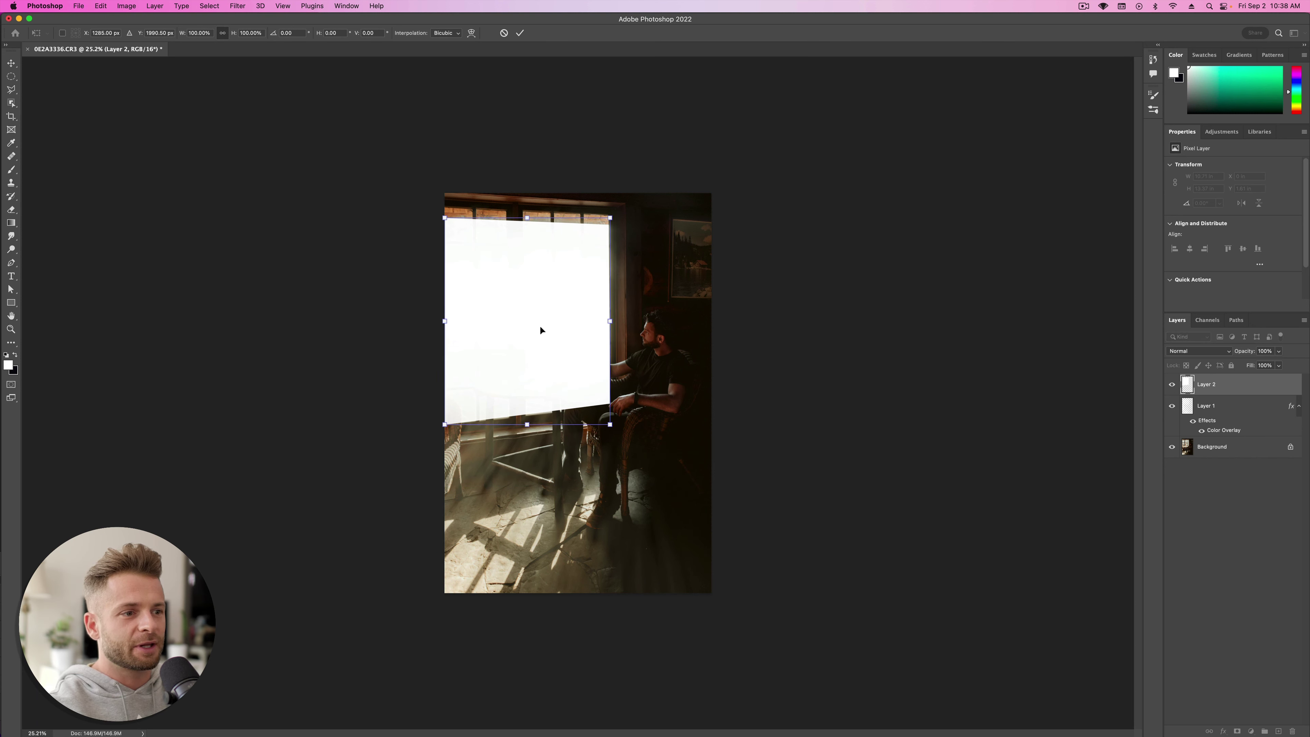
mouse_move(539, 324)
left_mouse_down()
mouse_move(539, 312)
mouse_move(539, 332)
left_mouse_up()
left_click_drag(526, 218, 527, 207)
Step: Distort the white shape by pulling both lower corners outward and below the photo so it fans out from the window, and apply the transform
right_click(562, 332)
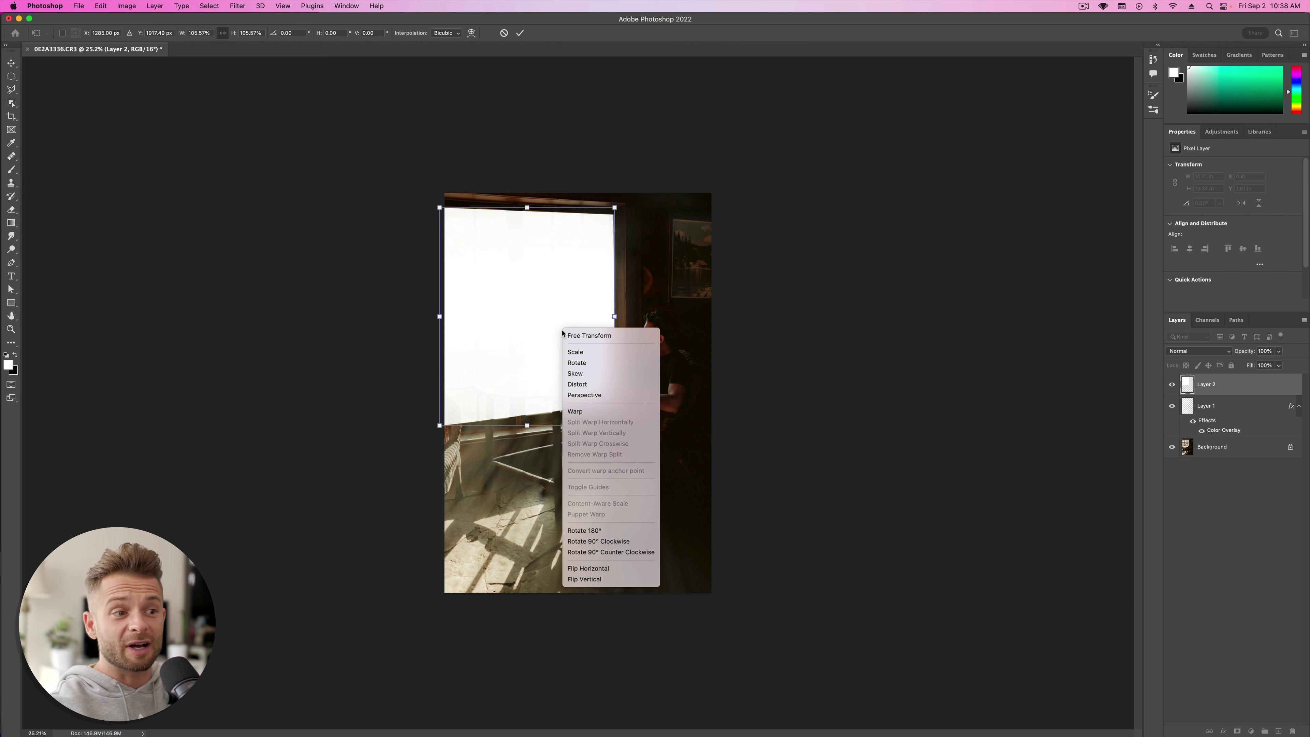
left_click(580, 386)
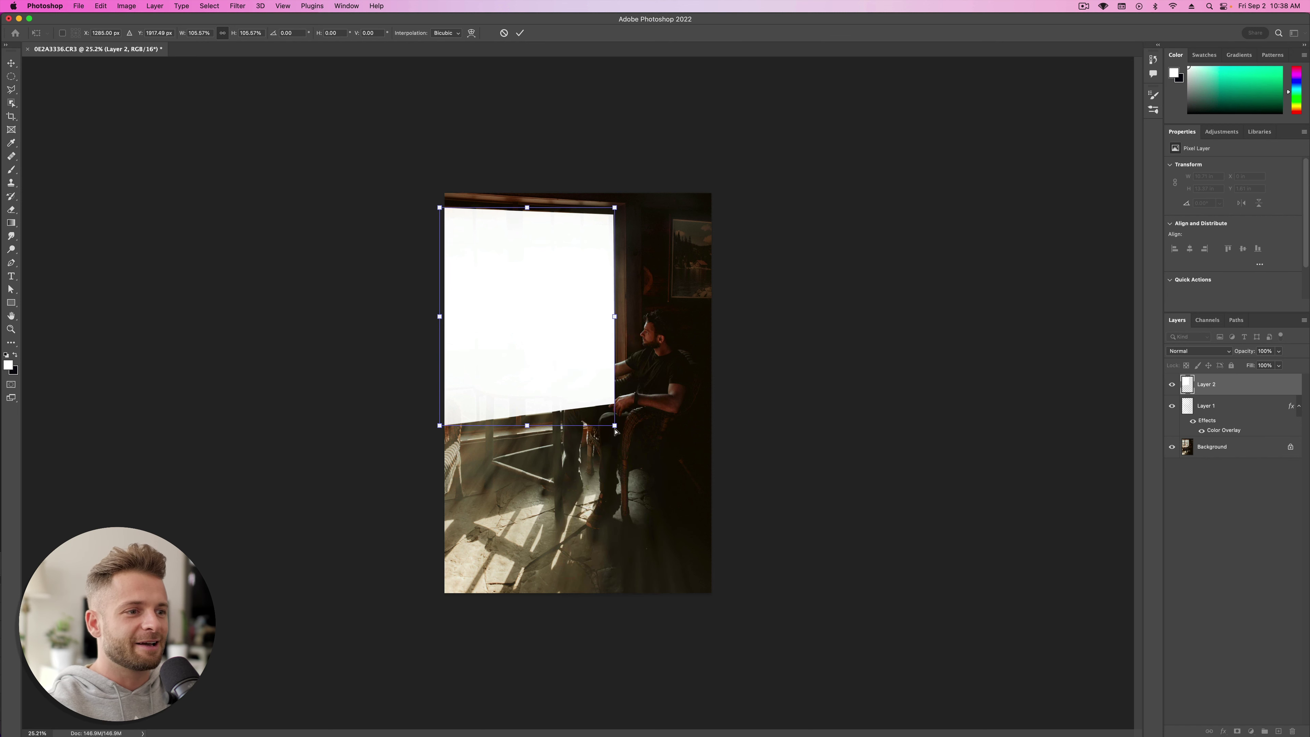
left_click_drag(615, 426, 708, 686)
left_click_drag(439, 427, 301, 646)
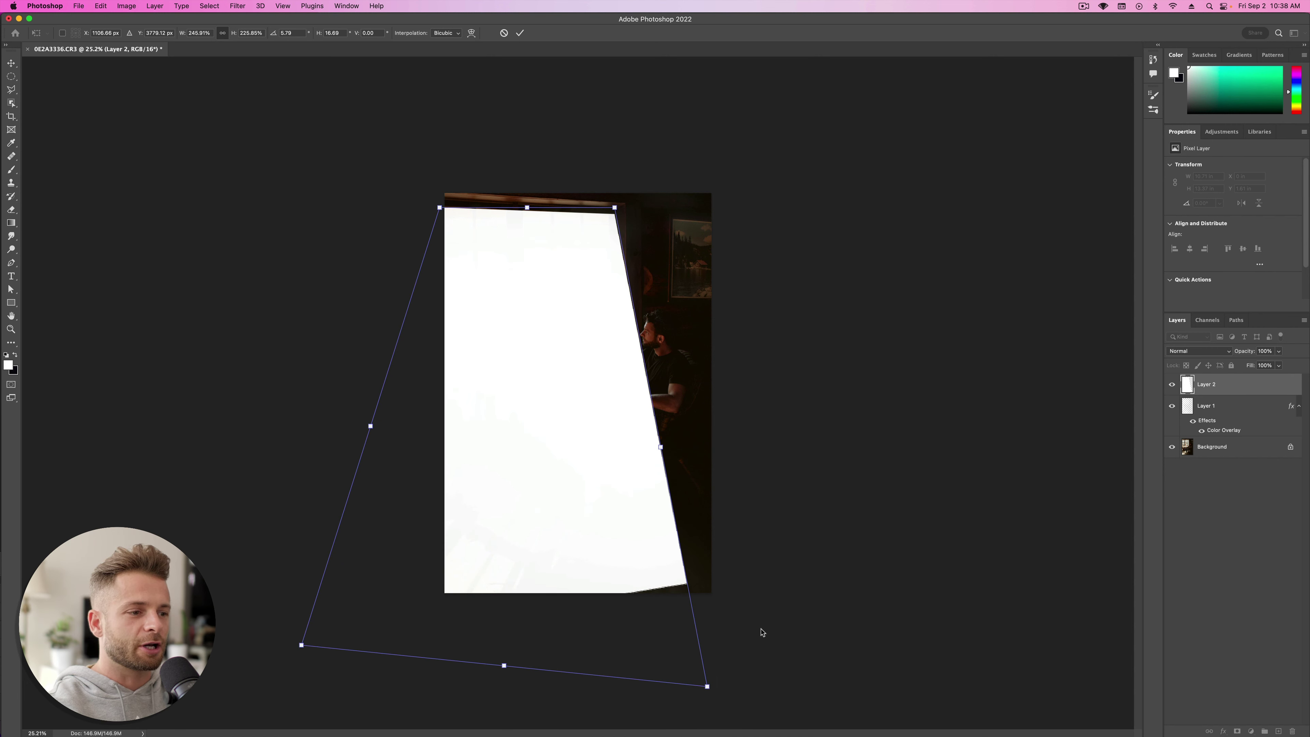
left_click_drag(707, 688, 733, 733)
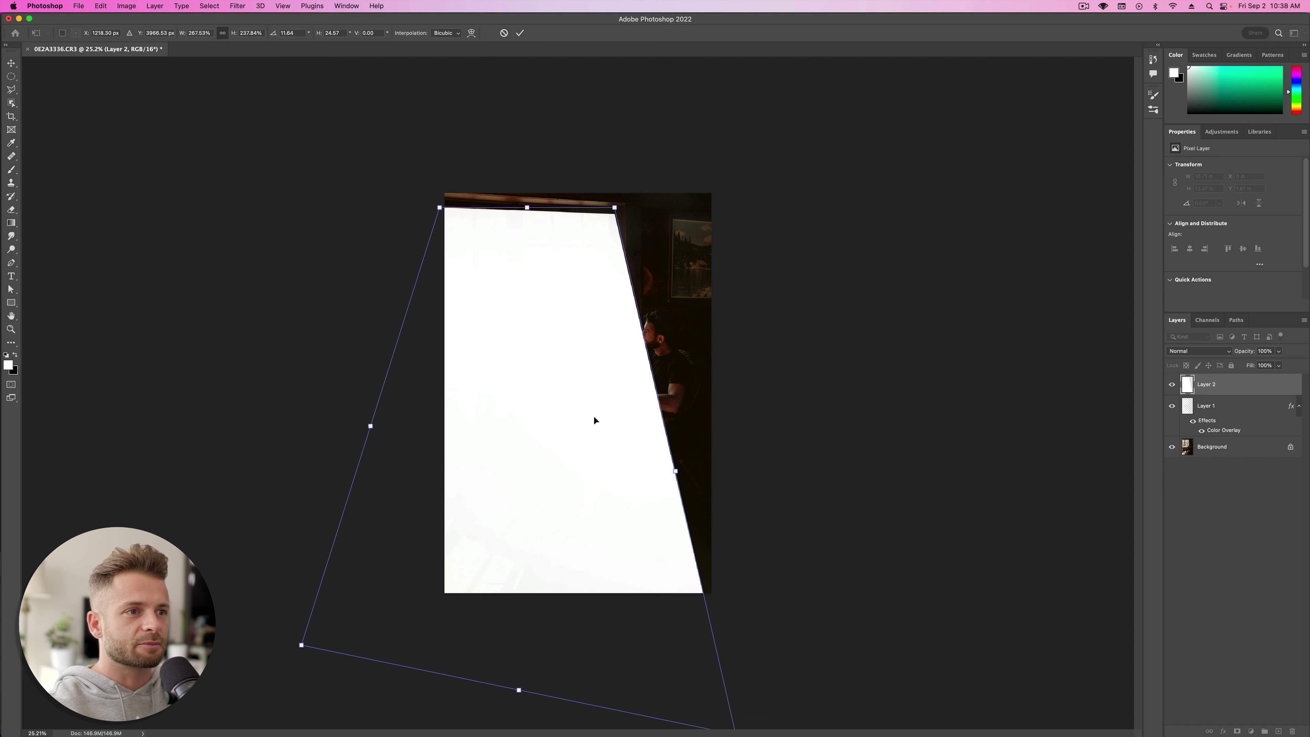
left_click_drag(595, 418, 594, 413)
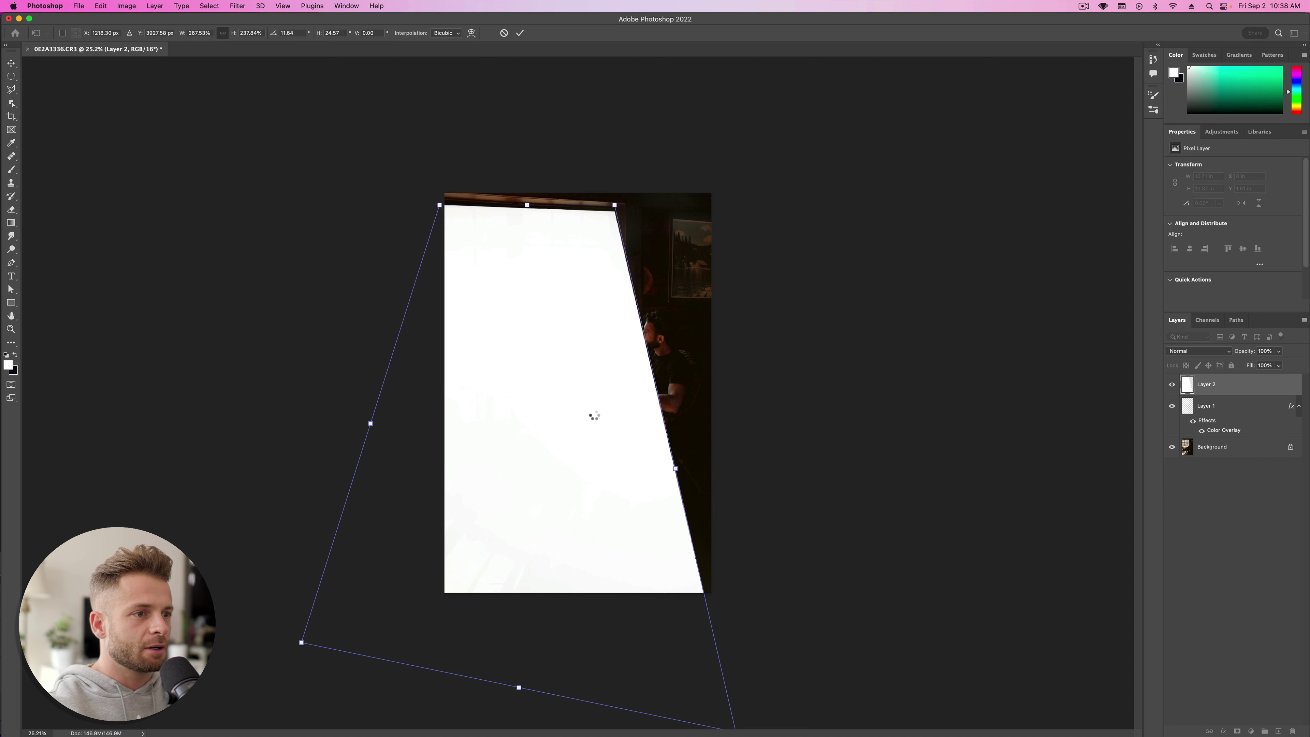
key("Return")
Step: Apply a Box Blur with a radius of 707 pixels to the white shape on Layer 2
key("m")
scroll(587, 401, "down", 3)
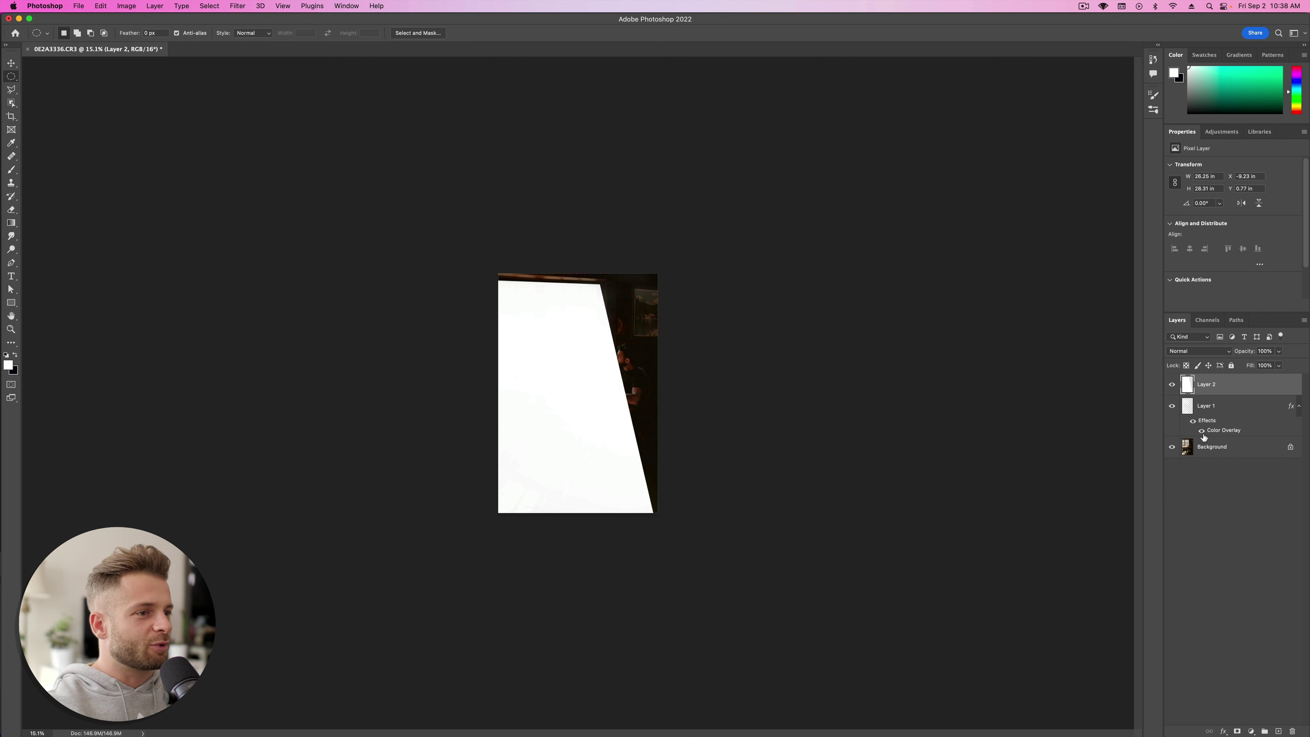
left_click(232, 5)
mouse_move(264, 142)
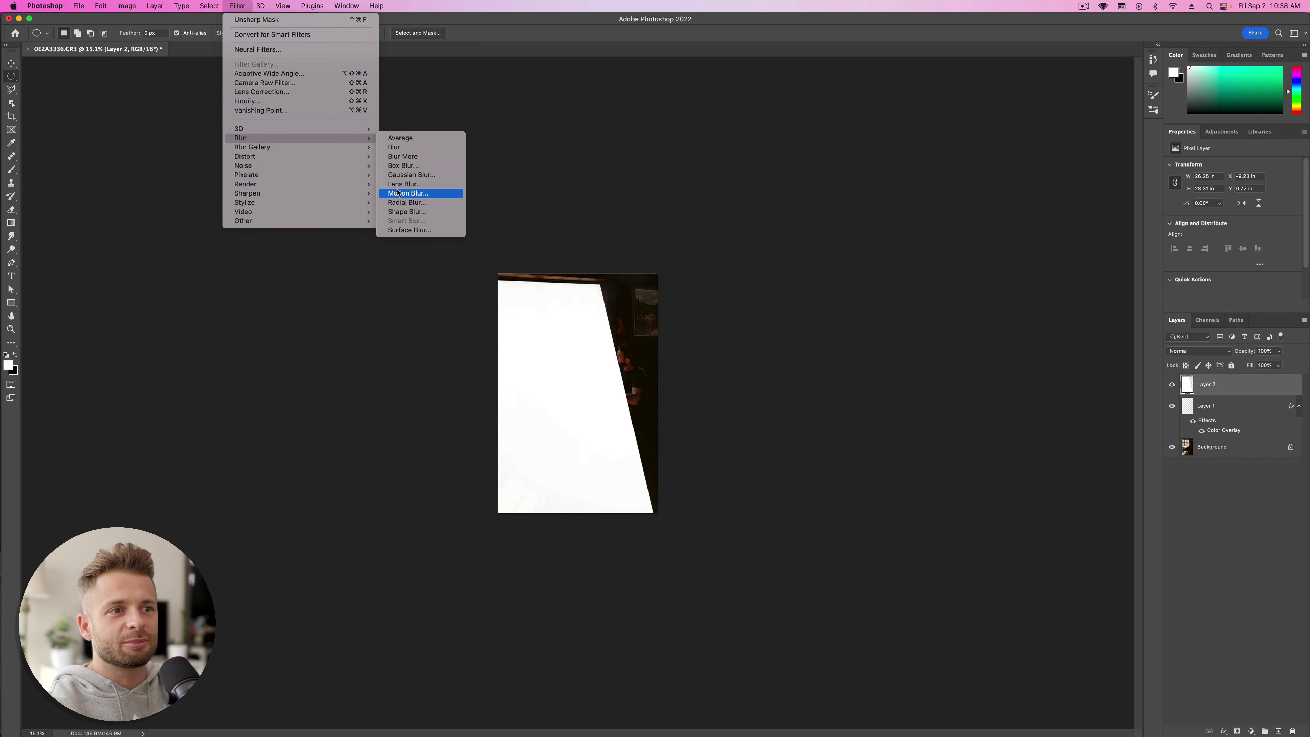
left_click(410, 166)
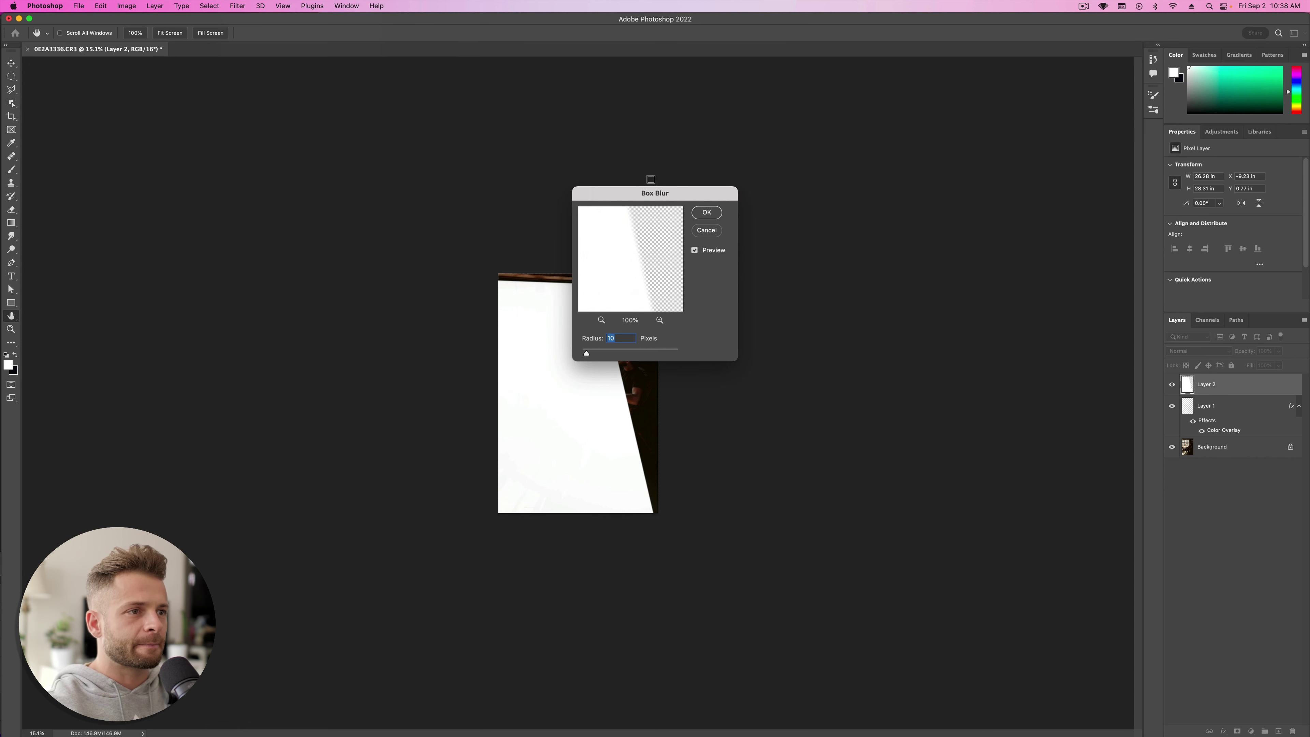
left_click_drag(613, 195, 883, 186)
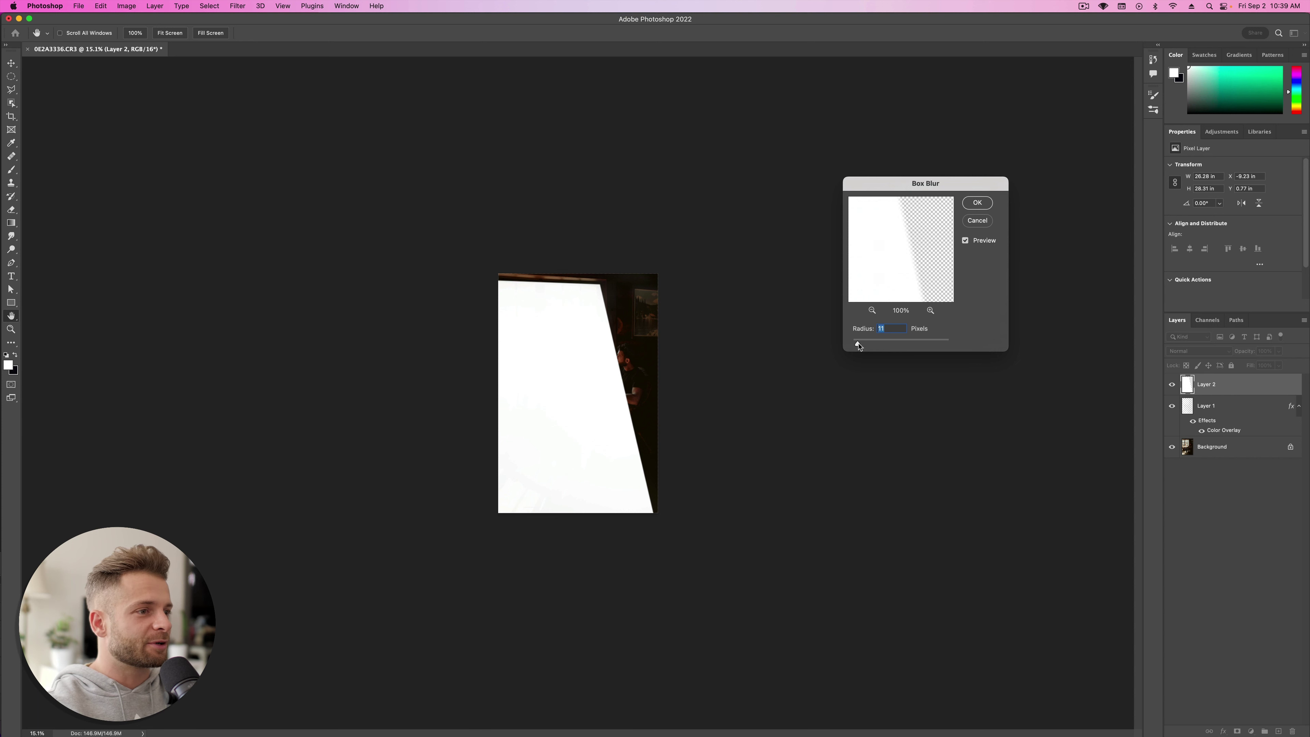
left_click_drag(859, 345, 925, 346)
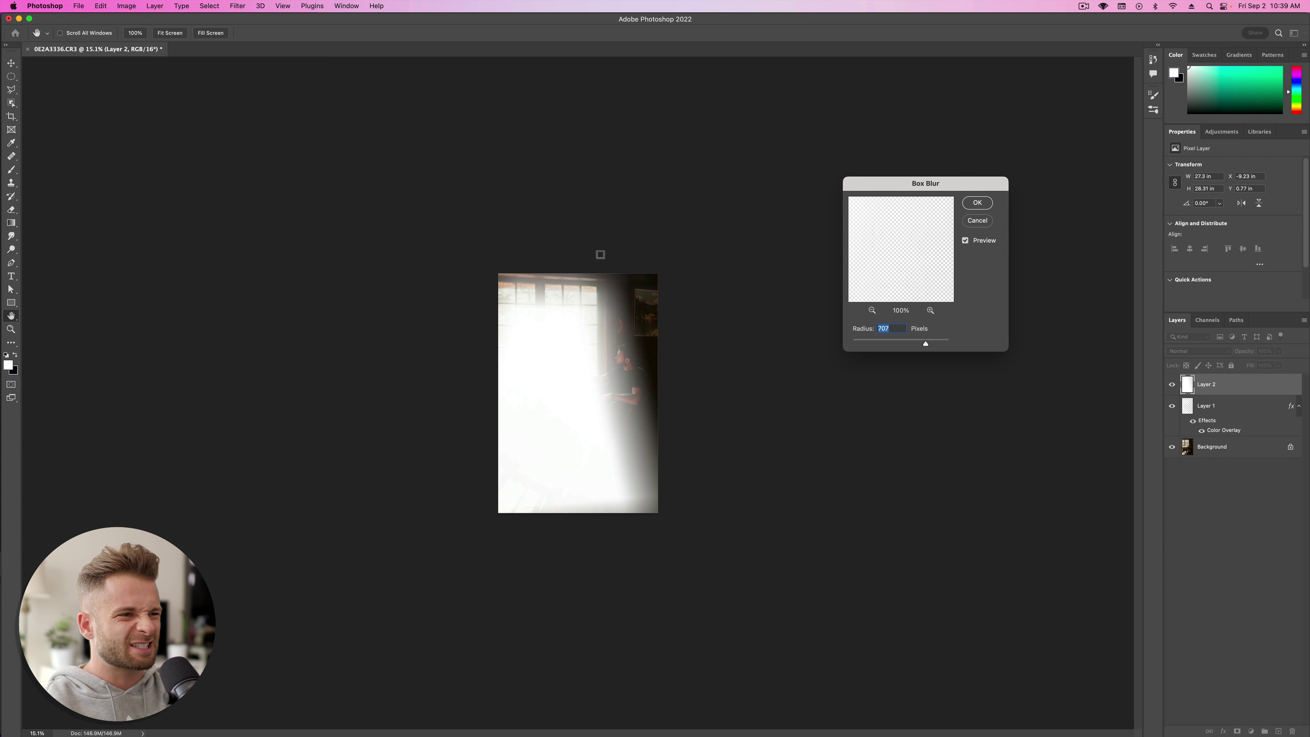
left_click(975, 201)
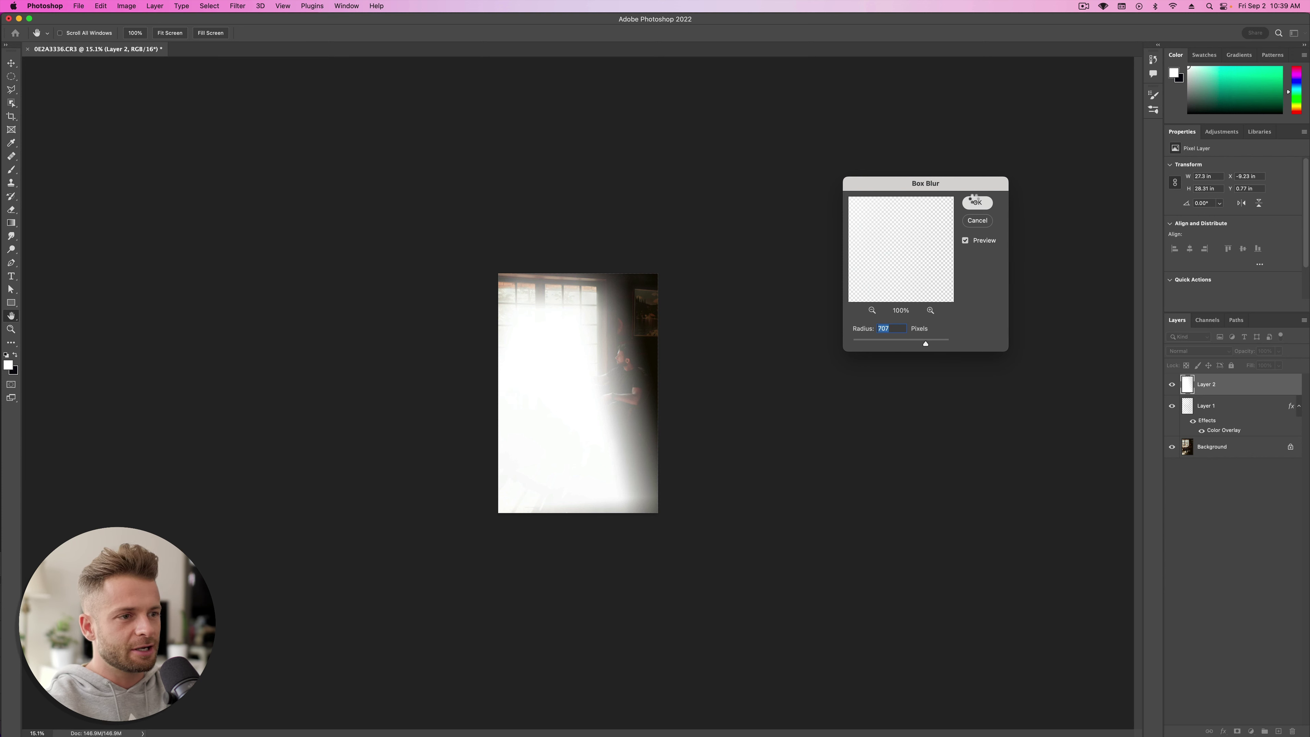
Step: Distort the blurred light shape by pulling its lower-right corner outward to a width of 124.57%, and apply the transform
key("super+t")
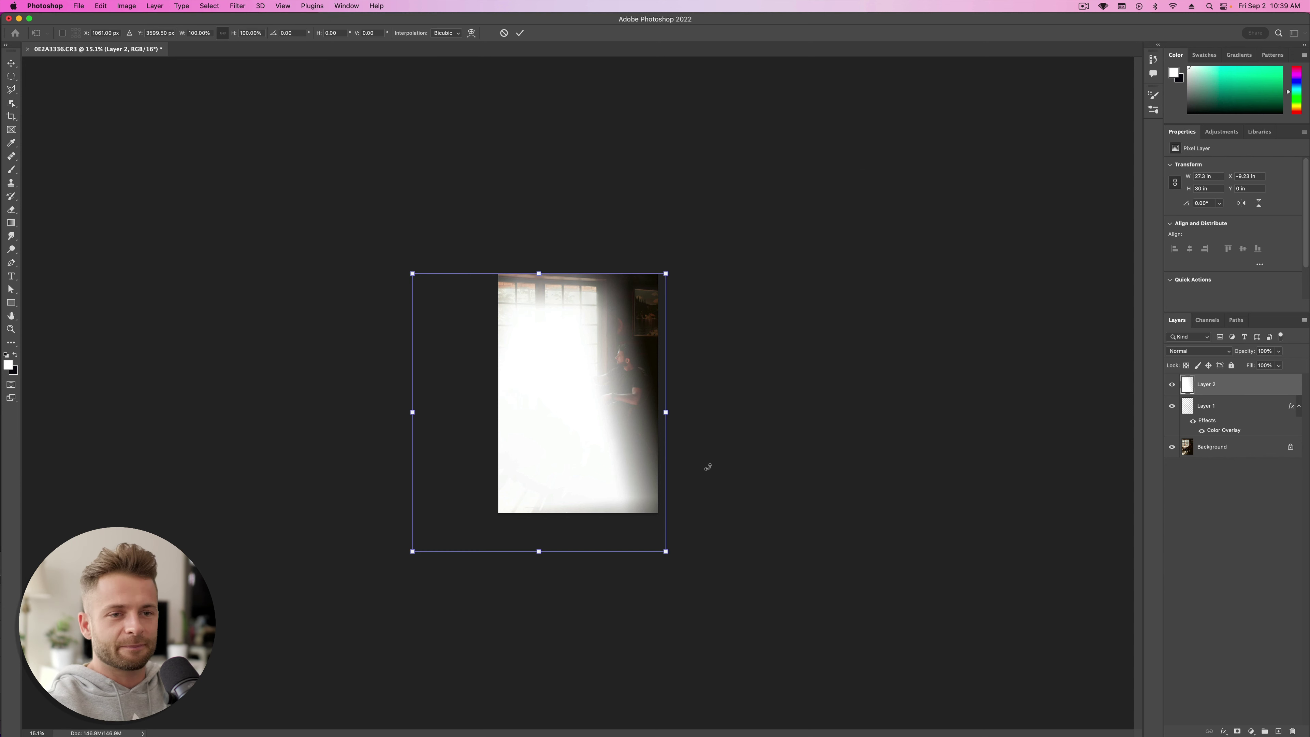
right_click(529, 390)
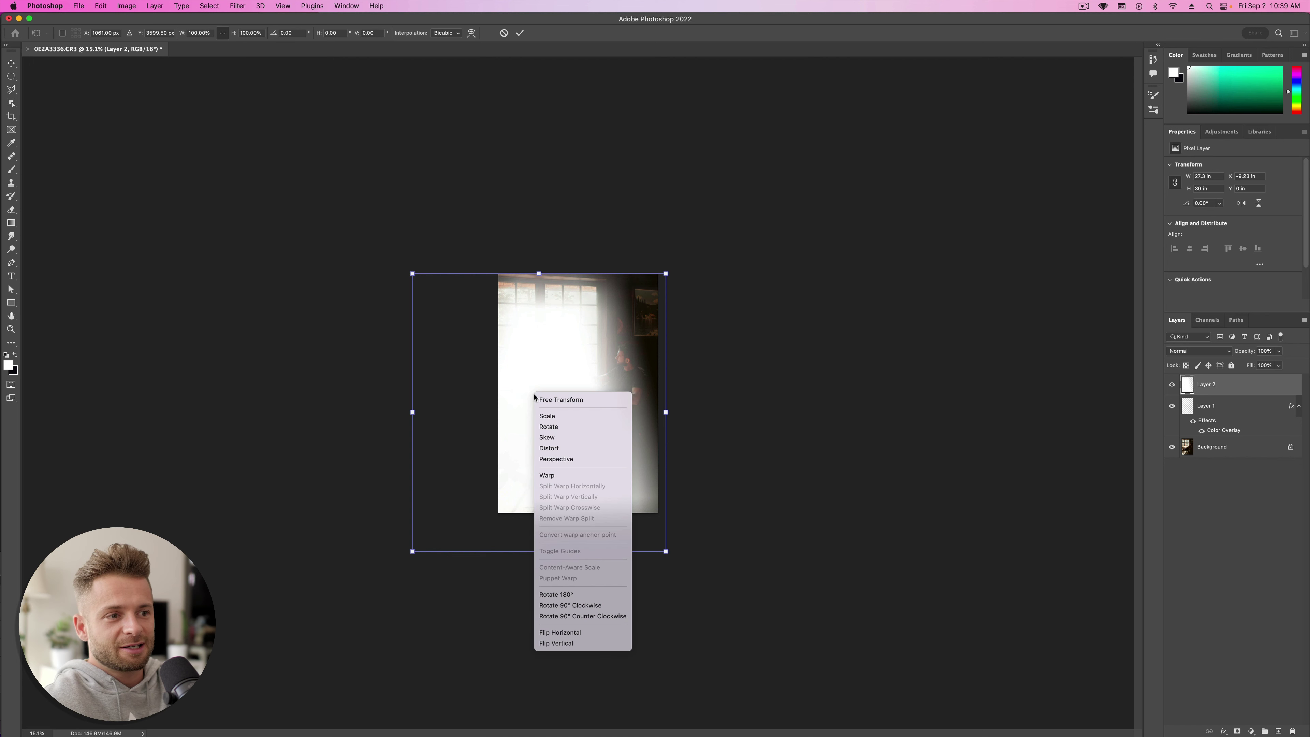
left_click(557, 448)
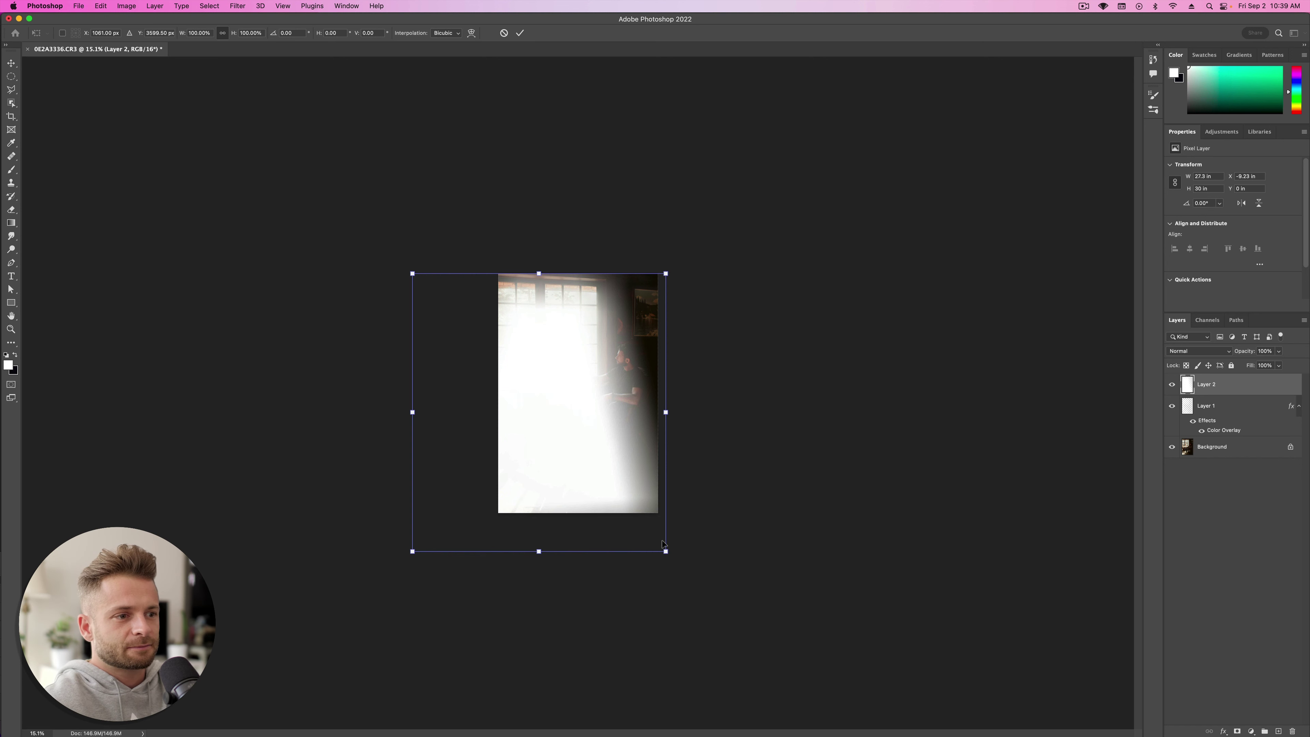
left_click_drag(666, 551, 730, 558)
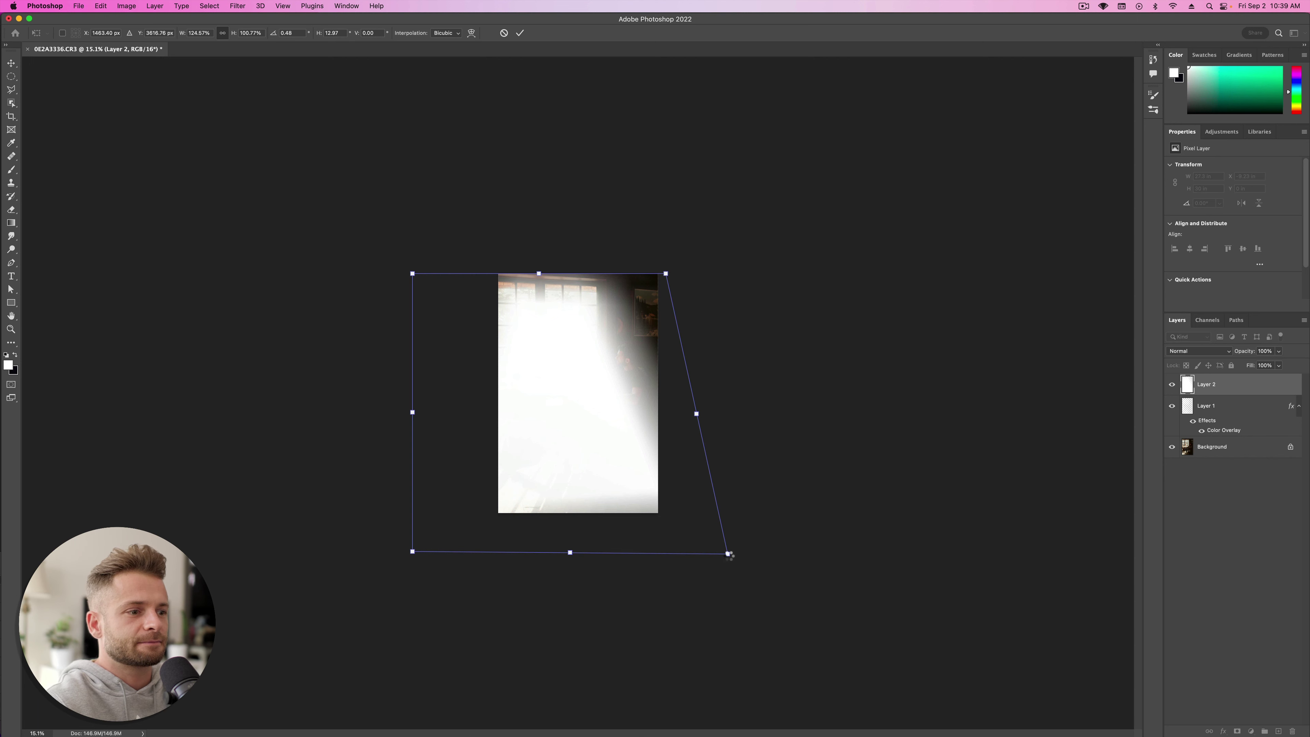
key("Return")
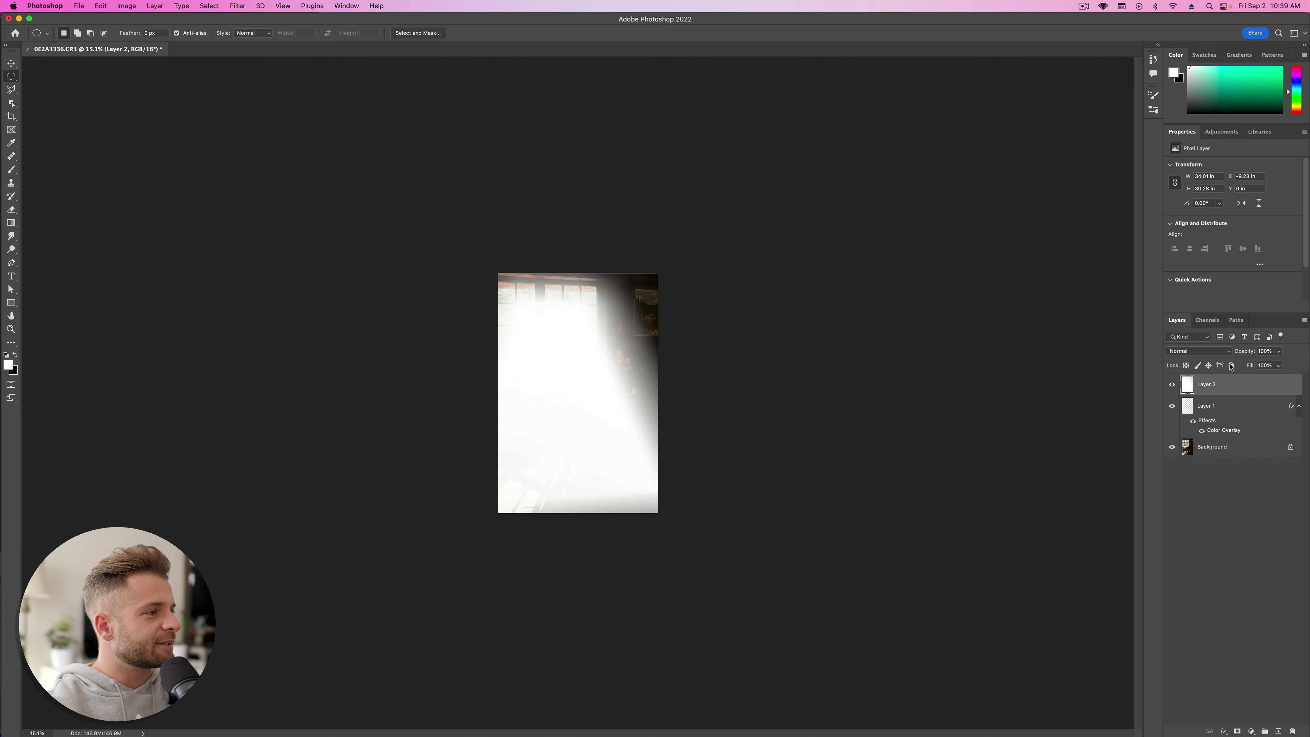
Step: Reduce Layer 2's opacity to 58% and set its blending mode to Soft Light
left_click_drag(1243, 351, 1222, 353)
left_click(1222, 351)
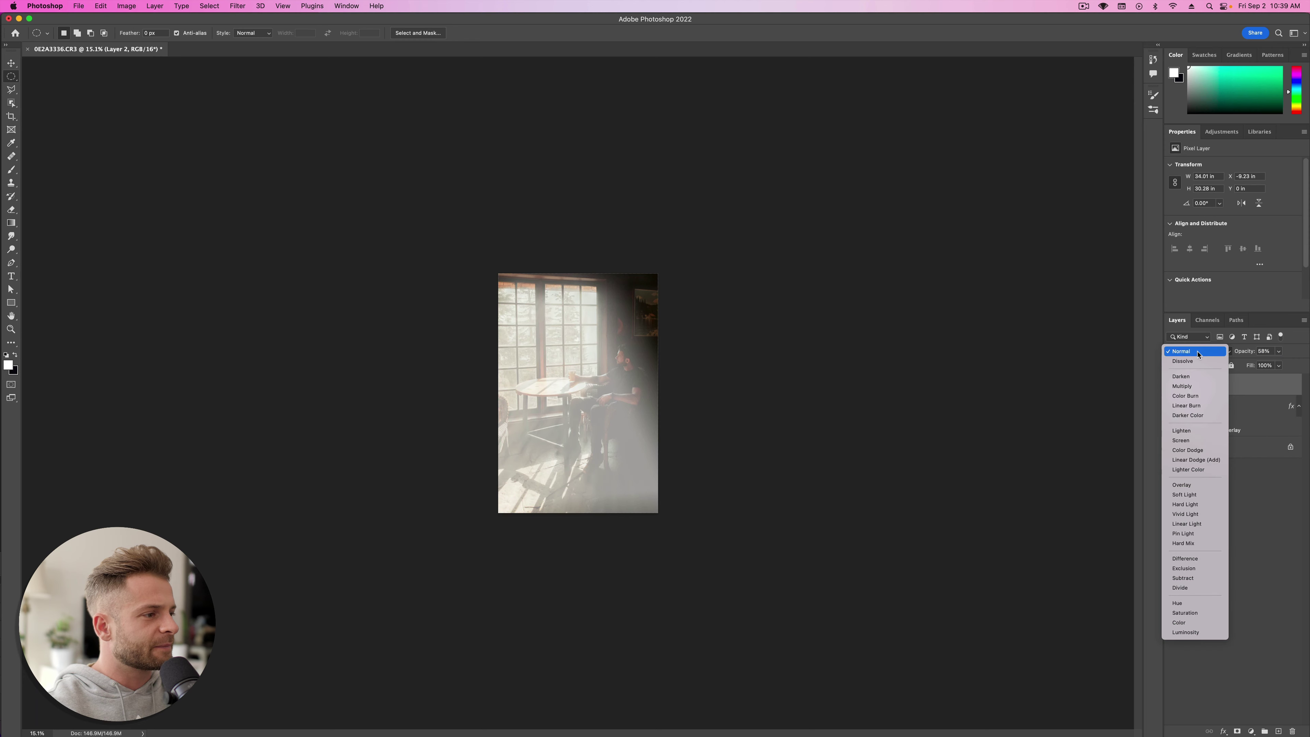
left_click(1193, 497)
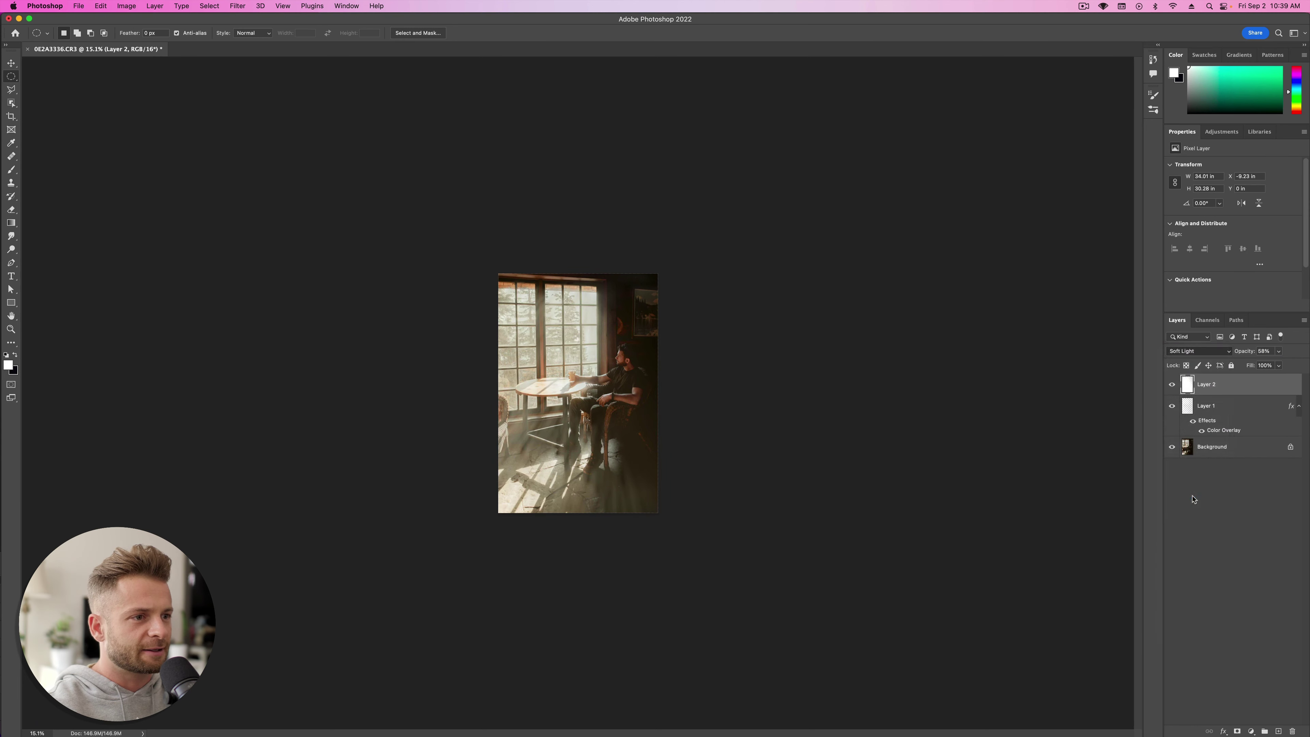
Step: Lower Layer 2's opacity to 18% and give it a Color Overlay in light warm grey, #bbb8b2
scroll(594, 312, "up", 5)
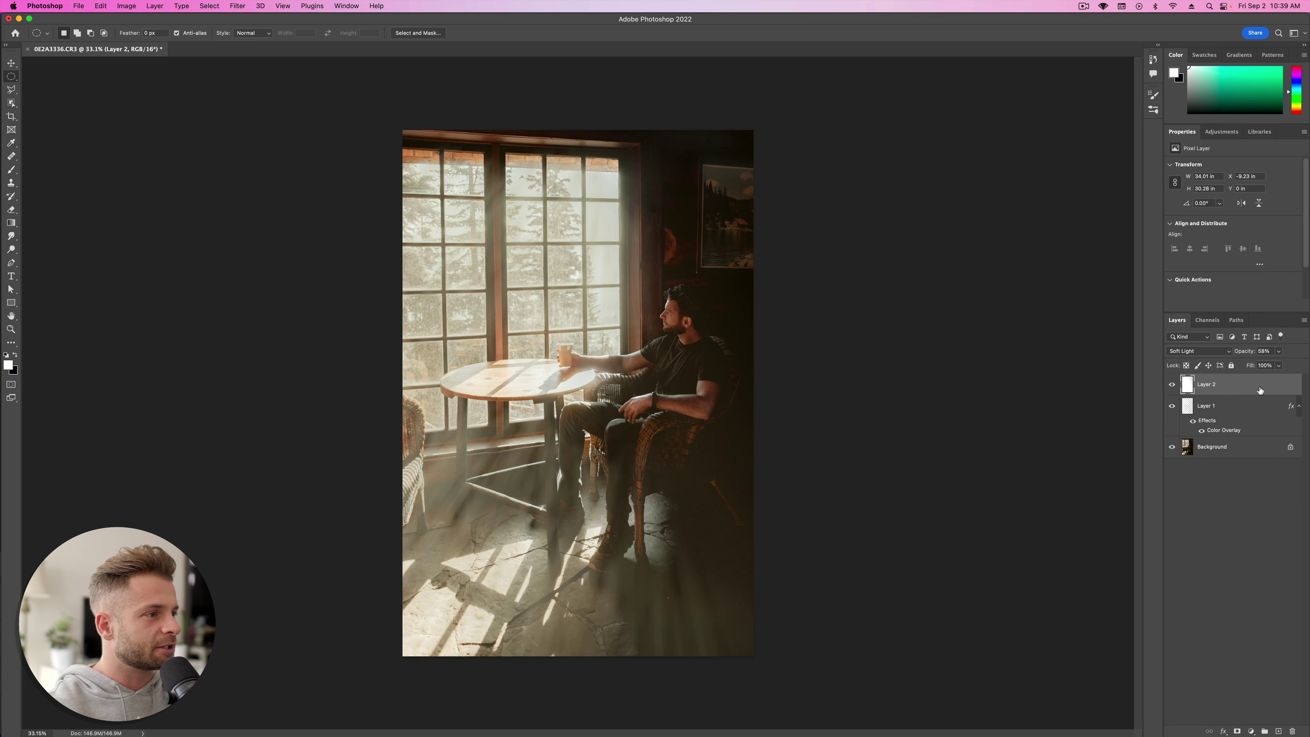
left_click_drag(1244, 354, 1226, 355)
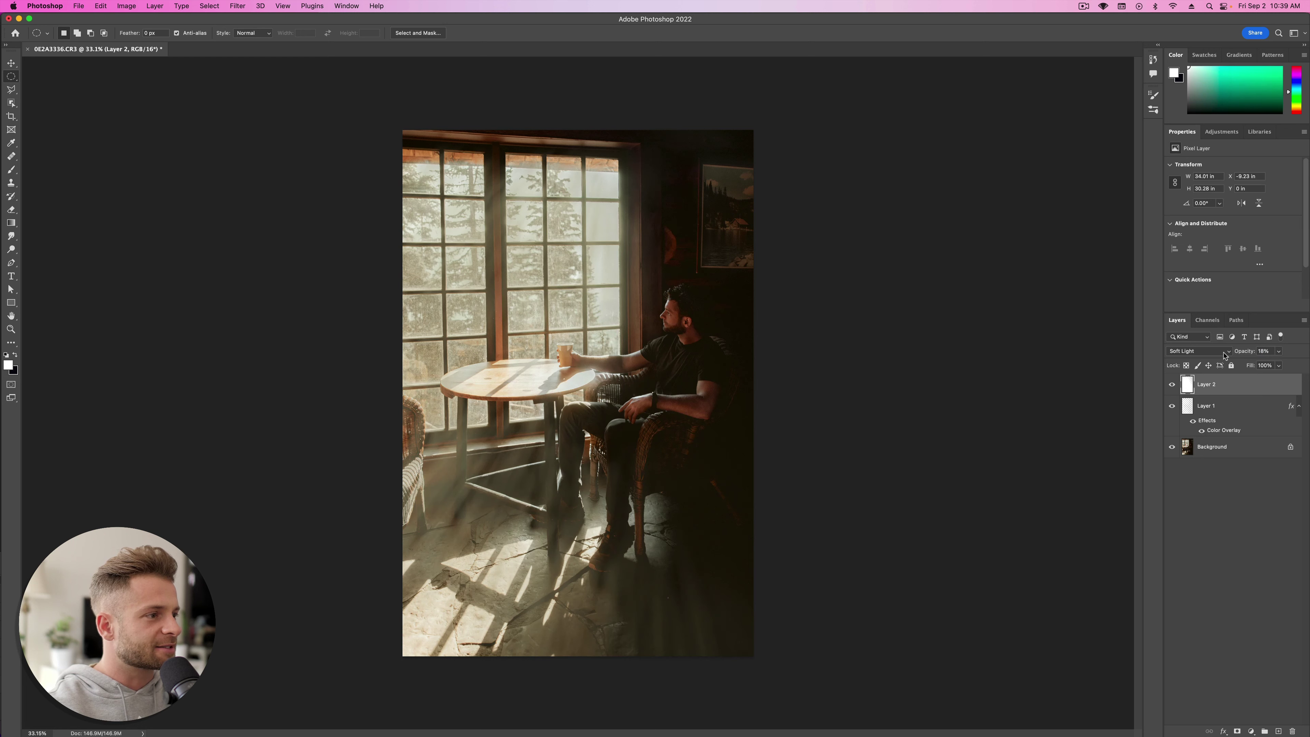
double_click(1257, 385)
left_click(971, 295)
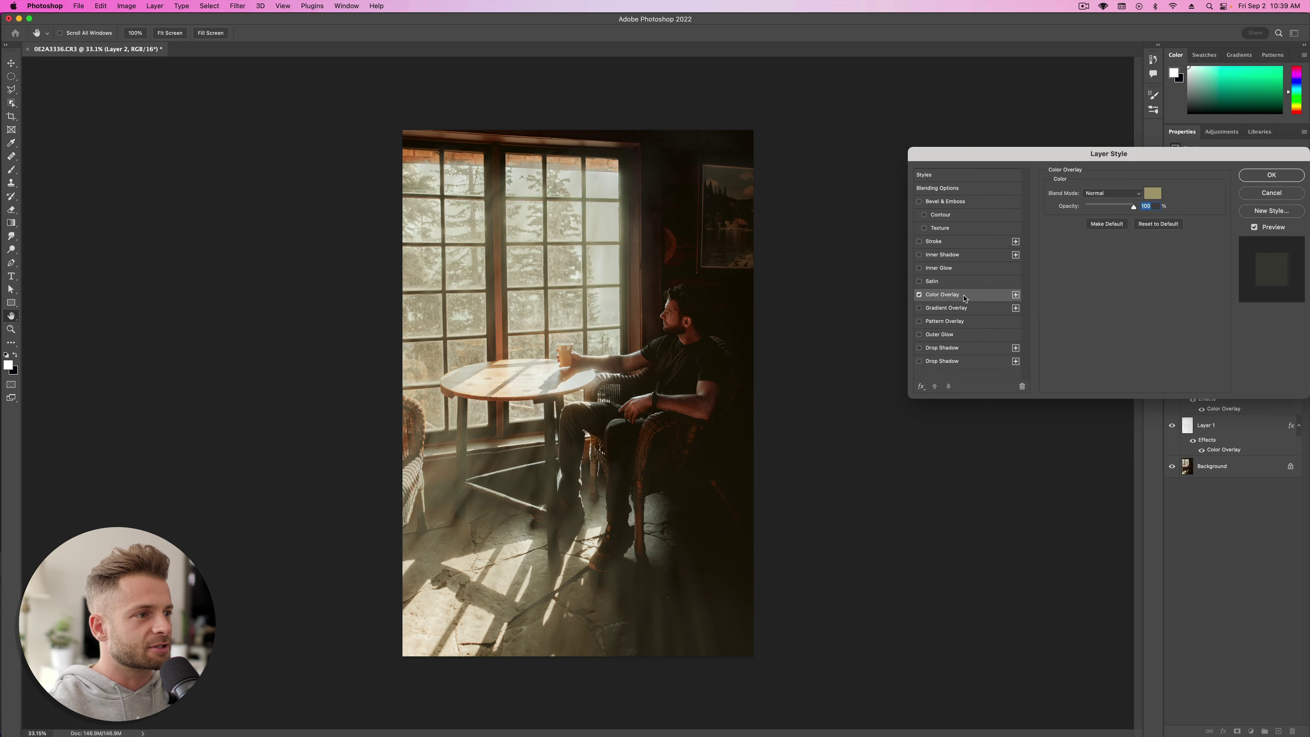
left_click(1152, 192)
left_click(843, 427)
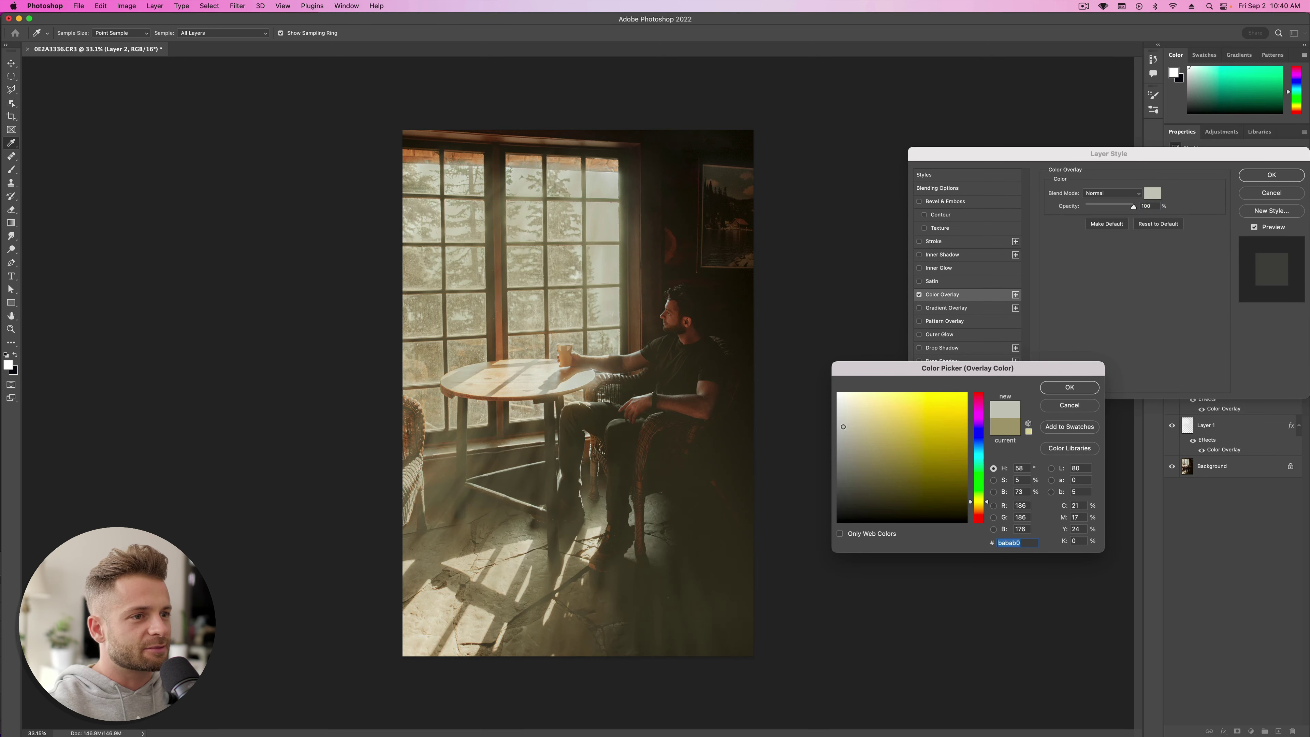
left_click_drag(981, 503, 982, 508)
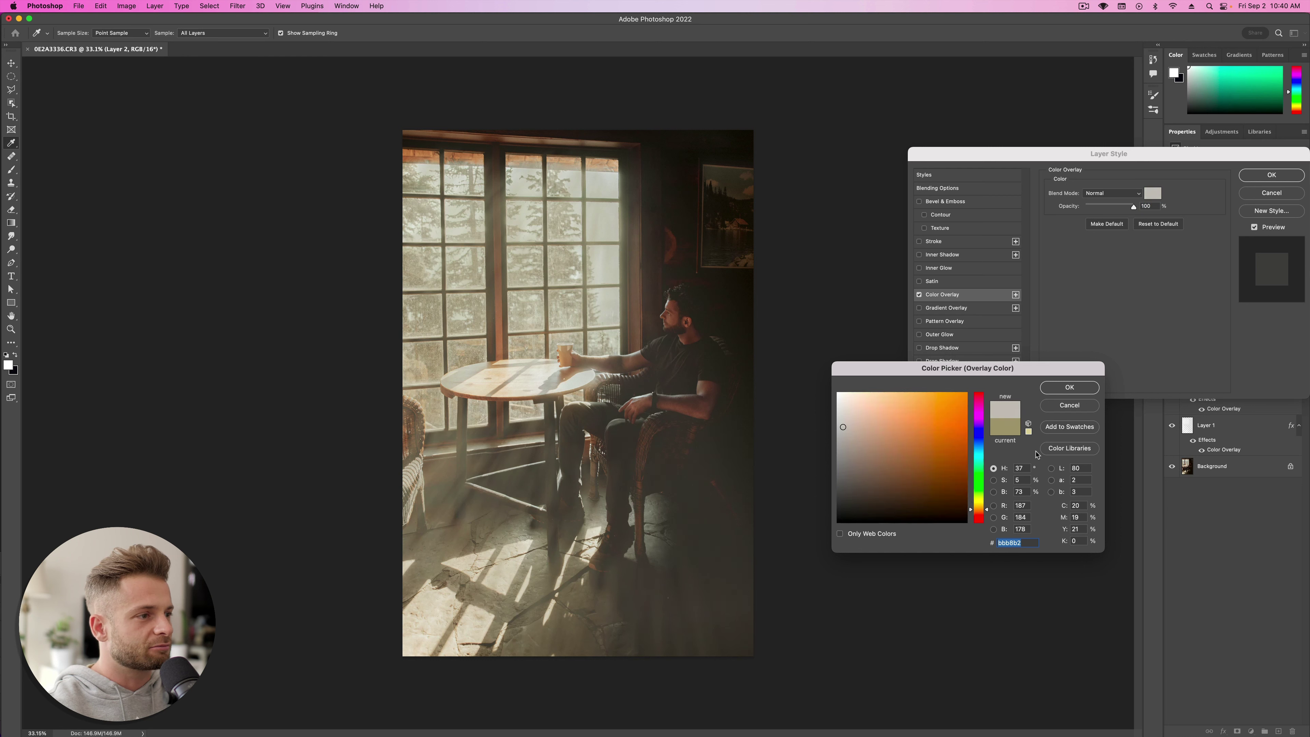
left_click(1069, 386)
left_click(1271, 175)
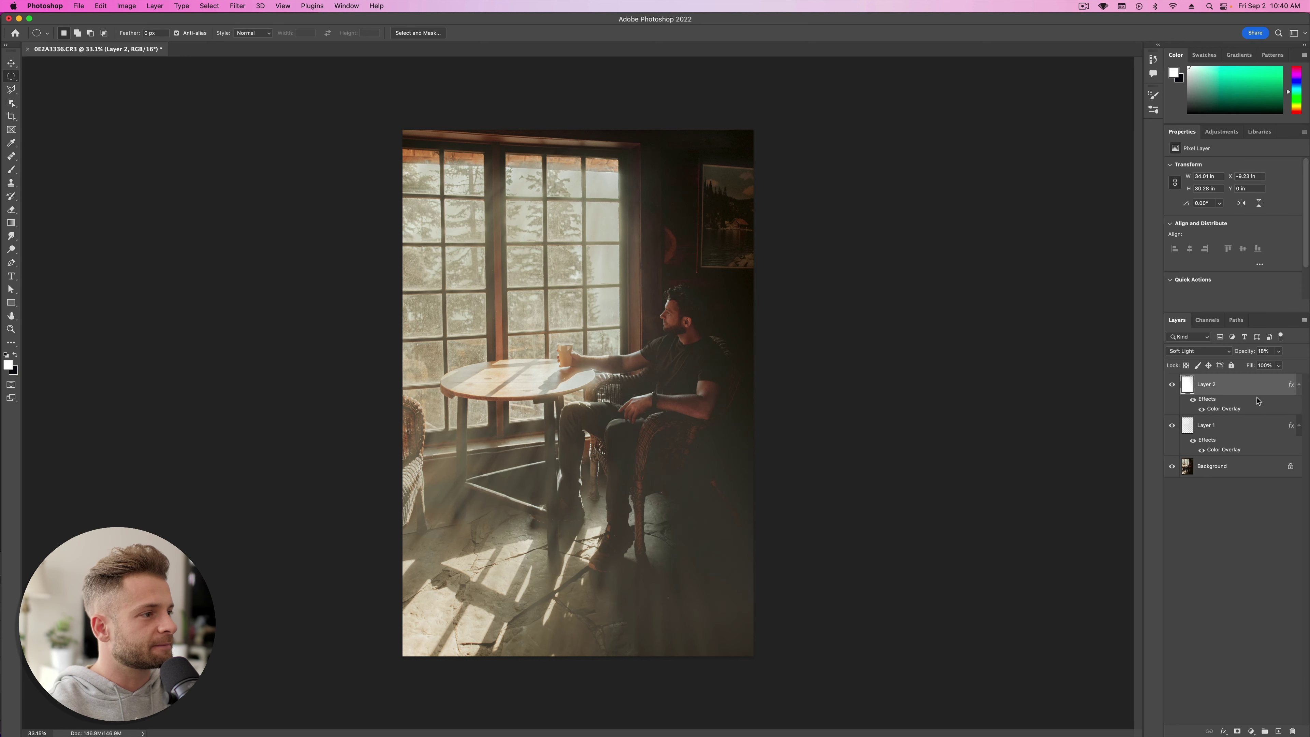
Step: Set Layer 2's blending mode to Multiply and its opacity to 22%
left_click(1204, 353)
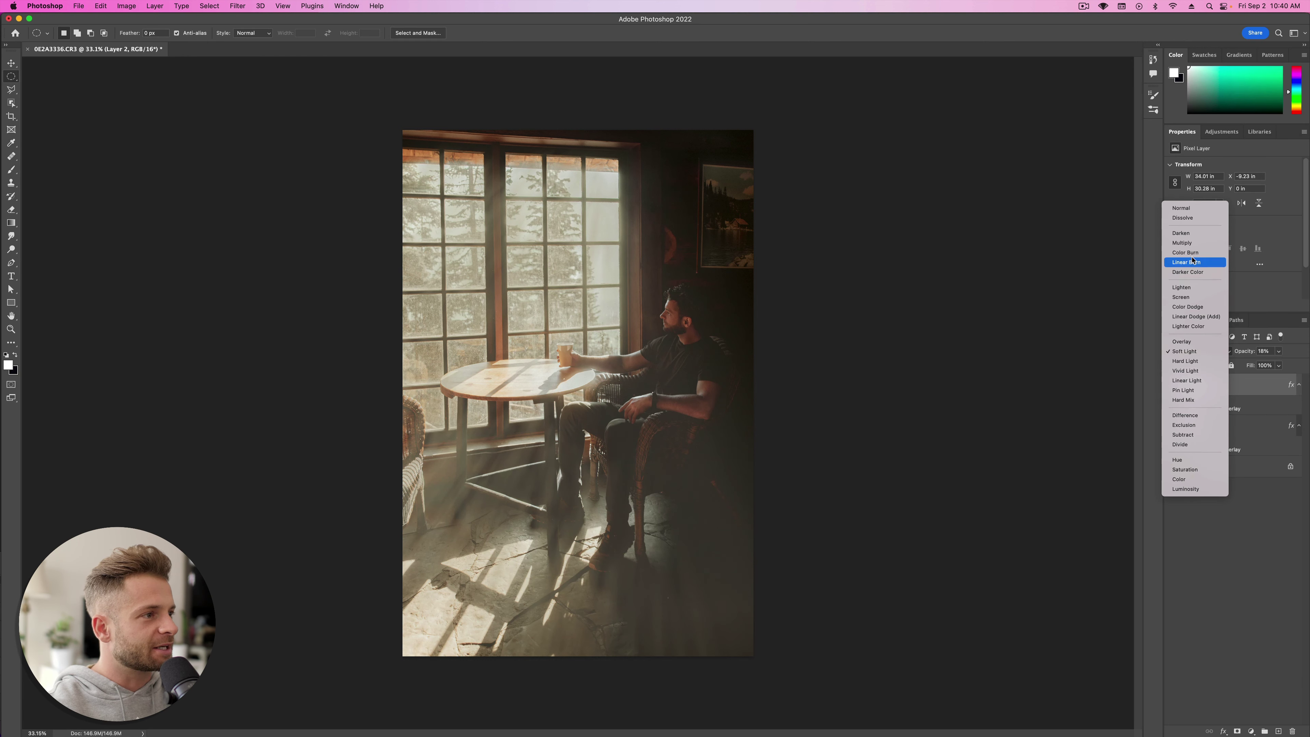
left_click(1193, 243)
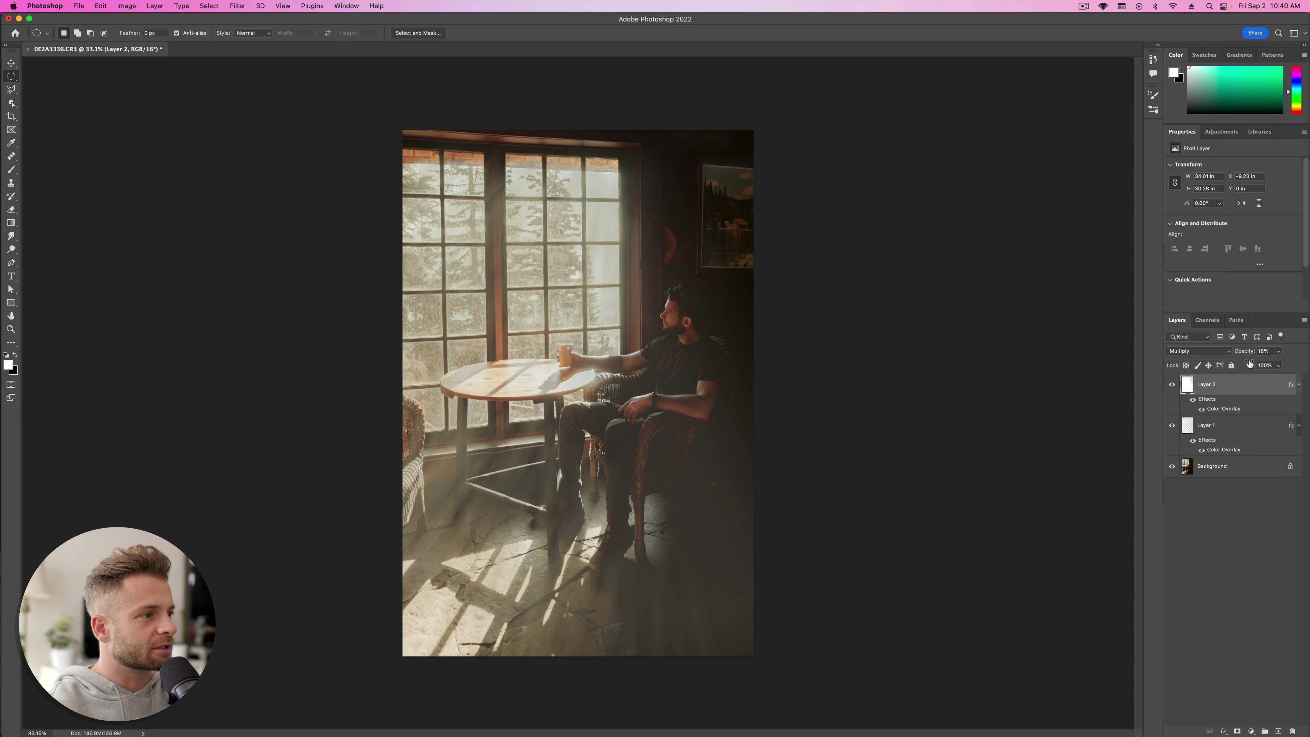
mouse_move(1245, 352)
left_mouse_down()
mouse_move(1264, 349)
mouse_move(1221, 353)
mouse_move(1243, 353)
left_mouse_up()
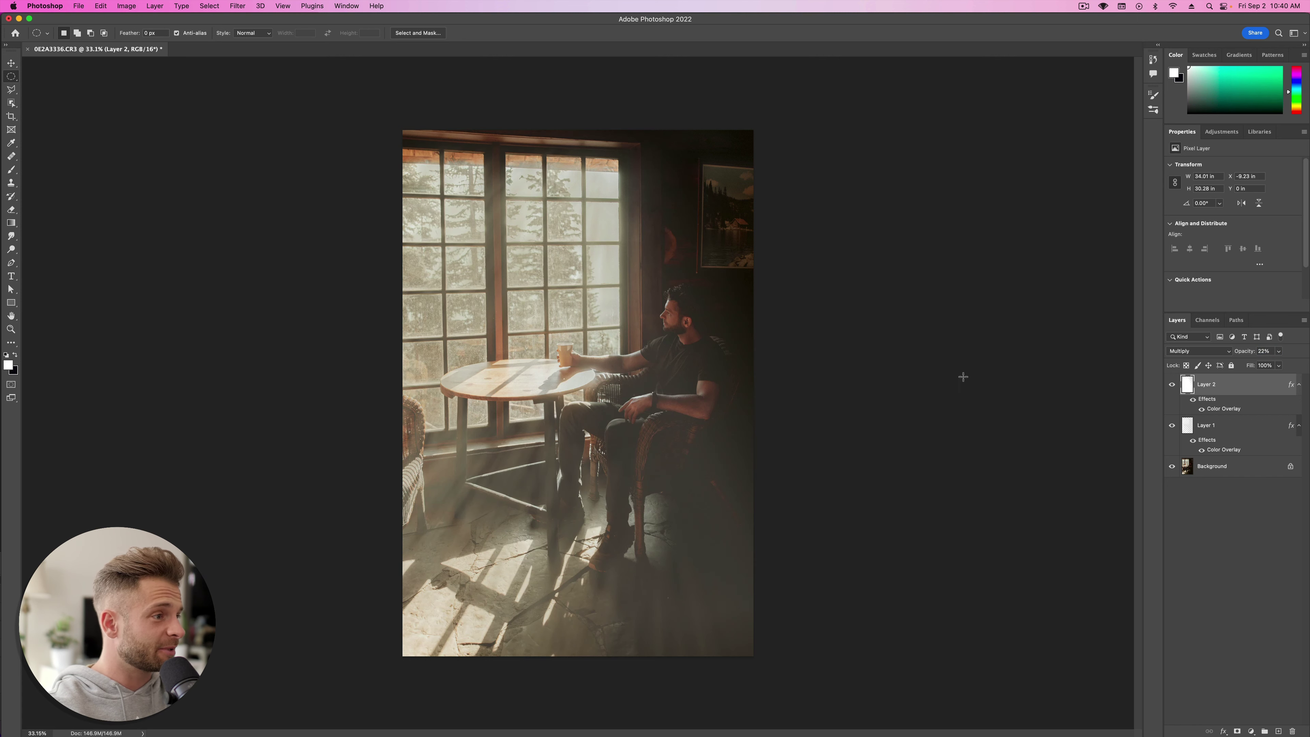
Step: Scale Layer 2's light shape down to about 29.09 in wide, move it slightly up past the photo's top edge, and apply the transform
key("super+t")
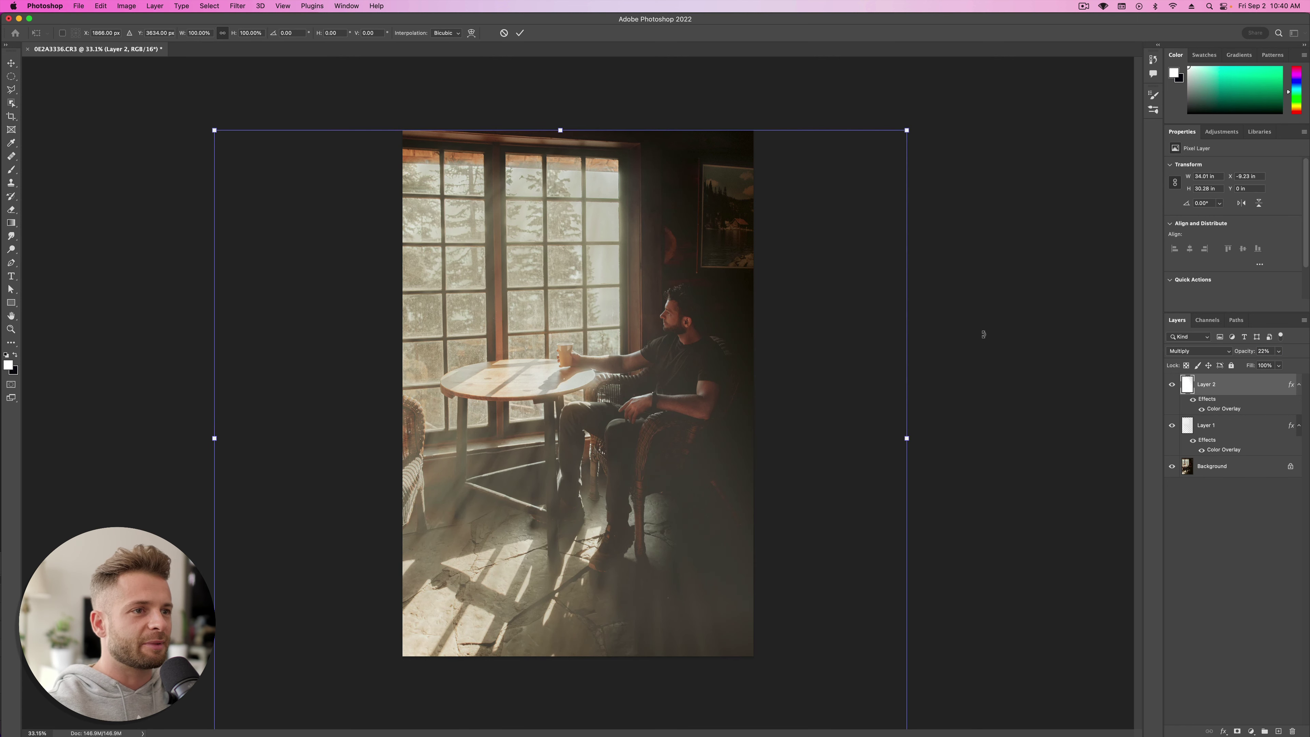
key("super+0")
left_click_drag(749, 577, 688, 536)
mouse_move(571, 442)
left_mouse_down()
mouse_move(567, 419)
mouse_move(571, 431)
left_mouse_up()
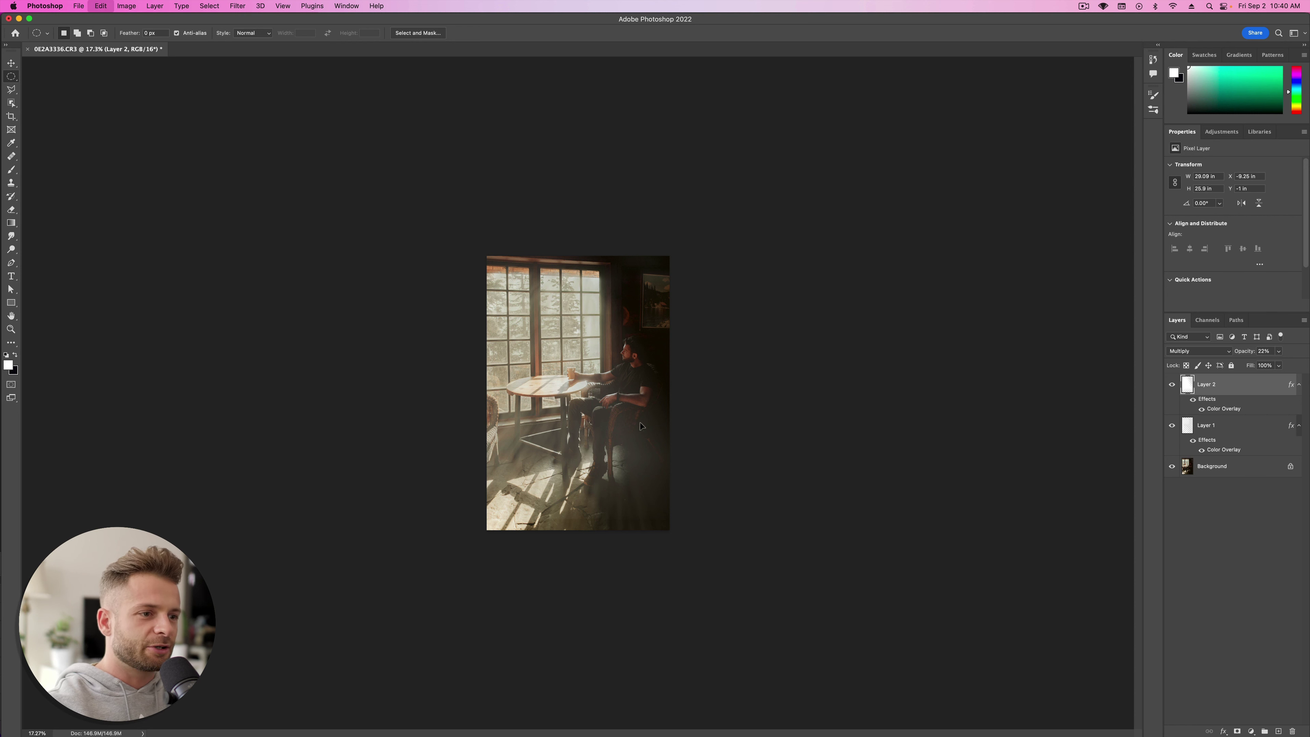
Step: Enlarge Layer 2's light shape to 105.67% so it extends below the photo's lower edge, and apply the transform
key("super+t")
left_click_drag(542, 523, 543, 535)
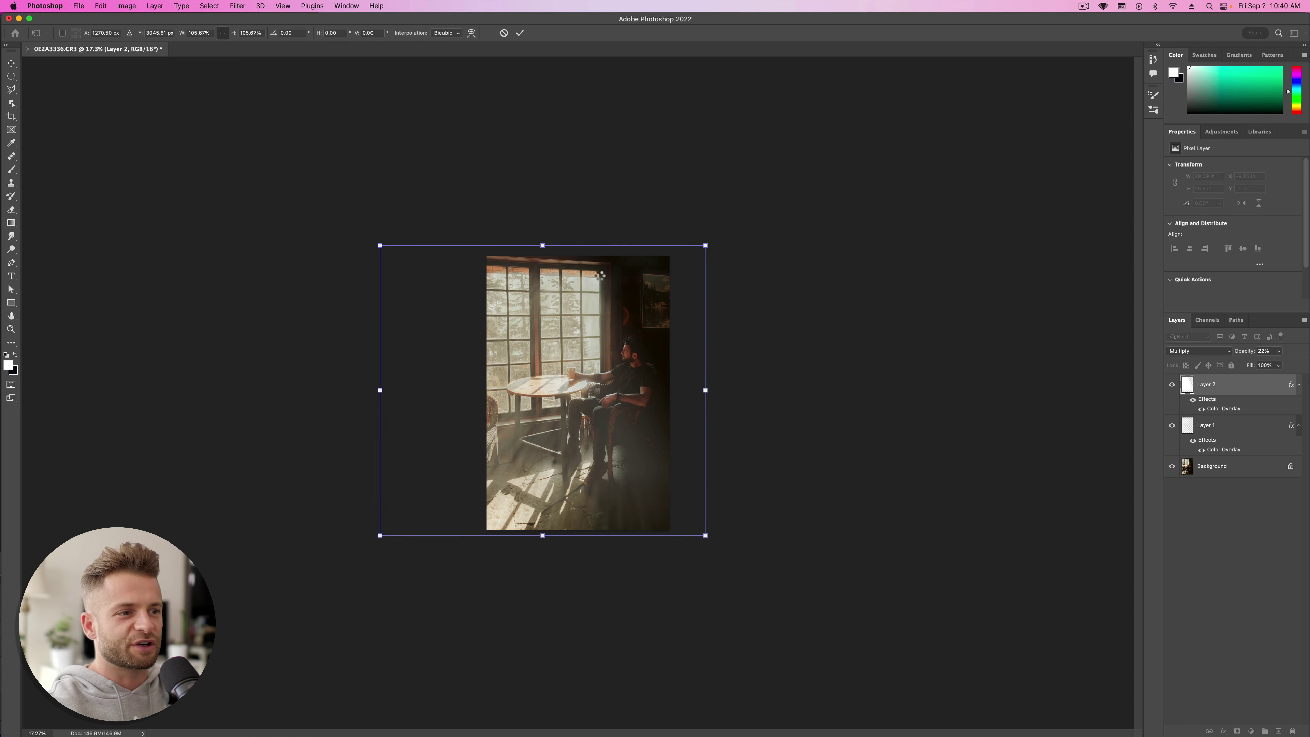
key("Return")
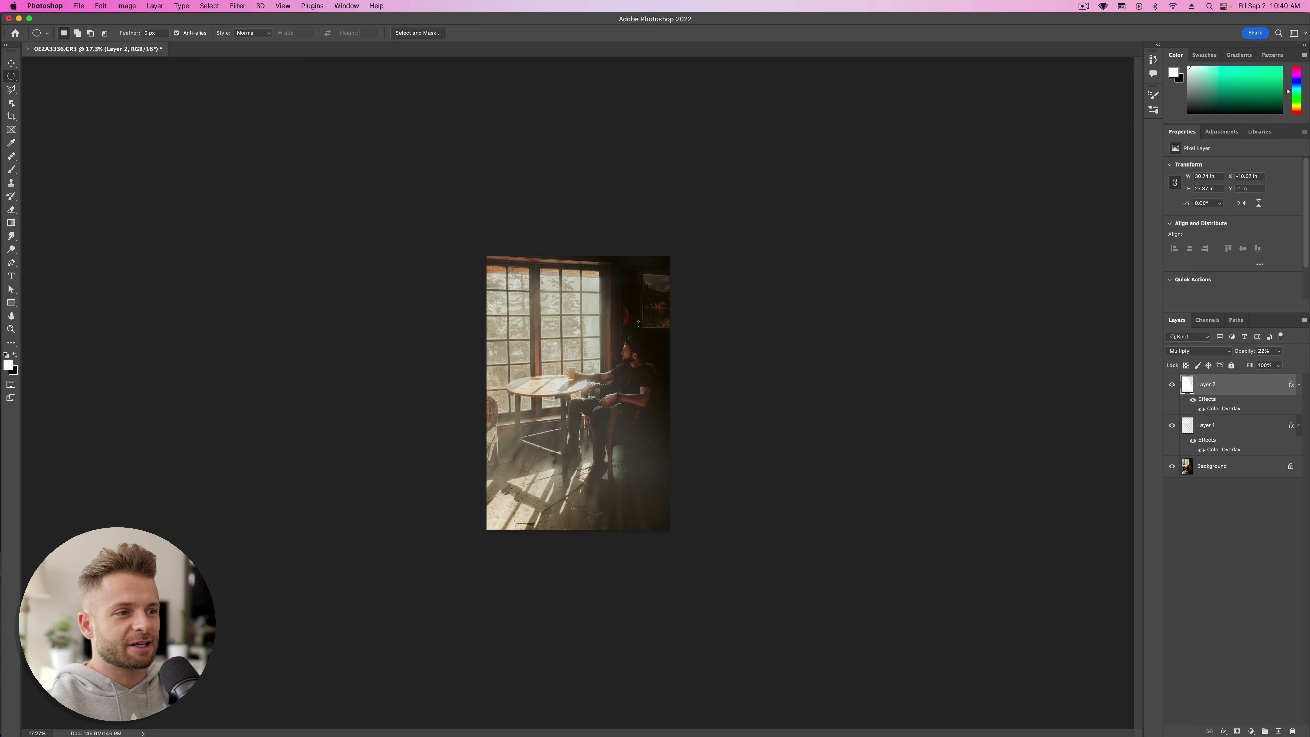
Step: Toggle Layer 2's visibility repeatedly to compare the photo with and without the window glow
scroll(638, 321, "up", 5)
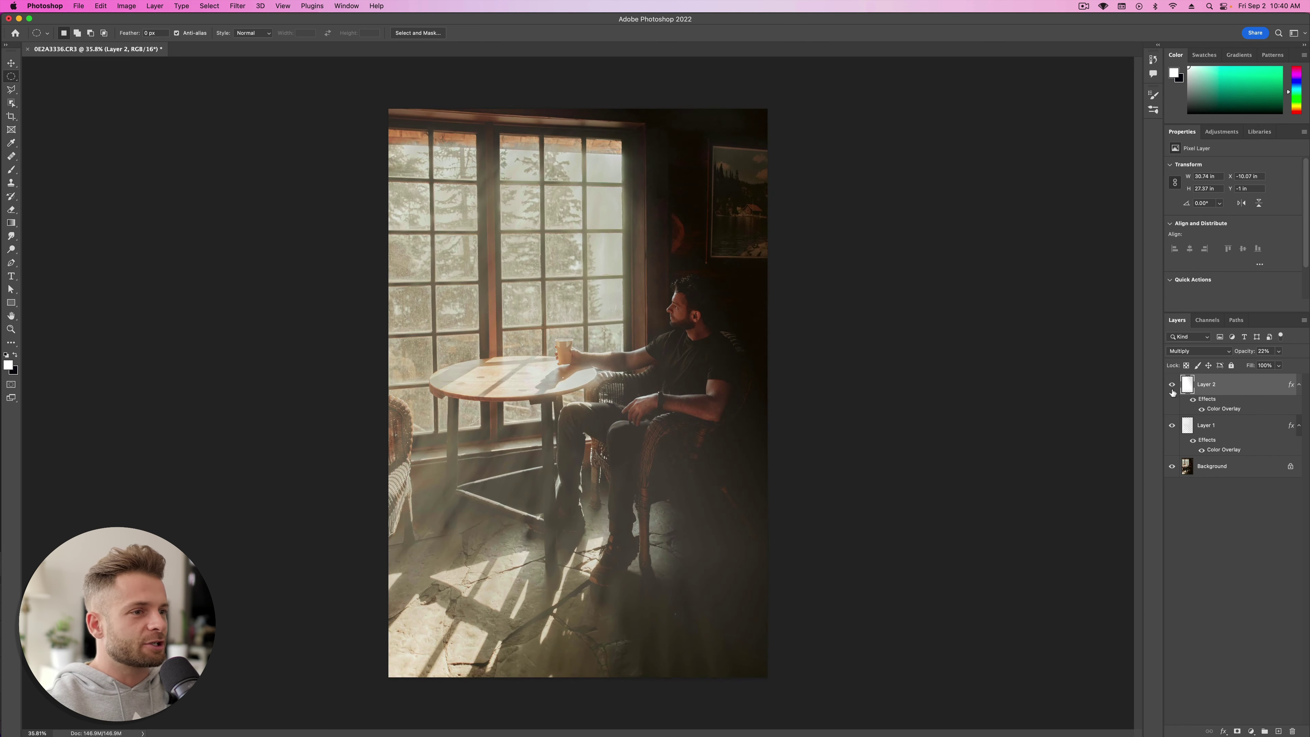
left_click(1173, 385)
left_click(1173, 385)
left_click(1173, 385)
left_click(1173, 384)
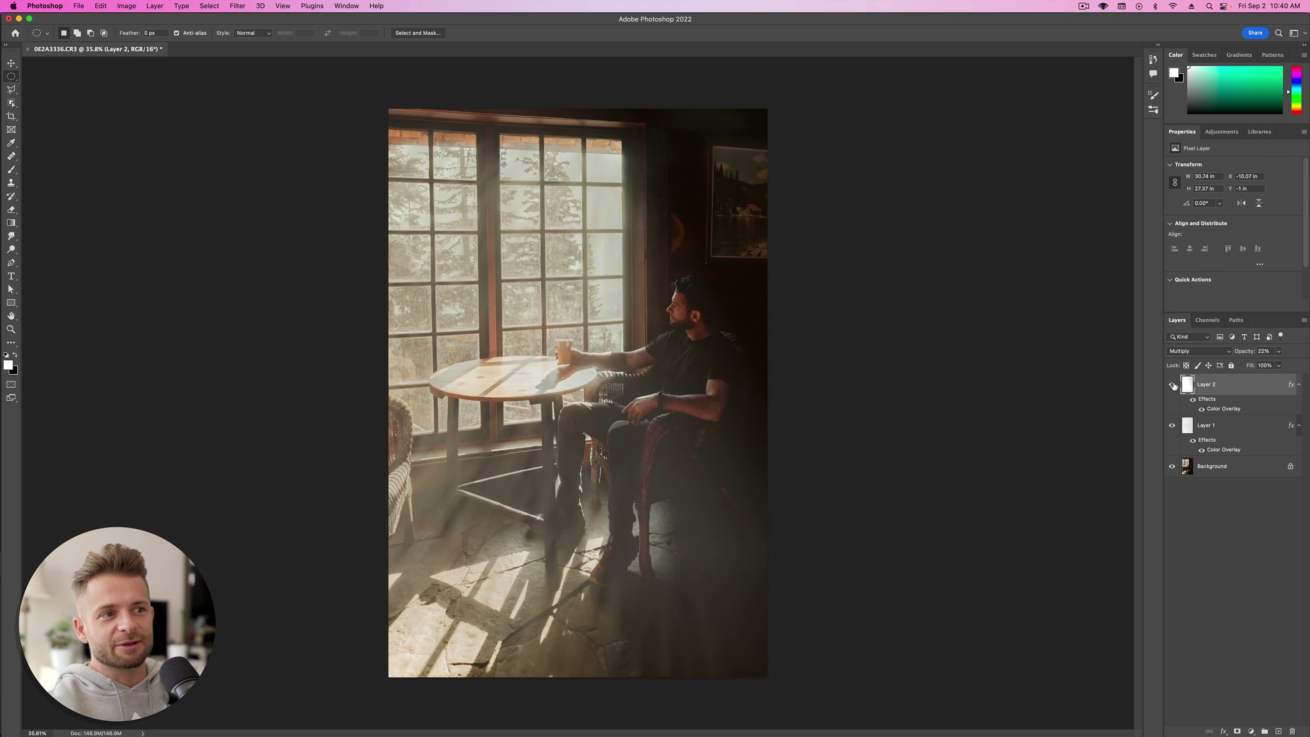
left_click(1173, 384)
left_click(1172, 385)
left_click(1172, 385)
left_click(1172, 385)
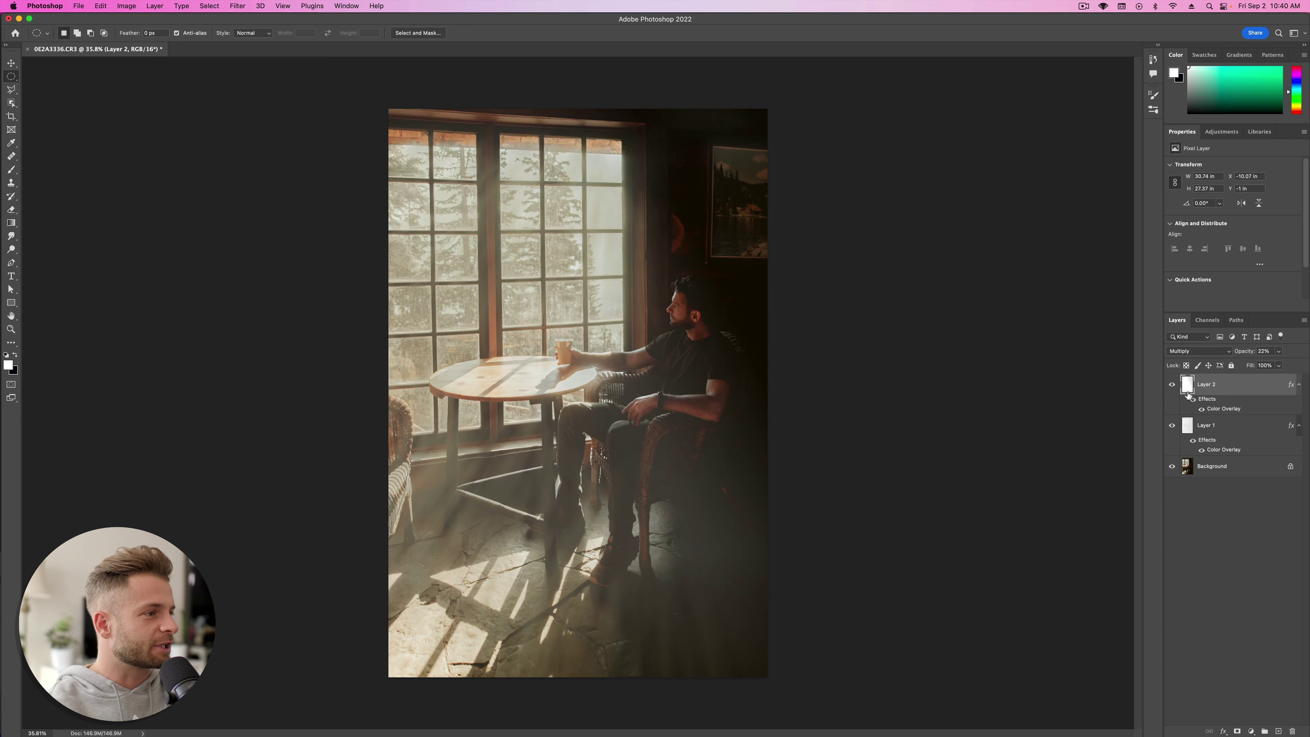
Step: Change Layer 2's Color Overlay to a slightly greener grey, #b9bbb2, with a hue of 73°
double_click(1226, 409)
left_click(1153, 193)
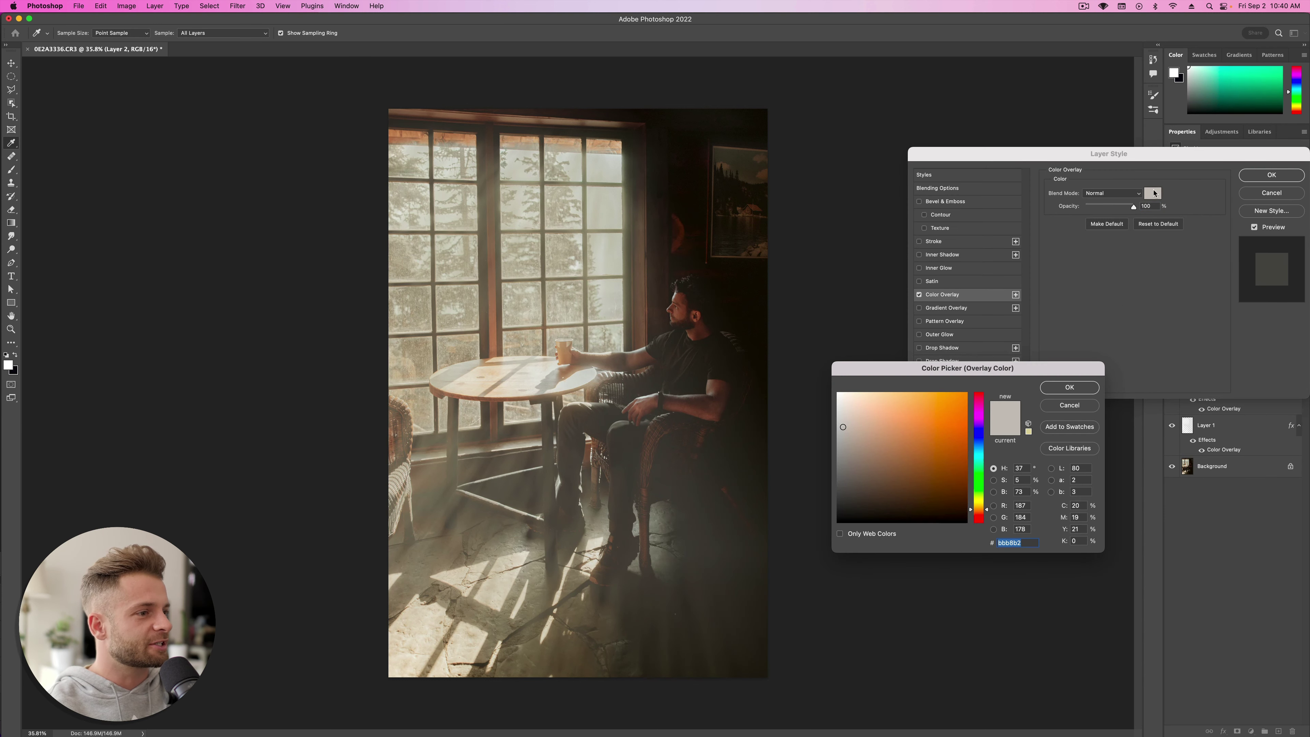
left_click_drag(980, 486, 980, 497)
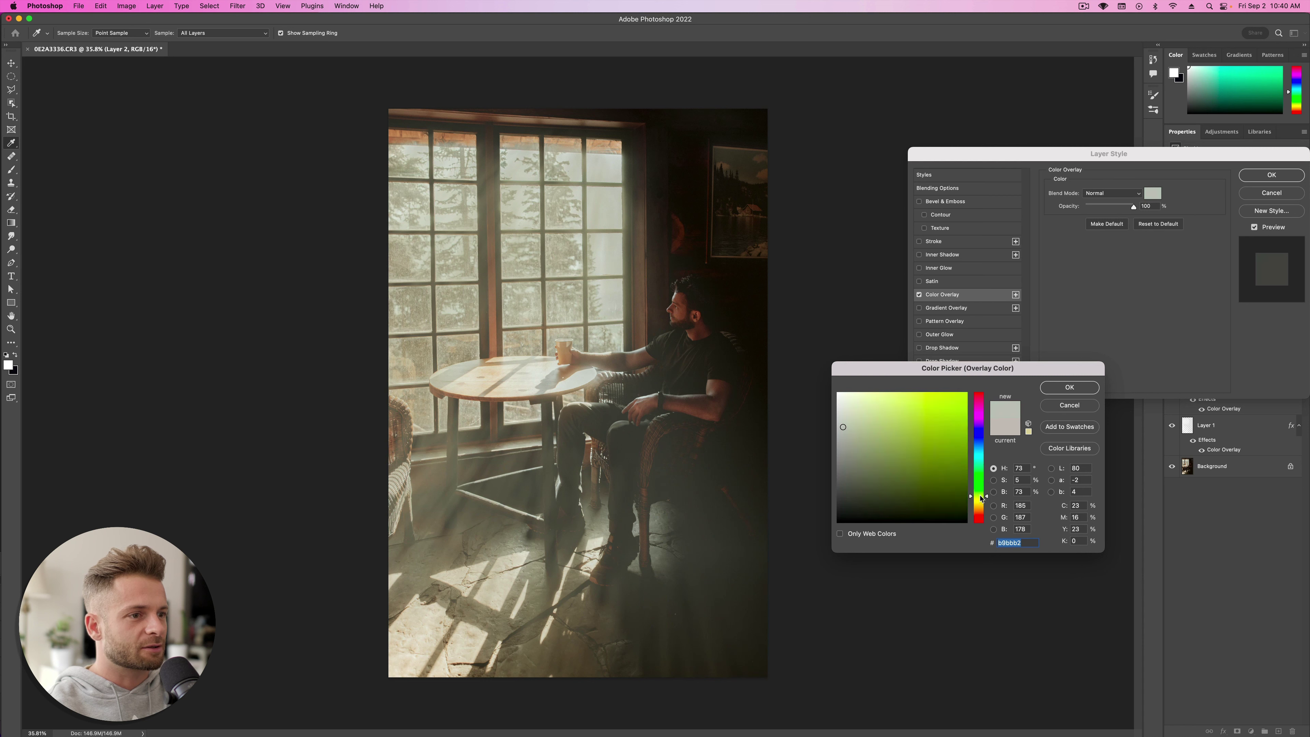
left_click(1084, 388)
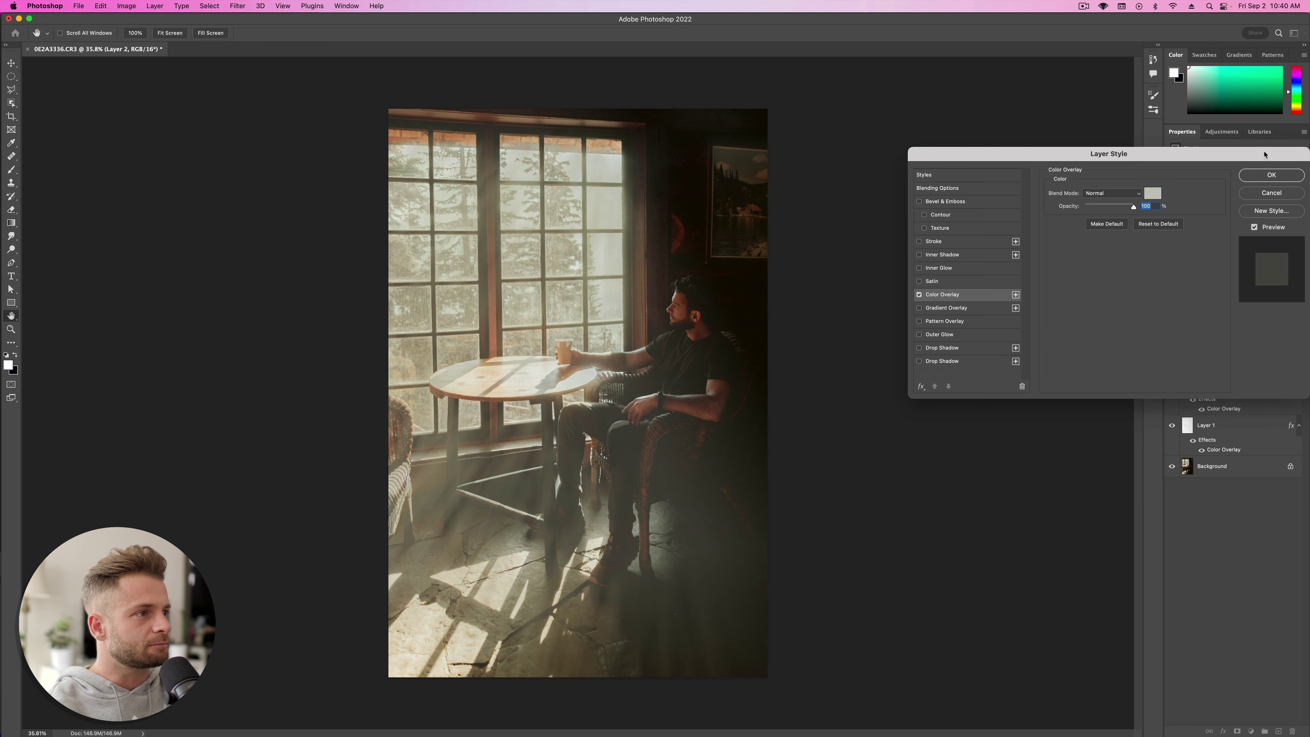
left_click(1272, 175)
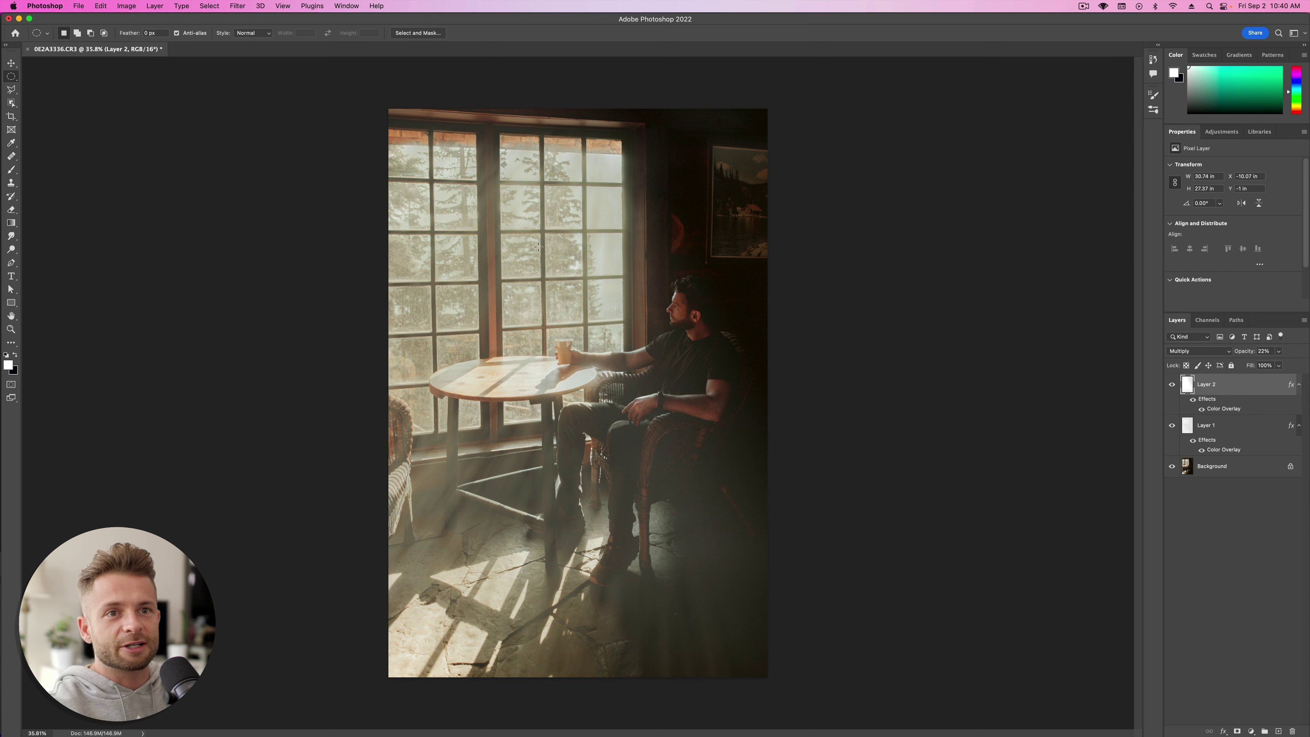
Step: Erase part of Layer 2's glow over the seated man with the Eraser and a Soft Round brush at 4468 px
left_click(11, 211)
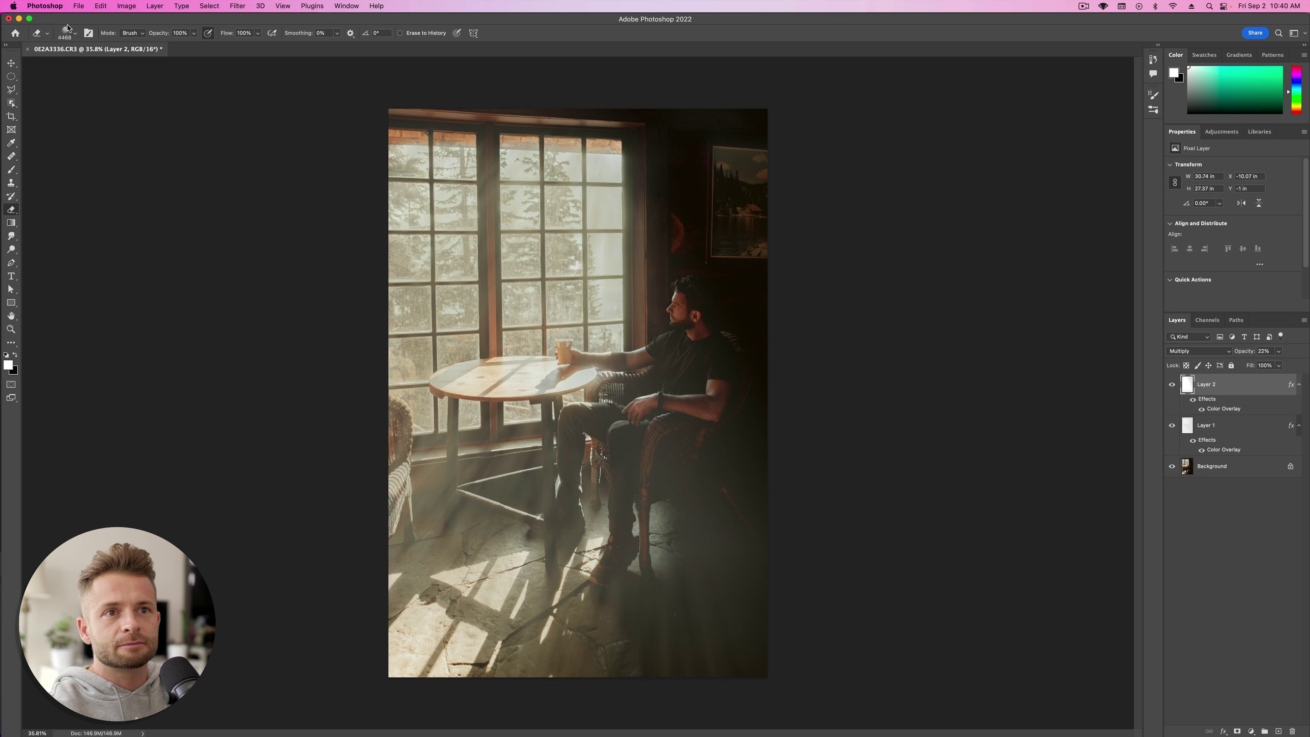
left_click(74, 34)
left_click(75, 34)
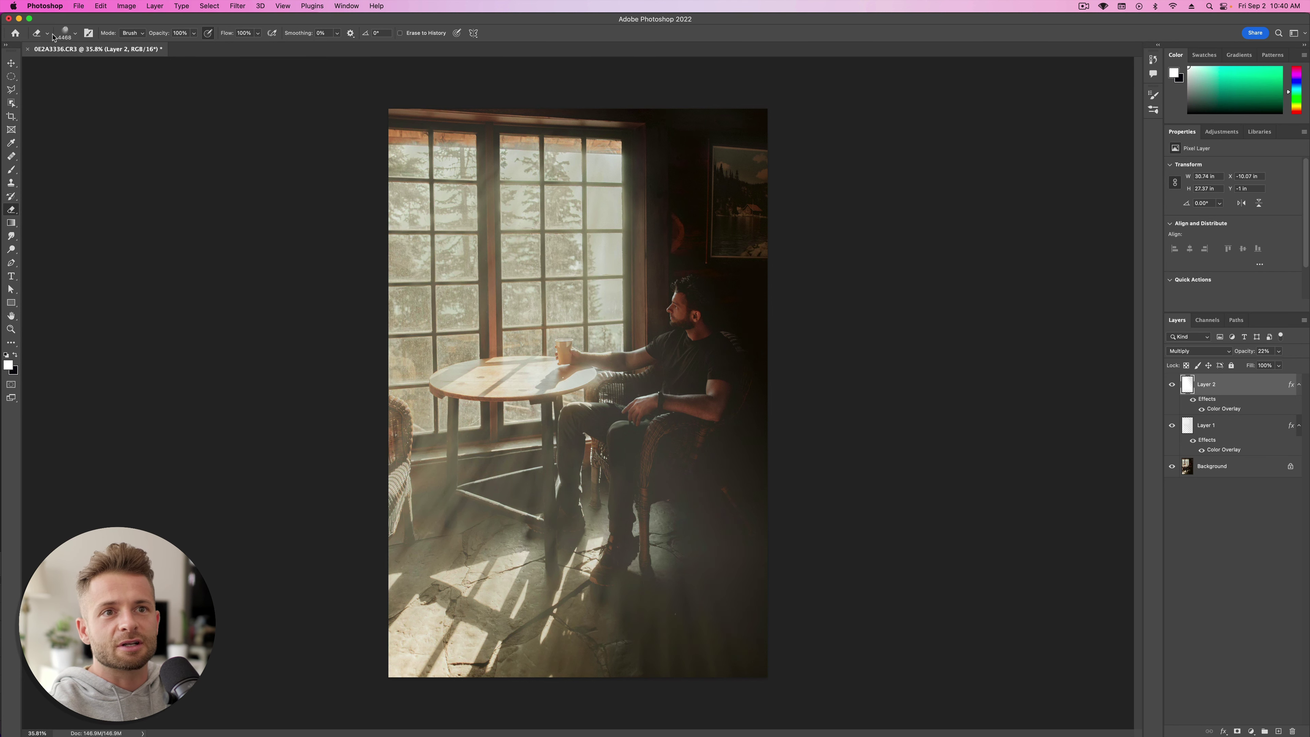
left_click(88, 33)
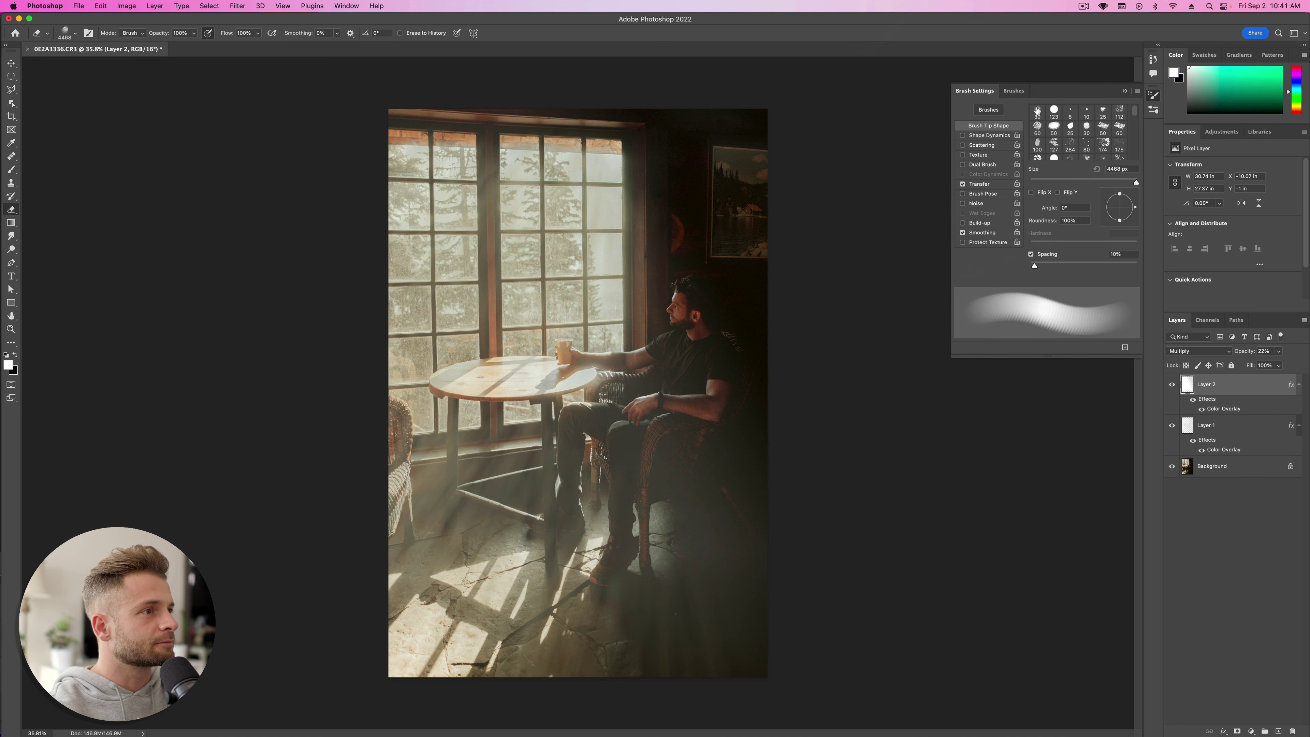
left_click(988, 110)
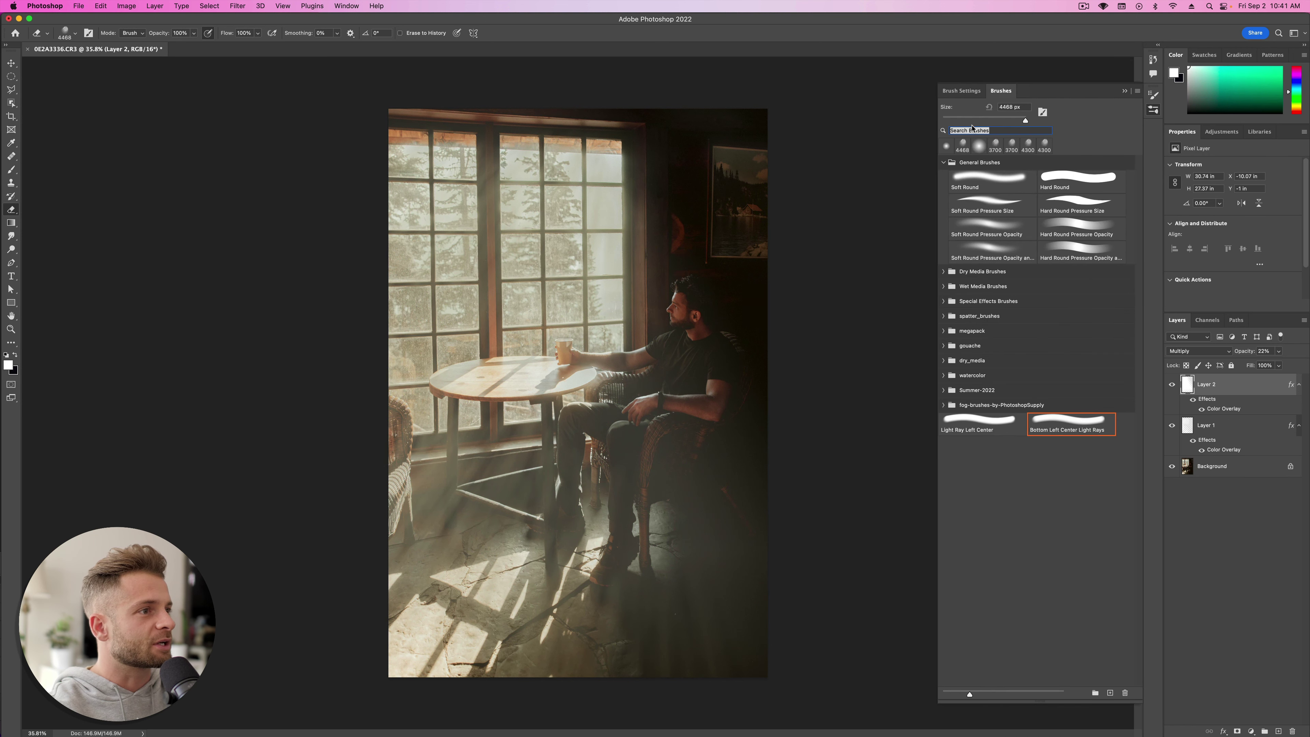
left_click(986, 179)
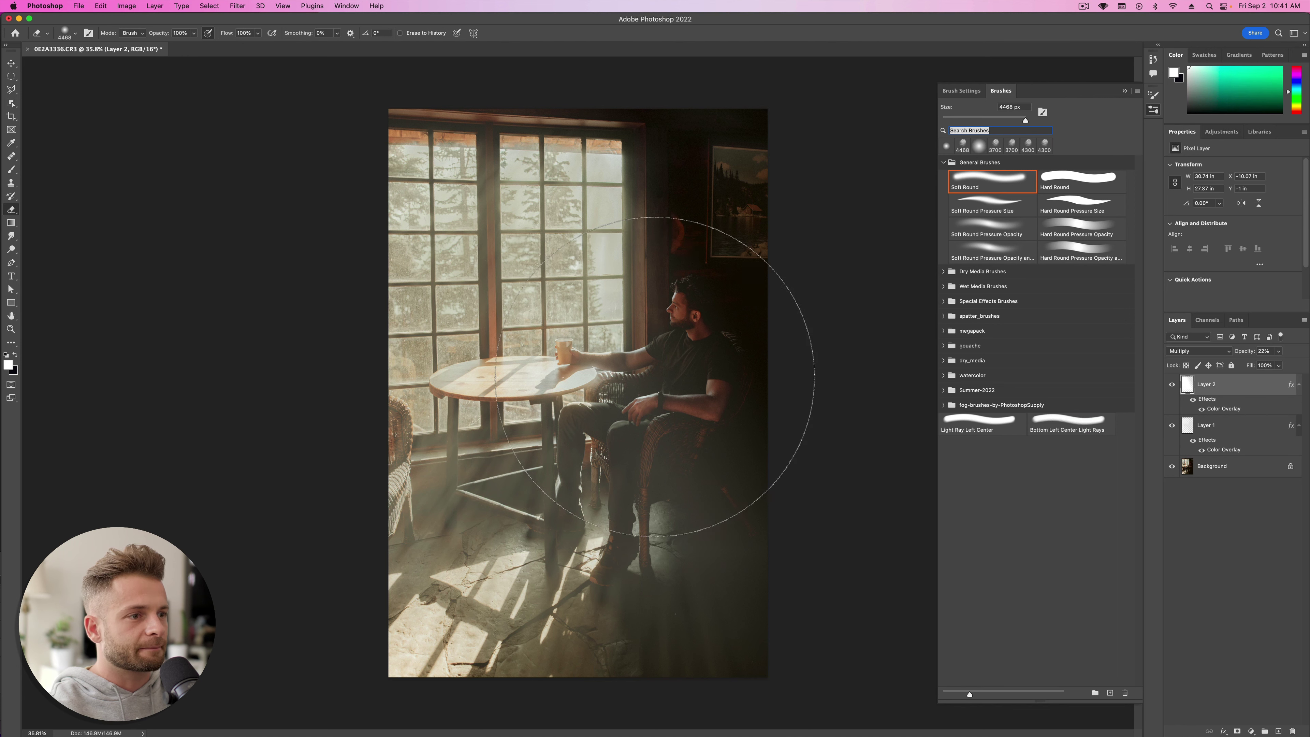
left_click(713, 372)
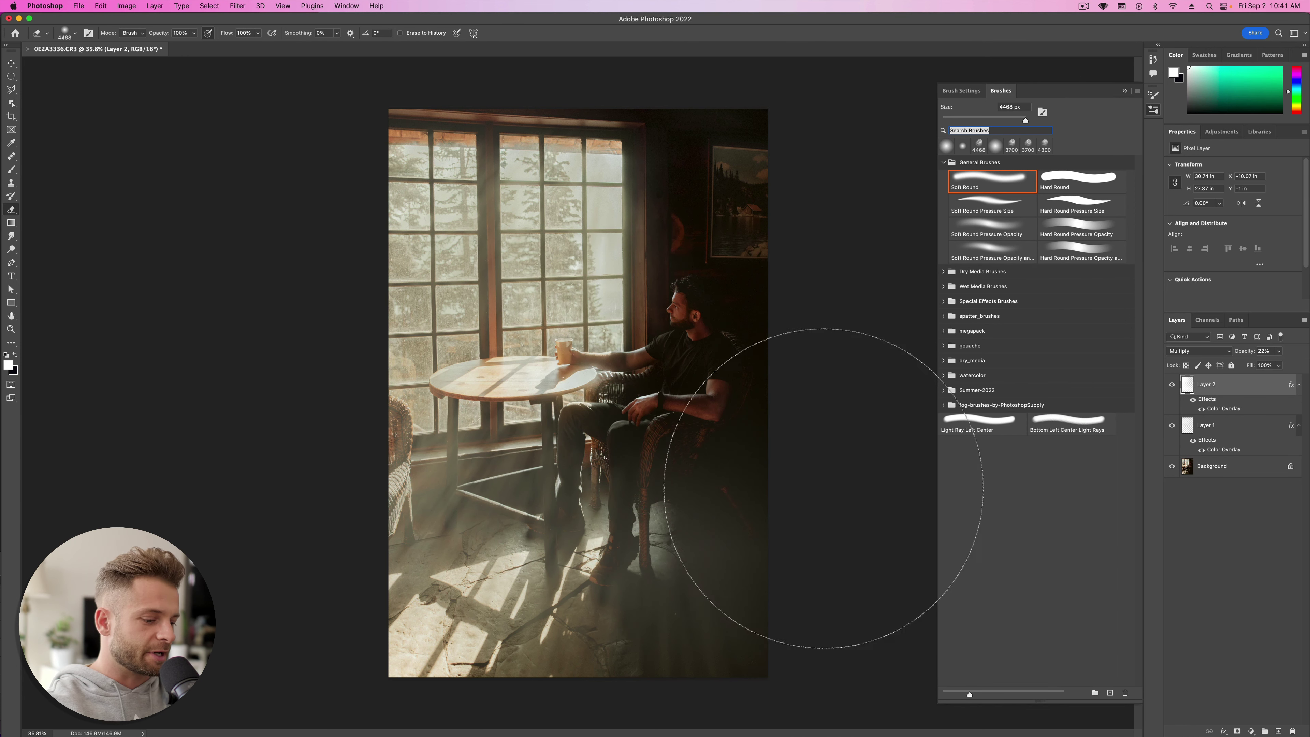
Step: Reduce the Eraser to a 700 px brush with 49% opacity and 56% flow
key("bracketleft")
key("bracketleft")
key("bracketleft")
key("bracketleft")
key("bracketleft")
key("bracketleft")
key("bracketleft")
key("bracketleft")
key("bracketleft")
key("bracketleft")
key("bracketleft")
key("bracketleft")
key("bracketleft")
key("bracketleft")
key("bracketleft")
key("bracketleft")
key("bracketleft")
key("bracketleft")
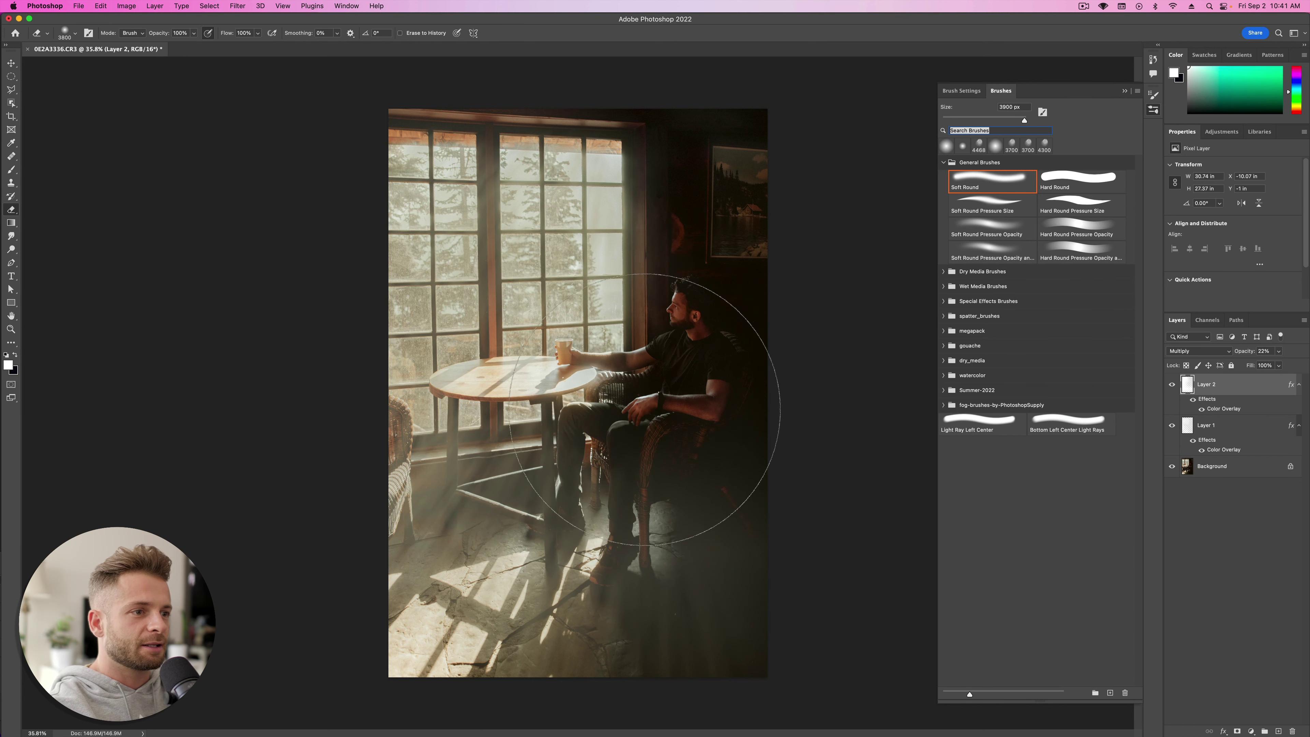
key("bracketleft")
key("bracketleft")
key("bracketleft")
key("bracketleft")
key("bracketleft")
key("bracketleft")
key("bracketleft")
key("bracketleft")
key("bracketleft")
key("bracketleft")
key("bracketleft")
key("bracketleft")
key("bracketleft")
key("bracketleft")
key("bracketleft")
key("bracketleft")
key("bracketleft")
key("bracketleft")
key("bracketleft")
key("bracketleft")
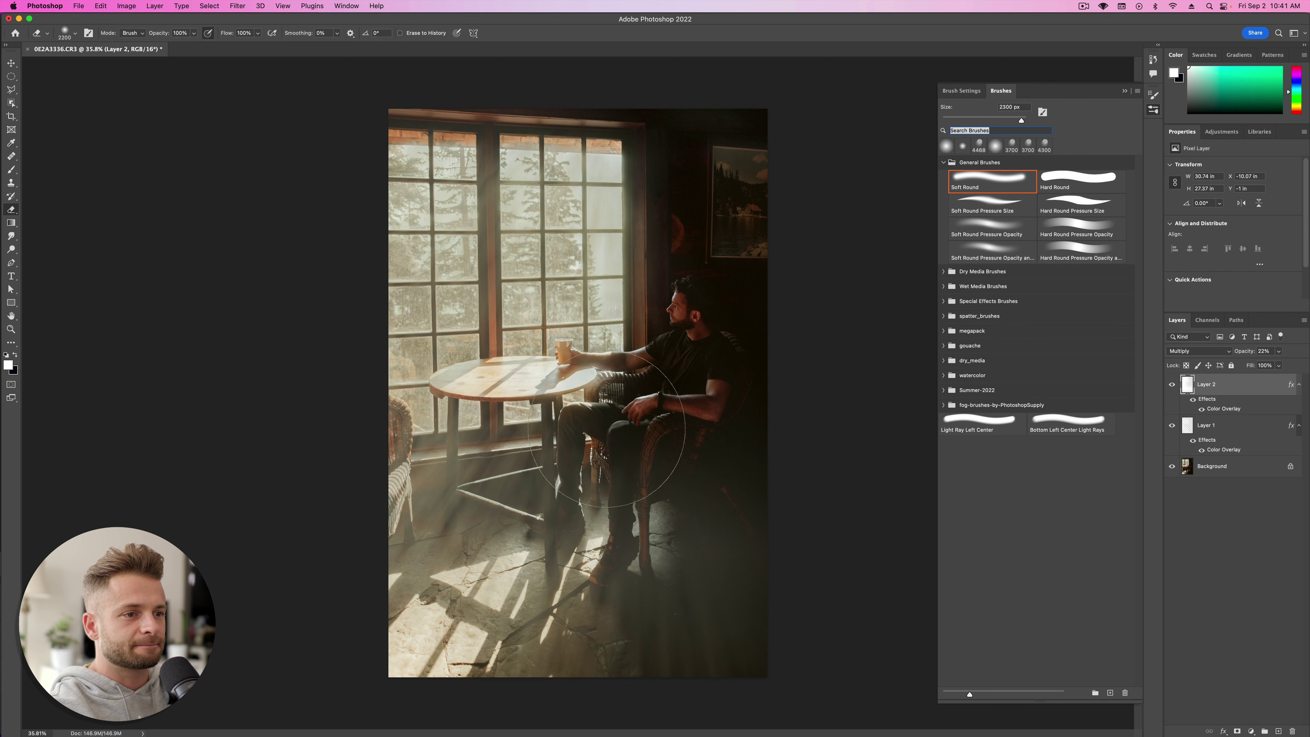
key("bracketright")
key("bracketright")
key("bracketright")
key("bracketright")
key("bracketright")
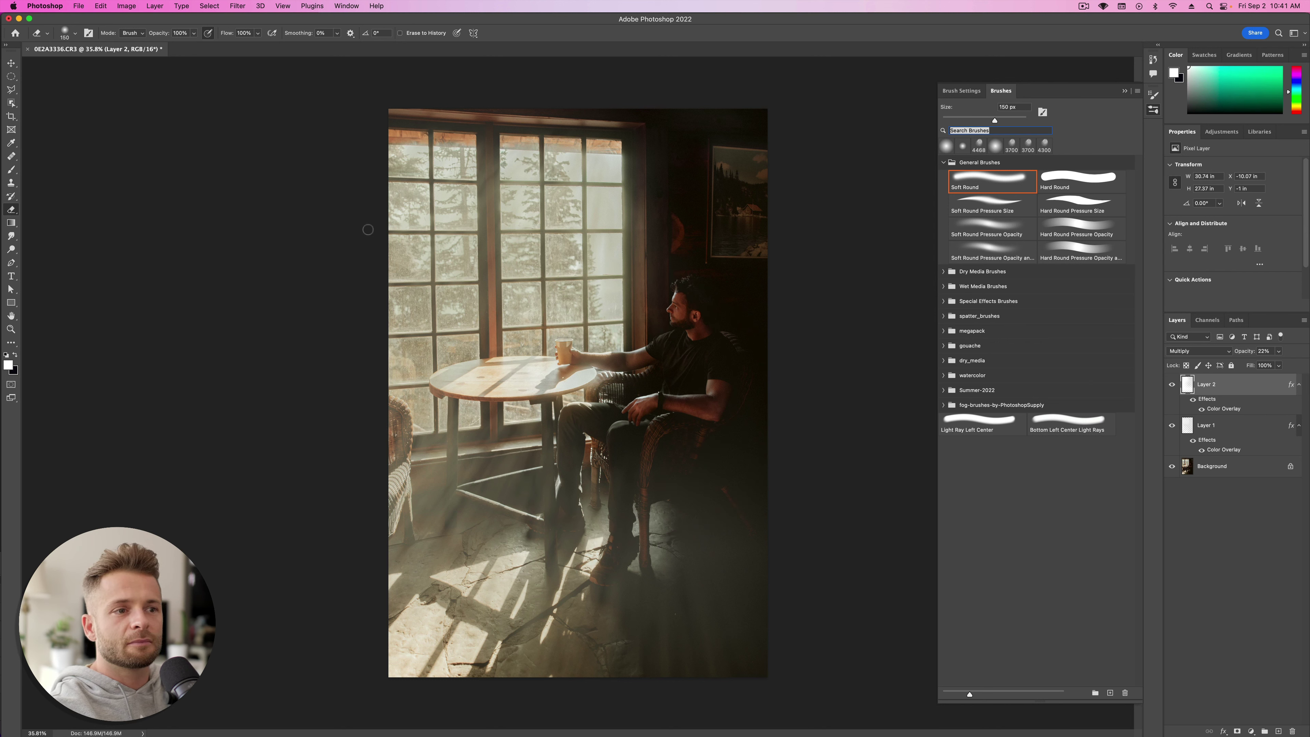
left_click_drag(162, 36, 137, 38)
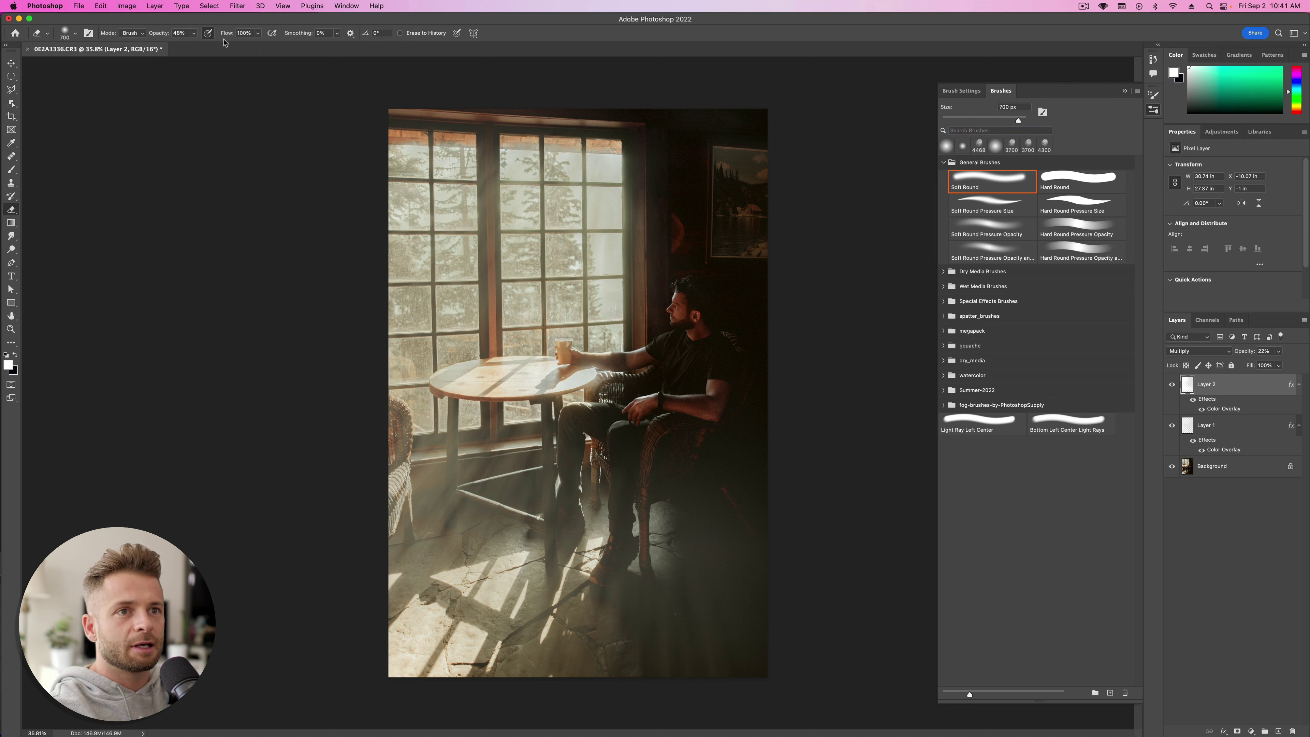
left_click_drag(227, 34, 206, 37)
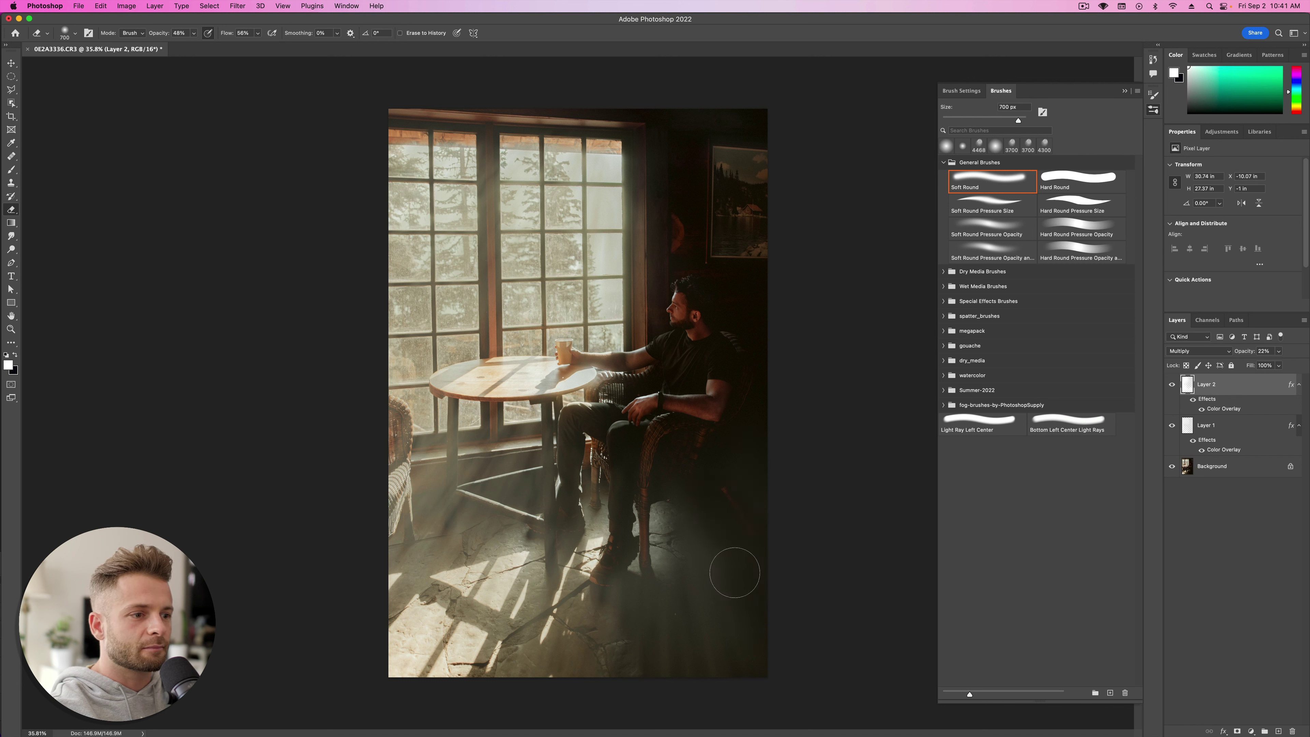
Step: Erase Layer 2's glow from the dark floor beside the chair in the photo's lower-right area, enlarging the brush to 1600 px
left_click_drag(737, 573, 675, 592)
key("bracketright")
key("bracketright")
key("bracketright")
key("bracketright")
key("bracketright")
key("bracketright")
key("bracketright")
key("bracketright")
key("bracketright")
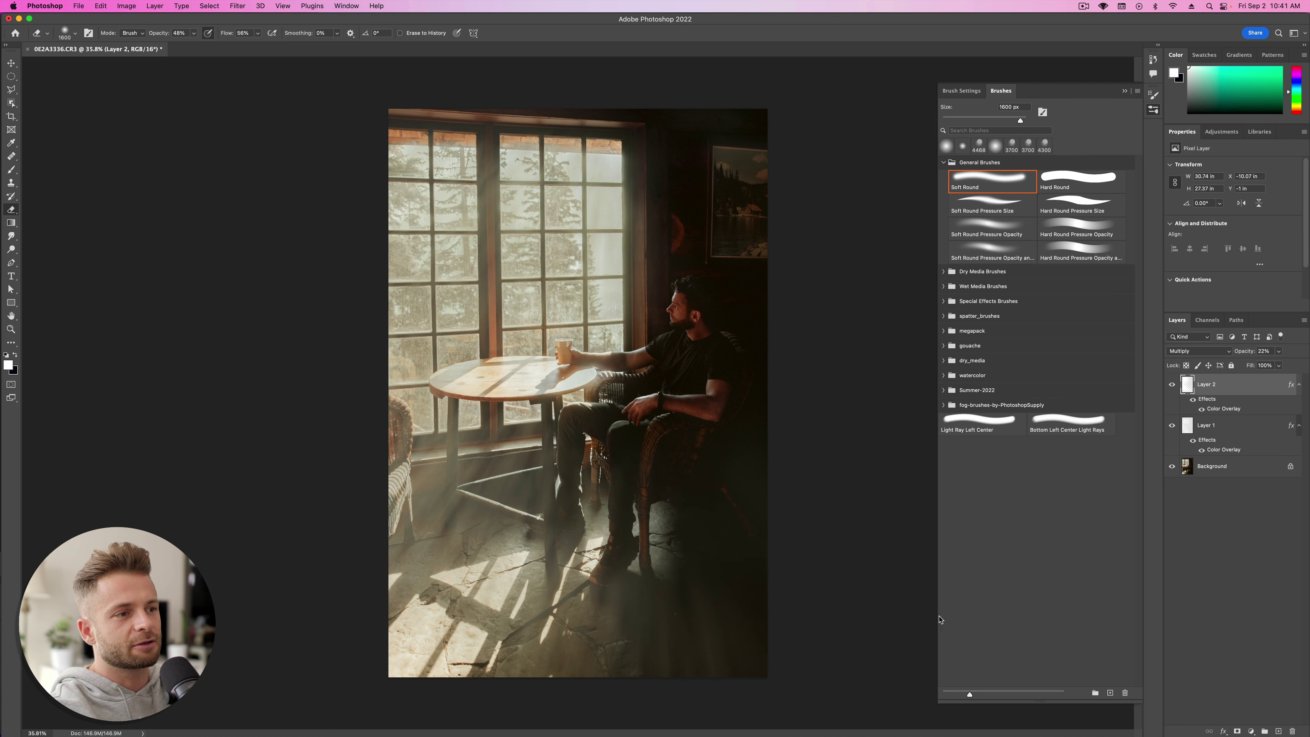
Step: Resize the Eraser brush for finer touch-ups on Layer 2, finishing at 175 px
key("bracketleft")
key("bracketleft")
key("bracketleft")
key("bracketleft")
key("bracketleft")
key("bracketleft")
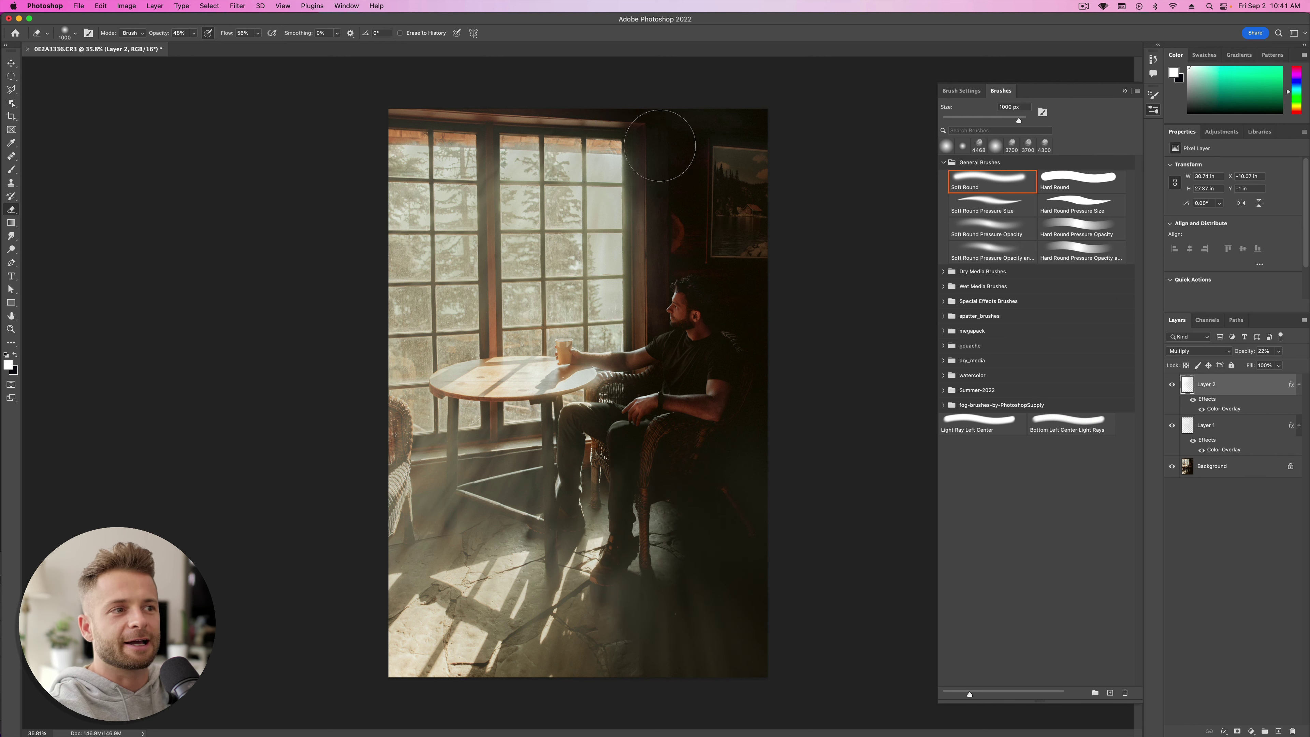
key("bracketleft")
key("bracketleft")
key("bracketleft")
key("bracketleft")
key("bracketleft")
key("bracketleft")
key("bracketleft")
key("bracketleft")
key("bracketleft")
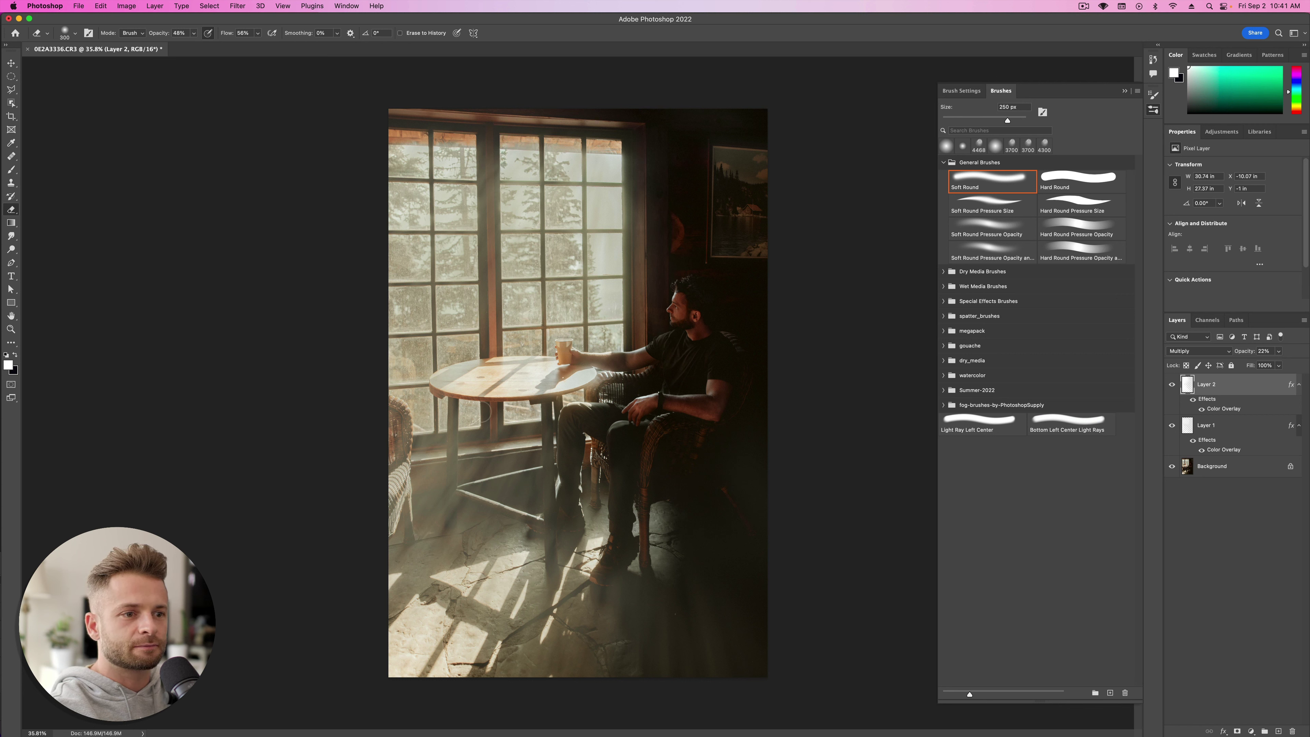
key("bracketright")
key("bracketright")
key("bracketright")
key("bracketright")
key("bracketright")
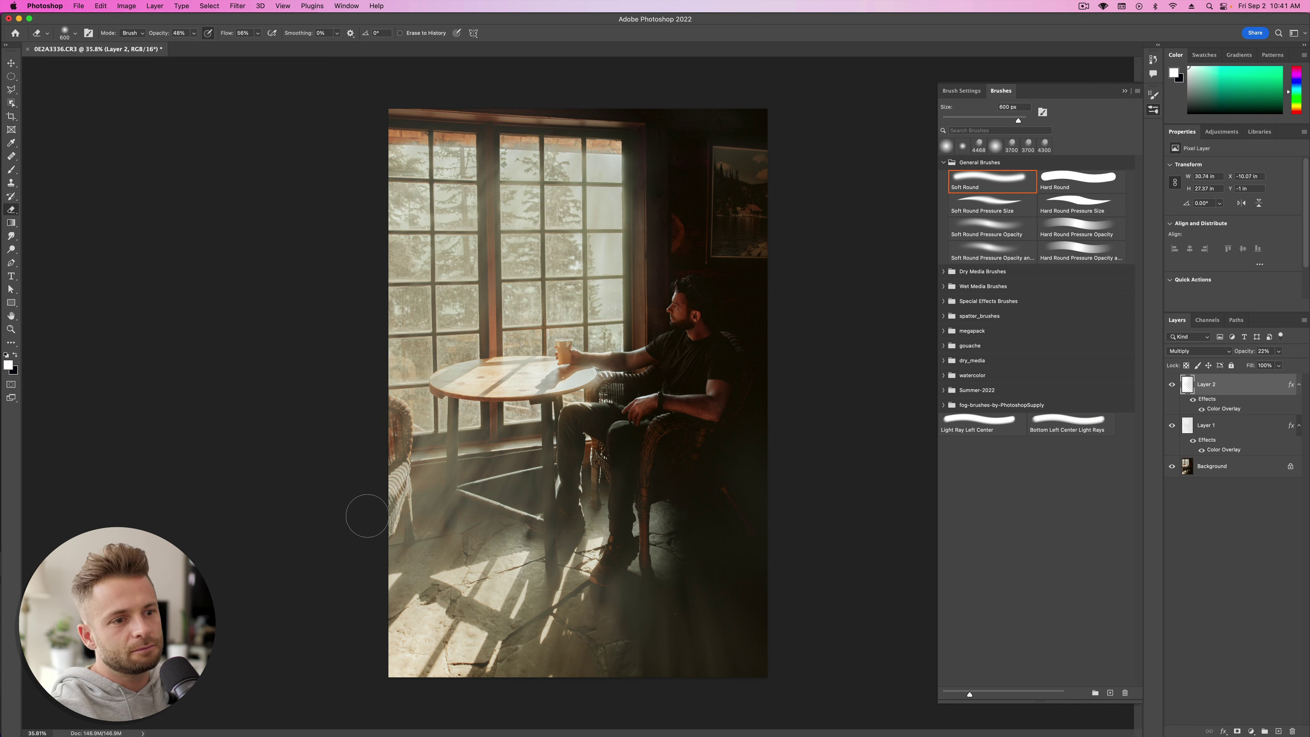
key("bracketleft")
key("bracketleft")
key("bracketleft")
key("bracketleft")
key("bracketleft")
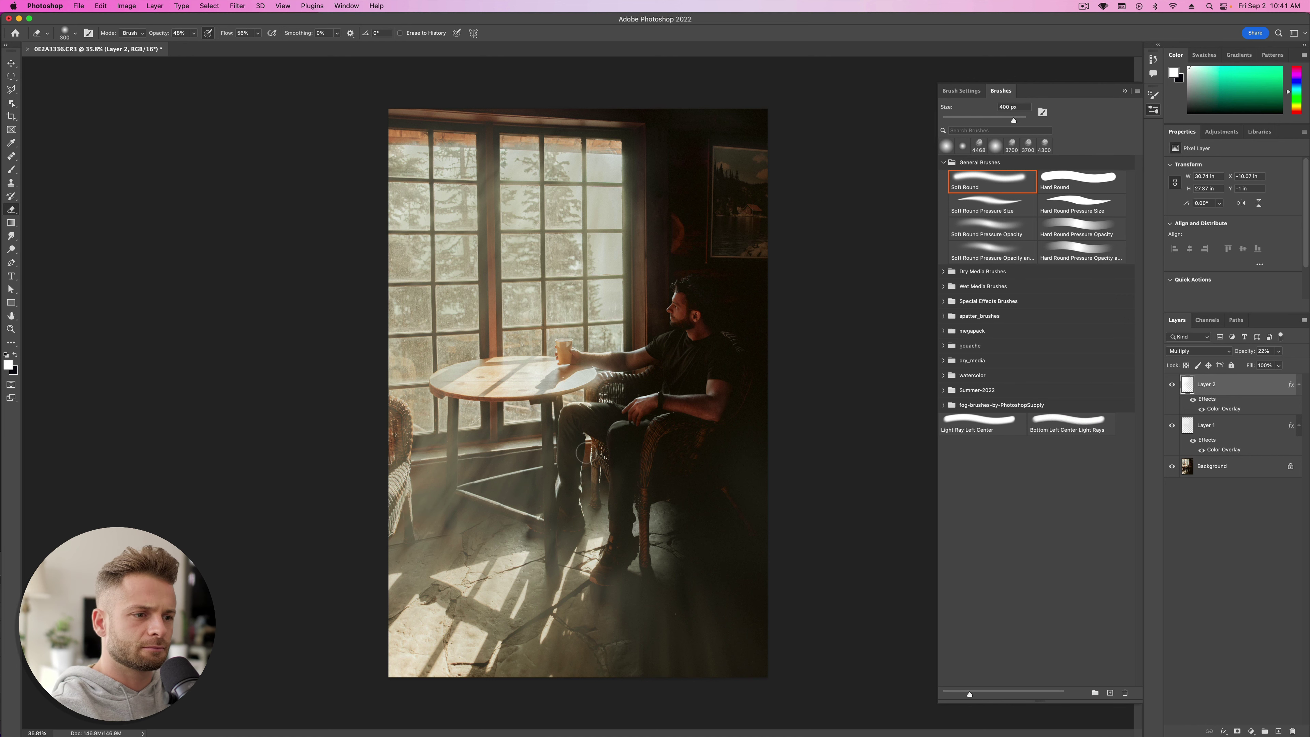
scroll(586, 454, "down", 3)
scroll(779, 464, "up", 1)
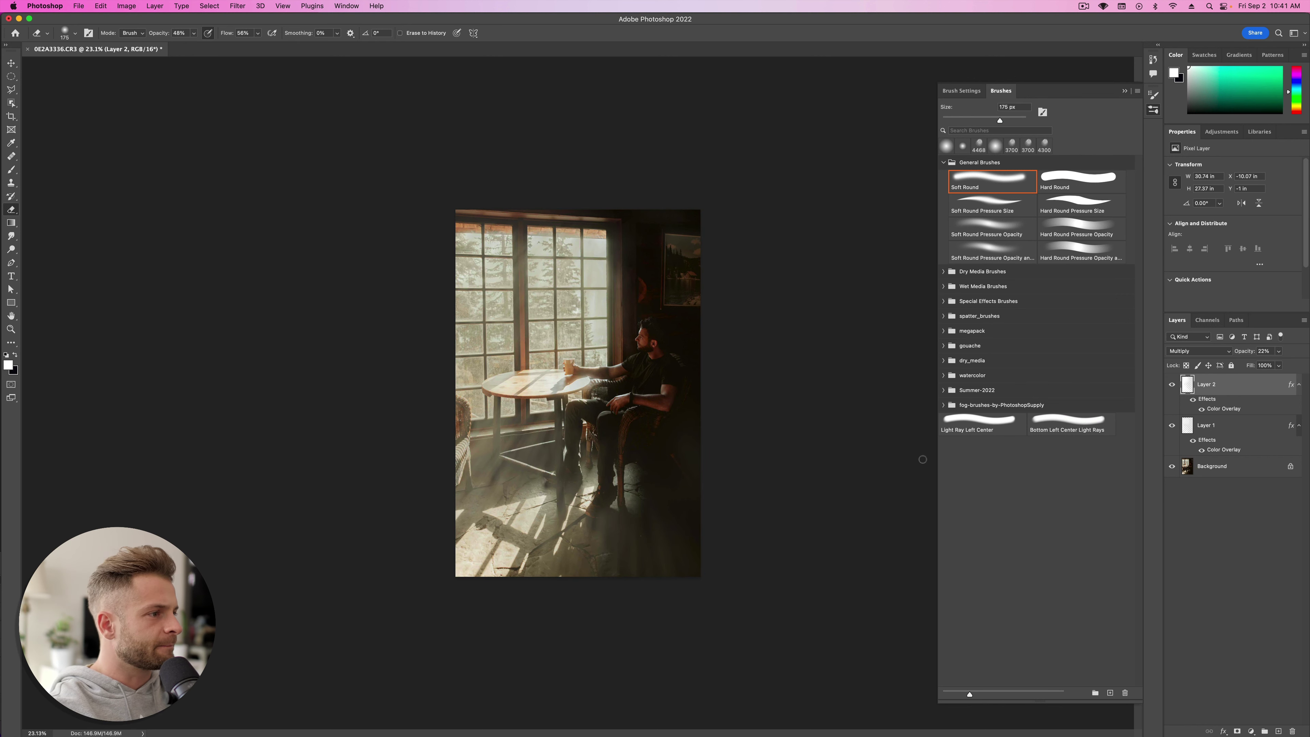
Step: Lower Layer 2's opacity to 11% and compare the photo with Layer 2 and Layer 1 hidden and shown
left_click_drag(1243, 351, 1236, 352)
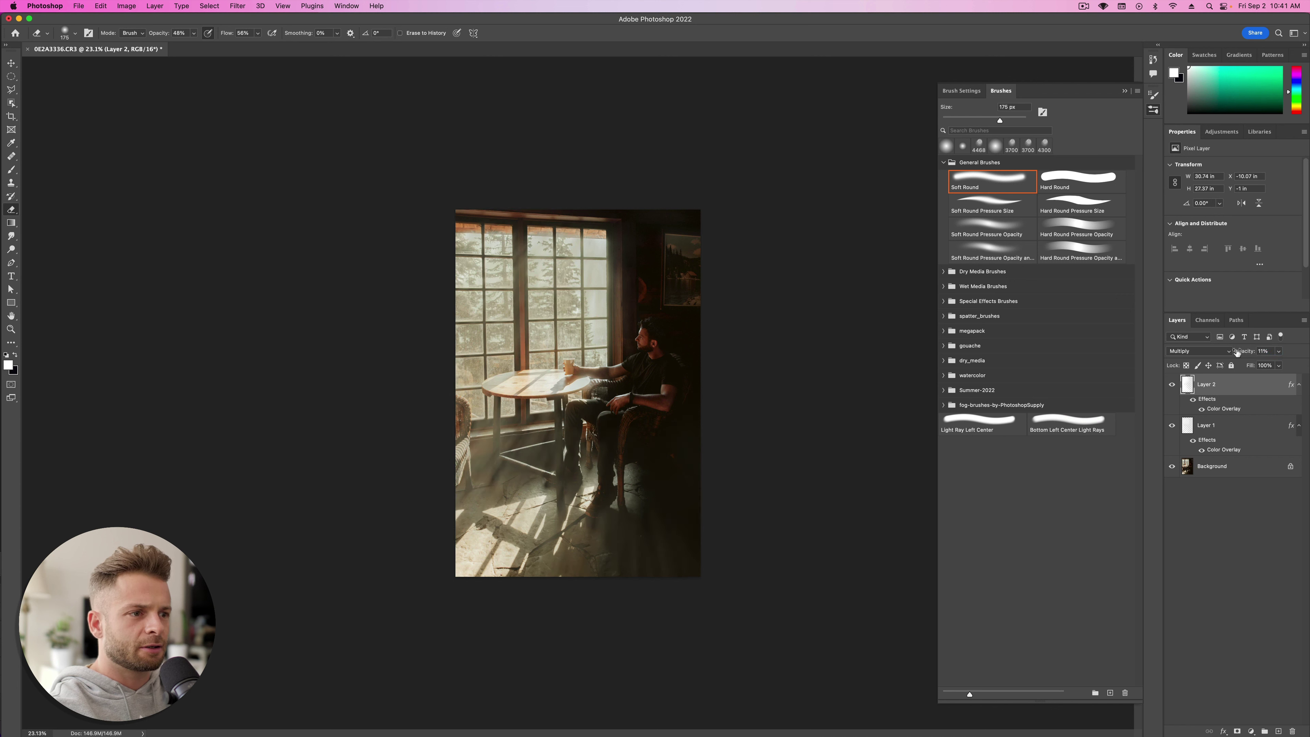
left_click(1173, 385)
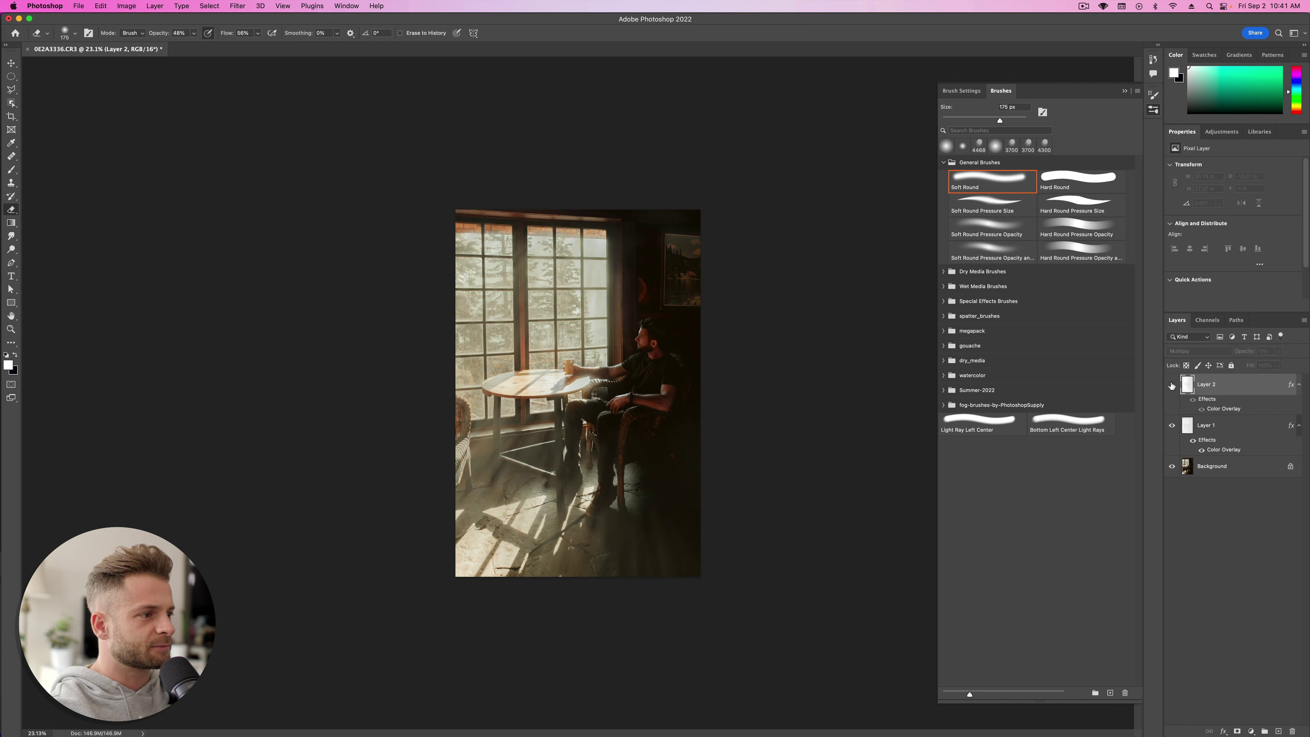
left_click(1171, 425)
left_click(1171, 425)
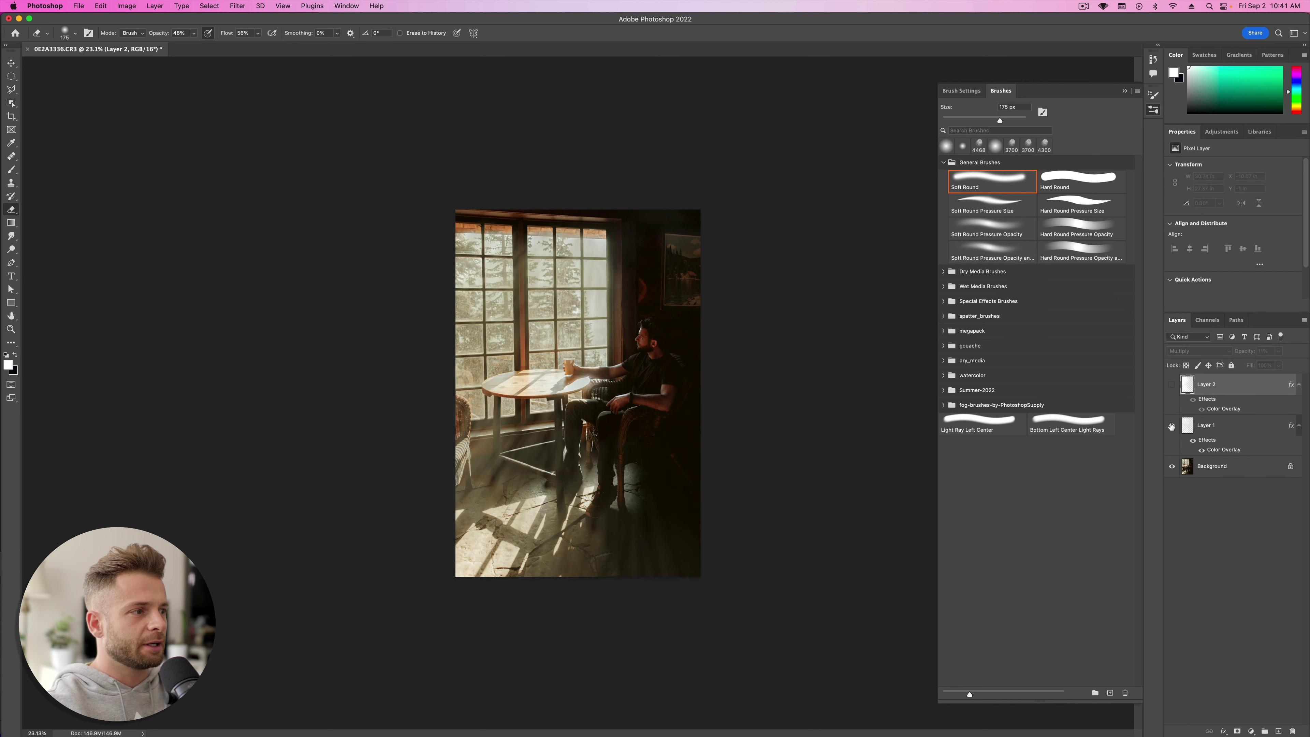
left_click(1172, 384)
left_click(1172, 385)
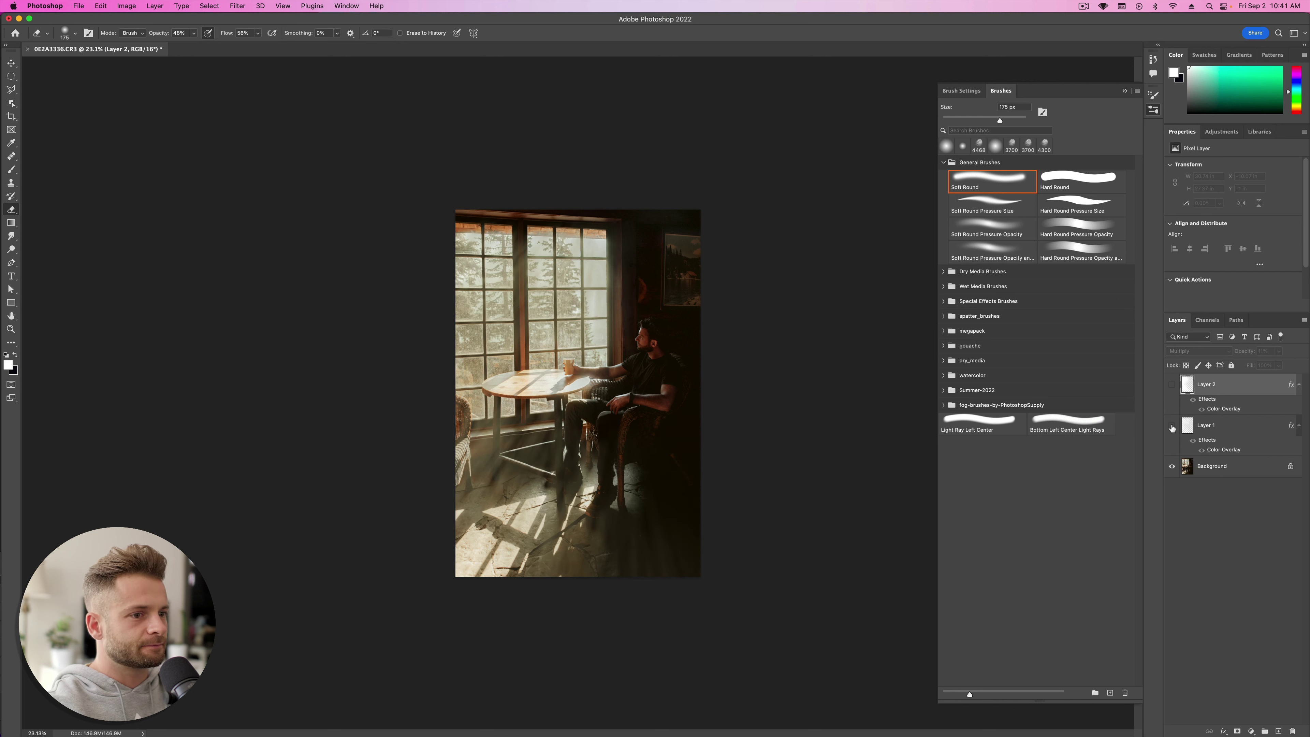
left_click(1172, 426)
left_click(1172, 426)
left_click(1173, 386)
left_click(1173, 386)
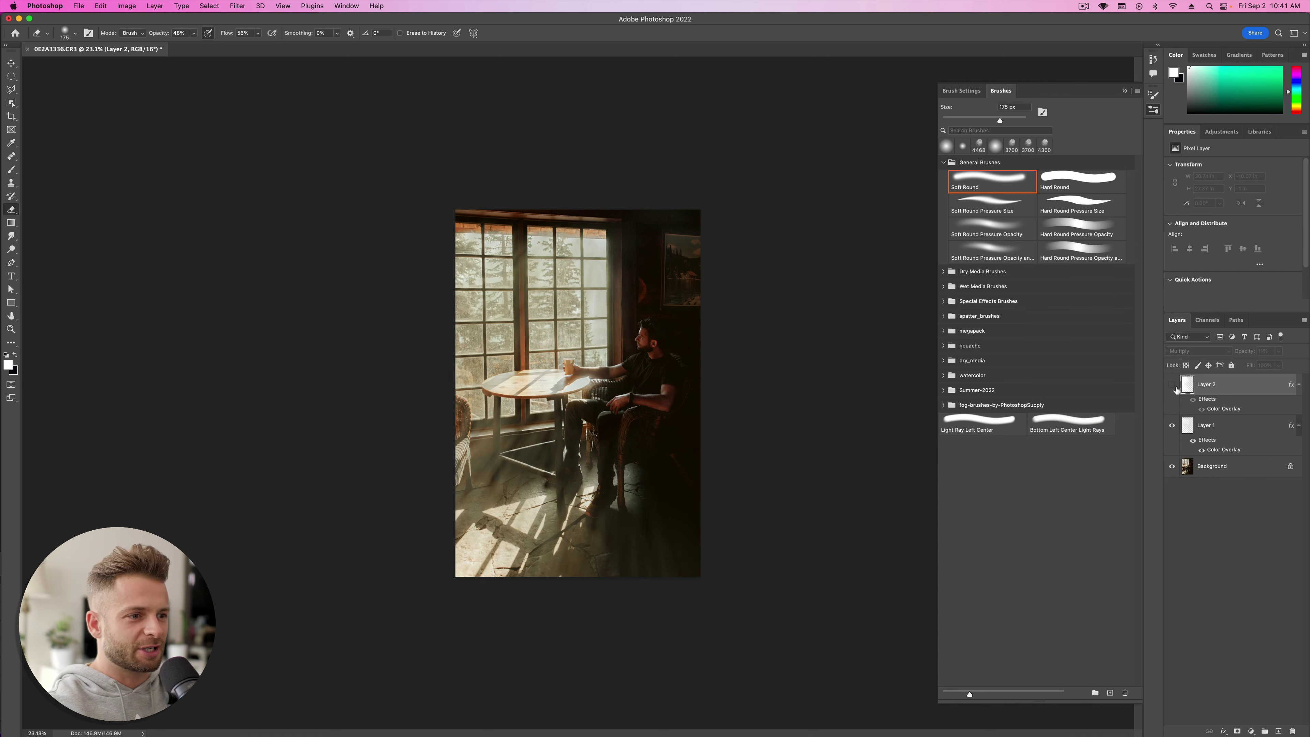
left_click(1173, 386)
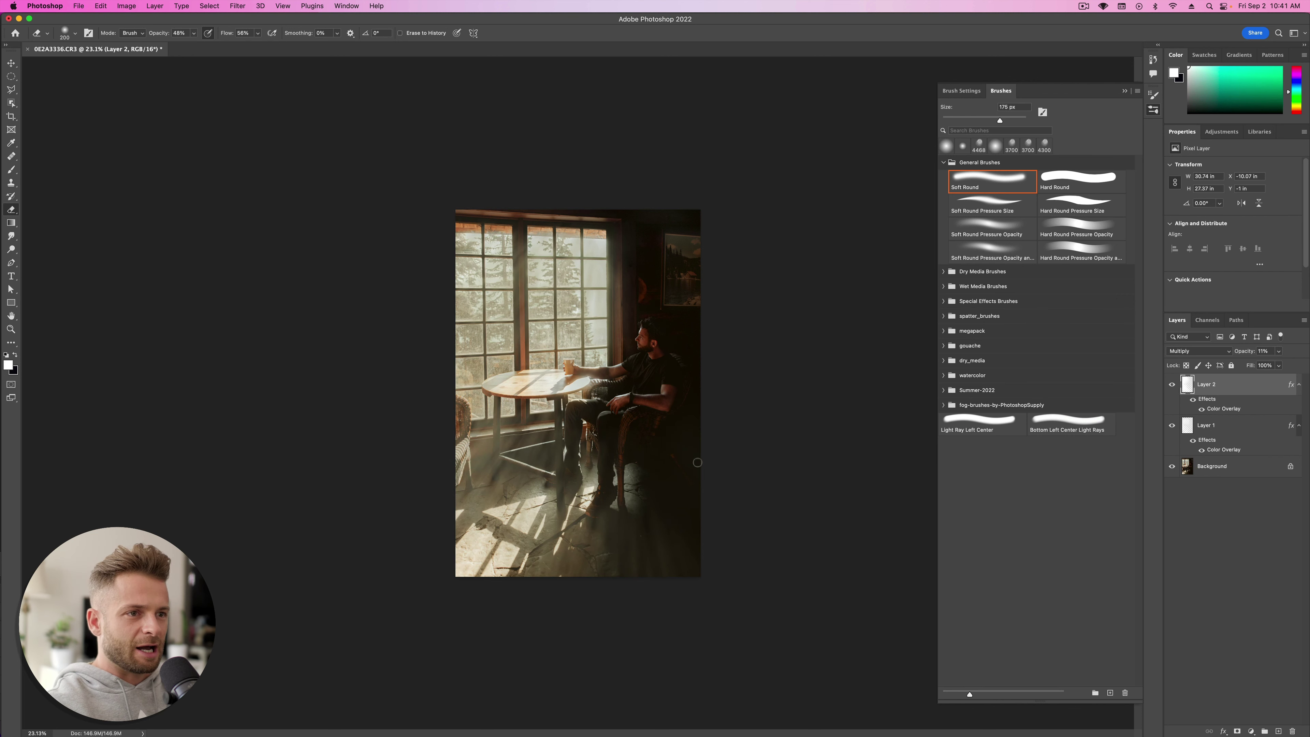
Step: Enlarge the Eraser brush to 900 px
key("bracketright")
key("bracketright")
key("bracketright")
key("bracketright")
key("bracketright")
key("bracketright")
key("bracketright")
key("bracketright")
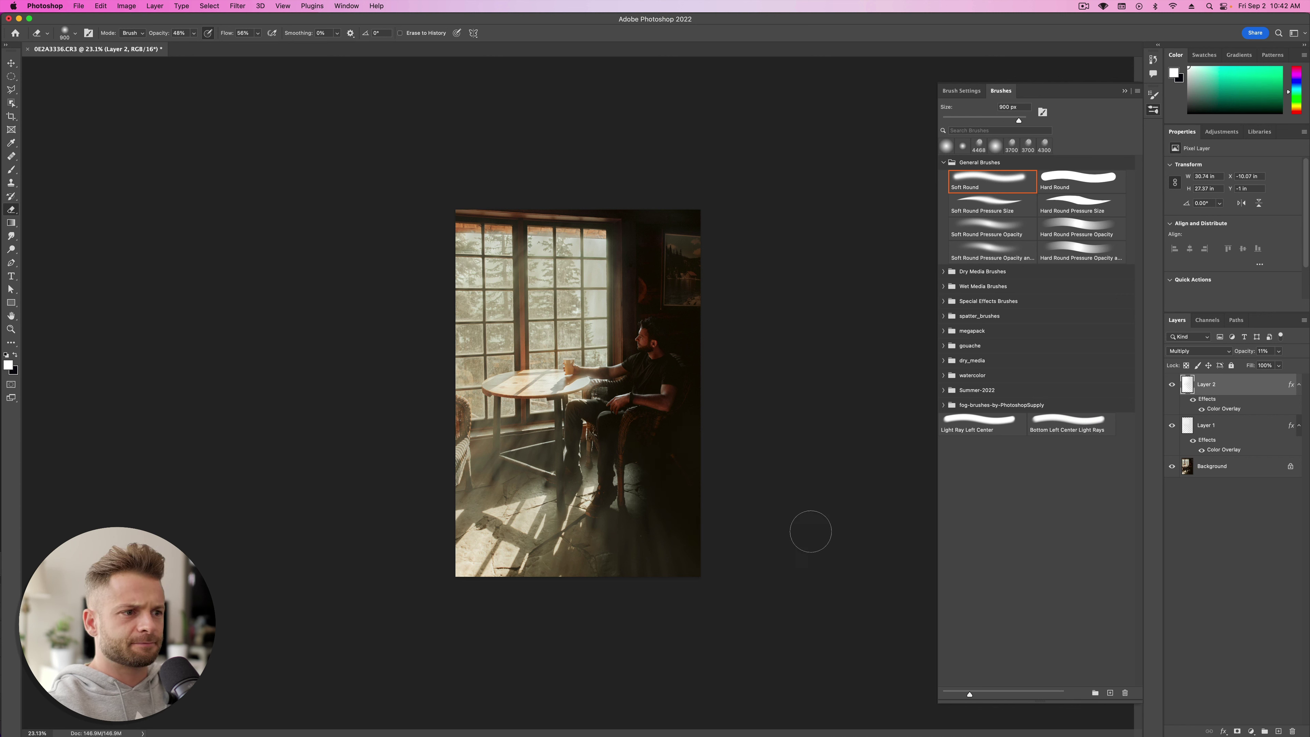
Step: Compare the photo with and without Layer 2, lower its opacity slightly further, and make Layer 1 active
left_click(1173, 384)
left_click(1173, 384)
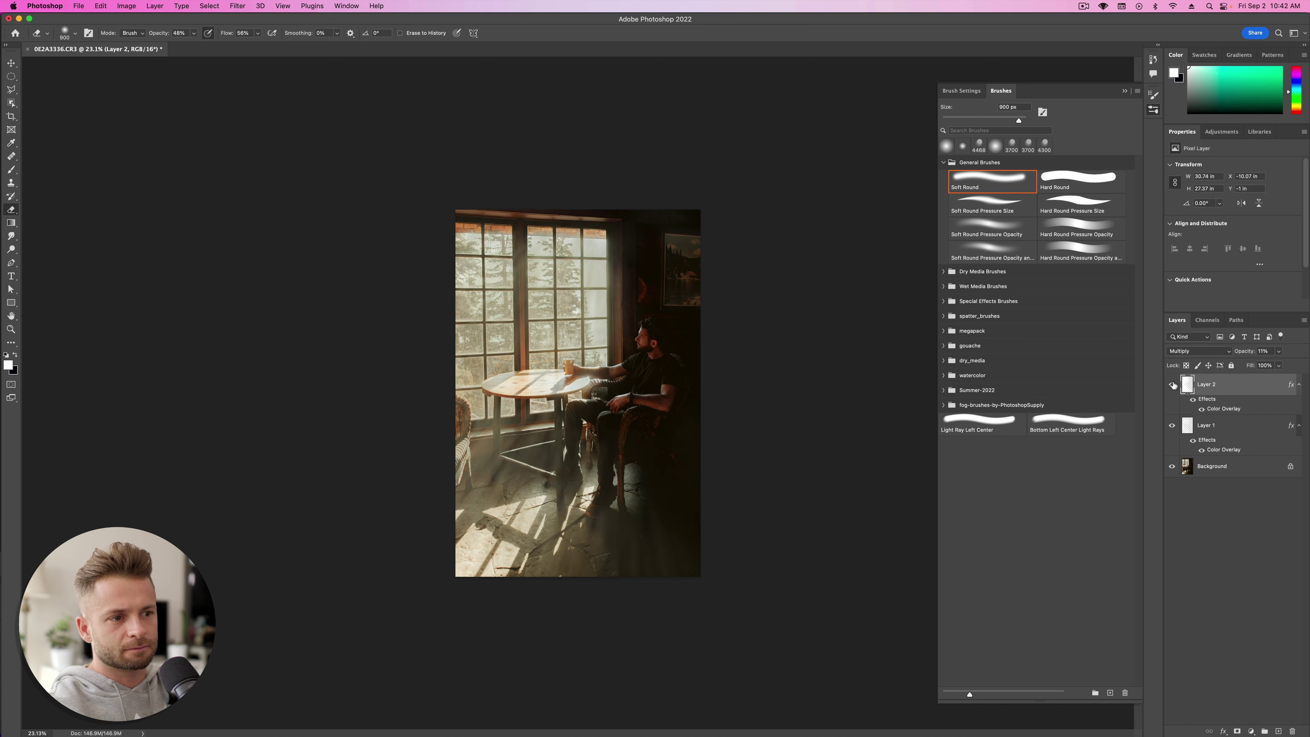
left_click(1173, 384)
left_click(1173, 384)
left_click(1173, 385)
left_click(1173, 385)
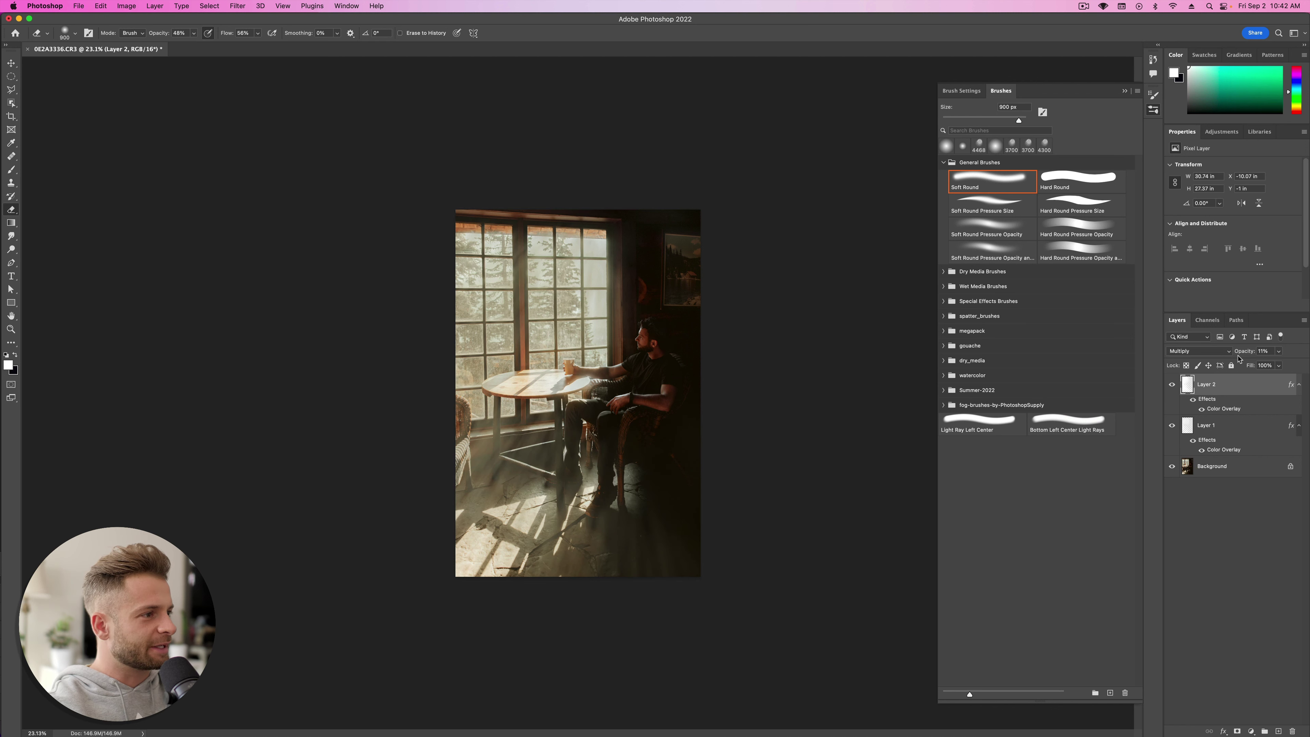
left_click_drag(1245, 354, 1242, 351)
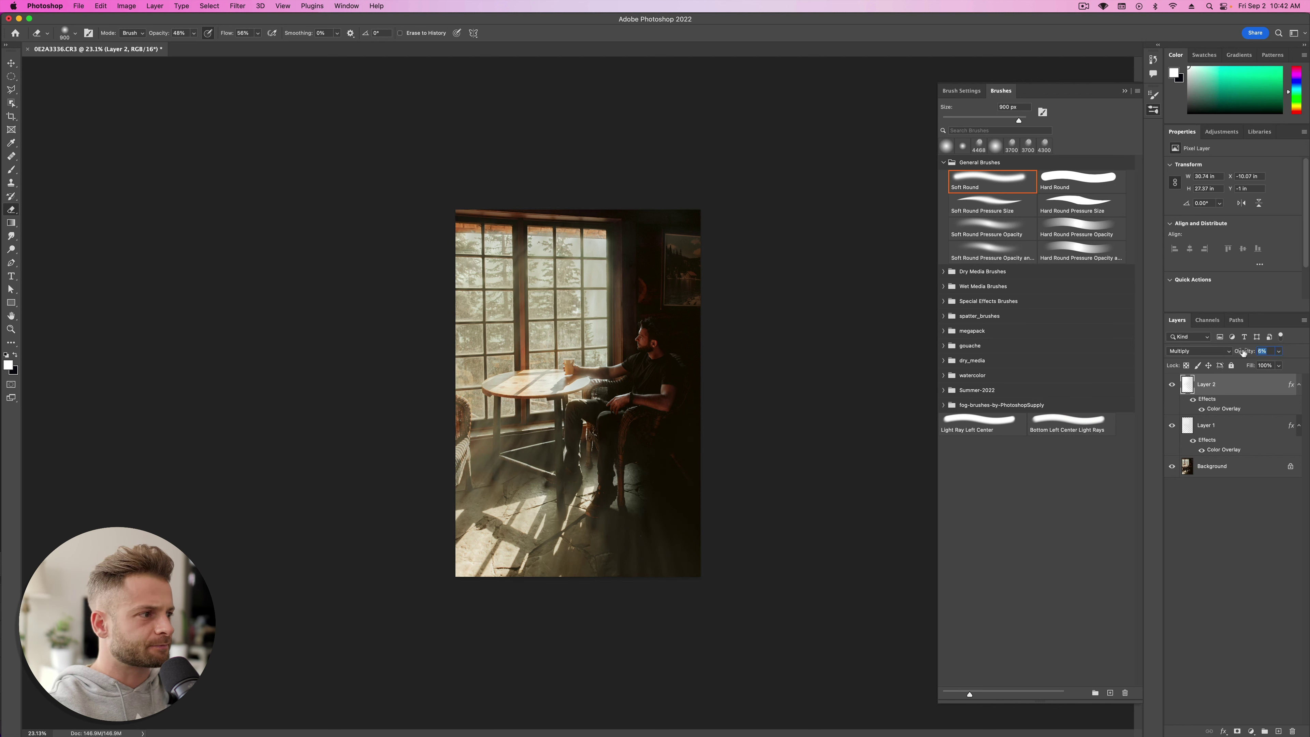
left_click(1230, 426)
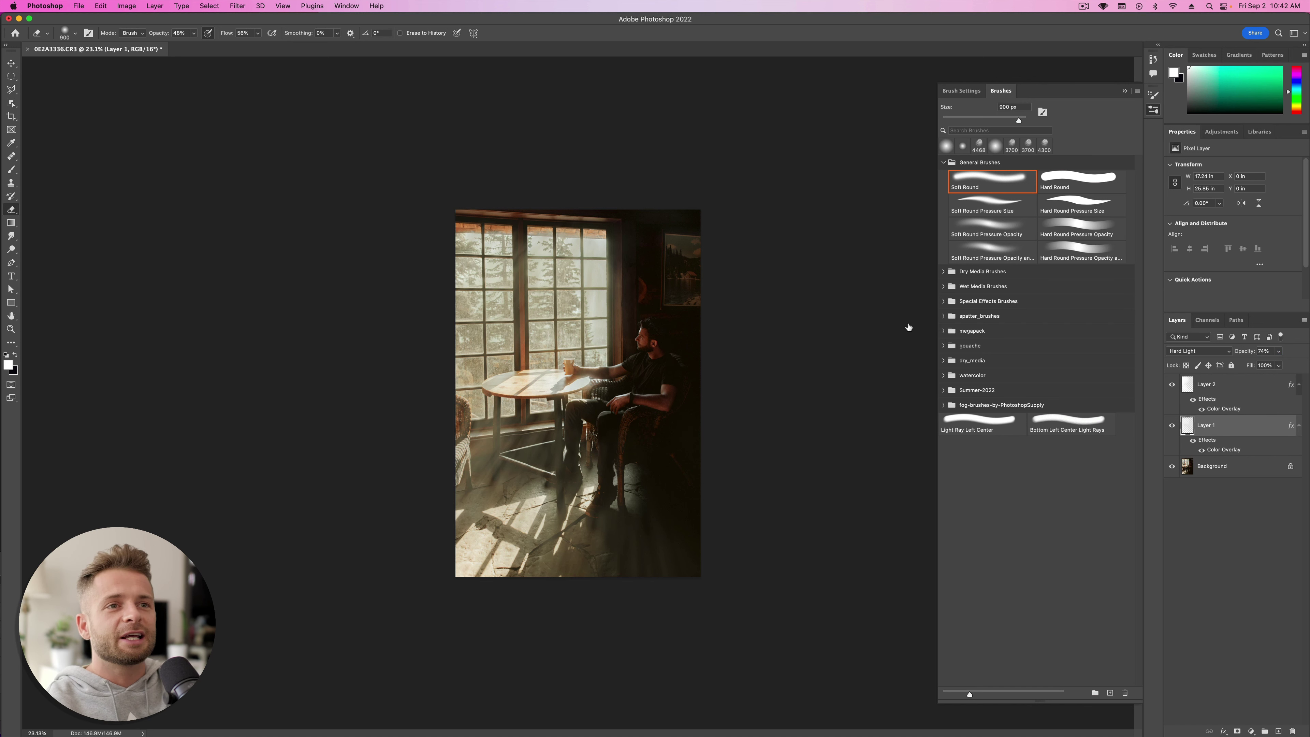
Step: Try an Unsharp Mask on Layer 1's sunbeams with a 60% amount and a 14.7-pixel radius
left_click(231, 5)
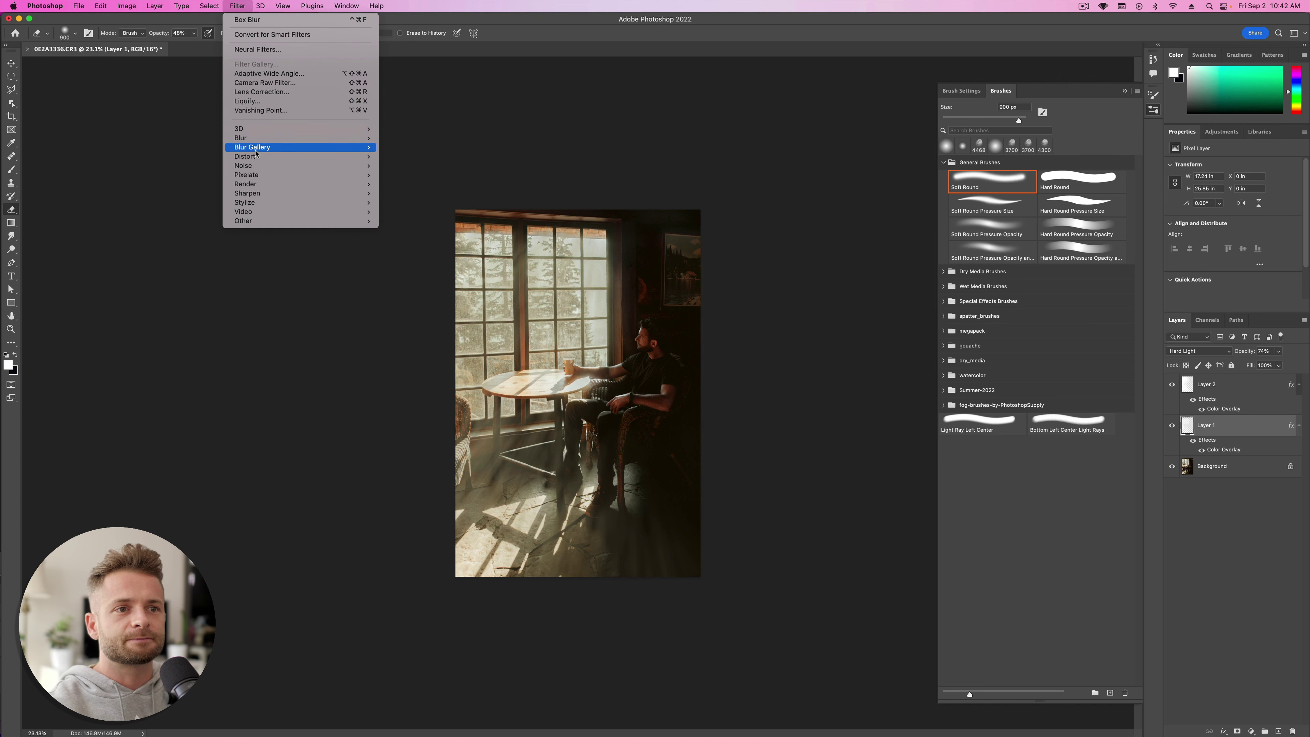
mouse_move(312, 199)
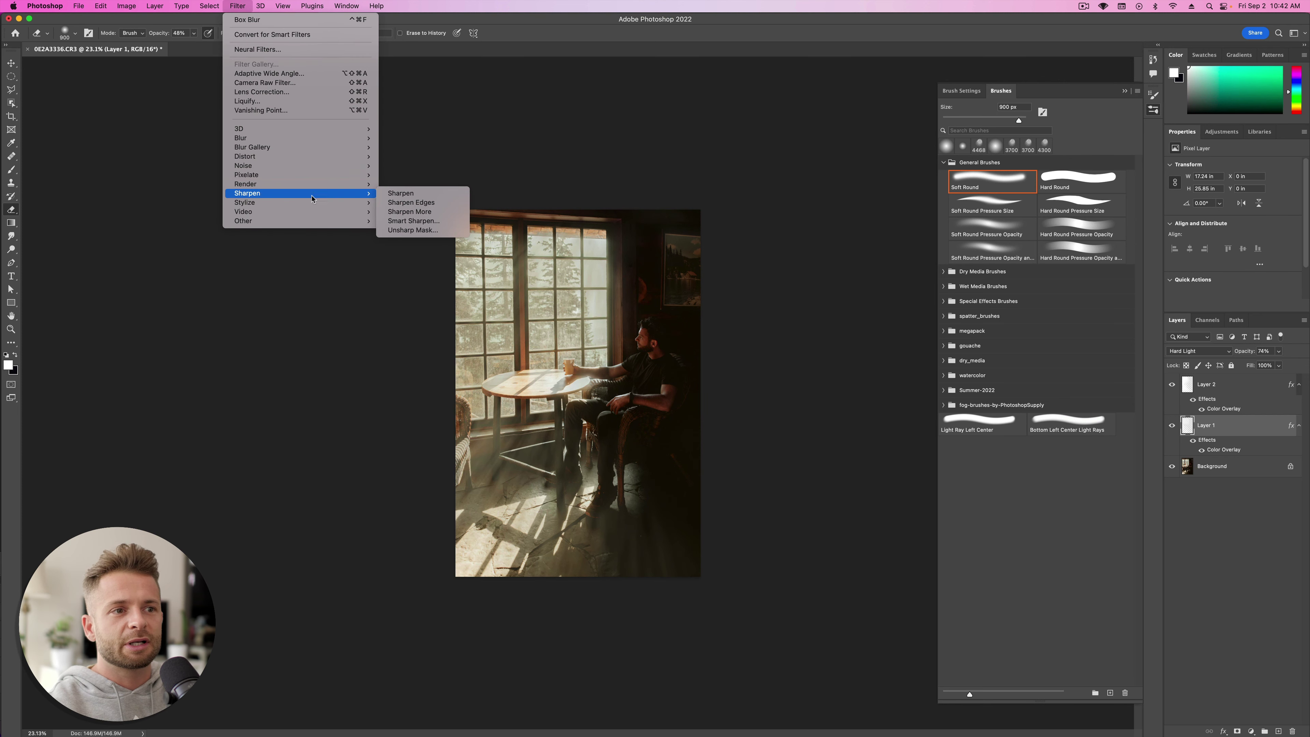
left_click(413, 230)
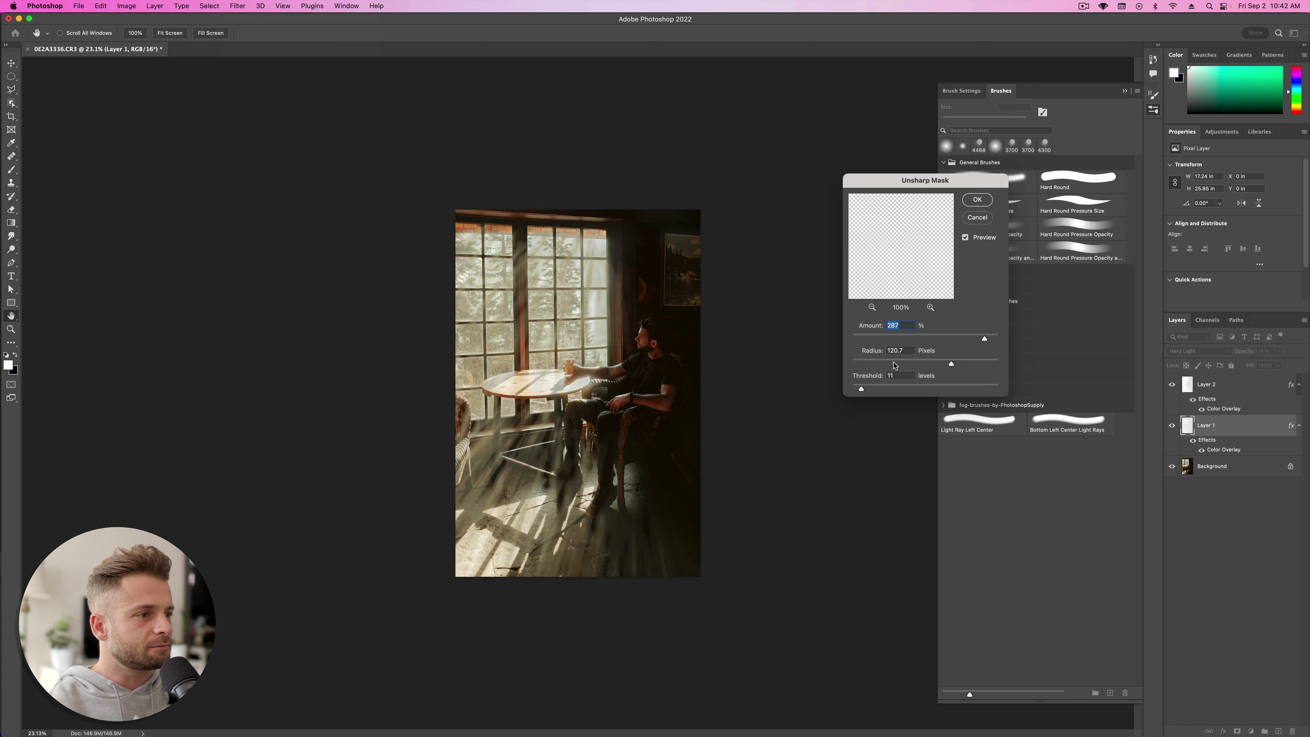
left_click_drag(951, 362, 1047, 340)
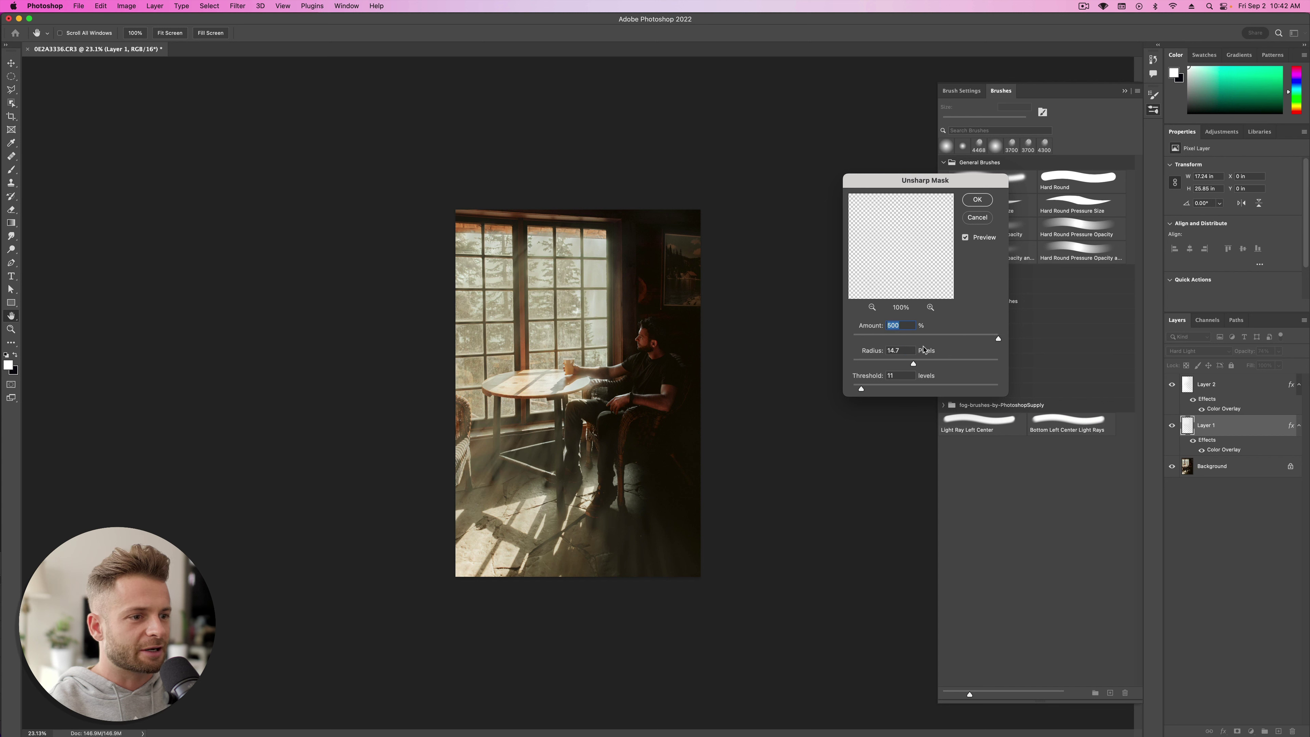
left_click(914, 338)
left_click_drag(914, 338, 900, 339)
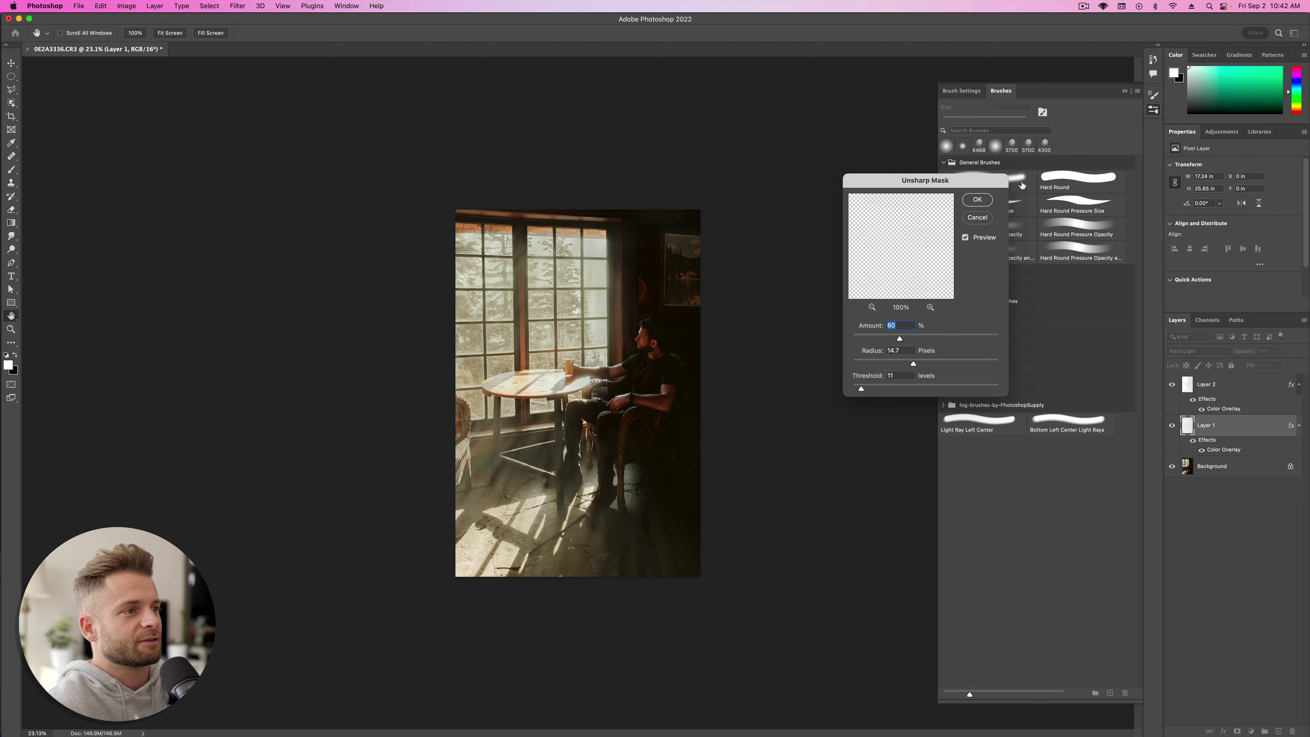
left_click(977, 217)
key("e")
Step: Collapse the brush presets and compare the photo with both light layers hidden and shown
left_click(1124, 91)
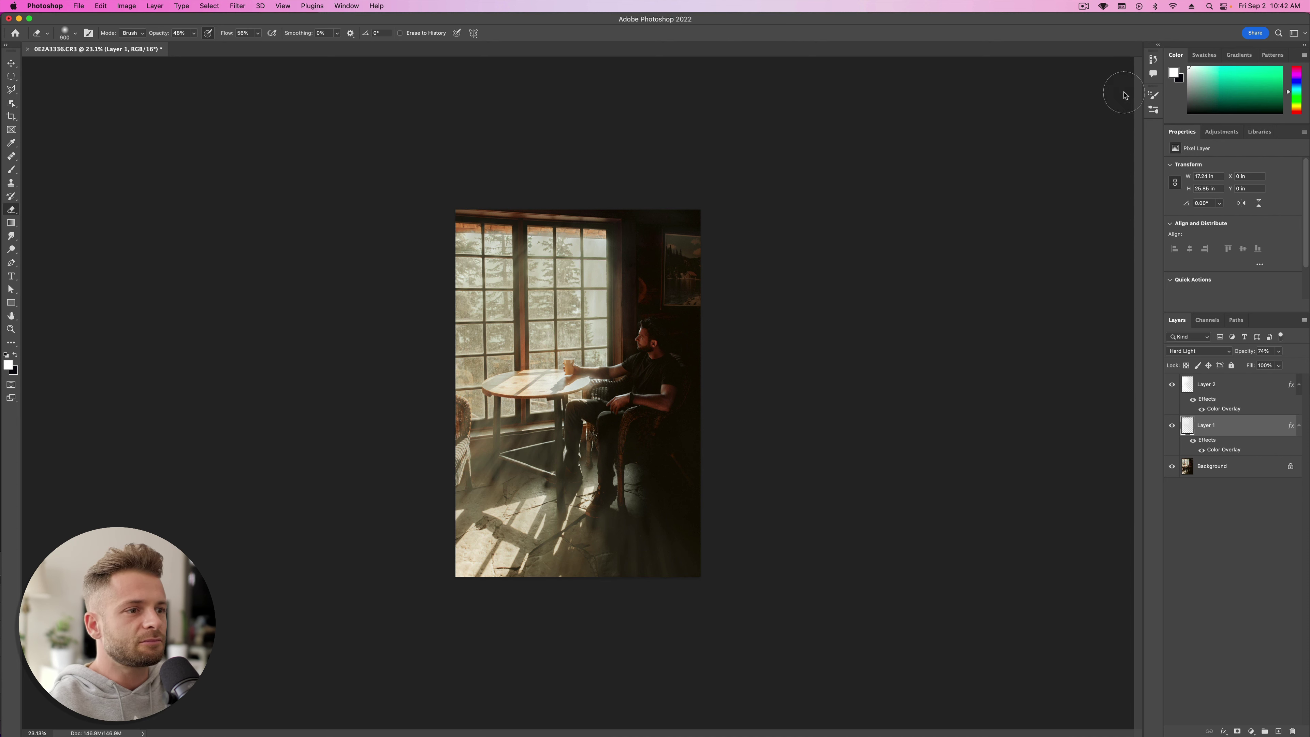
scroll(644, 417, "up", 5)
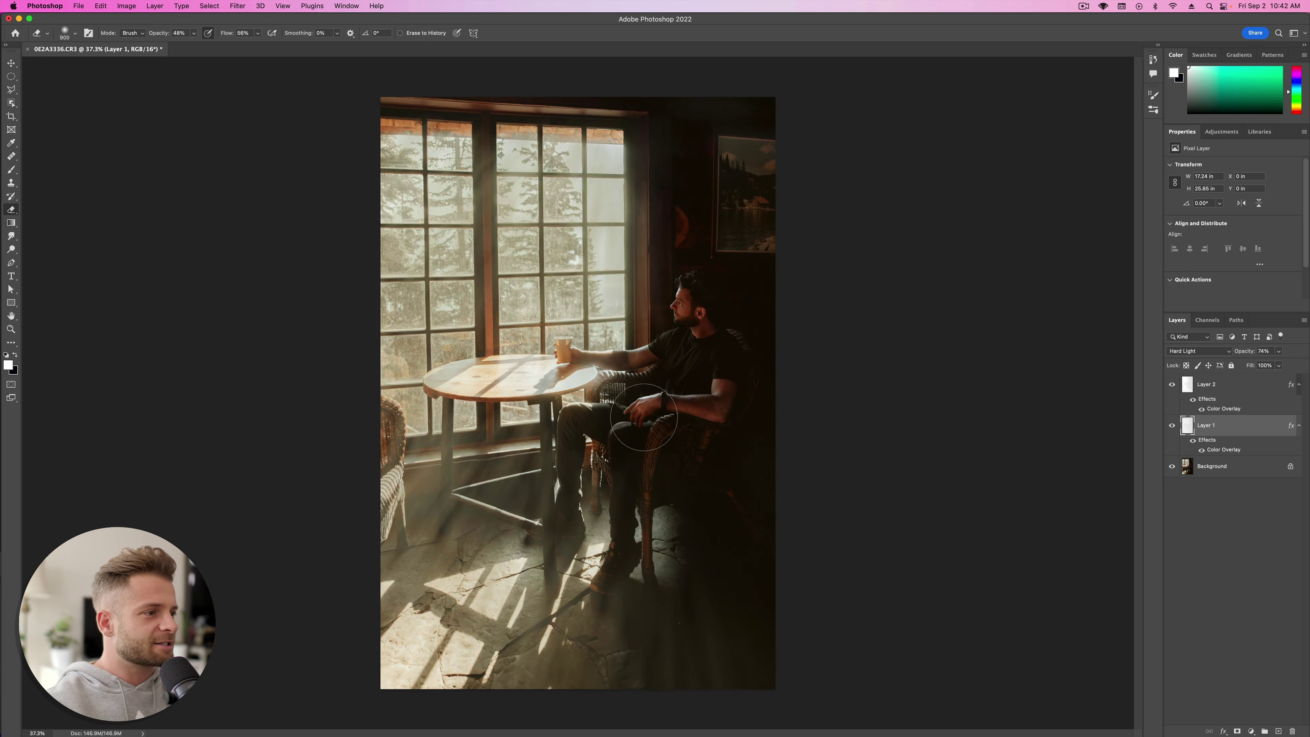
left_click(1171, 425)
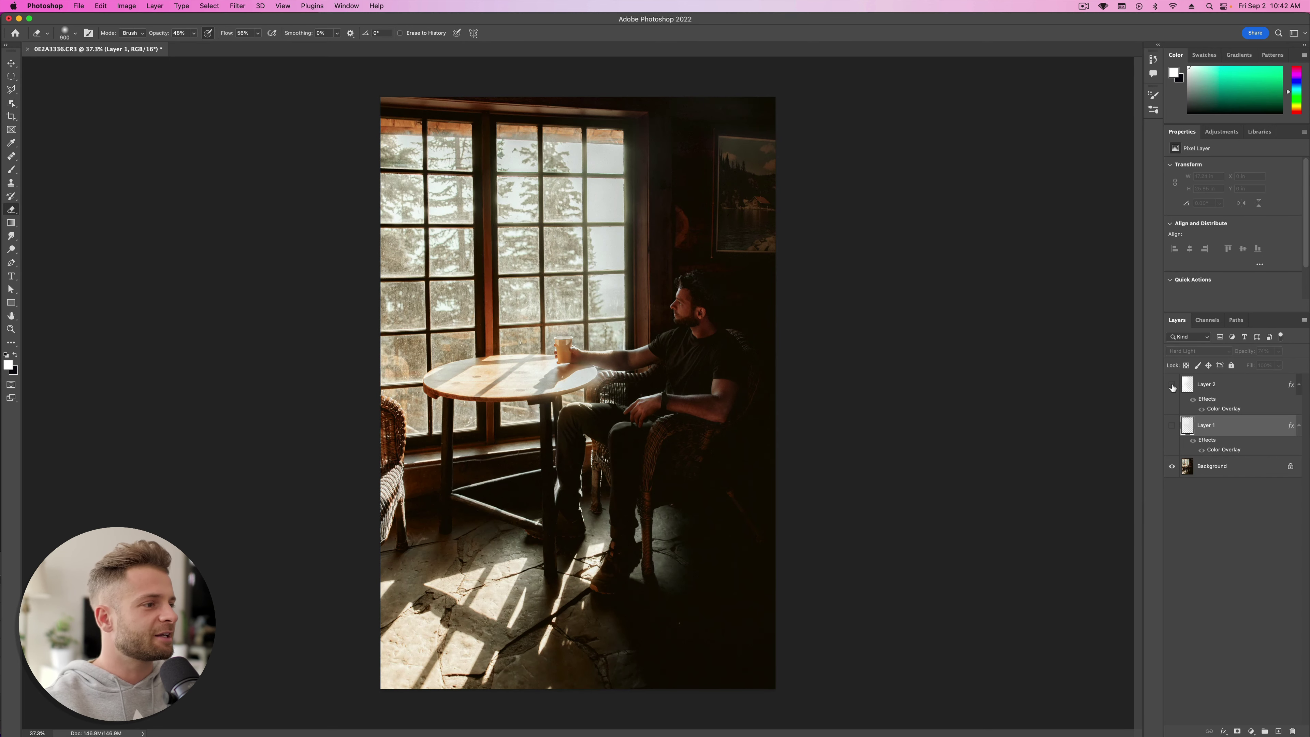
left_click(1172, 385)
left_click(1173, 426)
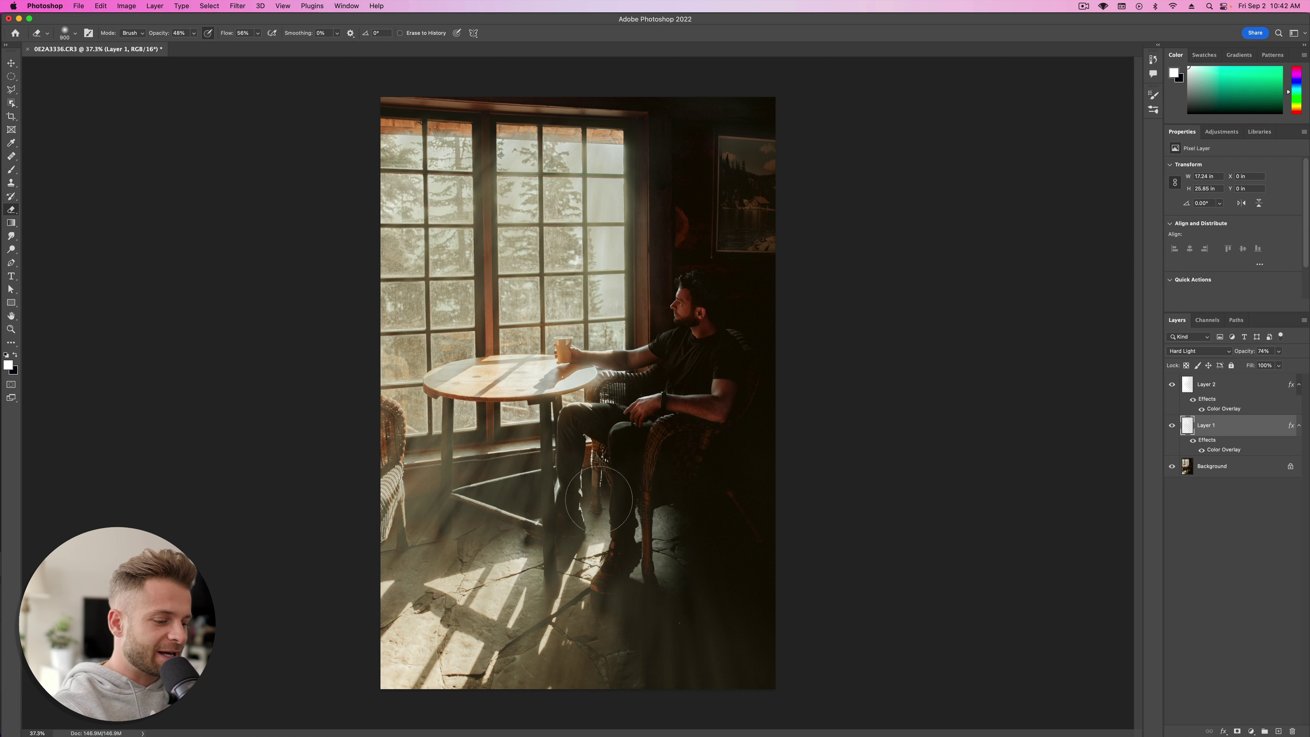
Step: Erase Layer 1's sunbeams along the table's left leg using a 200 px Eraser at 26% opacity
key("bracketleft")
key("bracketleft")
key("bracketleft")
key("bracketleft")
key("bracketleft")
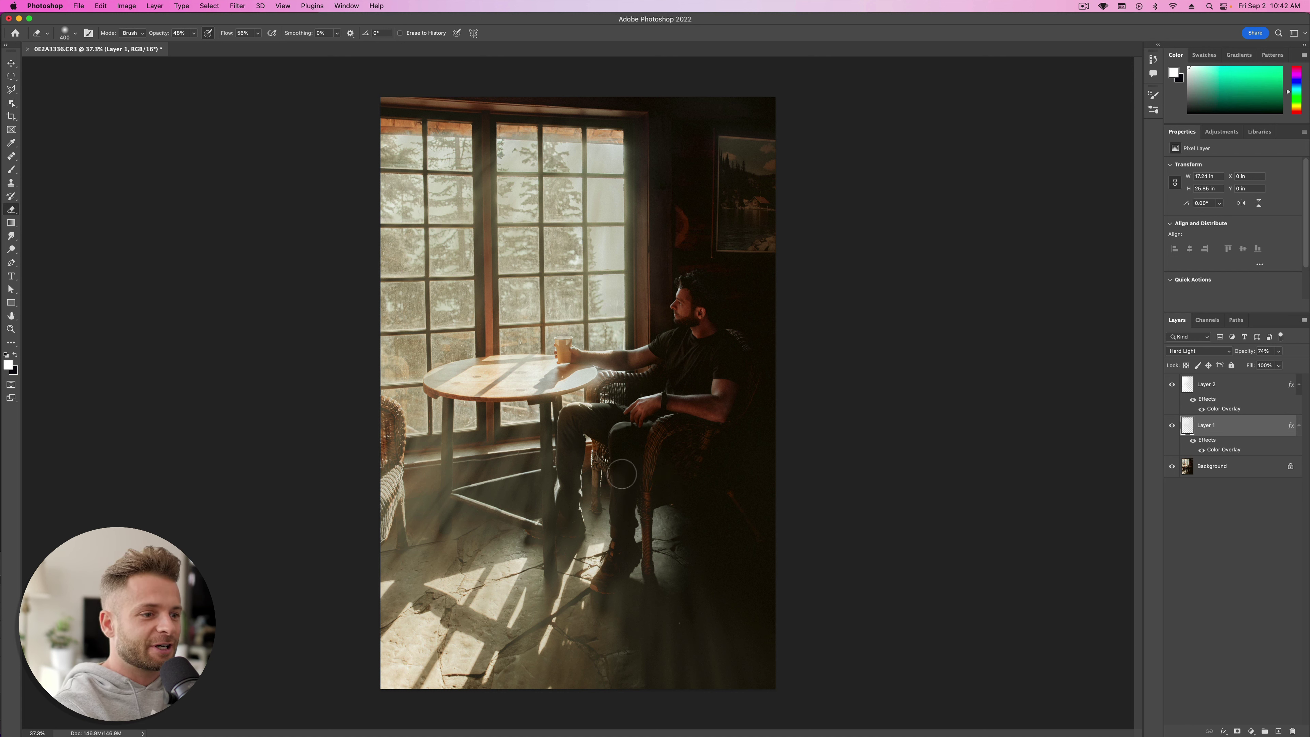
key("bracketleft")
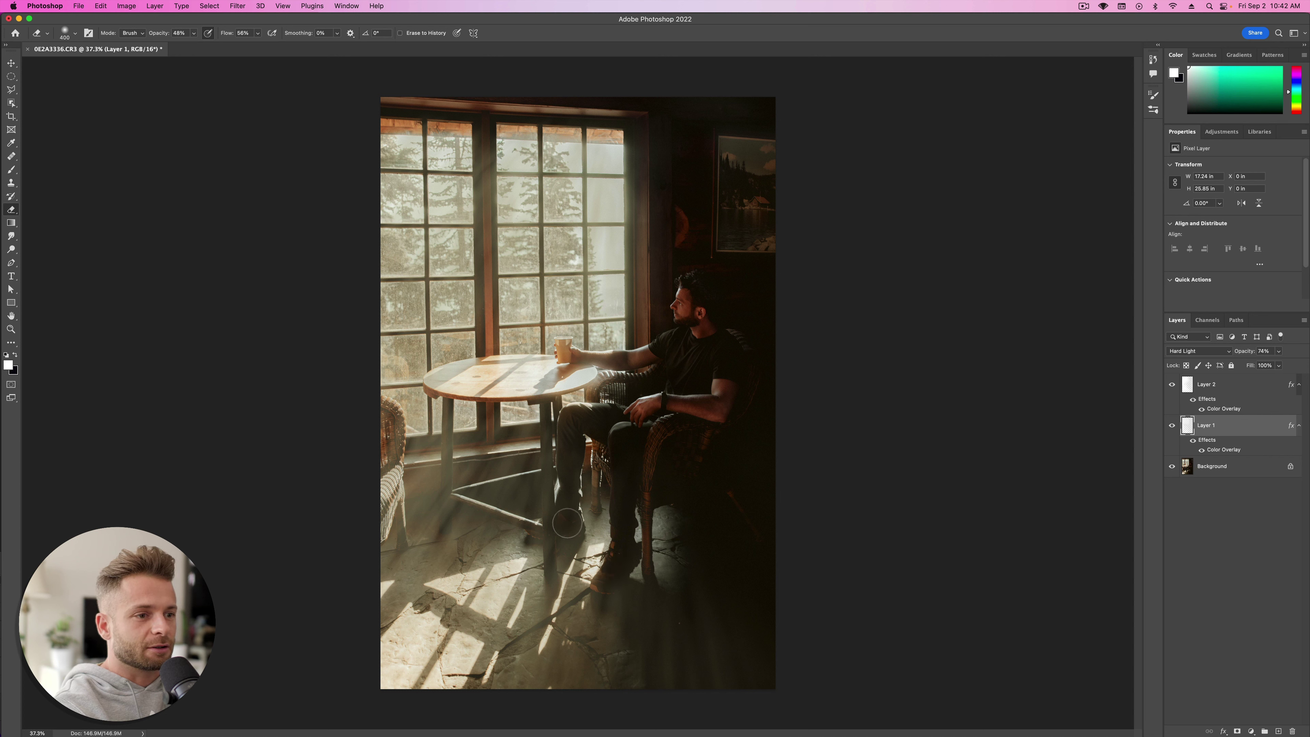
key("bracketleft")
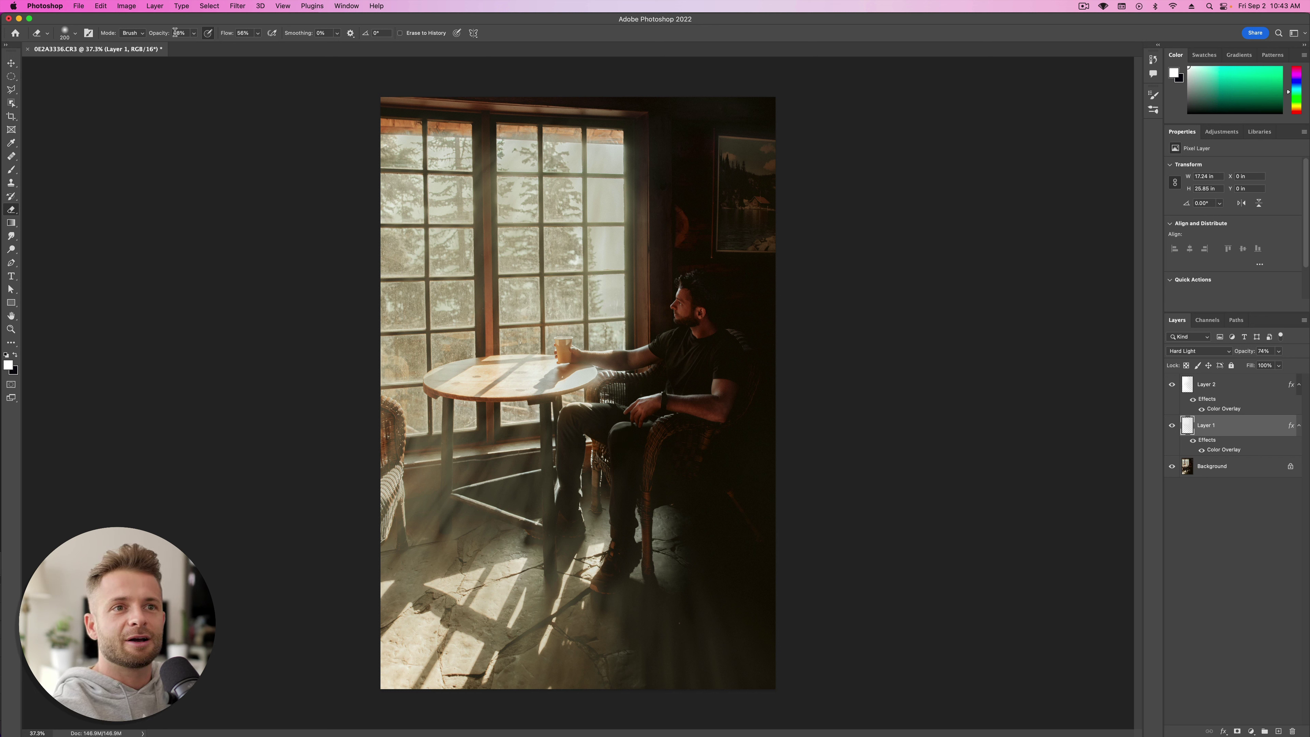
left_click_drag(161, 35, 147, 35)
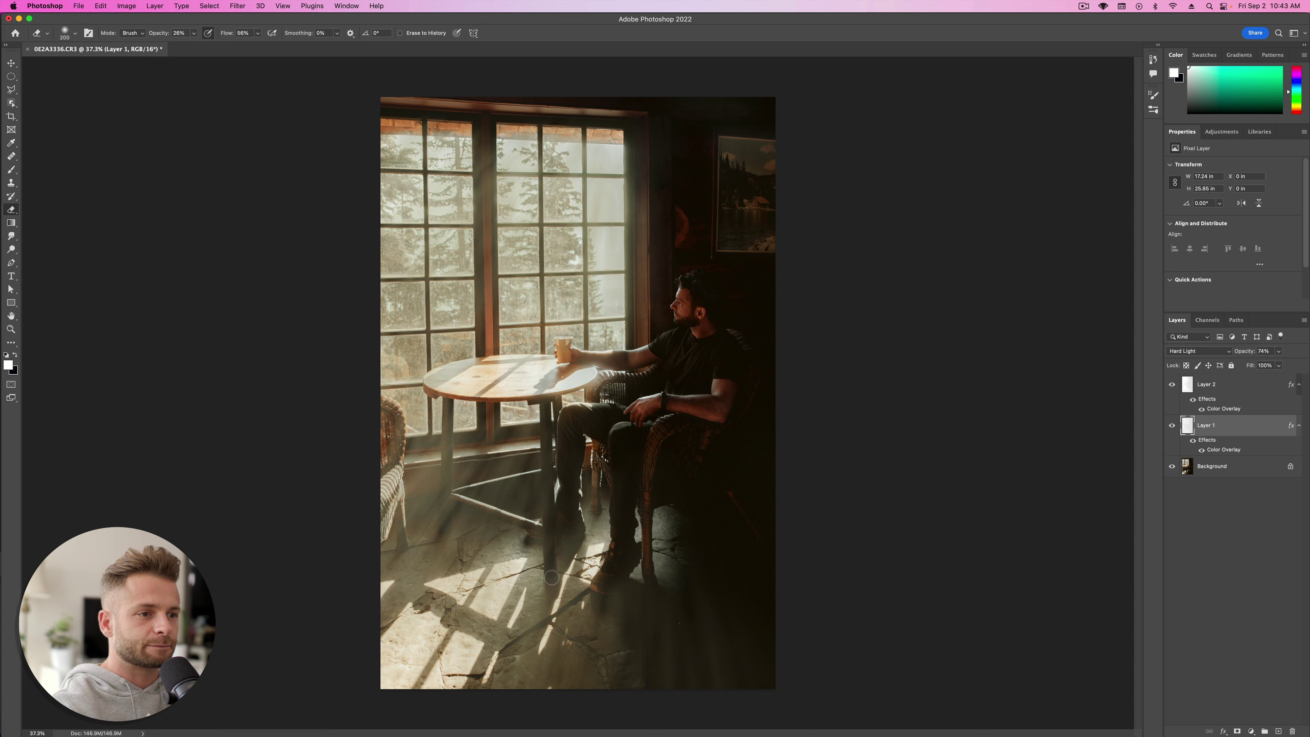
left_click_drag(449, 404, 446, 524)
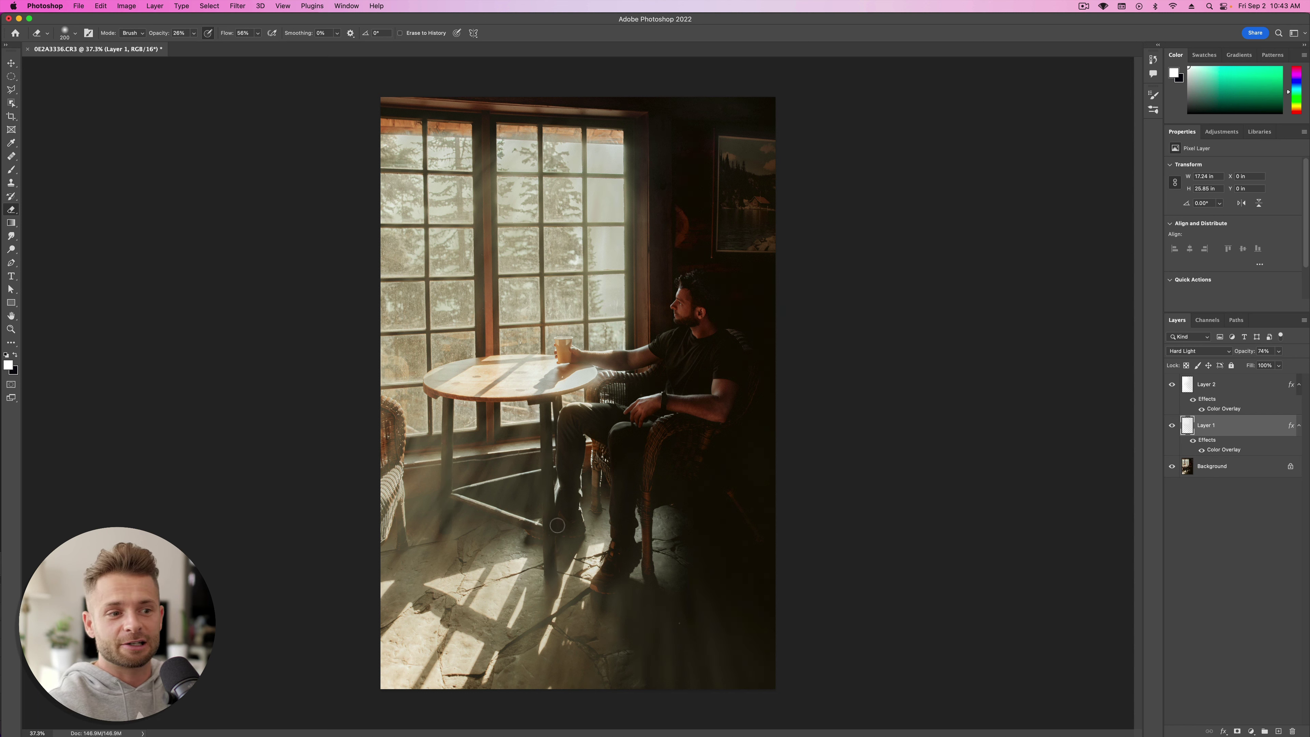
Step: Reduce the Eraser to 125 px and erase Layer 1's beams over the table's crossbar and front leg
key("bracketleft")
key("bracketleft")
key("bracketleft")
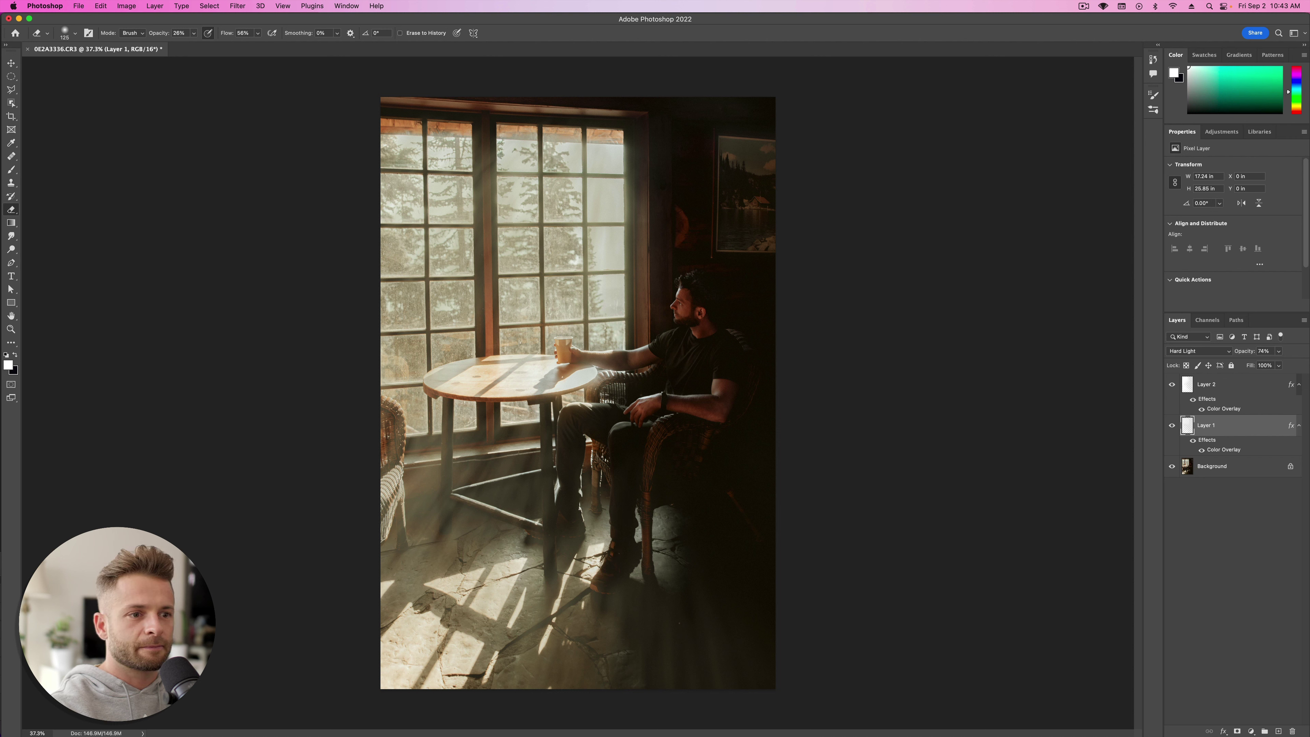
key("bracketright")
key("bracketright")
key("bracketright")
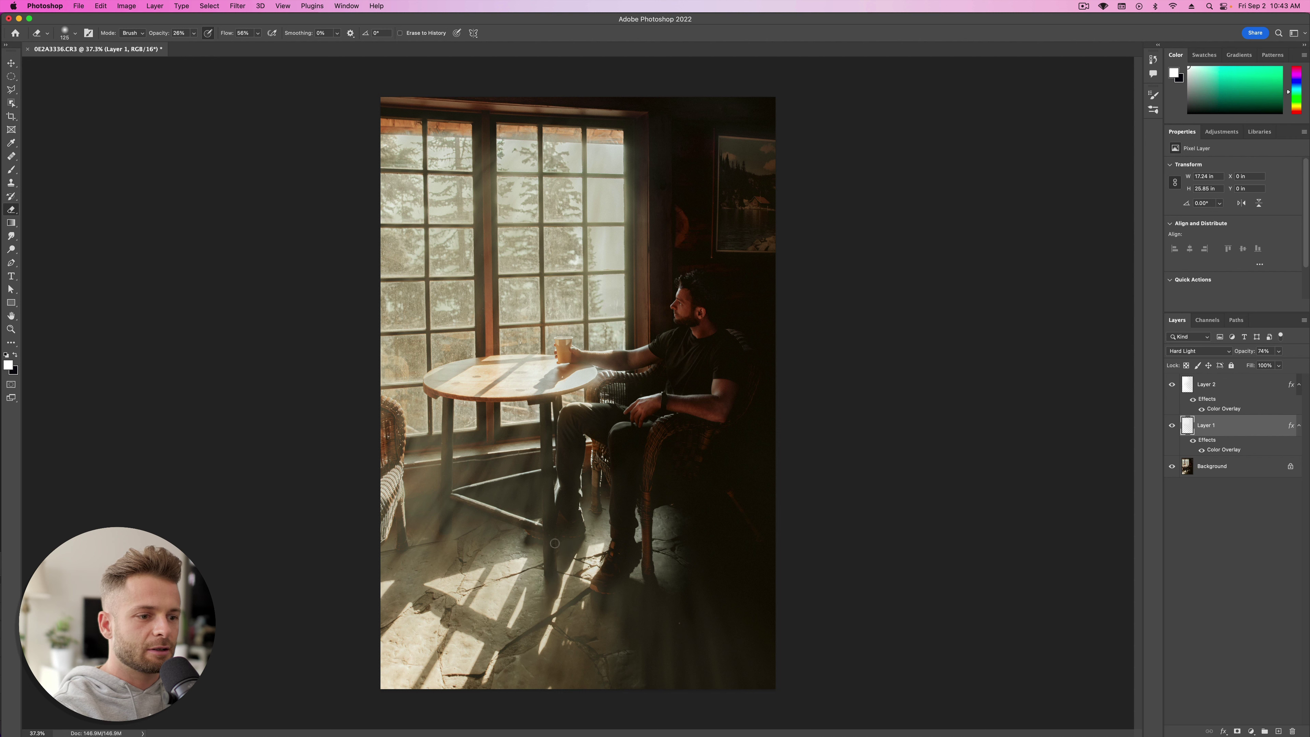
Step: Enlarge the Eraser to 600 px and fade Layer 1's beams on the dark floor in the photo's lower-right area
key("bracketright")
key("bracketright")
key("bracketright")
key("bracketright")
key("bracketright")
key("bracketright")
key("bracketright")
key("bracketright")
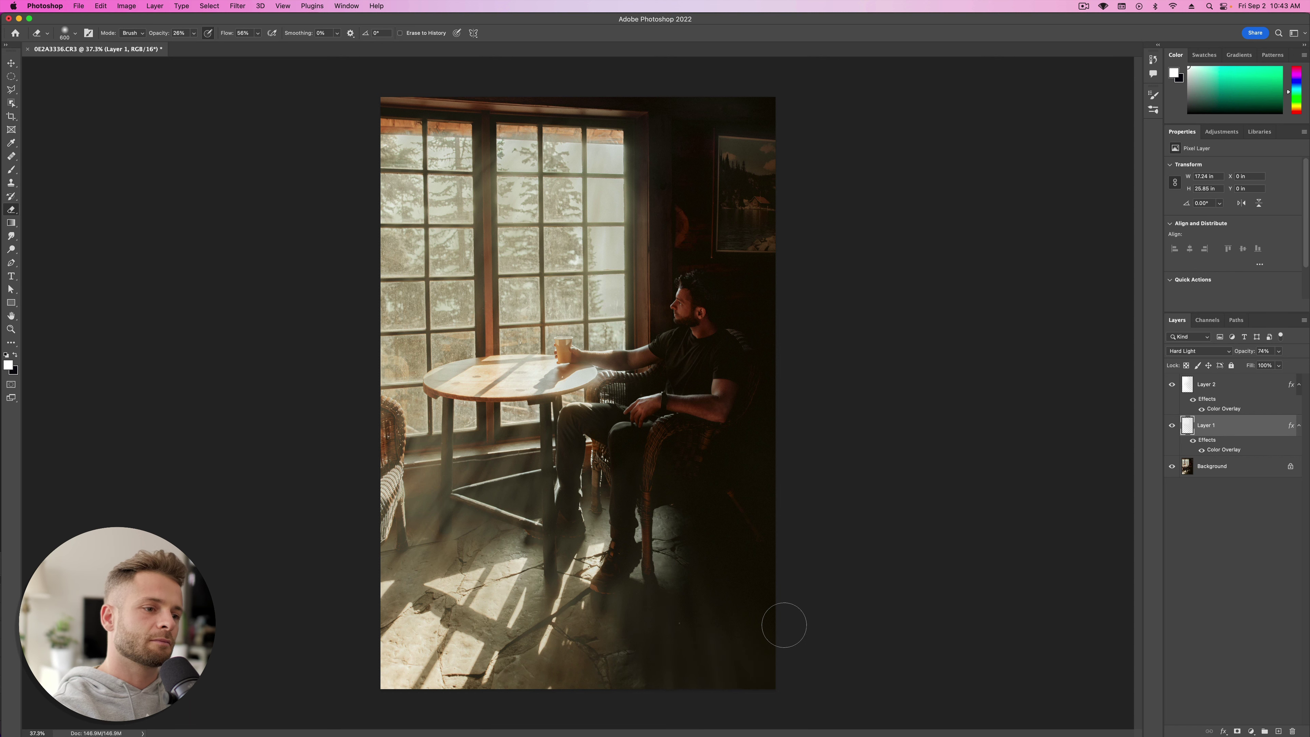
Step: Touch up Layer 1's haze around the seated man's legs with a 500 px Eraser and enlarge the brush to 900 px
scroll(775, 623, "down", 5)
key("bracketright")
key("bracketleft")
key("bracketleft")
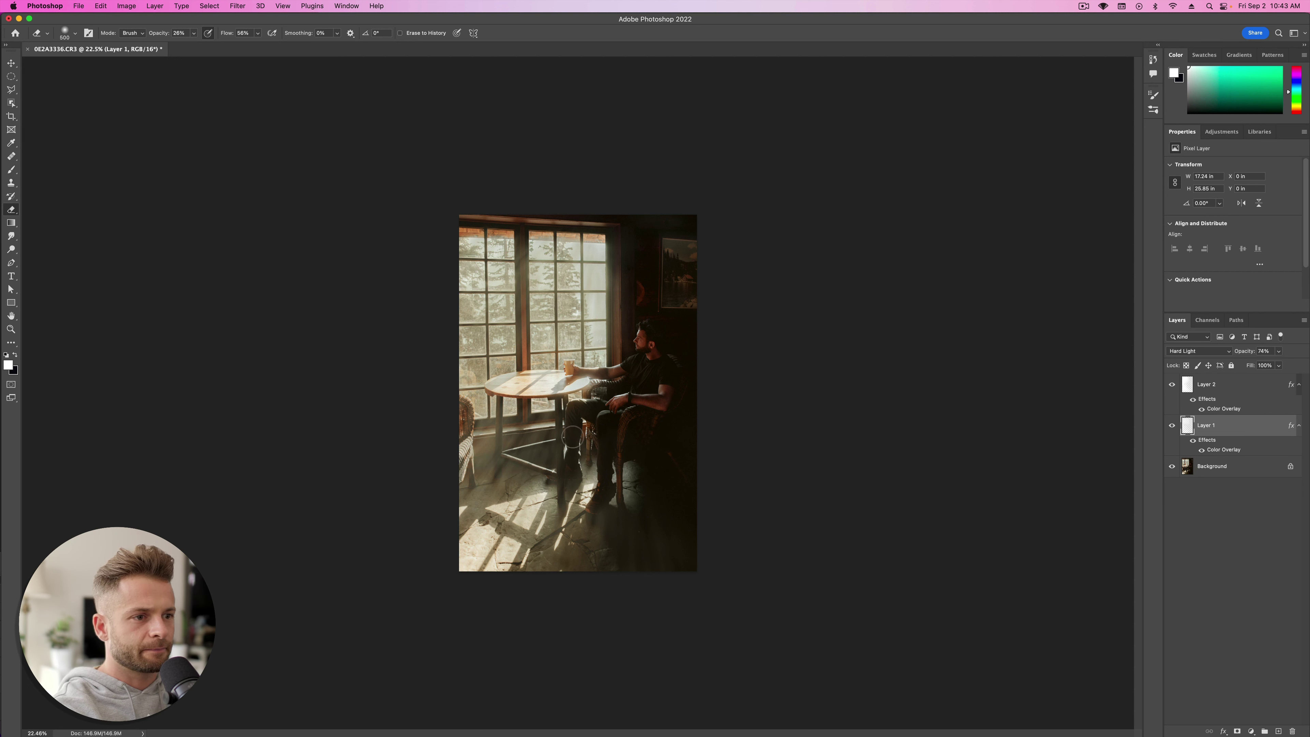
key("bracketright")
key("bracketright")
key("bracketright")
key("bracketright")
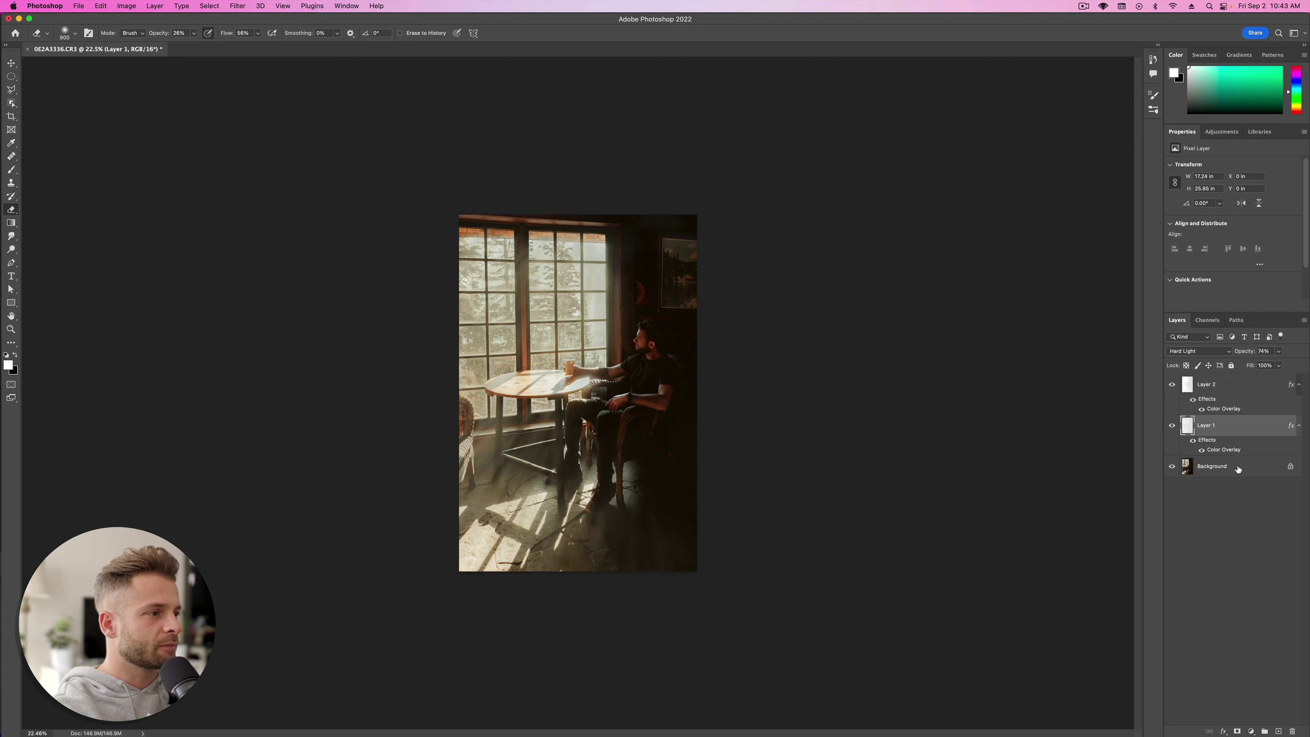
Step: Compare the original photo with the sunbeam result by hiding and restoring Layer 1 and Layer 2
left_click(1172, 425)
left_click(1172, 384)
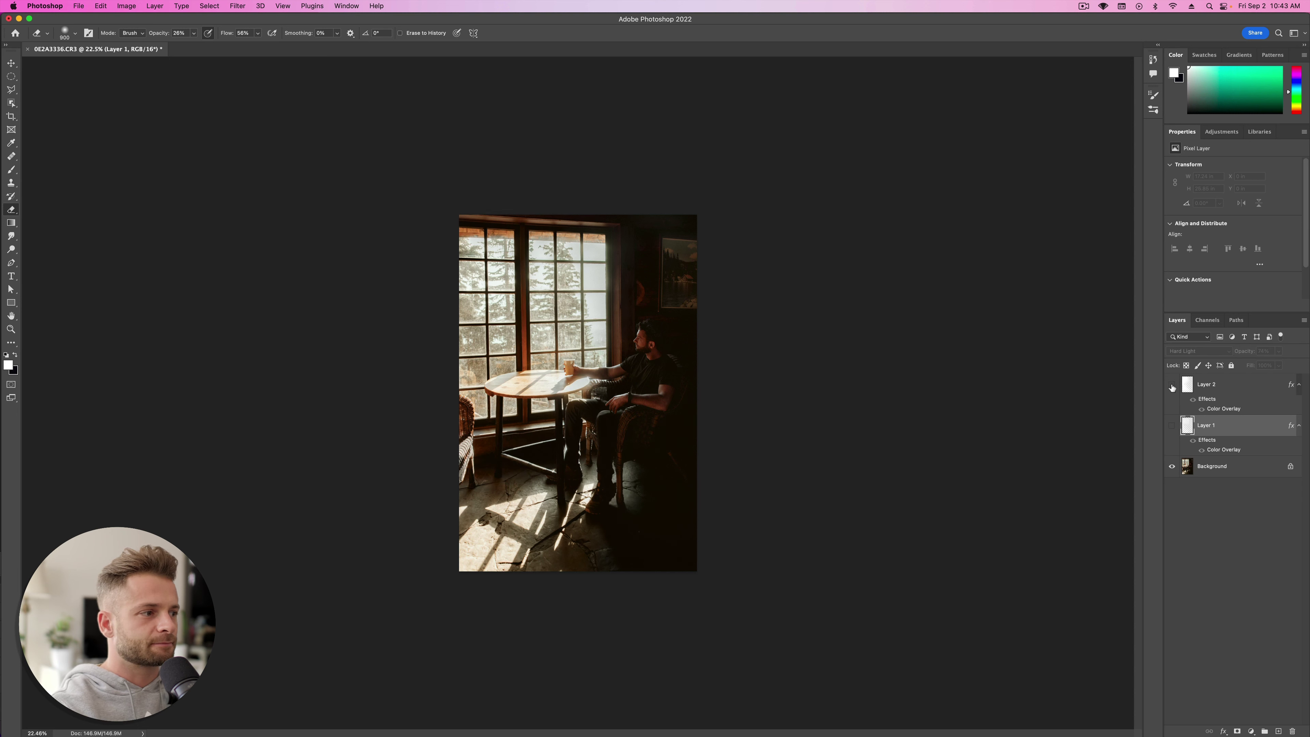
left_click(1171, 385)
left_click(1171, 425)
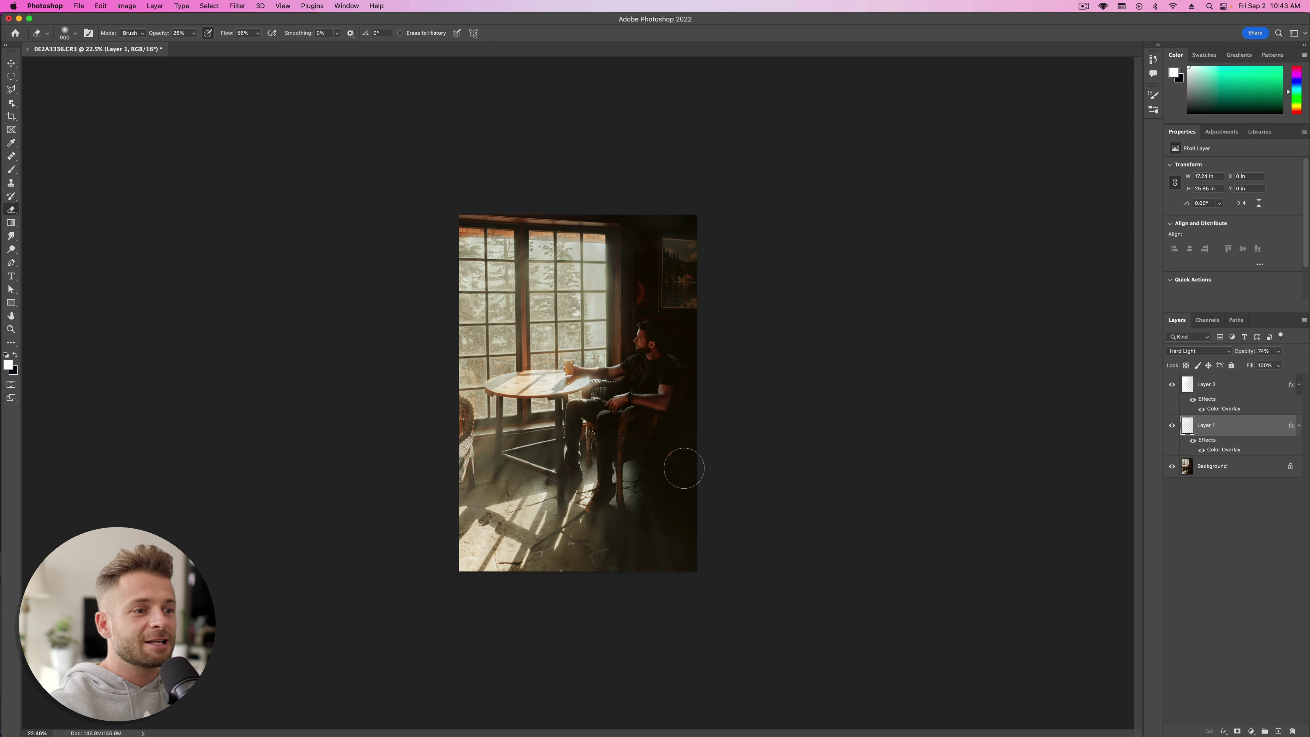
scroll(681, 462, "up", 3)
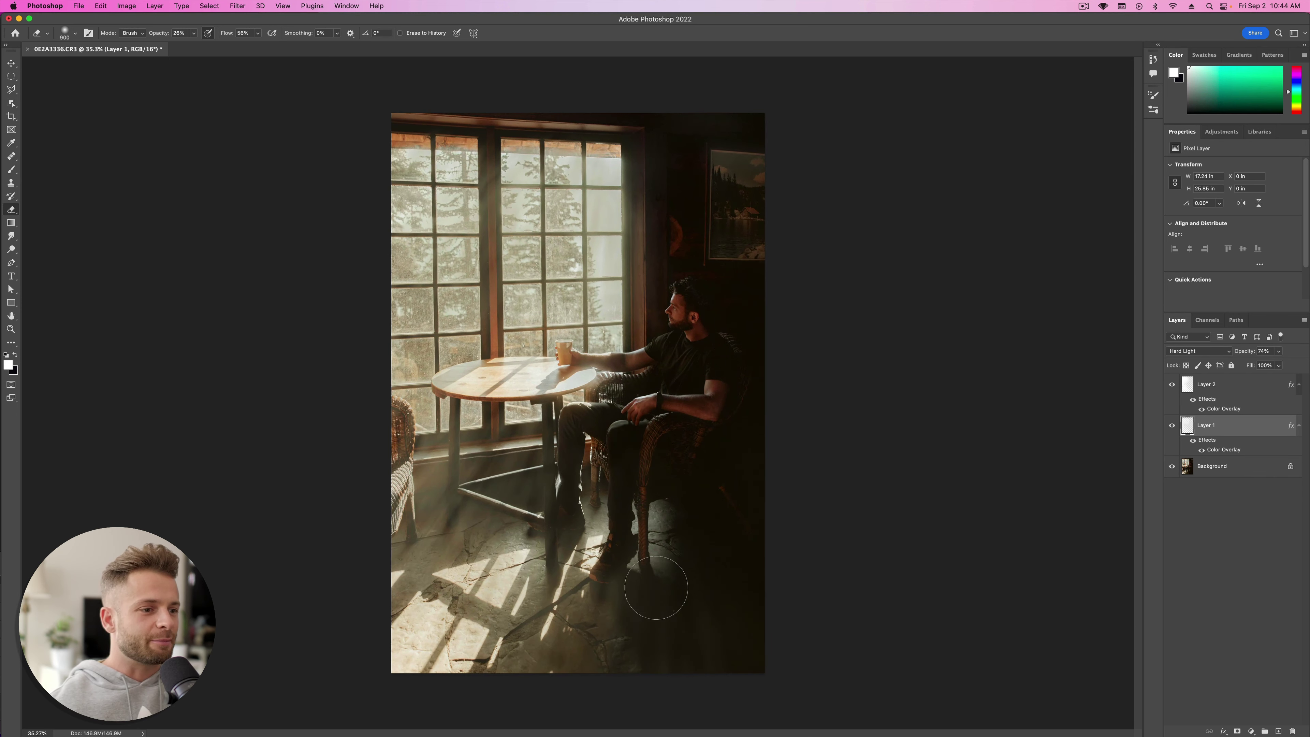